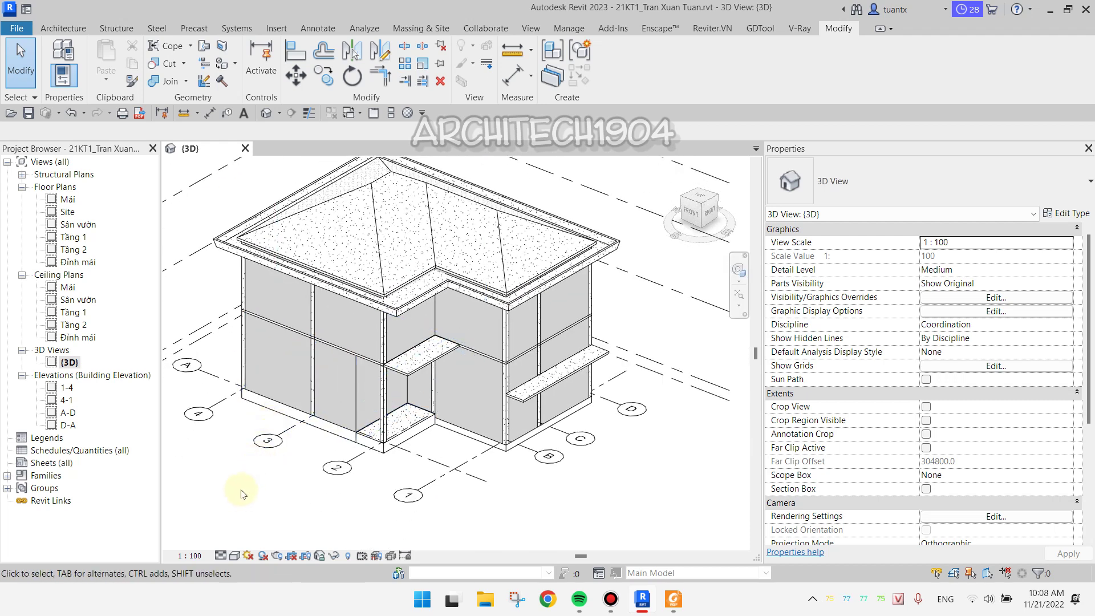
Pan the house in the 3D view, then collapse Ceiling Plans in the Project Browser
{"action": "mouse_move", "coordinate": [242, 489]}
{"action": "middle_mouse_down"}
{"action": "mouse_move", "coordinate": [292, 452]}
{"action": "mouse_move", "coordinate": [290, 489]}
{"action": "middle_mouse_up"}
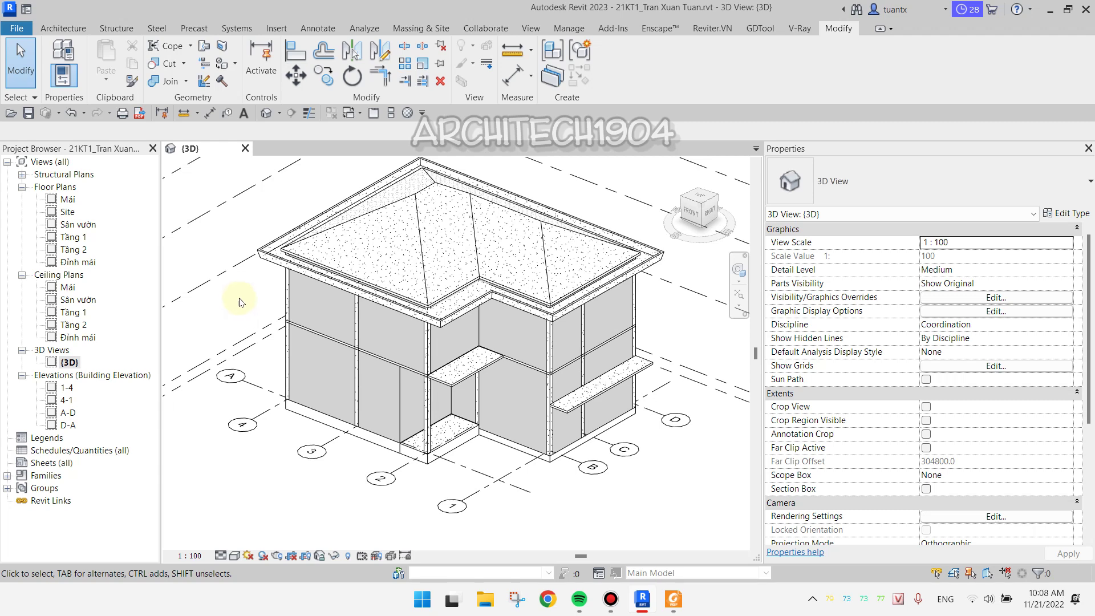
{"action": "middle_click_drag", "start_coordinate": [244, 312], "coordinate": [251, 323]}
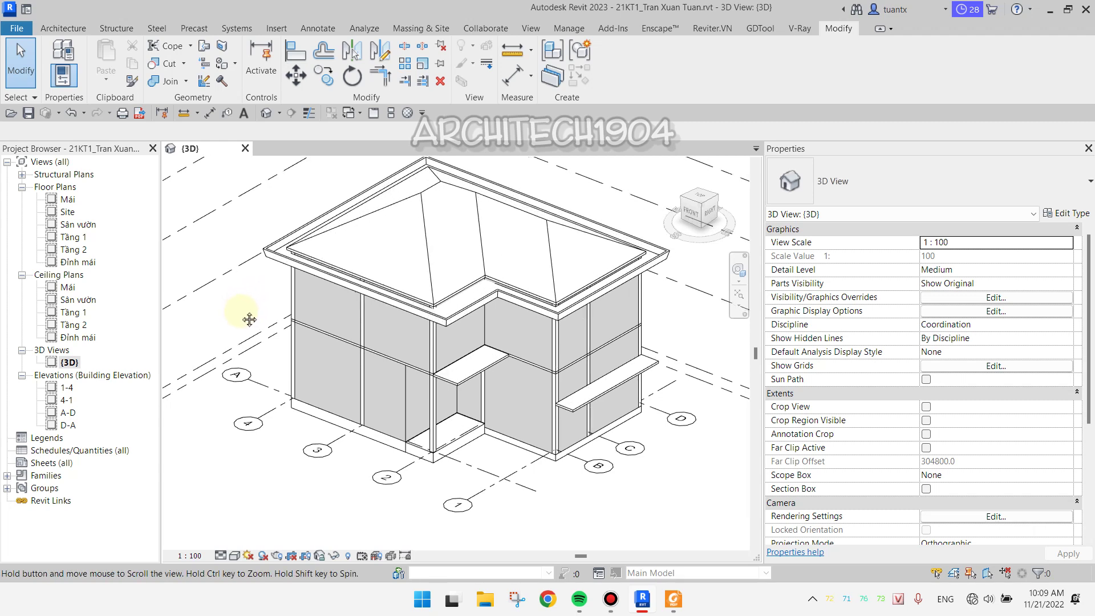
{"action": "middle_click_drag", "start_coordinate": [251, 322], "coordinate": [260, 300]}
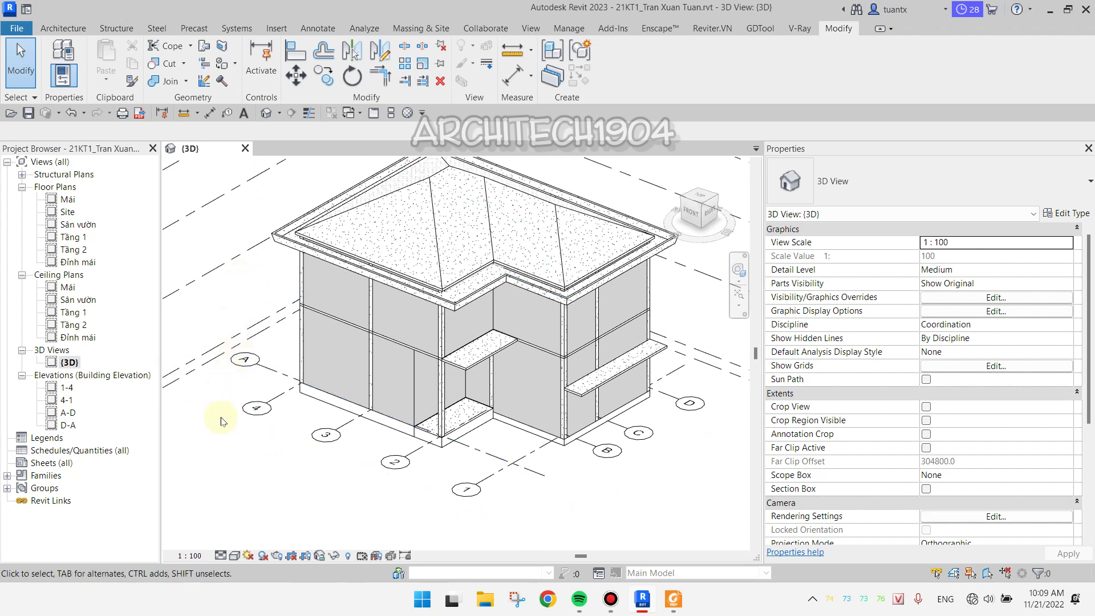
{"action": "mouse_move", "coordinate": [298, 451]}
{"action": "middle_mouse_down"}
{"action": "mouse_move", "coordinate": [295, 429]}
{"action": "mouse_move", "coordinate": [353, 479]}
{"action": "mouse_move", "coordinate": [276, 445]}
{"action": "mouse_move", "coordinate": [275, 473]}
{"action": "middle_mouse_up"}
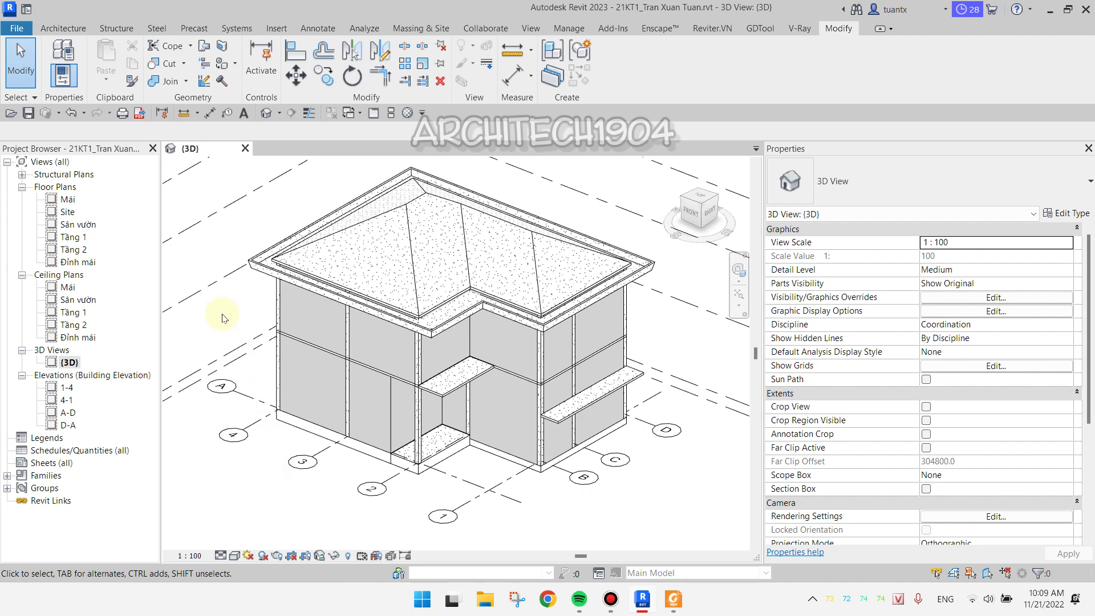
{"action": "middle_click_drag", "start_coordinate": [232, 215], "coordinate": [249, 252]}
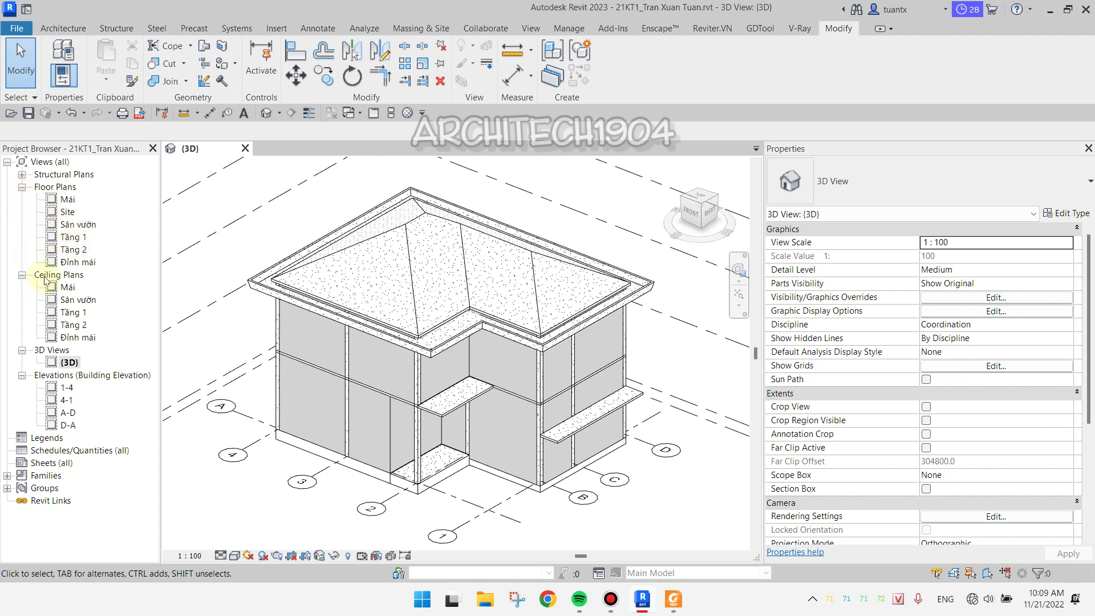
{"action": "left_click", "coordinate": [21, 276]}
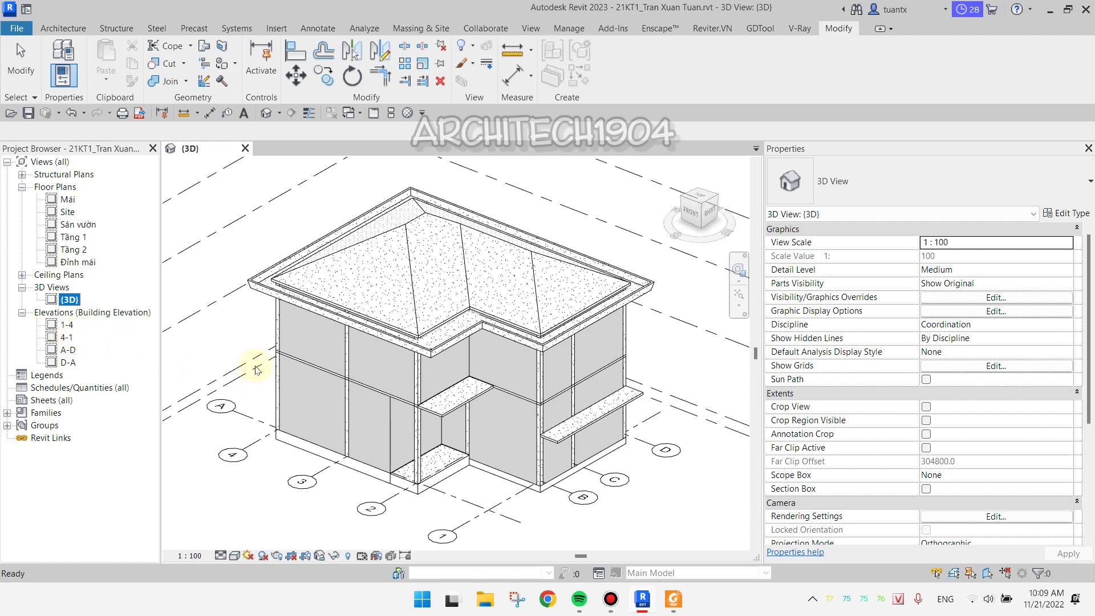
{"action": "scroll", "coordinate": [234, 348], "scroll_direction": "down", "scroll_amount": 2}
{"action": "middle_click_drag", "start_coordinate": [237, 342], "coordinate": [257, 288]}
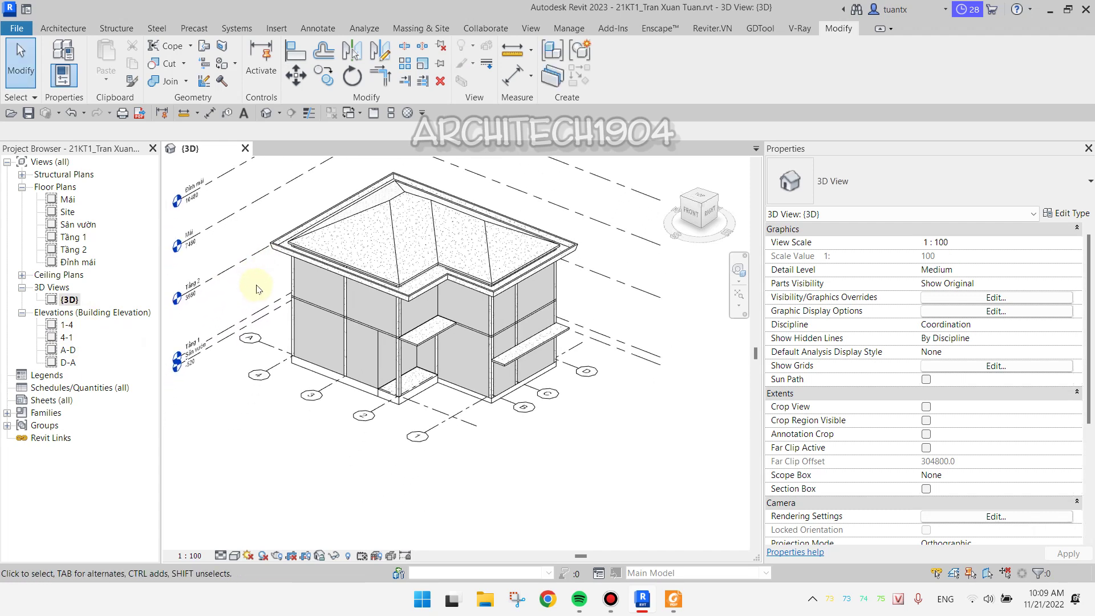
{"action": "scroll", "coordinate": [474, 311], "scroll_direction": "up", "scroll_amount": 2}
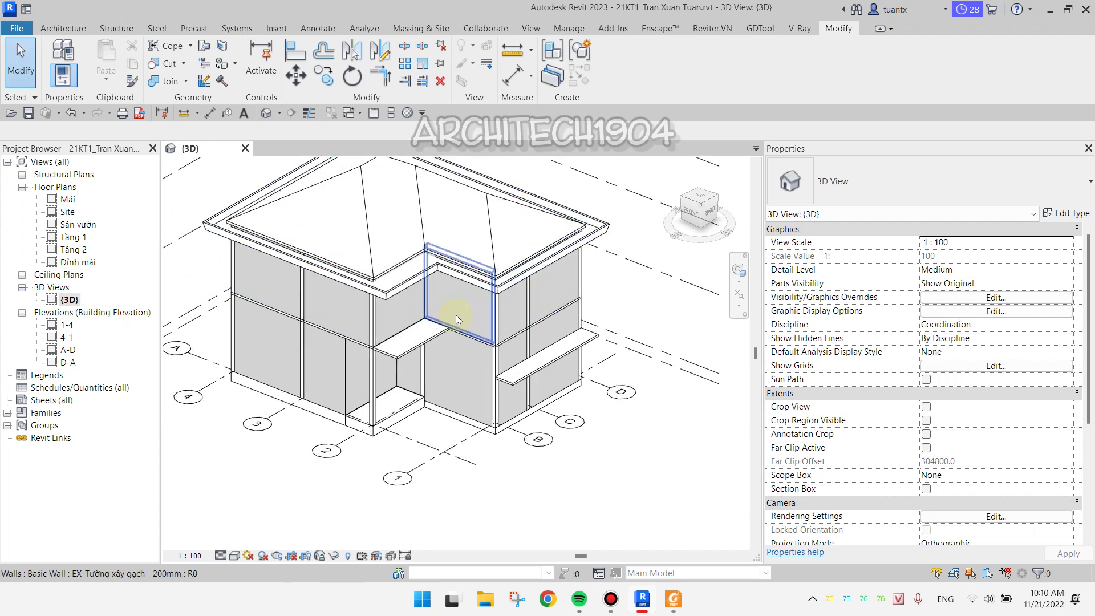
{"action": "scroll", "coordinate": [456, 315], "scroll_direction": "down", "scroll_amount": 1}
{"action": "scroll", "coordinate": [245, 239], "scroll_direction": "up", "scroll_amount": 1}
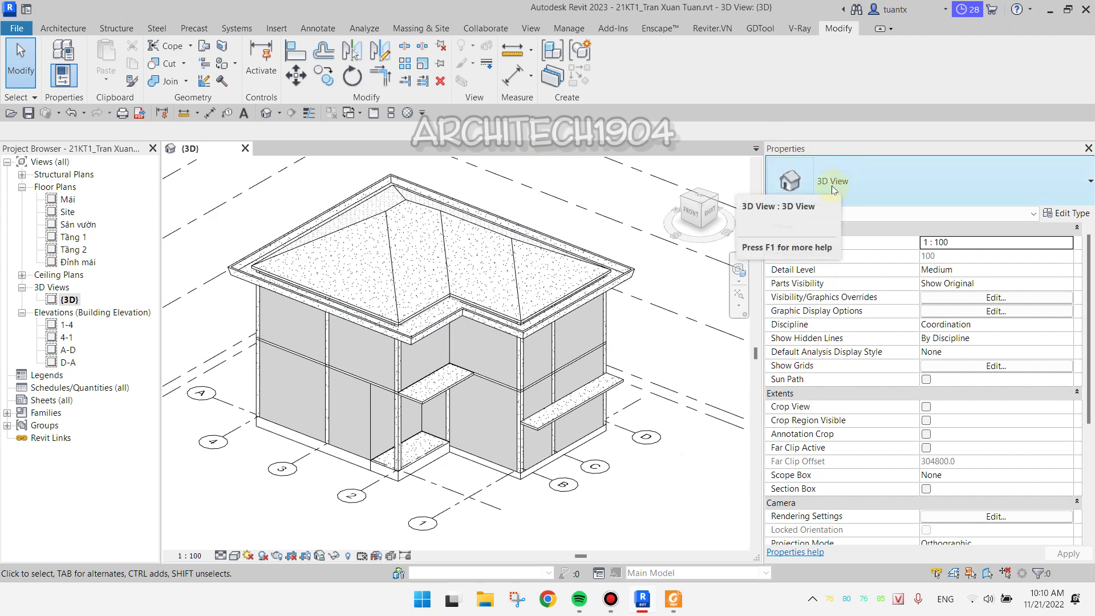
{"action": "left_click", "coordinate": [635, 276]}
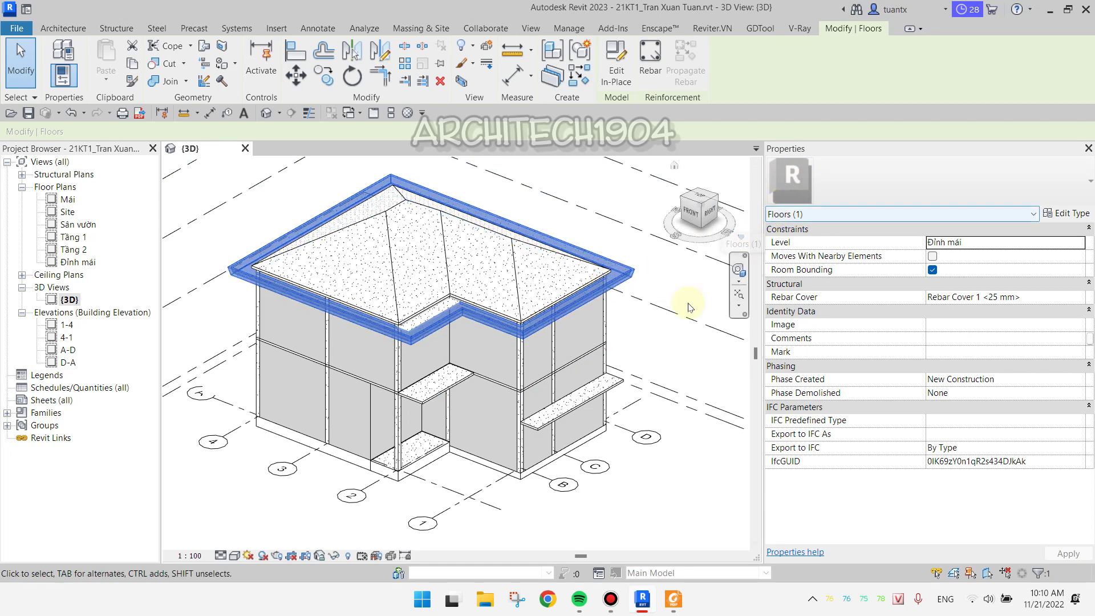
{"action": "left_click", "coordinate": [640, 374]}
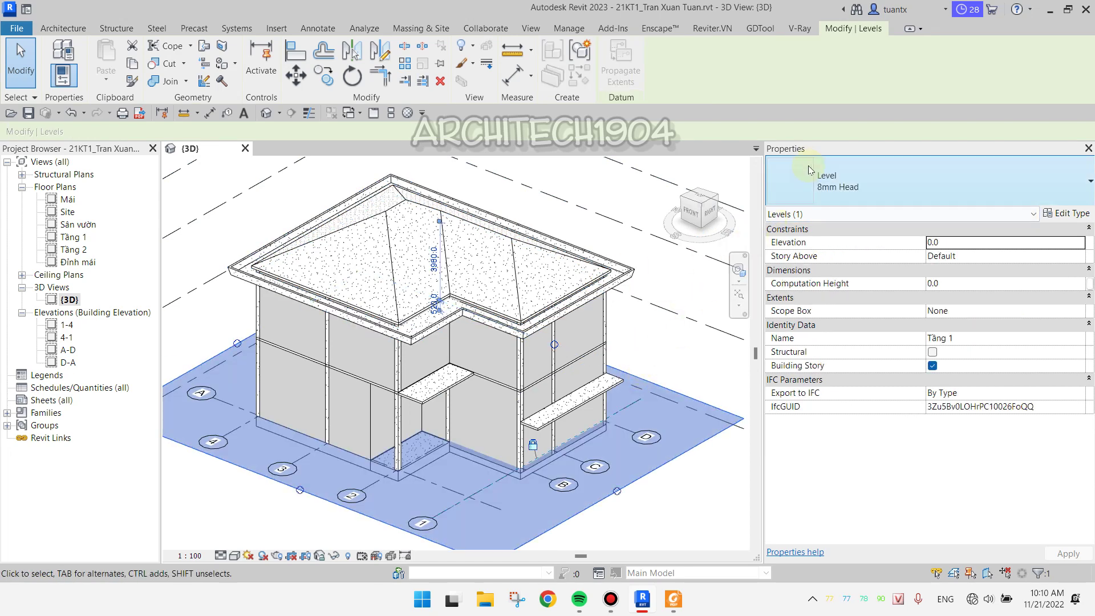
{"action": "left_click", "coordinate": [674, 278]}
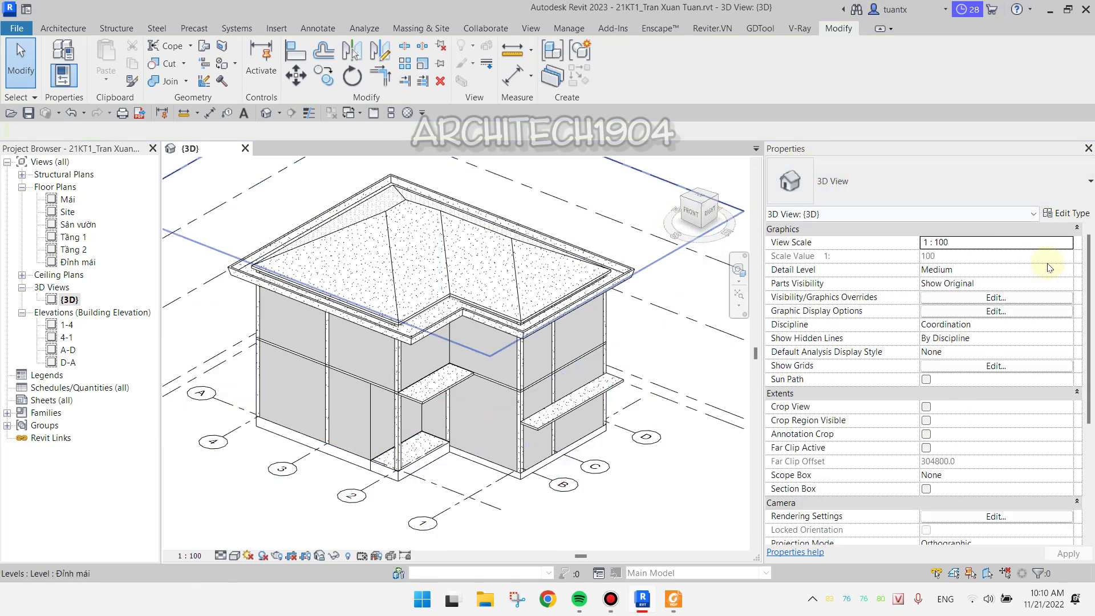
{"action": "mouse_move", "coordinate": [996, 241]}
{"action": "mouse_move", "coordinate": [1090, 261]}
{"action": "left_mouse_down"}
{"action": "mouse_move", "coordinate": [1090, 336]}
{"action": "mouse_move", "coordinate": [1090, 252]}
{"action": "left_mouse_up"}
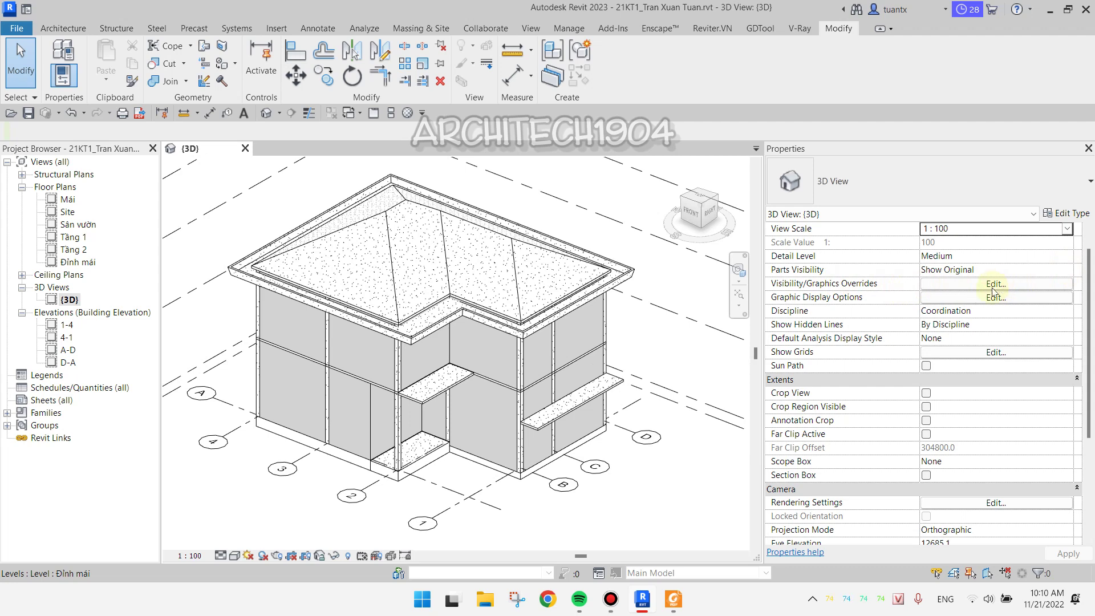
Open Visibility/Graphic Overrides for the 3D view, then enlarge and reposition the dialog
{"action": "left_click", "coordinate": [956, 287]}
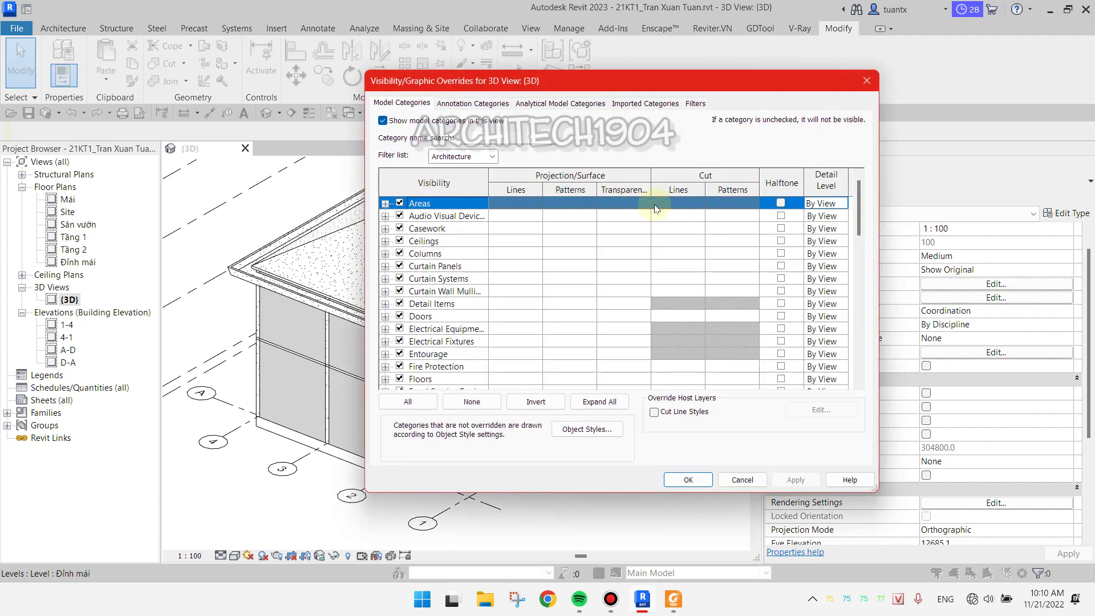
{"action": "left_click_drag", "start_coordinate": [580, 91], "coordinate": [467, 80]}
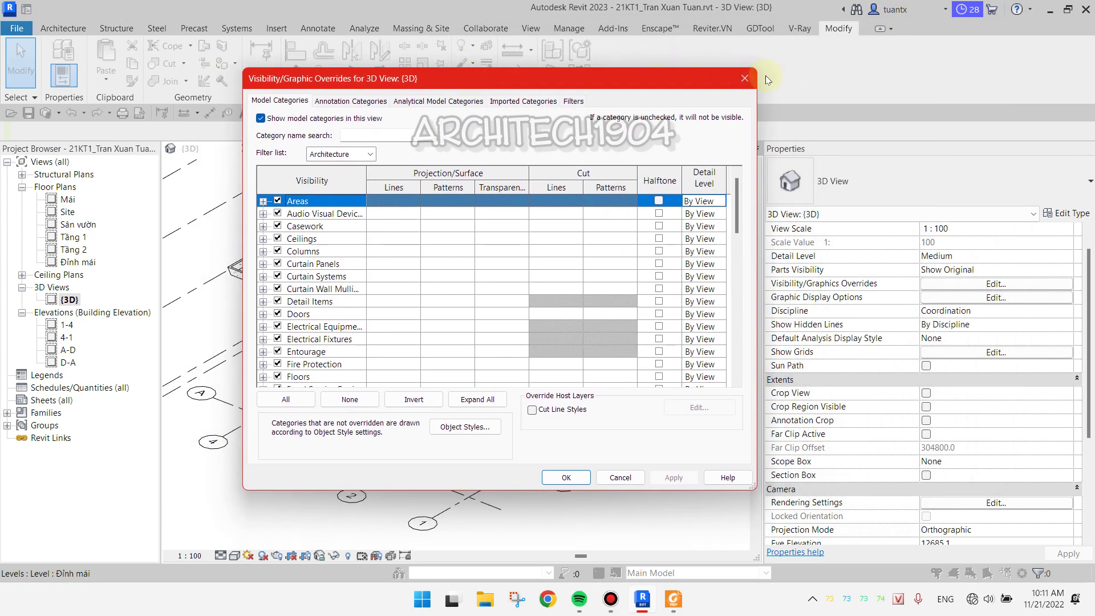
{"action": "left_click", "coordinate": [744, 79]}
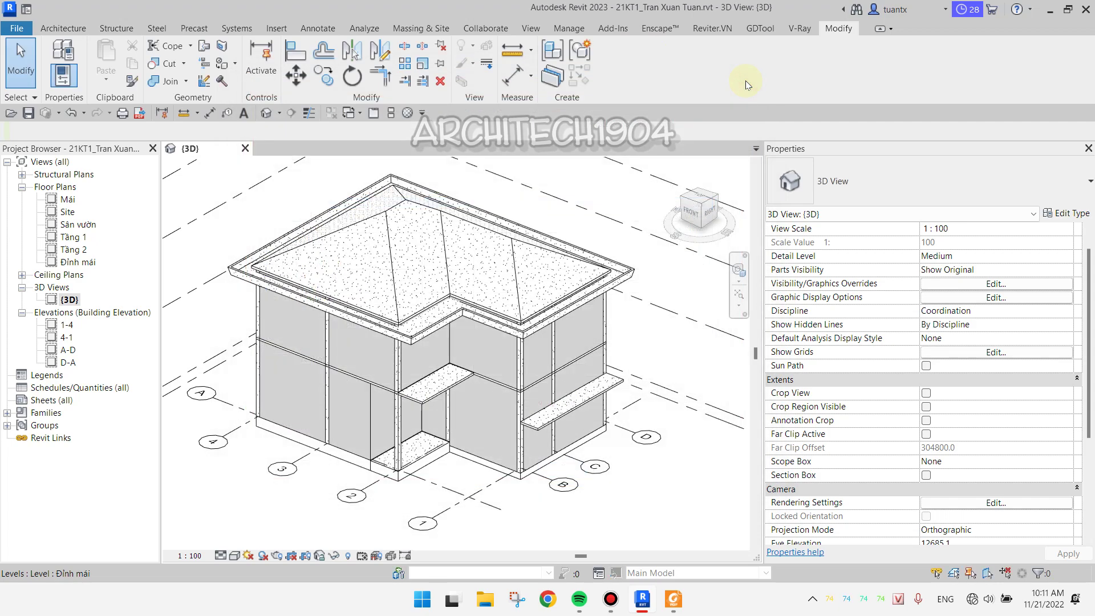
{"action": "key", "text": "v"}
{"action": "key", "text": "v"}
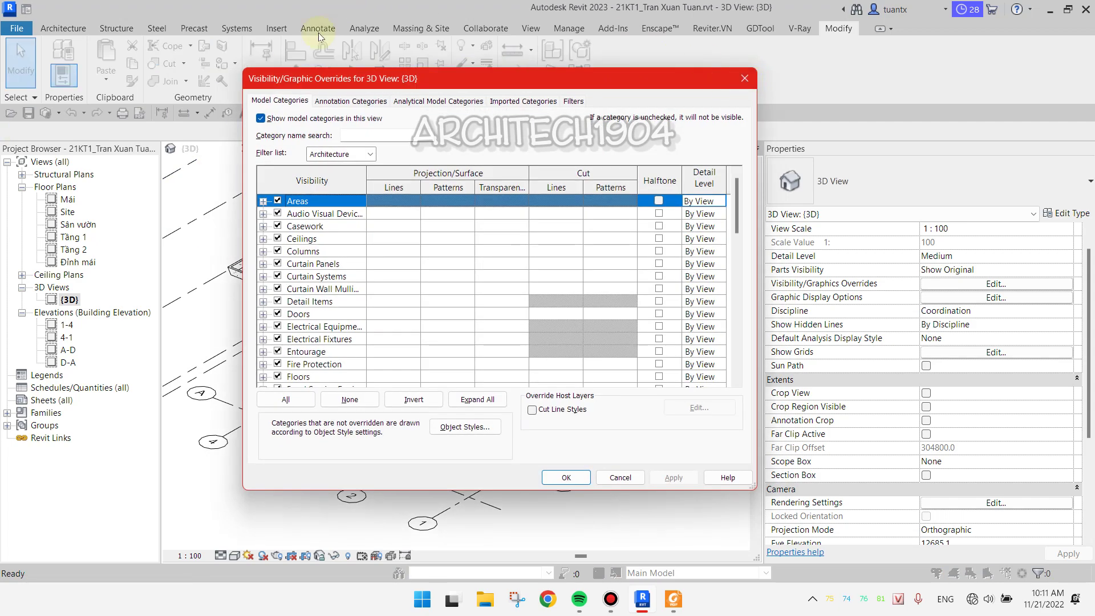
{"action": "left_click_drag", "start_coordinate": [284, 79], "coordinate": [381, 58]}
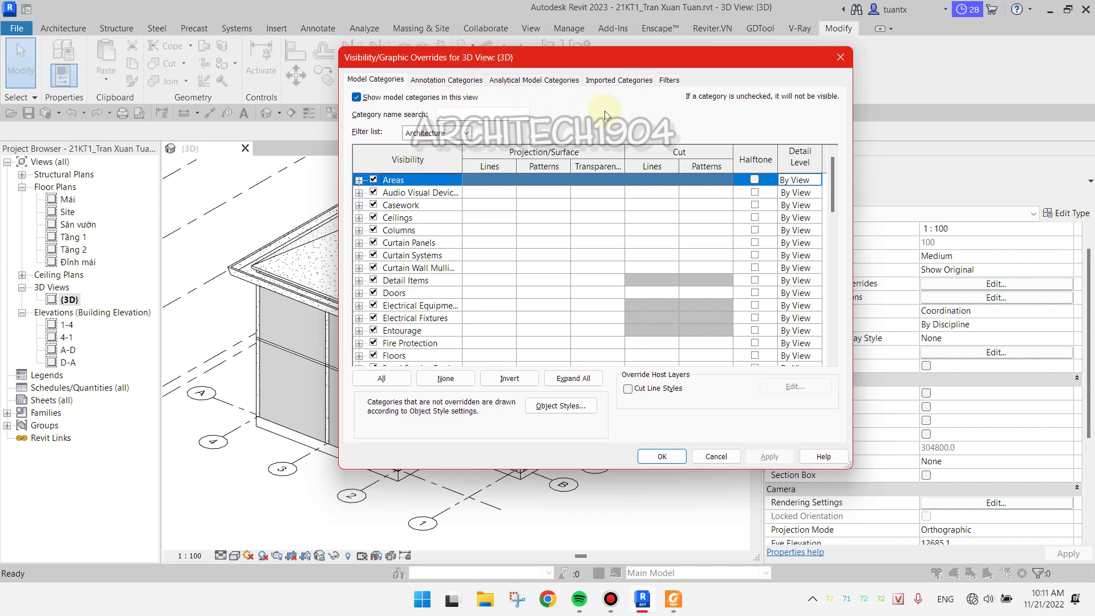
{"action": "left_click_drag", "start_coordinate": [753, 469], "coordinate": [753, 580]}
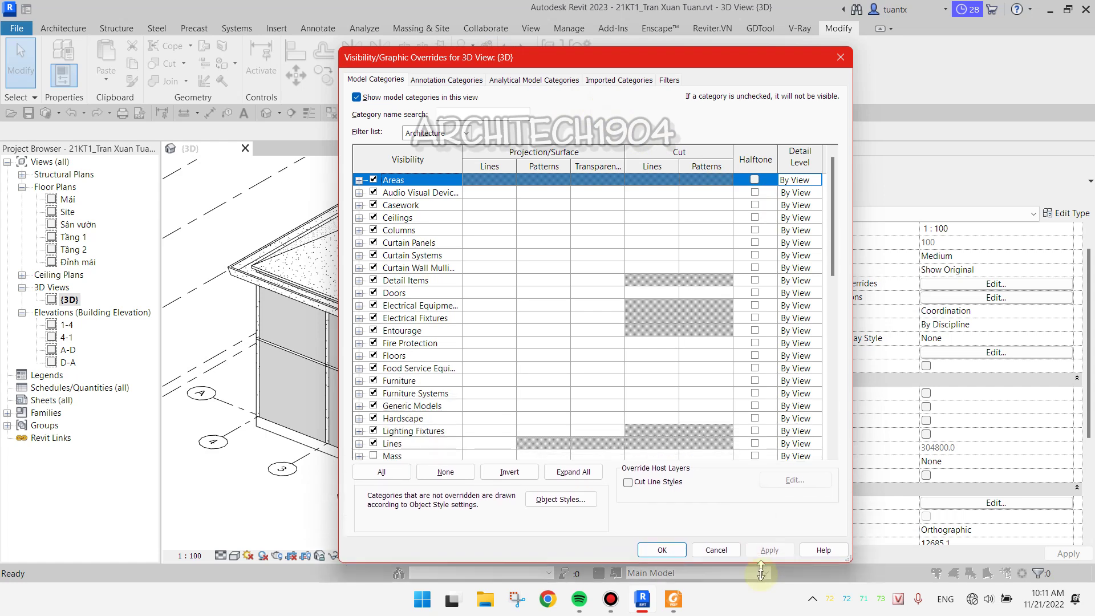
{"action": "left_click_drag", "start_coordinate": [592, 69], "coordinate": [774, 29]}
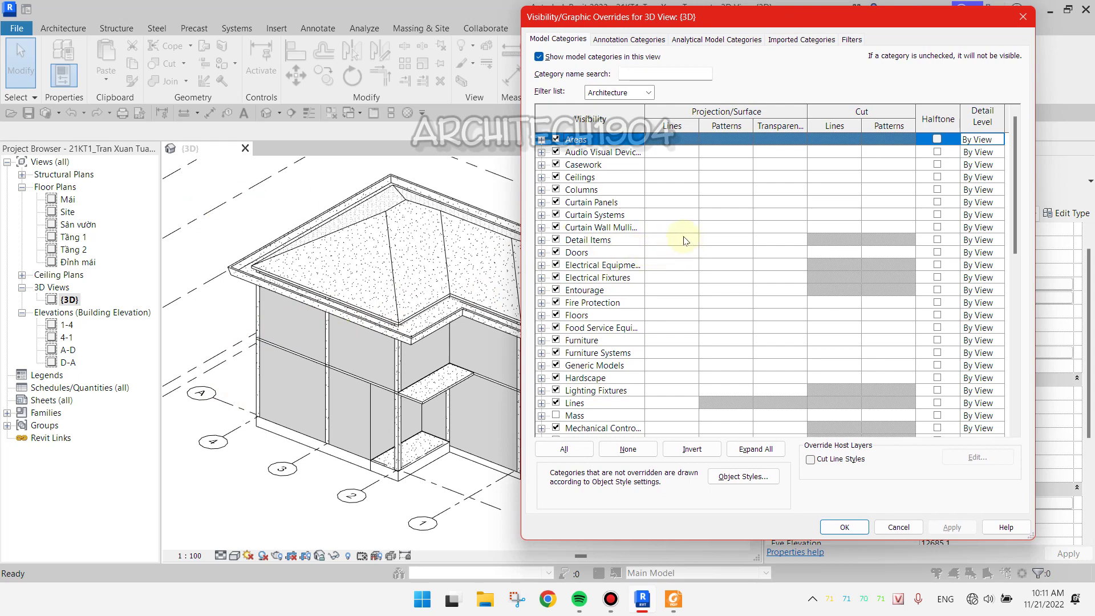
Uncheck Walls under Model Categories, then apply and confirm
{"action": "scroll", "coordinate": [671, 227], "scroll_direction": "down", "scroll_amount": 3}
{"action": "scroll", "coordinate": [650, 233], "scroll_direction": "down", "scroll_amount": 3}
{"action": "scroll", "coordinate": [627, 239], "scroll_direction": "down", "scroll_amount": 3}
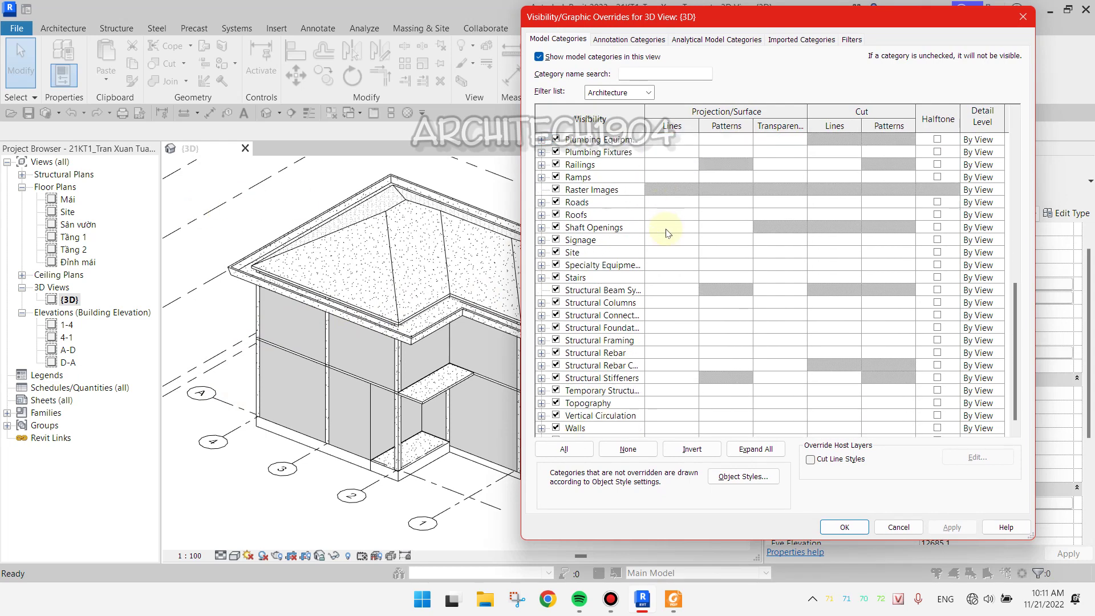
{"action": "scroll", "coordinate": [604, 245], "scroll_direction": "down", "scroll_amount": 1}
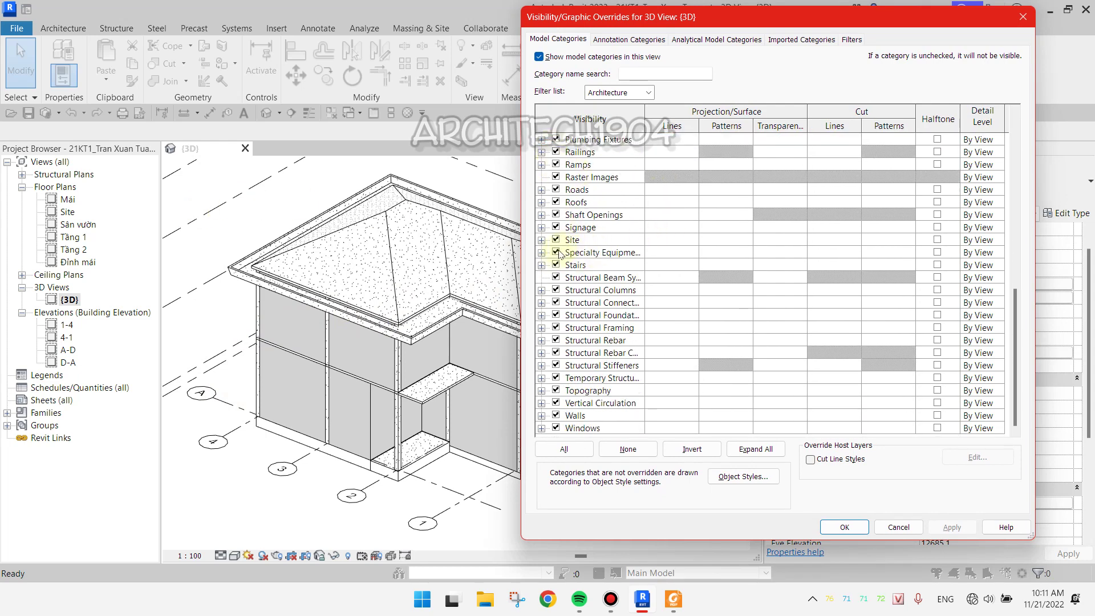
{"action": "left_click", "coordinate": [551, 43]}
{"action": "left_click", "coordinate": [556, 415]}
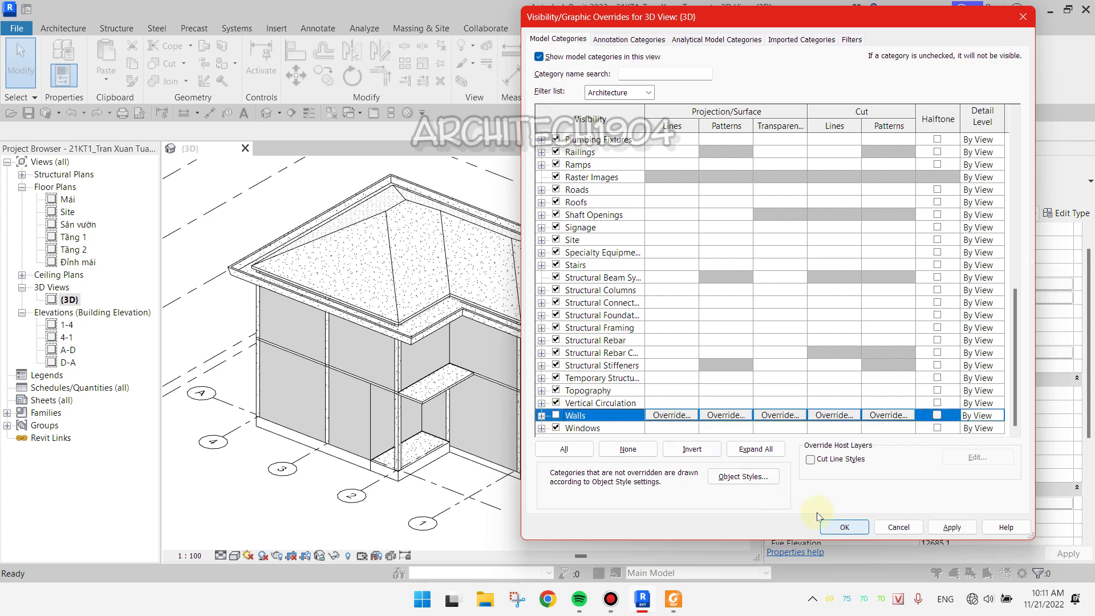
{"action": "left_click", "coordinate": [950, 525]}
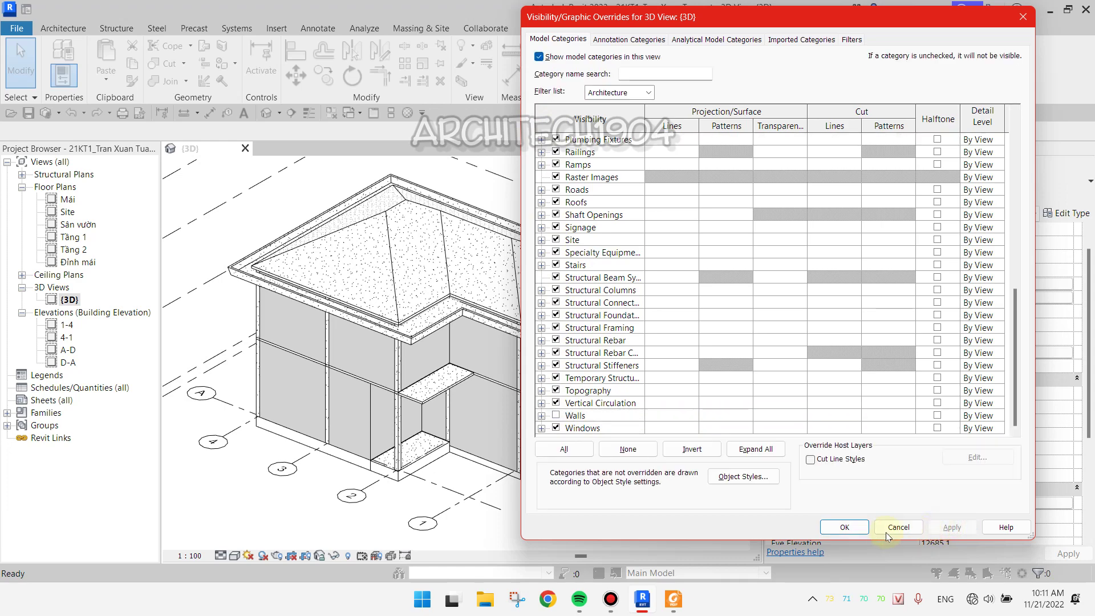
{"action": "left_click", "coordinate": [857, 532]}
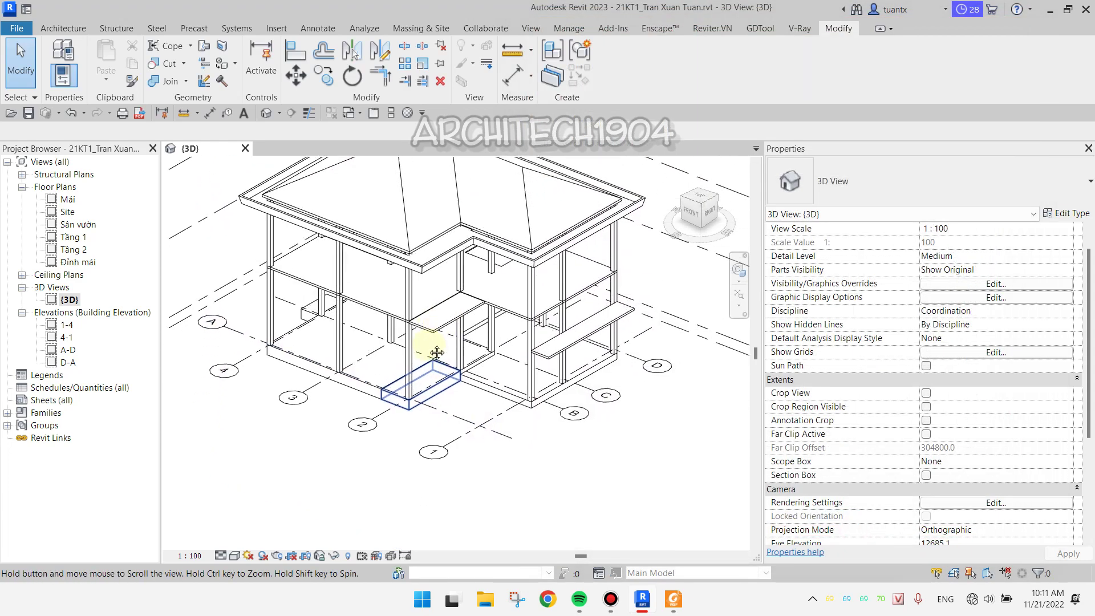
Reframe the wall-less building so it is fully visible in the 3D view
{"action": "scroll", "coordinate": [269, 239], "scroll_direction": "up", "scroll_amount": 3}
{"action": "scroll", "coordinate": [310, 336], "scroll_direction": "up", "scroll_amount": 2}
{"action": "middle_click_drag", "start_coordinate": [310, 337], "coordinate": [263, 370]}
{"action": "scroll", "coordinate": [240, 325], "scroll_direction": "down", "scroll_amount": 2}
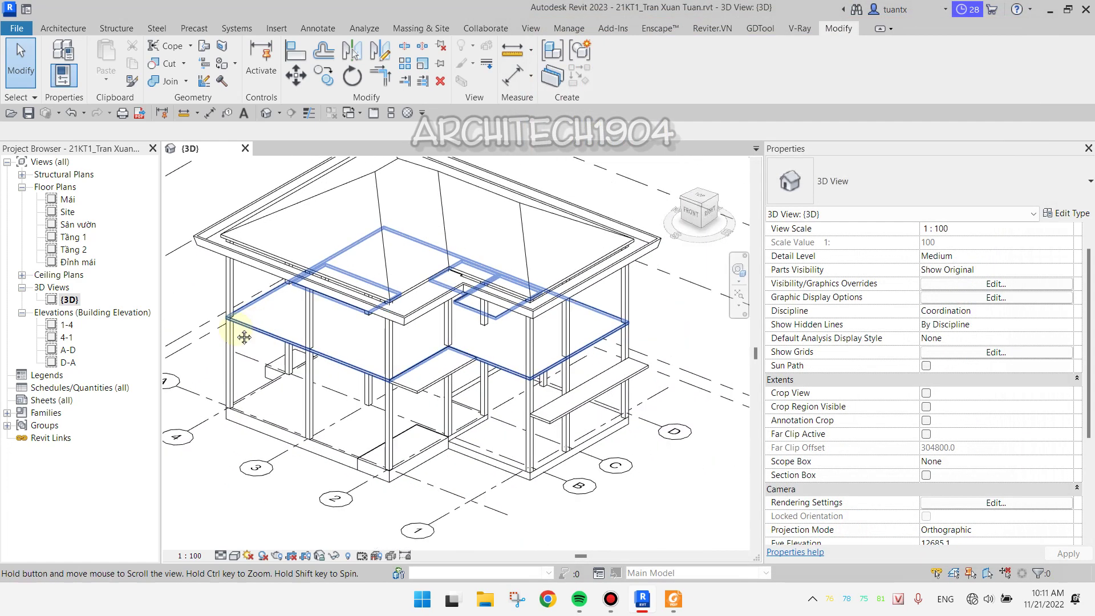
{"action": "scroll", "coordinate": [399, 342], "scroll_direction": "down", "scroll_amount": 2}
{"action": "mouse_move", "coordinate": [373, 385]}
{"action": "middle_mouse_down"}
{"action": "mouse_move", "coordinate": [404, 345]}
{"action": "mouse_move", "coordinate": [406, 358]}
{"action": "middle_mouse_up"}
Turn off the Roofs category in Visibility/Graphic Overrides and confirm
{"action": "left_click", "coordinate": [992, 284]}
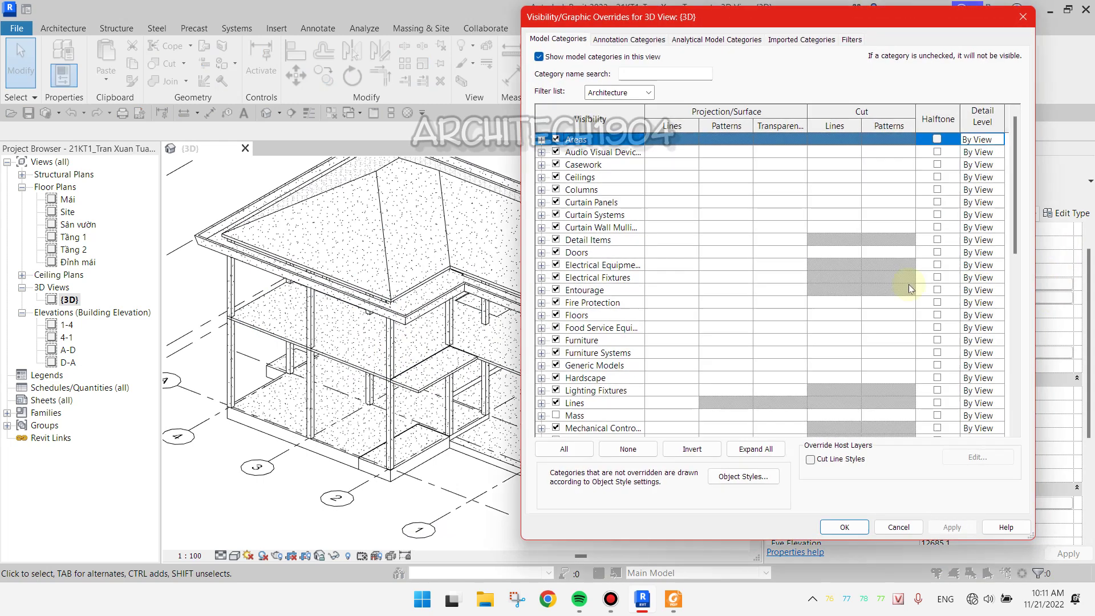
{"action": "scroll", "coordinate": [582, 293], "scroll_direction": "down", "scroll_amount": 2}
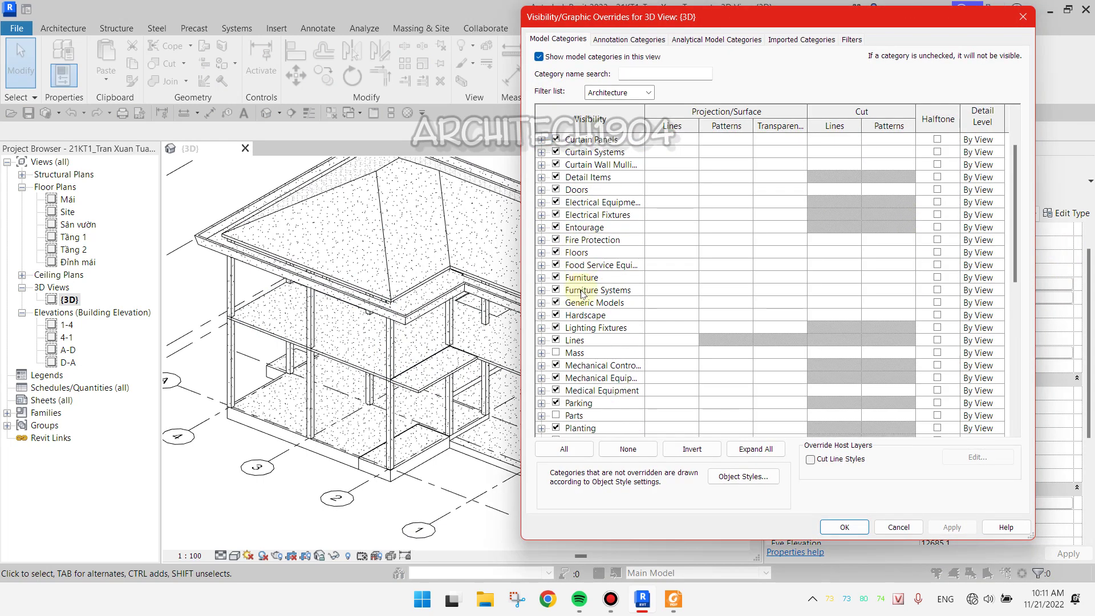
{"action": "scroll", "coordinate": [554, 296], "scroll_direction": "down", "scroll_amount": 3}
{"action": "scroll", "coordinate": [561, 319], "scroll_direction": "down", "scroll_amount": 1}
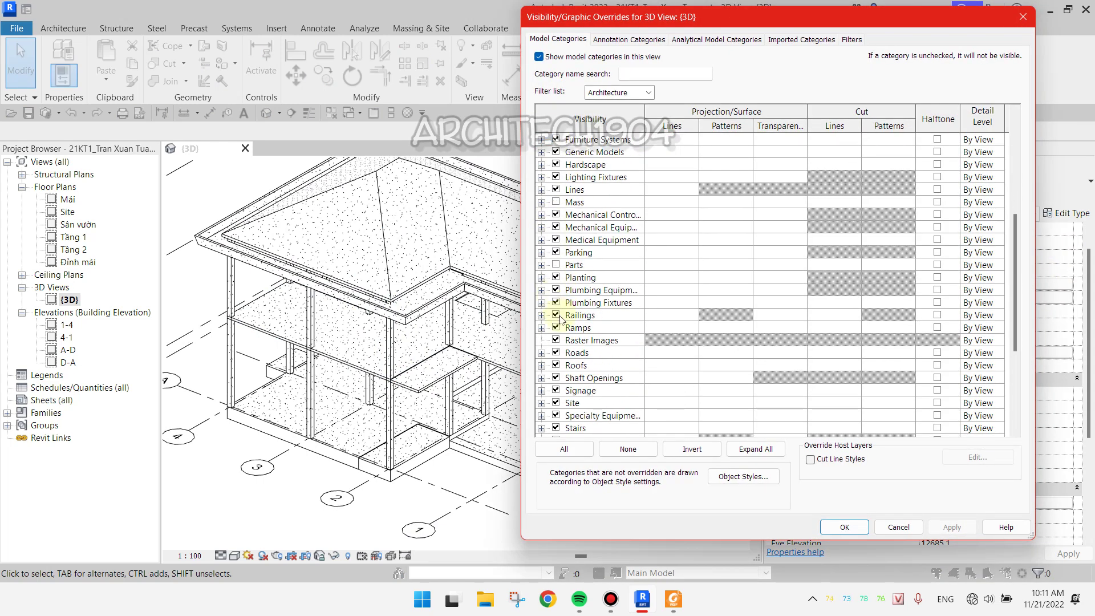
{"action": "scroll", "coordinate": [554, 337], "scroll_direction": "down", "scroll_amount": 2}
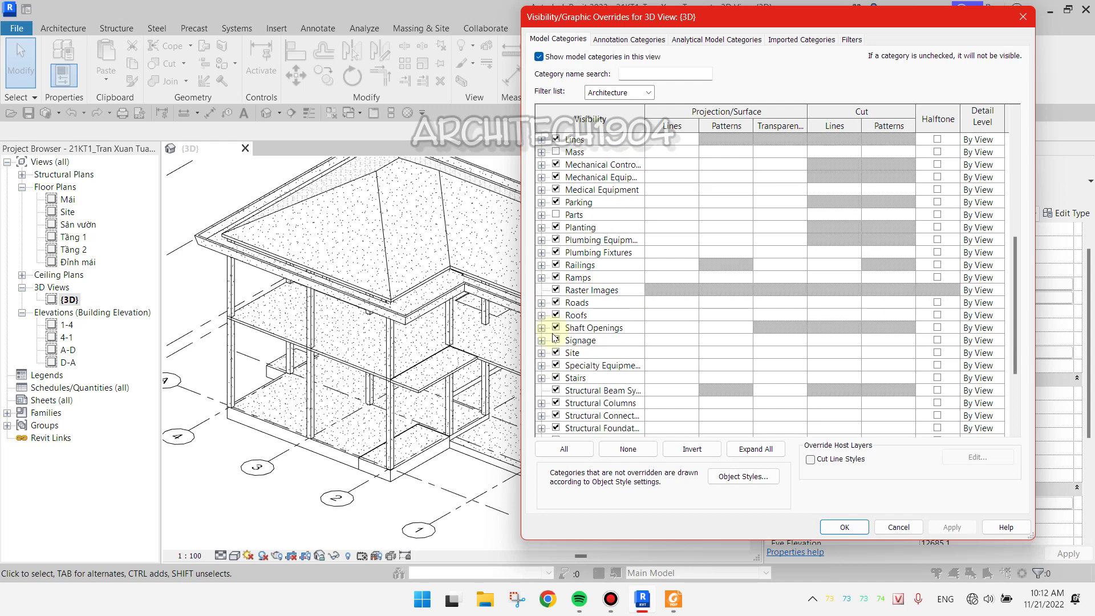
{"action": "scroll", "coordinate": [554, 336], "scroll_direction": "down", "scroll_amount": 2}
{"action": "scroll", "coordinate": [558, 331], "scroll_direction": "down", "scroll_amount": 2}
{"action": "scroll", "coordinate": [560, 311], "scroll_direction": "up", "scroll_amount": 1}
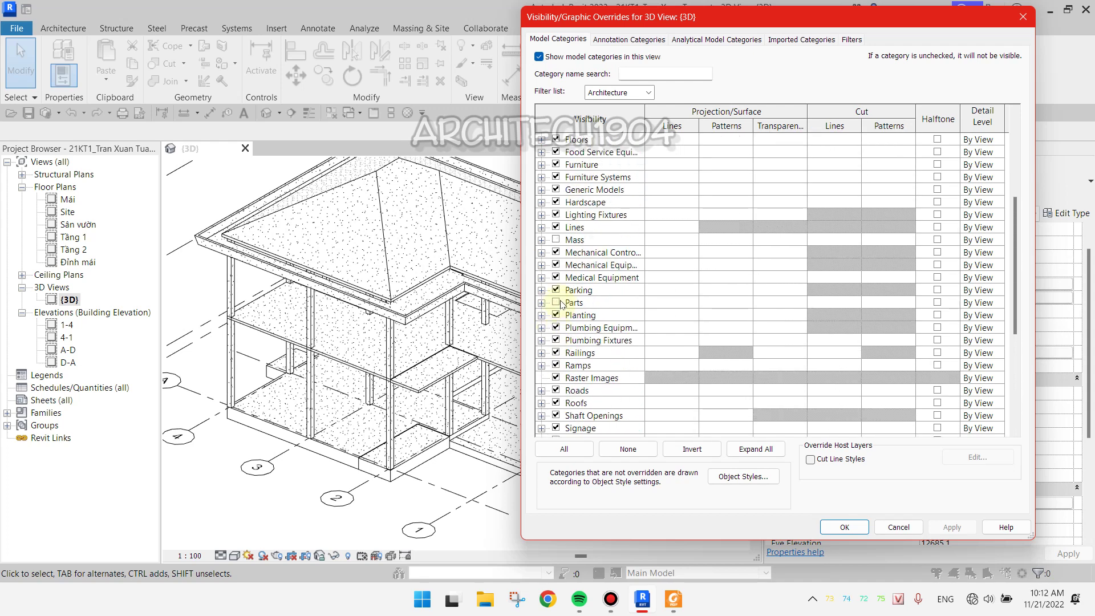
{"action": "scroll", "coordinate": [570, 353], "scroll_direction": "down", "scroll_amount": 2}
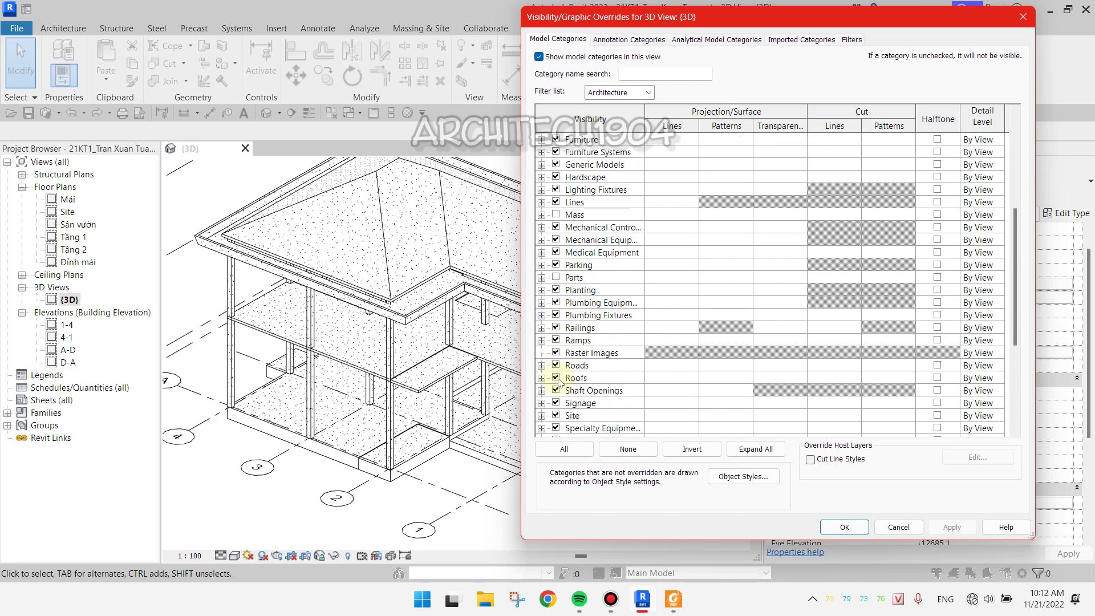
{"action": "left_click", "coordinate": [556, 379]}
{"action": "scroll", "coordinate": [560, 380], "scroll_direction": "down", "scroll_amount": 3}
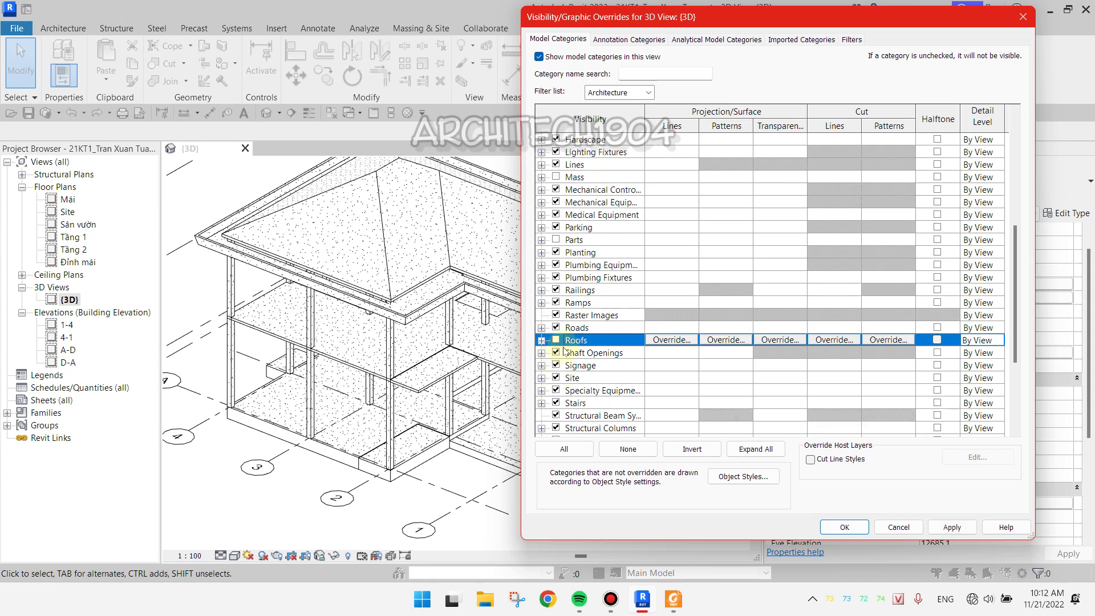
{"action": "left_click", "coordinate": [846, 528]}
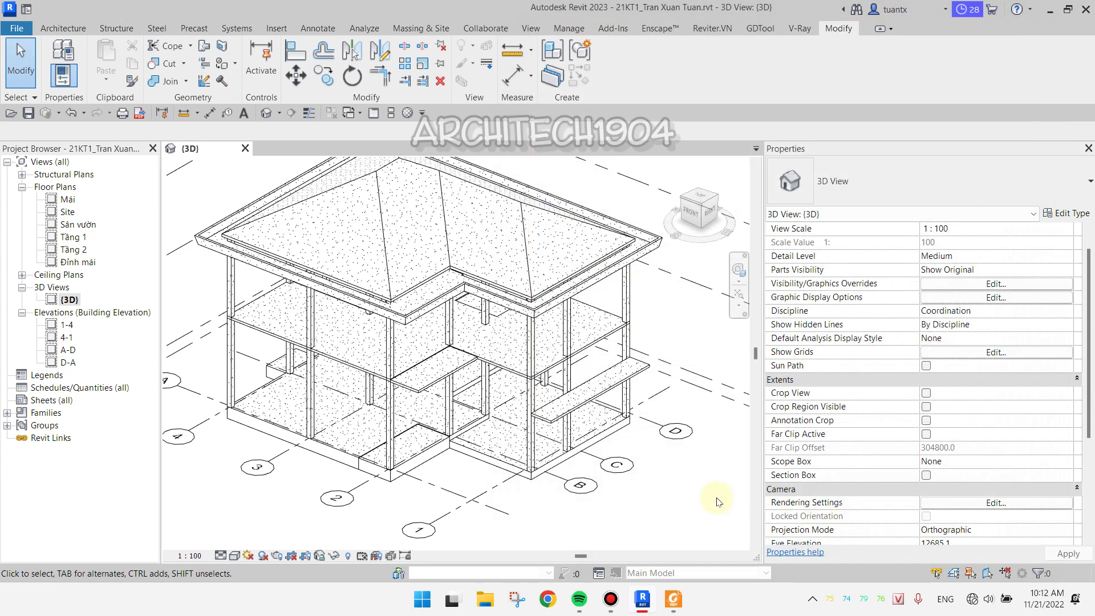
Orbit and zoom to look into the roofless structural frame
{"action": "mouse_move", "coordinate": [530, 334]}
{"action": "middle_mouse_down", "text": "shift"}
{"action": "mouse_move", "coordinate": [421, 343]}
{"action": "mouse_move", "coordinate": [321, 269]}
{"action": "middle_mouse_up", "text": "shift"}
{"action": "scroll", "coordinate": [321, 270], "scroll_direction": "up", "scroll_amount": 1}
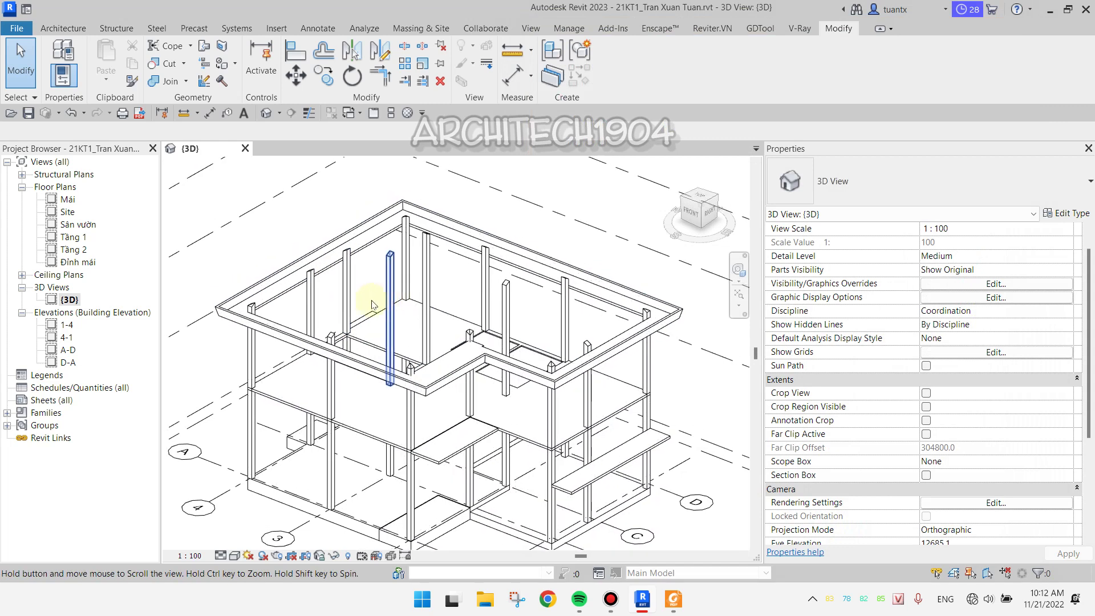
{"action": "scroll", "coordinate": [289, 313], "scroll_direction": "up", "scroll_amount": 2}
{"action": "scroll", "coordinate": [284, 312], "scroll_direction": "up", "scroll_amount": 2}
{"action": "scroll", "coordinate": [283, 312], "scroll_direction": "down", "scroll_amount": 4}
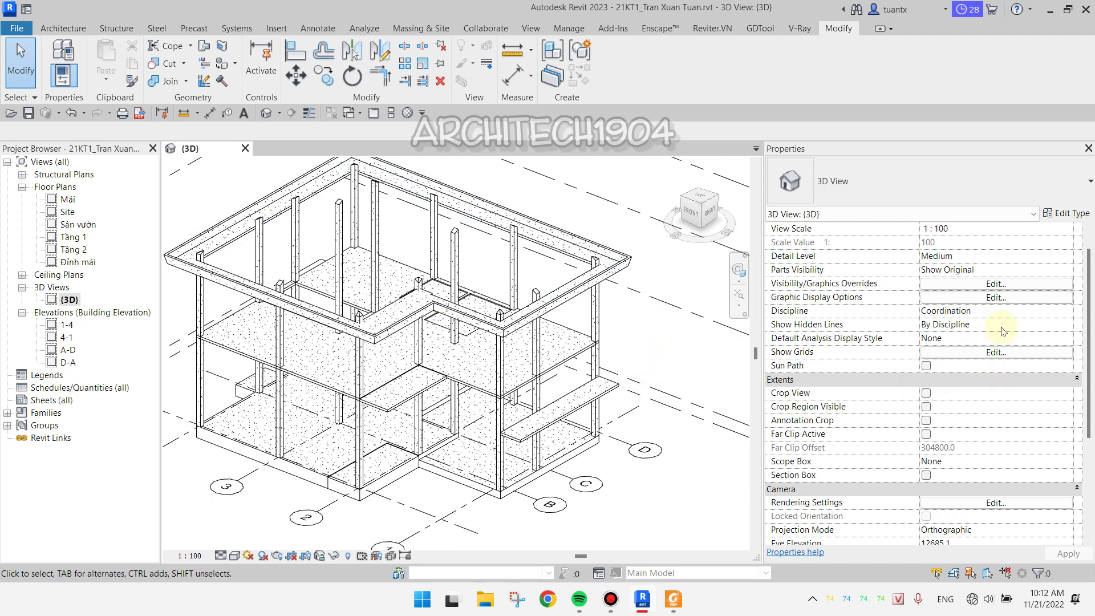
Re-check Roofs and Walls in Visibility/Graphic Overrides and confirm with OK
{"action": "left_click", "coordinate": [977, 287]}
{"action": "scroll", "coordinate": [565, 328], "scroll_direction": "down", "scroll_amount": 1}
{"action": "scroll", "coordinate": [566, 329], "scroll_direction": "down", "scroll_amount": 1}
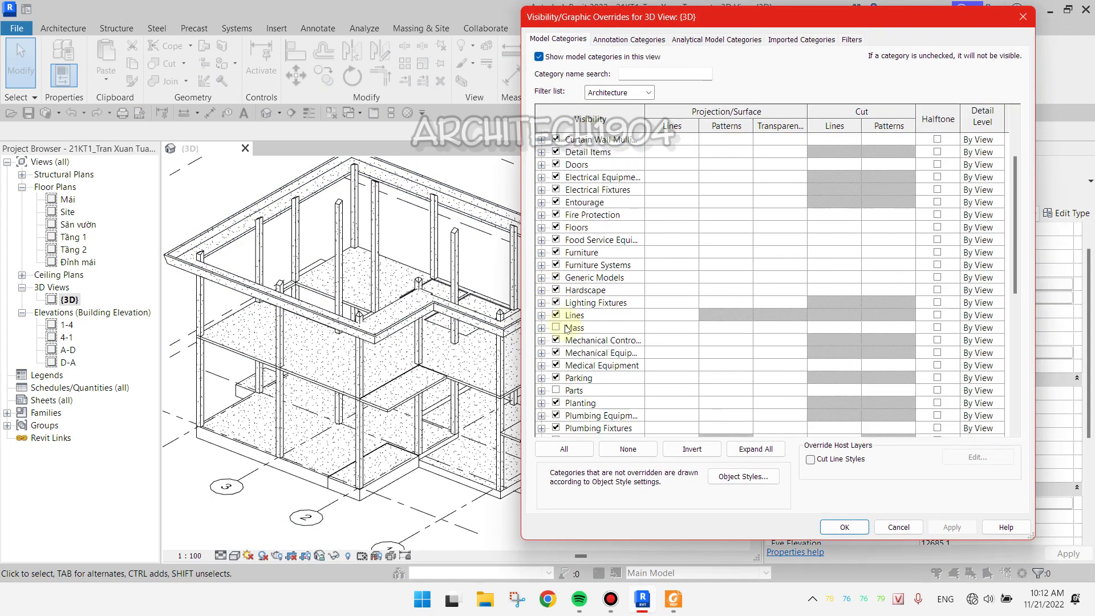
{"action": "scroll", "coordinate": [565, 325], "scroll_direction": "up", "scroll_amount": 1}
{"action": "scroll", "coordinate": [562, 316], "scroll_direction": "up", "scroll_amount": 1}
{"action": "scroll", "coordinate": [559, 291], "scroll_direction": "up", "scroll_amount": 1}
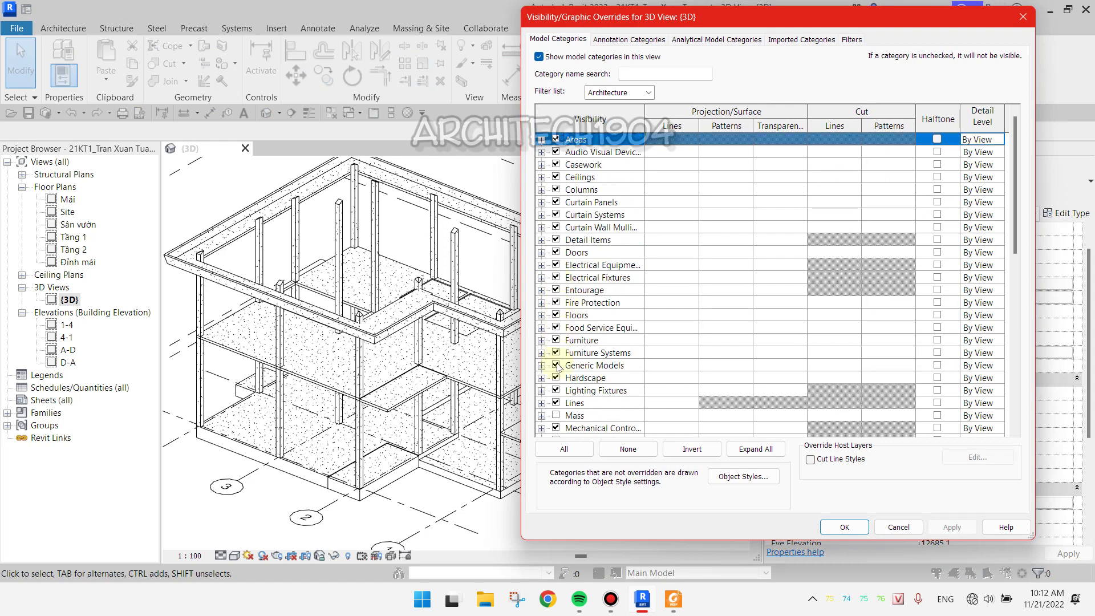
{"action": "scroll", "coordinate": [557, 368], "scroll_direction": "down", "scroll_amount": 2}
{"action": "scroll", "coordinate": [558, 371], "scroll_direction": "down", "scroll_amount": 1}
{"action": "scroll", "coordinate": [556, 389], "scroll_direction": "down", "scroll_amount": 2}
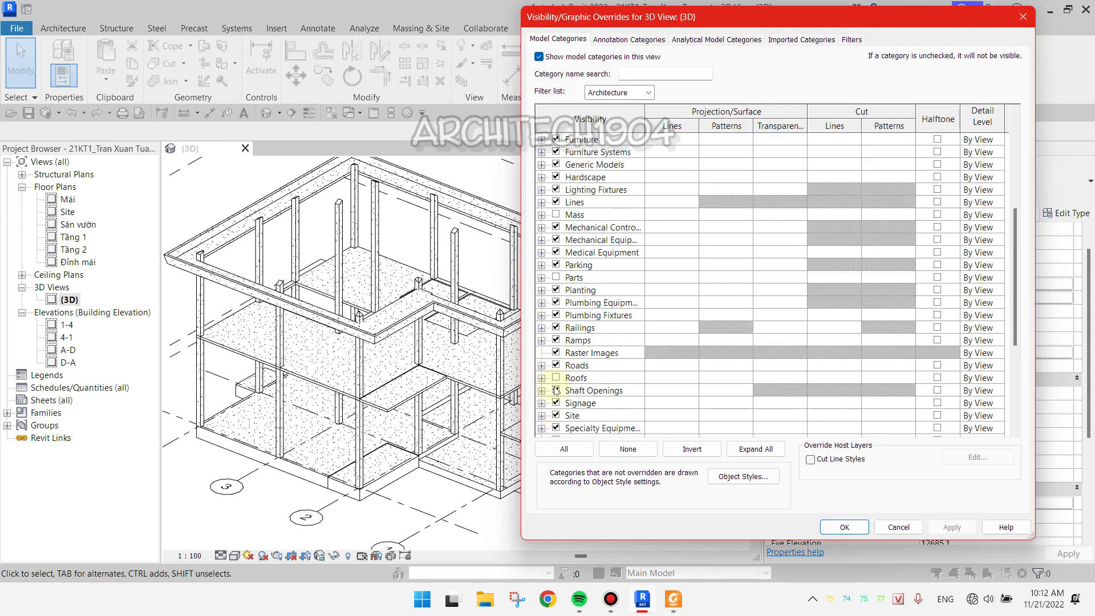
{"action": "left_click", "coordinate": [556, 377]}
{"action": "scroll", "coordinate": [562, 379], "scroll_direction": "down", "scroll_amount": 1}
{"action": "scroll", "coordinate": [564, 378], "scroll_direction": "down", "scroll_amount": 3}
{"action": "scroll", "coordinate": [568, 377], "scroll_direction": "down", "scroll_amount": 1}
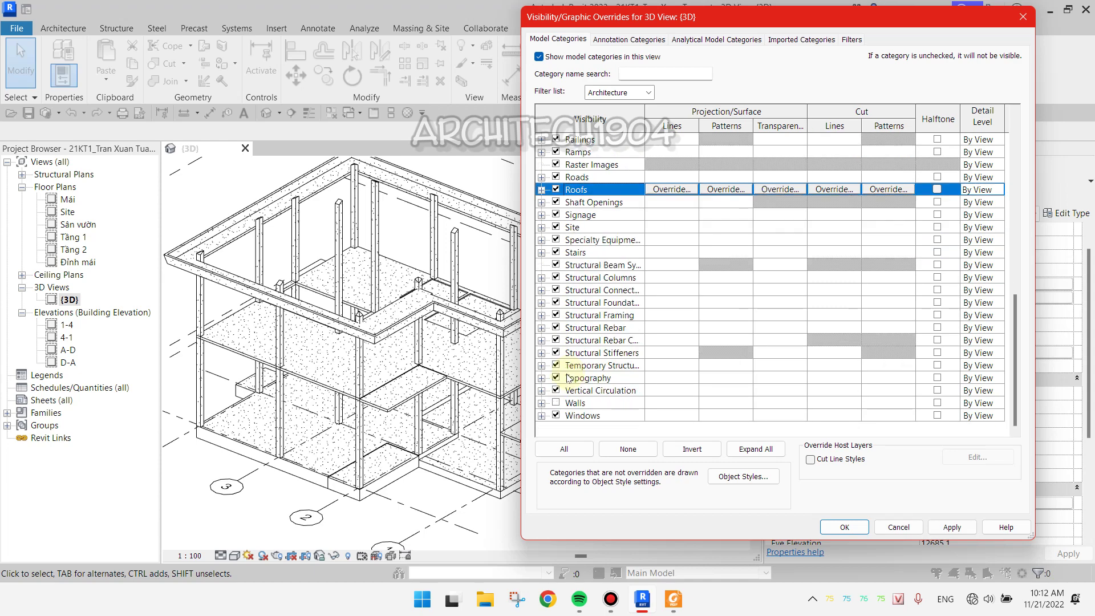
{"action": "scroll", "coordinate": [562, 399], "scroll_direction": "down", "scroll_amount": 1}
{"action": "left_click", "coordinate": [556, 415]}
{"action": "left_click", "coordinate": [850, 530]}
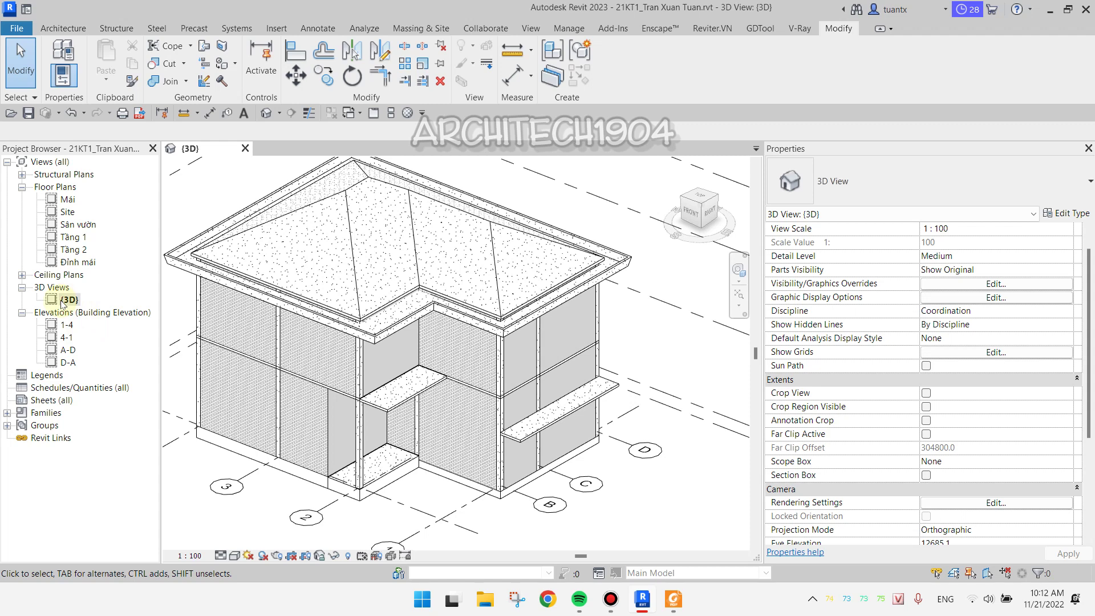
{"action": "mouse_move", "coordinate": [210, 206]}
{"action": "middle_mouse_down"}
{"action": "mouse_move", "coordinate": [266, 218]}
{"action": "mouse_move", "coordinate": [259, 232]}
{"action": "middle_mouse_up"}
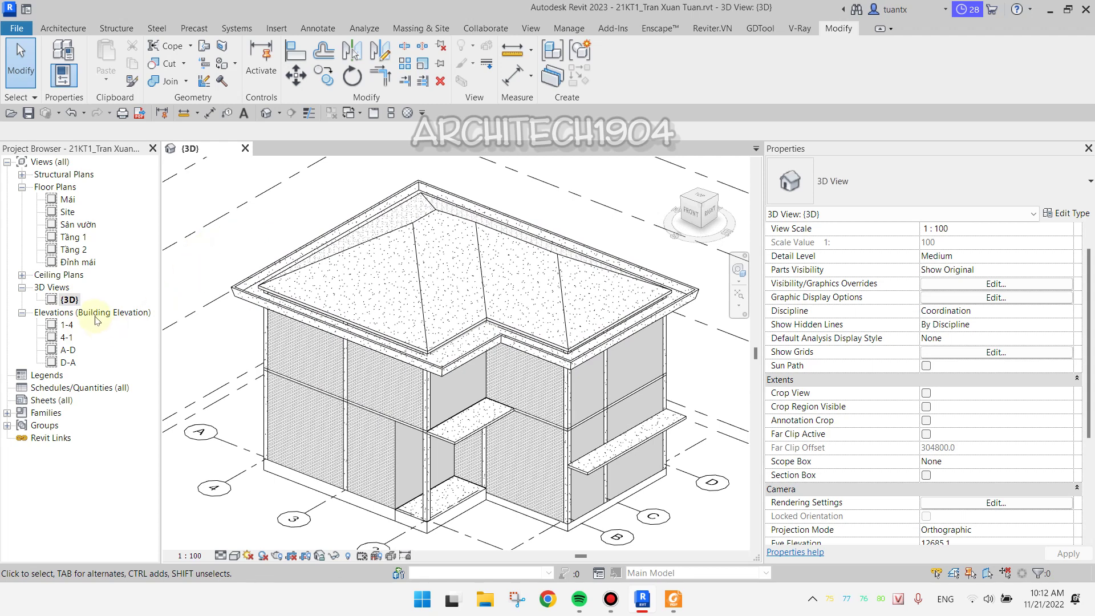
{"action": "mouse_move", "coordinate": [213, 296]}
{"action": "middle_mouse_down"}
{"action": "mouse_move", "coordinate": [237, 215]}
{"action": "mouse_move", "coordinate": [262, 269]}
{"action": "mouse_move", "coordinate": [242, 298]}
{"action": "middle_mouse_up"}
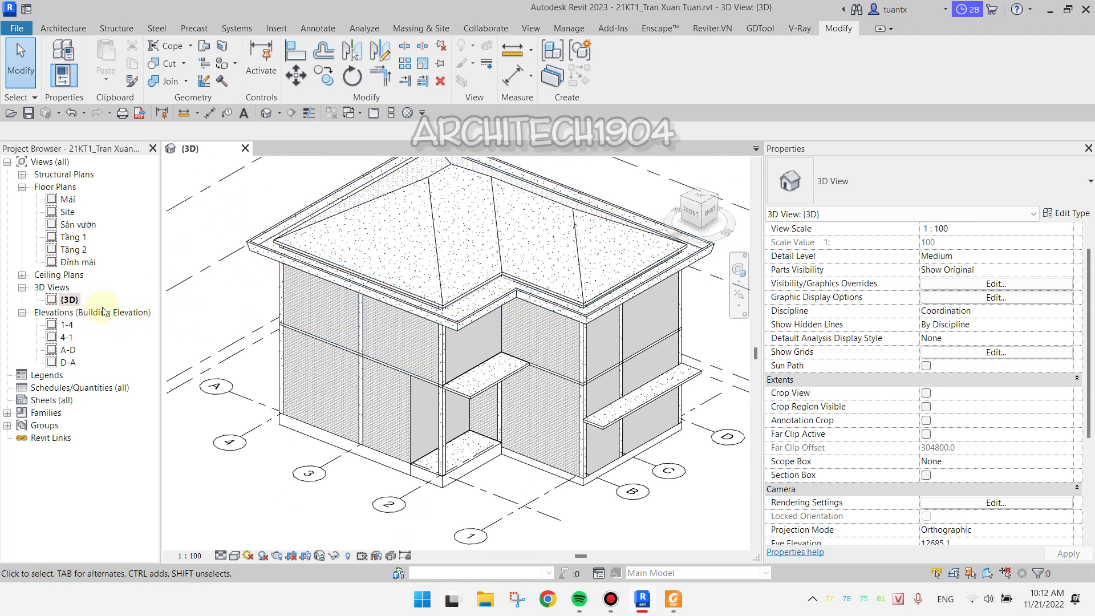
{"action": "middle_click_drag", "start_coordinate": [218, 320], "coordinate": [226, 352]}
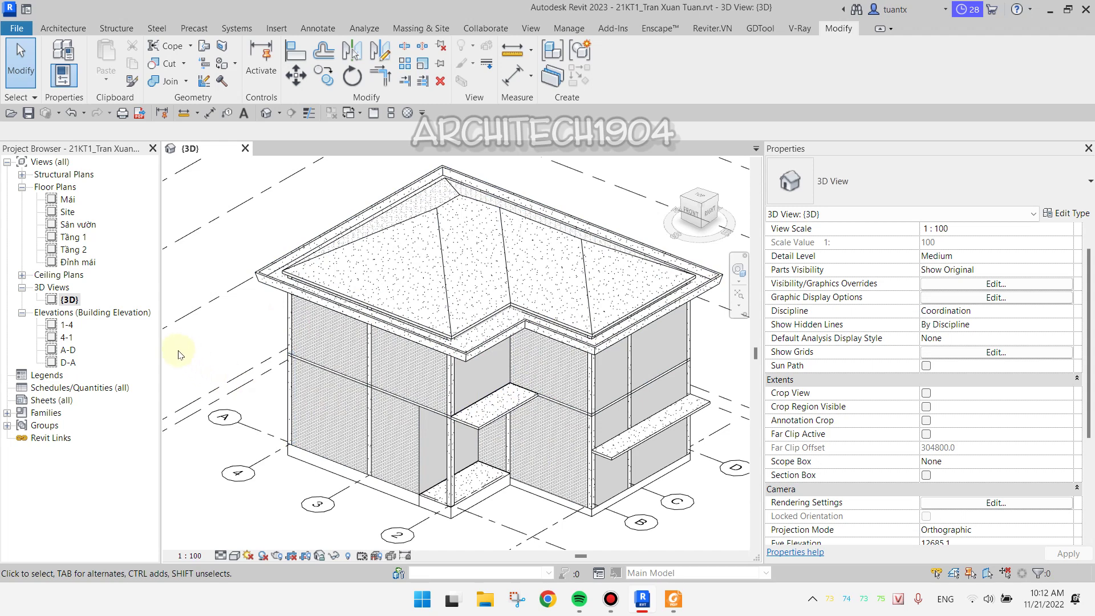
Duplicate the {3D} view as {3D} Copy 1
{"action": "right_click", "coordinate": [67, 303]}
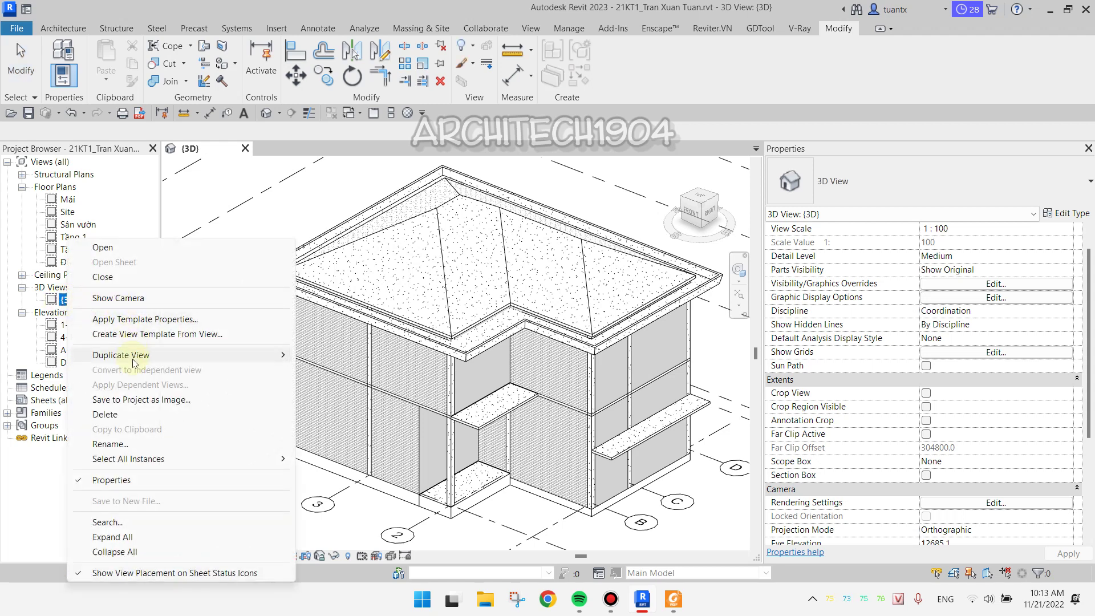
{"action": "mouse_move", "coordinate": [121, 355]}
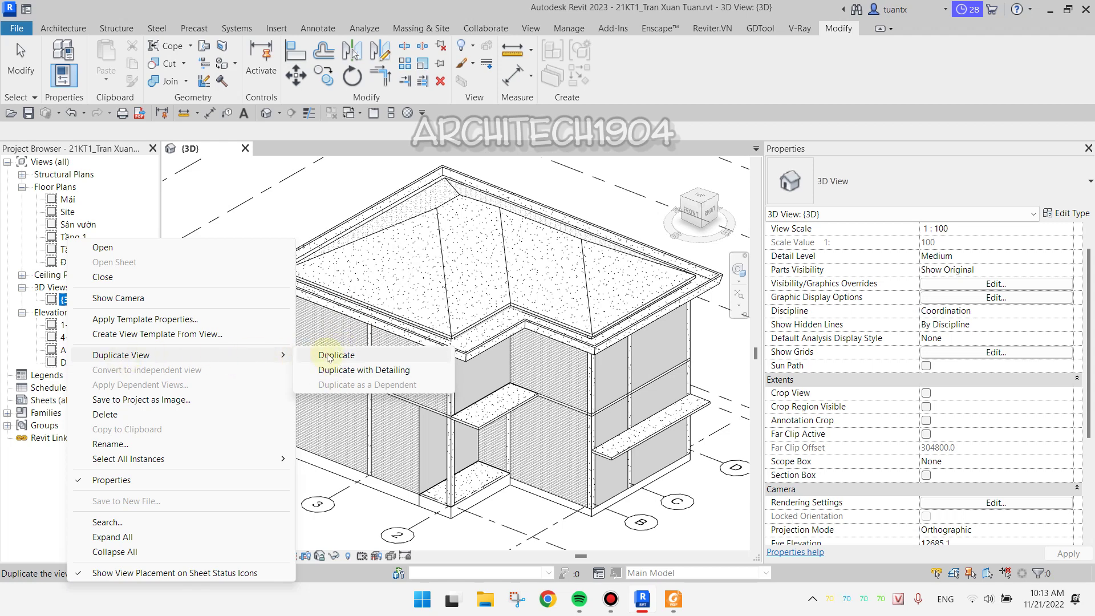
{"action": "right_click", "coordinate": [62, 300]}
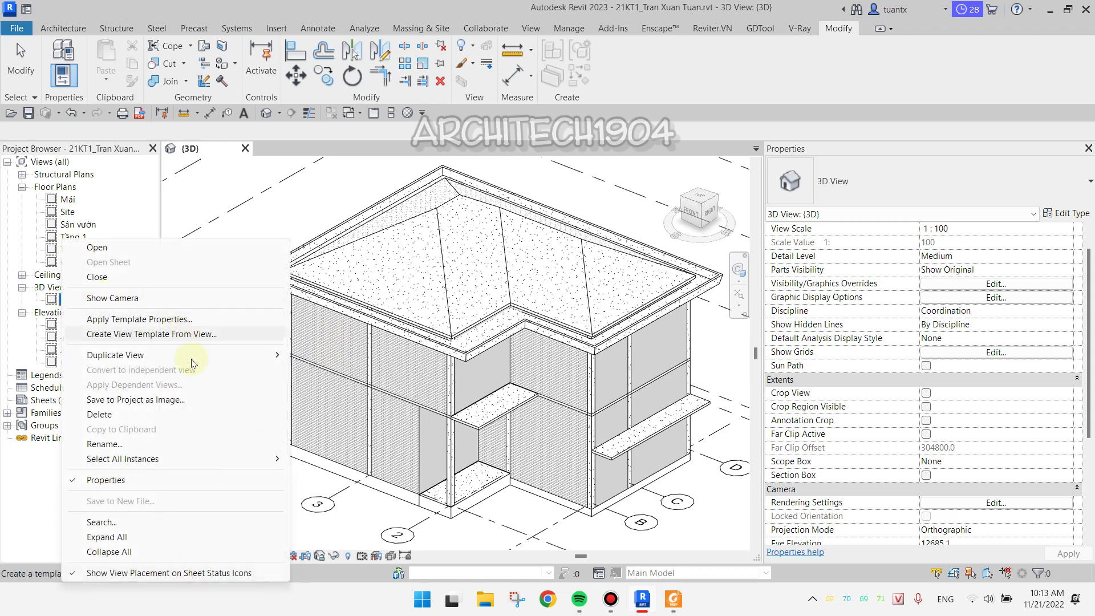
{"action": "left_click", "coordinate": [308, 357]}
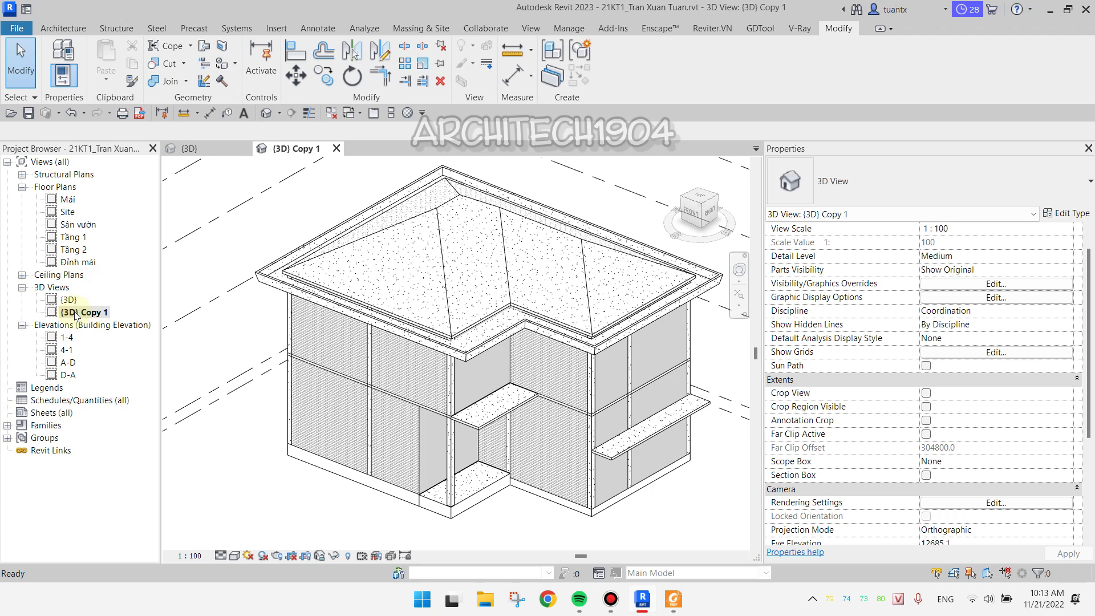
Return to {3D} Copy 1, then zoom and pan to centre the house
{"action": "left_click", "coordinate": [185, 148]}
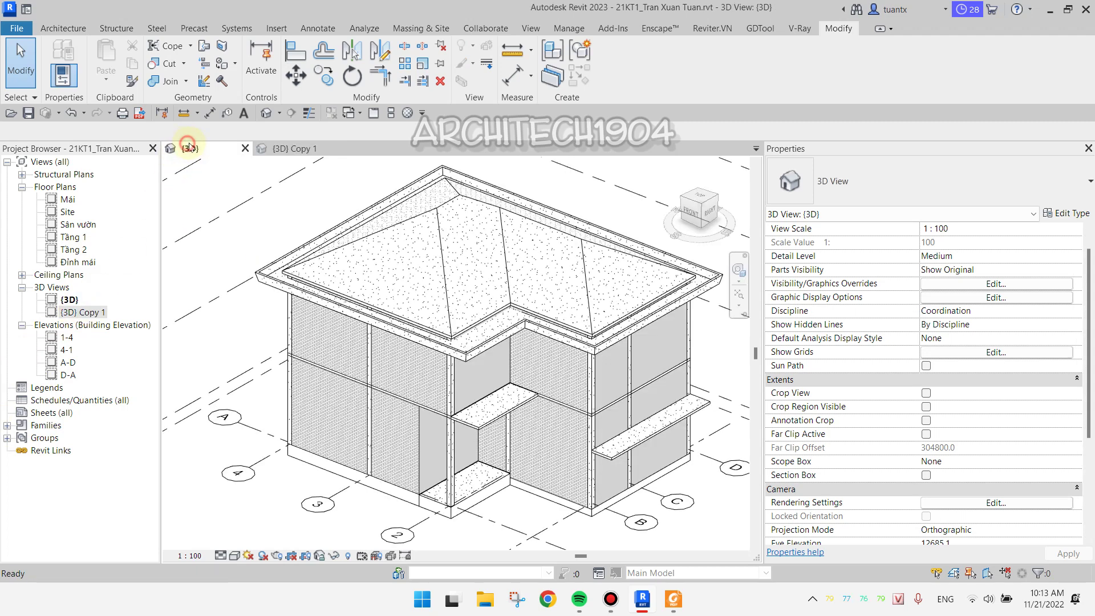
{"action": "left_click", "coordinate": [280, 149]}
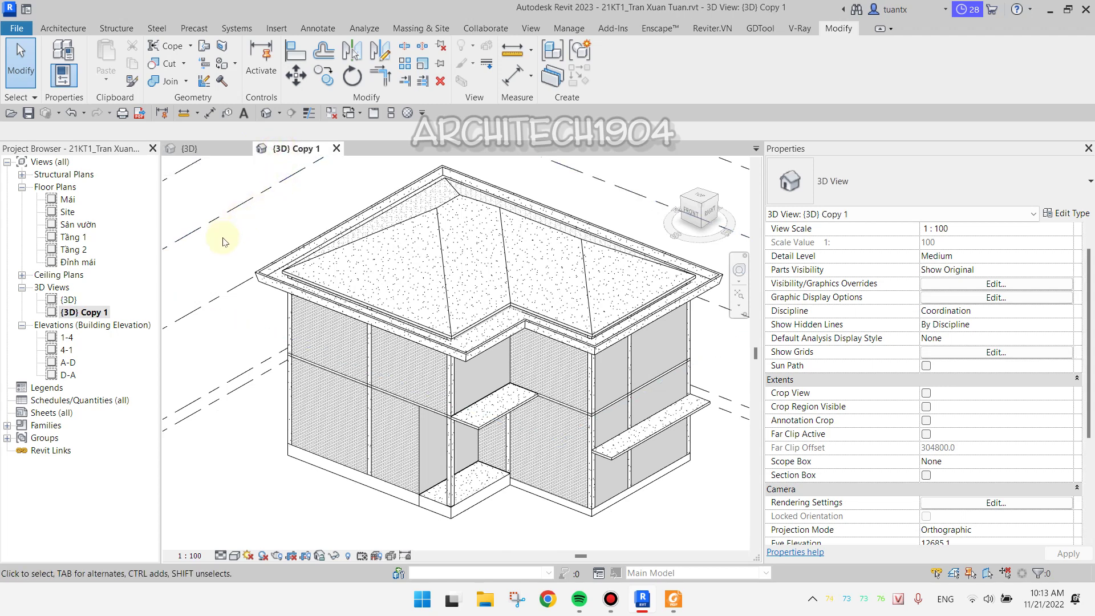
{"action": "scroll", "coordinate": [223, 242], "scroll_direction": "down", "scroll_amount": 3}
{"action": "scroll", "coordinate": [225, 244], "scroll_direction": "down", "scroll_amount": 2}
{"action": "mouse_move", "coordinate": [228, 245]}
{"action": "middle_mouse_down"}
{"action": "mouse_move", "coordinate": [228, 281]}
{"action": "mouse_move", "coordinate": [235, 274]}
{"action": "middle_mouse_up"}
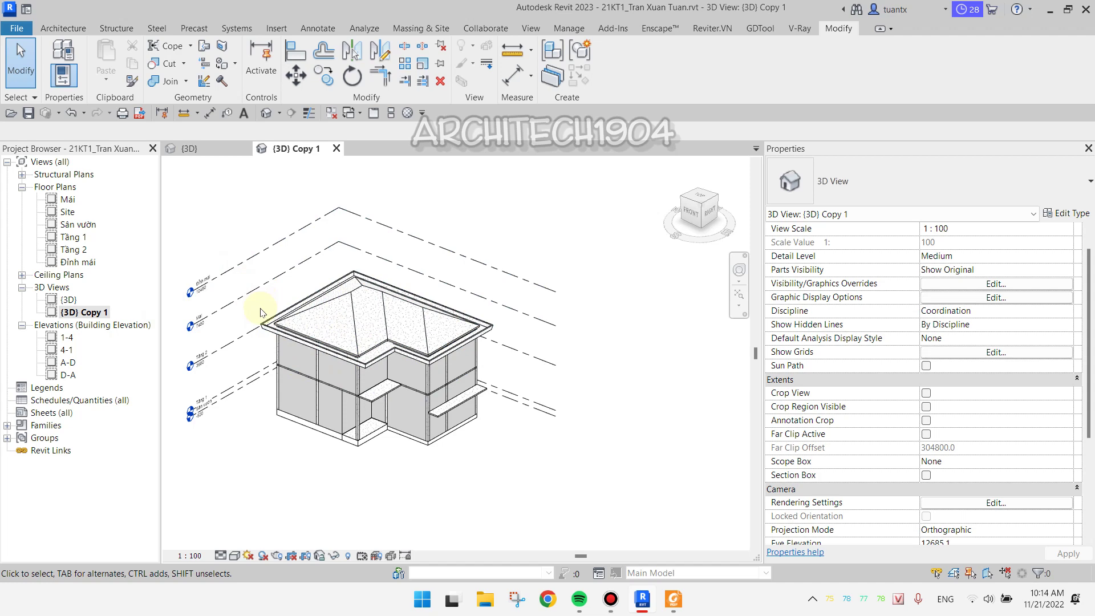
{"action": "scroll", "coordinate": [251, 313], "scroll_direction": "up", "scroll_amount": 2}
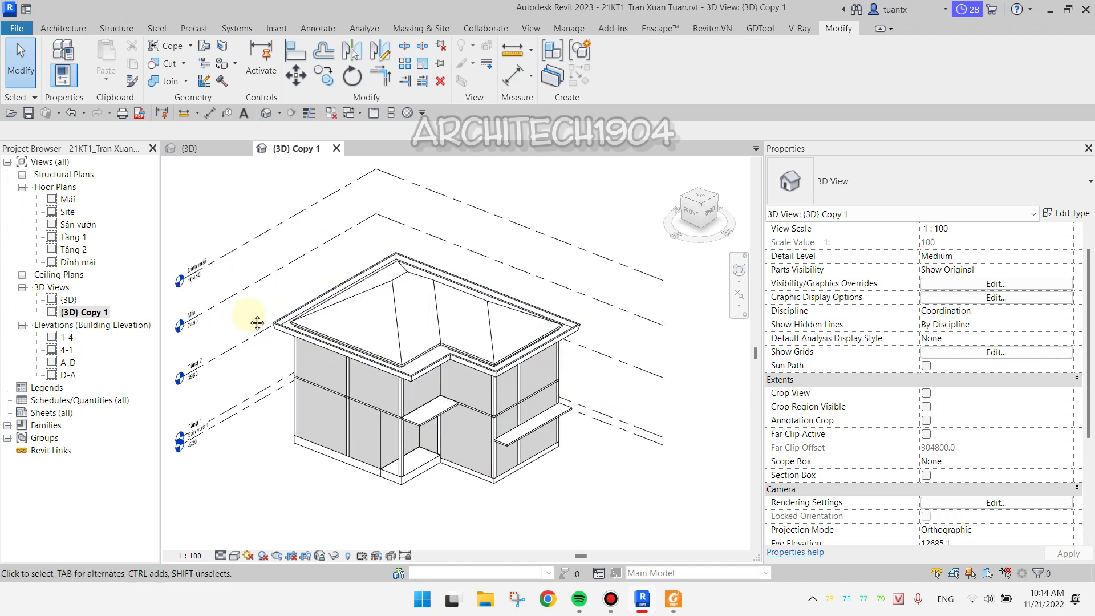
{"action": "scroll", "coordinate": [269, 310], "scroll_direction": "up", "scroll_amount": 1}
{"action": "middle_click_drag", "start_coordinate": [269, 310], "coordinate": [289, 285]}
Rename {3D} Copy 1 to 'phoi canh ket cau' in the Project Browser
{"action": "right_click", "coordinate": [92, 313]}
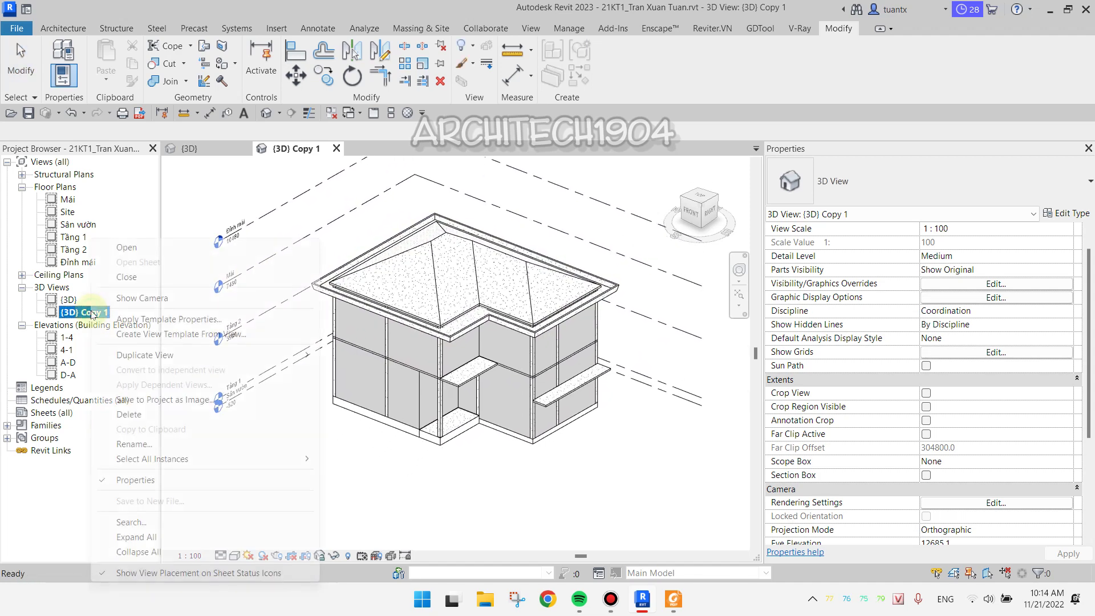
{"action": "left_click", "coordinate": [160, 443]}
{"action": "type", "text": "p"}
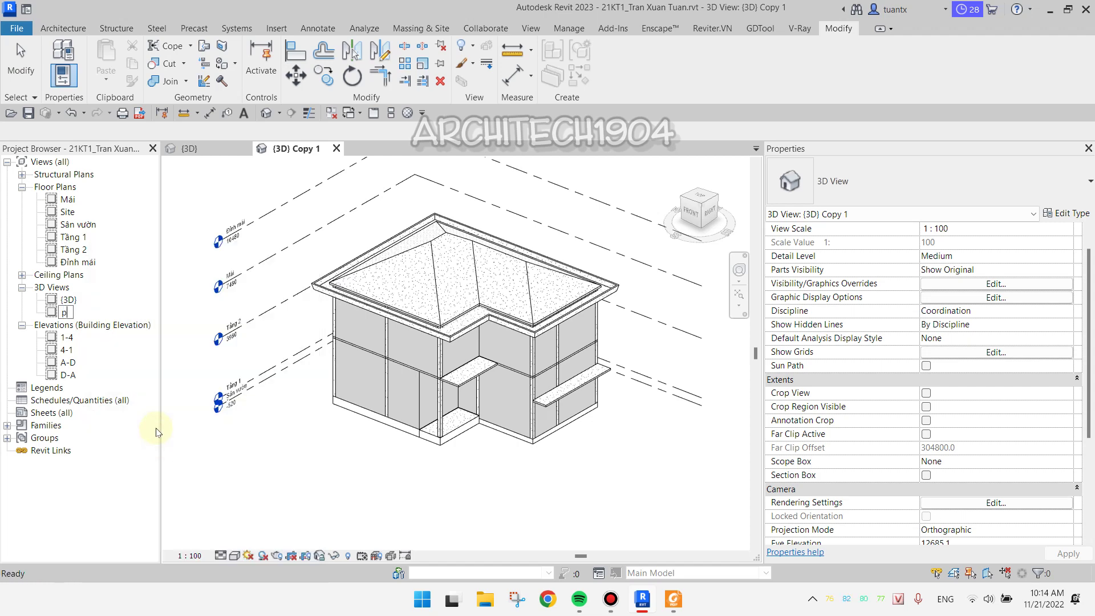
{"action": "type", "text": "hoi can"}
{"action": "type", "text": "h ket cau"}
{"action": "key", "text": "Return"}
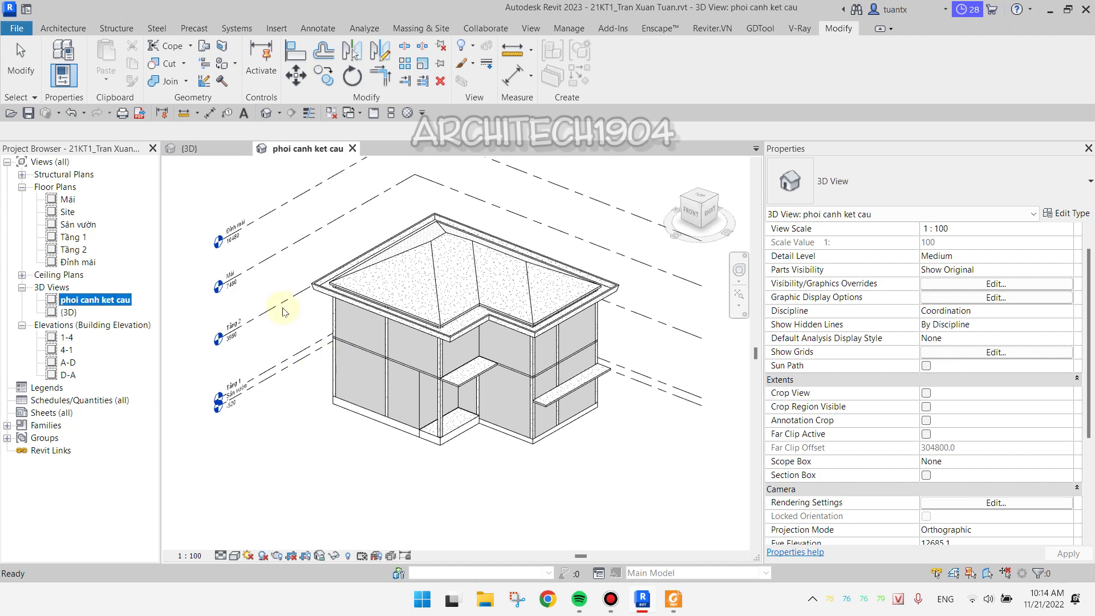
{"action": "left_click", "coordinate": [195, 304]}
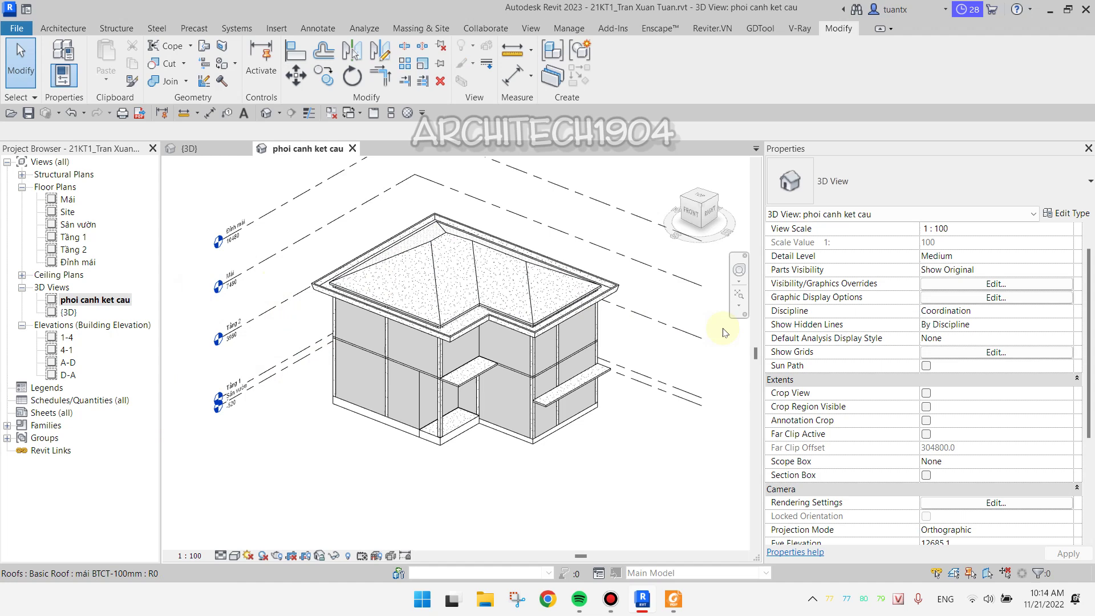
Open Visibility/Graphic Overrides for the view and hide every model category at once
{"action": "left_click", "coordinate": [963, 286]}
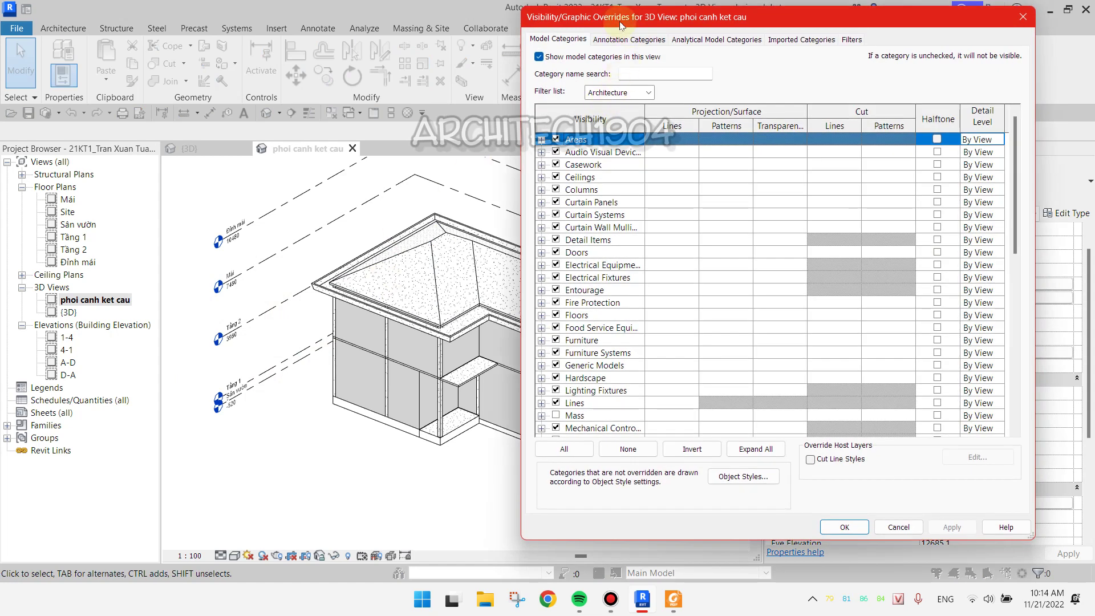
{"action": "left_click_drag", "start_coordinate": [624, 28], "coordinate": [370, 38]}
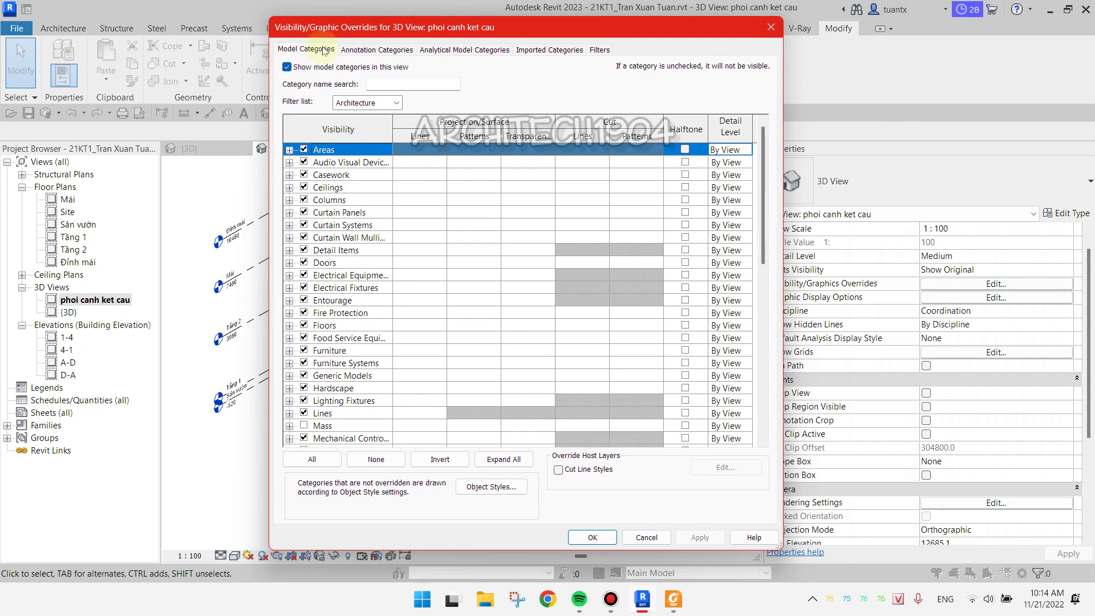
{"action": "left_click_drag", "start_coordinate": [333, 33], "coordinate": [438, 20]}
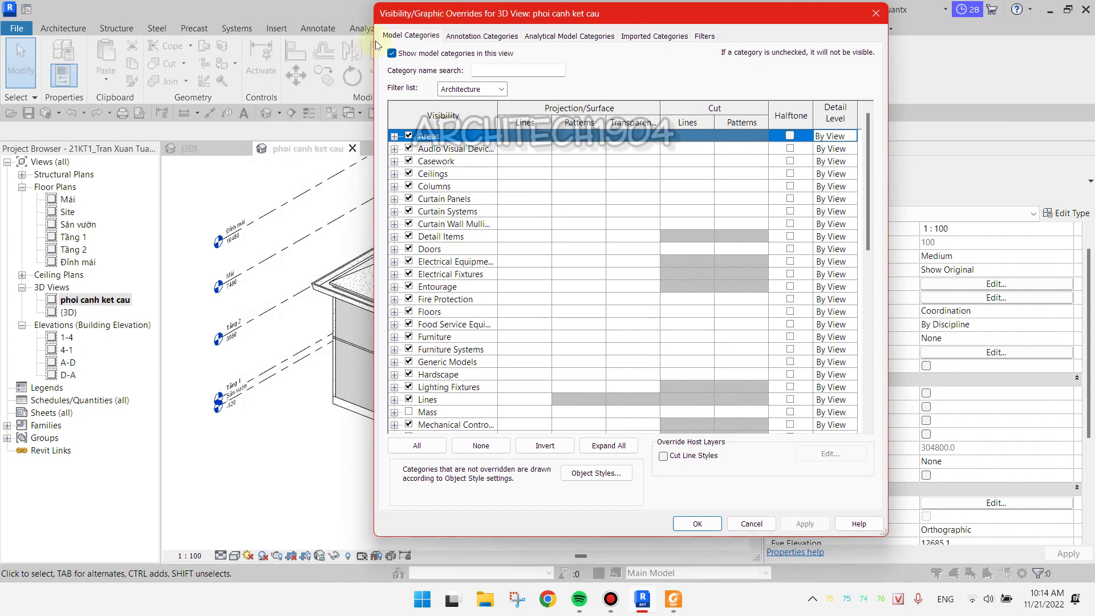
{"action": "left_click", "coordinate": [416, 447]}
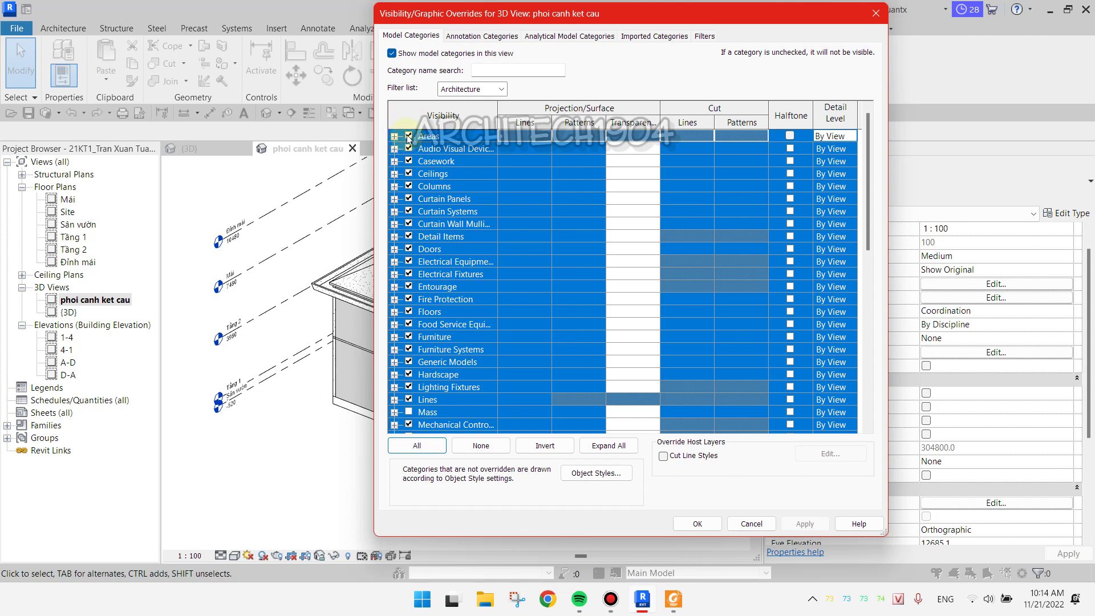
{"action": "left_click", "coordinate": [409, 137]}
{"action": "left_click", "coordinate": [432, 173]}
Turn Floors and Roofs back on
{"action": "scroll", "coordinate": [459, 205], "scroll_direction": "down", "scroll_amount": 1}
{"action": "scroll", "coordinate": [462, 210], "scroll_direction": "down", "scroll_amount": 2}
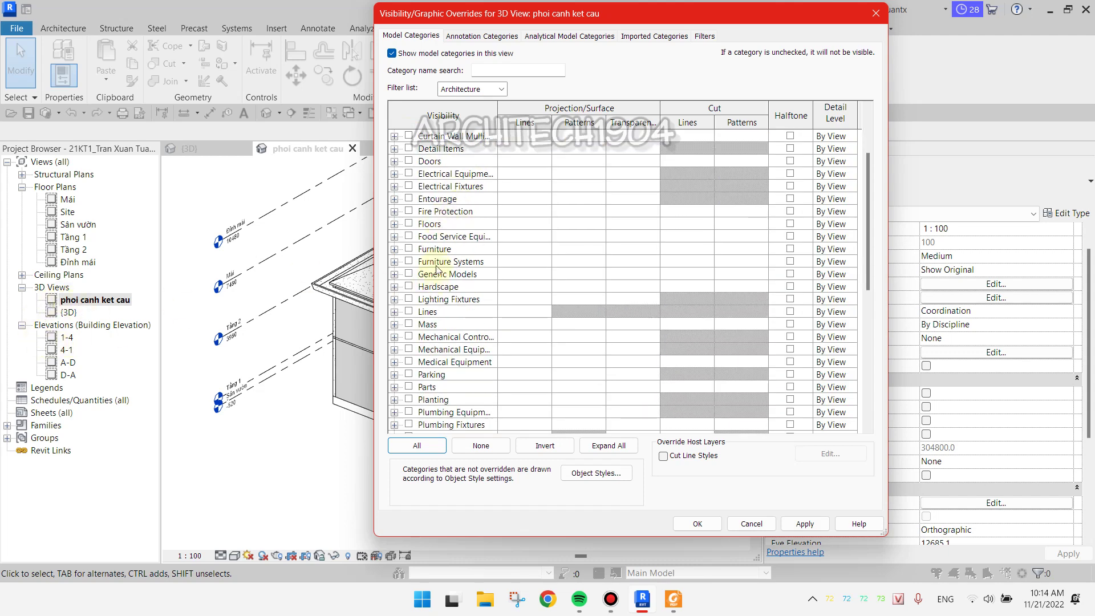
{"action": "left_click", "coordinate": [409, 223]}
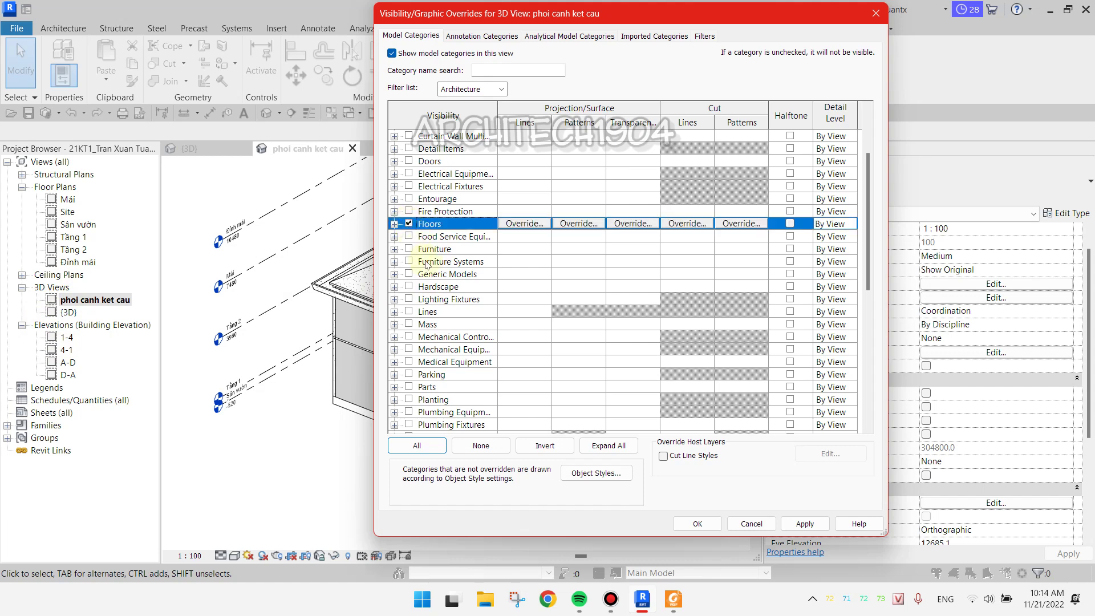
{"action": "scroll", "coordinate": [433, 279], "scroll_direction": "down", "scroll_amount": 2}
{"action": "scroll", "coordinate": [435, 281], "scroll_direction": "down", "scroll_amount": 2}
{"action": "scroll", "coordinate": [428, 291], "scroll_direction": "down", "scroll_amount": 1}
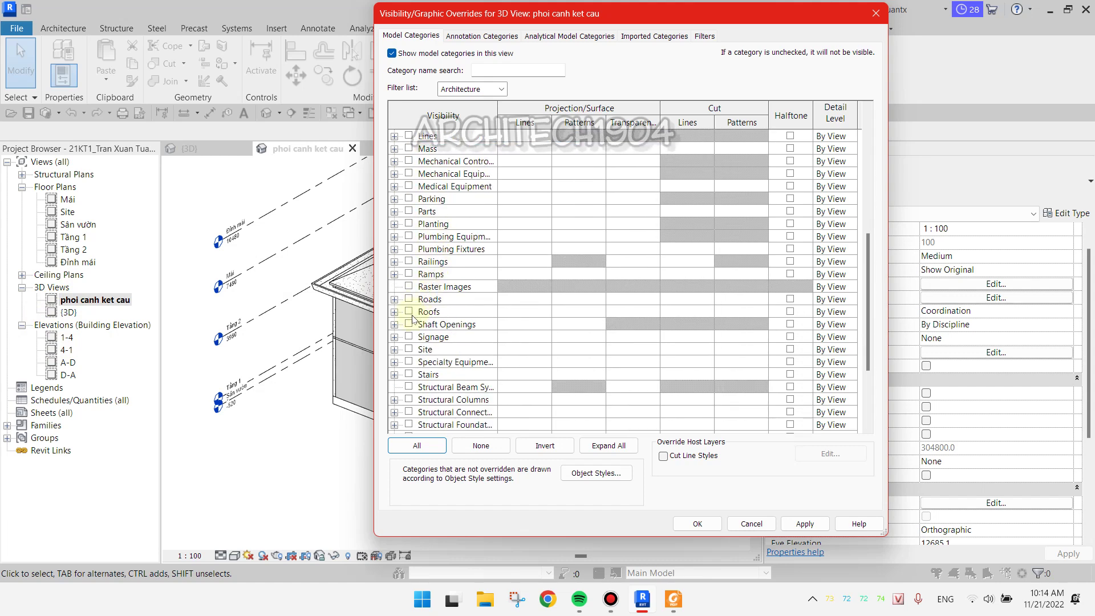
{"action": "left_click", "coordinate": [409, 312]}
{"action": "left_click", "coordinate": [409, 312]}
Turn Structural Columns, Structural Framing and Stairs back on
{"action": "scroll", "coordinate": [421, 317], "scroll_direction": "down", "scroll_amount": 2}
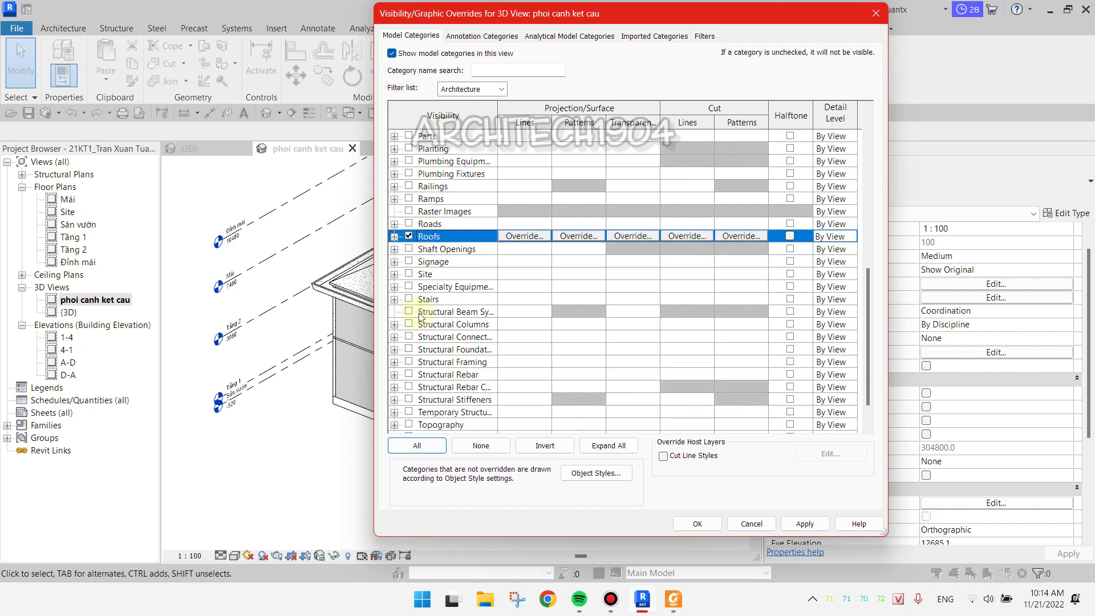
{"action": "scroll", "coordinate": [422, 318], "scroll_direction": "down", "scroll_amount": 1}
{"action": "double_click", "coordinate": [497, 123]}
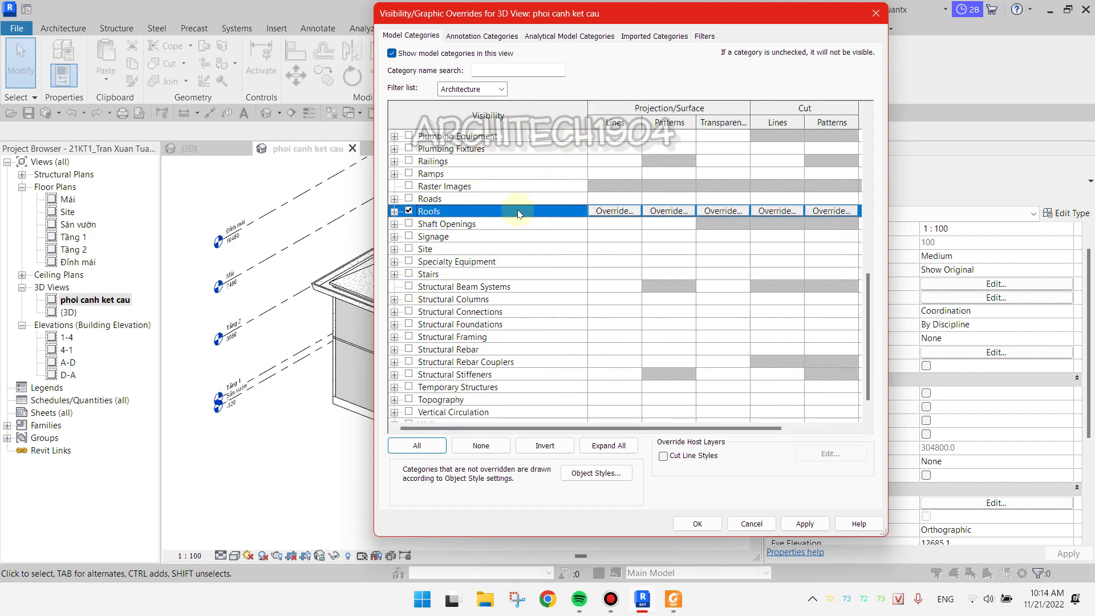
{"action": "left_click", "coordinate": [409, 300]}
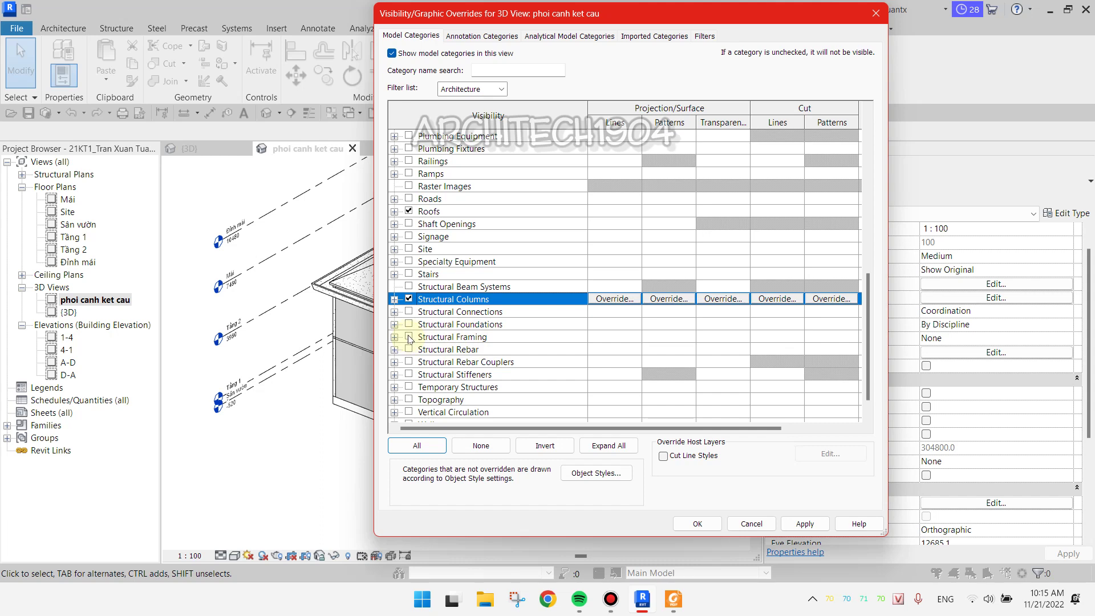
{"action": "left_click", "coordinate": [410, 338]}
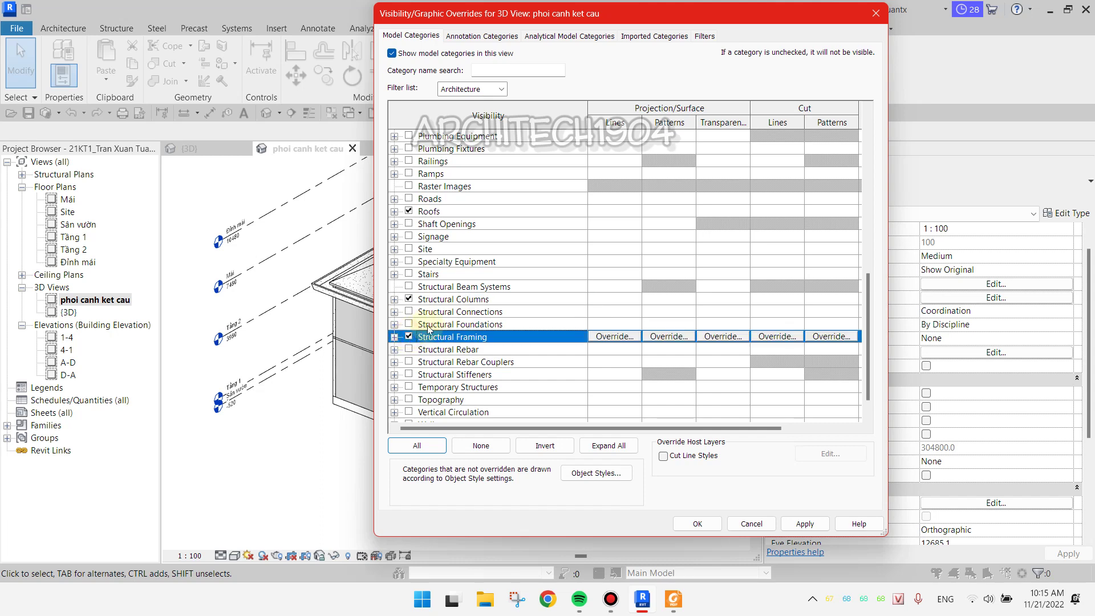
{"action": "scroll", "coordinate": [435, 327], "scroll_direction": "up", "scroll_amount": 2}
{"action": "scroll", "coordinate": [434, 328], "scroll_direction": "up", "scroll_amount": 5}
{"action": "scroll", "coordinate": [434, 328], "scroll_direction": "down", "scroll_amount": 4}
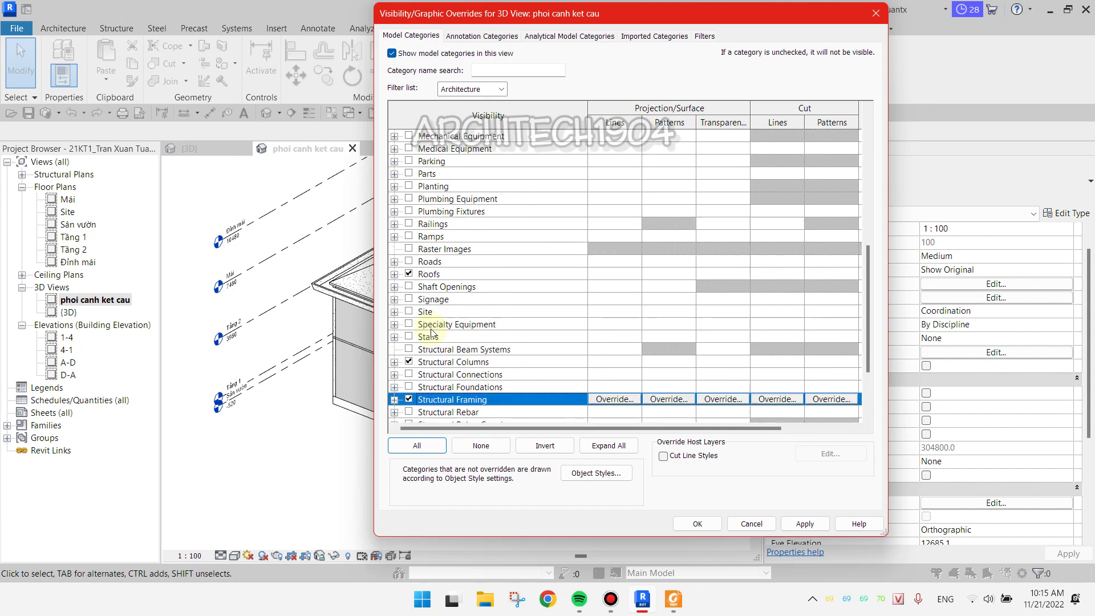
{"action": "scroll", "coordinate": [434, 329], "scroll_direction": "down", "scroll_amount": 1}
{"action": "scroll", "coordinate": [439, 328], "scroll_direction": "down", "scroll_amount": 1}
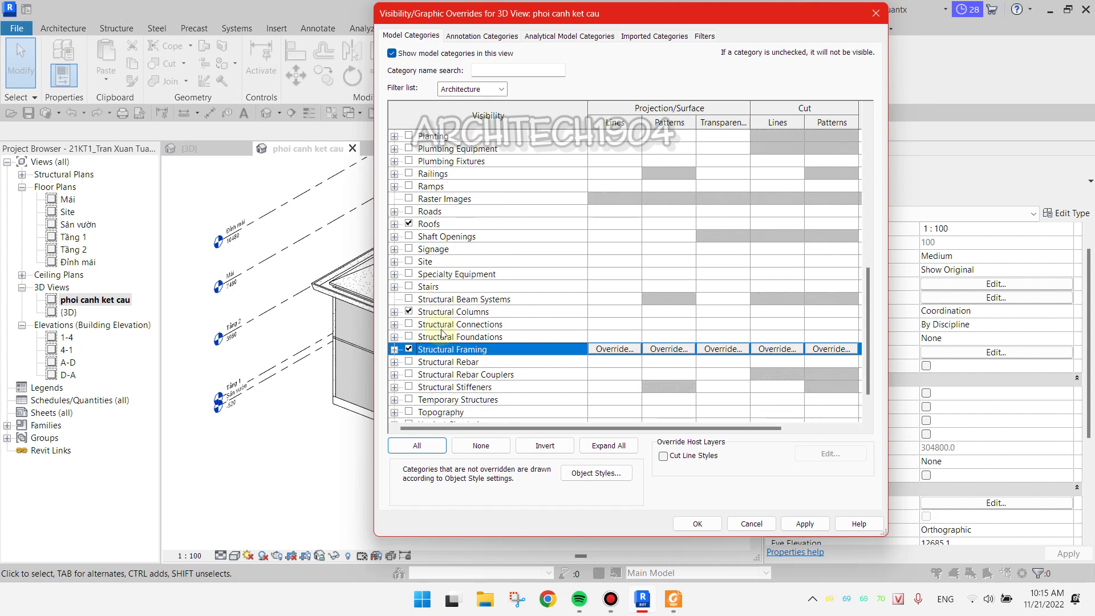
{"action": "left_click", "coordinate": [409, 286]}
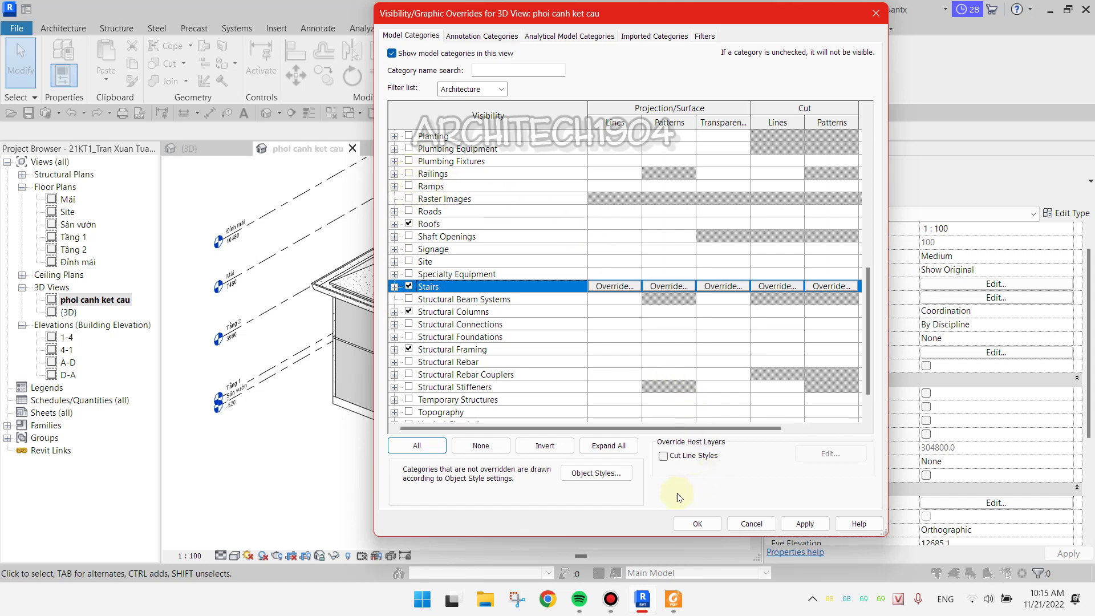
Apply the category choices, then pan and zoom around the structural frame
{"action": "left_click", "coordinate": [696, 525]}
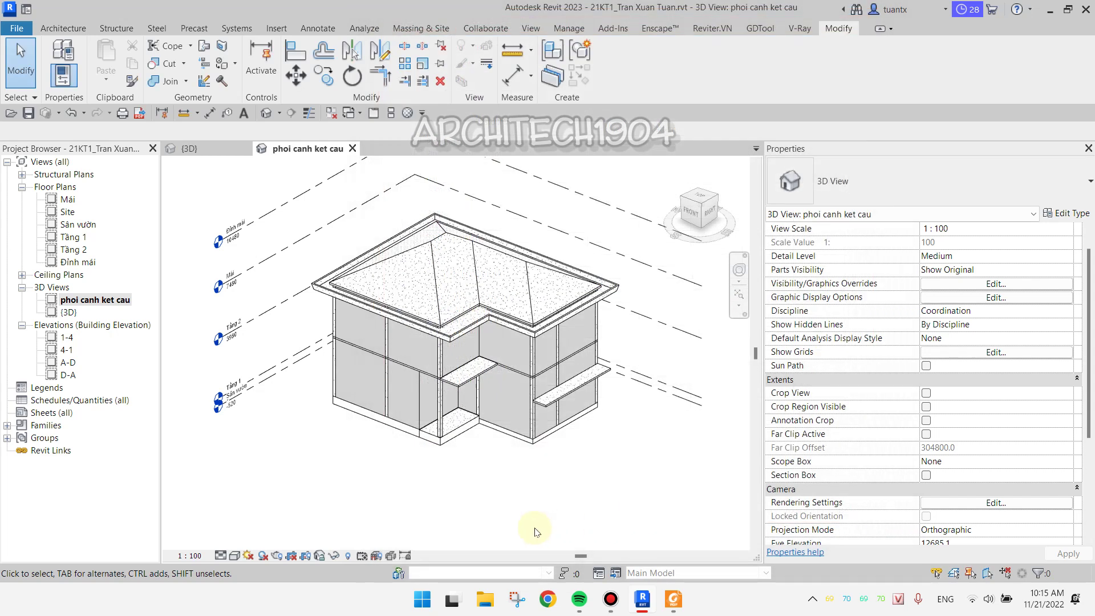
{"action": "scroll", "coordinate": [496, 508], "scroll_direction": "up", "scroll_amount": 3}
{"action": "middle_click_drag", "start_coordinate": [440, 448], "coordinate": [334, 445]}
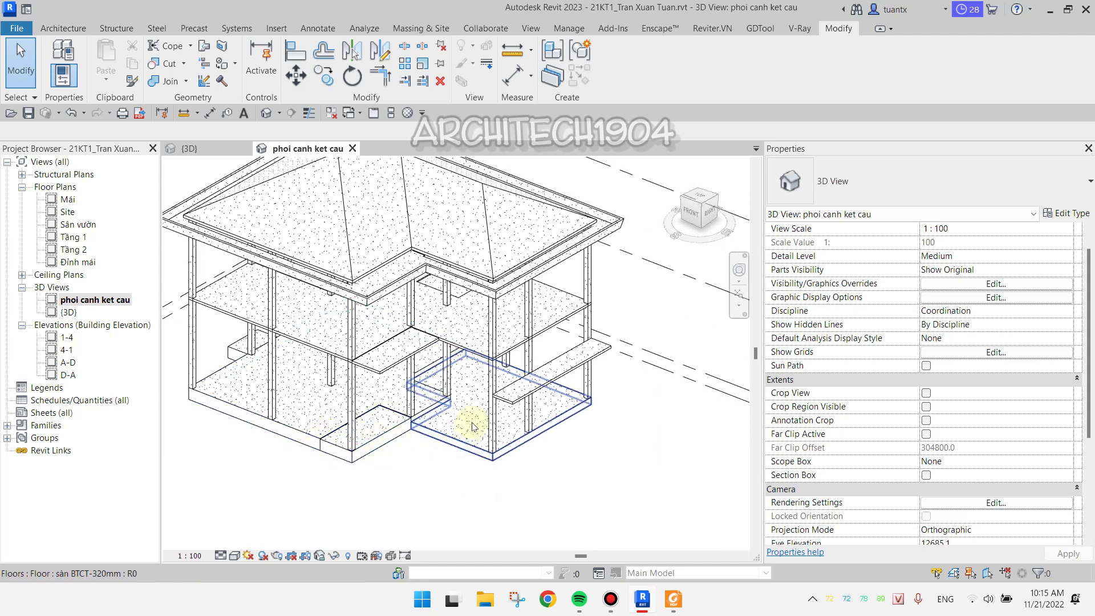
{"action": "middle_click_drag", "start_coordinate": [381, 351], "coordinate": [436, 377]}
{"action": "scroll", "coordinate": [257, 305], "scroll_direction": "up", "scroll_amount": 2}
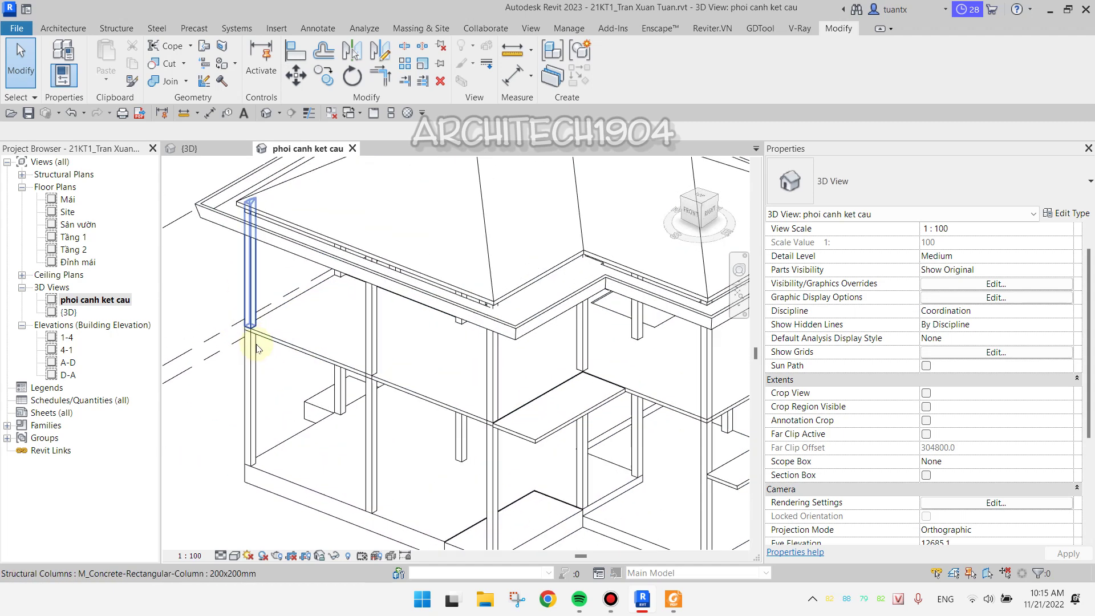
{"action": "scroll", "coordinate": [262, 304], "scroll_direction": "up", "scroll_amount": 2}
{"action": "middle_click_drag", "start_coordinate": [262, 304], "coordinate": [250, 230]}
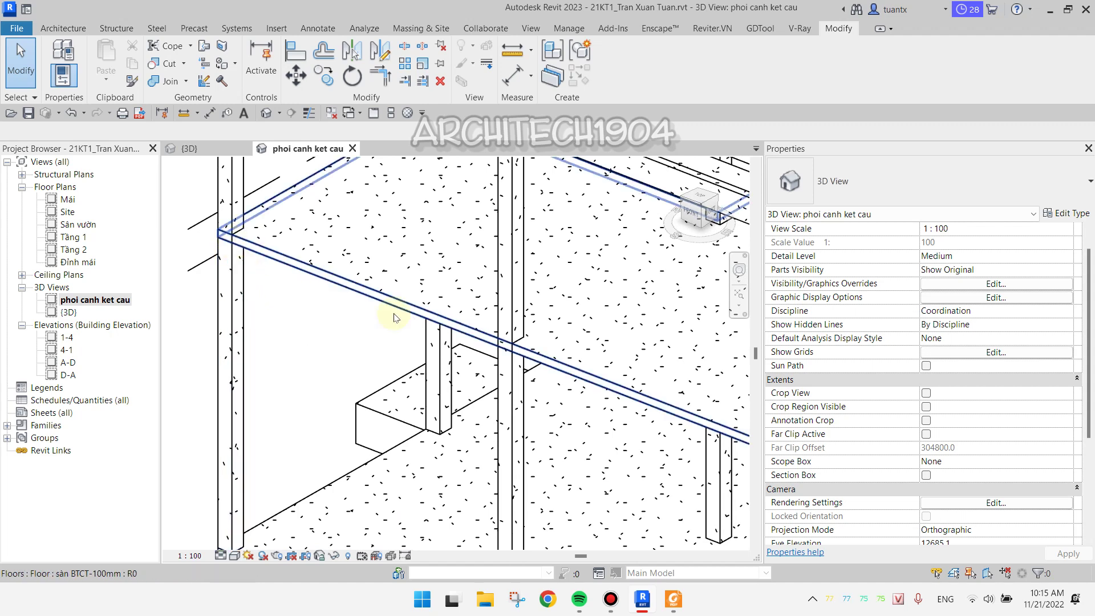
Switch between {3D} and phoi canh ket cau to compare them
{"action": "double_click", "coordinate": [69, 315]}
{"action": "scroll", "coordinate": [252, 325], "scroll_direction": "down", "scroll_amount": 2}
{"action": "scroll", "coordinate": [259, 317], "scroll_direction": "down", "scroll_amount": 1}
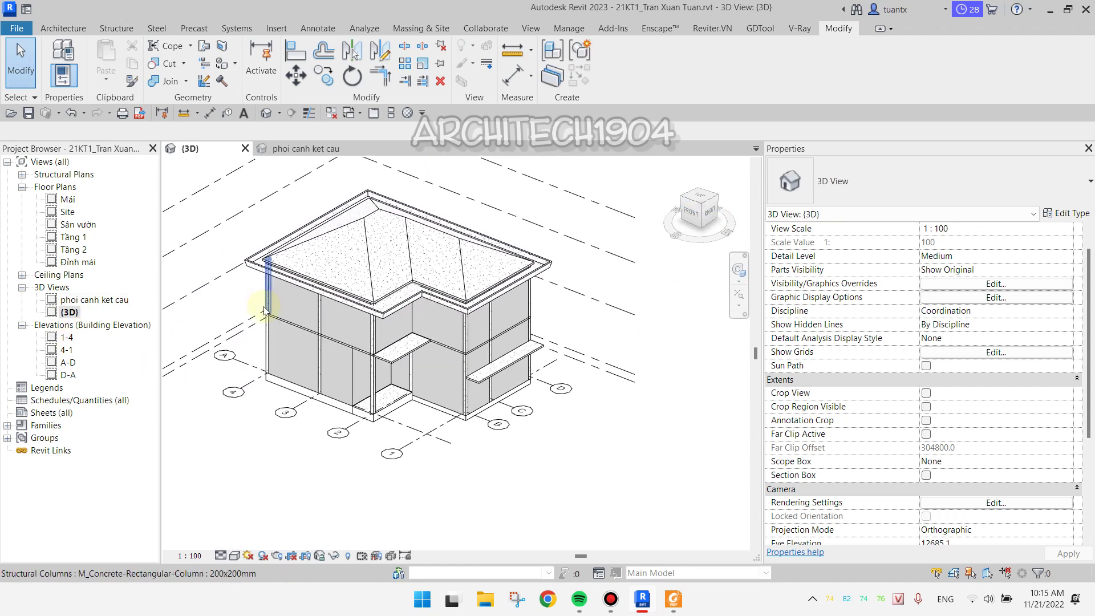
{"action": "double_click", "coordinate": [72, 301]}
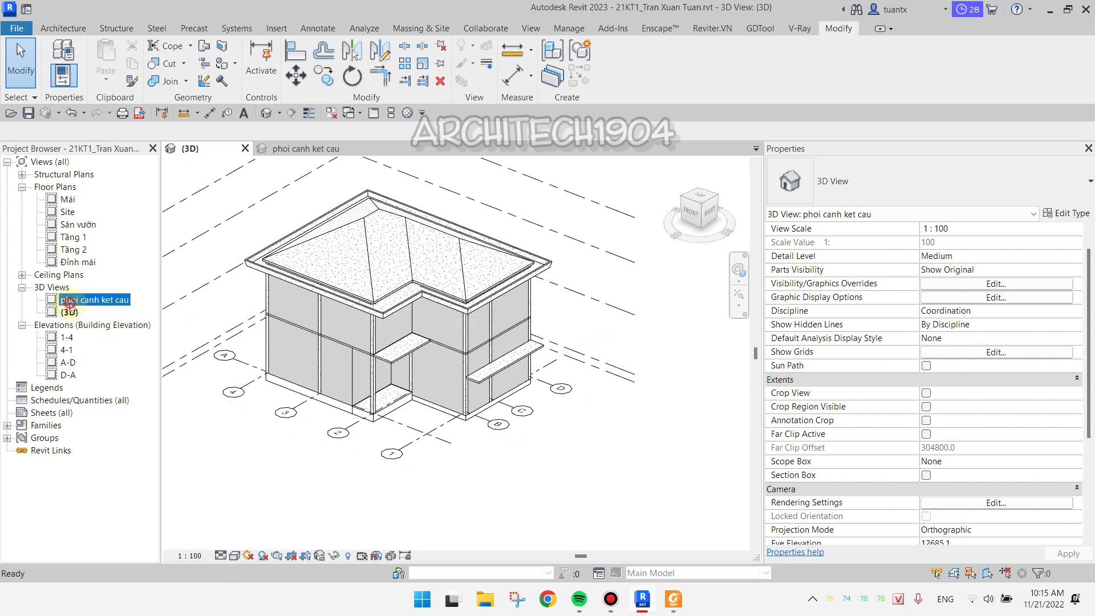
{"action": "double_click", "coordinate": [67, 313]}
{"action": "double_click", "coordinate": [86, 300]}
Recentre the structure in phoi canh ket cau and compare it again with {3D}
{"action": "scroll", "coordinate": [281, 330], "scroll_direction": "down", "scroll_amount": 1}
{"action": "scroll", "coordinate": [289, 317], "scroll_direction": "down", "scroll_amount": 1}
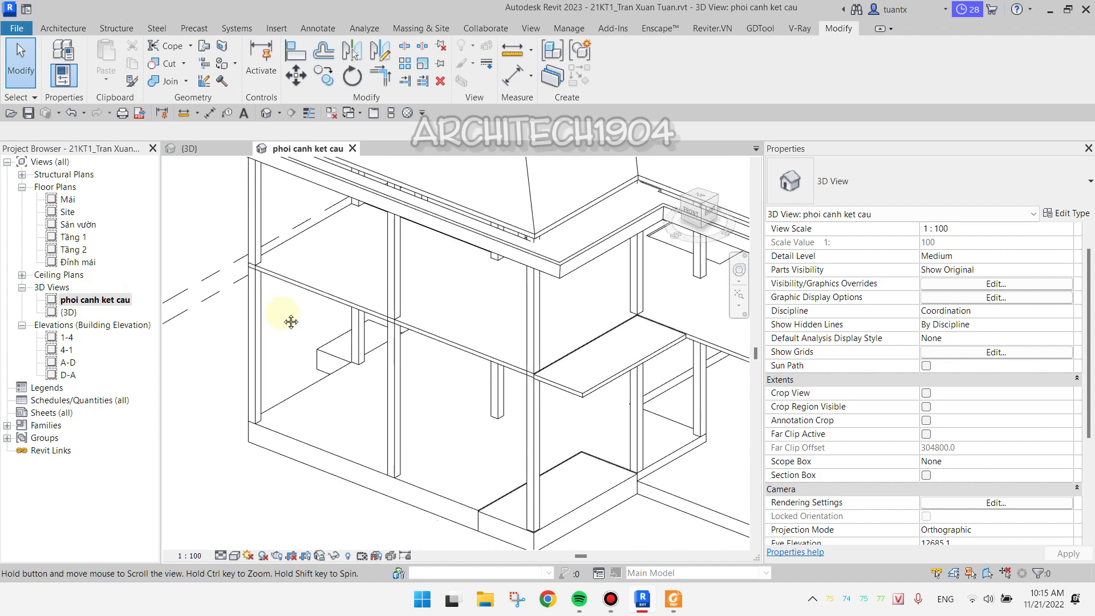
{"action": "scroll", "coordinate": [285, 354], "scroll_direction": "down", "scroll_amount": 1}
{"action": "scroll", "coordinate": [283, 355], "scroll_direction": "down", "scroll_amount": 2}
{"action": "mouse_move", "coordinate": [186, 386]}
{"action": "middle_mouse_down"}
{"action": "mouse_move", "coordinate": [279, 360]}
{"action": "mouse_move", "coordinate": [252, 391]}
{"action": "mouse_move", "coordinate": [220, 379]}
{"action": "middle_mouse_up"}
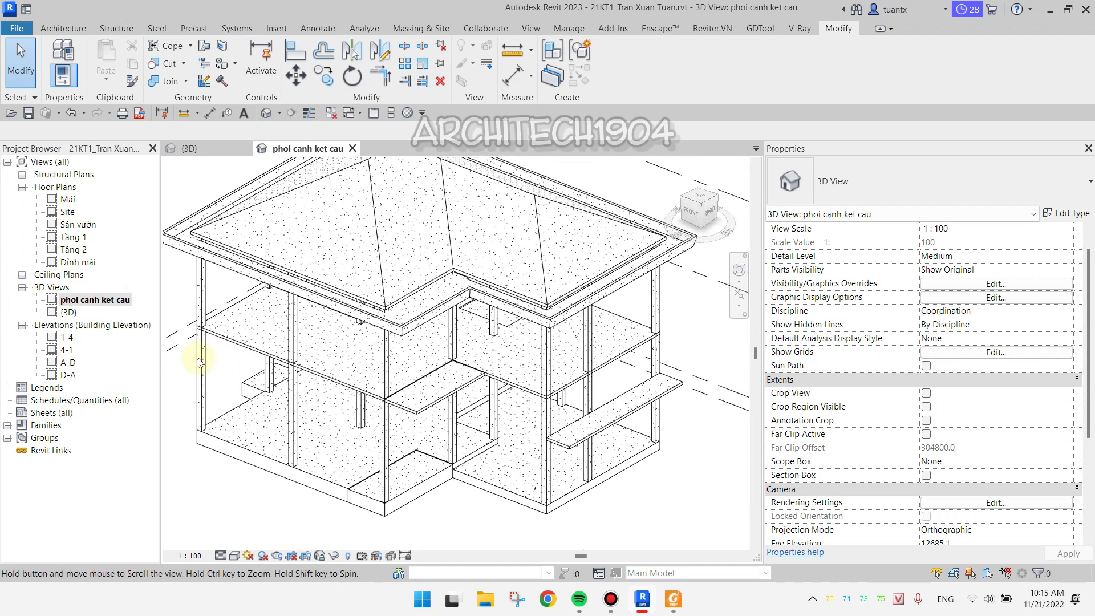
{"action": "double_click", "coordinate": [69, 313]}
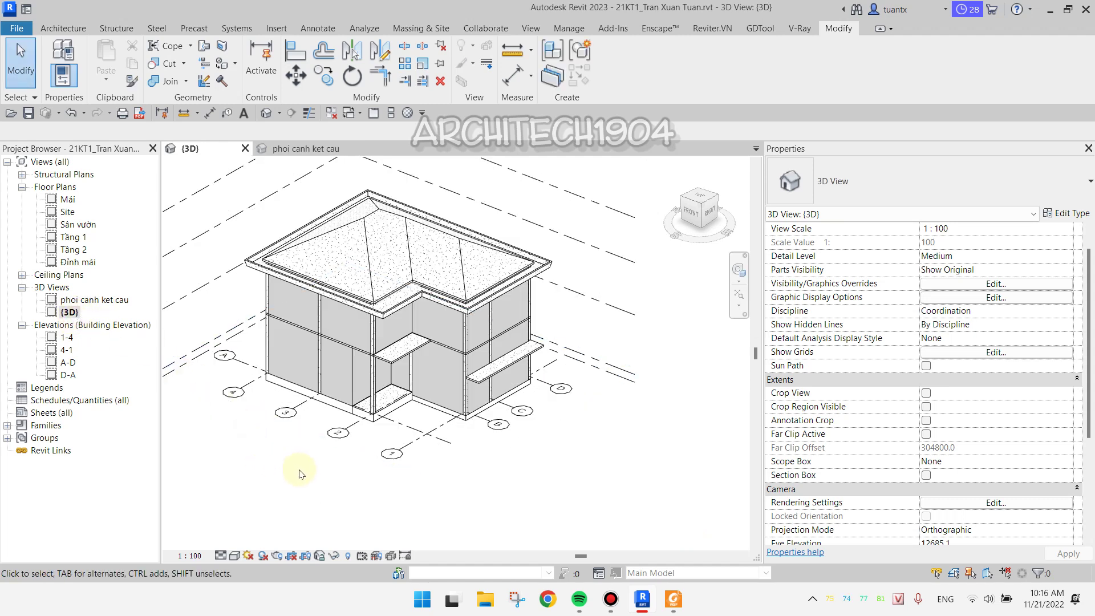
{"action": "double_click", "coordinate": [115, 300]}
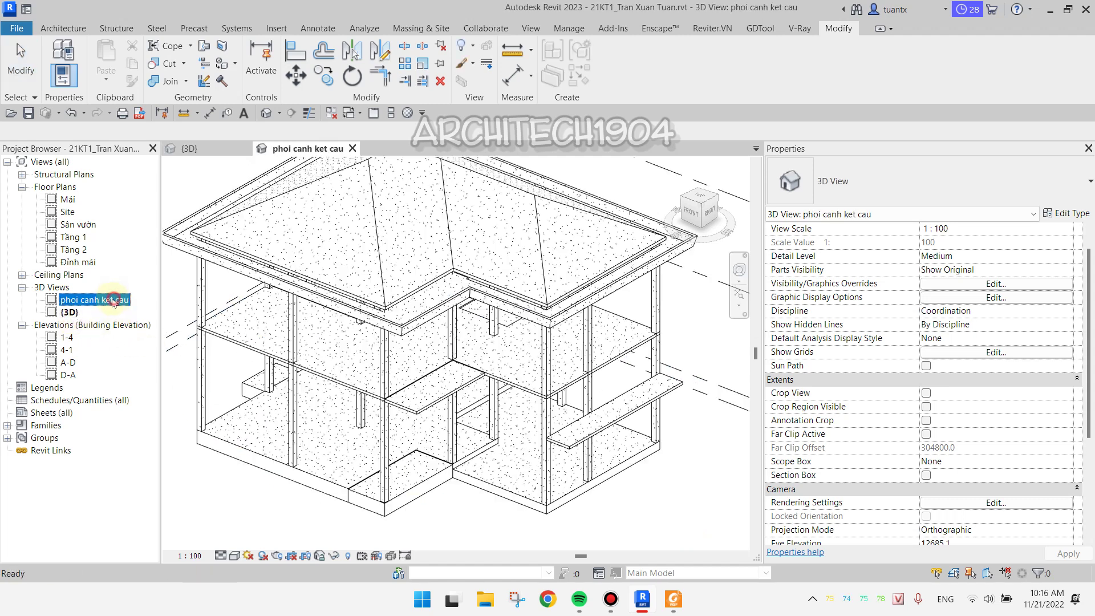
{"action": "middle_click_drag", "start_coordinate": [225, 442], "coordinate": [310, 436]}
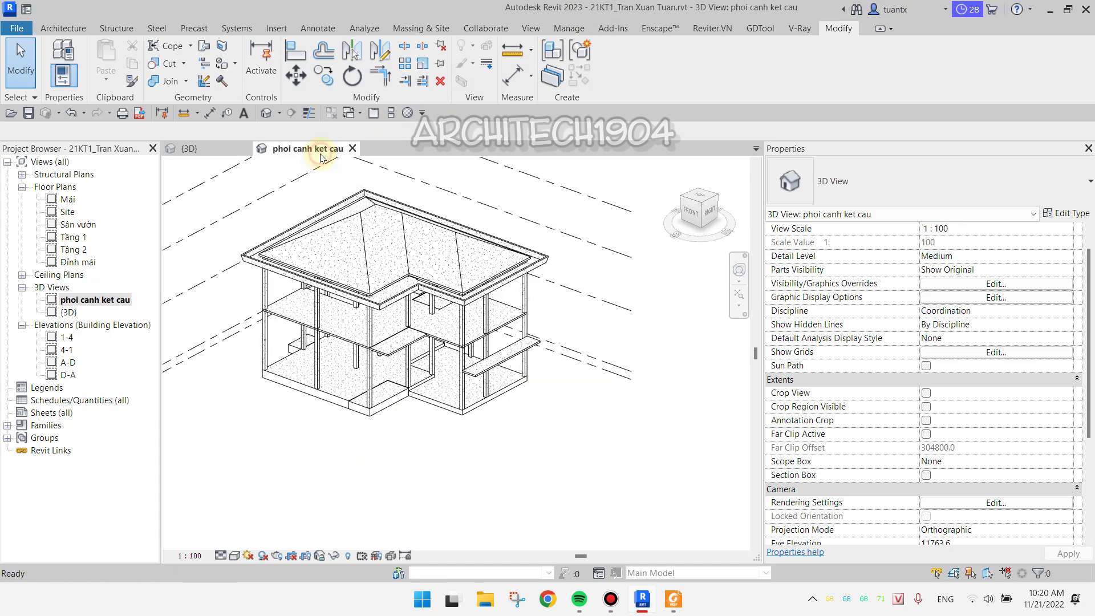
In the {3D} view, select the balcony floor and hide the Floors category in view
{"action": "left_click", "coordinate": [191, 148]}
{"action": "mouse_move", "coordinate": [318, 238]}
{"action": "middle_mouse_down"}
{"action": "mouse_move", "coordinate": [385, 318]}
{"action": "mouse_move", "coordinate": [275, 350]}
{"action": "mouse_move", "coordinate": [276, 337]}
{"action": "mouse_move", "coordinate": [289, 337]}
{"action": "middle_mouse_up"}
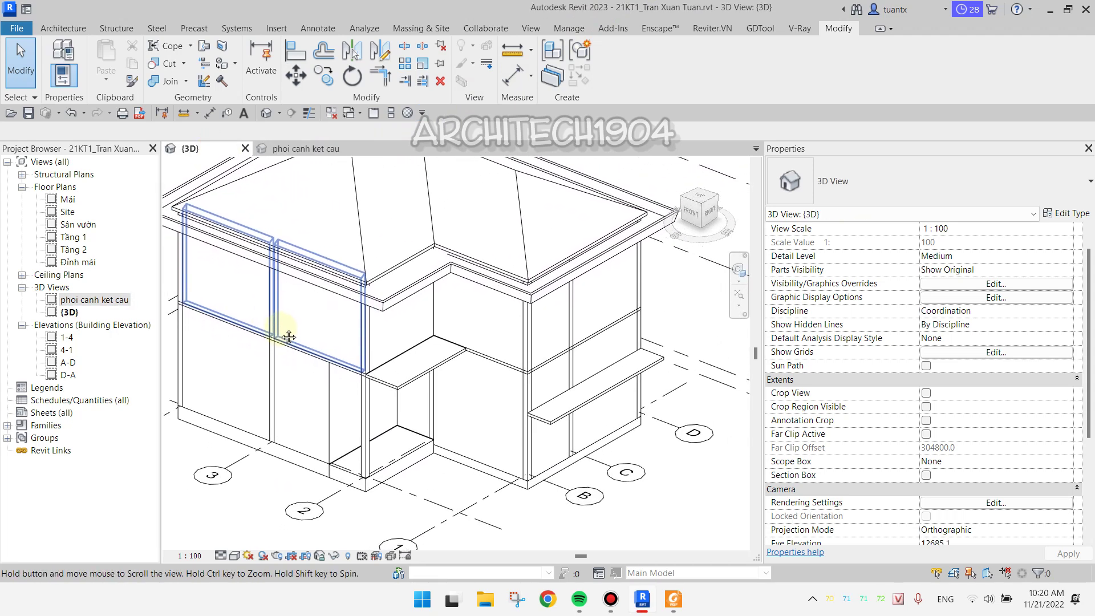
{"action": "scroll", "coordinate": [289, 337], "scroll_direction": "down", "scroll_amount": 3}
{"action": "scroll", "coordinate": [268, 314], "scroll_direction": "down", "scroll_amount": 2}
{"action": "scroll", "coordinate": [268, 314], "scroll_direction": "down", "scroll_amount": 1}
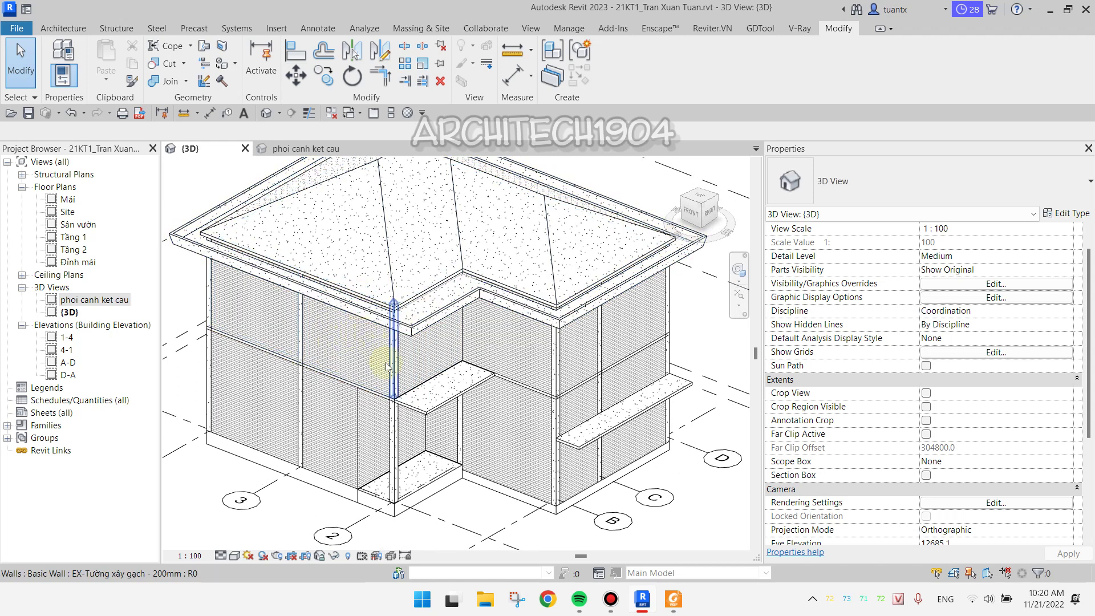
{"action": "left_click", "coordinate": [415, 409]}
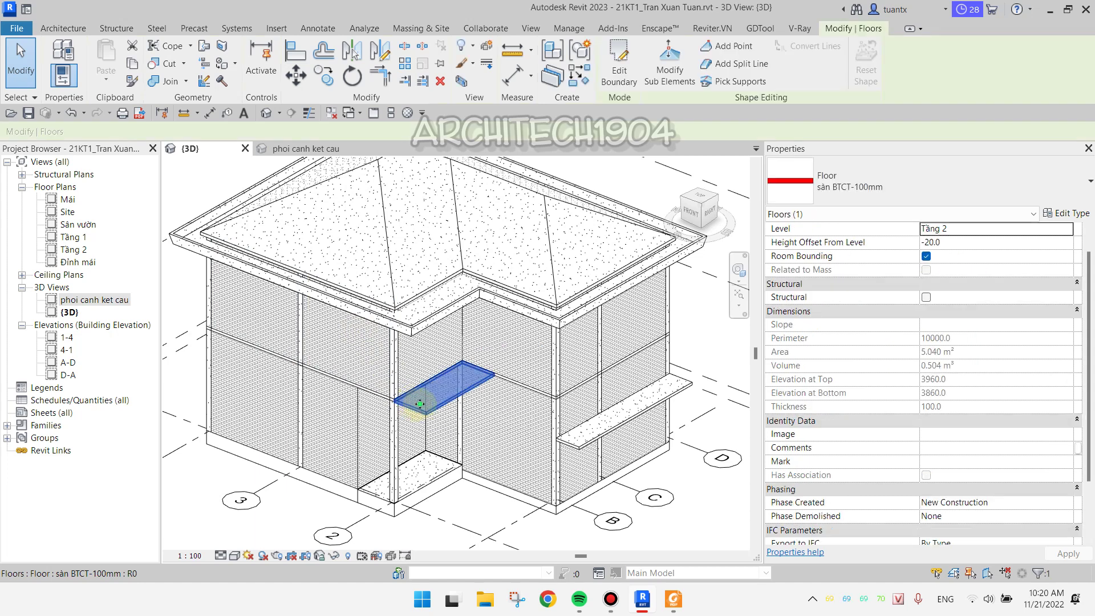
{"action": "right_click", "coordinate": [421, 406]}
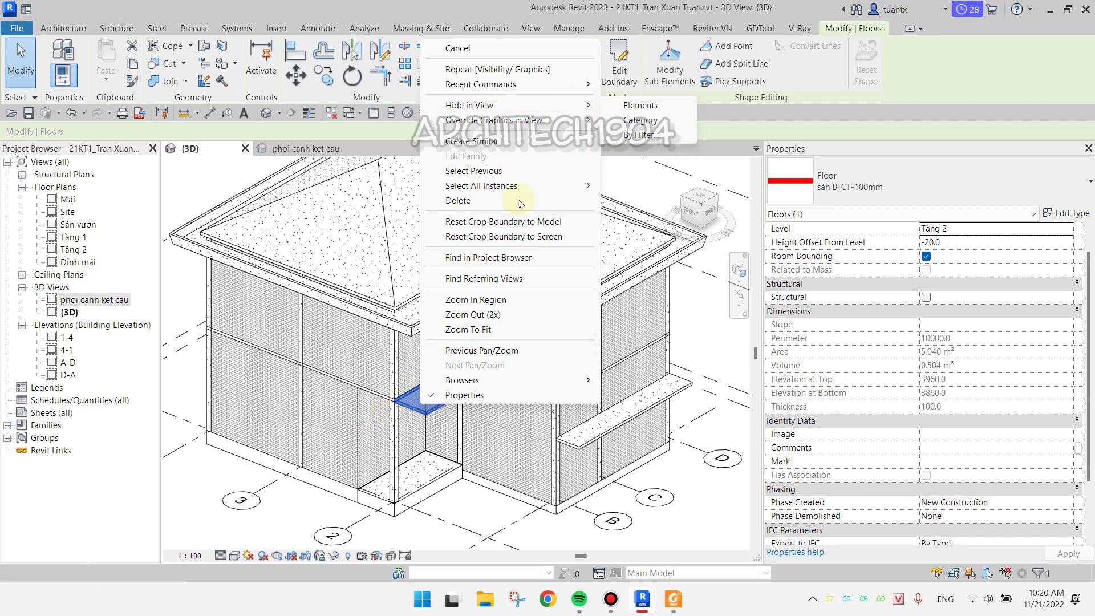
{"action": "mouse_move", "coordinate": [479, 105]}
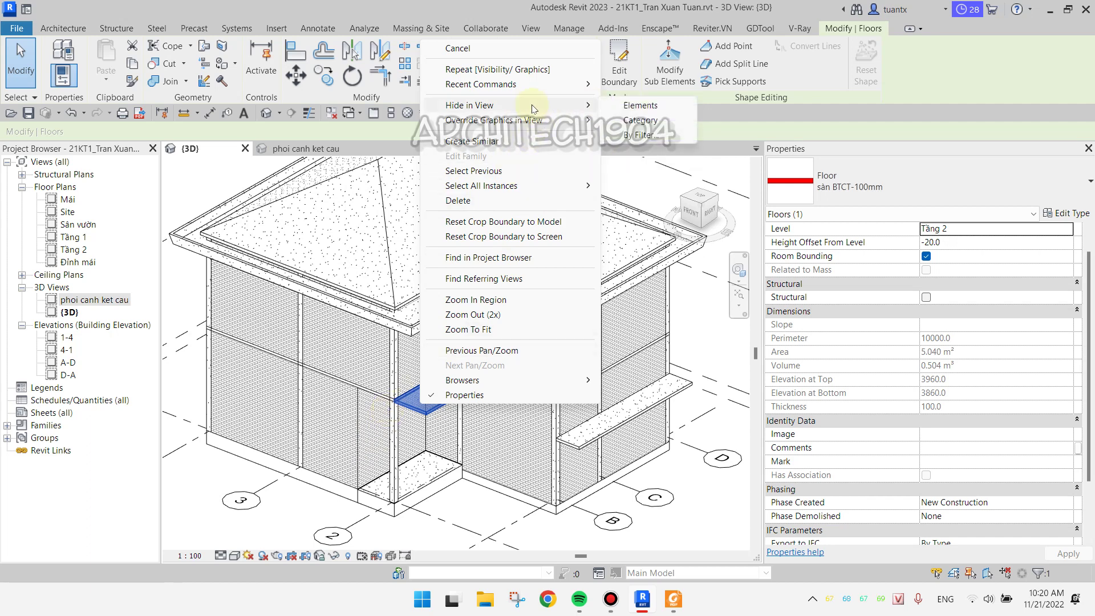
{"action": "left_click", "coordinate": [641, 121]}
Pan and zoom over the walls to check the floor slabs are gone
{"action": "scroll", "coordinate": [356, 412], "scroll_direction": "up", "scroll_amount": 5}
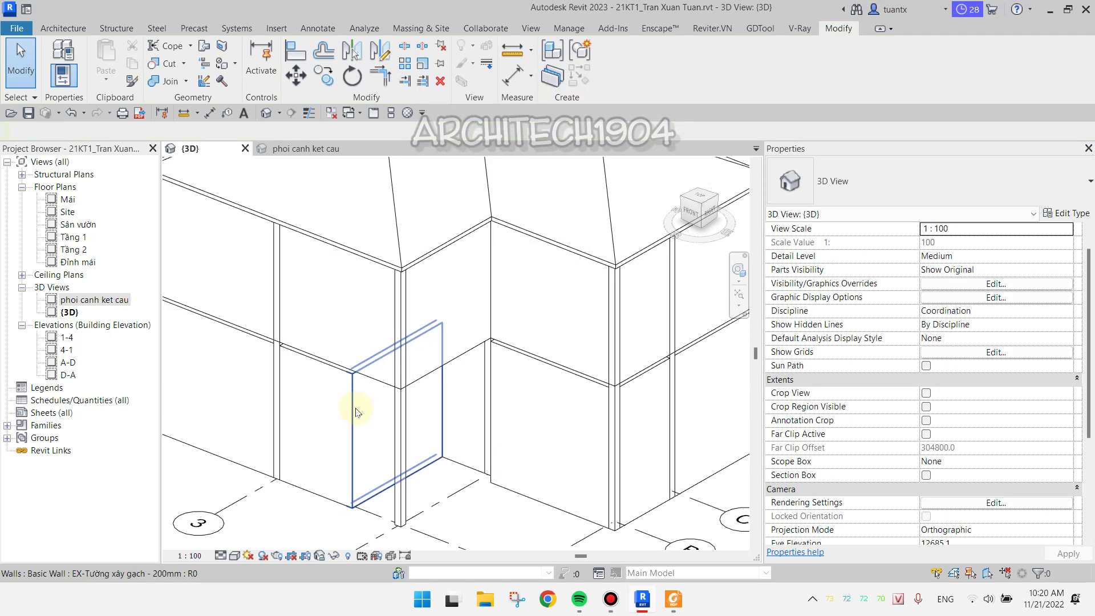
{"action": "middle_click_drag", "start_coordinate": [356, 412], "coordinate": [354, 289]}
{"action": "scroll", "coordinate": [360, 331], "scroll_direction": "down", "scroll_amount": 3}
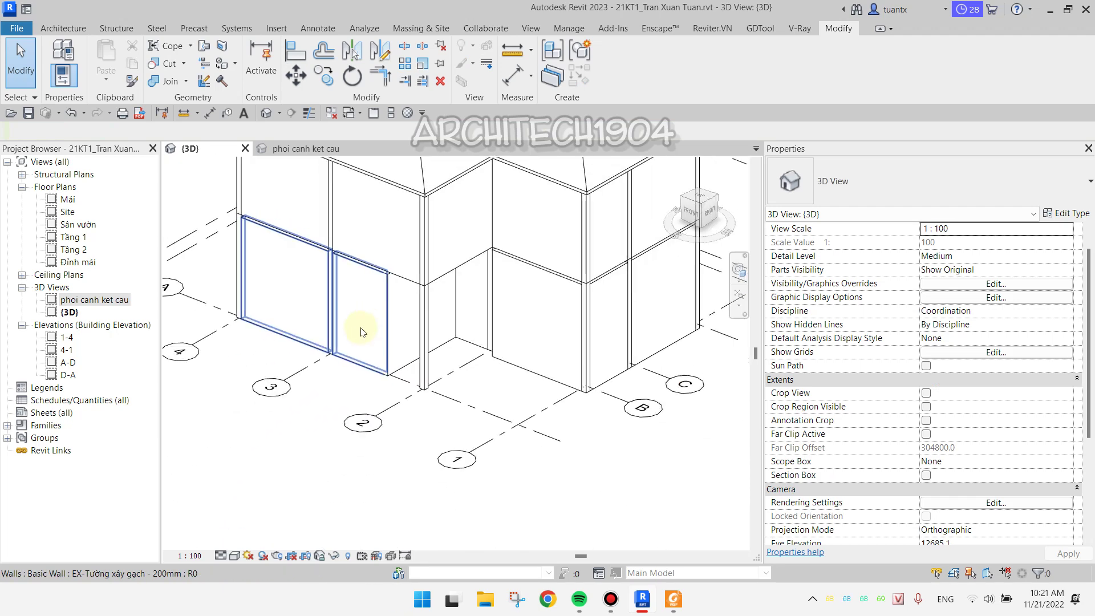
{"action": "middle_click_drag", "start_coordinate": [344, 384], "coordinate": [330, 420]}
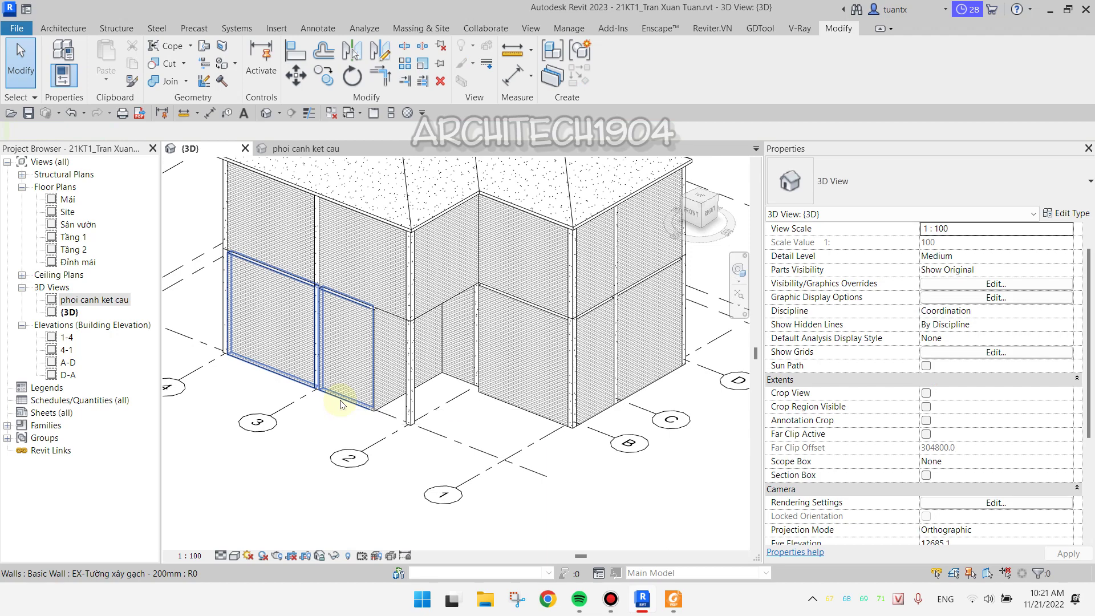
Turn the Floors category back on in the {3D} view's Visibility/Graphics
{"action": "key", "text": "v"}
{"action": "key", "text": "g"}
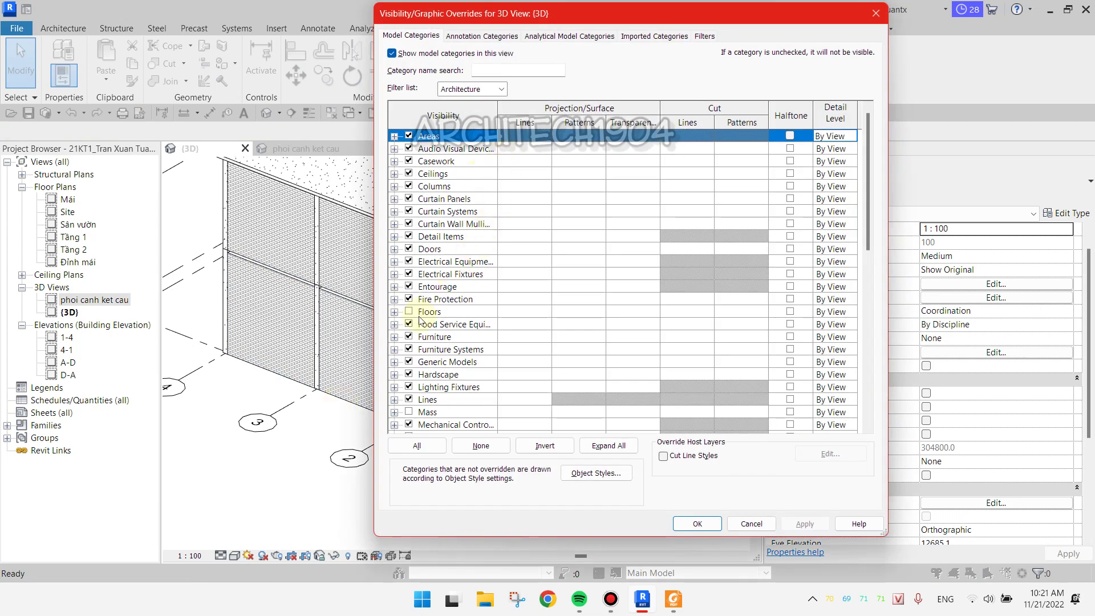
{"action": "left_click", "coordinate": [409, 312]}
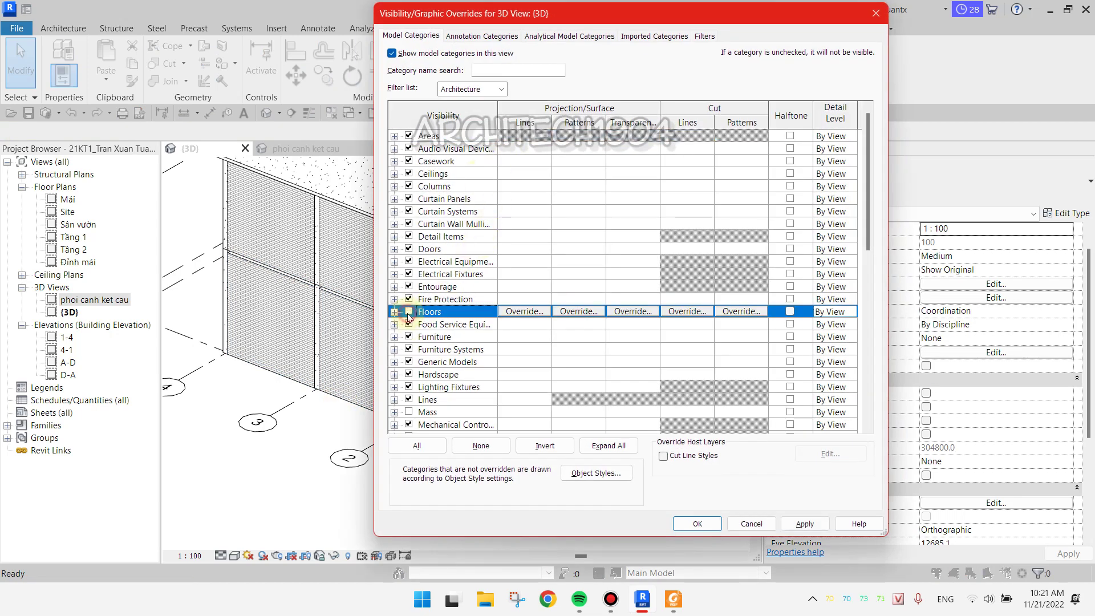
{"action": "left_click", "coordinate": [697, 523]}
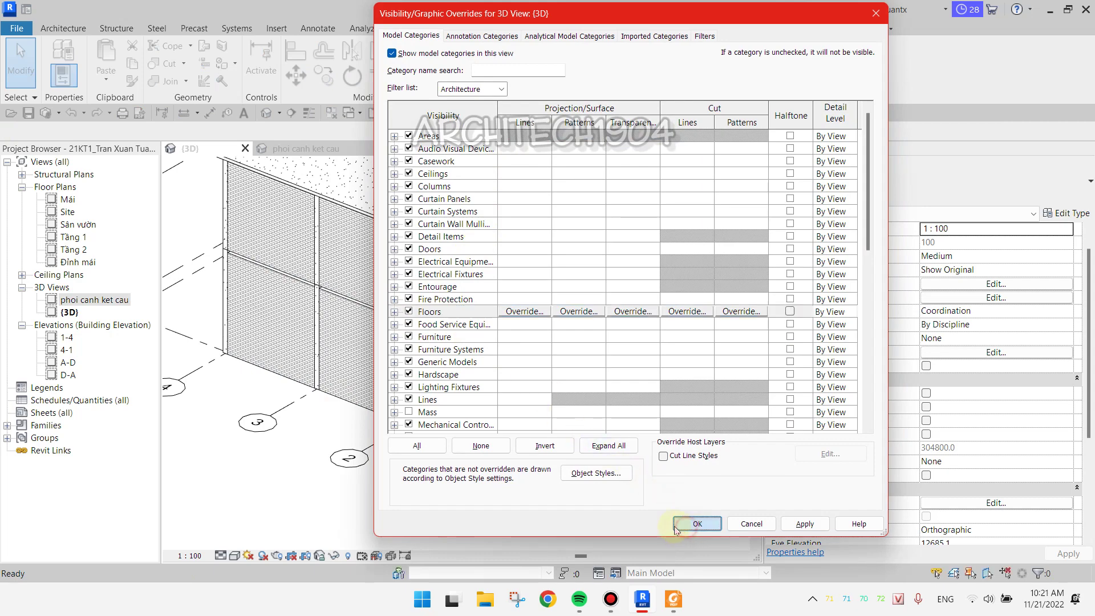
Hide the Walls category in the view from an upper-storey wall
{"action": "left_click", "coordinate": [370, 264]}
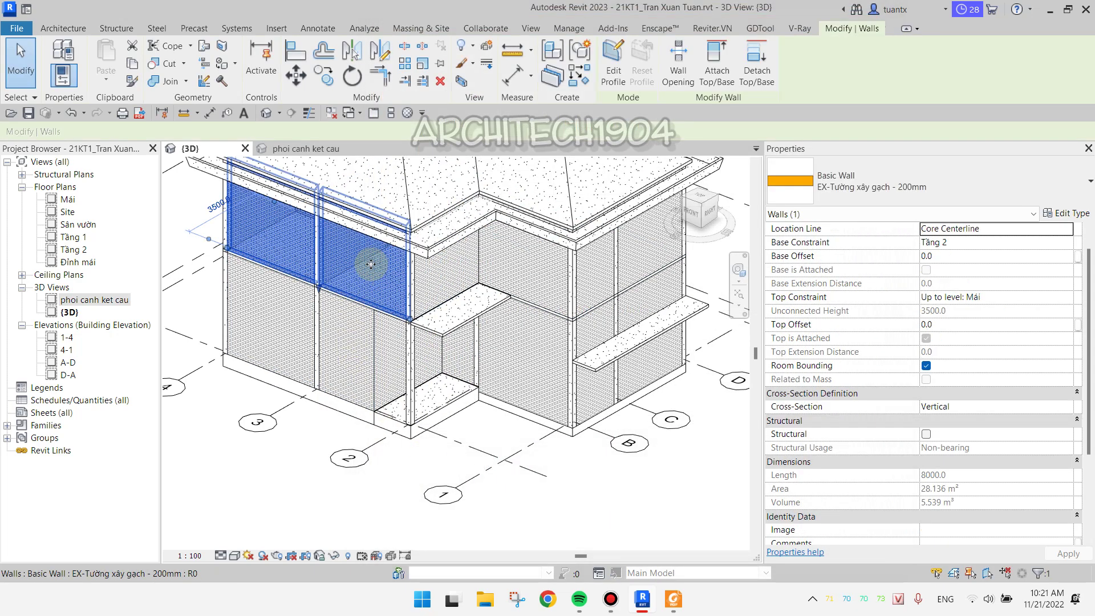
{"action": "right_click", "coordinate": [370, 264]}
{"action": "mouse_move", "coordinate": [420, 283]}
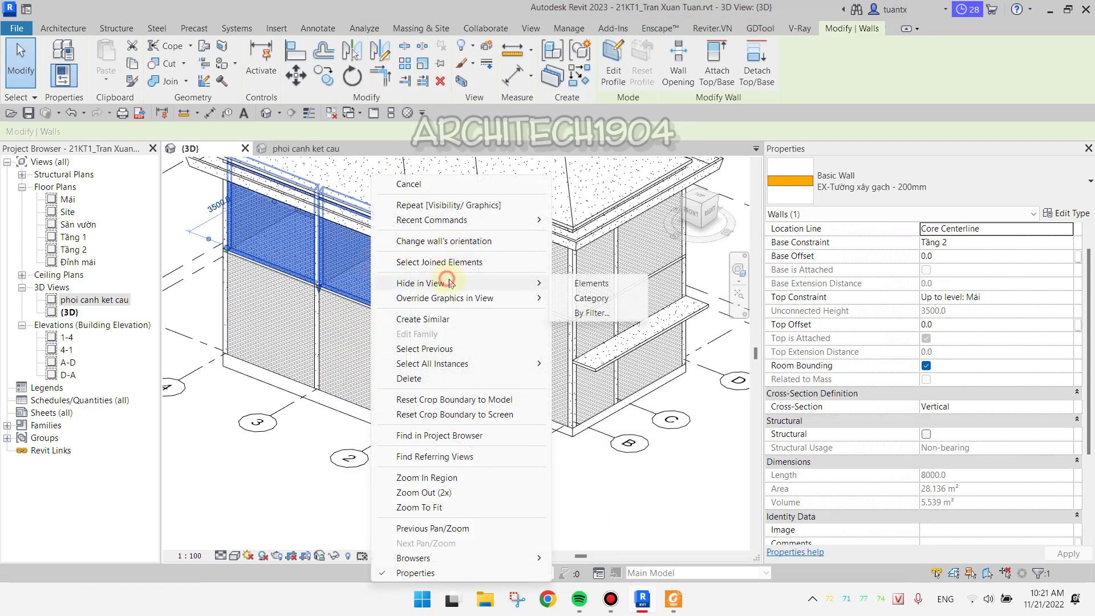
{"action": "left_click", "coordinate": [574, 308]}
{"action": "middle_click_drag", "start_coordinate": [411, 332], "coordinate": [408, 348]}
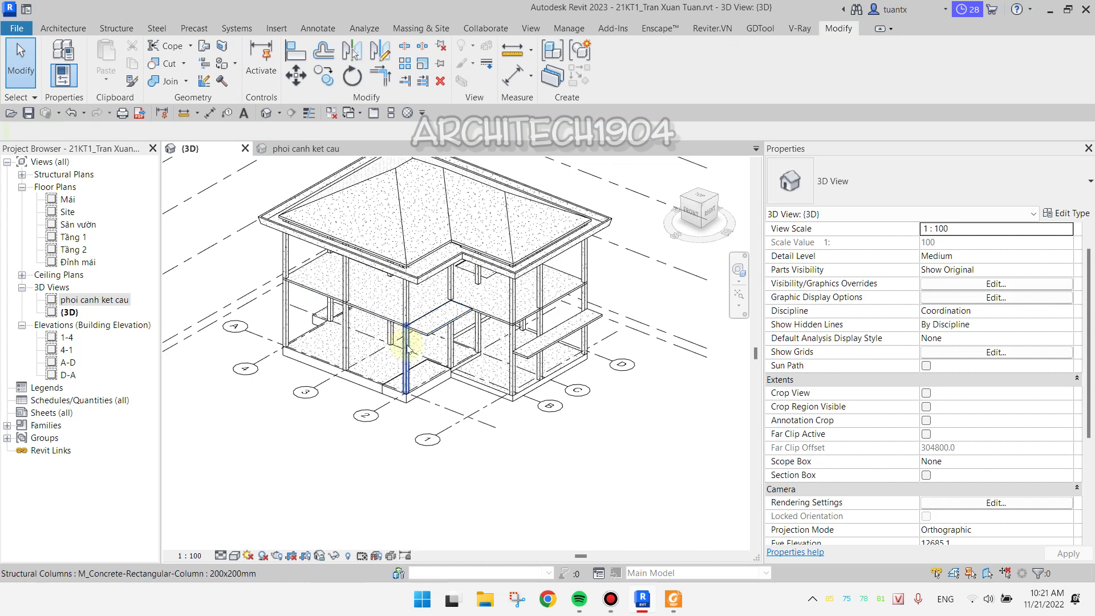
Re-enable the Walls category in Visibility/Graphics so the whole house shows
{"action": "key", "text": "v"}
{"action": "key", "text": "g"}
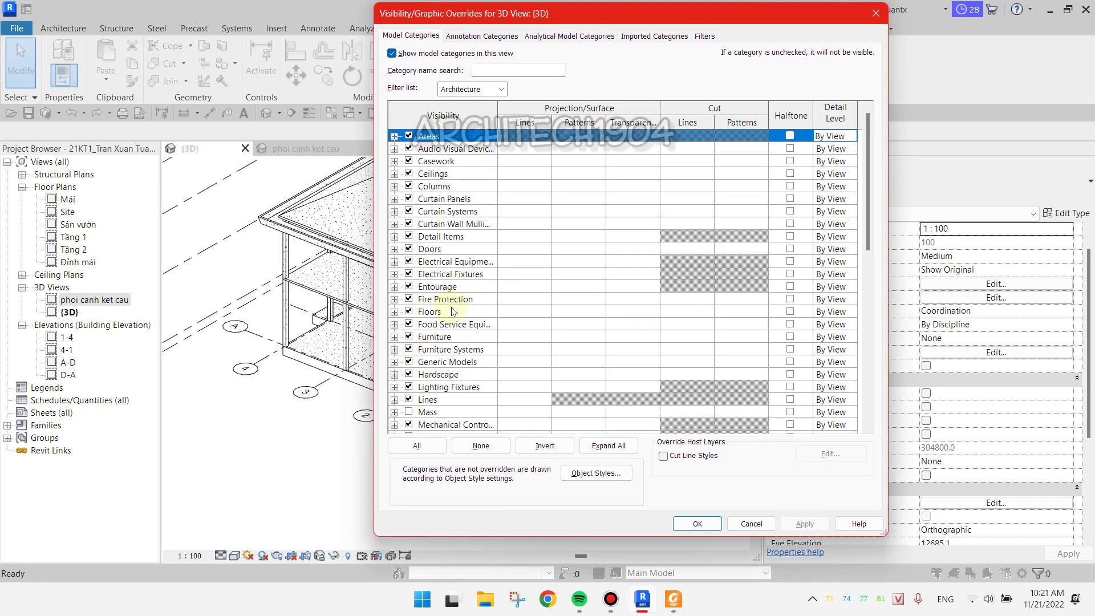
{"action": "scroll", "coordinate": [442, 364], "scroll_direction": "down", "scroll_amount": 5}
{"action": "scroll", "coordinate": [441, 367], "scroll_direction": "down", "scroll_amount": 3}
{"action": "scroll", "coordinate": [442, 376], "scroll_direction": "down", "scroll_amount": 4}
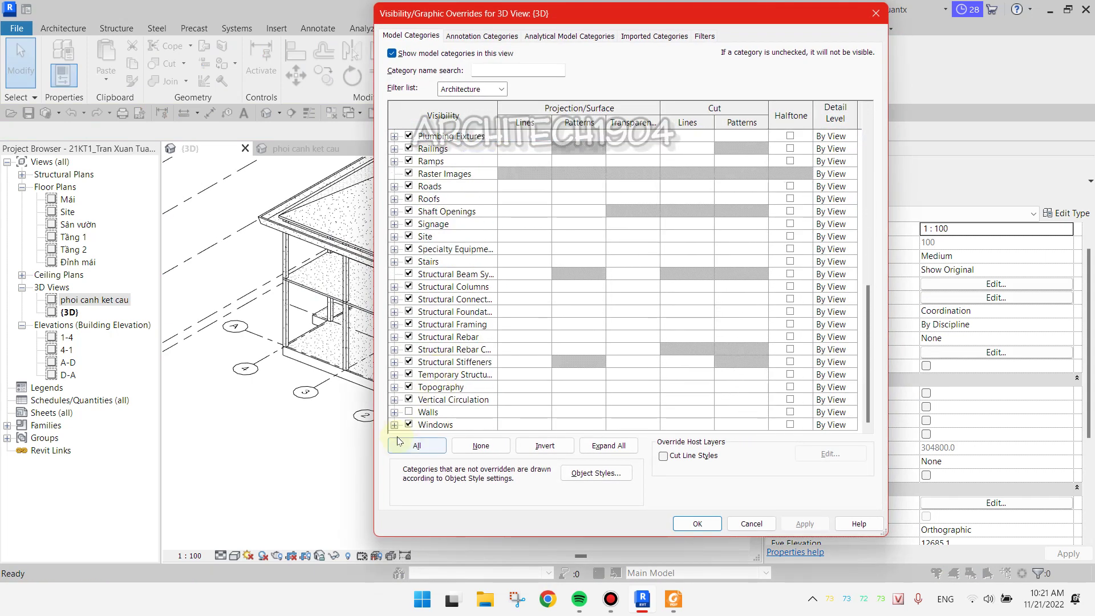
{"action": "left_click", "coordinate": [428, 411]}
{"action": "left_click", "coordinate": [687, 523]}
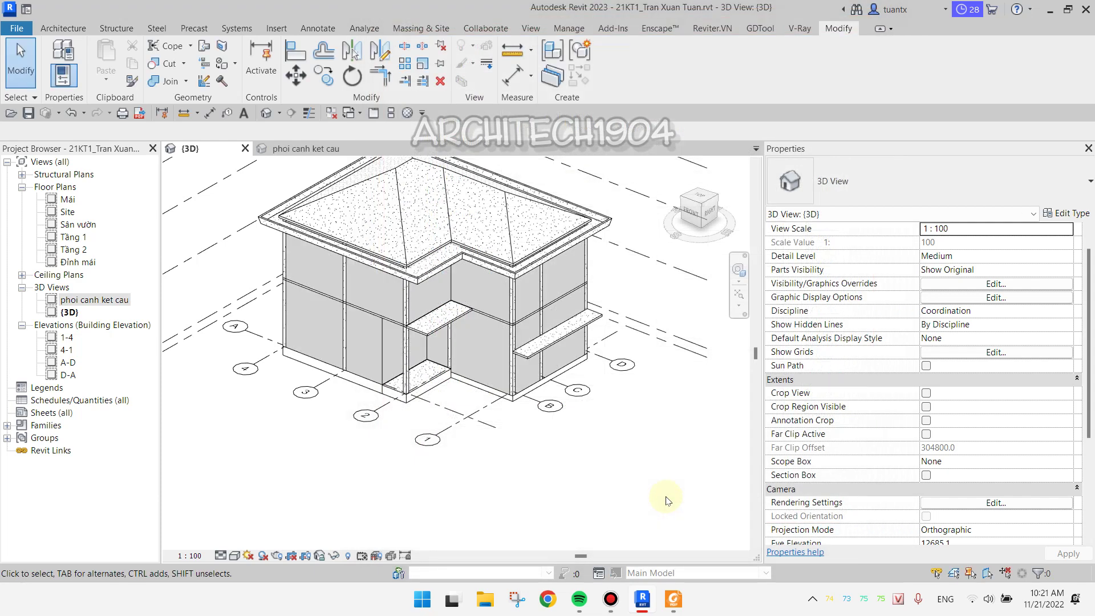
Hide only the Tầng 2 balcony floor slab in the 3D view
{"action": "scroll", "coordinate": [452, 342], "scroll_direction": "up", "scroll_amount": 5}
{"action": "scroll", "coordinate": [376, 329], "scroll_direction": "down", "scroll_amount": 2}
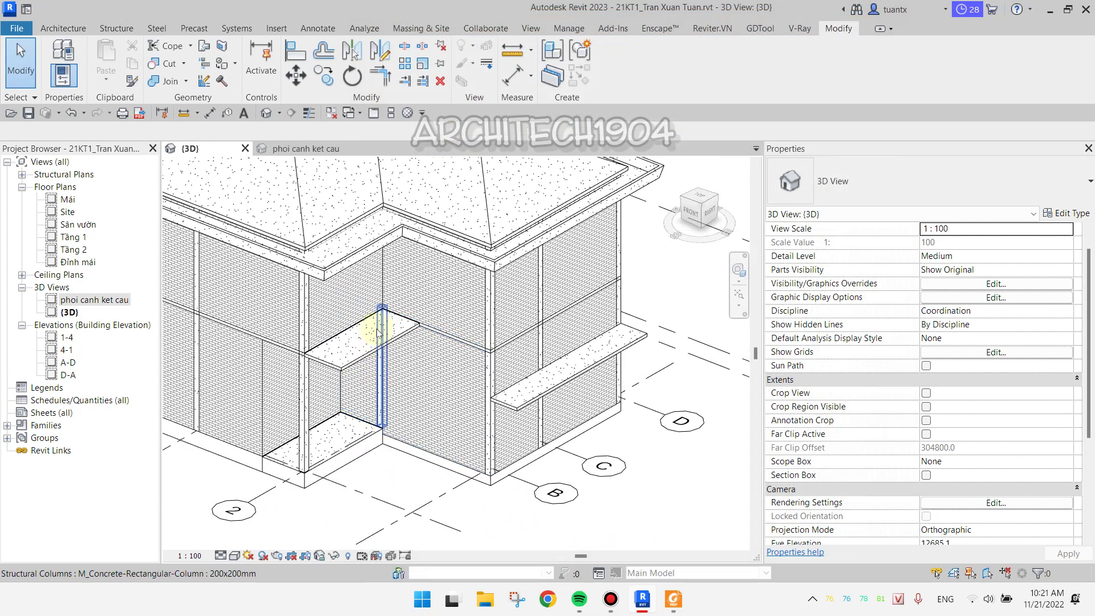
{"action": "left_click", "coordinate": [374, 350]}
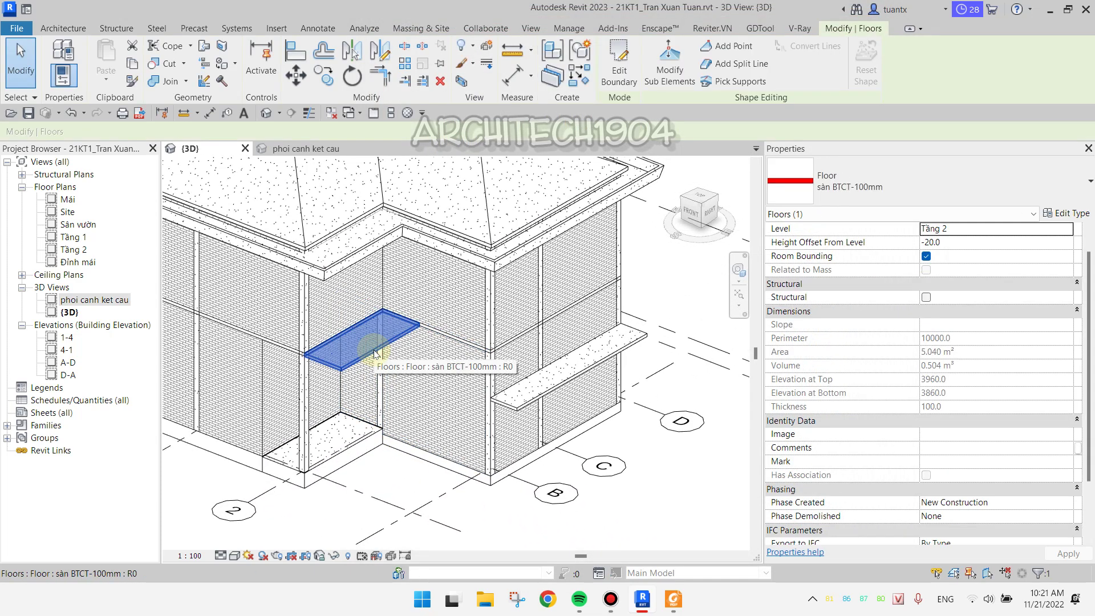
{"action": "right_click", "coordinate": [377, 345]}
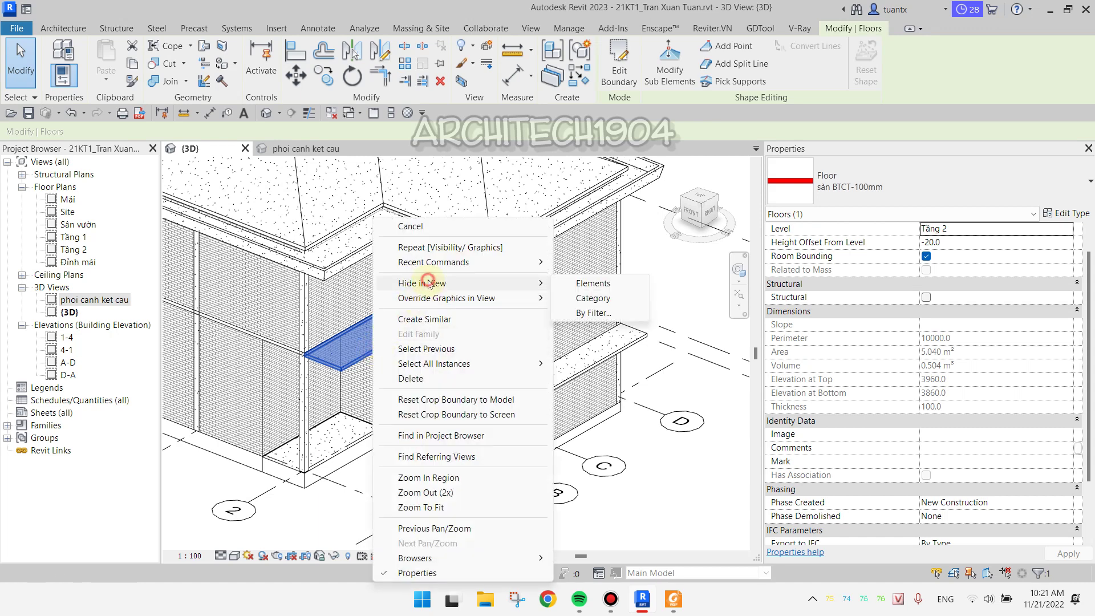
{"action": "mouse_move", "coordinate": [422, 282]}
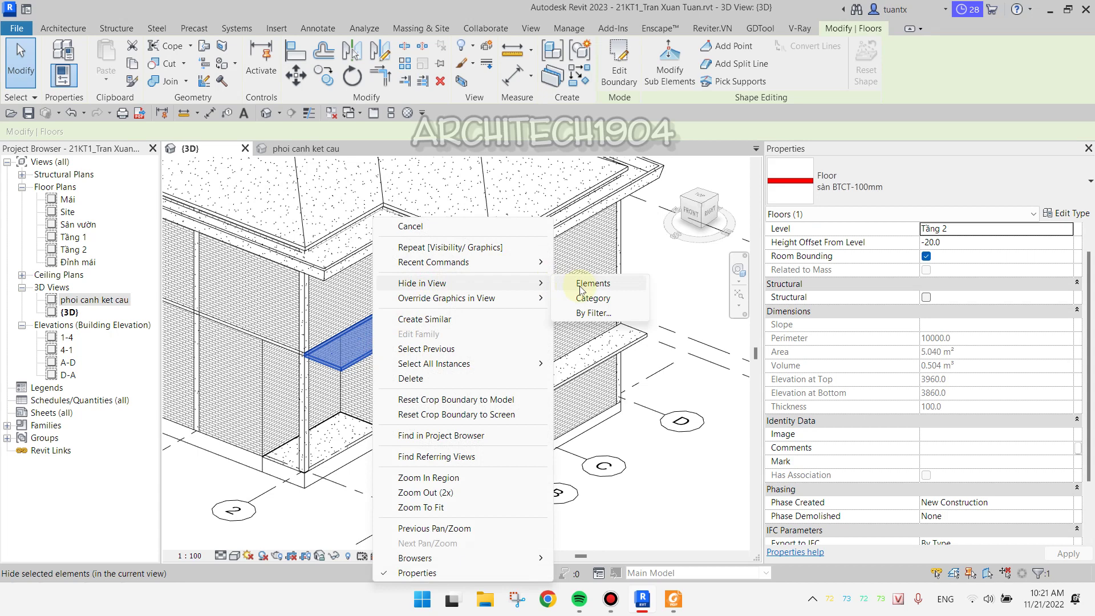
{"action": "left_click", "coordinate": [580, 290]}
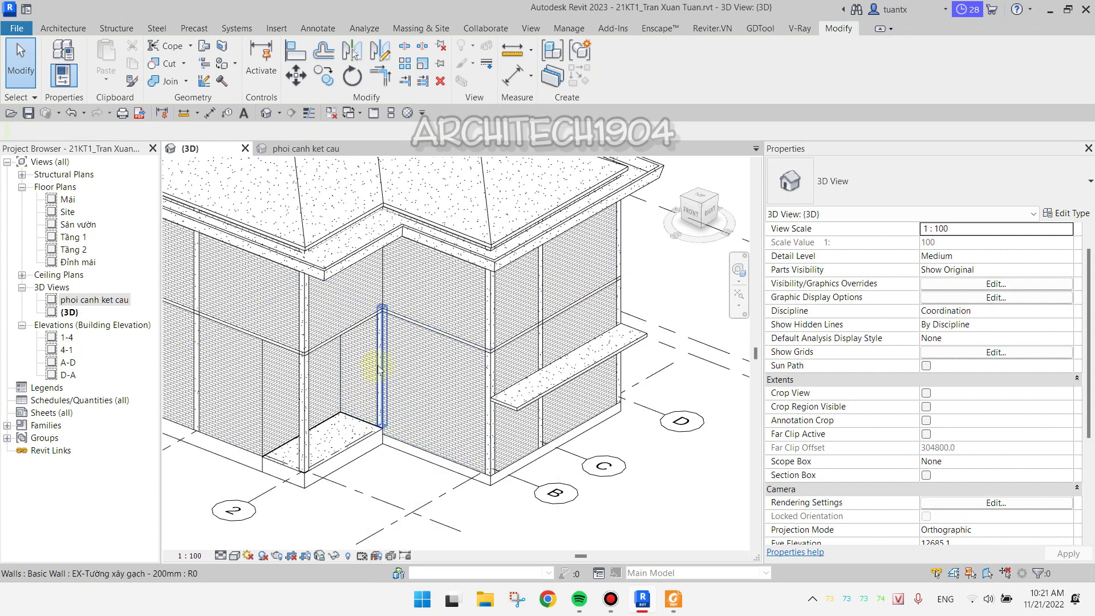
Hide only the structural corner column at grid A-4 in the view
{"action": "scroll", "coordinate": [370, 371], "scroll_direction": "down", "scroll_amount": 3}
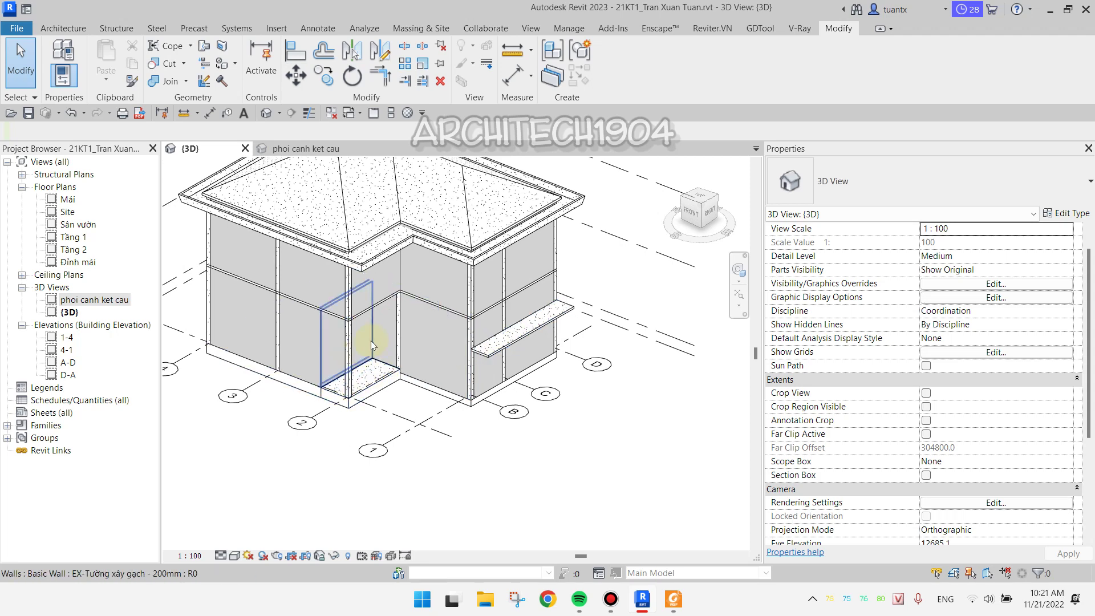
{"action": "middle_click_drag", "start_coordinate": [315, 279], "coordinate": [309, 344]}
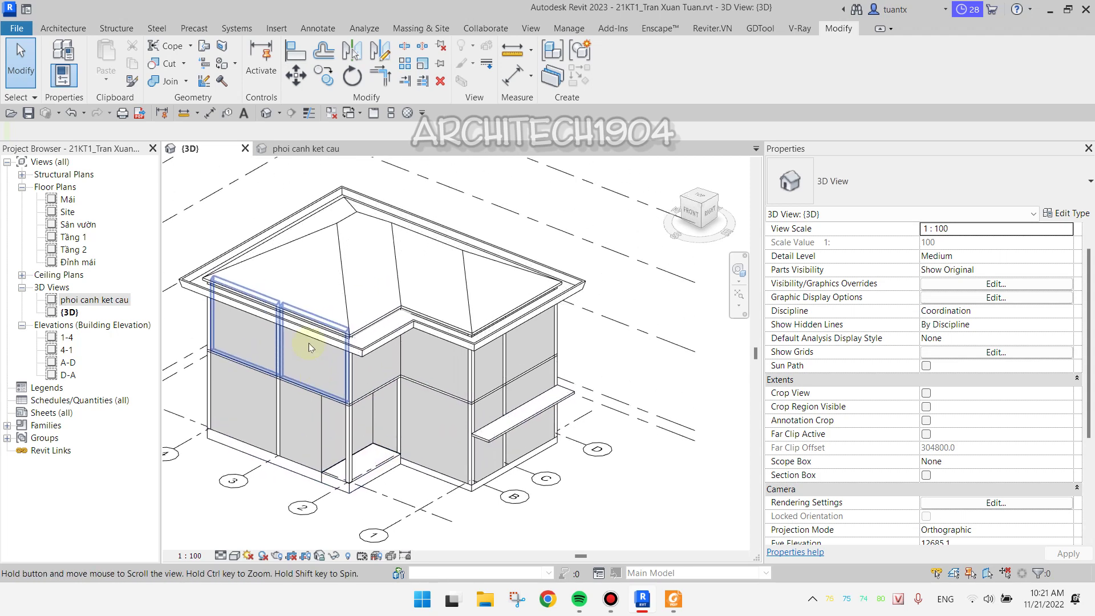
{"action": "scroll", "coordinate": [228, 262], "scroll_direction": "up", "scroll_amount": 2}
{"action": "scroll", "coordinate": [245, 314], "scroll_direction": "up", "scroll_amount": 2}
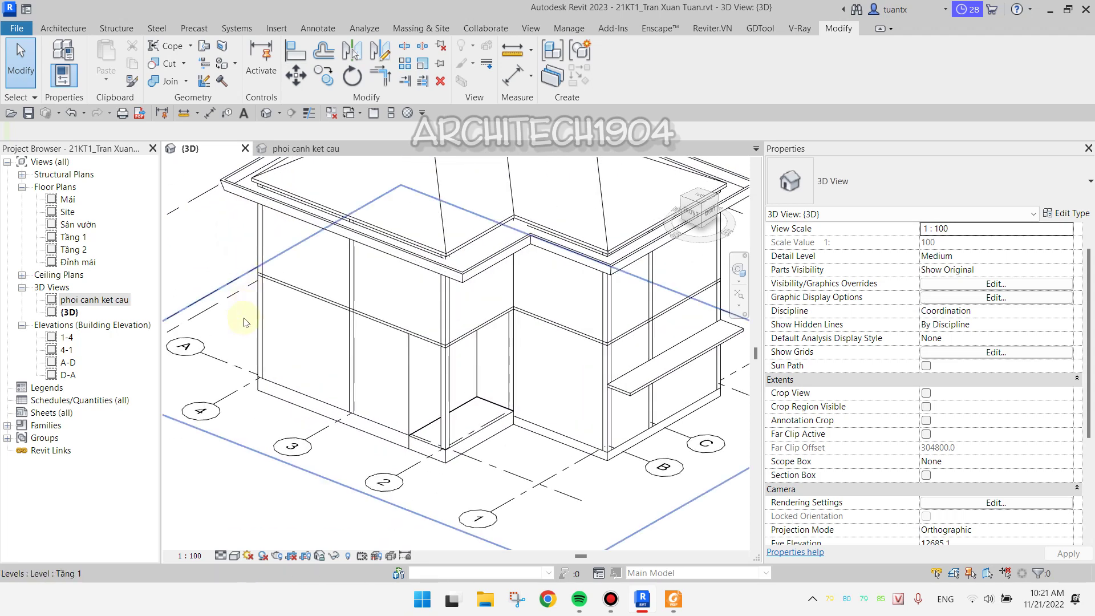
{"action": "scroll", "coordinate": [263, 314], "scroll_direction": "up", "scroll_amount": 2}
{"action": "scroll", "coordinate": [269, 306], "scroll_direction": "up", "scroll_amount": 2}
{"action": "left_click", "coordinate": [269, 306]}
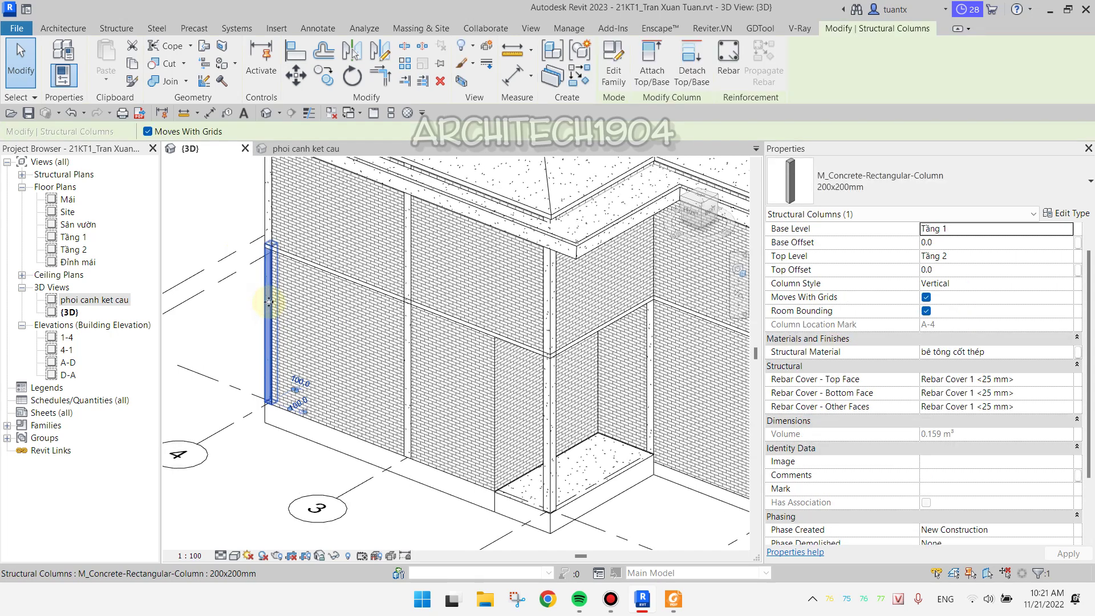
{"action": "right_click", "coordinate": [269, 306]}
{"action": "mouse_move", "coordinate": [318, 282]}
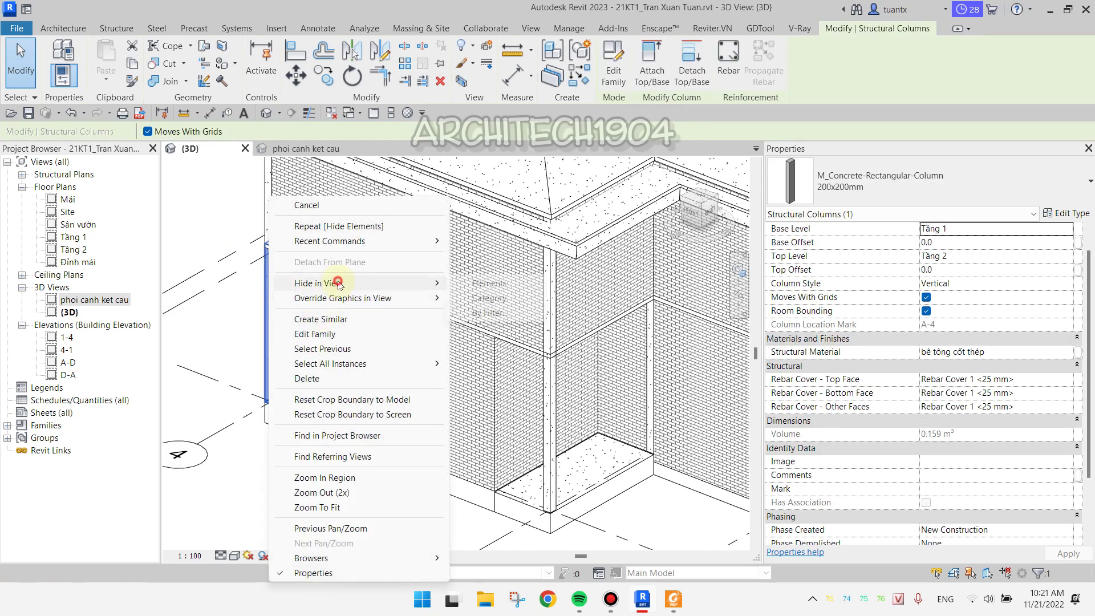
{"action": "left_click", "coordinate": [466, 283]}
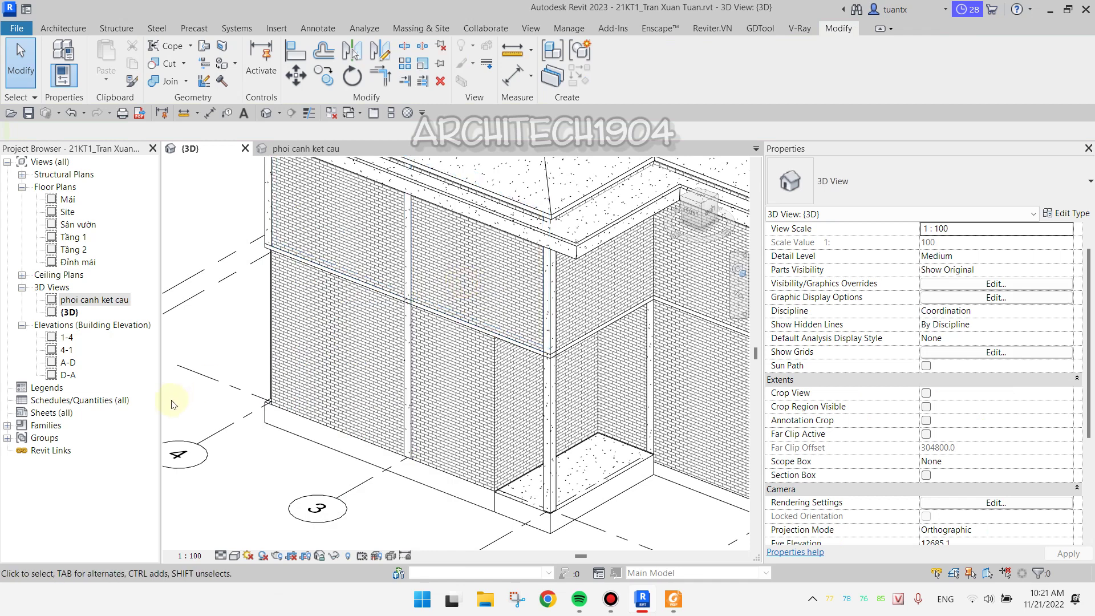
{"action": "middle_click_drag", "start_coordinate": [171, 399], "coordinate": [239, 342]}
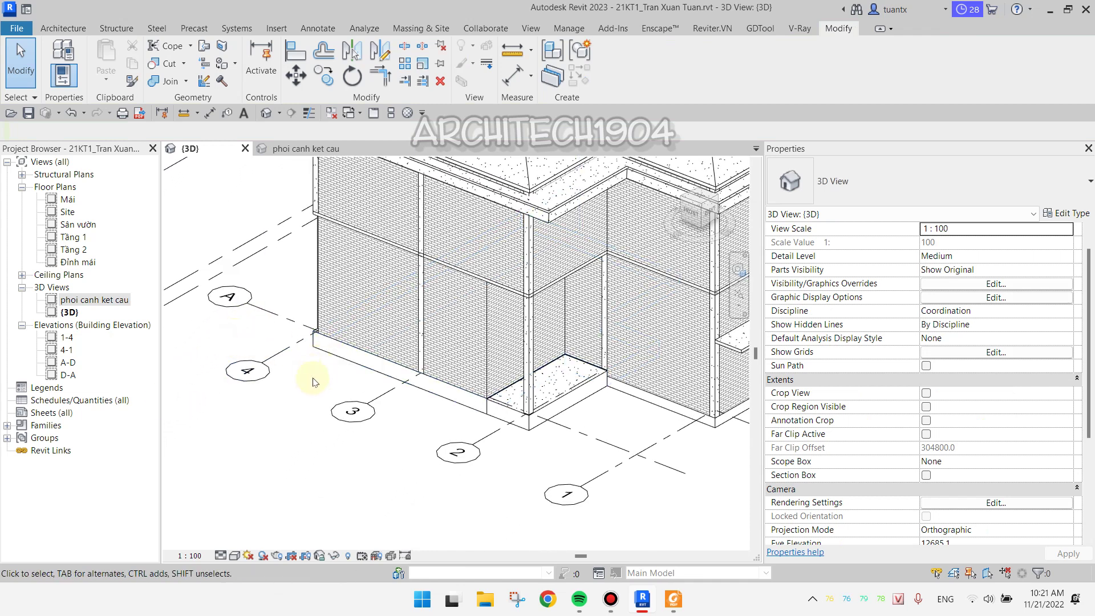
{"action": "middle_click_drag", "start_coordinate": [313, 379], "coordinate": [287, 318]}
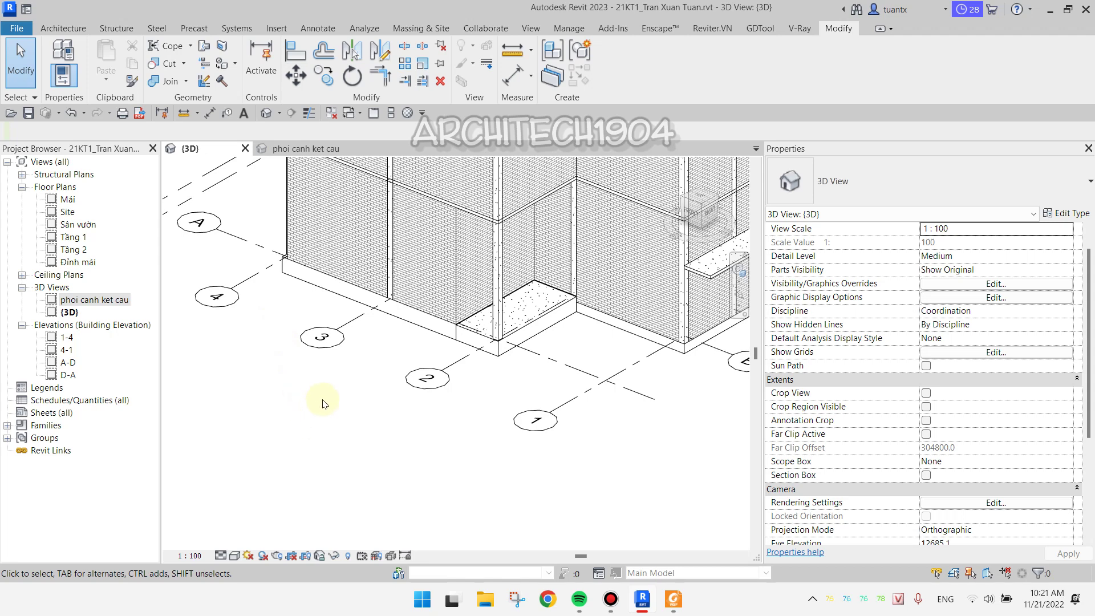
{"action": "middle_click_drag", "start_coordinate": [320, 400], "coordinate": [293, 446]}
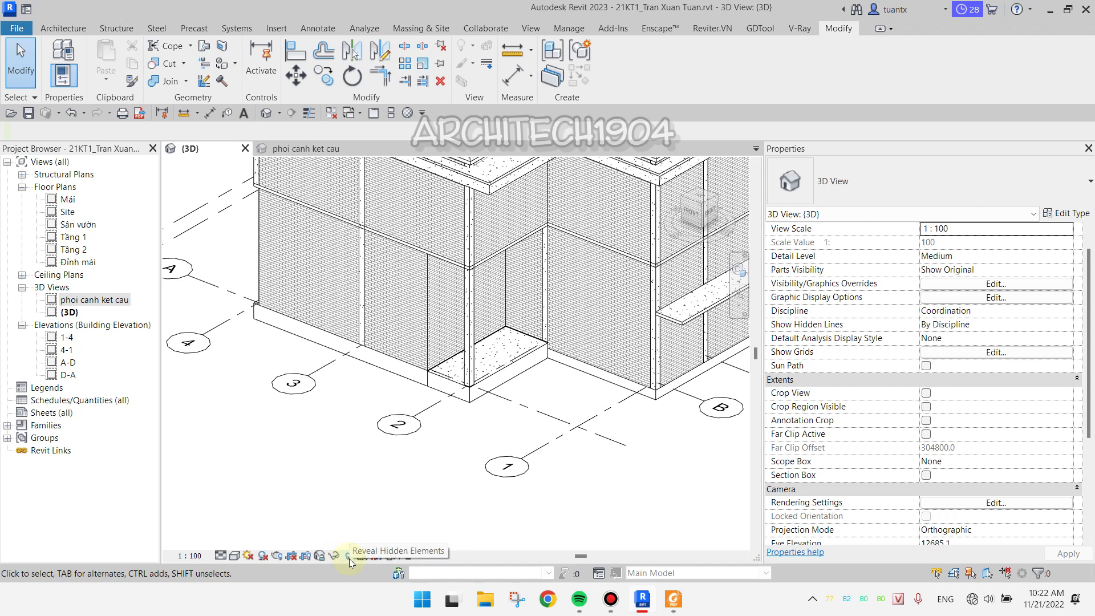
Reveal hidden elements and unhide the balcony floor slab
{"action": "left_click", "coordinate": [347, 558]}
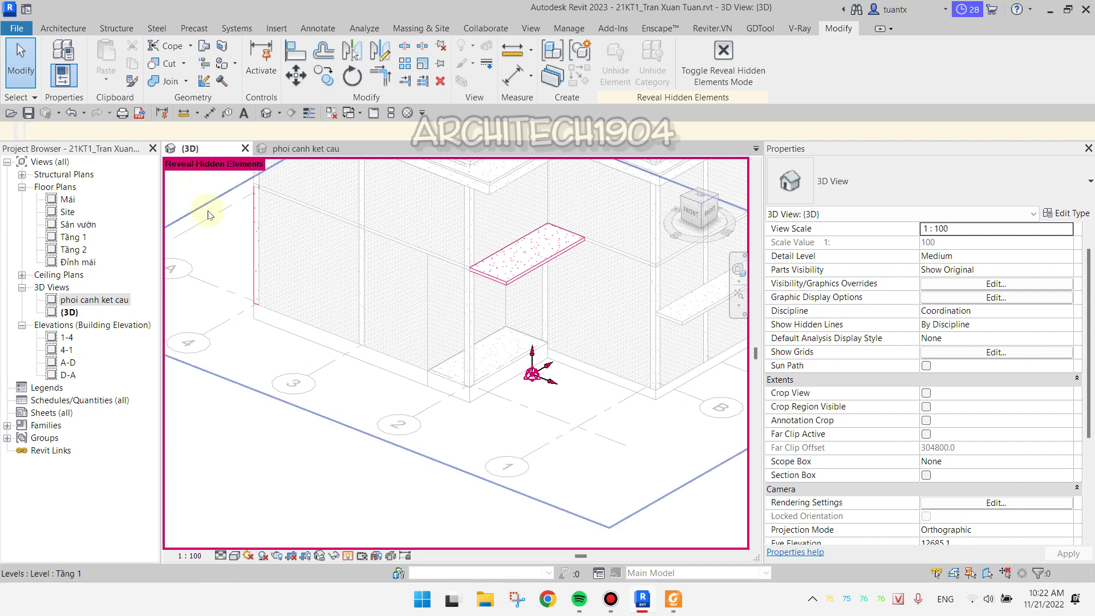
{"action": "middle_click_drag", "start_coordinate": [232, 252], "coordinate": [252, 367]}
{"action": "scroll", "coordinate": [296, 329], "scroll_direction": "up", "scroll_amount": 2}
{"action": "middle_click_drag", "start_coordinate": [296, 329], "coordinate": [244, 215]}
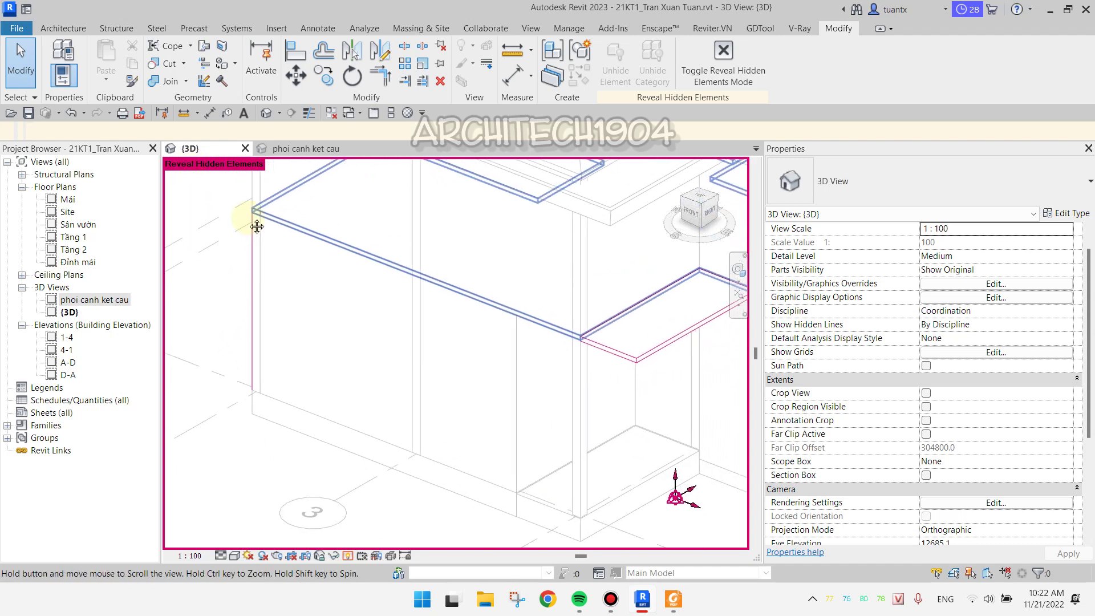
{"action": "scroll", "coordinate": [263, 240], "scroll_direction": "up", "scroll_amount": 3}
{"action": "scroll", "coordinate": [526, 306], "scroll_direction": "down", "scroll_amount": 3}
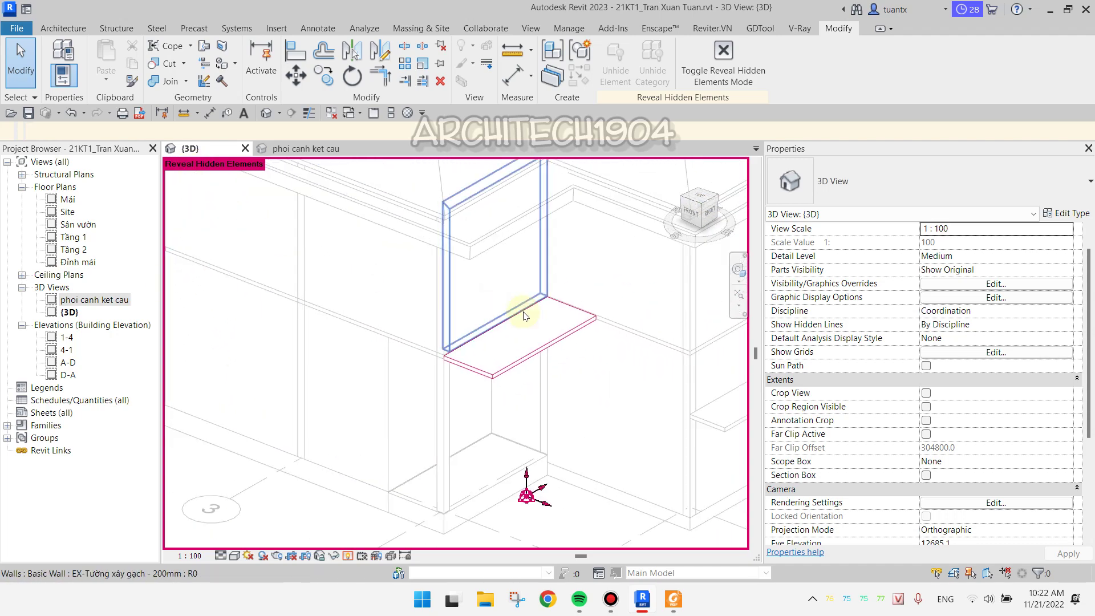
{"action": "scroll", "coordinate": [556, 342], "scroll_direction": "up", "scroll_amount": 2}
{"action": "scroll", "coordinate": [733, 317], "scroll_direction": "up", "scroll_amount": 2}
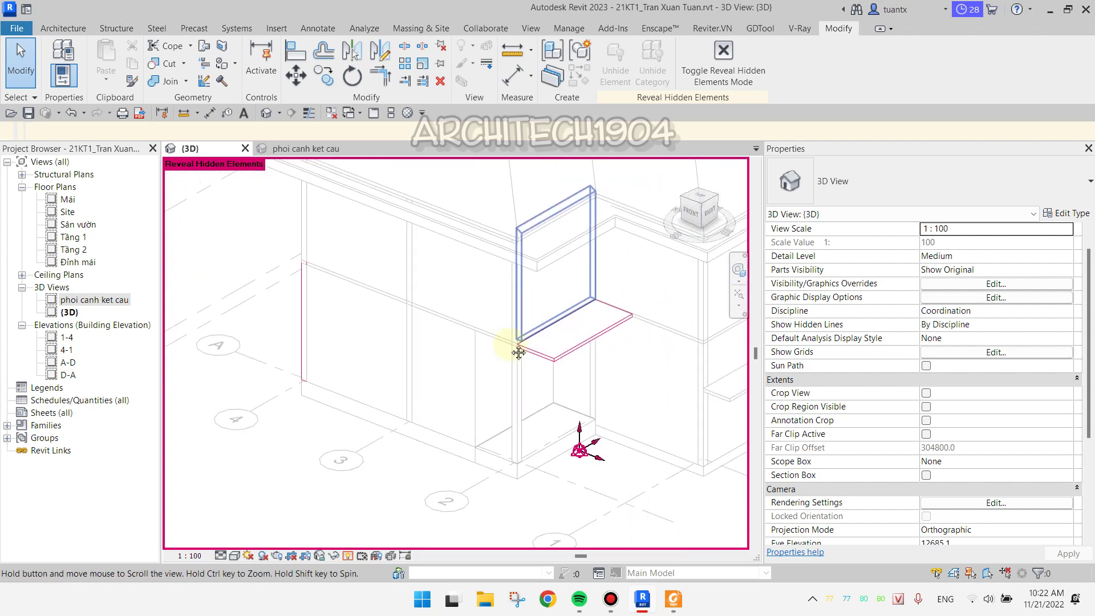
{"action": "scroll", "coordinate": [521, 350], "scroll_direction": "down", "scroll_amount": 1}
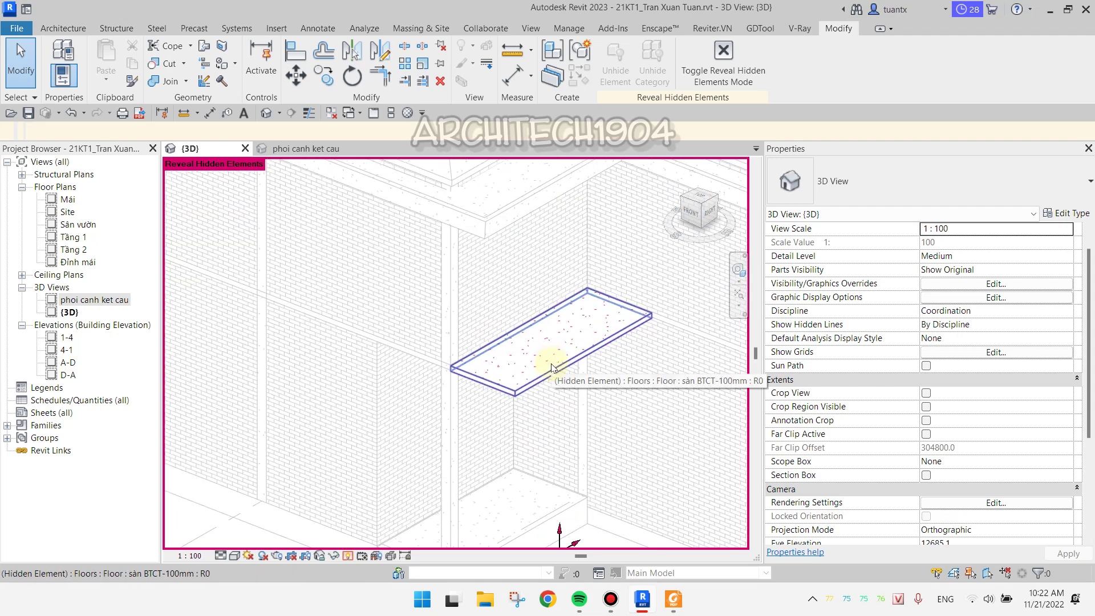
{"action": "left_click", "coordinate": [552, 367]}
{"action": "right_click", "coordinate": [550, 364]}
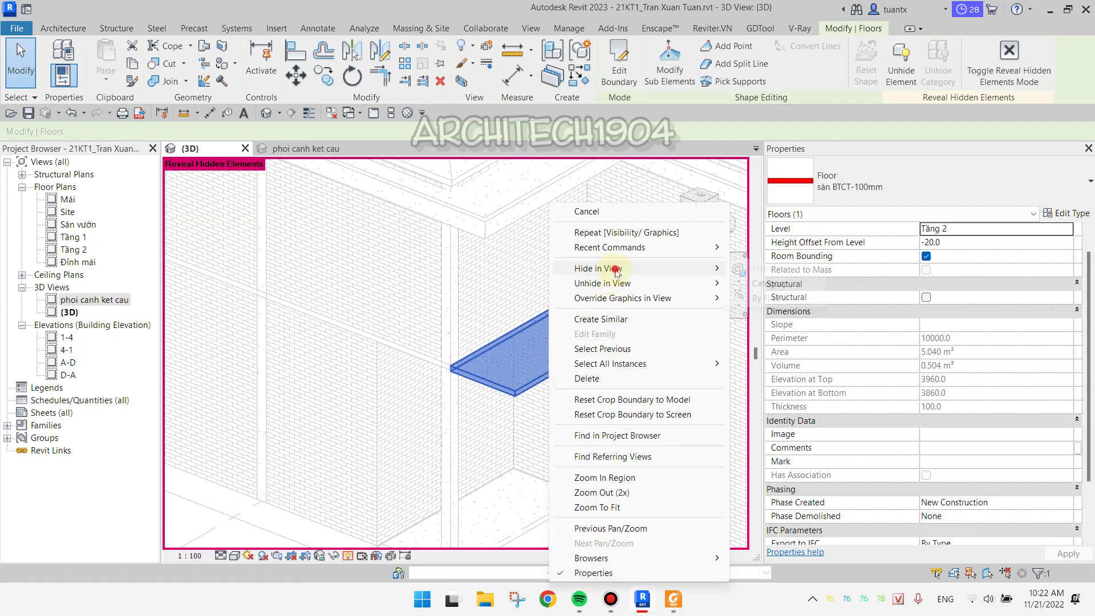
{"action": "mouse_move", "coordinate": [602, 283]}
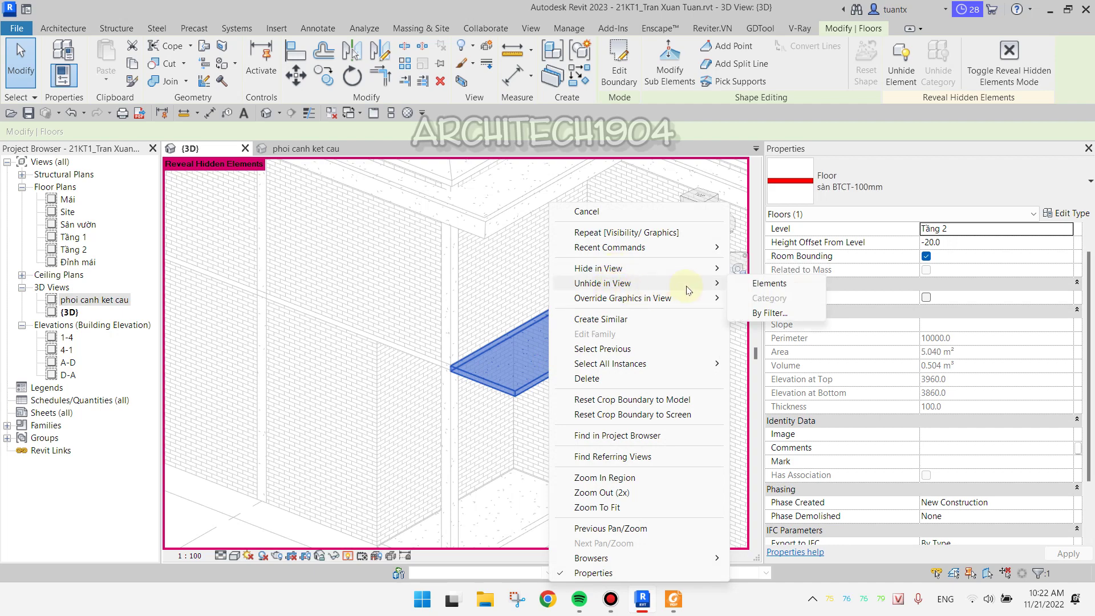
{"action": "left_click", "coordinate": [764, 284]}
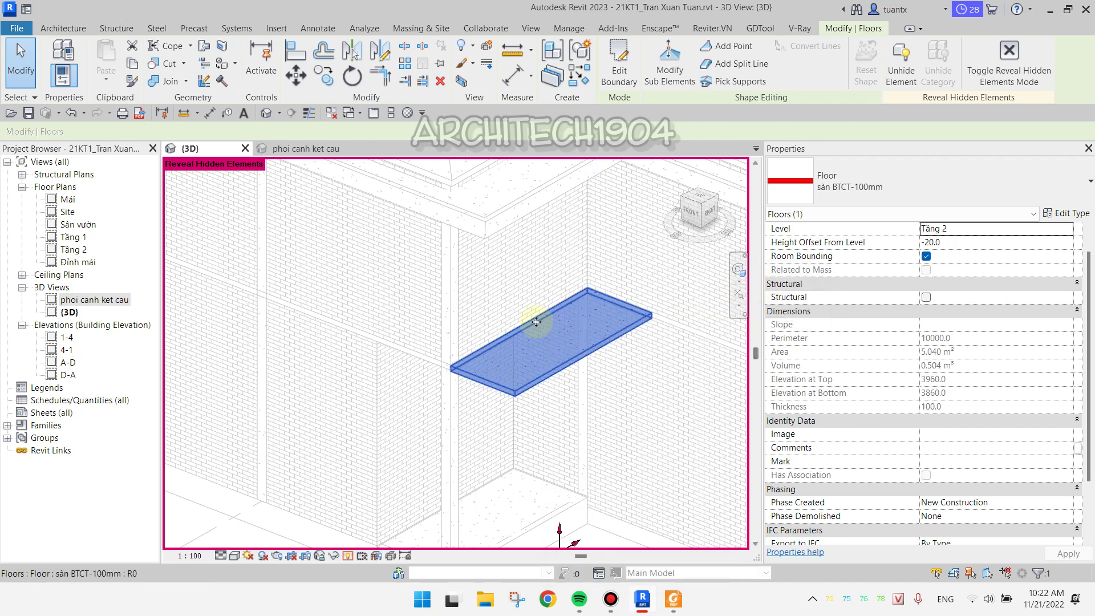
Check the hidden corner column, then close Reveal Hidden Elements and clear the selection
{"action": "scroll", "coordinate": [456, 353], "scroll_direction": "down", "scroll_amount": 3}
{"action": "left_click", "coordinate": [281, 460]}
{"action": "scroll", "coordinate": [369, 268], "scroll_direction": "up", "scroll_amount": 3}
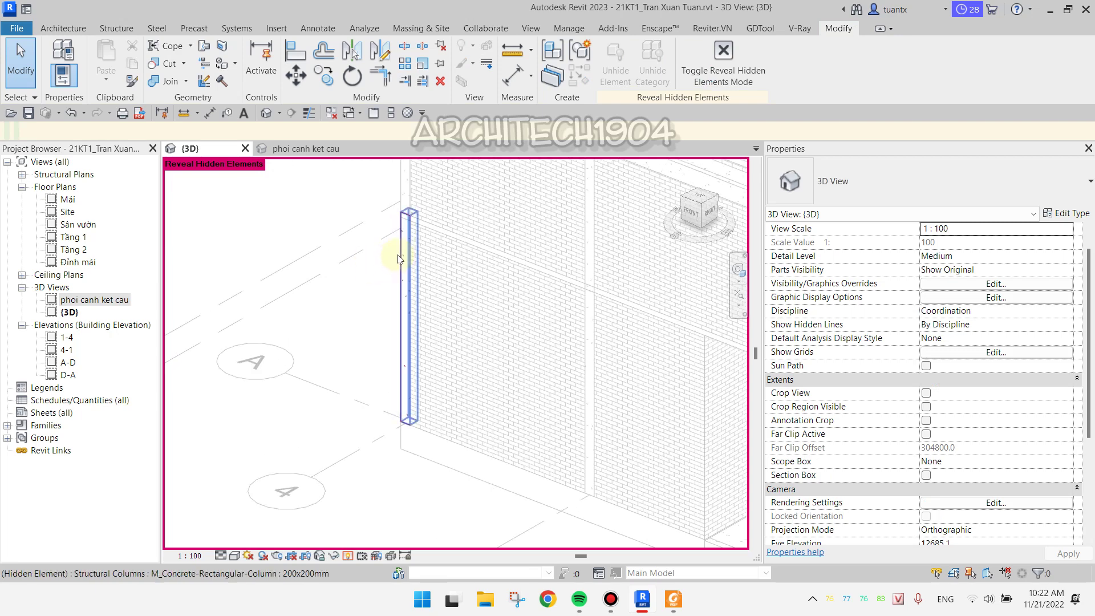
{"action": "left_click", "coordinate": [398, 255]}
{"action": "right_click", "coordinate": [397, 255]}
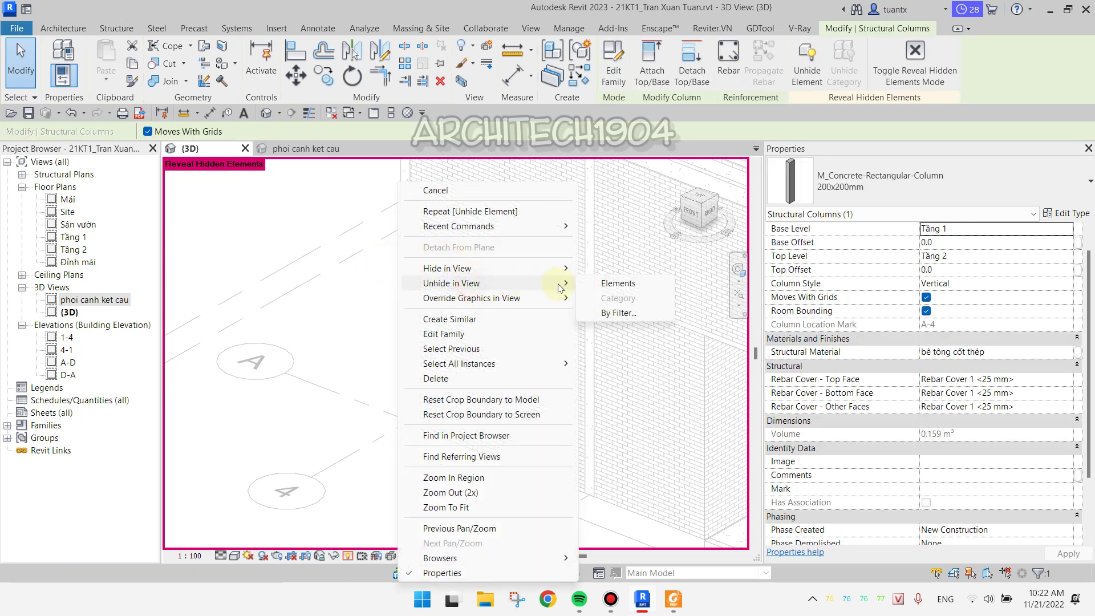
{"action": "key", "text": "Escape"}
{"action": "scroll", "coordinate": [332, 298], "scroll_direction": "down", "scroll_amount": 2}
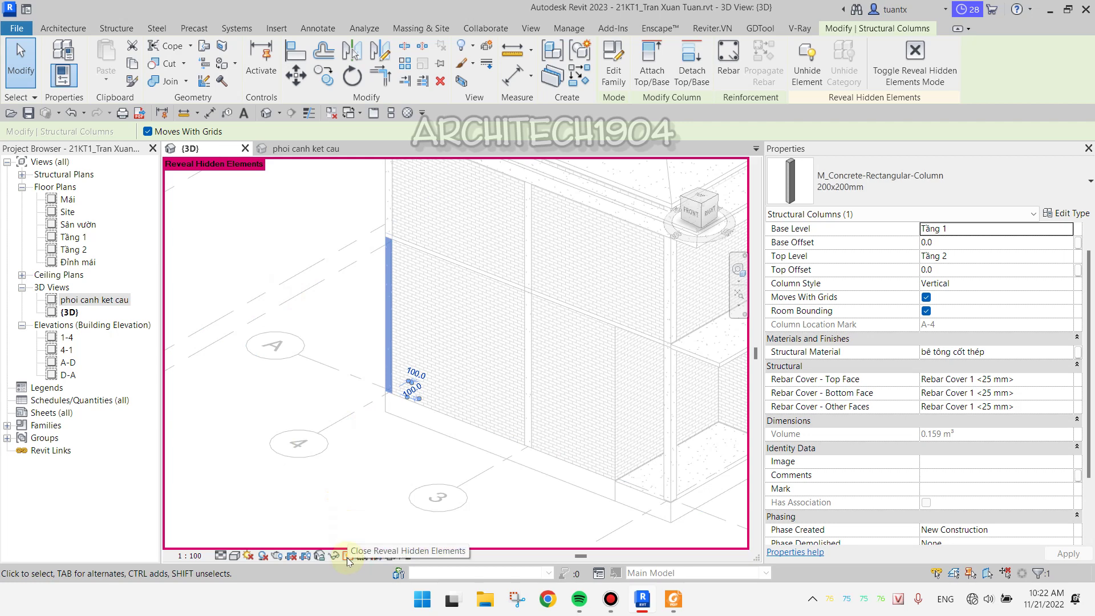
{"action": "left_click", "coordinate": [348, 562]}
{"action": "left_click", "coordinate": [256, 216]}
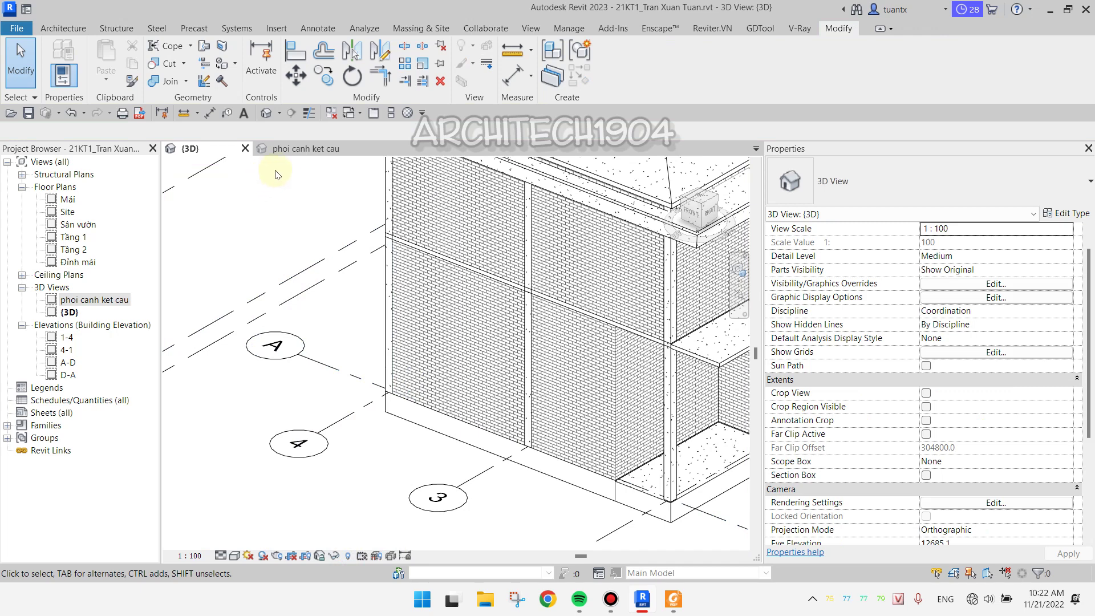
Switch to the phoi canh ket cau 3D view and reveal its hidden elements
{"action": "left_click", "coordinate": [297, 150]}
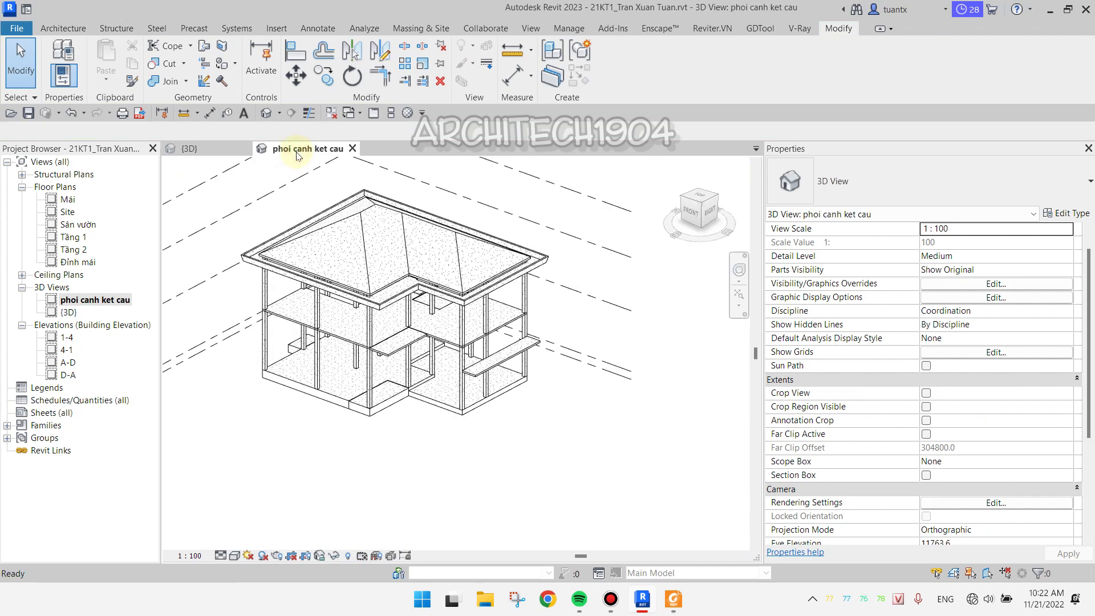
{"action": "scroll", "coordinate": [293, 342], "scroll_direction": "up", "scroll_amount": 2}
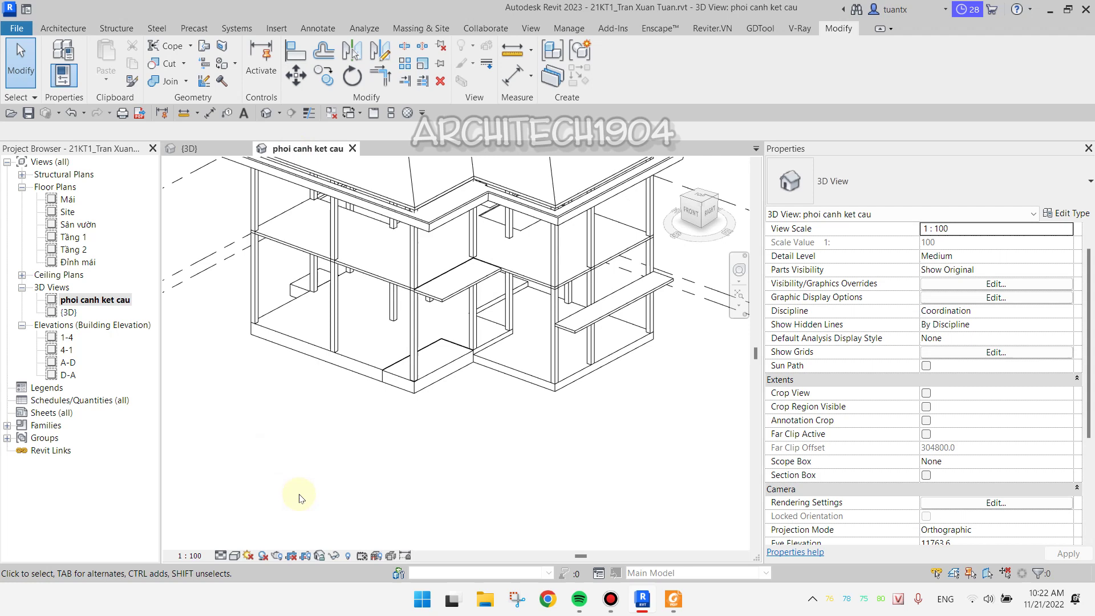
{"action": "left_click", "coordinate": [347, 556]}
{"action": "scroll", "coordinate": [371, 342], "scroll_direction": "down", "scroll_amount": 2}
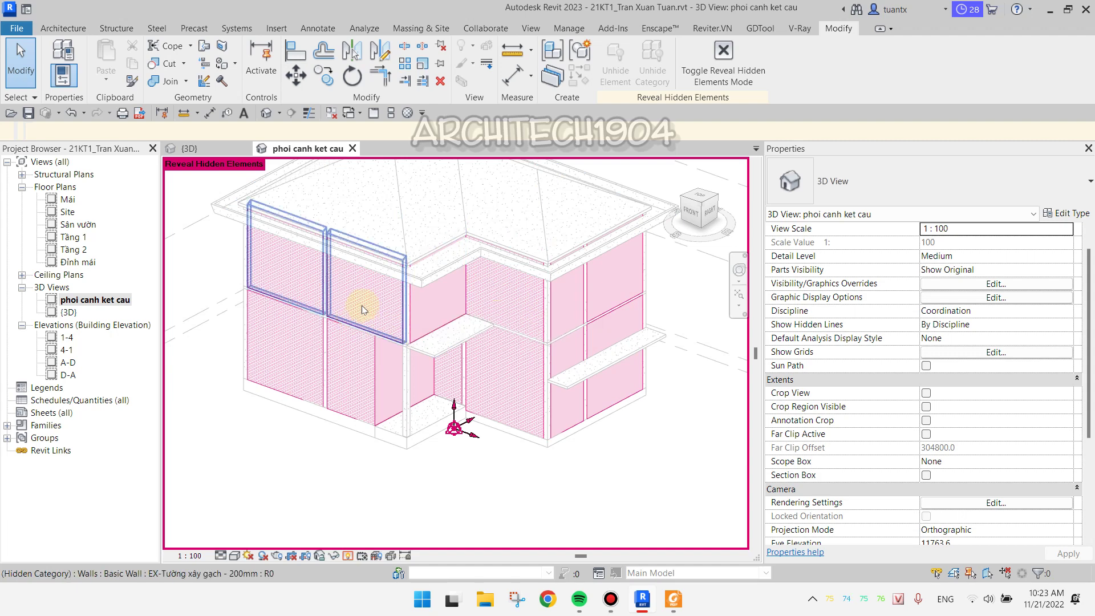
{"action": "scroll", "coordinate": [412, 324], "scroll_direction": "down", "scroll_amount": 3}
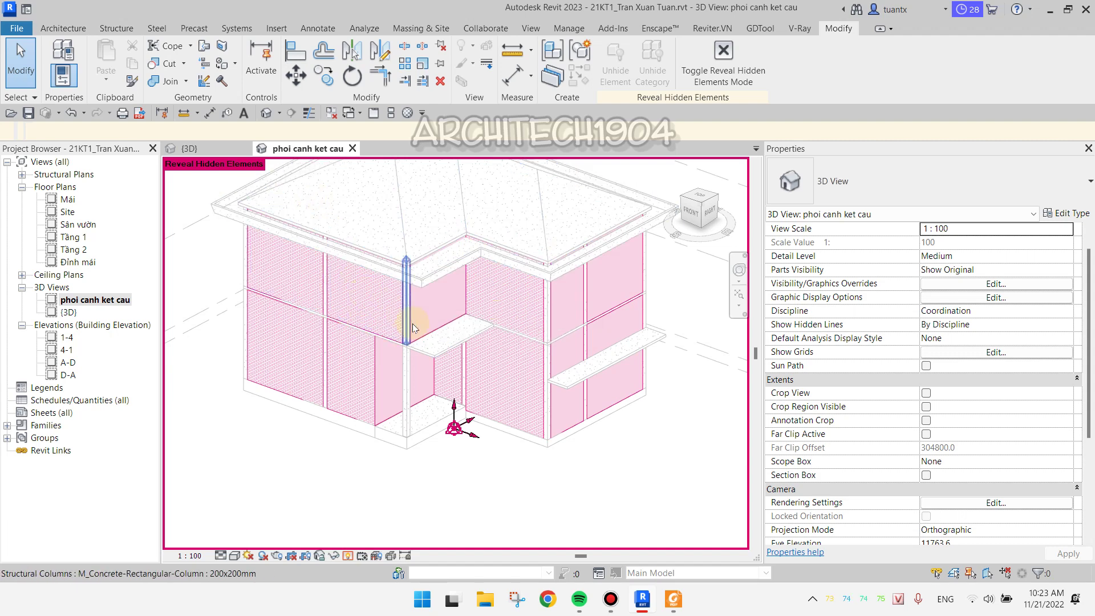
{"action": "scroll", "coordinate": [365, 342], "scroll_direction": "up", "scroll_amount": 3}
{"action": "scroll", "coordinate": [354, 343], "scroll_direction": "up", "scroll_amount": 3}
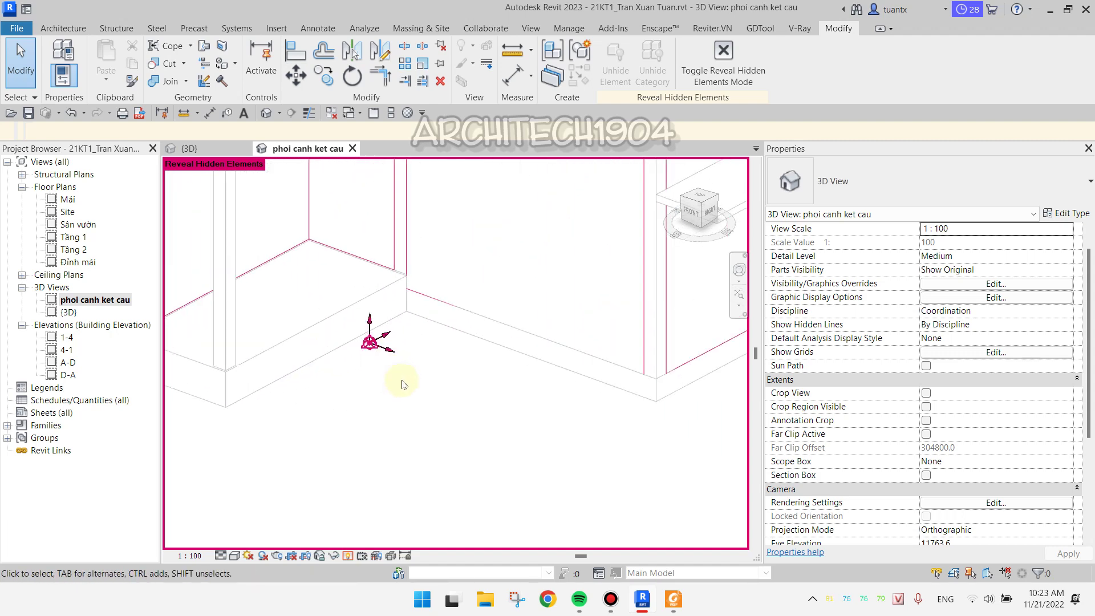
{"action": "scroll", "coordinate": [333, 330], "scroll_direction": "up", "scroll_amount": 2}
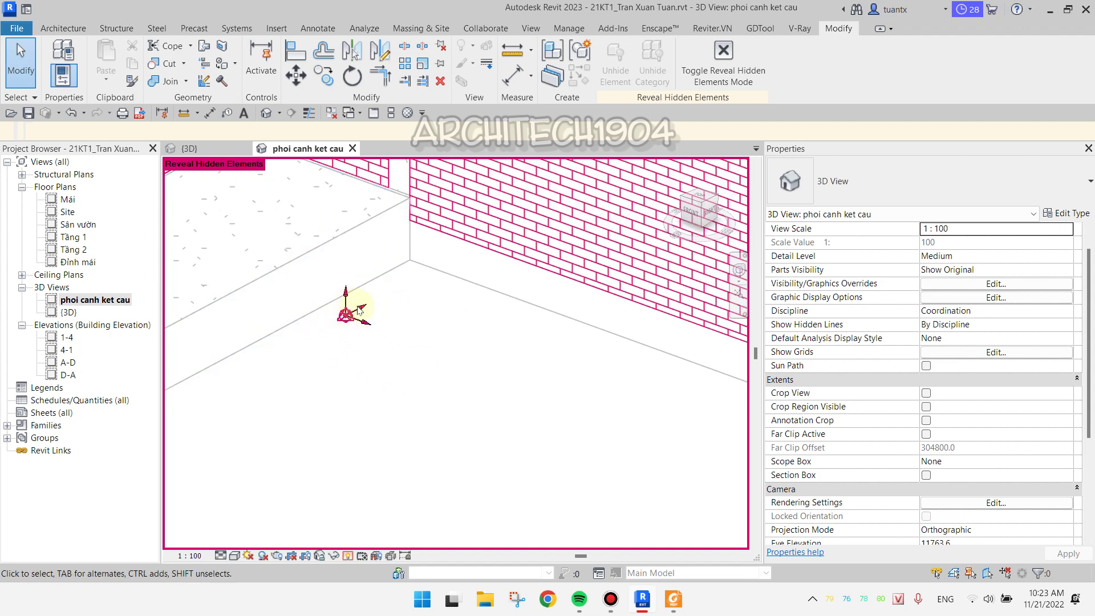
{"action": "scroll", "coordinate": [360, 310], "scroll_direction": "down", "scroll_amount": 2}
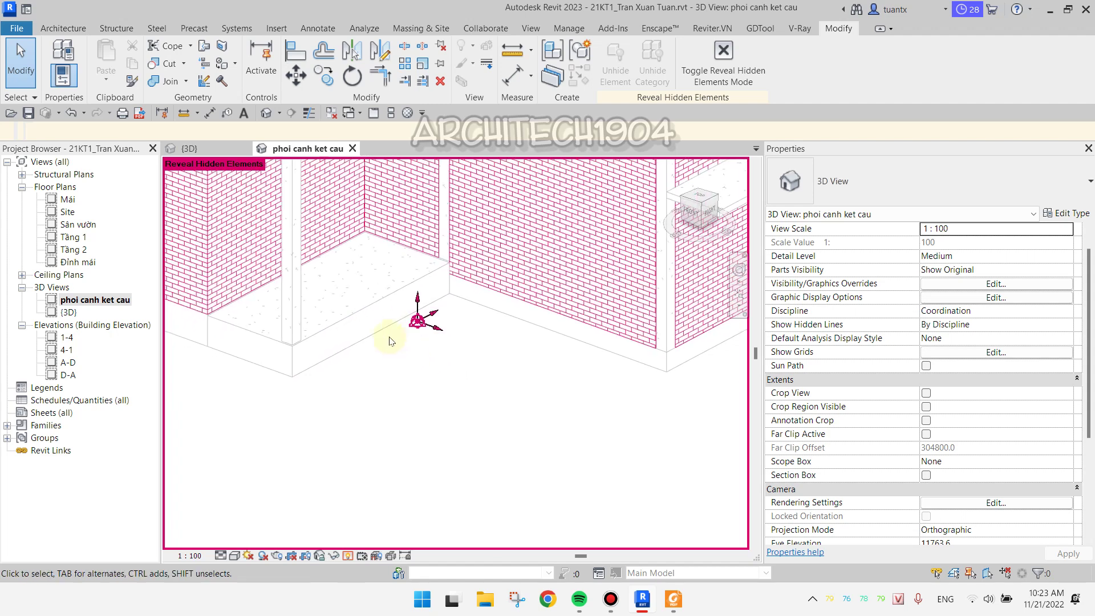
{"action": "middle_click_drag", "start_coordinate": [389, 340], "coordinate": [382, 295]}
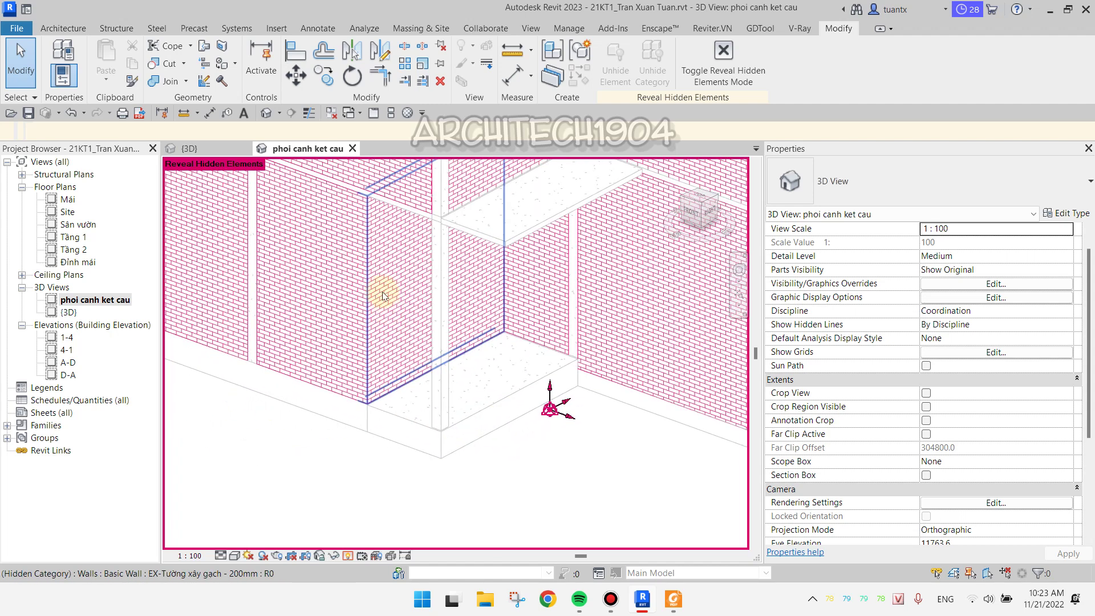
Unhide the Walls category, then close Reveal Hidden Elements
{"action": "left_click", "coordinate": [381, 291]}
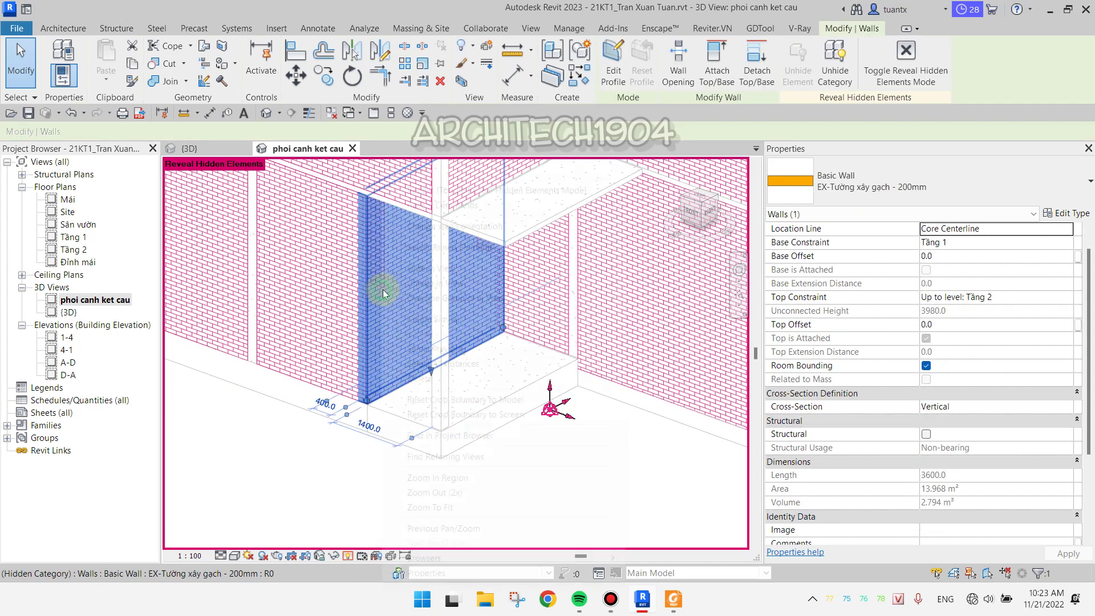
{"action": "right_click", "coordinate": [382, 290]}
{"action": "left_click", "coordinate": [469, 284]}
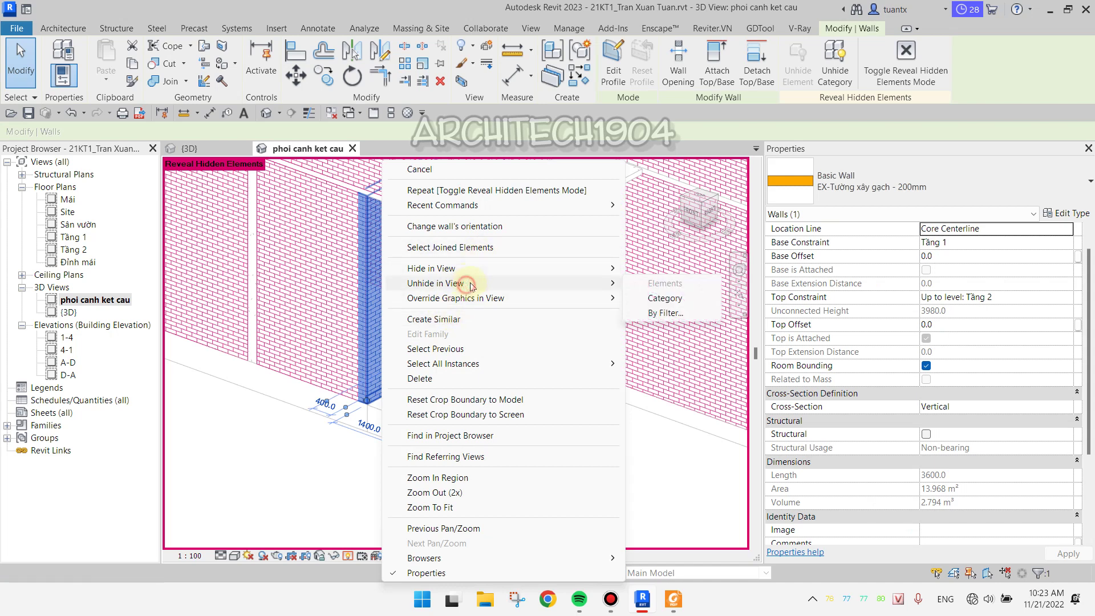
{"action": "left_click", "coordinate": [646, 302]}
{"action": "left_click", "coordinate": [653, 298]}
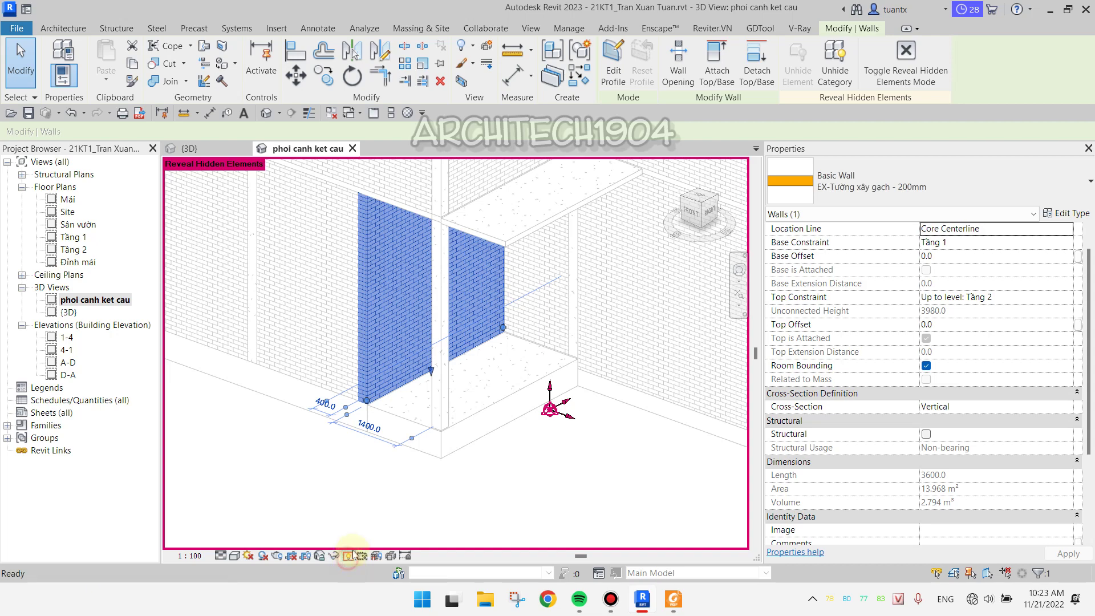
{"action": "left_click", "coordinate": [348, 555]}
{"action": "scroll", "coordinate": [393, 424], "scroll_direction": "up", "scroll_amount": 2}
Turn off the Walls category in Visibility/Graphics for the phoi canh ket cau view
{"action": "key", "text": "v"}
{"action": "key", "text": "v"}
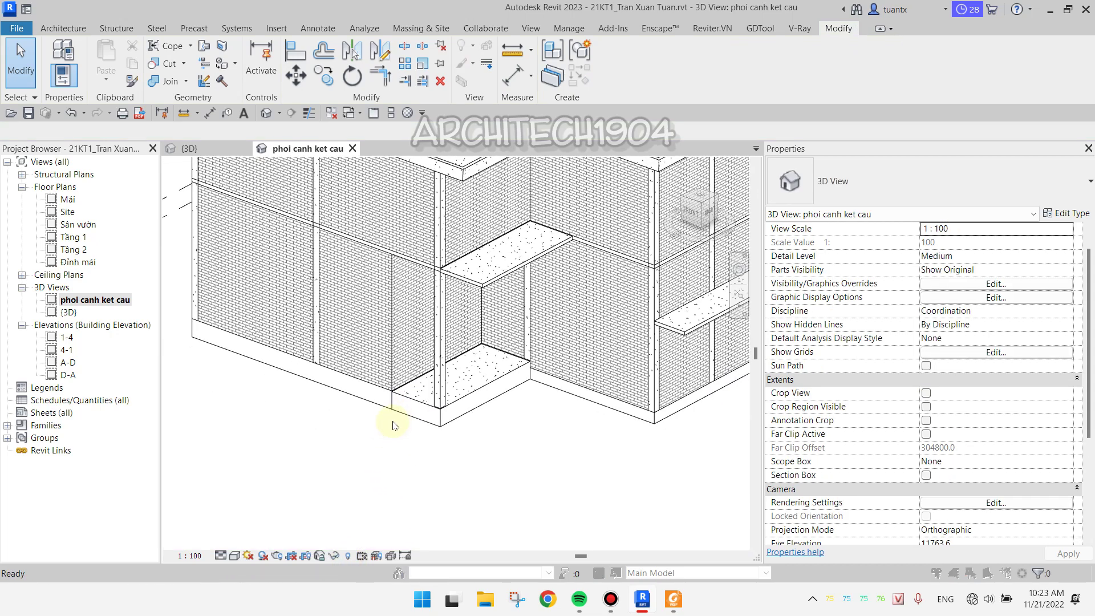
{"action": "scroll", "coordinate": [439, 395], "scroll_direction": "down", "scroll_amount": 2}
{"action": "scroll", "coordinate": [439, 395], "scroll_direction": "down", "scroll_amount": 3}
{"action": "scroll", "coordinate": [426, 415], "scroll_direction": "down", "scroll_amount": 2}
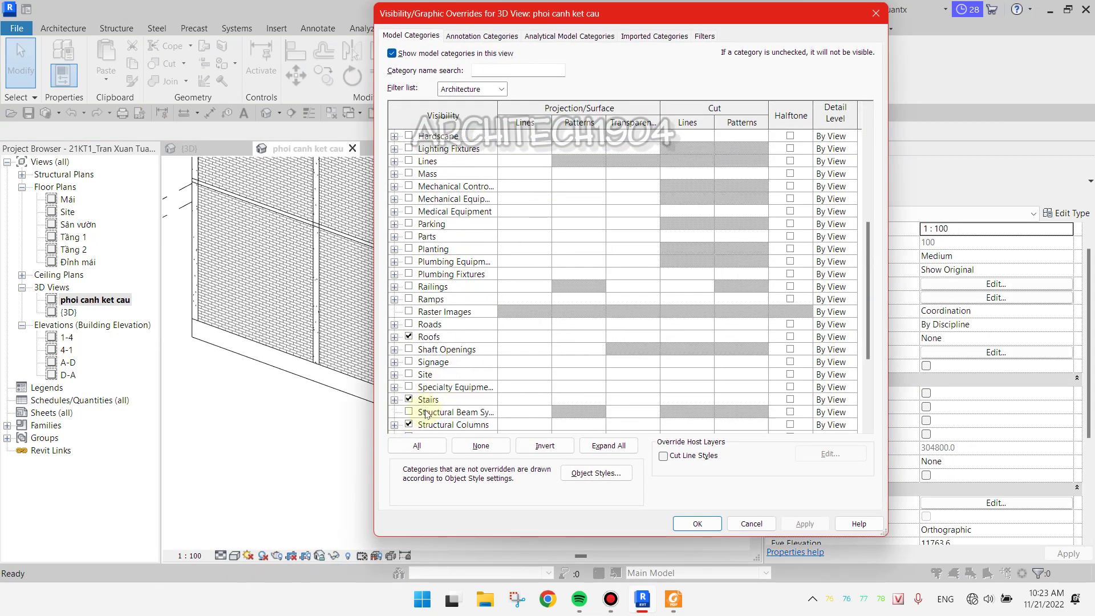
{"action": "scroll", "coordinate": [426, 414], "scroll_direction": "down", "scroll_amount": 2}
{"action": "left_click", "coordinate": [408, 412]}
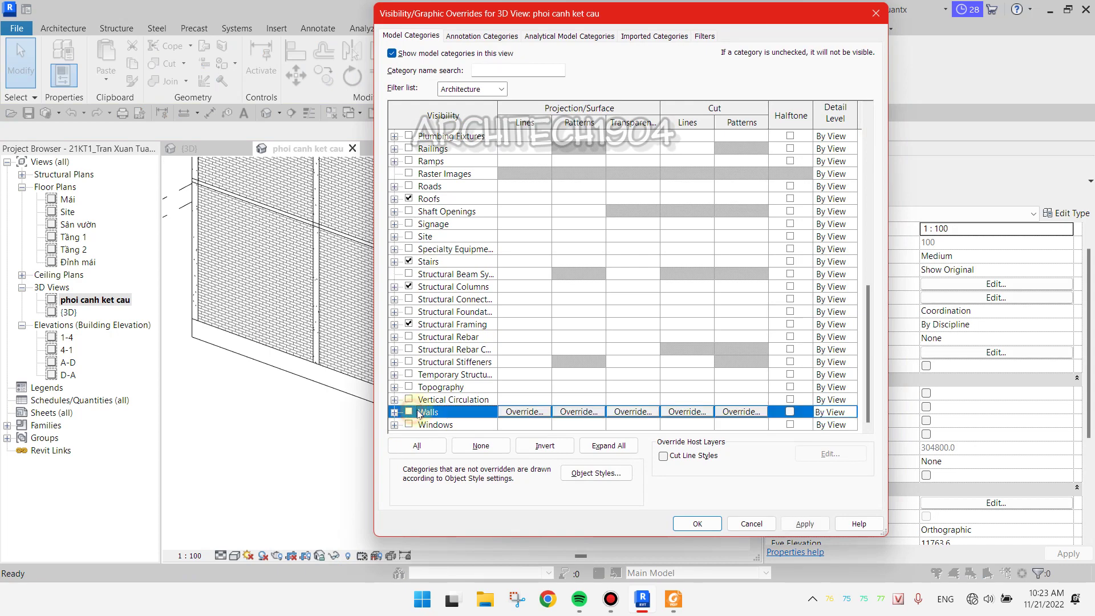
{"action": "left_click", "coordinate": [695, 526]}
Recentre the structure on screen and switch to the {3D} view
{"action": "scroll", "coordinate": [516, 479], "scroll_direction": "down", "scroll_amount": 3}
{"action": "scroll", "coordinate": [520, 456], "scroll_direction": "down", "scroll_amount": 2}
{"action": "mouse_move", "coordinate": [520, 450]}
{"action": "middle_mouse_down"}
{"action": "mouse_move", "coordinate": [497, 482]}
{"action": "mouse_move", "coordinate": [501, 467]}
{"action": "middle_mouse_up"}
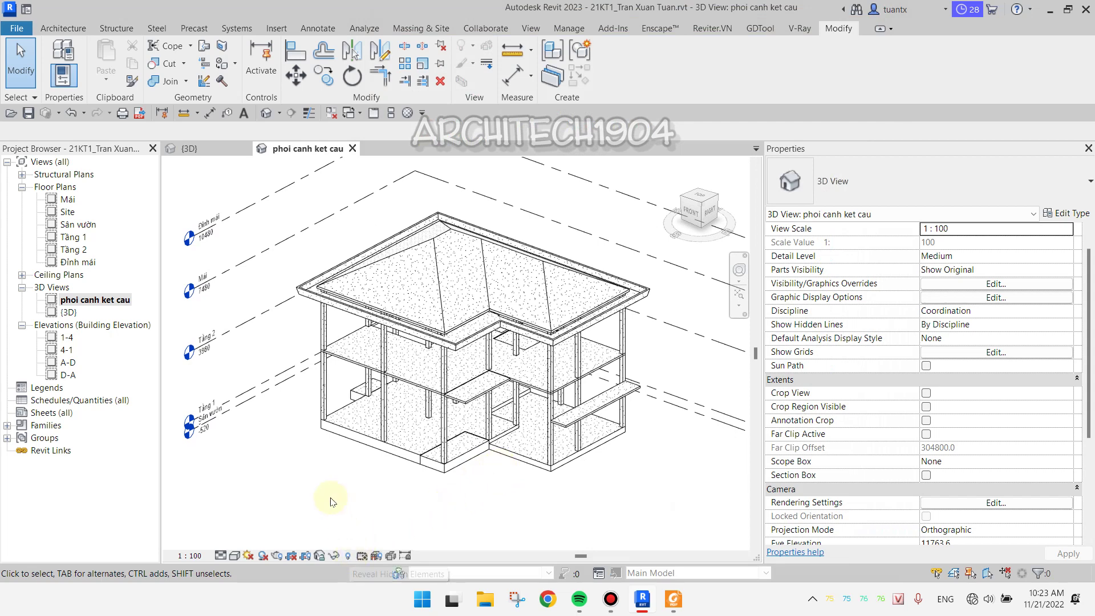
{"action": "middle_click_drag", "start_coordinate": [348, 493], "coordinate": [319, 452]}
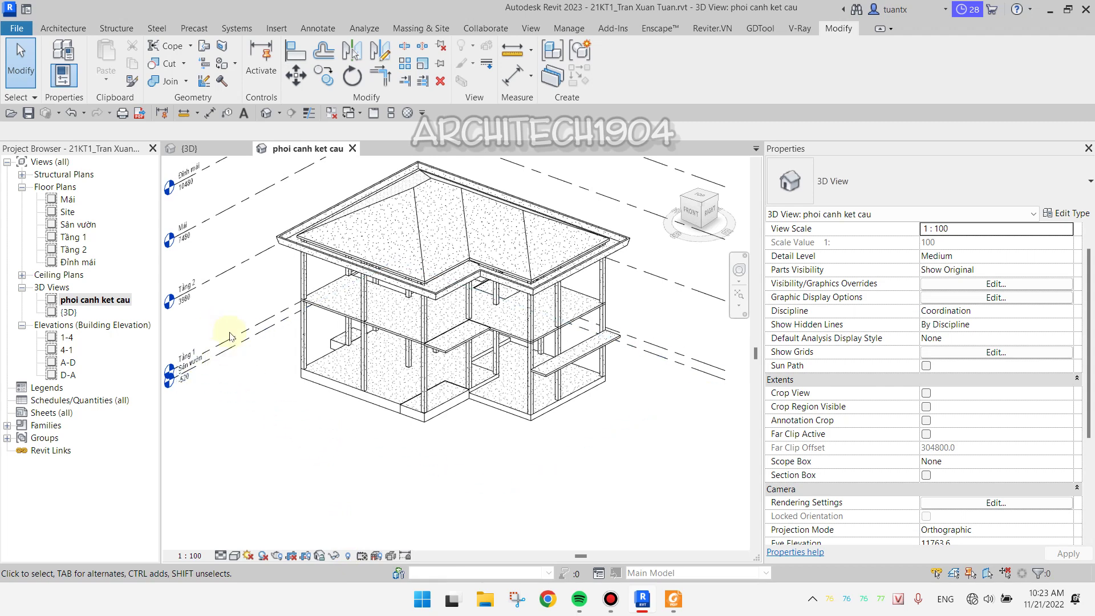
{"action": "middle_click_drag", "start_coordinate": [228, 334], "coordinate": [193, 338]}
{"action": "mouse_move", "coordinate": [395, 484]}
{"action": "middle_mouse_down"}
{"action": "mouse_move", "coordinate": [357, 479]}
{"action": "mouse_move", "coordinate": [420, 479]}
{"action": "middle_mouse_up"}
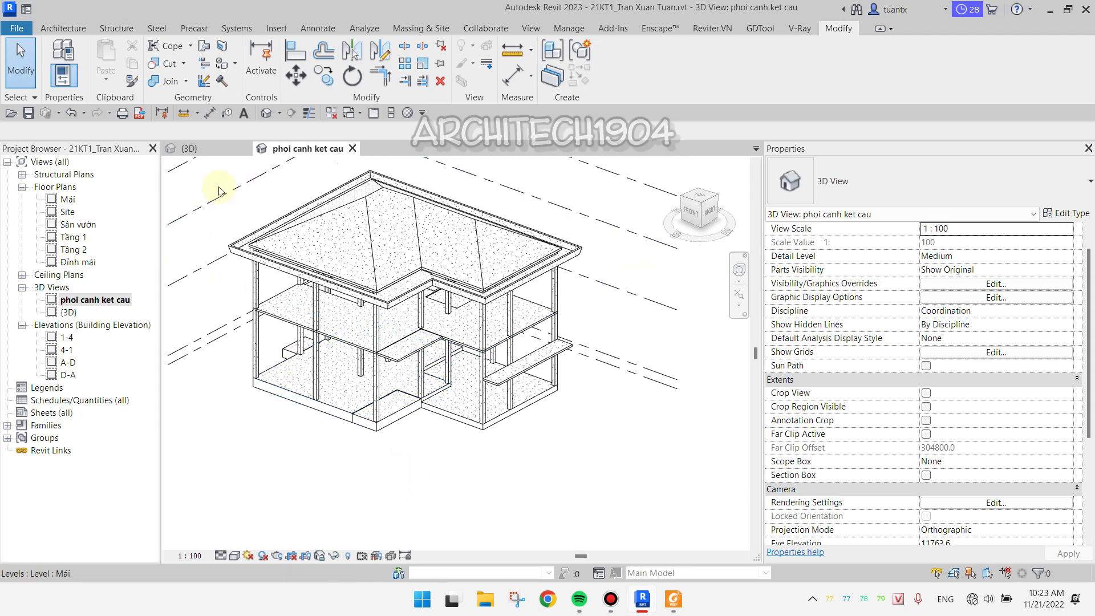
{"action": "left_click", "coordinate": [208, 149]}
Enable Section Box in the {3D} view's Properties
{"action": "scroll", "coordinate": [257, 251], "scroll_direction": "down", "scroll_amount": 2}
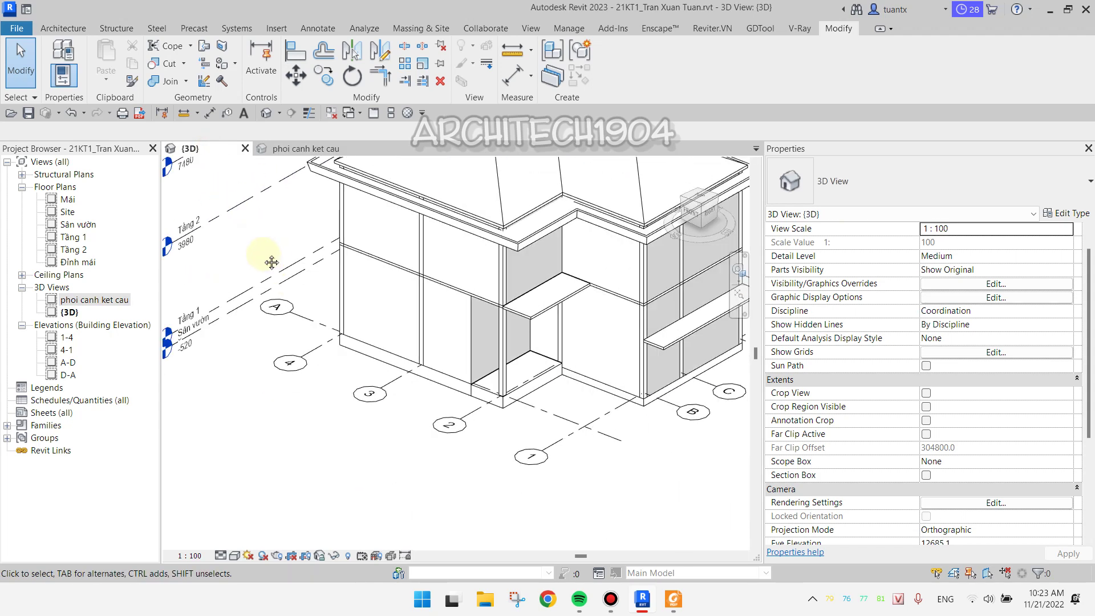
{"action": "scroll", "coordinate": [257, 301], "scroll_direction": "down", "scroll_amount": 2}
{"action": "middle_click_drag", "start_coordinate": [258, 301], "coordinate": [190, 317]}
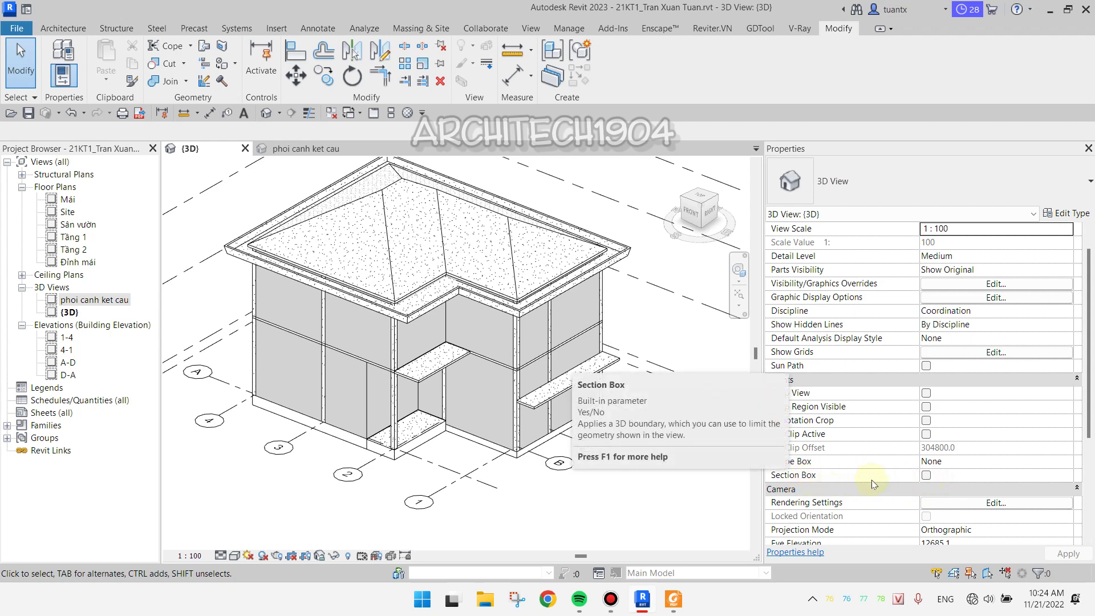
{"action": "left_click", "coordinate": [925, 476]}
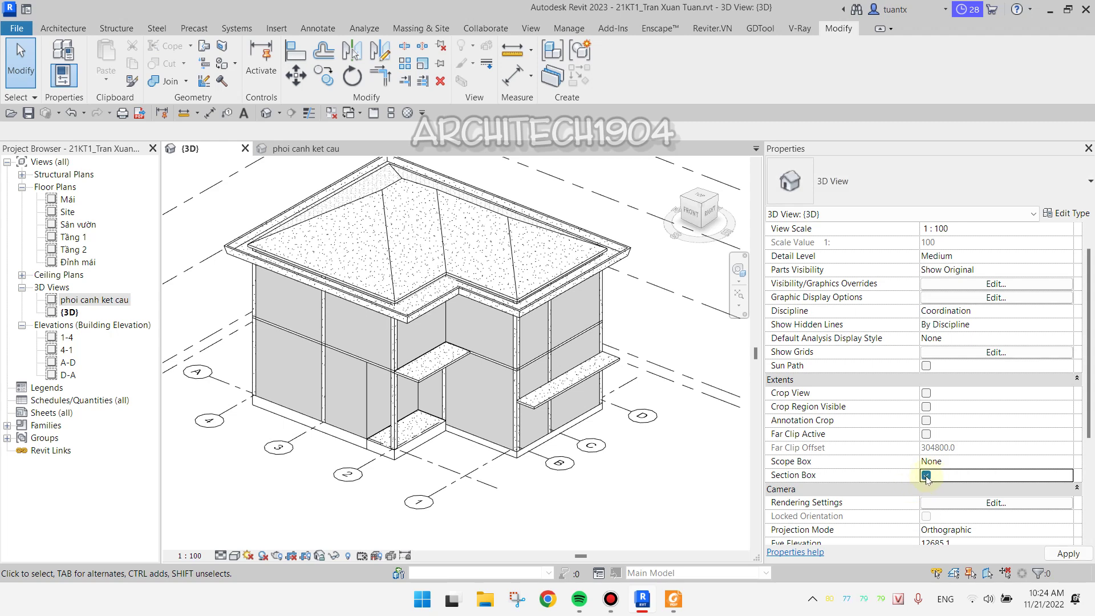
Select the section box and frame the whole house and gridlines inside it
{"action": "scroll", "coordinate": [654, 465], "scroll_direction": "down", "scroll_amount": 5}
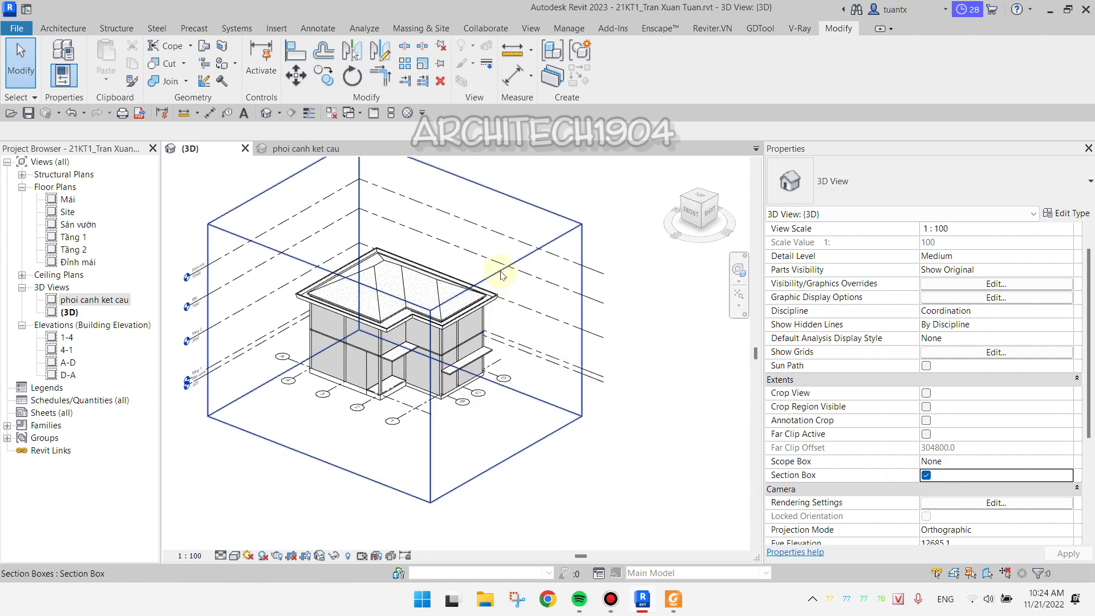
{"action": "left_click", "coordinate": [501, 275]}
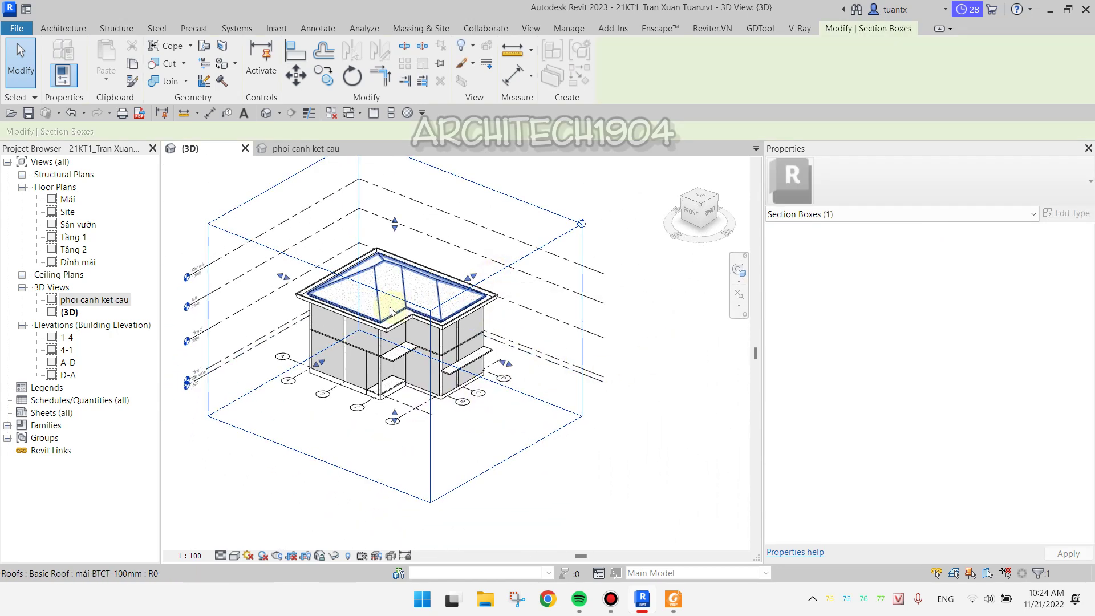
{"action": "mouse_move", "coordinate": [541, 244]}
{"action": "middle_mouse_down"}
{"action": "mouse_move", "coordinate": [538, 284]}
{"action": "mouse_move", "coordinate": [550, 222]}
{"action": "middle_mouse_up"}
{"action": "scroll", "coordinate": [538, 283], "scroll_direction": "up", "scroll_amount": 1}
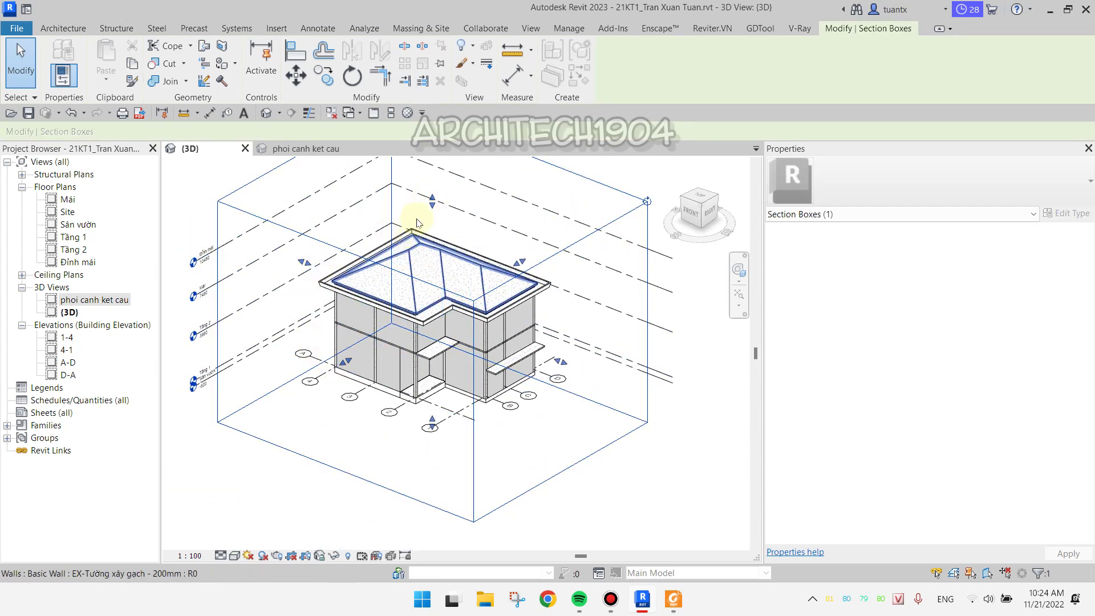
{"action": "scroll", "coordinate": [432, 202], "scroll_direction": "up", "scroll_amount": 3}
{"action": "scroll", "coordinate": [428, 200], "scroll_direction": "up", "scroll_amount": 3}
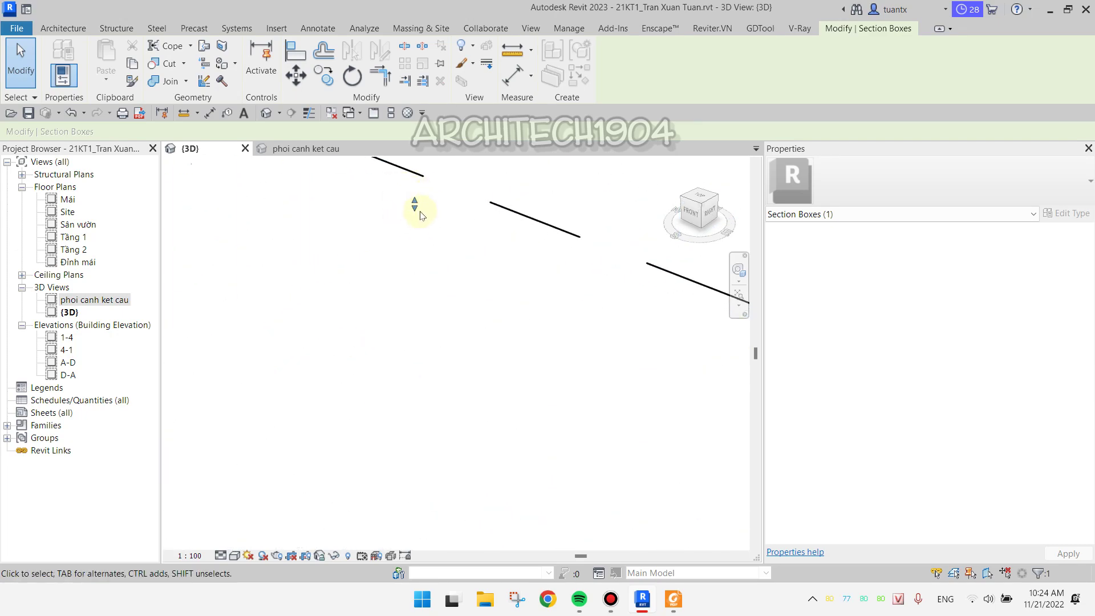
{"action": "scroll", "coordinate": [419, 215], "scroll_direction": "down", "scroll_amount": 3}
{"action": "scroll", "coordinate": [416, 252], "scroll_direction": "down", "scroll_amount": 3}
{"action": "middle_click_drag", "start_coordinate": [392, 228], "coordinate": [389, 277]}
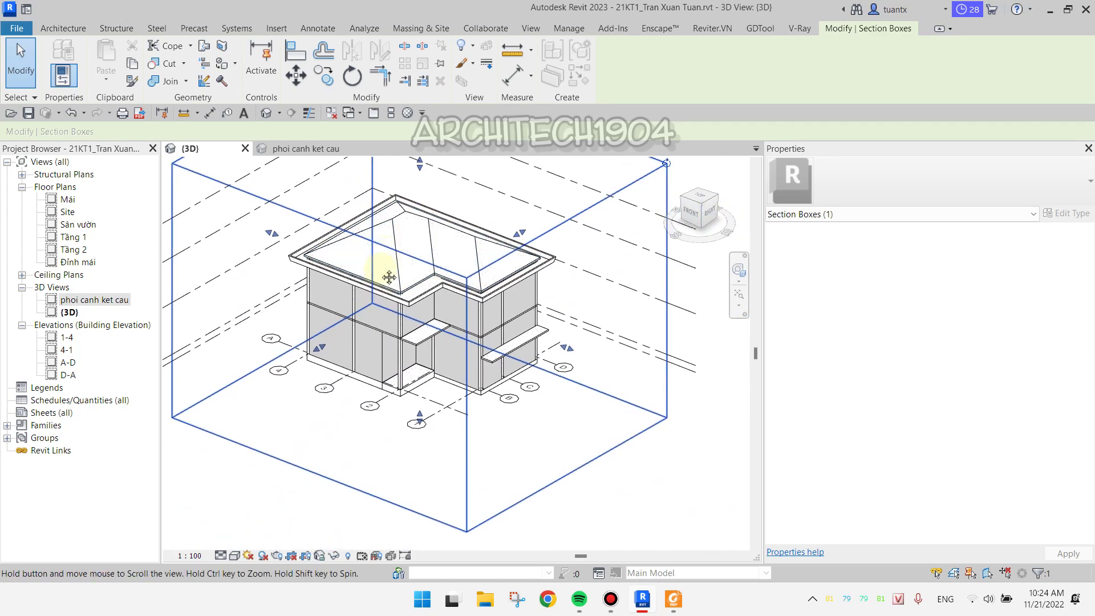
{"action": "scroll", "coordinate": [305, 378], "scroll_direction": "up", "scroll_amount": 3}
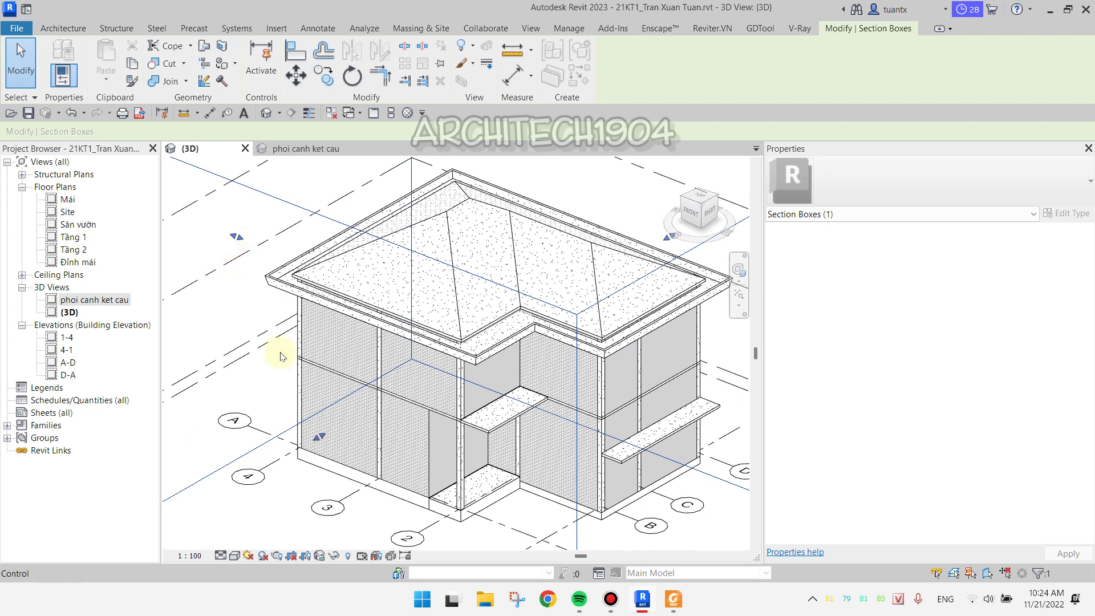
{"action": "scroll", "coordinate": [319, 441], "scroll_direction": "up", "scroll_amount": 1}
{"action": "scroll", "coordinate": [320, 438], "scroll_direction": "up", "scroll_amount": 3}
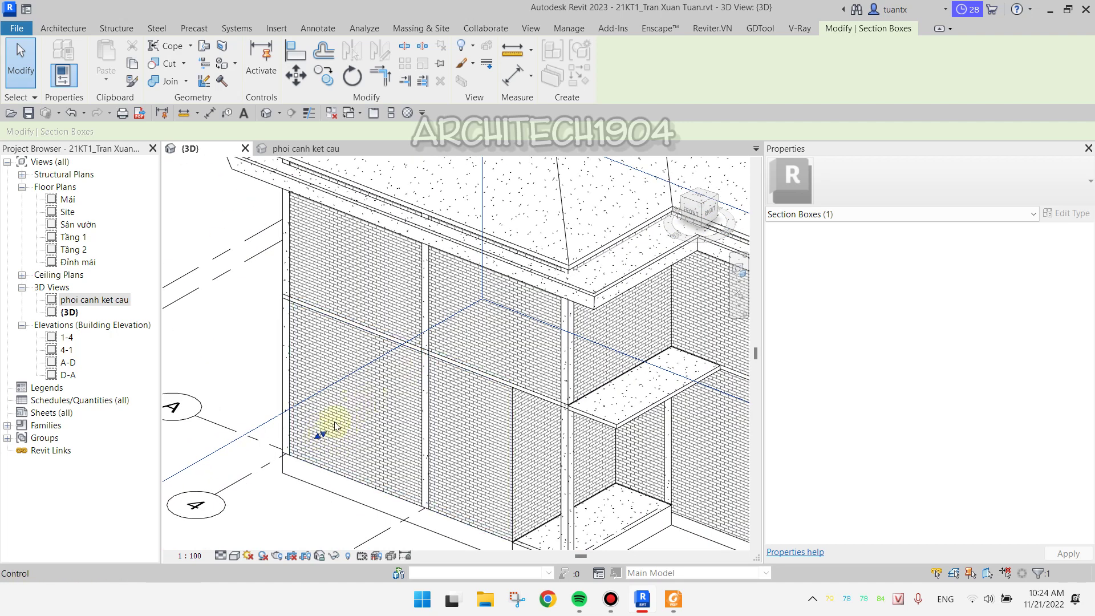
{"action": "scroll", "coordinate": [365, 405], "scroll_direction": "down", "scroll_amount": 3}
{"action": "scroll", "coordinate": [323, 386], "scroll_direction": "down", "scroll_amount": 2}
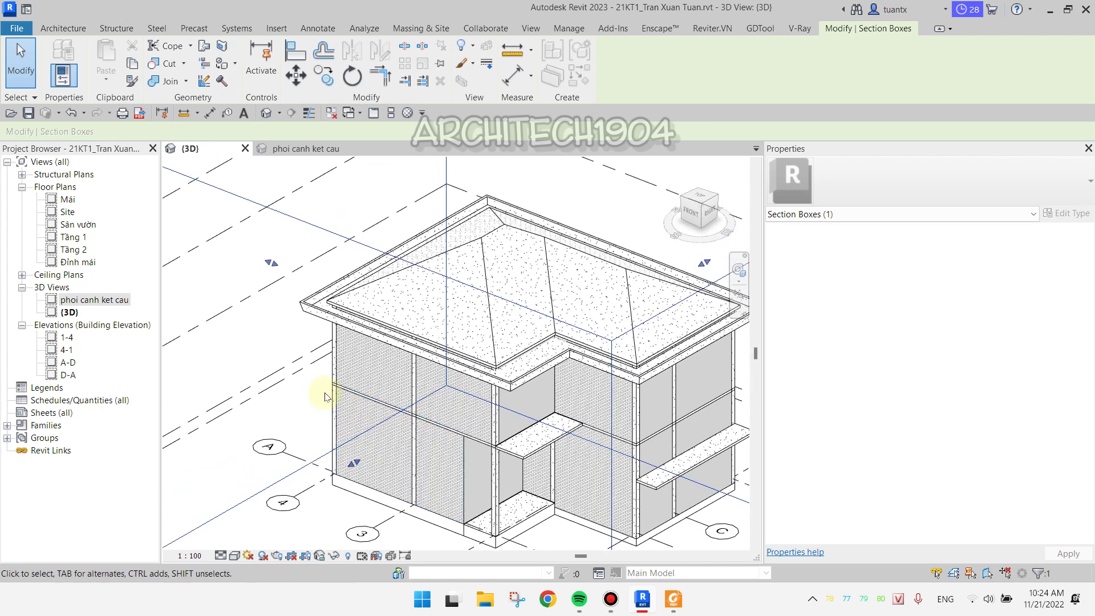
{"action": "scroll", "coordinate": [489, 379], "scroll_direction": "down", "scroll_amount": 1}
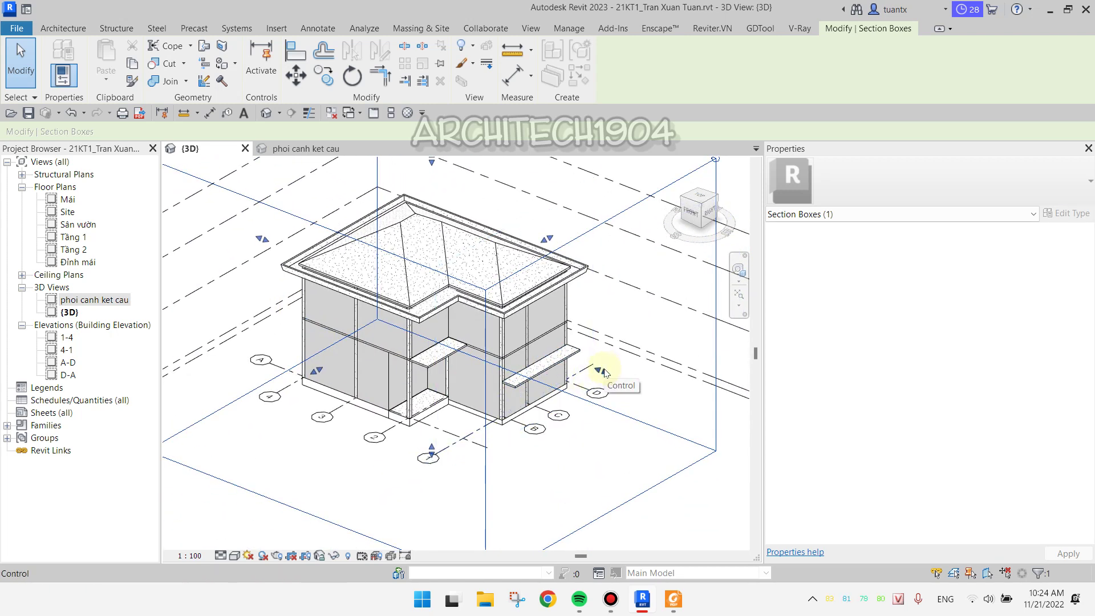
Drag section box faces inward to cut away one corner of the house
{"action": "left_click_drag", "start_coordinate": [603, 374], "coordinate": [489, 334]}
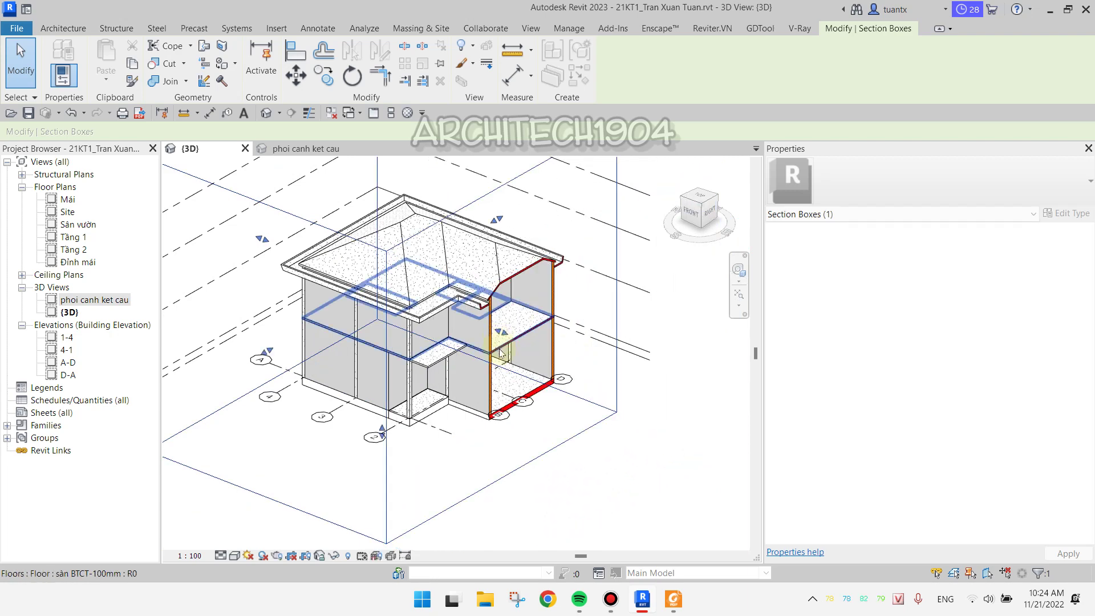
{"action": "scroll", "coordinate": [502, 365], "scroll_direction": "up", "scroll_amount": 3}
{"action": "middle_click_drag", "start_coordinate": [507, 388], "coordinate": [532, 460]}
{"action": "scroll", "coordinate": [479, 344], "scroll_direction": "down", "scroll_amount": 1}
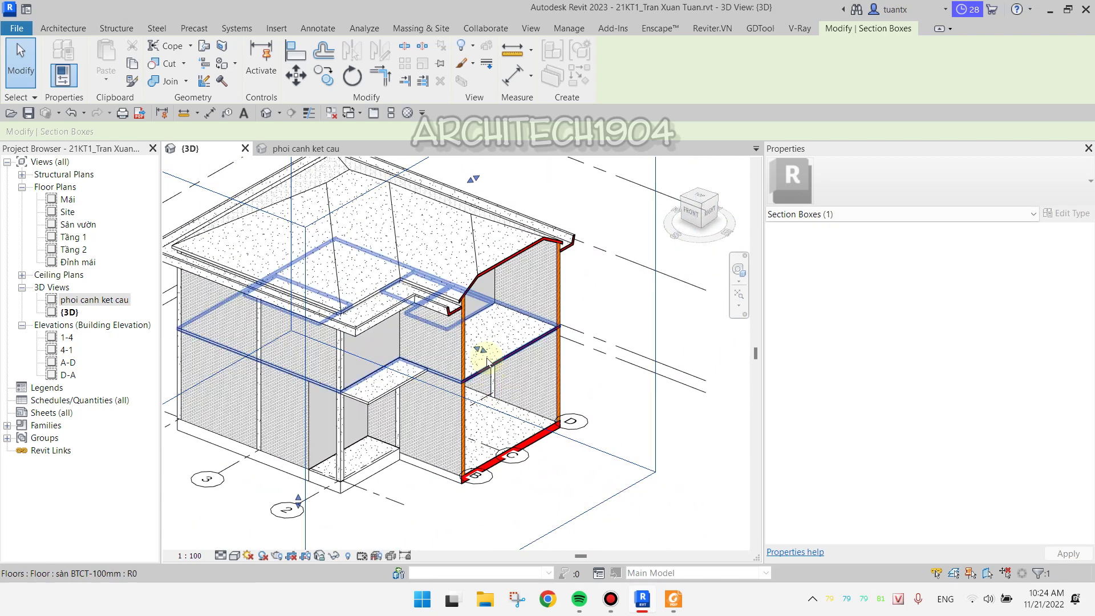
{"action": "left_click_drag", "start_coordinate": [479, 346], "coordinate": [427, 336]}
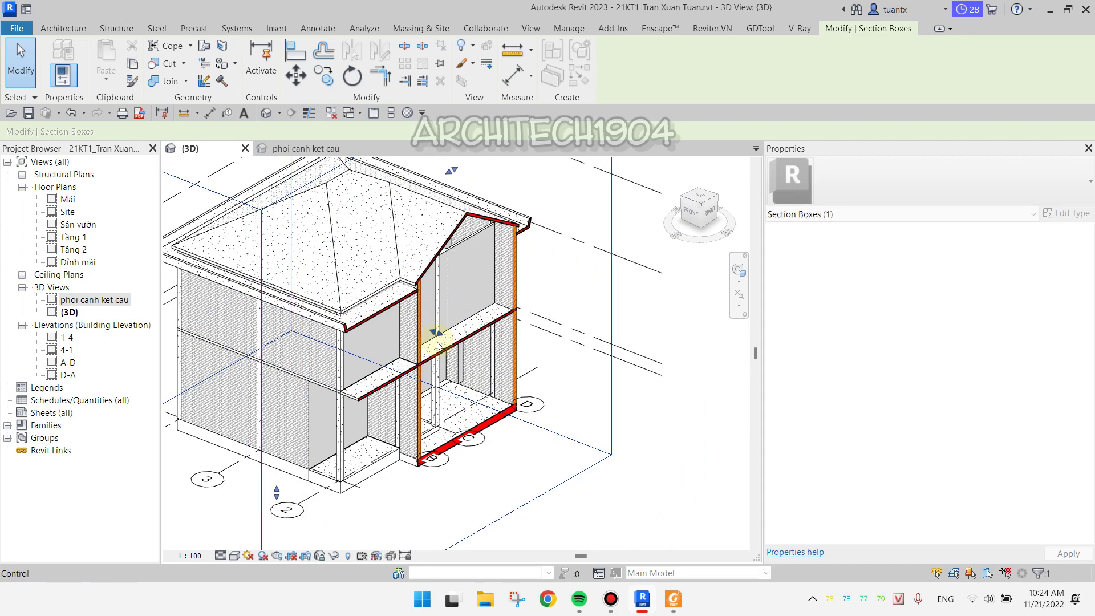
{"action": "scroll", "coordinate": [427, 337], "scroll_direction": "up", "scroll_amount": 3}
{"action": "middle_click_drag", "start_coordinate": [433, 325], "coordinate": [573, 408]}
{"action": "scroll", "coordinate": [573, 408], "scroll_direction": "down", "scroll_amount": 5}
{"action": "scroll", "coordinate": [509, 395], "scroll_direction": "down", "scroll_amount": 2}
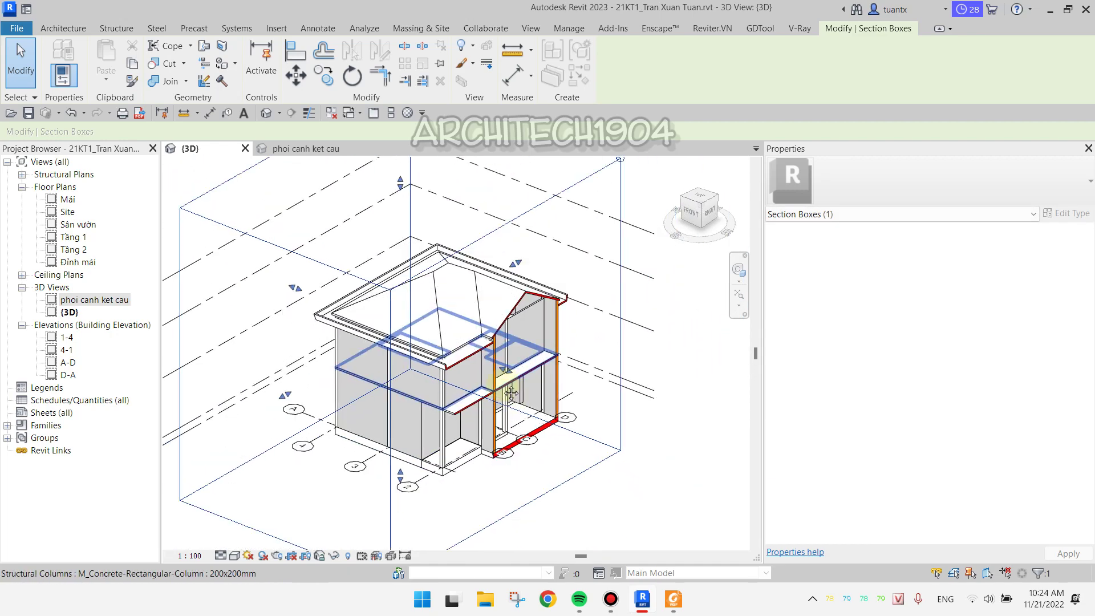
Push the box's left face deeper into the house and orbit to inspect the cut
{"action": "left_click_drag", "start_coordinate": [288, 388], "coordinate": [392, 352]}
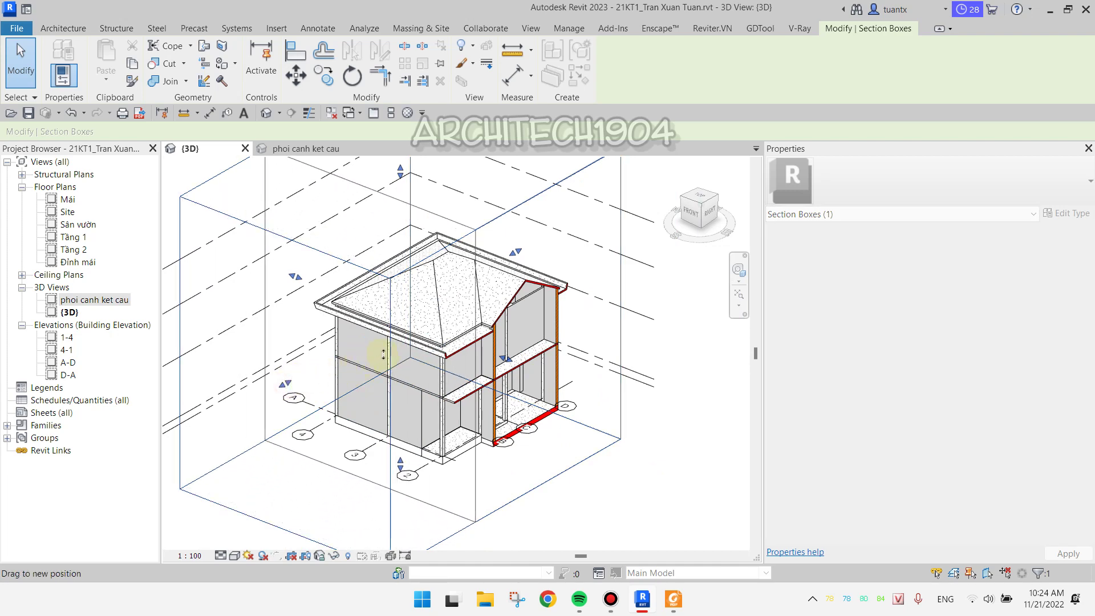
{"action": "scroll", "coordinate": [392, 352], "scroll_direction": "up", "scroll_amount": 2}
{"action": "scroll", "coordinate": [388, 348], "scroll_direction": "up", "scroll_amount": 2}
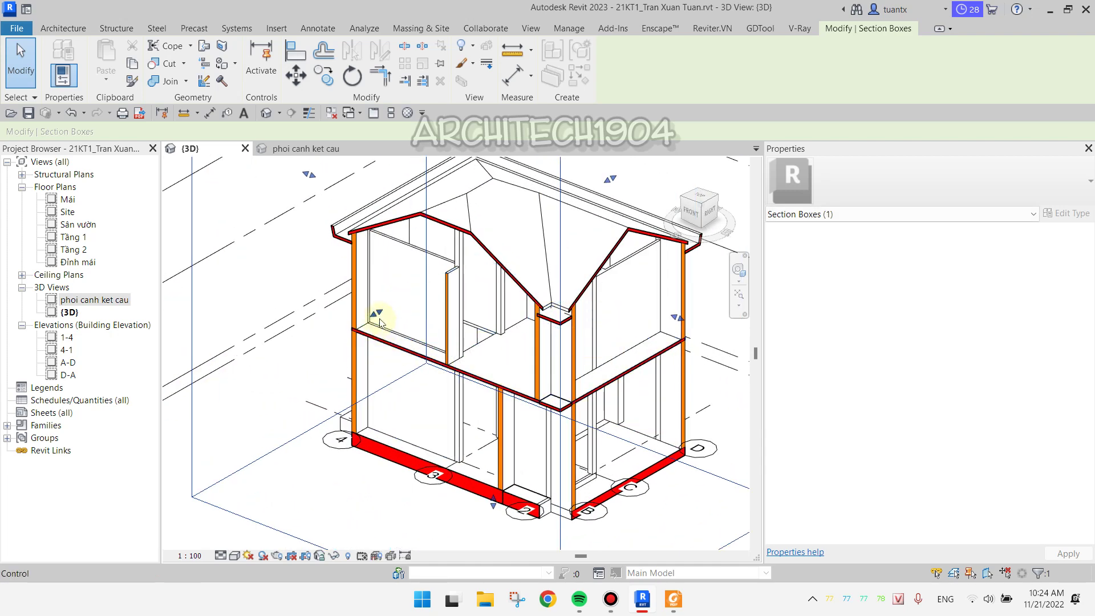
{"action": "left_click_drag", "start_coordinate": [354, 331], "coordinate": [360, 330]}
{"action": "scroll", "coordinate": [597, 465], "scroll_direction": "down", "scroll_amount": 2}
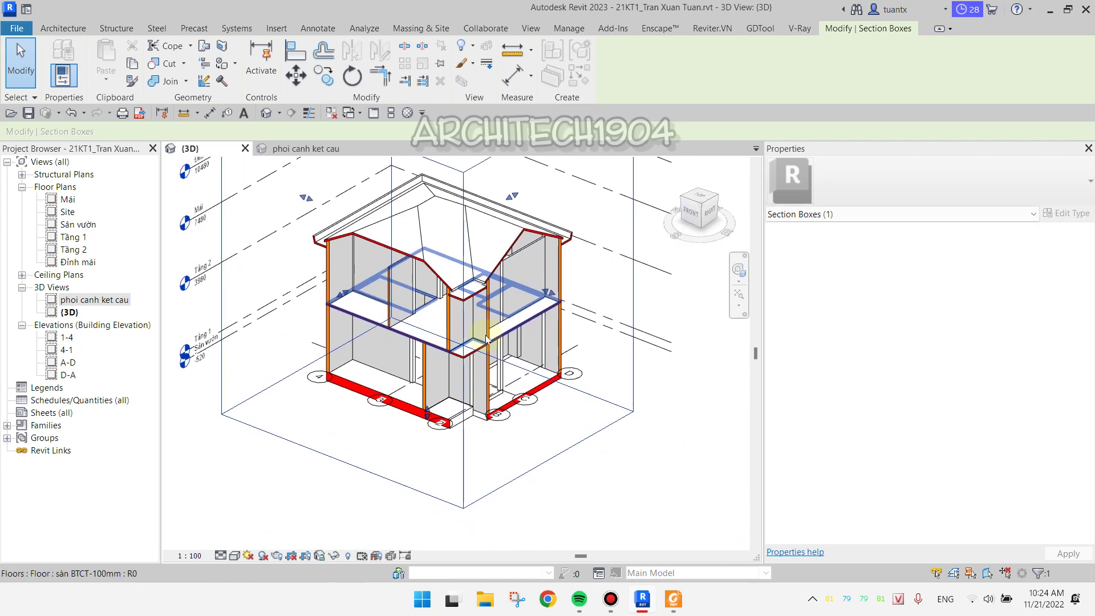
{"action": "scroll", "coordinate": [597, 465], "scroll_direction": "down", "scroll_amount": 1}
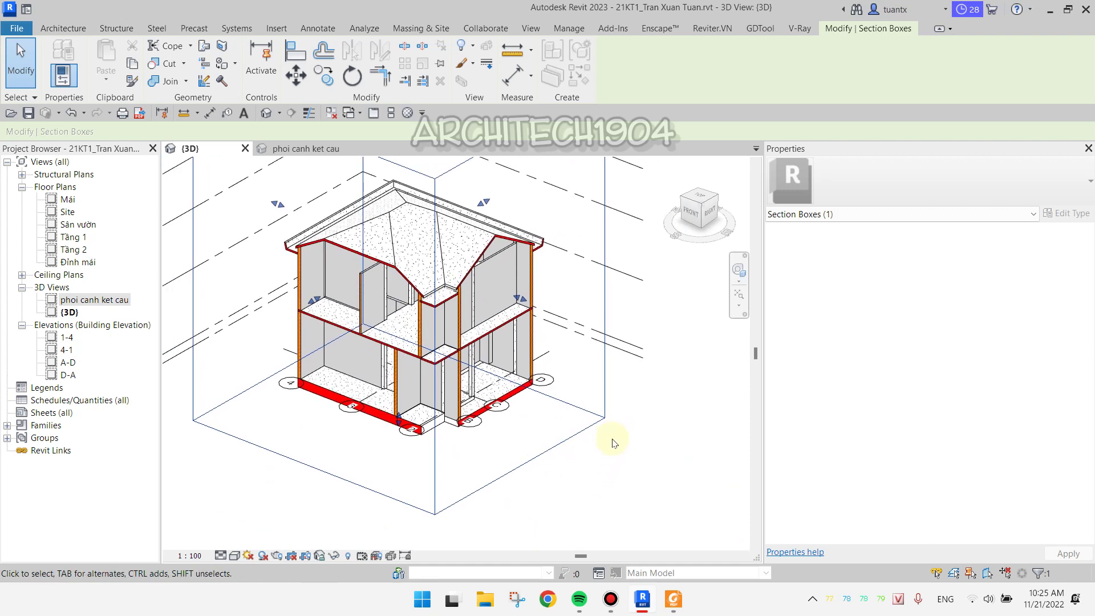
{"action": "middle_click_drag", "start_coordinate": [617, 444], "coordinate": [654, 417], "text": "shift"}
{"action": "left_click", "coordinate": [679, 409]}
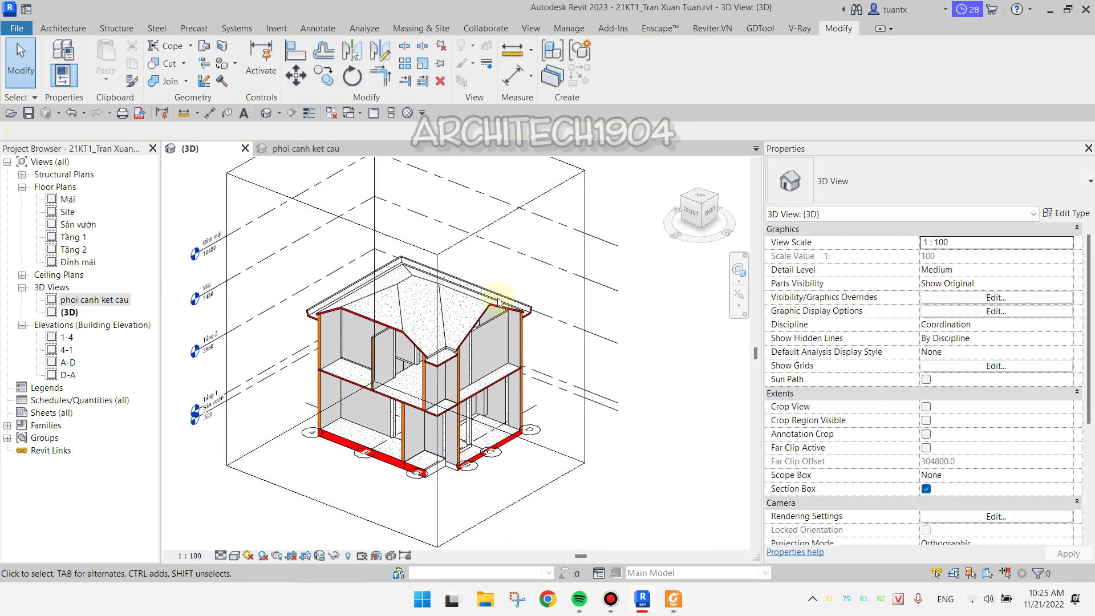
Lower the section box top to remove the roof and view the room layout from above
{"action": "middle_click_drag", "start_coordinate": [496, 297], "coordinate": [501, 257], "text": "shift"}
{"action": "scroll", "coordinate": [516, 242], "scroll_direction": "down", "scroll_amount": 1}
{"action": "left_click", "coordinate": [516, 243]}
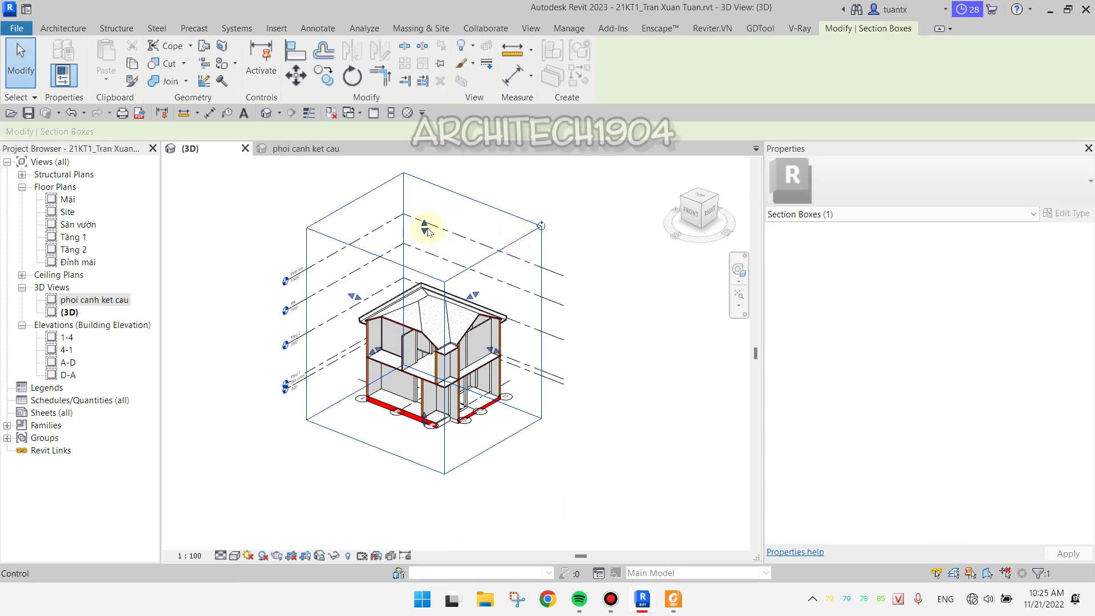
{"action": "left_click_drag", "start_coordinate": [423, 227], "coordinate": [419, 339]}
{"action": "scroll", "coordinate": [419, 339], "scroll_direction": "up", "scroll_amount": 4}
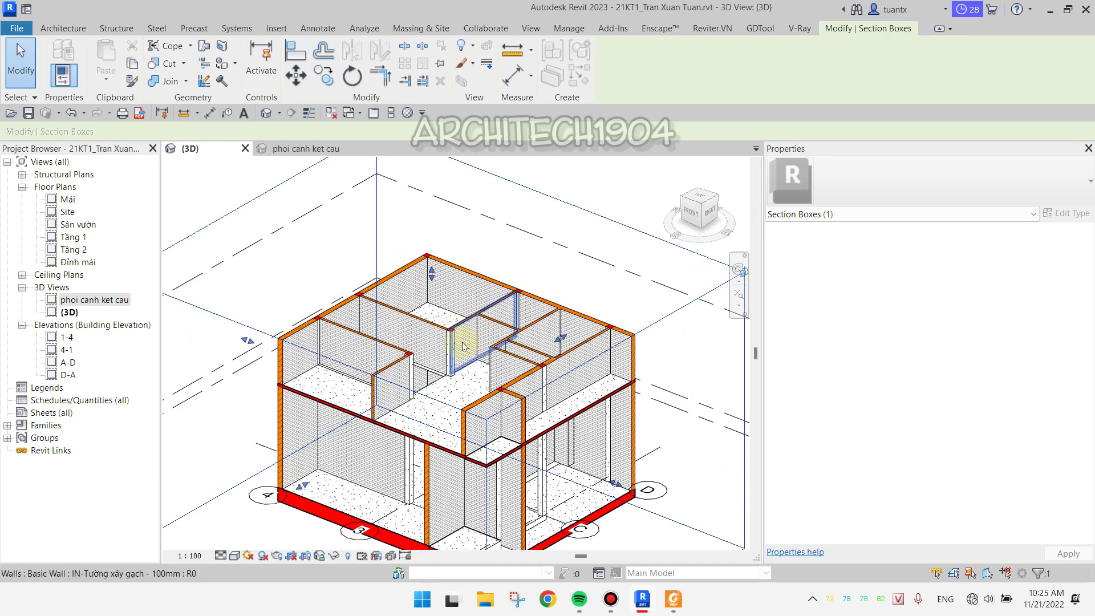
{"action": "middle_click_drag", "start_coordinate": [466, 349], "coordinate": [483, 306], "text": "shift"}
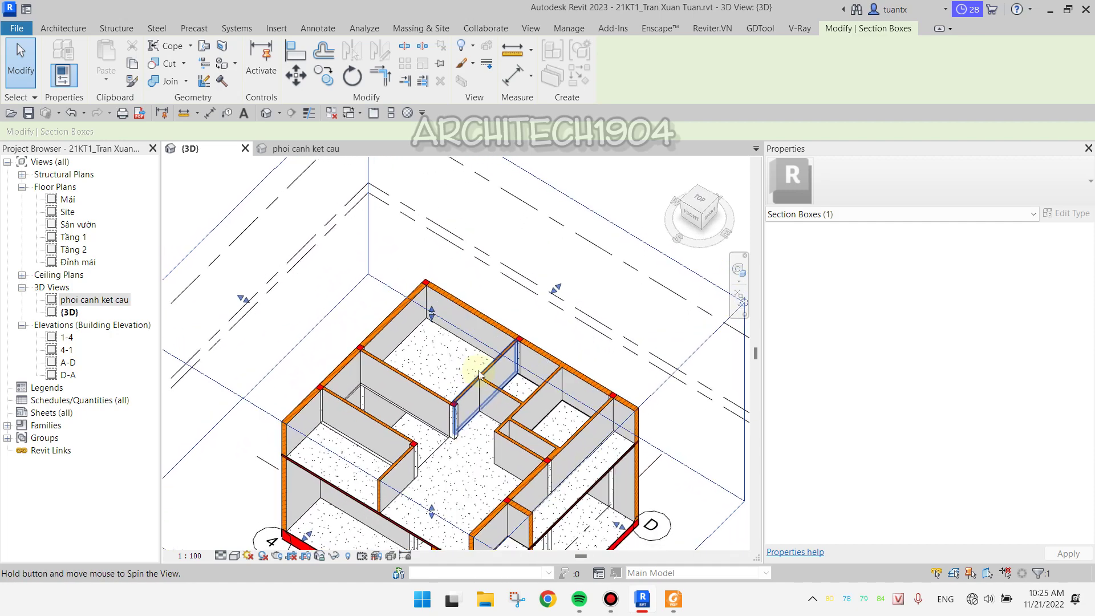
{"action": "scroll", "coordinate": [484, 306], "scroll_direction": "down", "scroll_amount": 3}
{"action": "middle_click_drag", "start_coordinate": [570, 388], "coordinate": [607, 352]}
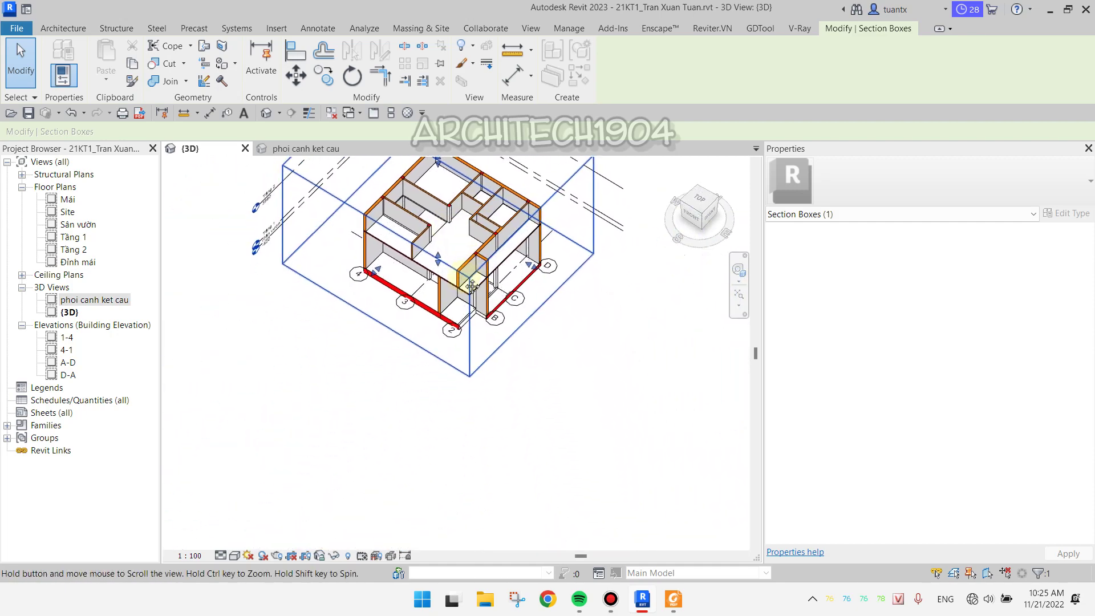
{"action": "left_click", "coordinate": [608, 350]}
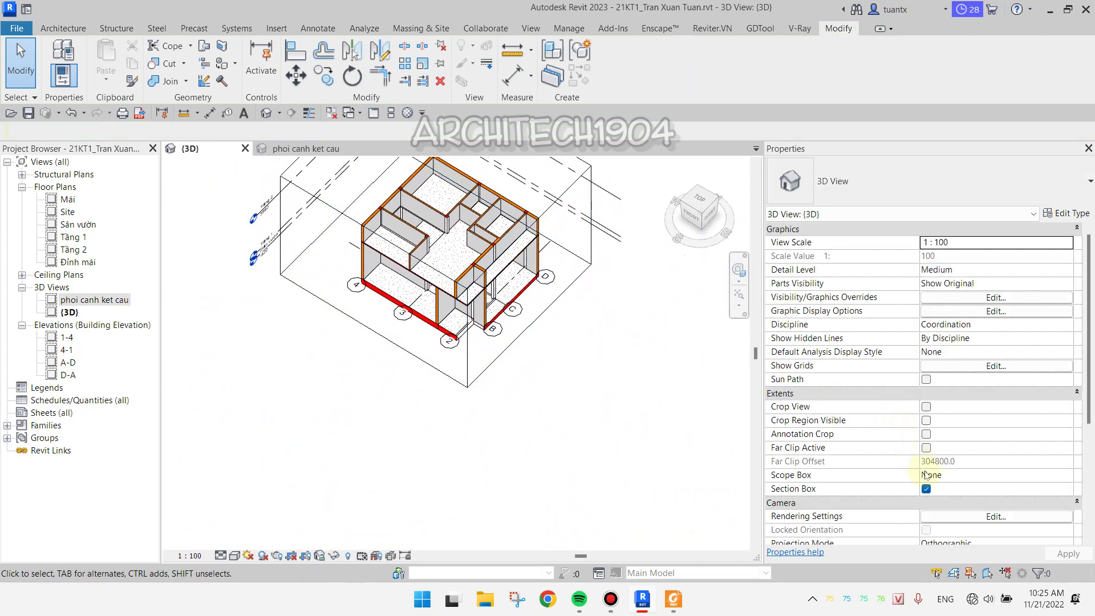
{"action": "scroll", "coordinate": [633, 439], "scroll_direction": "down", "scroll_amount": 2}
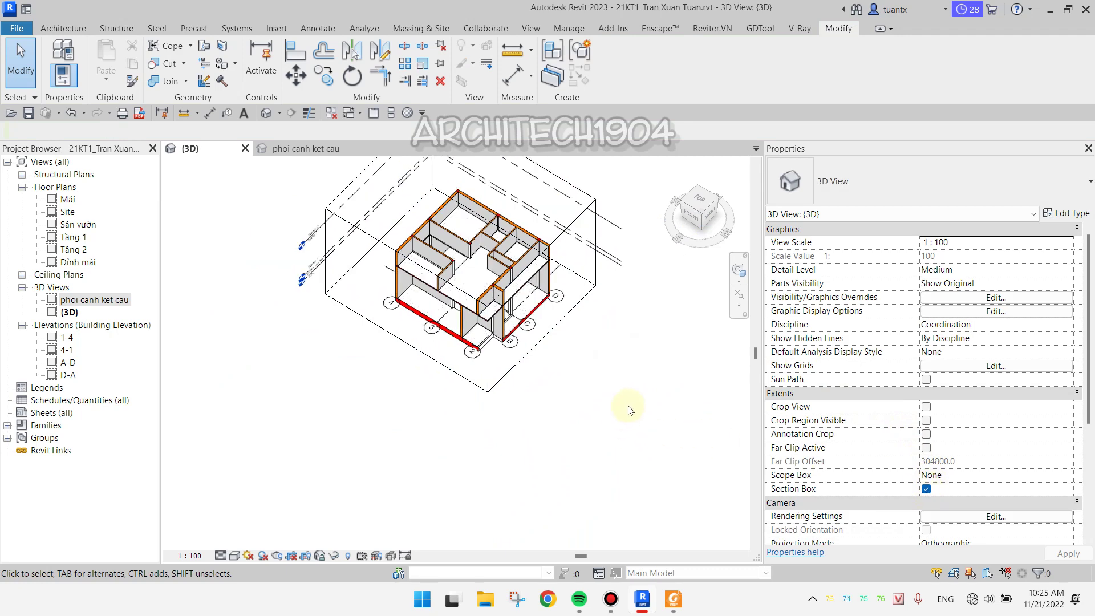
{"action": "scroll", "coordinate": [631, 408], "scroll_direction": "down", "scroll_amount": 2}
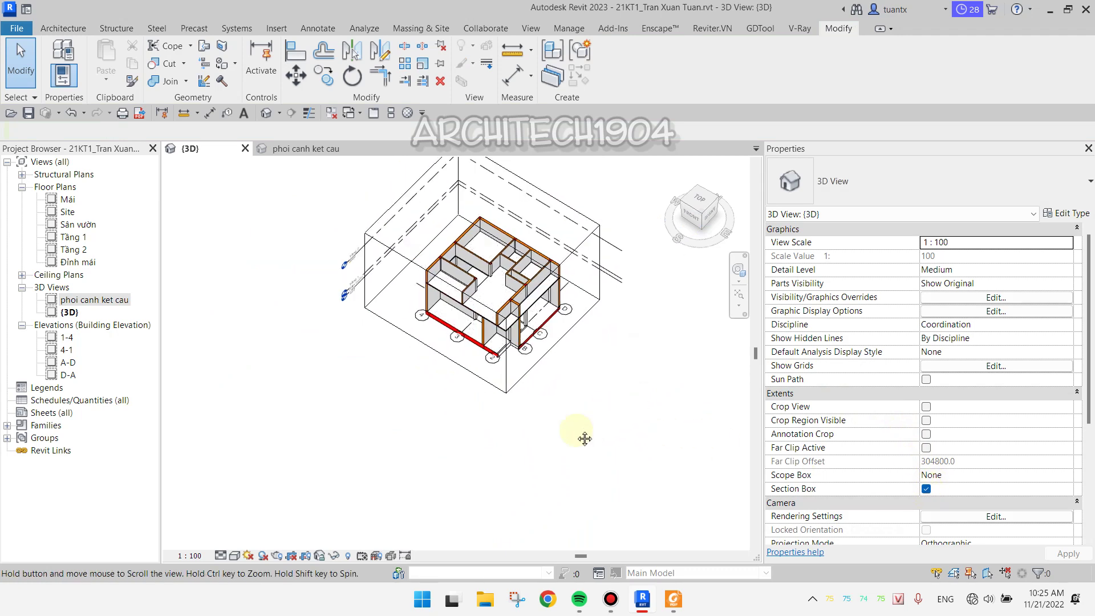
Toggle the section box off and on, undo a trial face resize, then switch it off
{"action": "left_click", "coordinate": [926, 489]}
{"action": "left_click", "coordinate": [663, 469]}
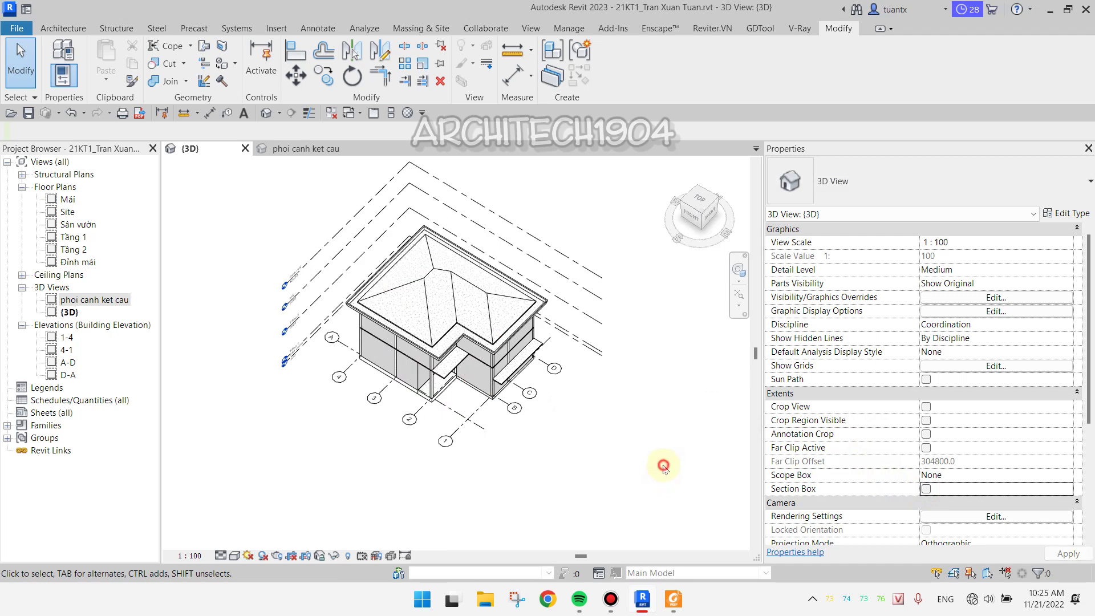
{"action": "scroll", "coordinate": [464, 399], "scroll_direction": "up", "scroll_amount": 2}
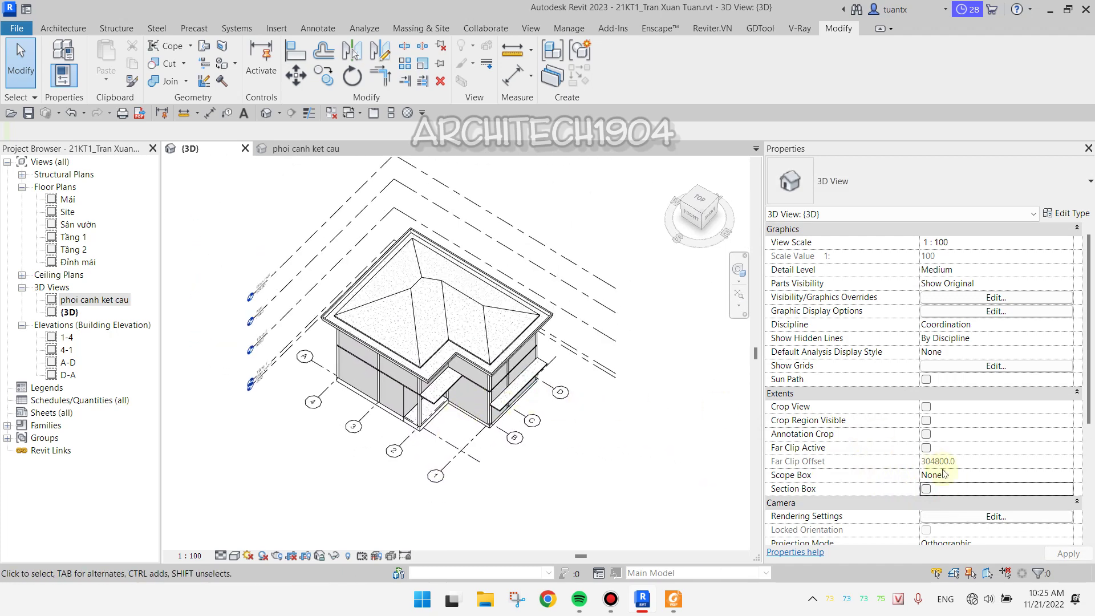
{"action": "left_click", "coordinate": [924, 490]}
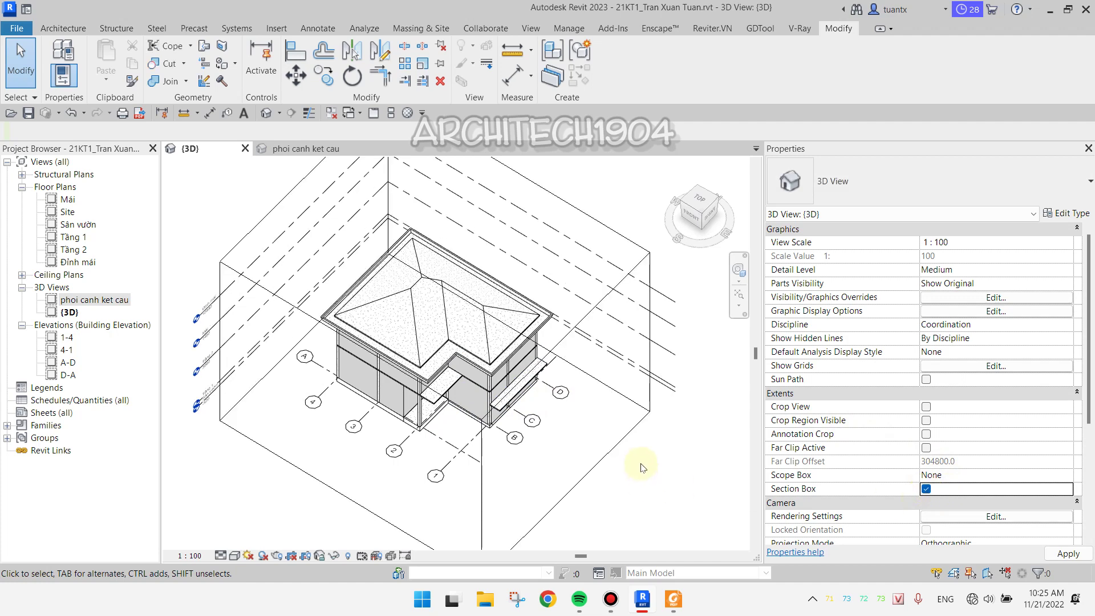
{"action": "left_click", "coordinate": [580, 406]}
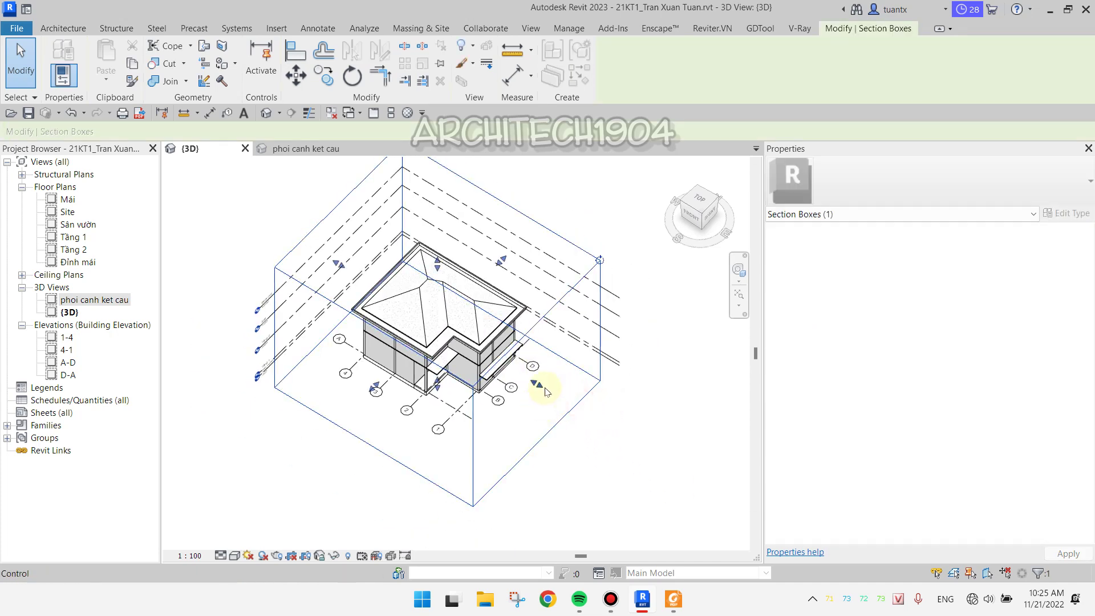
{"action": "left_click_drag", "start_coordinate": [545, 382], "coordinate": [474, 385]}
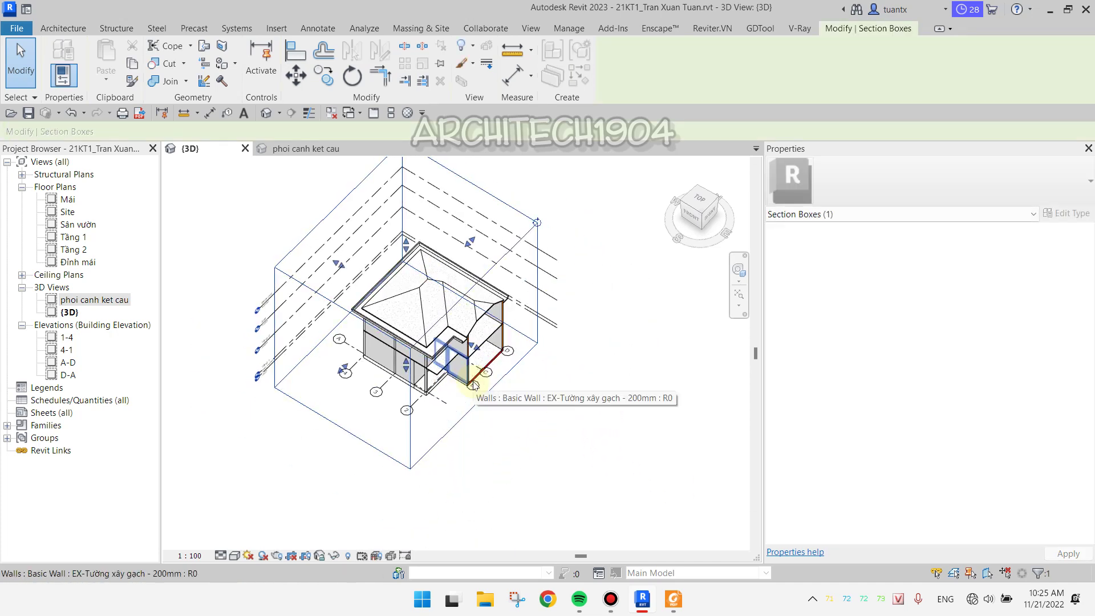
{"action": "key", "text": "ctrl+z"}
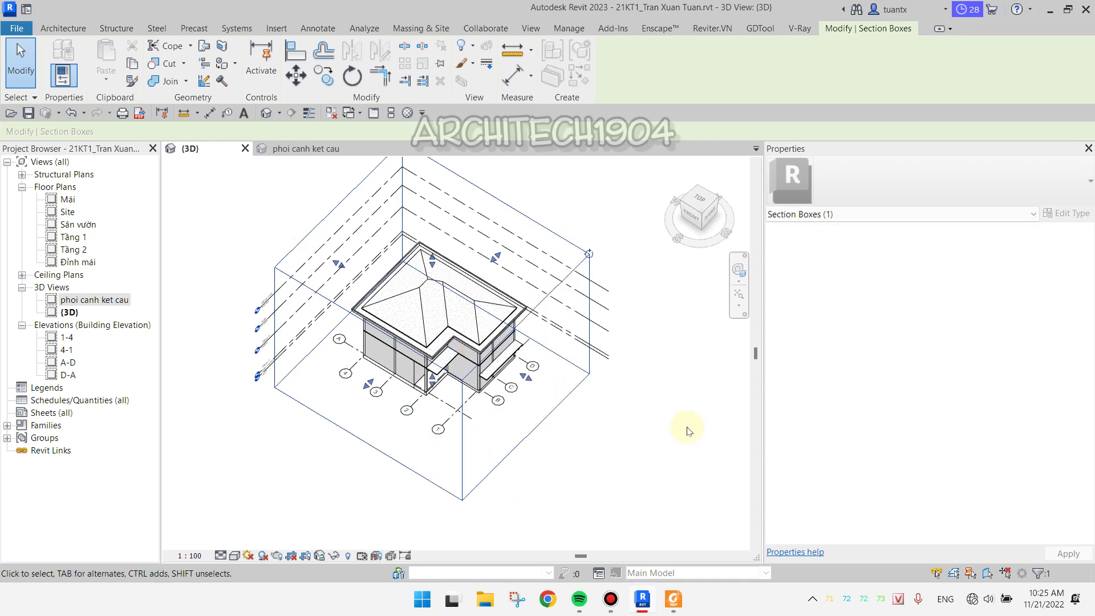
{"action": "key", "text": "Escape"}
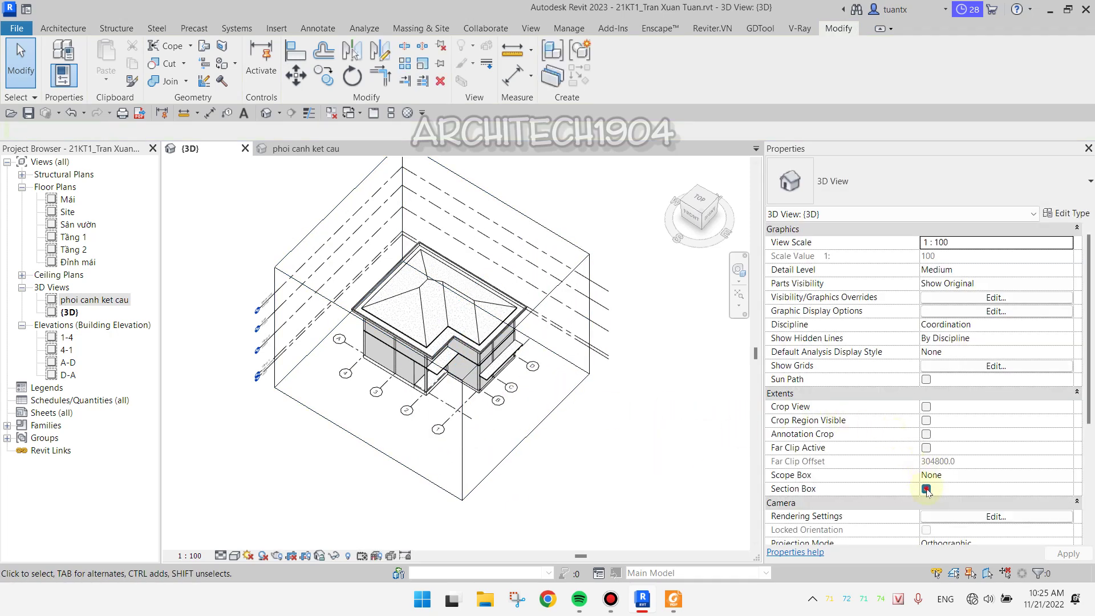
{"action": "left_click", "coordinate": [926, 489]}
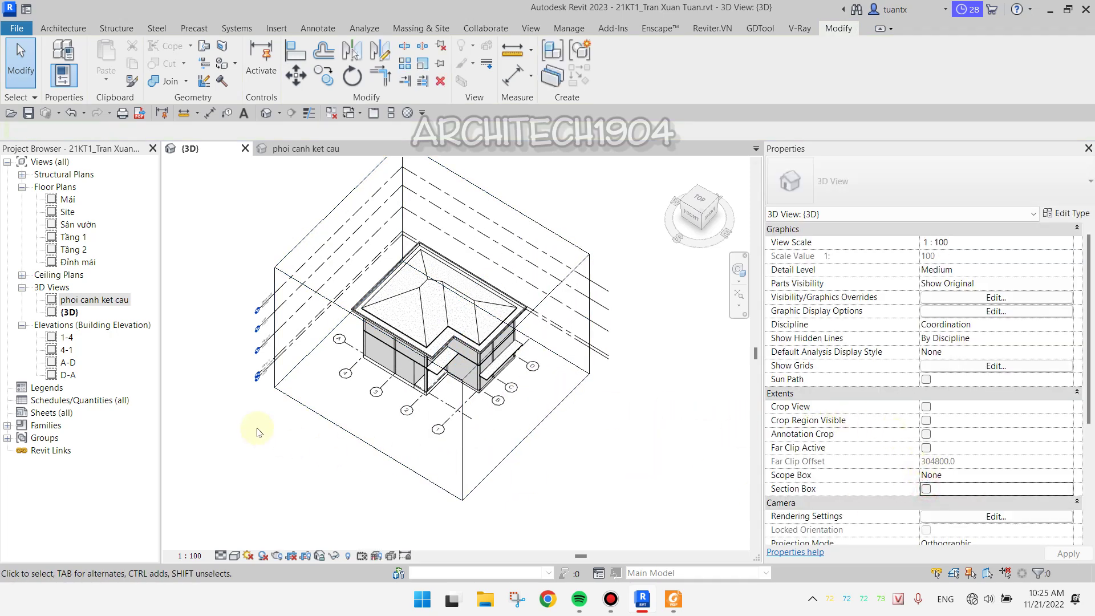
Duplicate the {3D} view and rename the copy 'phoi canh tang 1'
{"action": "right_click", "coordinate": [103, 305]}
{"action": "left_click", "coordinate": [67, 312]}
{"action": "right_click", "coordinate": [67, 313]}
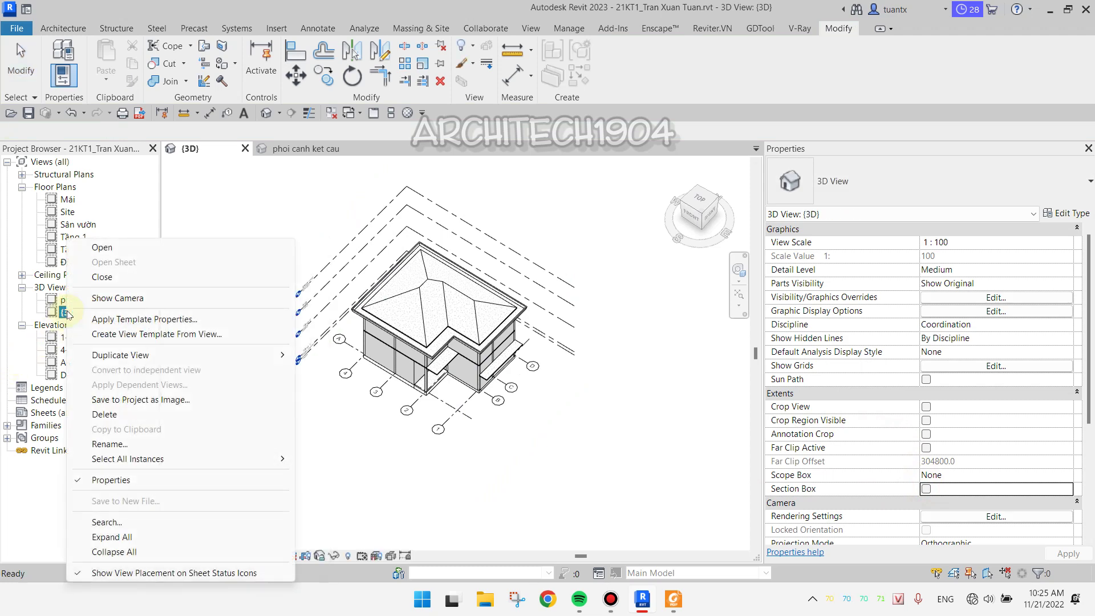
{"action": "left_click", "coordinate": [328, 360]}
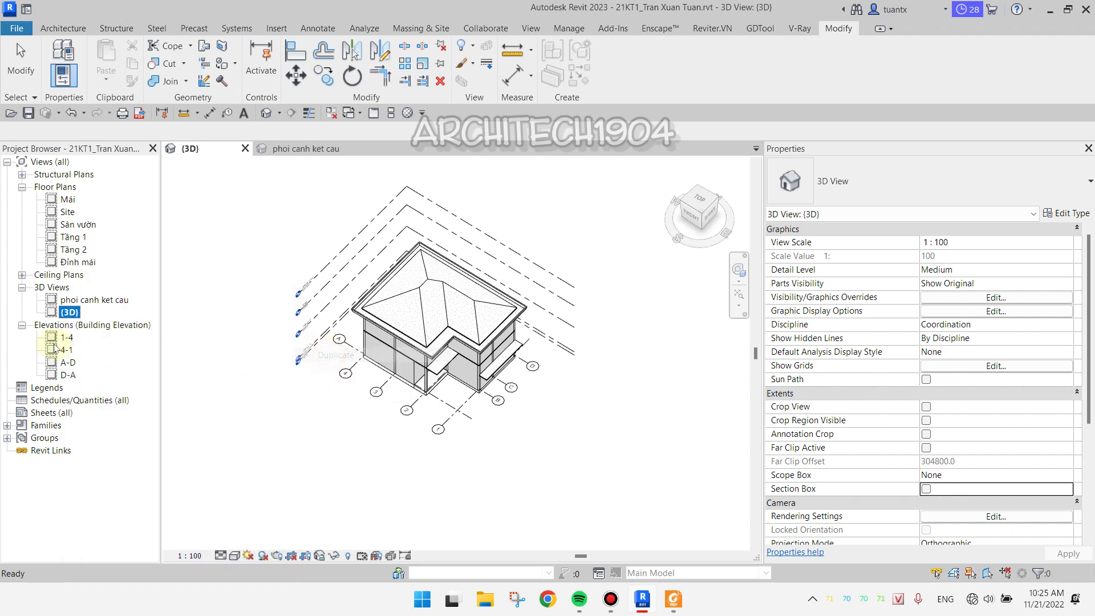
{"action": "right_click", "coordinate": [78, 327]}
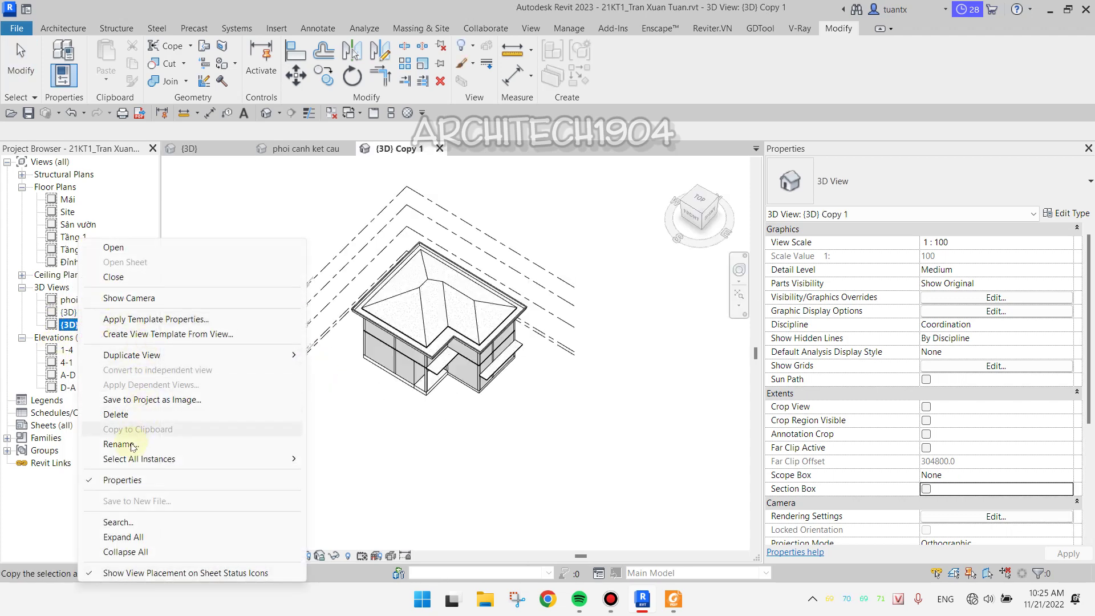
{"action": "left_click", "coordinate": [136, 441]}
{"action": "type", "text": "phoi canh tang 1"}
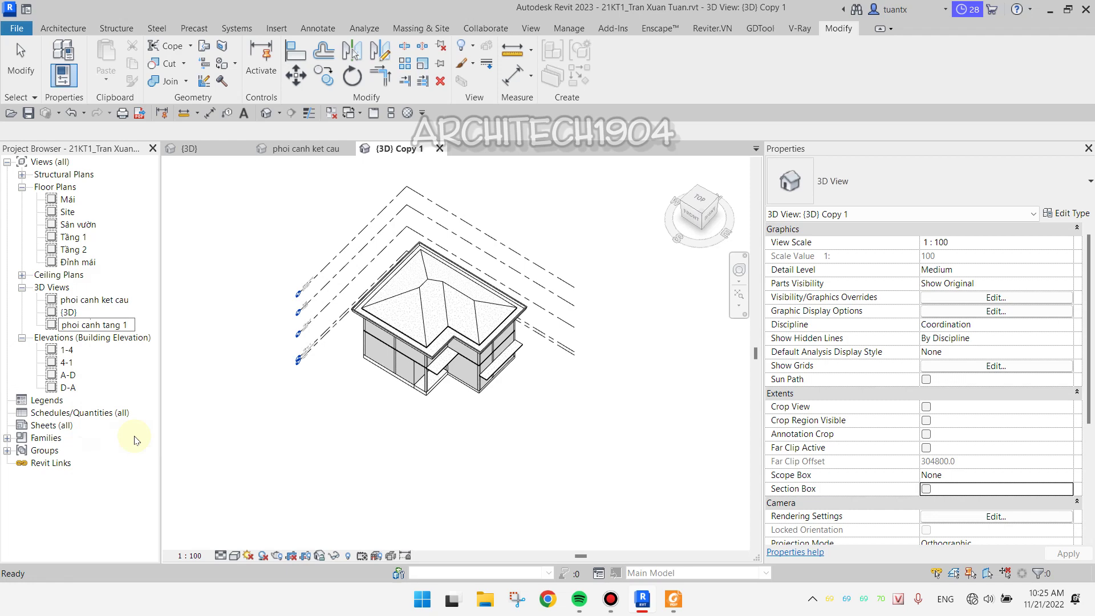
{"action": "key", "text": "Return"}
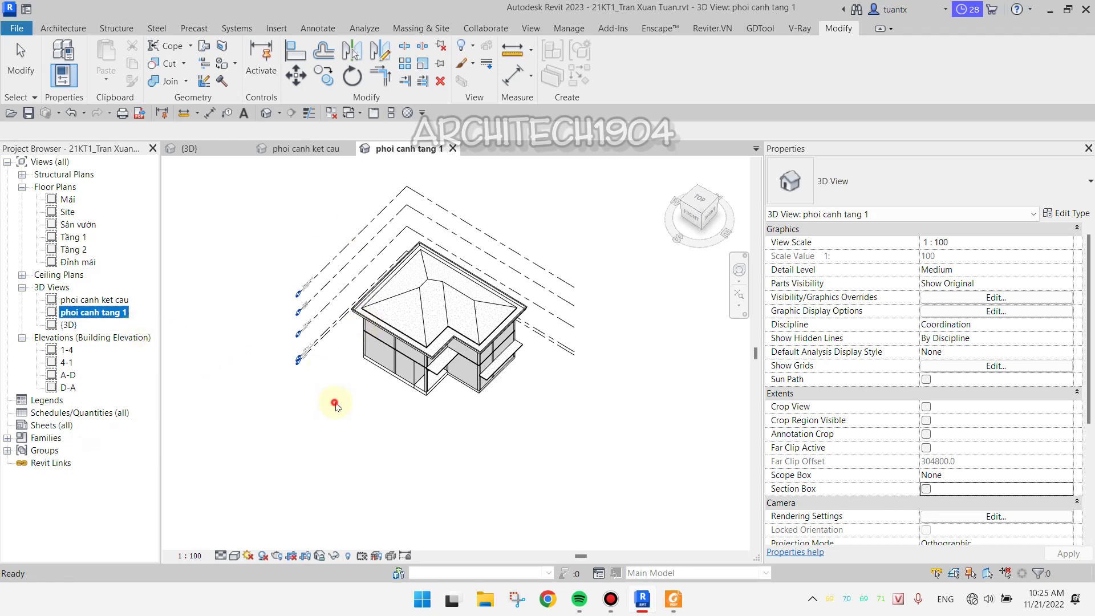
Lower the section box top below the upper floor and pull one side in toward the building
{"action": "left_click", "coordinate": [335, 404]}
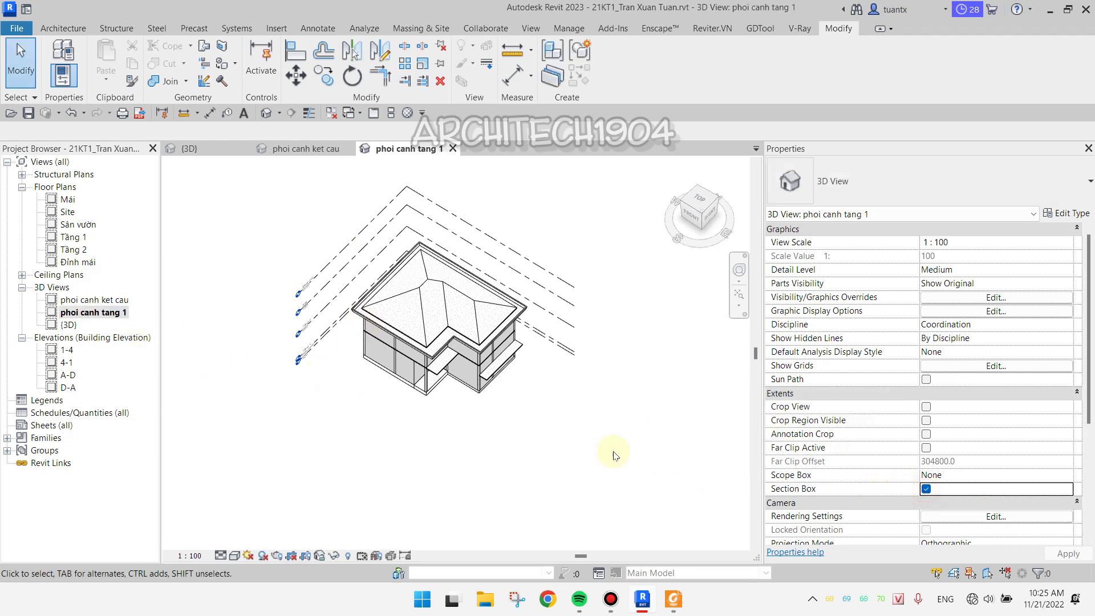
{"action": "scroll", "coordinate": [538, 336], "scroll_direction": "up", "scroll_amount": 2}
{"action": "scroll", "coordinate": [532, 300], "scroll_direction": "up", "scroll_amount": 2}
{"action": "left_click", "coordinate": [398, 274]}
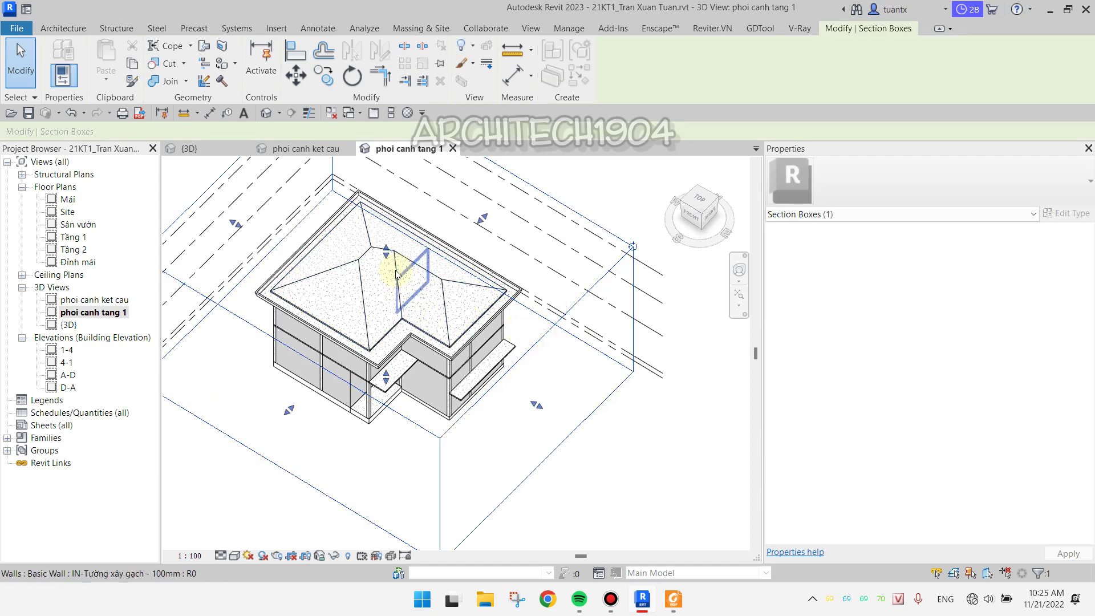
{"action": "left_click_drag", "start_coordinate": [386, 253], "coordinate": [393, 365]}
{"action": "scroll", "coordinate": [403, 358], "scroll_direction": "up", "scroll_amount": 3}
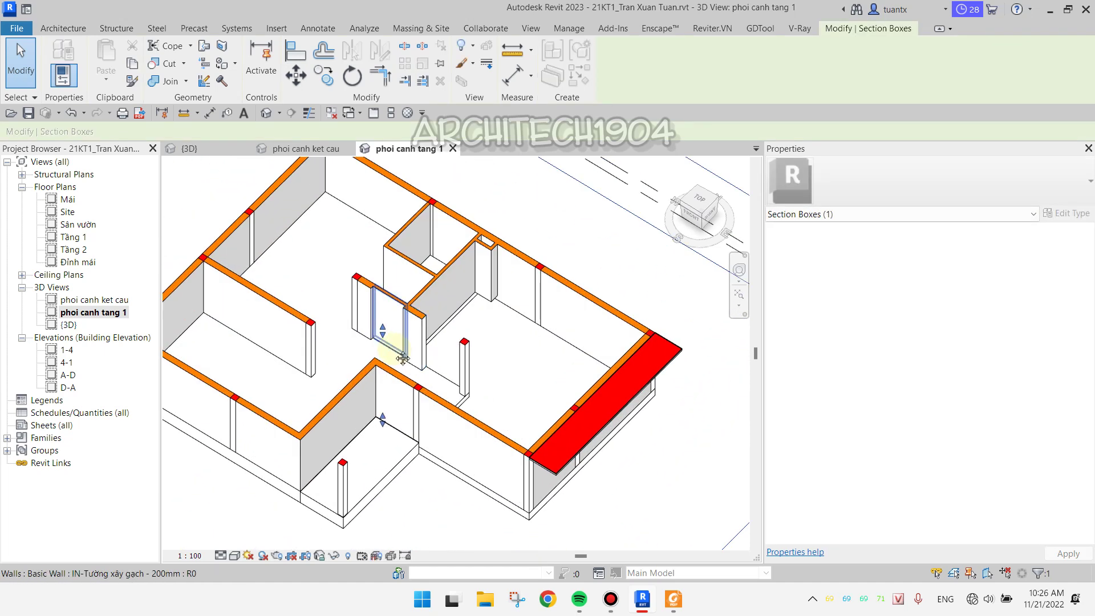
{"action": "scroll", "coordinate": [403, 358], "scroll_direction": "down", "scroll_amount": 2}
{"action": "scroll", "coordinate": [403, 359], "scroll_direction": "down", "scroll_amount": 2}
{"action": "scroll", "coordinate": [521, 386], "scroll_direction": "up", "scroll_amount": 1}
{"action": "scroll", "coordinate": [577, 406], "scroll_direction": "down", "scroll_amount": 2}
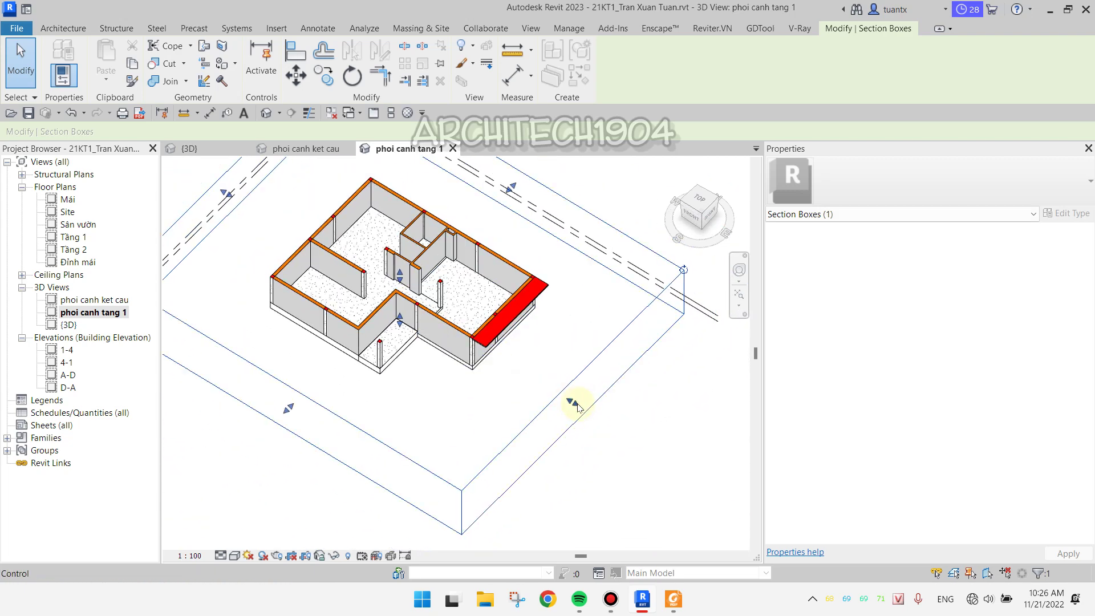
{"action": "scroll", "coordinate": [558, 379], "scroll_direction": "down", "scroll_amount": 2}
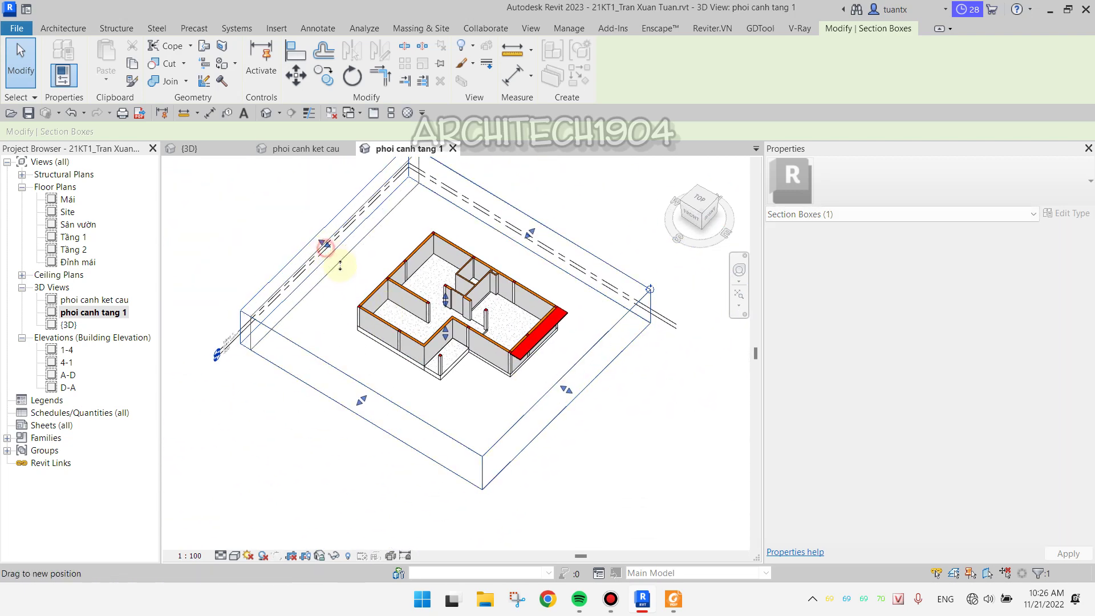
{"action": "left_click_drag", "start_coordinate": [340, 265], "coordinate": [361, 277]}
{"action": "left_click", "coordinate": [333, 480]}
Reselect the section box and orbit to view the trimmed ground floor from above
{"action": "scroll", "coordinate": [278, 383], "scroll_direction": "up", "scroll_amount": 2}
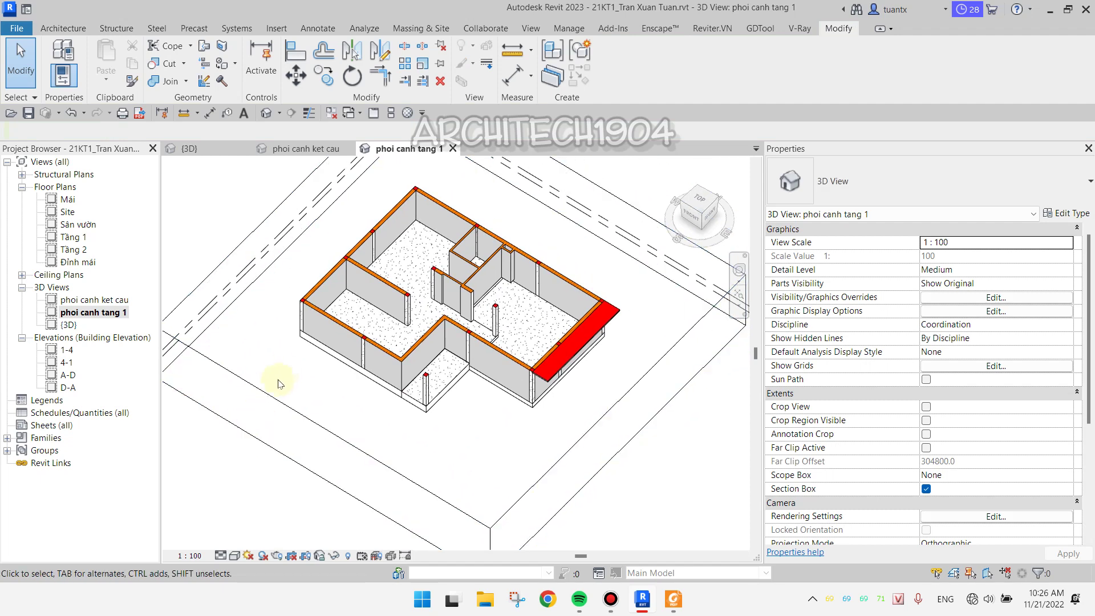
{"action": "scroll", "coordinate": [525, 319], "scroll_direction": "up", "scroll_amount": 2}
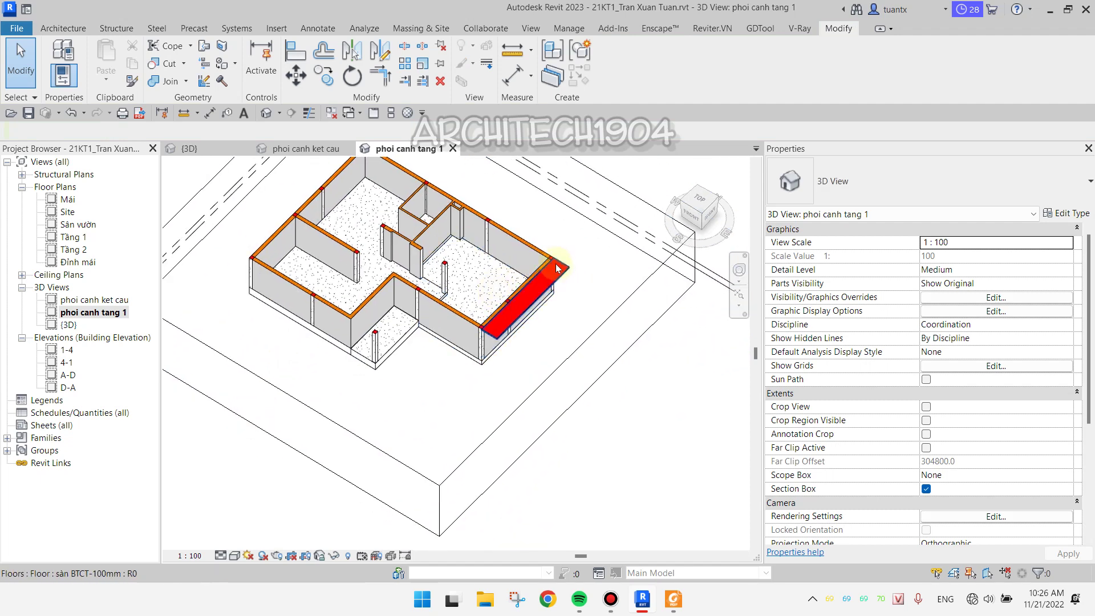
{"action": "scroll", "coordinate": [562, 259], "scroll_direction": "up", "scroll_amount": 2}
{"action": "scroll", "coordinate": [562, 259], "scroll_direction": "down", "scroll_amount": 3}
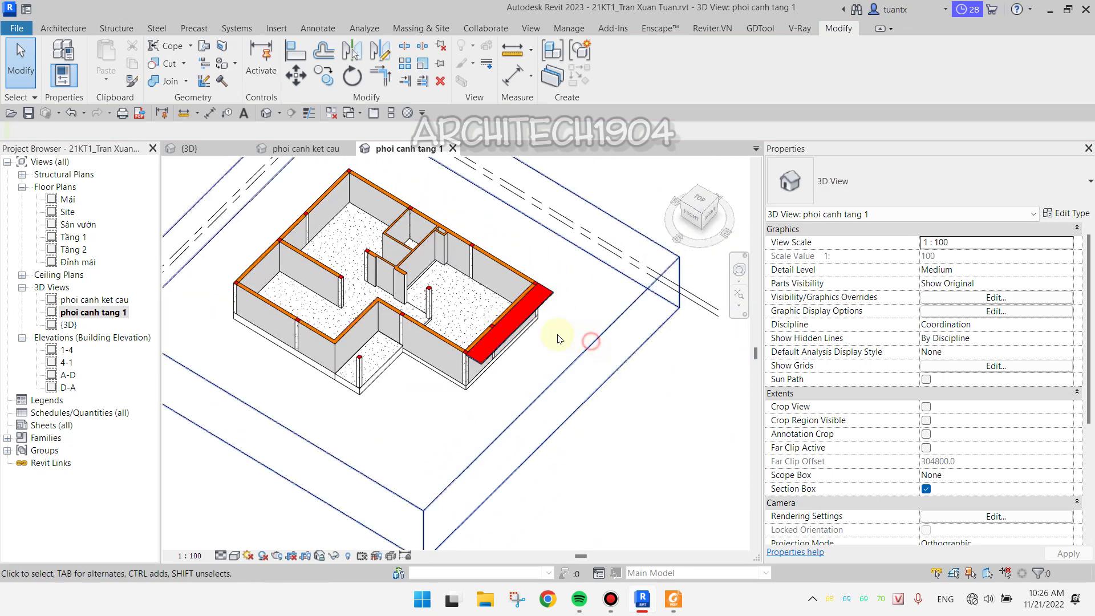
{"action": "left_click", "coordinate": [588, 341]}
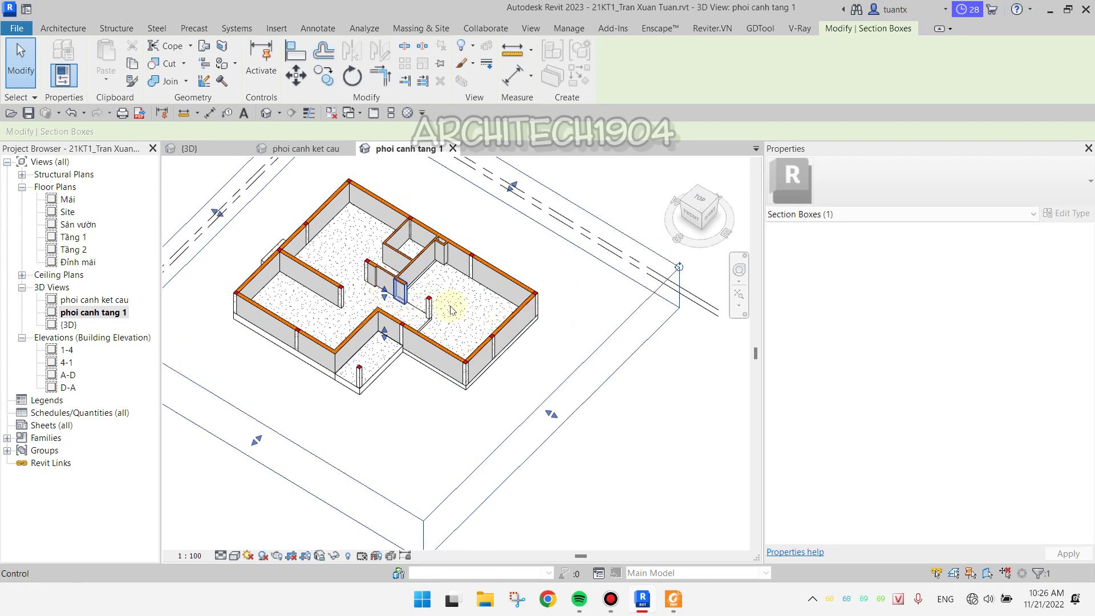
{"action": "scroll", "coordinate": [414, 344], "scroll_direction": "up", "scroll_amount": 3}
{"action": "scroll", "coordinate": [414, 344], "scroll_direction": "down", "scroll_amount": 3}
{"action": "scroll", "coordinate": [348, 342], "scroll_direction": "up", "scroll_amount": 2}
{"action": "scroll", "coordinate": [371, 339], "scroll_direction": "up", "scroll_amount": 1}
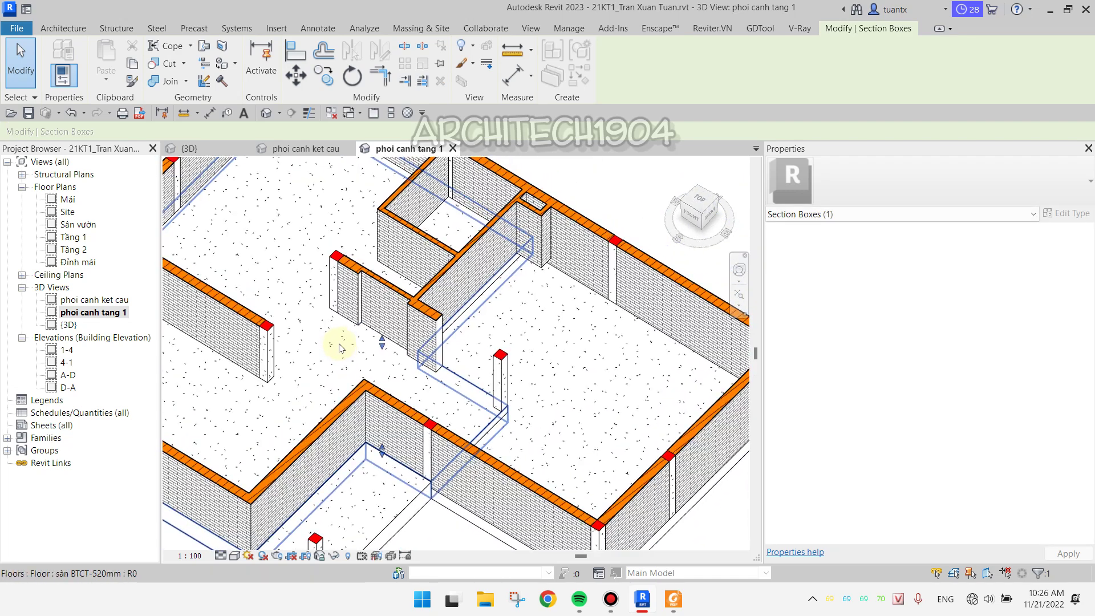
{"action": "scroll", "coordinate": [394, 335], "scroll_direction": "down", "scroll_amount": 3}
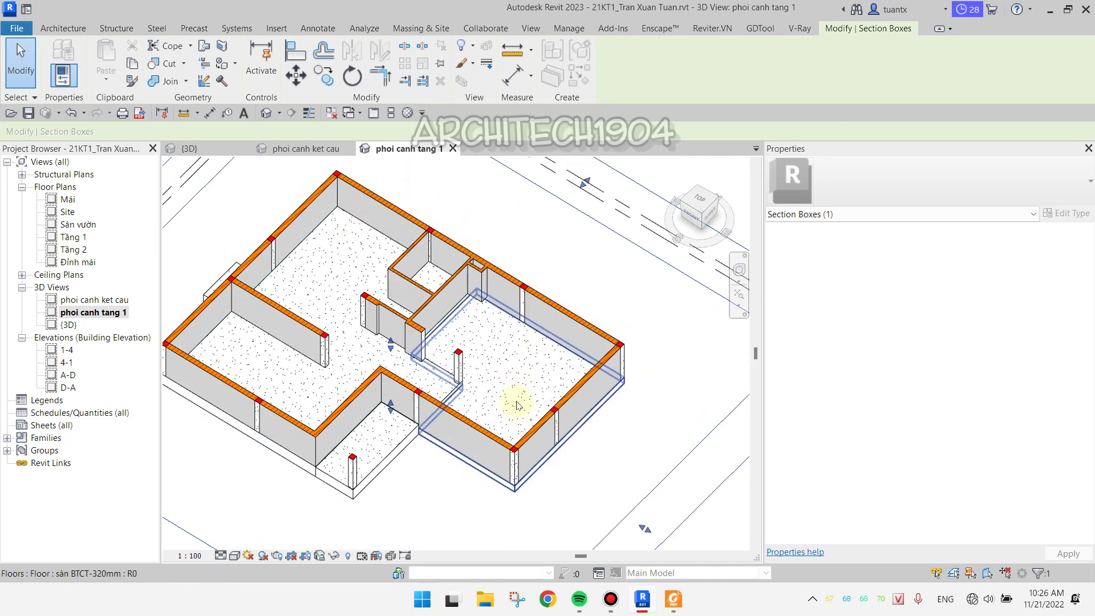
{"action": "mouse_move", "coordinate": [496, 434]}
{"action": "middle_mouse_down", "text": "shift"}
{"action": "mouse_move", "coordinate": [578, 465]}
{"action": "mouse_move", "coordinate": [502, 439]}
{"action": "mouse_move", "coordinate": [519, 371]}
{"action": "mouse_move", "coordinate": [422, 416]}
{"action": "mouse_move", "coordinate": [395, 384]}
{"action": "middle_mouse_up", "text": "shift"}
{"action": "scroll", "coordinate": [505, 439], "scroll_direction": "down", "scroll_amount": 2}
{"action": "left_click", "coordinate": [649, 413]}
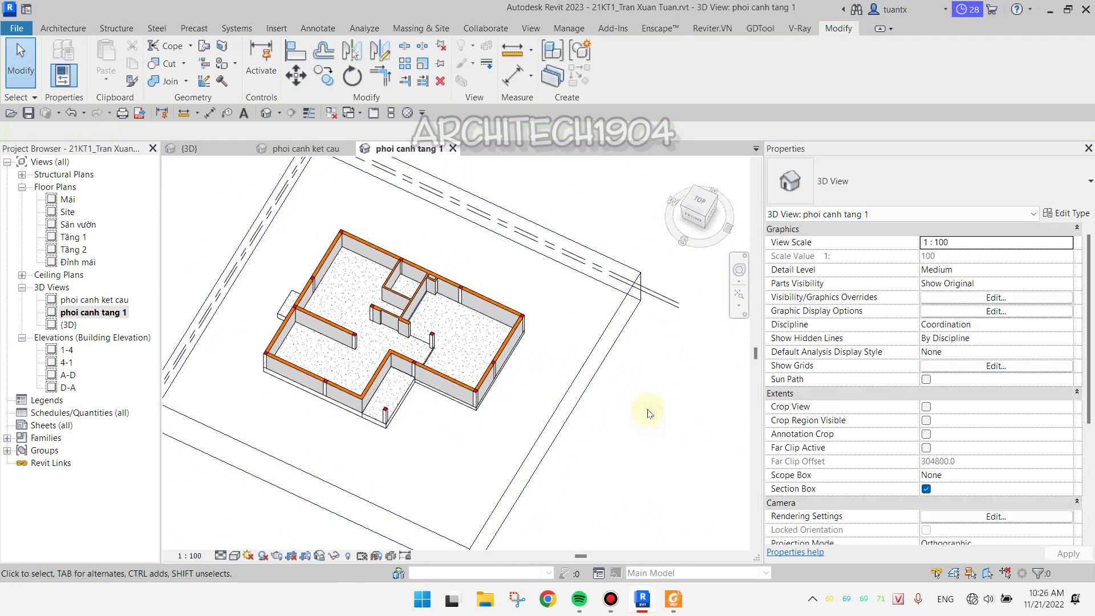
{"action": "scroll", "coordinate": [488, 392], "scroll_direction": "up", "scroll_amount": 2}
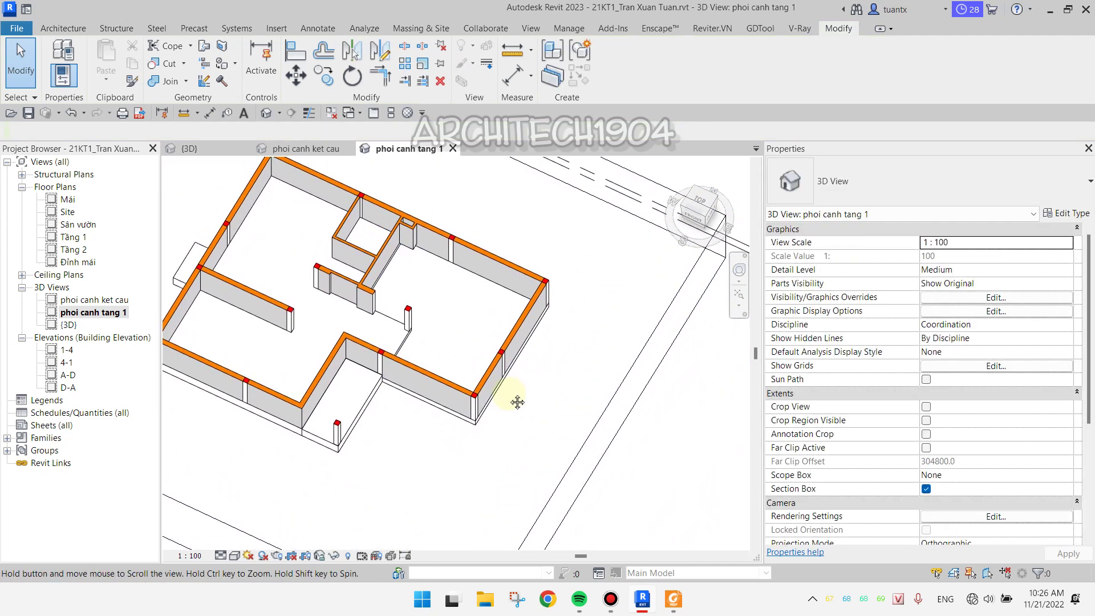
Switch from 'phoi canh ket cau' to the default {3D} view and frame the whole house
{"action": "double_click", "coordinate": [122, 300]}
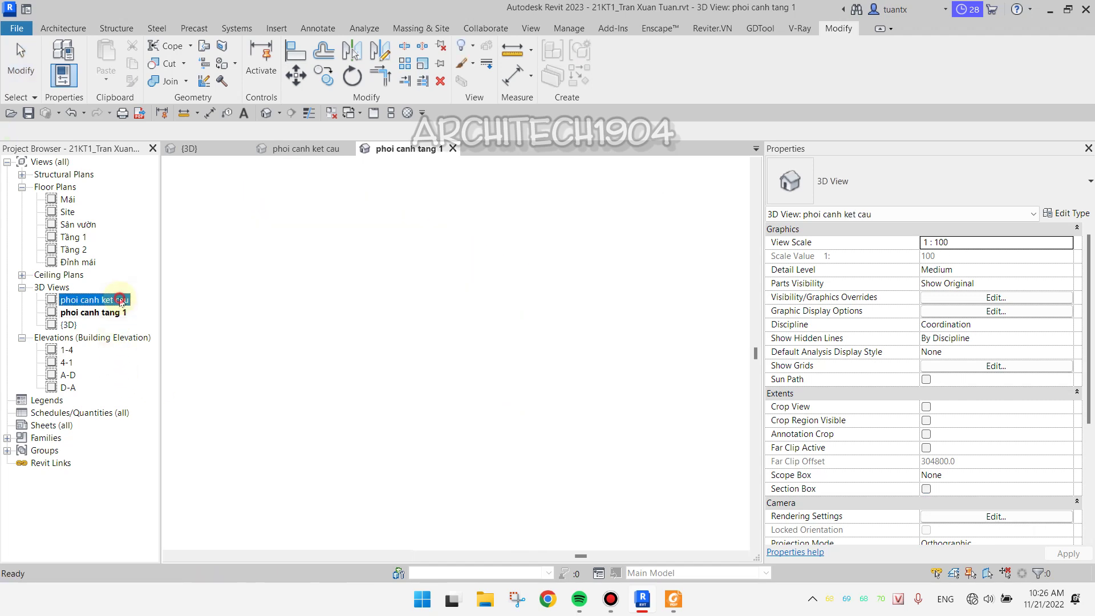
{"action": "double_click", "coordinate": [68, 325]}
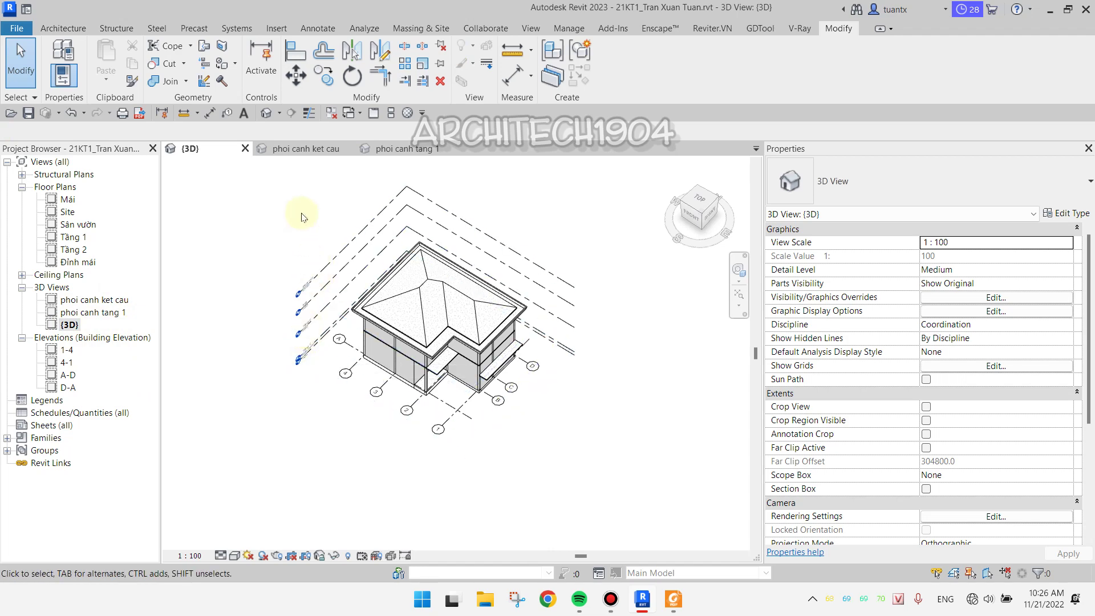
{"action": "scroll", "coordinate": [288, 217], "scroll_direction": "up", "scroll_amount": 1}
{"action": "scroll", "coordinate": [251, 220], "scroll_direction": "up", "scroll_amount": 1}
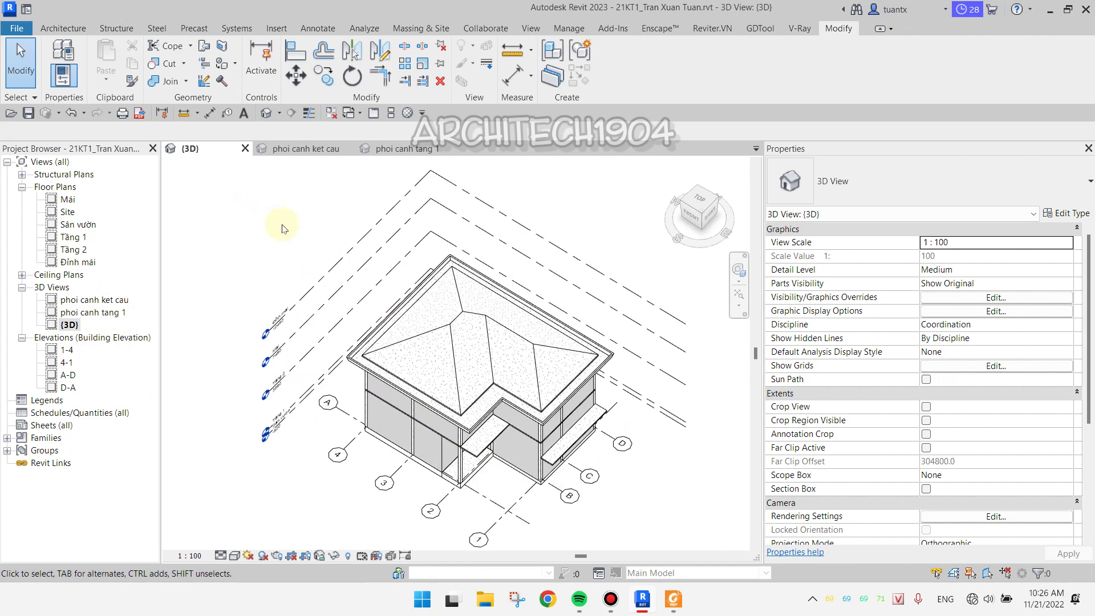
{"action": "scroll", "coordinate": [293, 220], "scroll_direction": "up", "scroll_amount": 1}
{"action": "scroll", "coordinate": [342, 256], "scroll_direction": "up", "scroll_amount": 1}
{"action": "scroll", "coordinate": [433, 320], "scroll_direction": "up", "scroll_amount": 1}
{"action": "scroll", "coordinate": [420, 299], "scroll_direction": "up", "scroll_amount": 1}
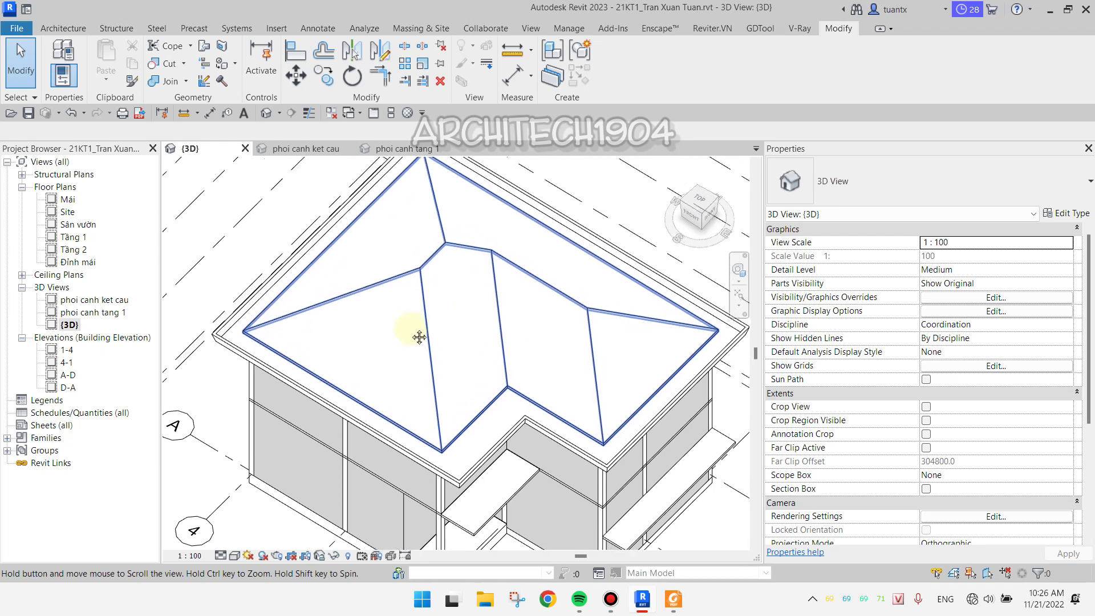
{"action": "scroll", "coordinate": [420, 334], "scroll_direction": "up", "scroll_amount": 1}
{"action": "scroll", "coordinate": [417, 322], "scroll_direction": "down", "scroll_amount": 1}
{"action": "scroll", "coordinate": [370, 280], "scroll_direction": "down", "scroll_amount": 1}
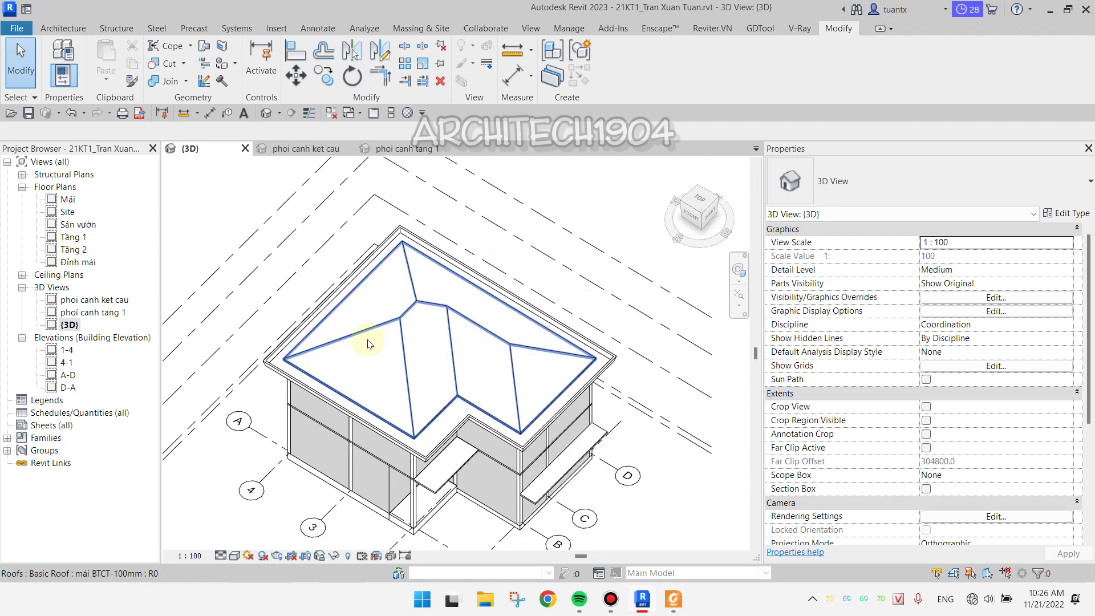
{"action": "mouse_move", "coordinate": [317, 337]}
{"action": "middle_mouse_down"}
{"action": "mouse_move", "coordinate": [392, 306]}
{"action": "mouse_move", "coordinate": [372, 298]}
{"action": "mouse_move", "coordinate": [368, 311]}
{"action": "middle_mouse_up"}
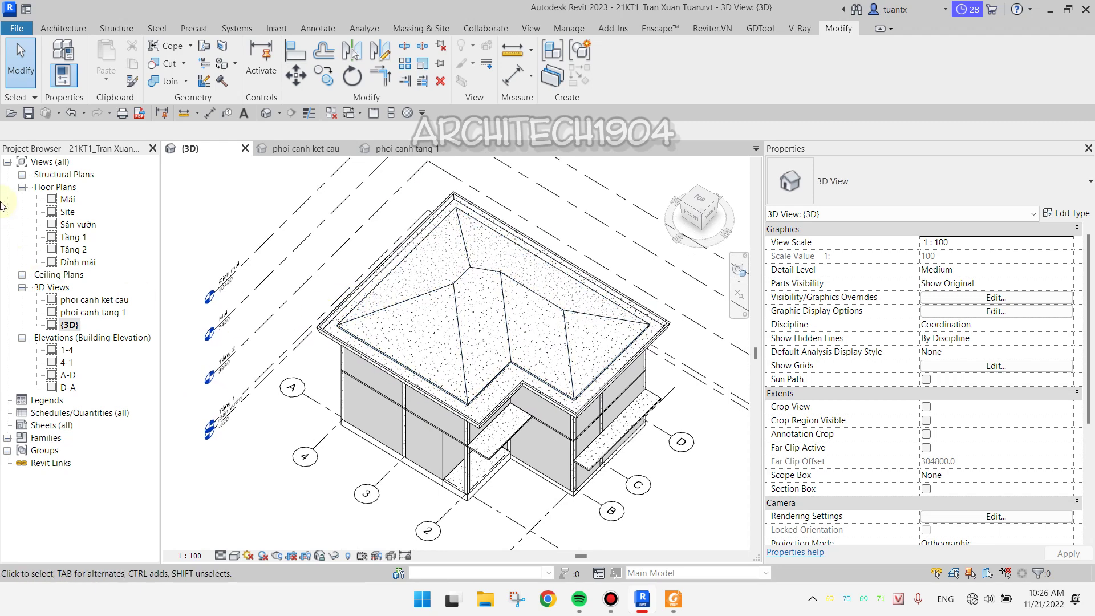
Open the Tầng 1 floor plan and zoom in on the interior walls
{"action": "double_click", "coordinate": [75, 238]}
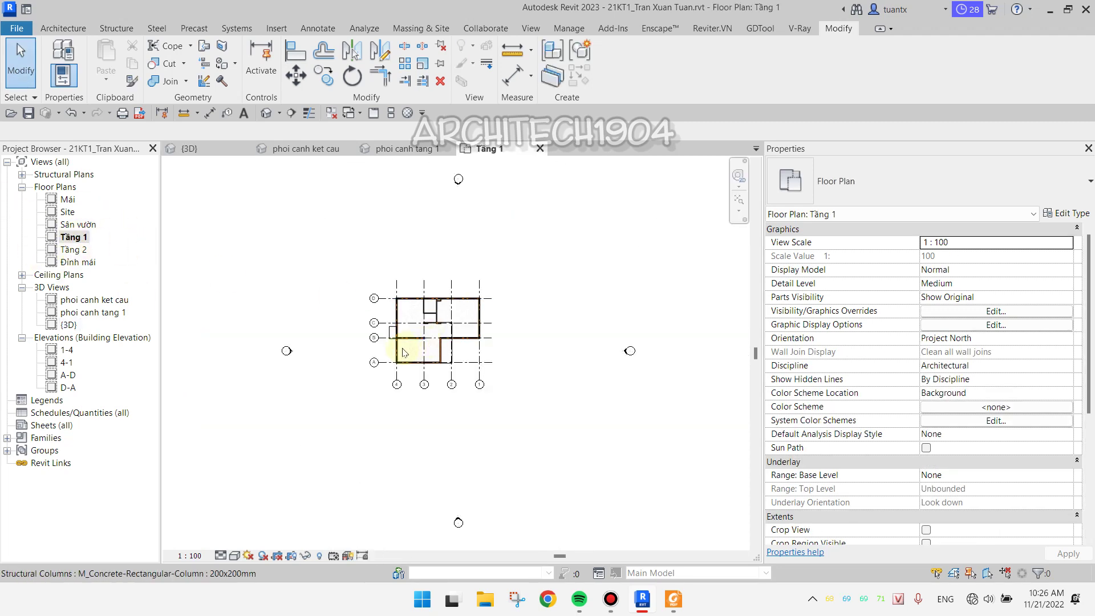
{"action": "scroll", "coordinate": [403, 352], "scroll_direction": "up", "scroll_amount": 2}
{"action": "scroll", "coordinate": [359, 274], "scroll_direction": "up", "scroll_amount": 3}
{"action": "middle_click_drag", "start_coordinate": [331, 313], "coordinate": [255, 310]}
{"action": "scroll", "coordinate": [526, 357], "scroll_direction": "up", "scroll_amount": 3}
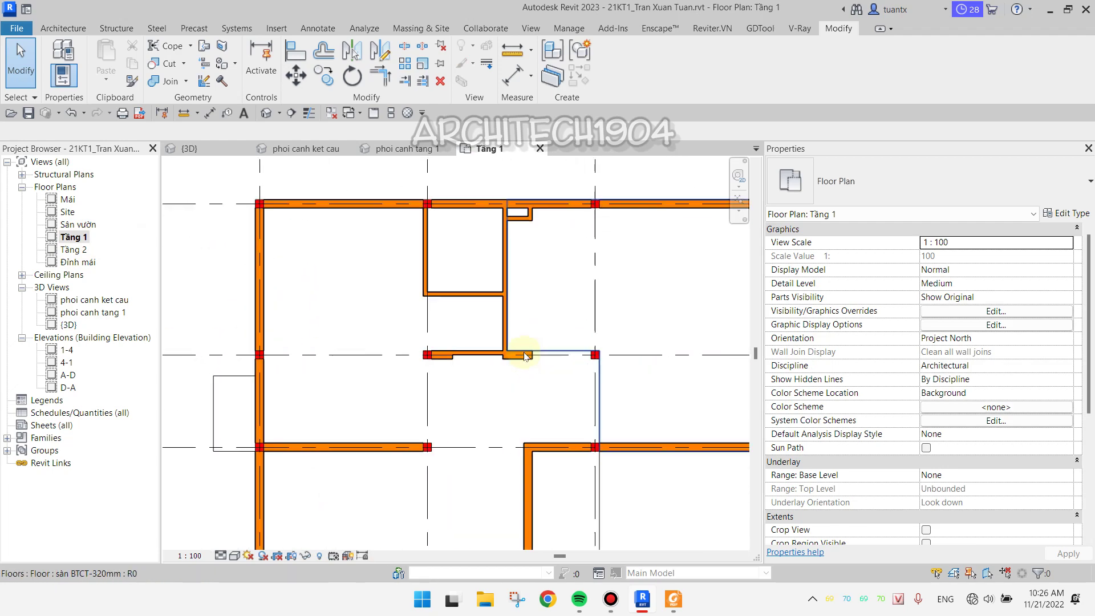
{"action": "scroll", "coordinate": [525, 356], "scroll_direction": "up", "scroll_amount": 2}
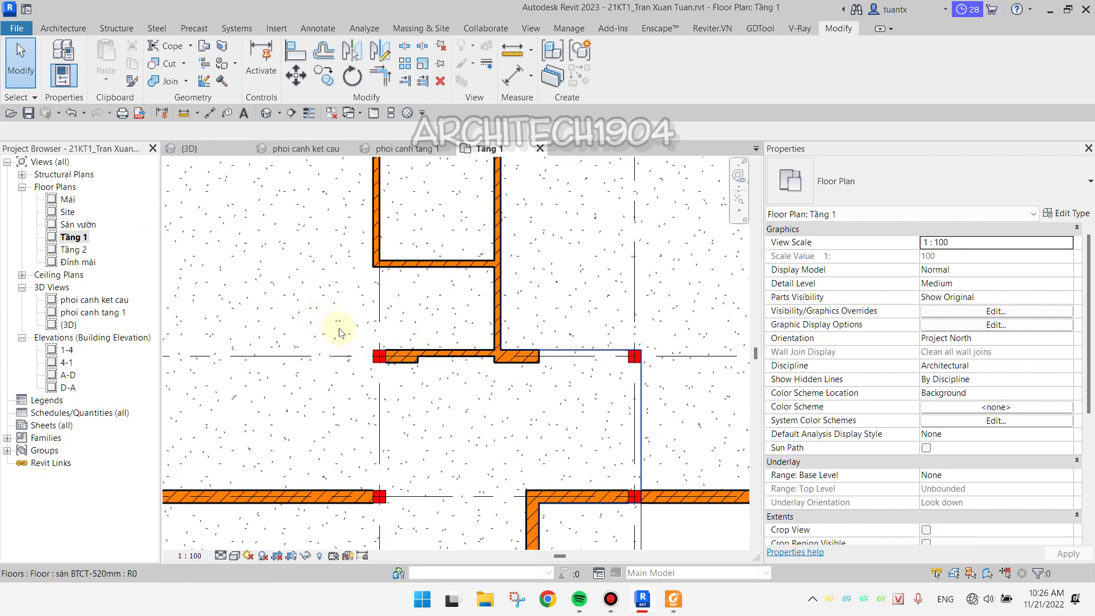
Window-select the short interior wall and its columns, then isolate them with Selection Box
{"action": "left_click", "coordinate": [342, 331]}
{"action": "left_click_drag", "start_coordinate": [342, 330], "coordinate": [379, 357]}
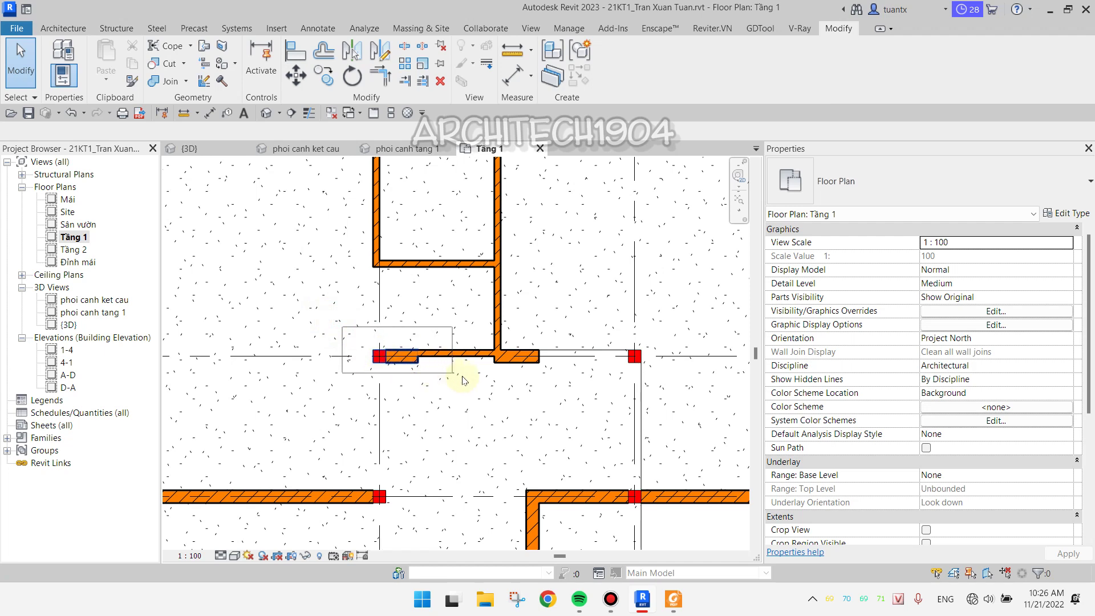
{"action": "left_click_drag", "start_coordinate": [463, 380], "coordinate": [569, 397]}
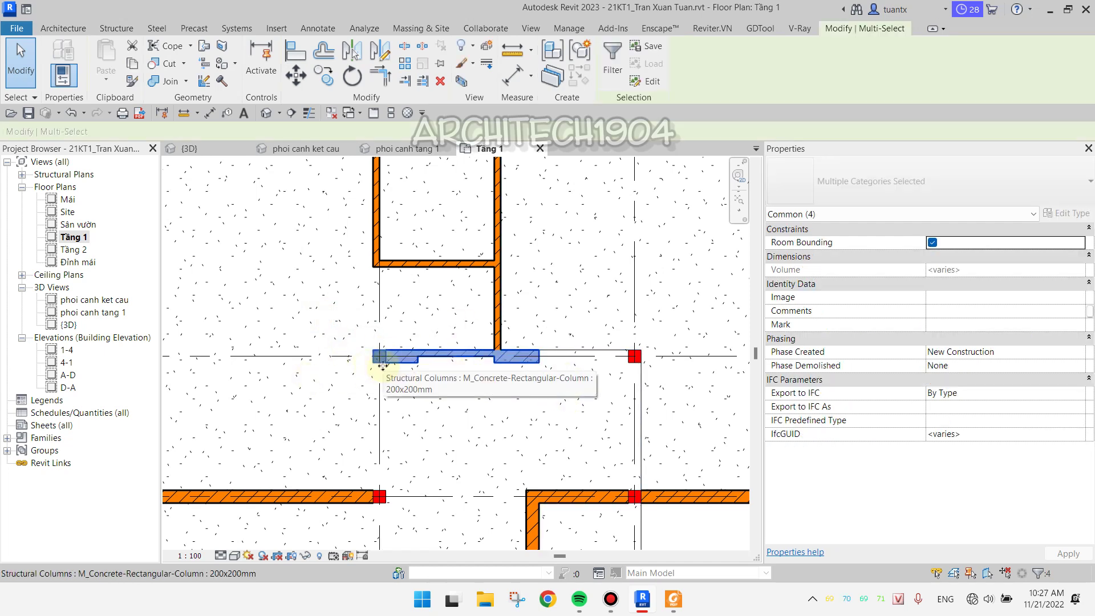
{"action": "mouse_move", "coordinate": [329, 317]}
{"action": "left_mouse_down"}
{"action": "mouse_move", "coordinate": [579, 406]}
{"action": "mouse_move", "coordinate": [589, 400]}
{"action": "left_mouse_up"}
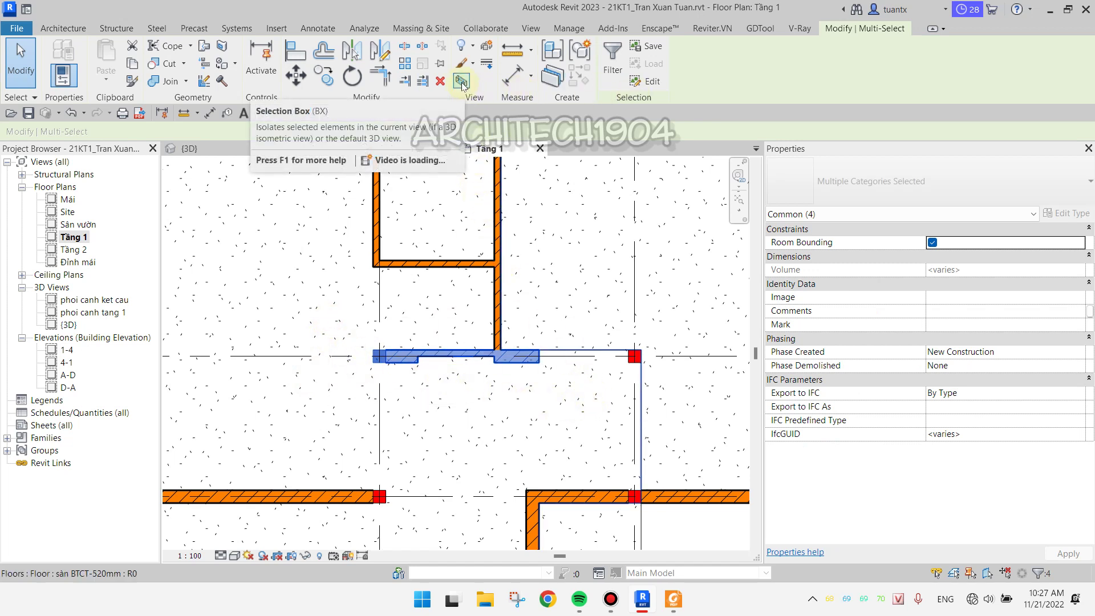
{"action": "mouse_move", "coordinate": [460, 80]}
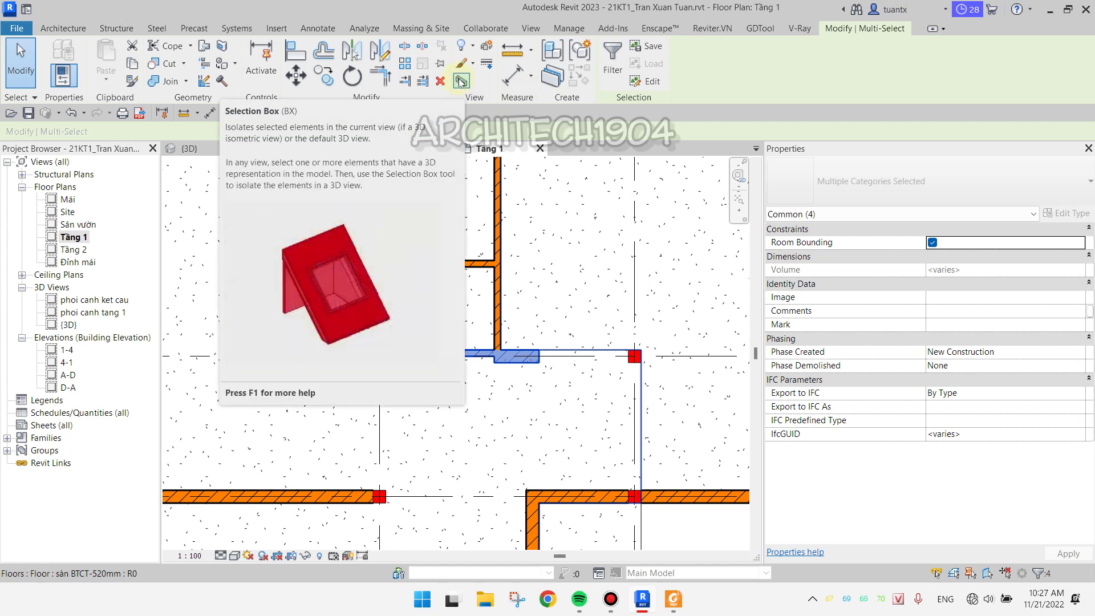
{"action": "left_click_drag", "start_coordinate": [313, 317], "coordinate": [566, 403]}
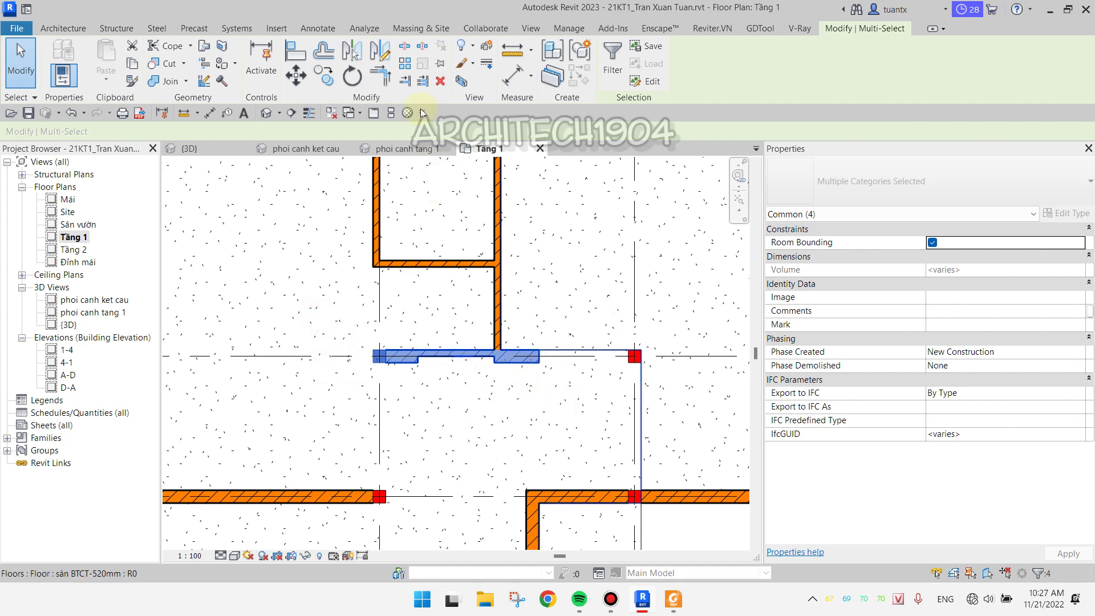
{"action": "left_click", "coordinate": [459, 83]}
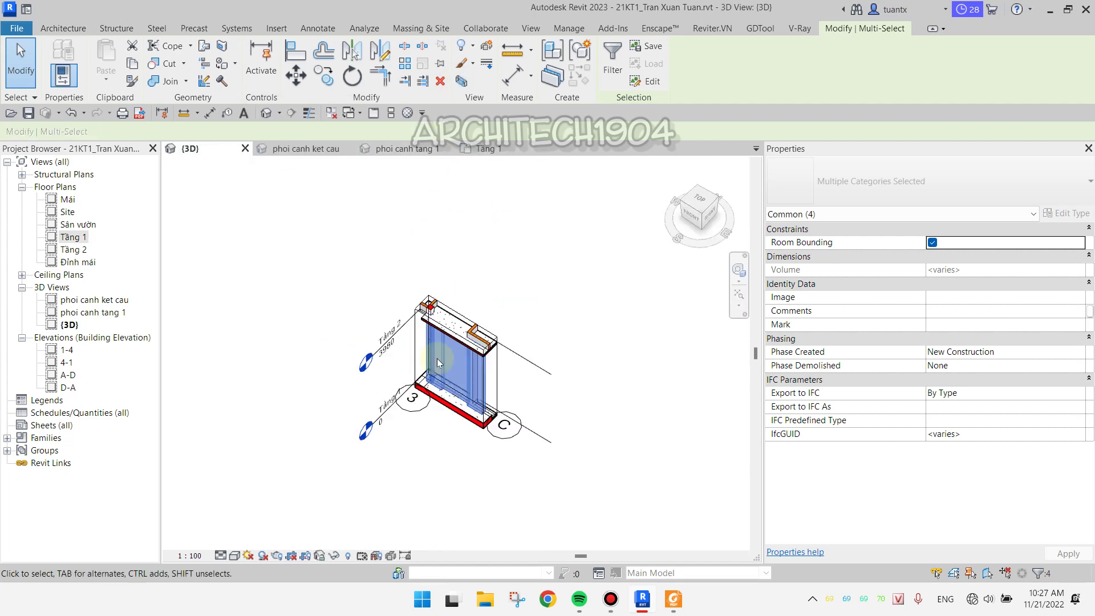
Frame the isolated wall in the 3D view and clear the selection
{"action": "middle_click_drag", "start_coordinate": [418, 377], "coordinate": [336, 354]}
{"action": "scroll", "coordinate": [211, 265], "scroll_direction": "up", "scroll_amount": 1}
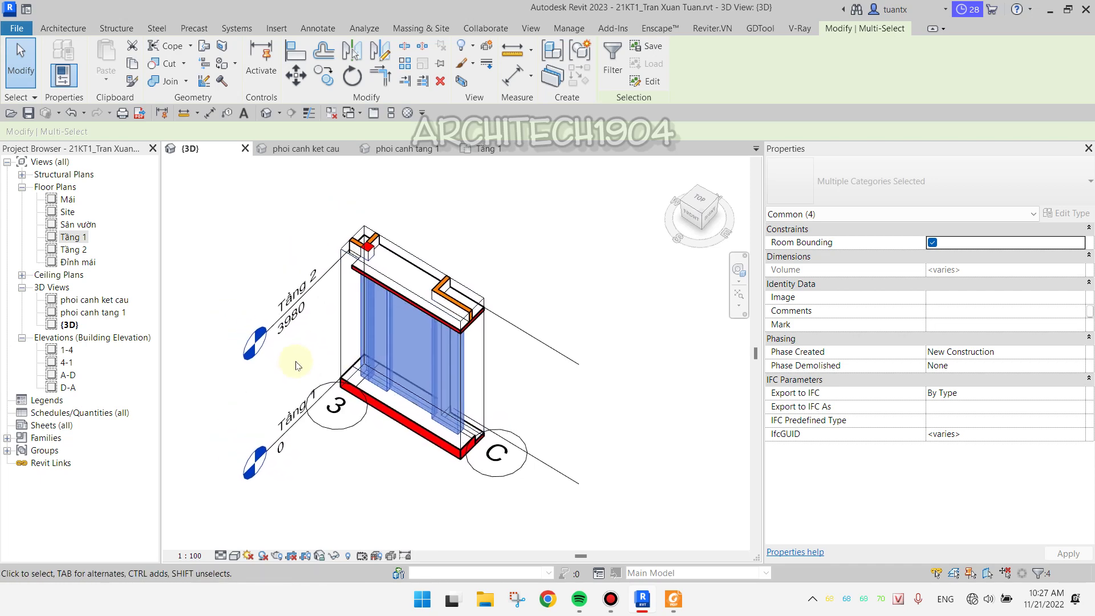
{"action": "left_click", "coordinate": [210, 265]}
{"action": "scroll", "coordinate": [374, 265], "scroll_direction": "up", "scroll_amount": 2}
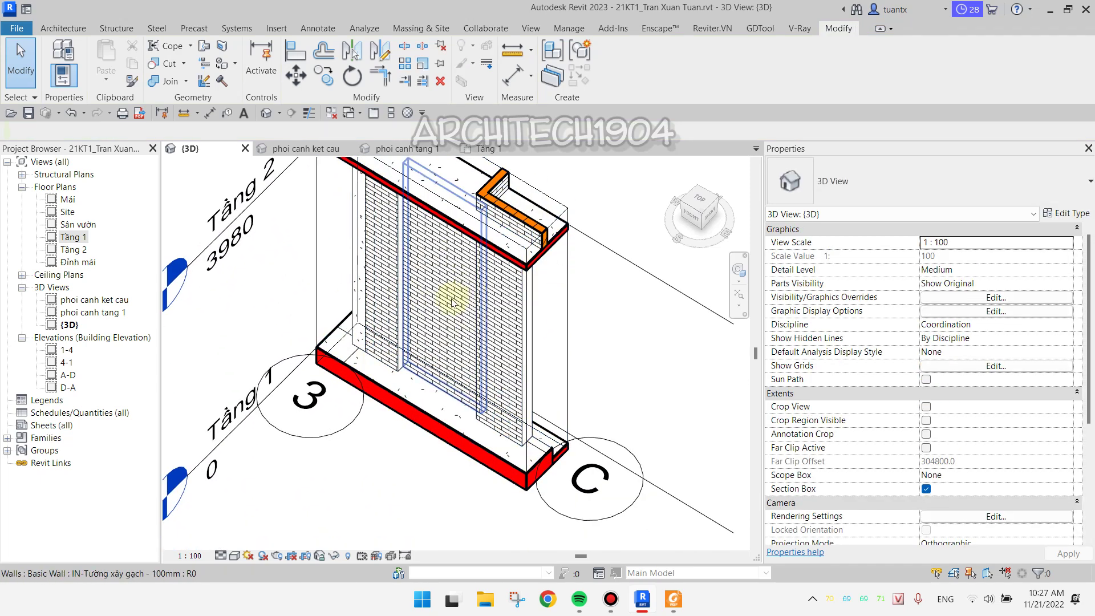
{"action": "middle_click_drag", "start_coordinate": [452, 298], "coordinate": [440, 330]}
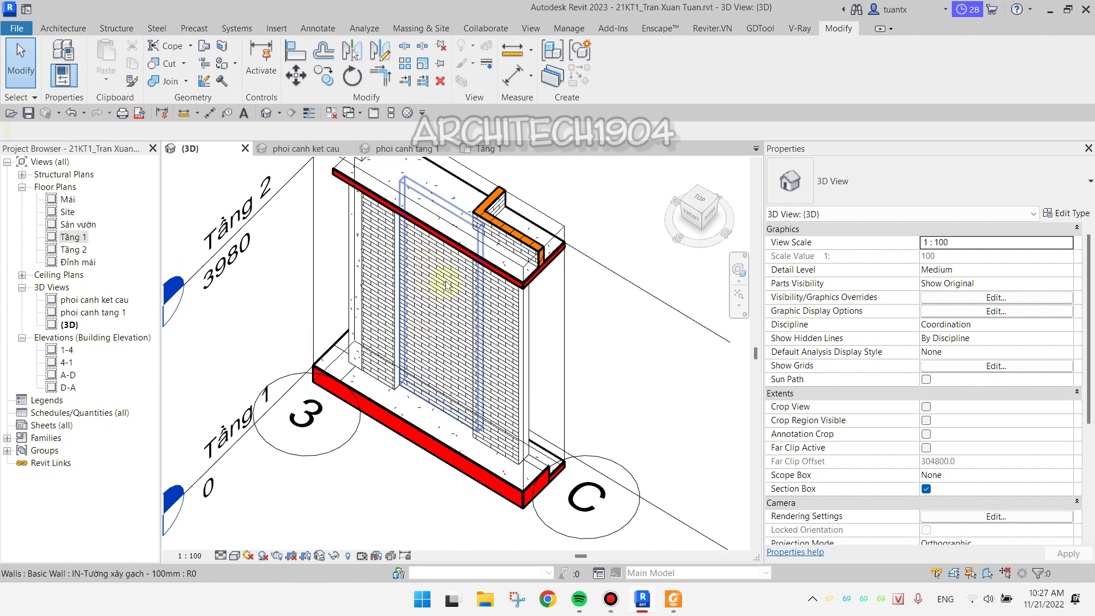
{"action": "left_click", "coordinate": [687, 387]}
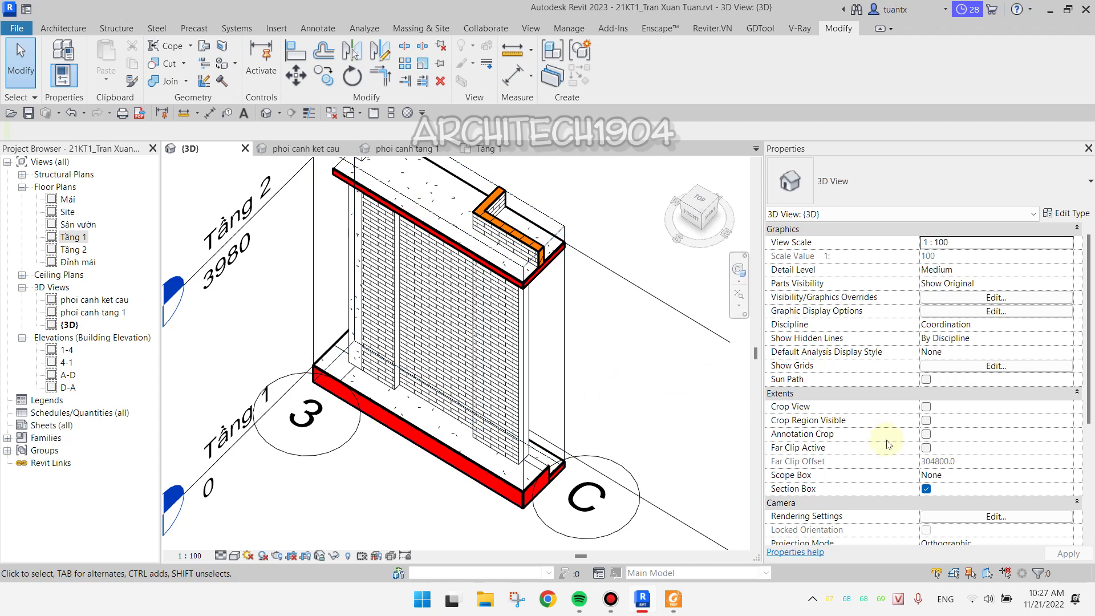
Uncheck Section Box in Properties so the full house reappears, then select Tầng 1
{"action": "left_click", "coordinate": [925, 489]}
{"action": "scroll", "coordinate": [652, 405], "scroll_direction": "up", "scroll_amount": 3}
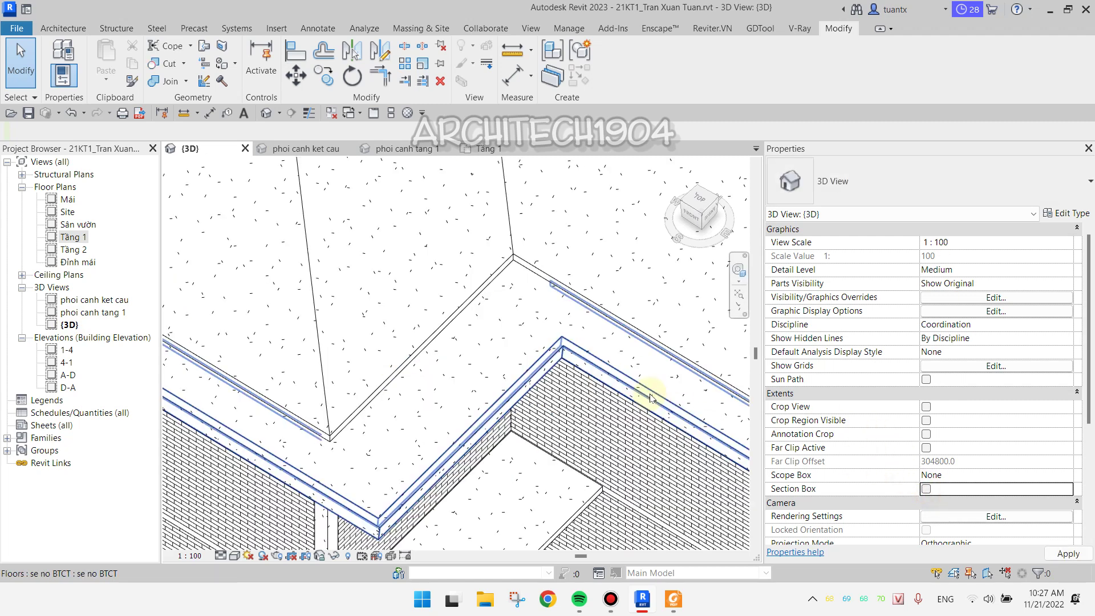
{"action": "scroll", "coordinate": [647, 394], "scroll_direction": "up", "scroll_amount": 2}
{"action": "scroll", "coordinate": [489, 274], "scroll_direction": "down", "scroll_amount": 5}
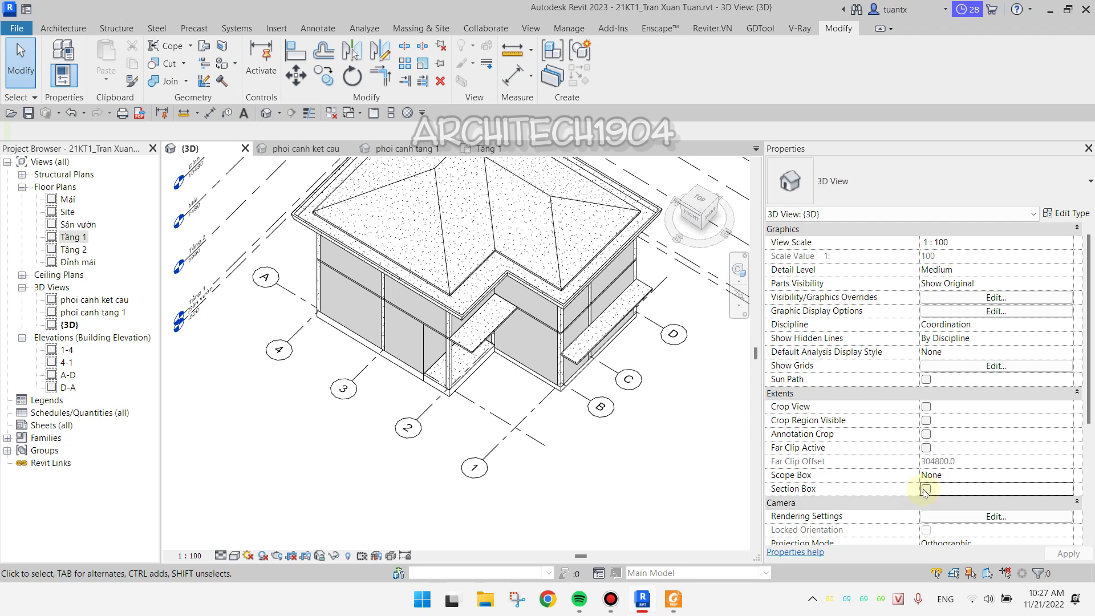
{"action": "left_click", "coordinate": [74, 237]}
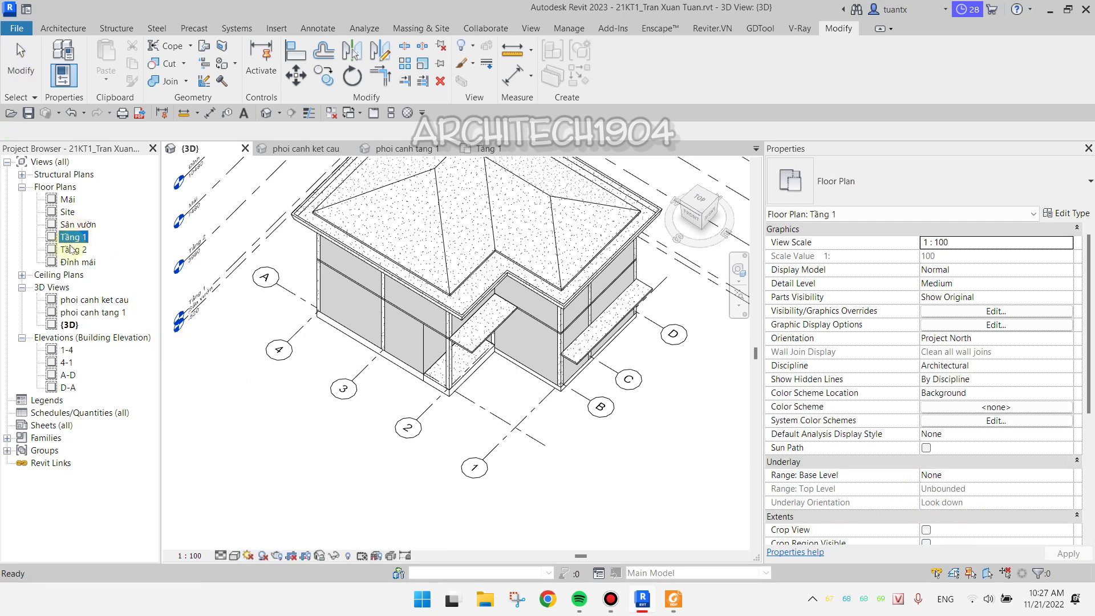
Open the Tầng 2 plan and window-select the walls of the small central room
{"action": "double_click", "coordinate": [68, 250]}
{"action": "scroll", "coordinate": [545, 341], "scroll_direction": "up", "scroll_amount": 2}
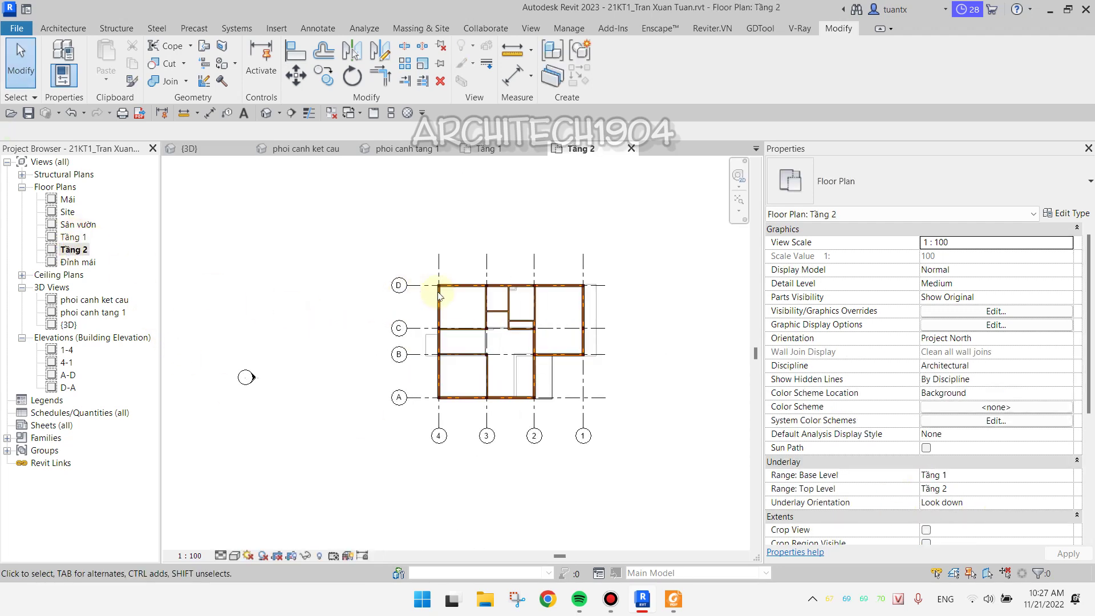
{"action": "scroll", "coordinate": [545, 341], "scroll_direction": "up", "scroll_amount": 3}
{"action": "scroll", "coordinate": [546, 340], "scroll_direction": "up", "scroll_amount": 2}
{"action": "middle_click_drag", "start_coordinate": [545, 340], "coordinate": [304, 265]}
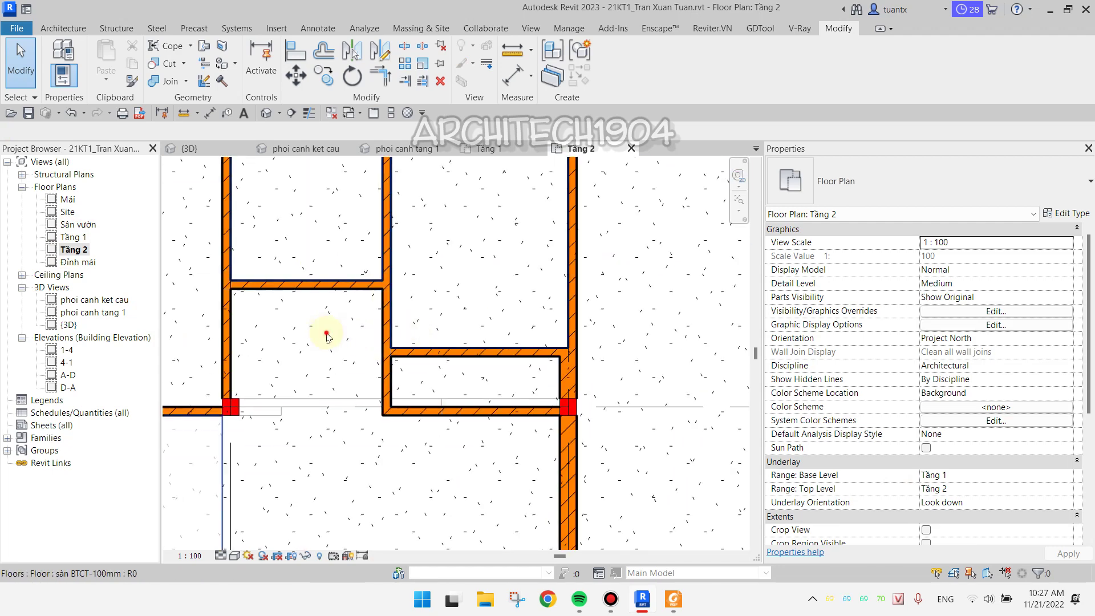
{"action": "left_click_drag", "start_coordinate": [322, 329], "coordinate": [632, 448]}
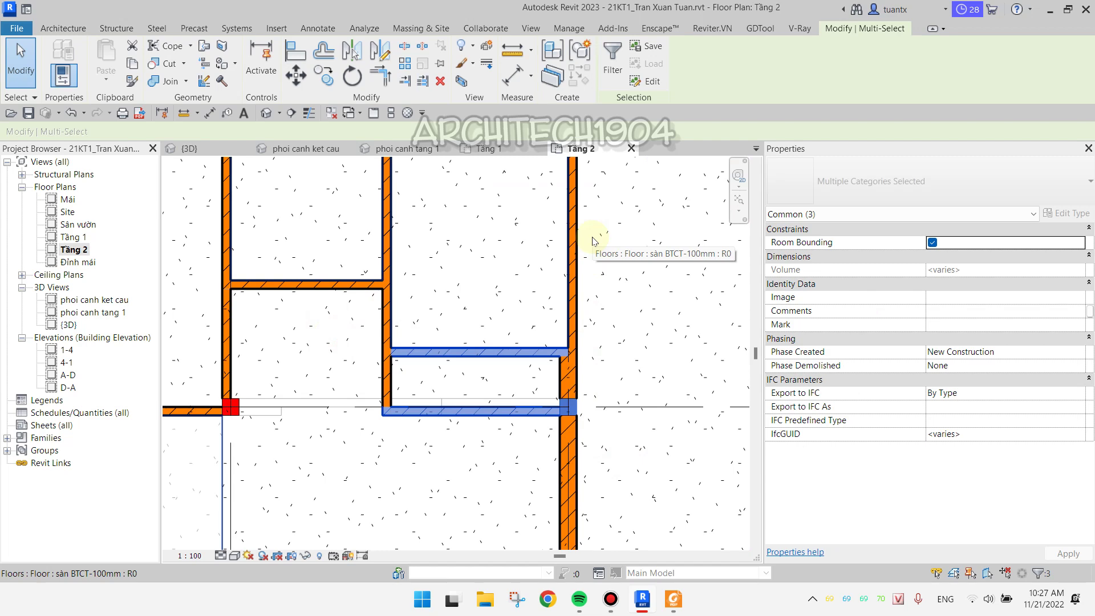
Isolate the selected walls in a 3D section box with BX and select the box
{"action": "key", "text": "b"}
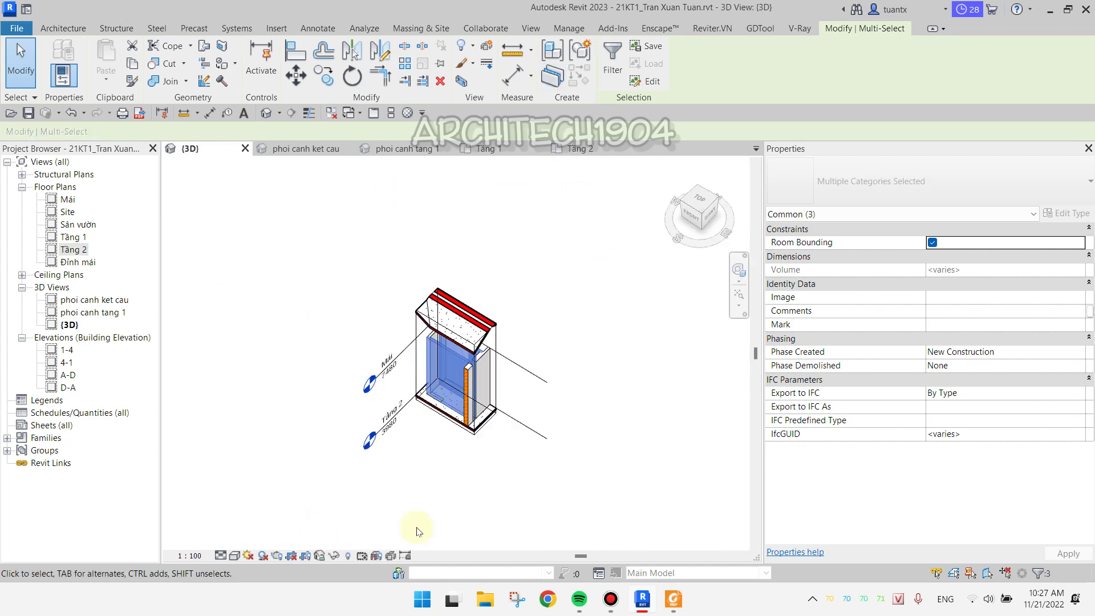
{"action": "scroll", "coordinate": [416, 530], "scroll_direction": "up", "scroll_amount": 2}
{"action": "scroll", "coordinate": [428, 473], "scroll_direction": "up", "scroll_amount": 2}
{"action": "key", "text": "Escape"}
{"action": "scroll", "coordinate": [475, 265], "scroll_direction": "up", "scroll_amount": 2}
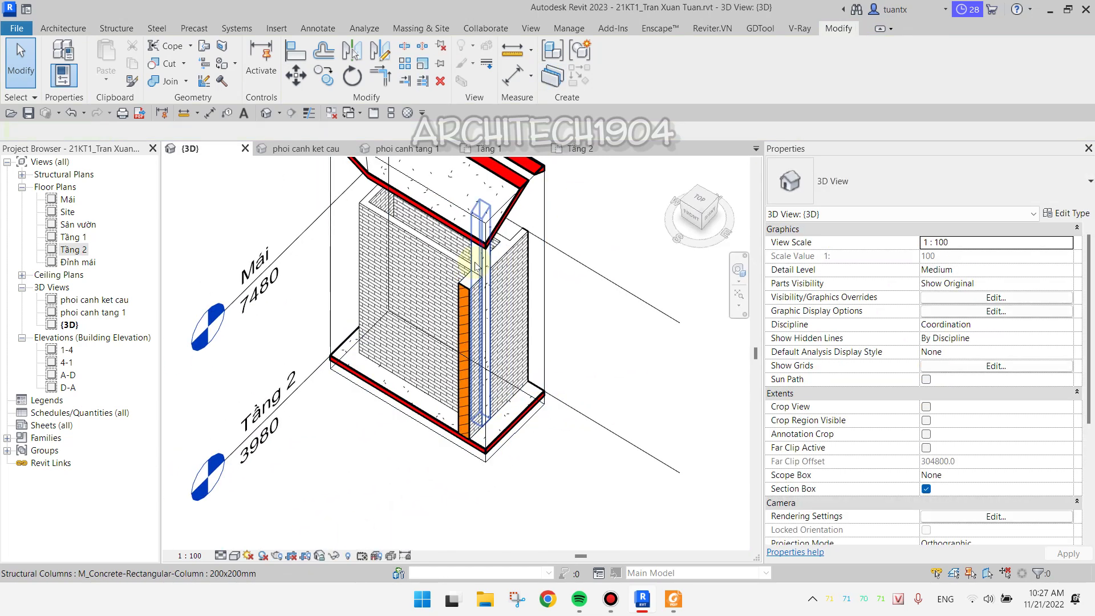
{"action": "scroll", "coordinate": [368, 335], "scroll_direction": "up", "scroll_amount": 1}
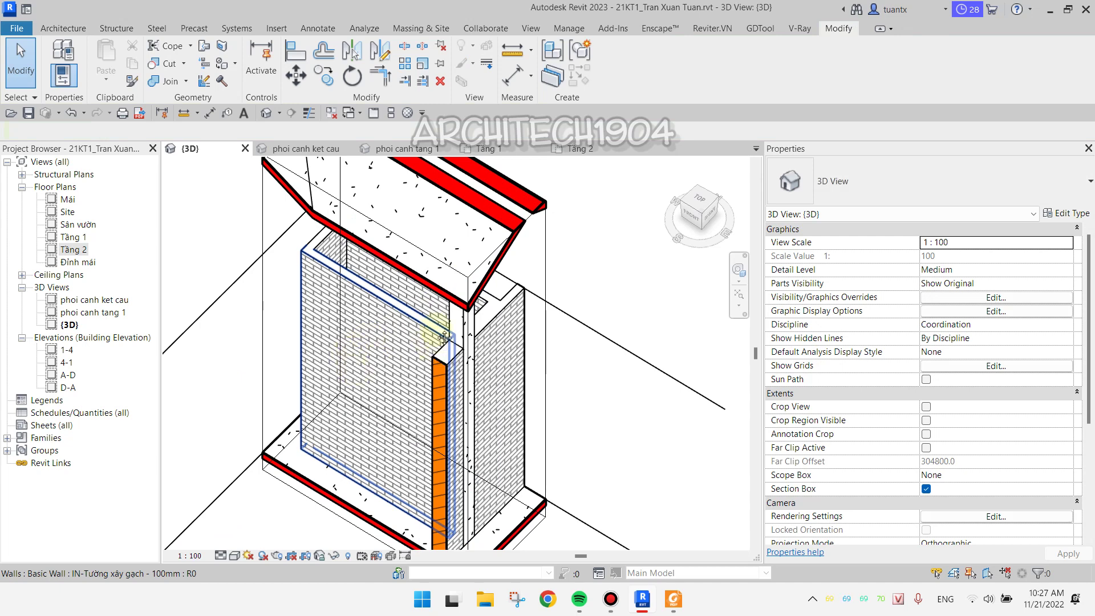
{"action": "scroll", "coordinate": [434, 319], "scroll_direction": "down", "scroll_amount": 2}
{"action": "scroll", "coordinate": [494, 206], "scroll_direction": "down", "scroll_amount": 2}
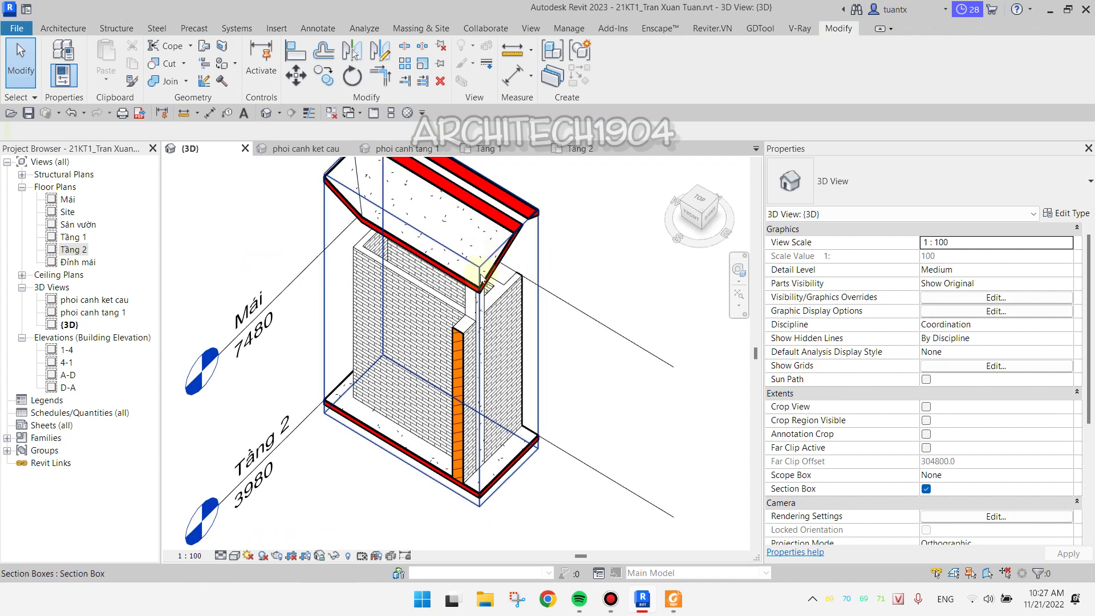
{"action": "middle_click_drag", "start_coordinate": [483, 235], "coordinate": [434, 207]}
{"action": "scroll", "coordinate": [485, 268], "scroll_direction": "down", "scroll_amount": 1}
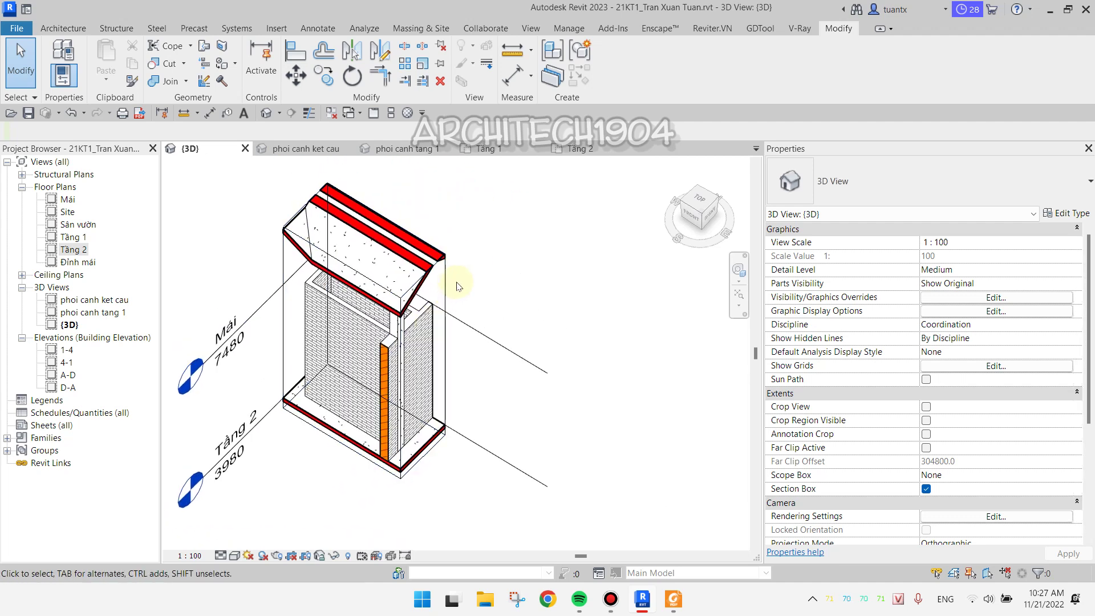
{"action": "left_click", "coordinate": [452, 276]}
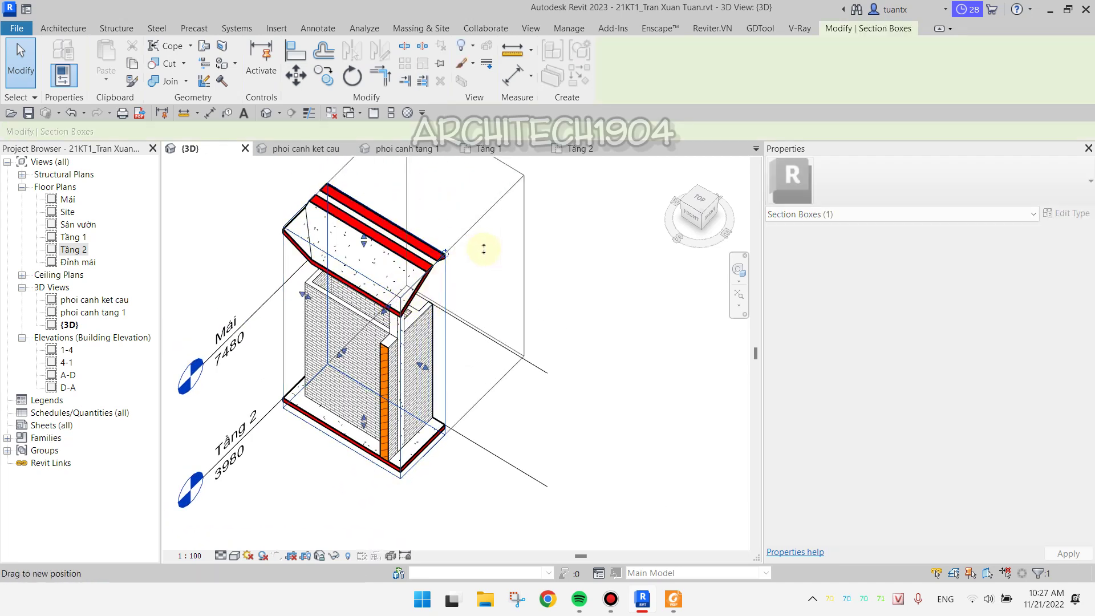
Widen the section box and attach the right-hand walls' tops to the roof
{"action": "left_click_drag", "start_coordinate": [394, 313], "coordinate": [488, 305]}
{"action": "middle_click_drag", "start_coordinate": [488, 306], "coordinate": [495, 229]}
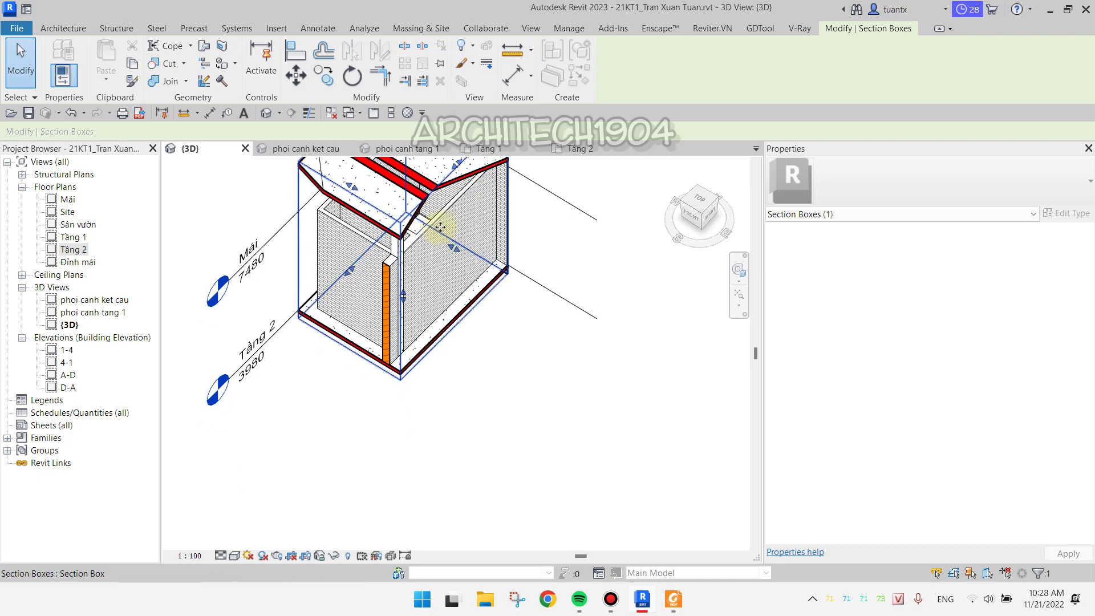
{"action": "left_click", "coordinate": [462, 250]}
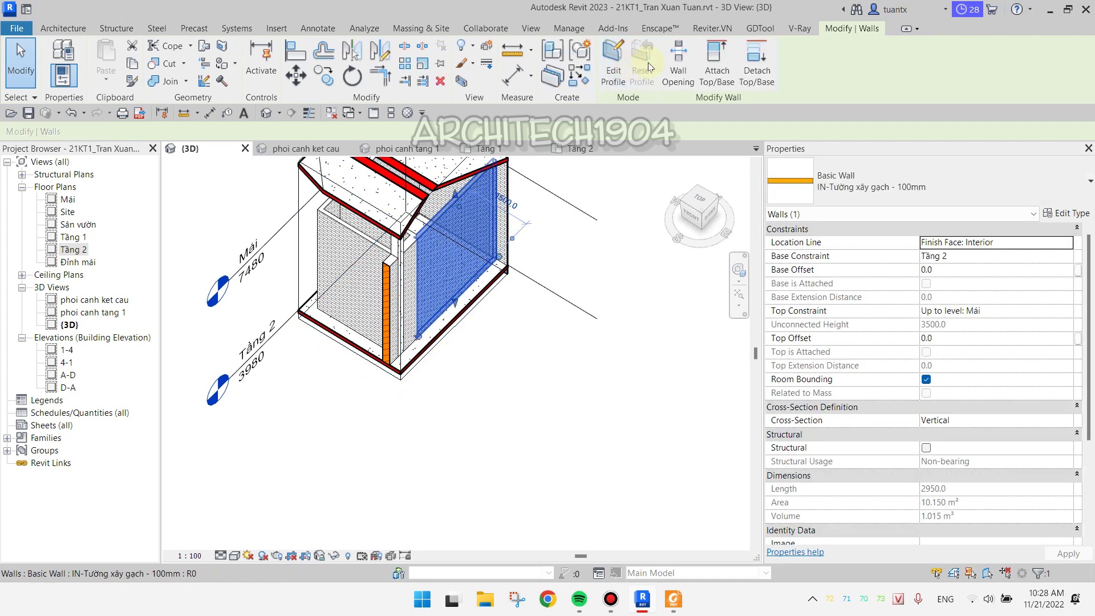
{"action": "left_click", "coordinate": [717, 68]}
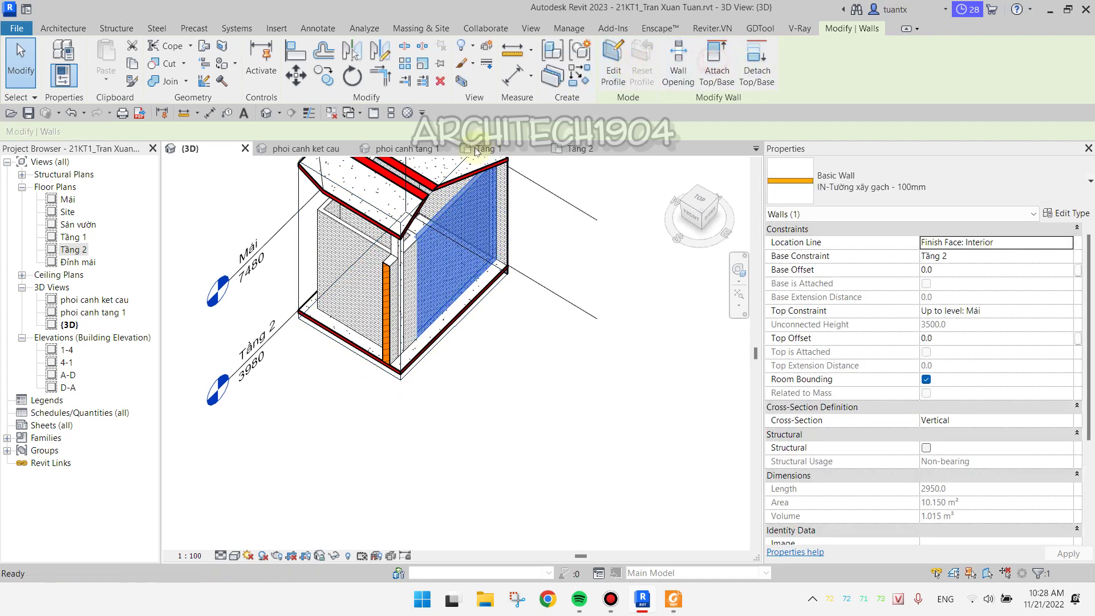
{"action": "left_click", "coordinate": [442, 191]}
{"action": "scroll", "coordinate": [418, 250], "scroll_direction": "up", "scroll_amount": 3}
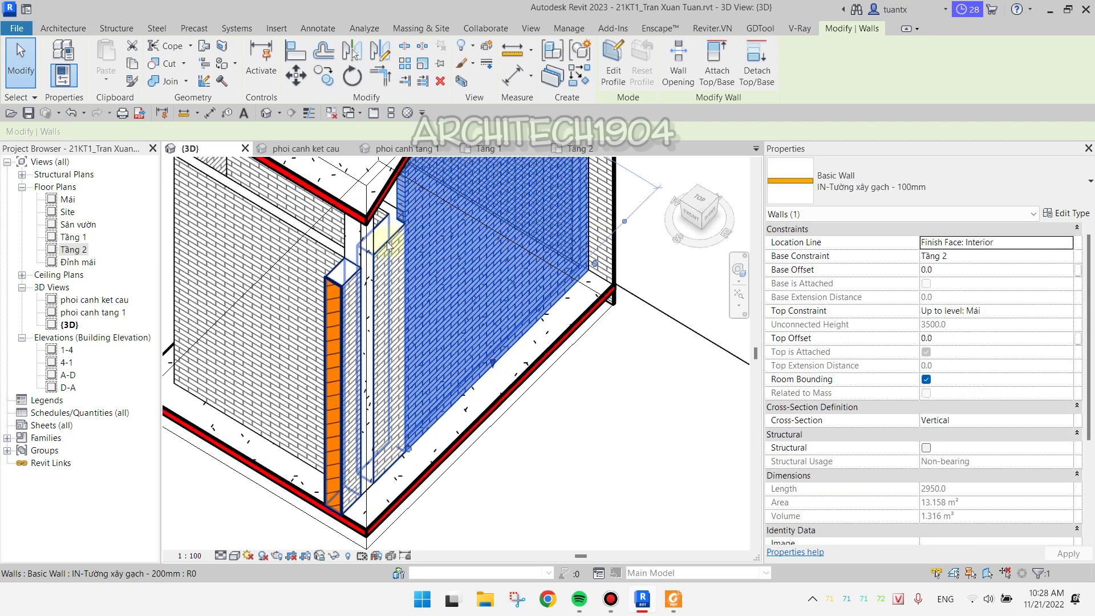
{"action": "scroll", "coordinate": [401, 243], "scroll_direction": "down", "scroll_amount": 3}
{"action": "left_click", "coordinate": [717, 69]}
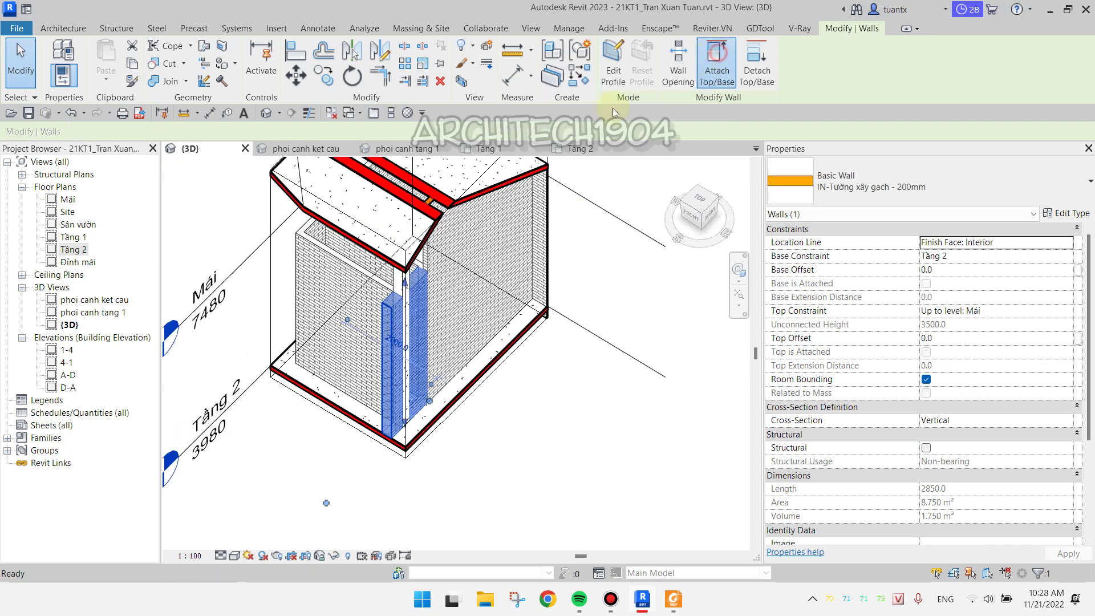
{"action": "left_click", "coordinate": [460, 229]}
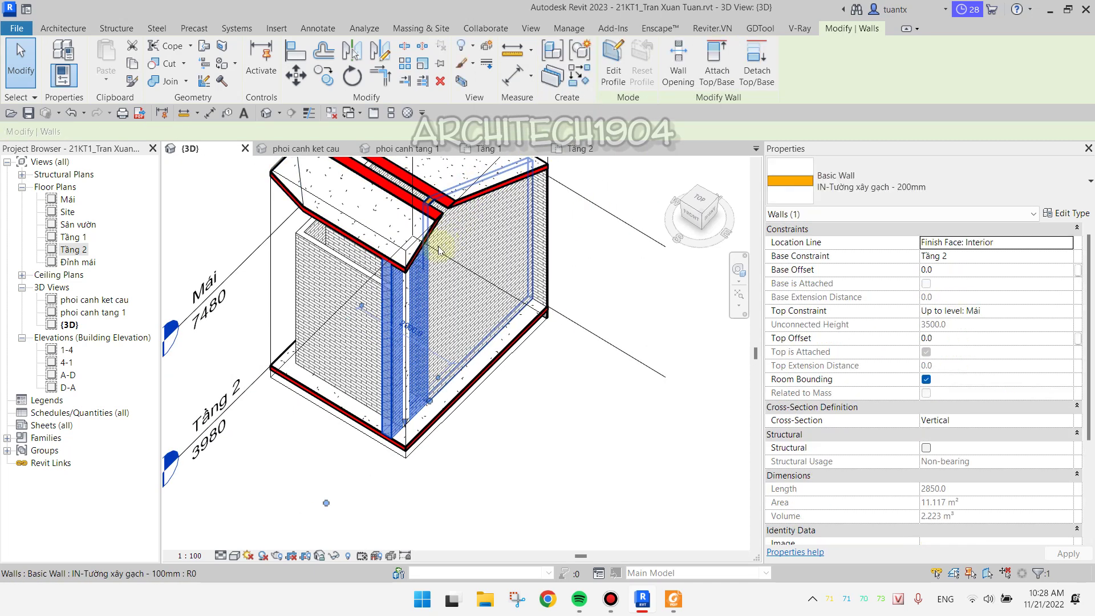
{"action": "scroll", "coordinate": [529, 300], "scroll_direction": "down", "scroll_amount": 2}
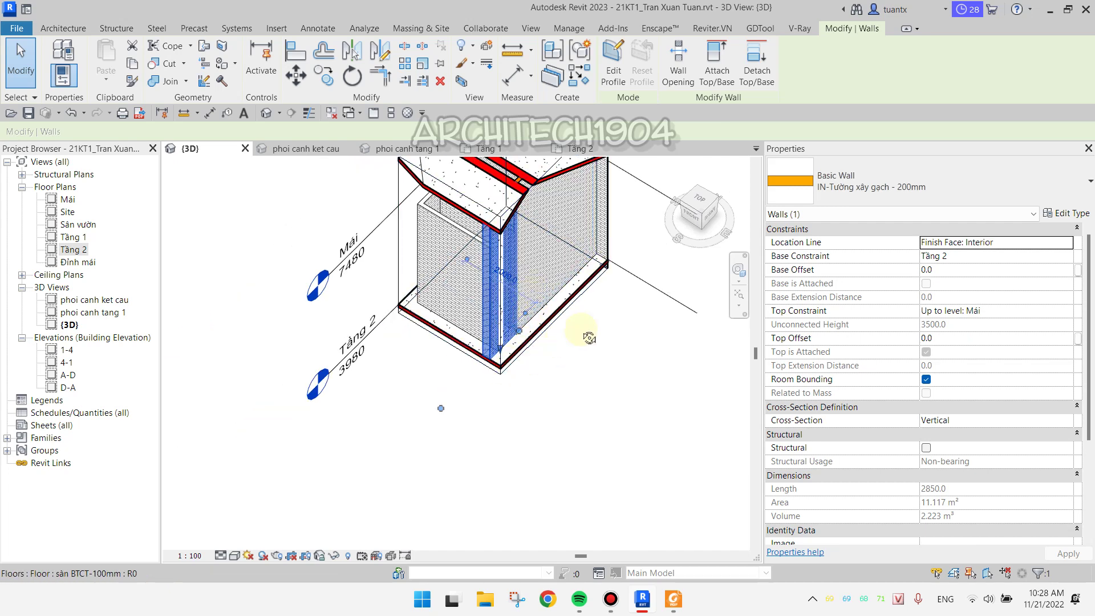
Raise the section box above the roof and attach the large left and narrow walls to it
{"action": "mouse_move", "coordinate": [534, 297]}
{"action": "middle_mouse_down", "text": "shift"}
{"action": "mouse_move", "coordinate": [624, 316]}
{"action": "mouse_move", "coordinate": [599, 306]}
{"action": "middle_mouse_up", "text": "shift"}
{"action": "scroll", "coordinate": [319, 296], "scroll_direction": "up", "scroll_amount": 3}
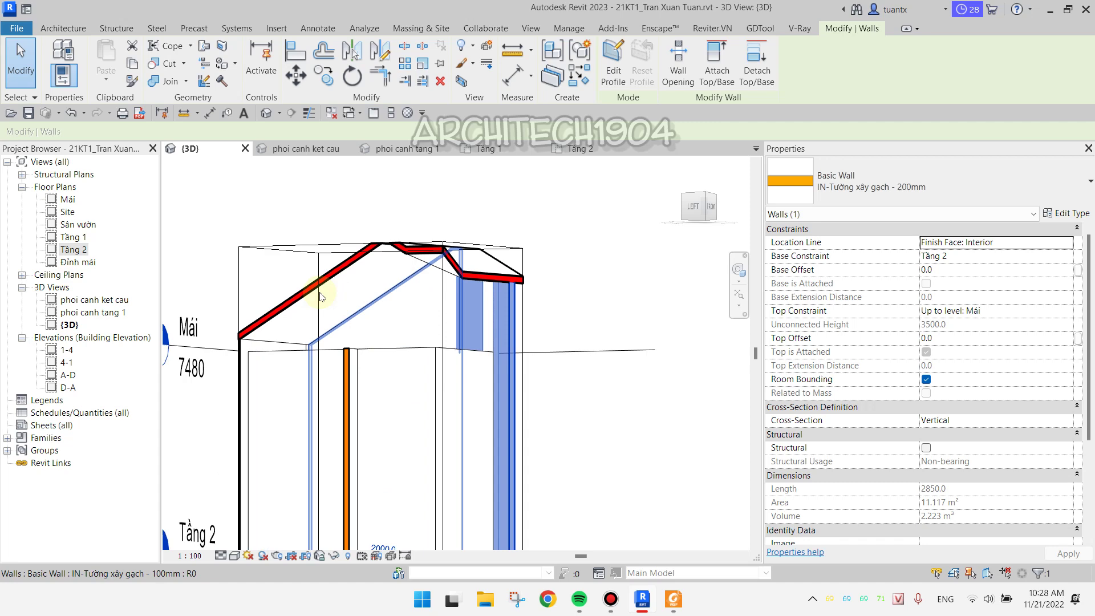
{"action": "left_click", "coordinate": [311, 249]}
{"action": "left_click_drag", "start_coordinate": [381, 246], "coordinate": [378, 194]}
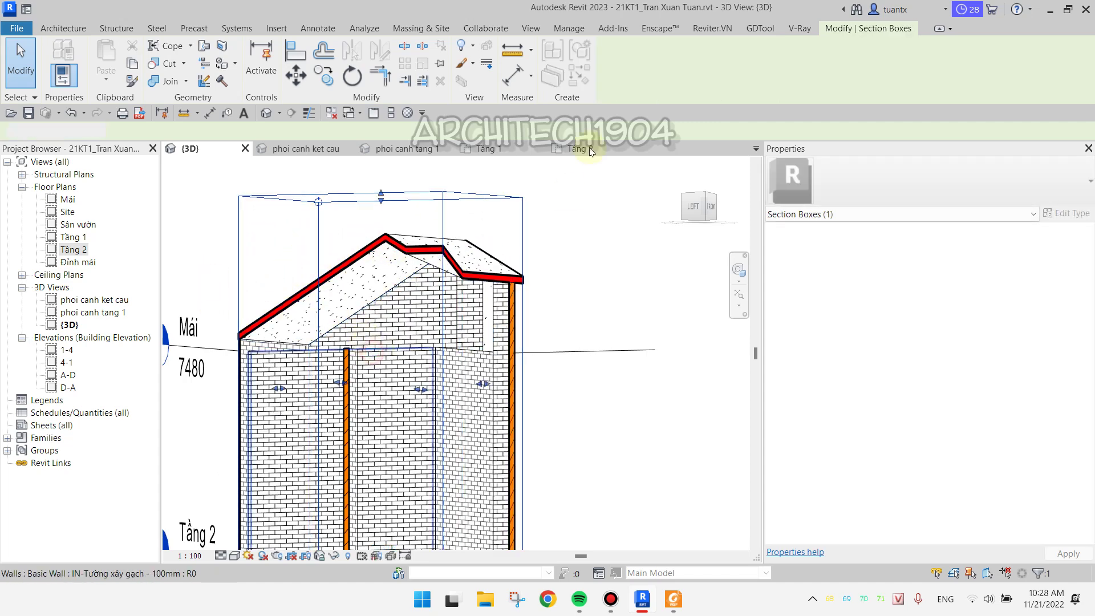
{"action": "left_click", "coordinate": [716, 61]}
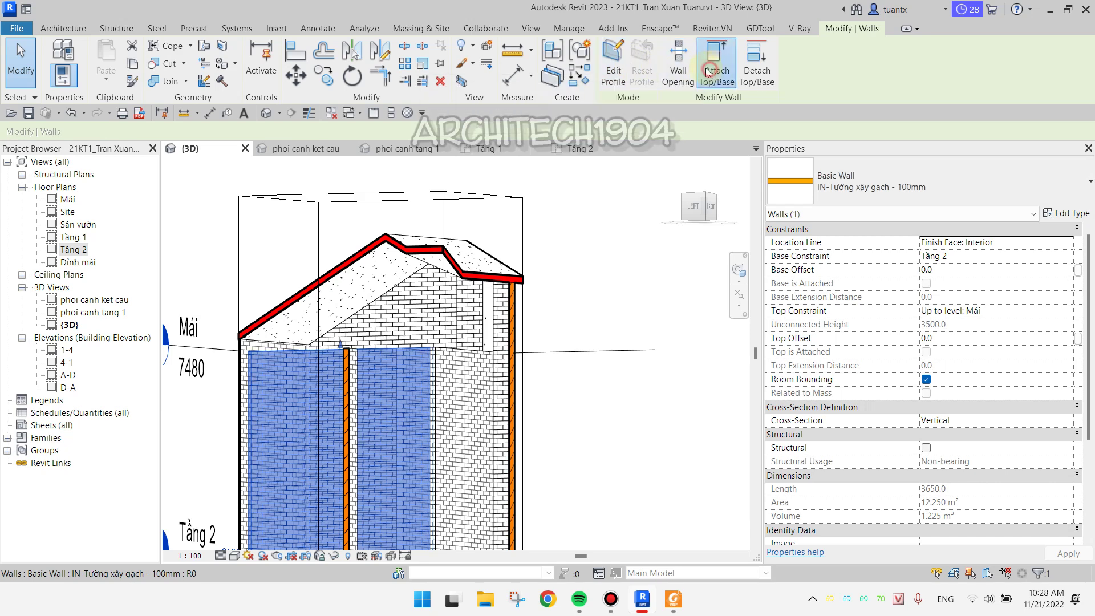
{"action": "left_click", "coordinate": [360, 264]}
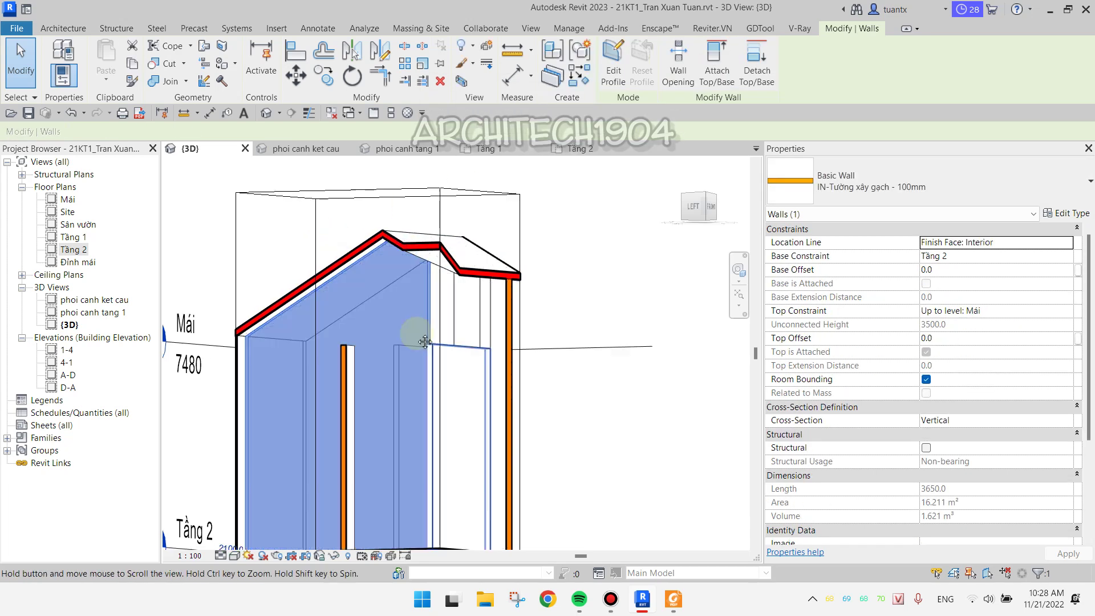
{"action": "scroll", "coordinate": [399, 307], "scroll_direction": "up", "scroll_amount": 3}
{"action": "scroll", "coordinate": [405, 308], "scroll_direction": "up", "scroll_amount": 2}
{"action": "left_click", "coordinate": [404, 308]}
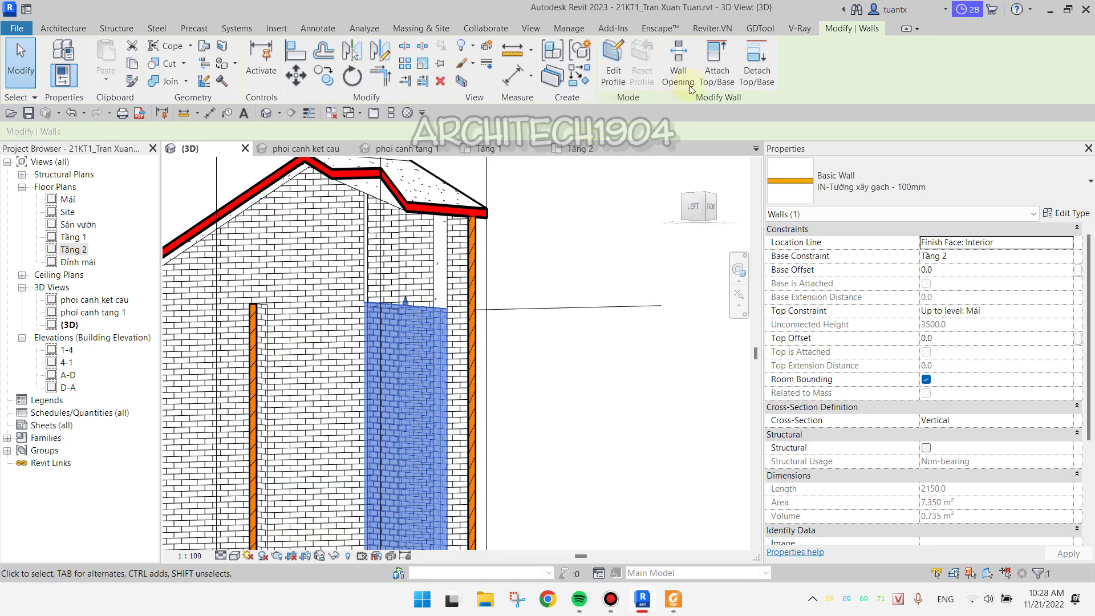
{"action": "left_click", "coordinate": [411, 210]}
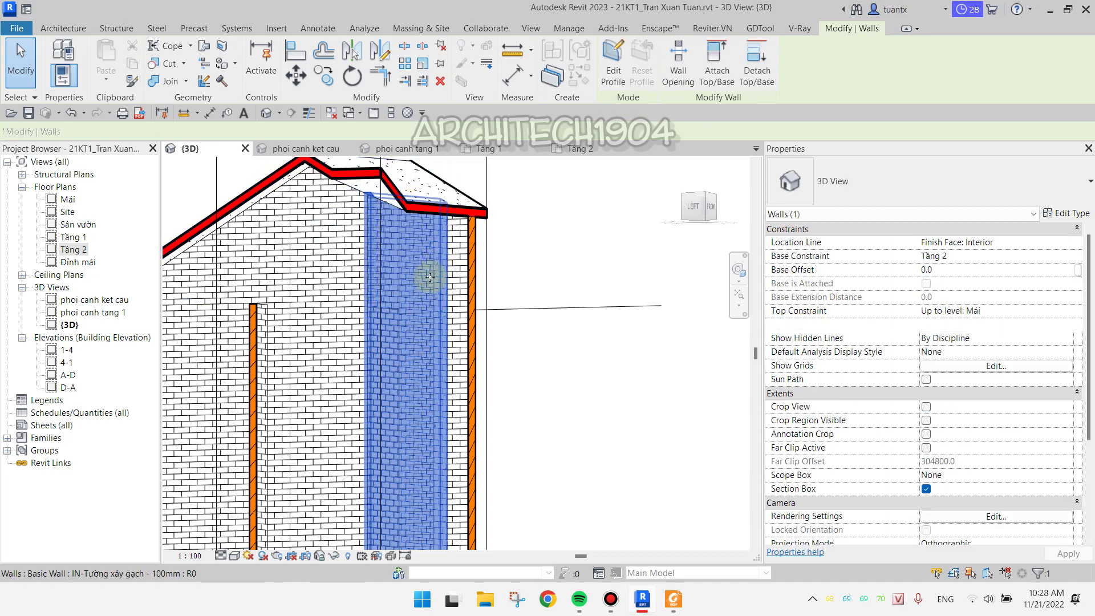
{"action": "scroll", "coordinate": [520, 305], "scroll_direction": "down", "scroll_amount": 2}
{"action": "scroll", "coordinate": [435, 288], "scroll_direction": "down", "scroll_amount": 2}
{"action": "key", "text": "Escape"}
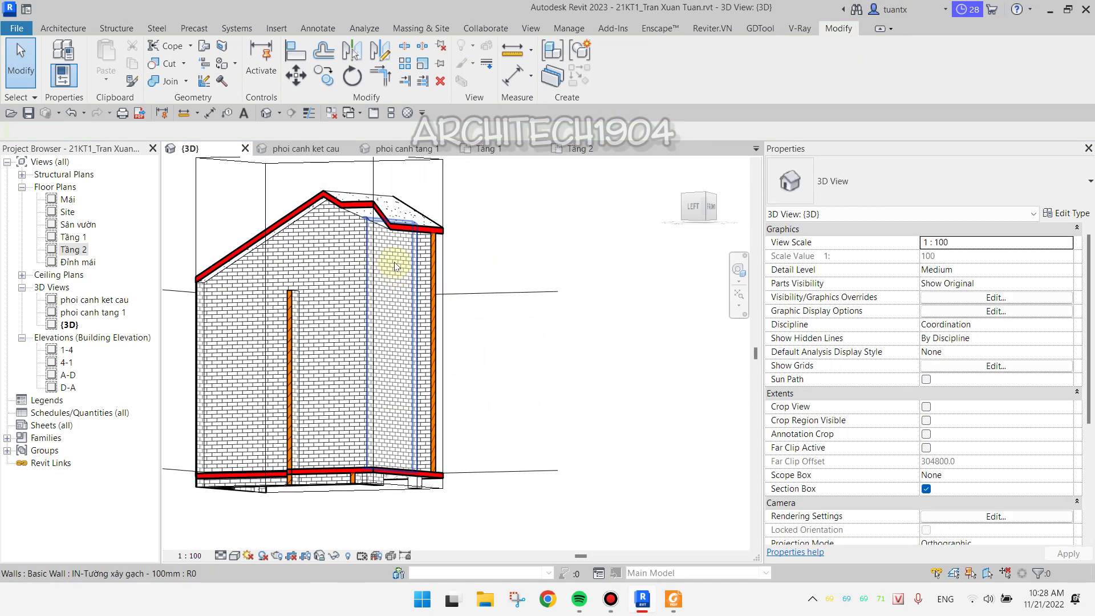
{"action": "scroll", "coordinate": [392, 259], "scroll_direction": "down", "scroll_amount": 1}
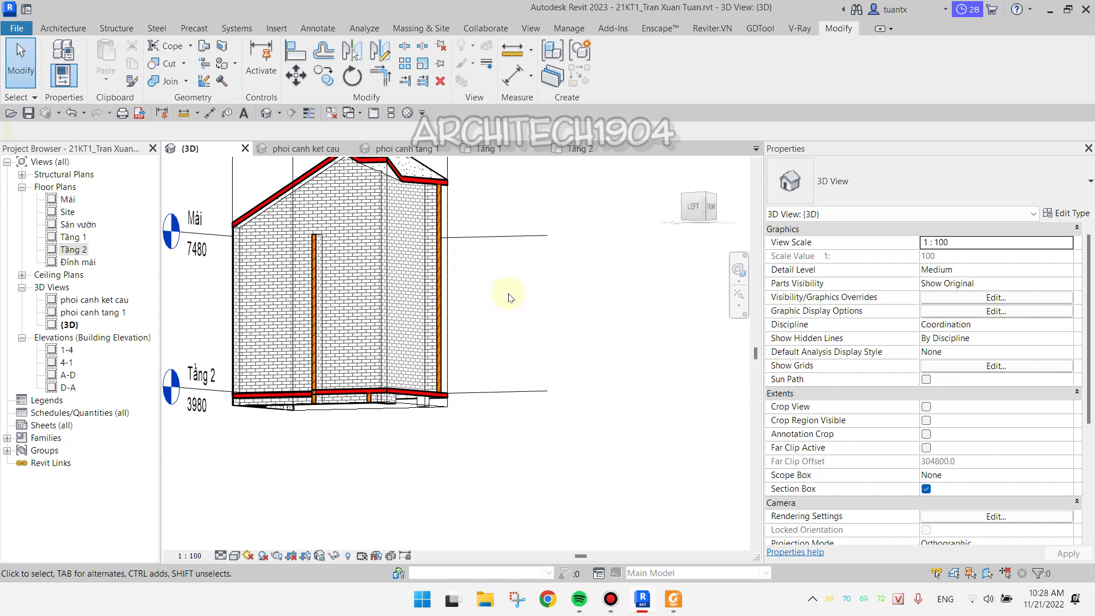
{"action": "scroll", "coordinate": [509, 297], "scroll_direction": "down", "scroll_amount": 1}
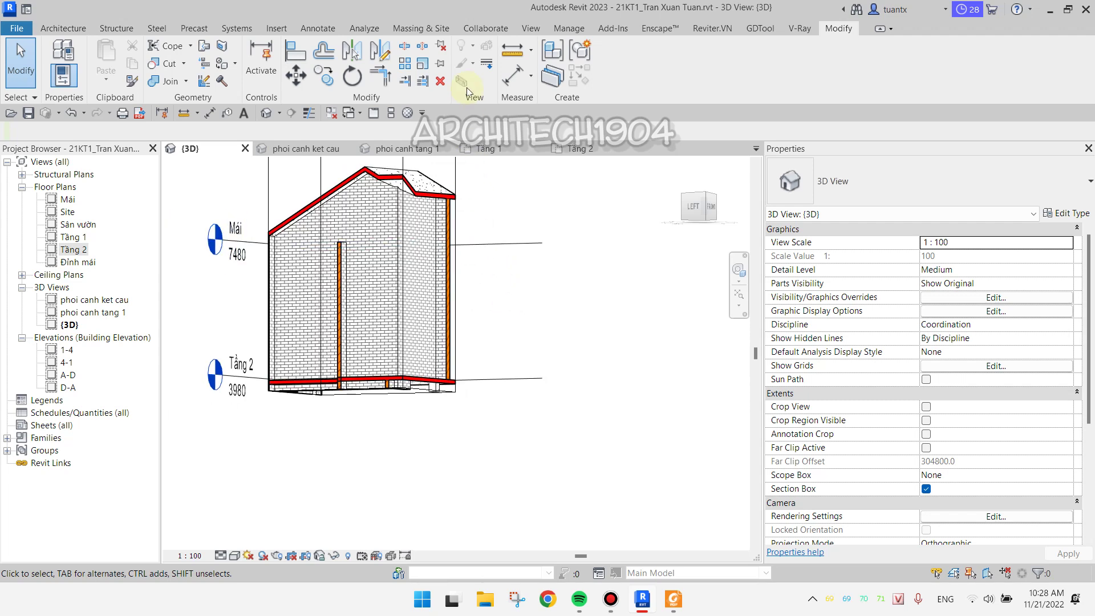
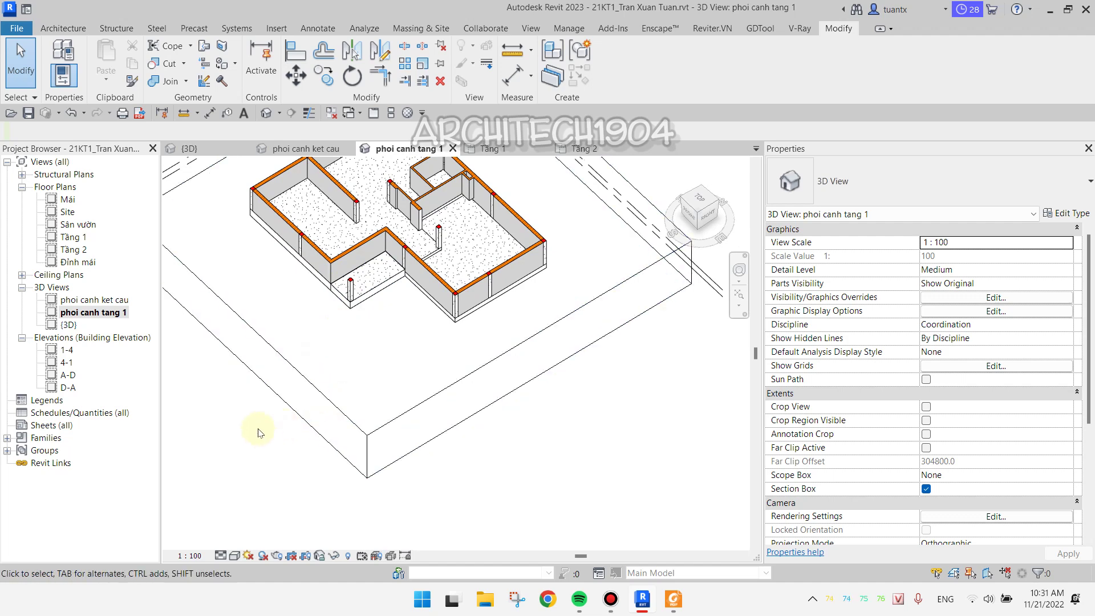
Set the phoi canh tang 1 view's detail level to Coarse, then back to Medium
{"action": "scroll", "coordinate": [254, 426], "scroll_direction": "up", "scroll_amount": 2}
{"action": "scroll", "coordinate": [293, 447], "scroll_direction": "up", "scroll_amount": 2}
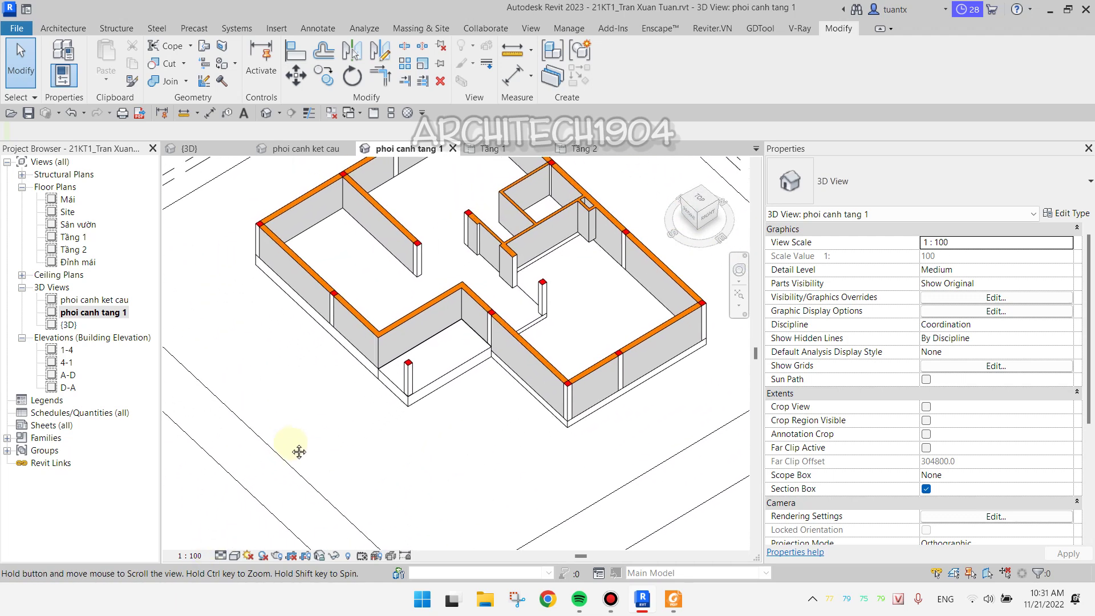
{"action": "scroll", "coordinate": [307, 407], "scroll_direction": "up", "scroll_amount": 2}
{"action": "scroll", "coordinate": [297, 428], "scroll_direction": "up", "scroll_amount": 2}
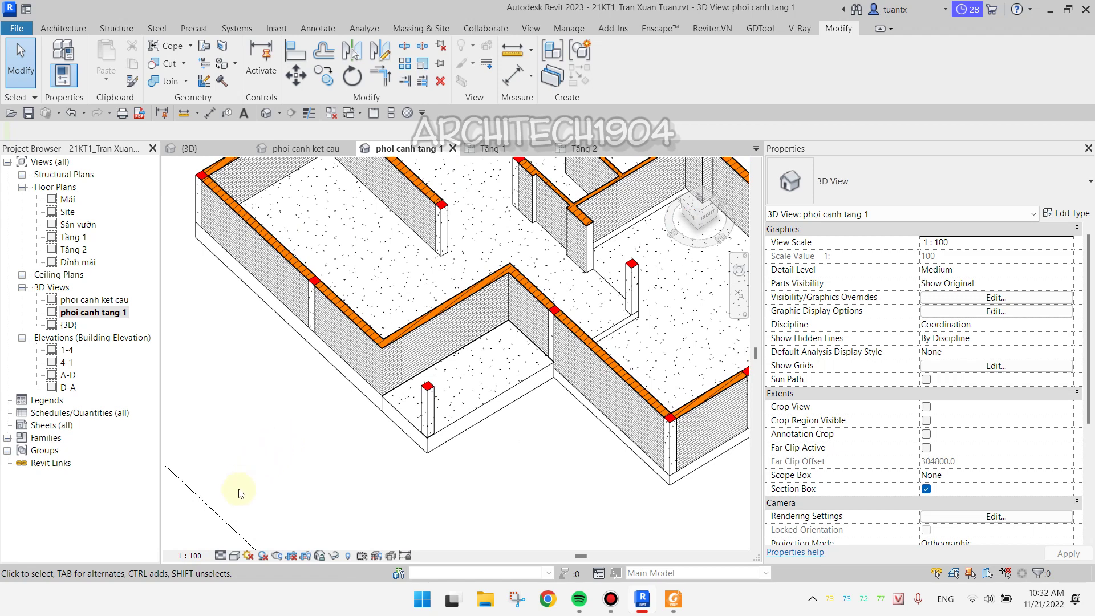
{"action": "left_click", "coordinate": [220, 556]}
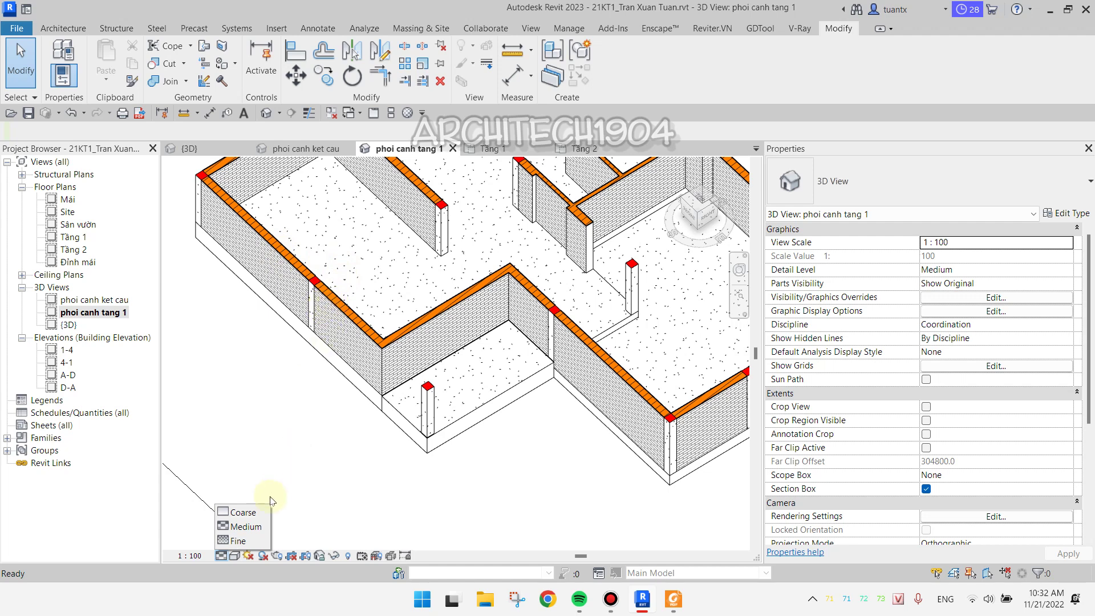
{"action": "left_click", "coordinate": [248, 512]}
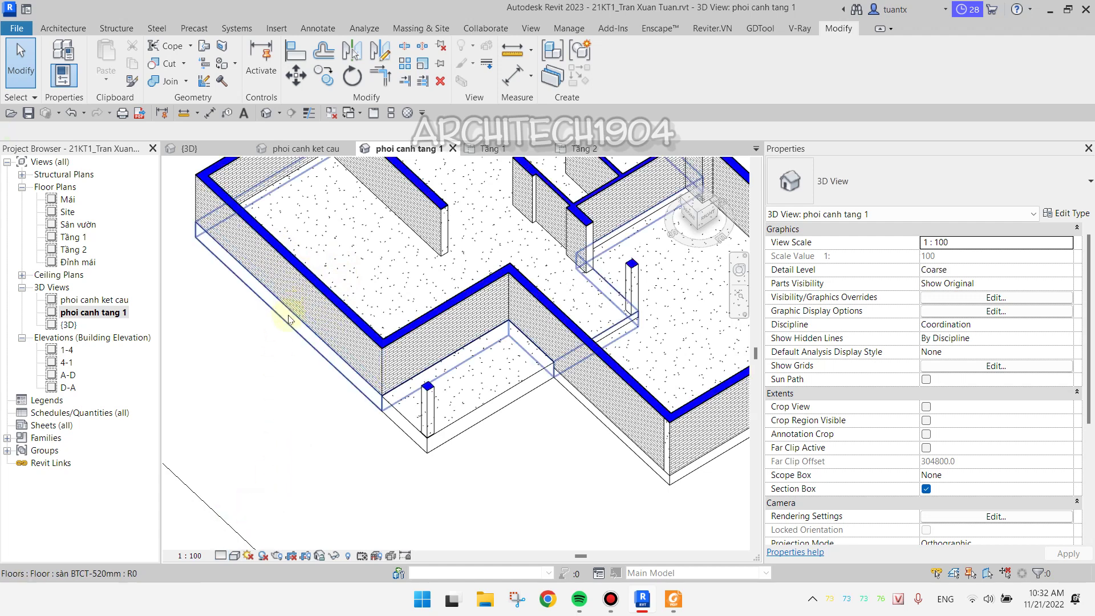
{"action": "left_click", "coordinate": [221, 556]}
{"action": "left_click", "coordinate": [235, 527]}
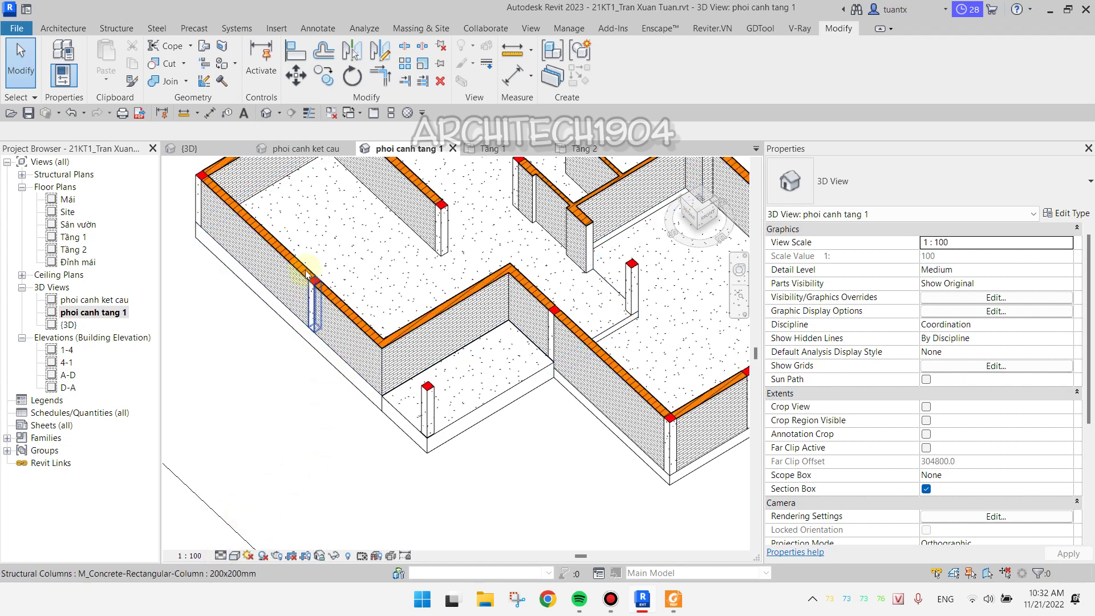
Zoom the view and bring up the visual style choices
{"action": "scroll", "coordinate": [297, 311], "scroll_direction": "up", "scroll_amount": 3}
{"action": "scroll", "coordinate": [284, 313], "scroll_direction": "up", "scroll_amount": 2}
{"action": "scroll", "coordinate": [279, 302], "scroll_direction": "down", "scroll_amount": 4}
{"action": "scroll", "coordinate": [265, 302], "scroll_direction": "down", "scroll_amount": 2}
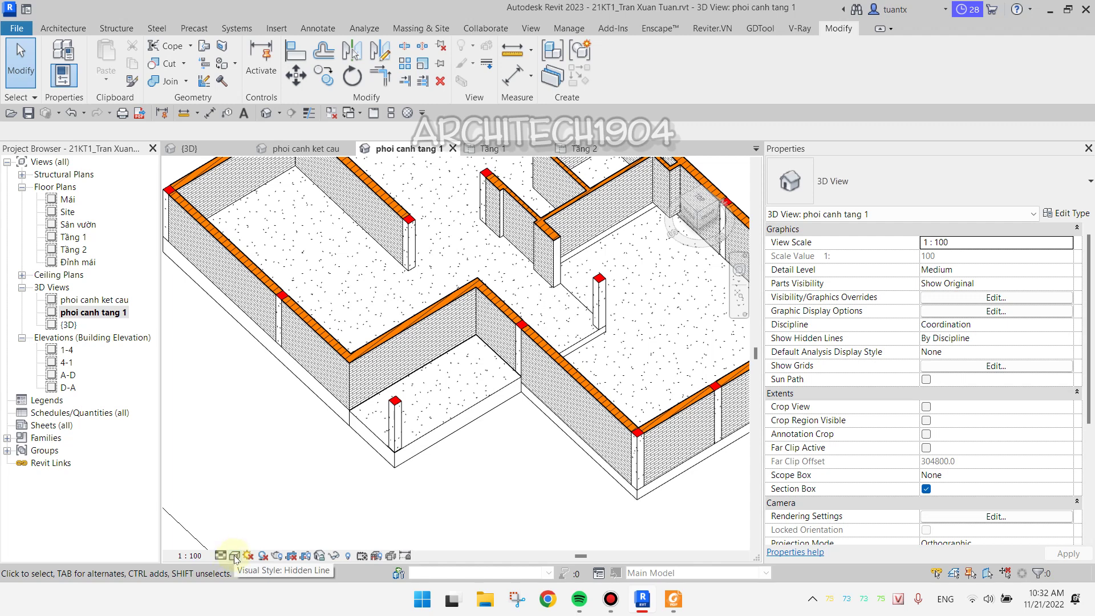
{"action": "left_click", "coordinate": [235, 556]}
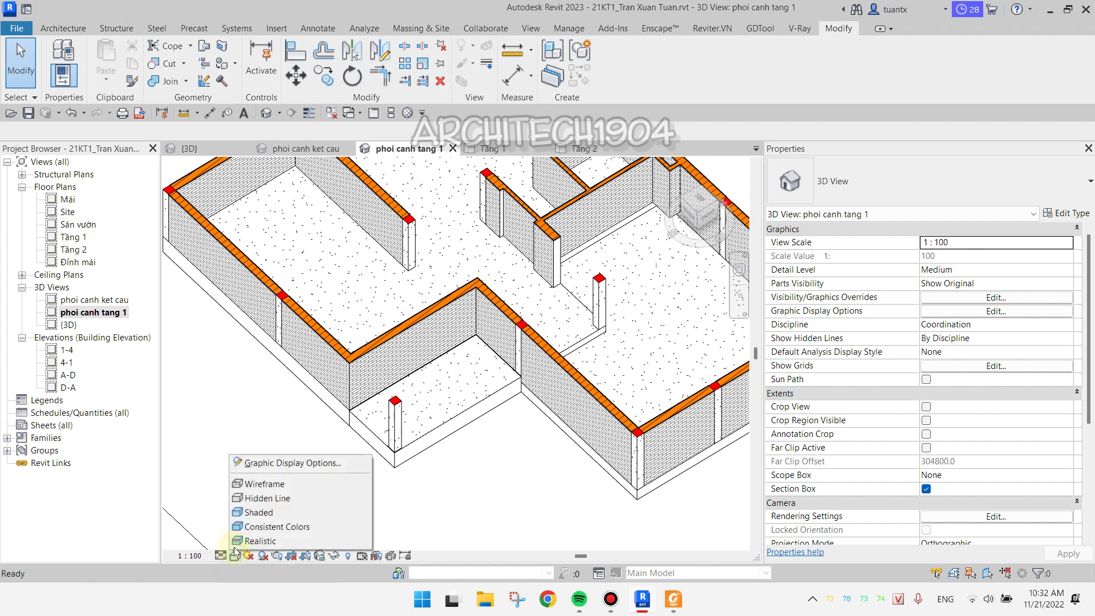
Show the phoi canh tang 1 view in Wireframe visual style
{"action": "left_click", "coordinate": [251, 483]}
{"action": "scroll", "coordinate": [263, 434], "scroll_direction": "down", "scroll_amount": 2}
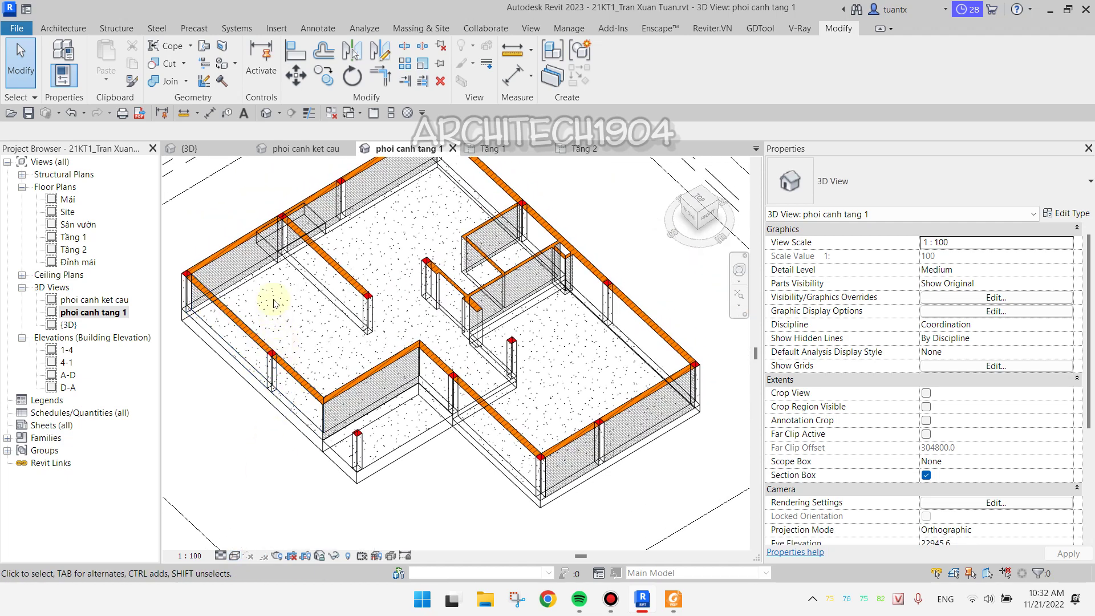
{"action": "scroll", "coordinate": [282, 286], "scroll_direction": "up", "scroll_amount": 2}
{"action": "scroll", "coordinate": [290, 268], "scroll_direction": "down", "scroll_amount": 1}
{"action": "scroll", "coordinate": [318, 330], "scroll_direction": "up", "scroll_amount": 1}
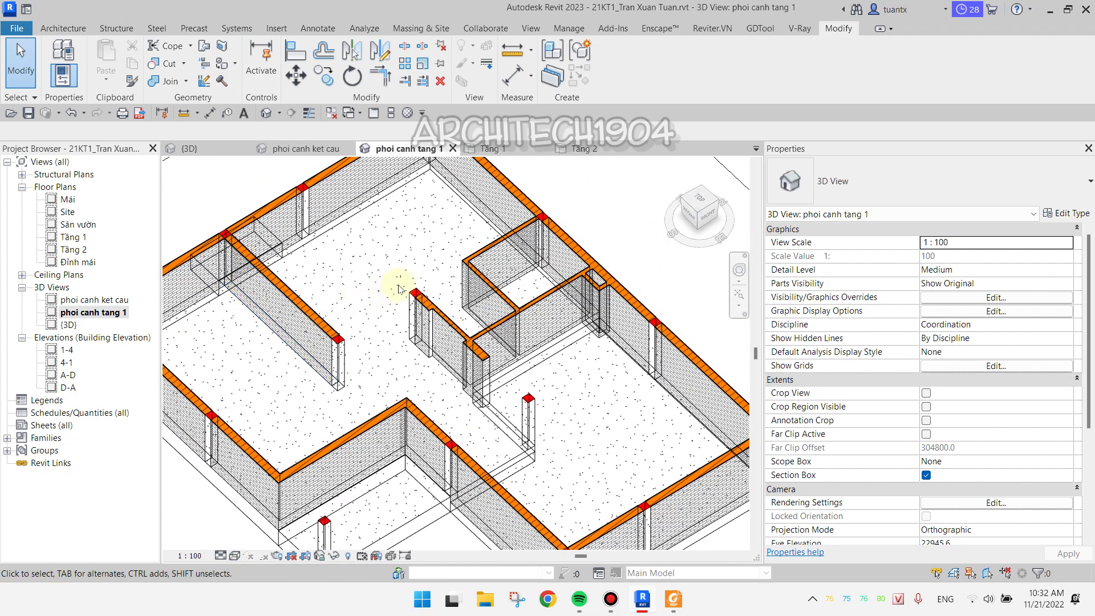
{"action": "scroll", "coordinate": [393, 251], "scroll_direction": "down", "scroll_amount": 2}
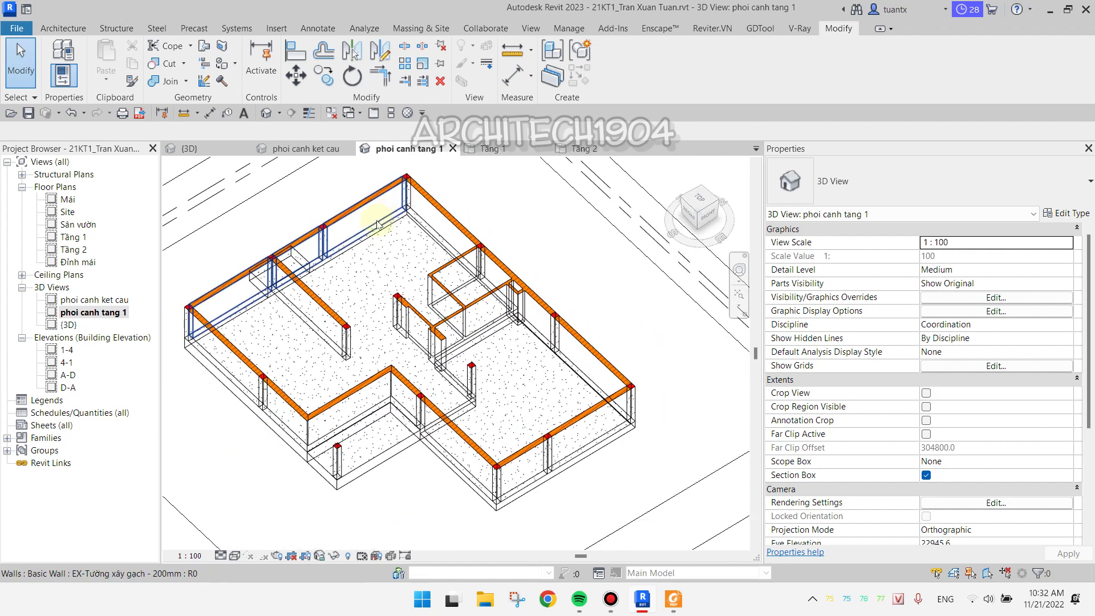
Reopen the visual style list and dismiss it without changing the style
{"action": "left_click", "coordinate": [236, 556]}
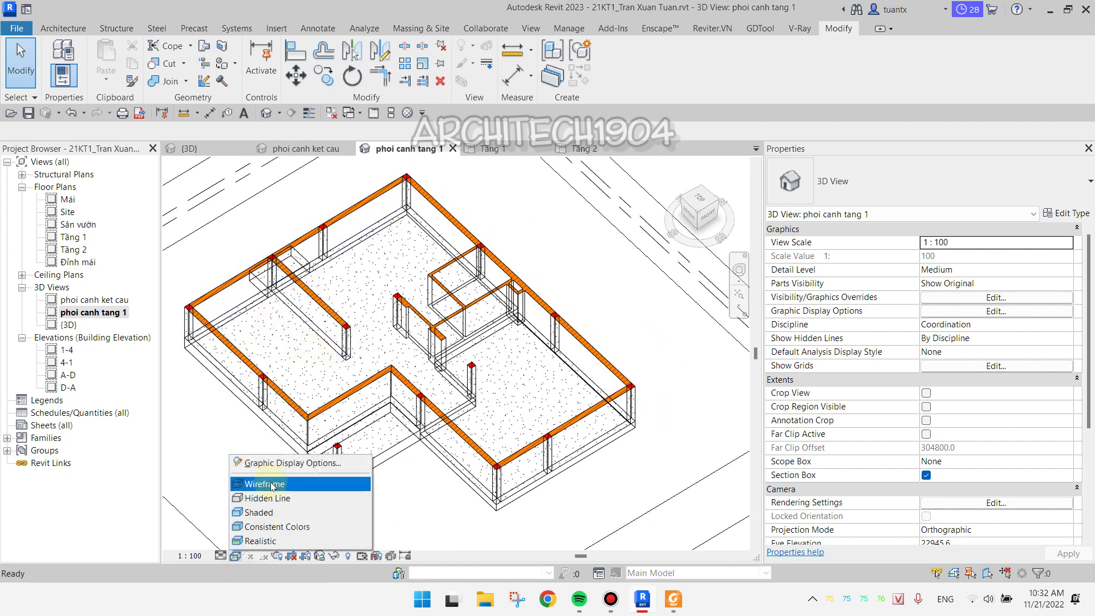
{"action": "left_click", "coordinate": [209, 415]}
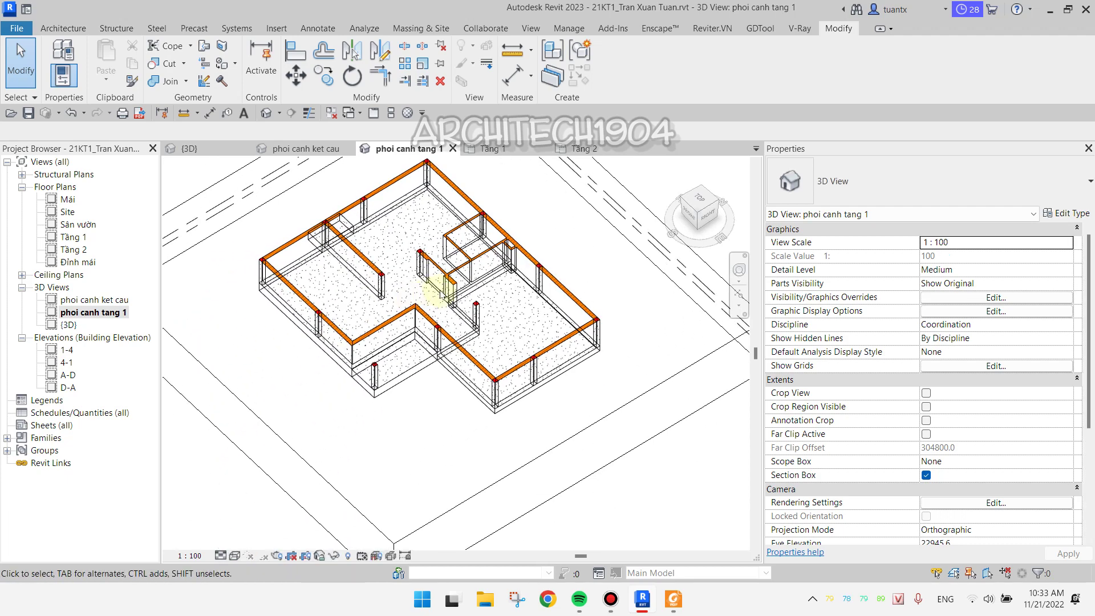
{"action": "scroll", "coordinate": [439, 289], "scroll_direction": "up", "scroll_amount": 3}
{"action": "scroll", "coordinate": [433, 274], "scroll_direction": "up", "scroll_amount": 2}
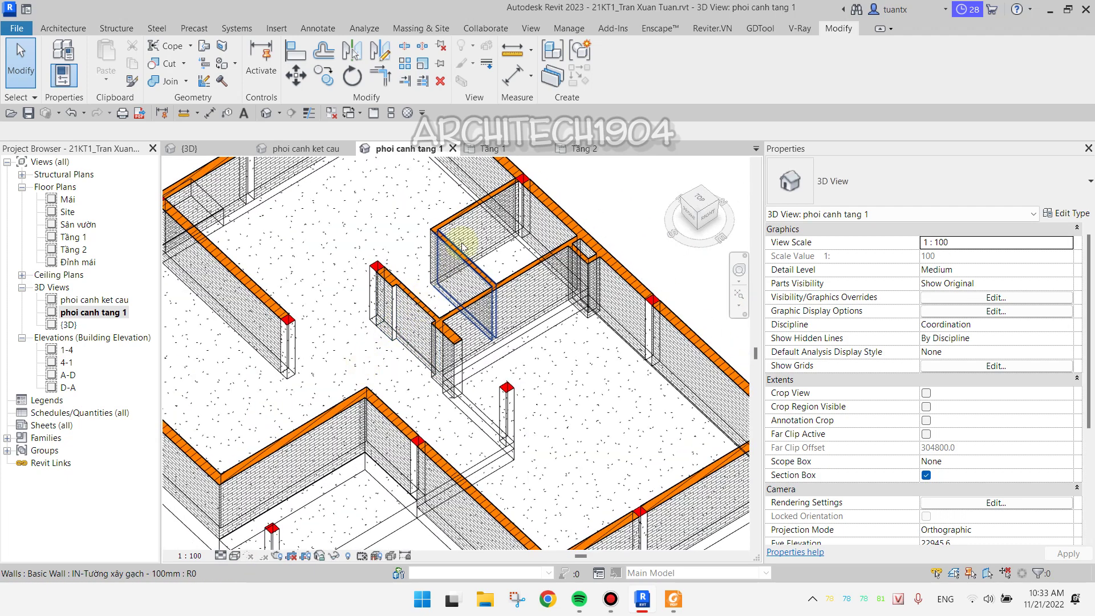
{"action": "scroll", "coordinate": [500, 222], "scroll_direction": "up", "scroll_amount": 1}
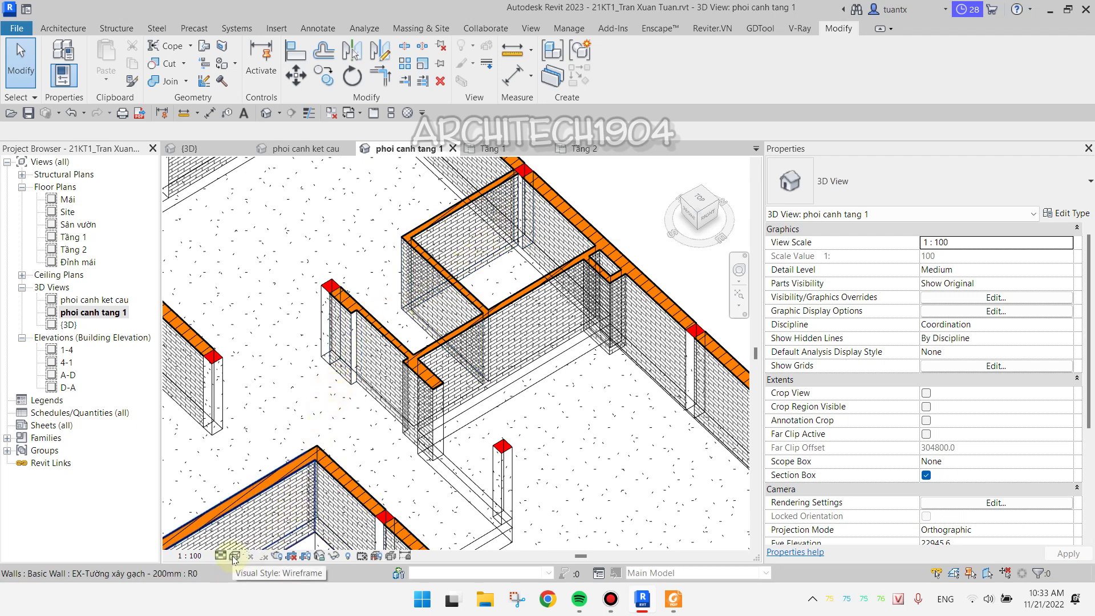
{"action": "scroll", "coordinate": [257, 386], "scroll_direction": "down", "scroll_amount": 2}
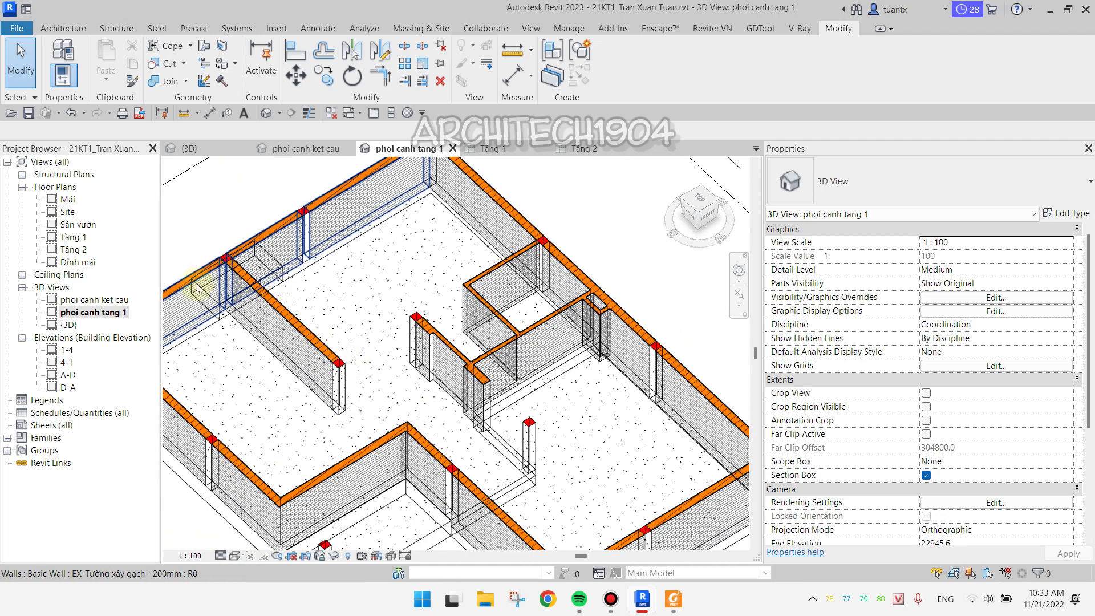
{"action": "scroll", "coordinate": [257, 376], "scroll_direction": "up", "scroll_amount": 4}
Open the {3D} house view, try Wireframe, then restore Hidden Line
{"action": "double_click", "coordinate": [67, 325]}
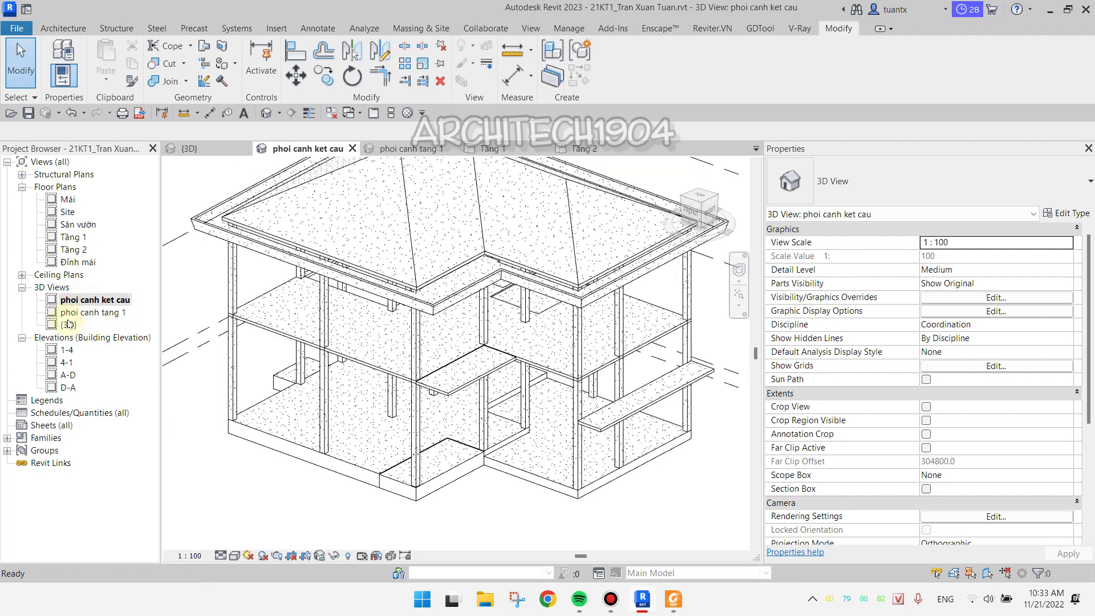
{"action": "scroll", "coordinate": [257, 403], "scroll_direction": "down", "scroll_amount": 3}
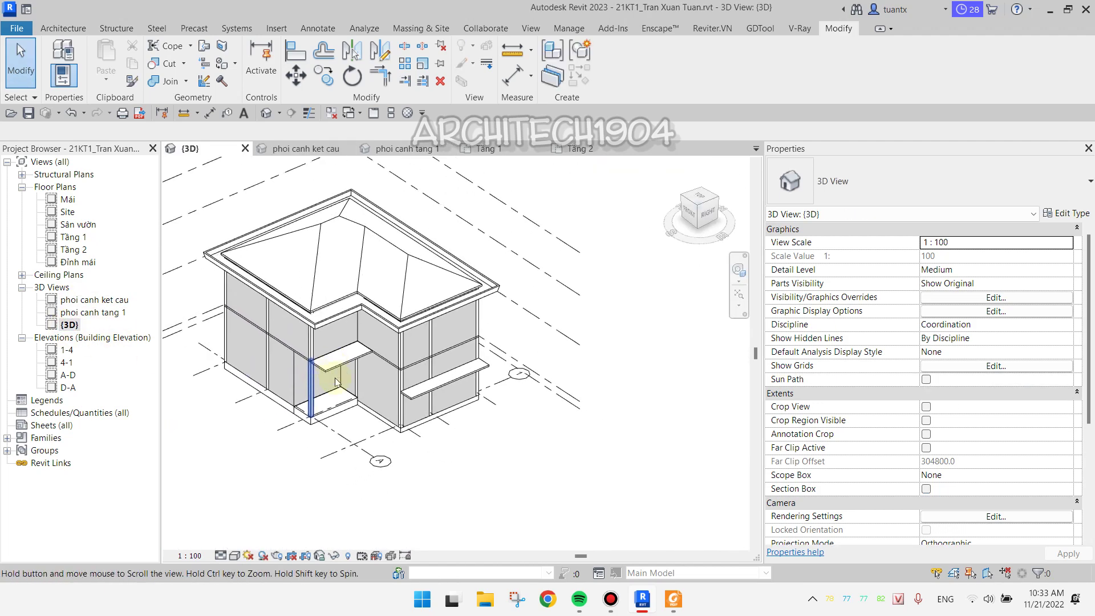
{"action": "left_click", "coordinate": [234, 555]}
{"action": "left_click", "coordinate": [264, 484]}
{"action": "scroll", "coordinate": [359, 342], "scroll_direction": "up", "scroll_amount": 2}
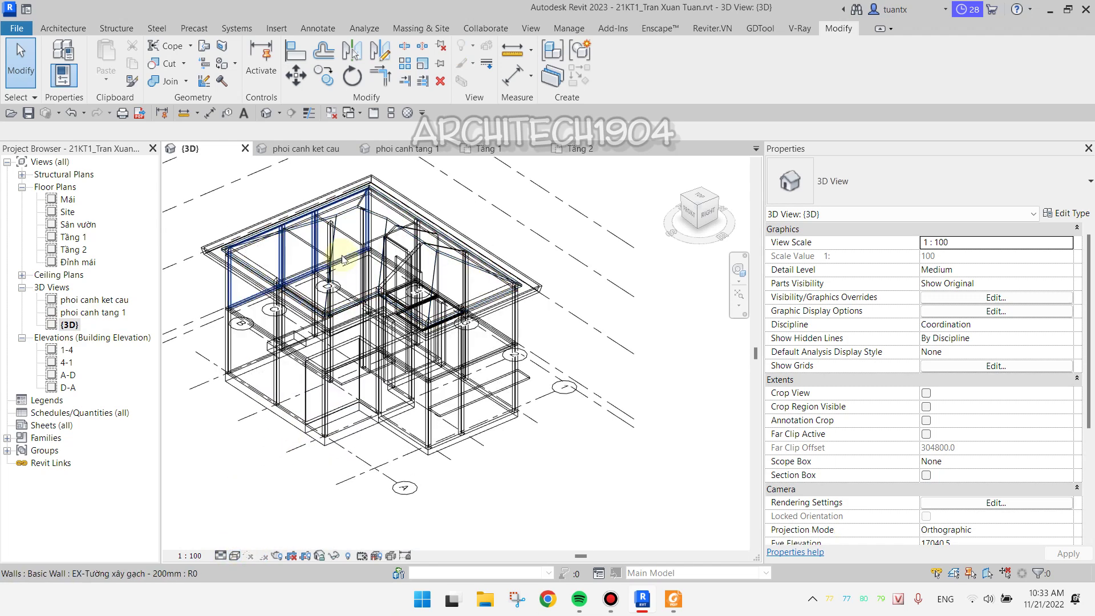
{"action": "scroll", "coordinate": [360, 340], "scroll_direction": "up", "scroll_amount": 2}
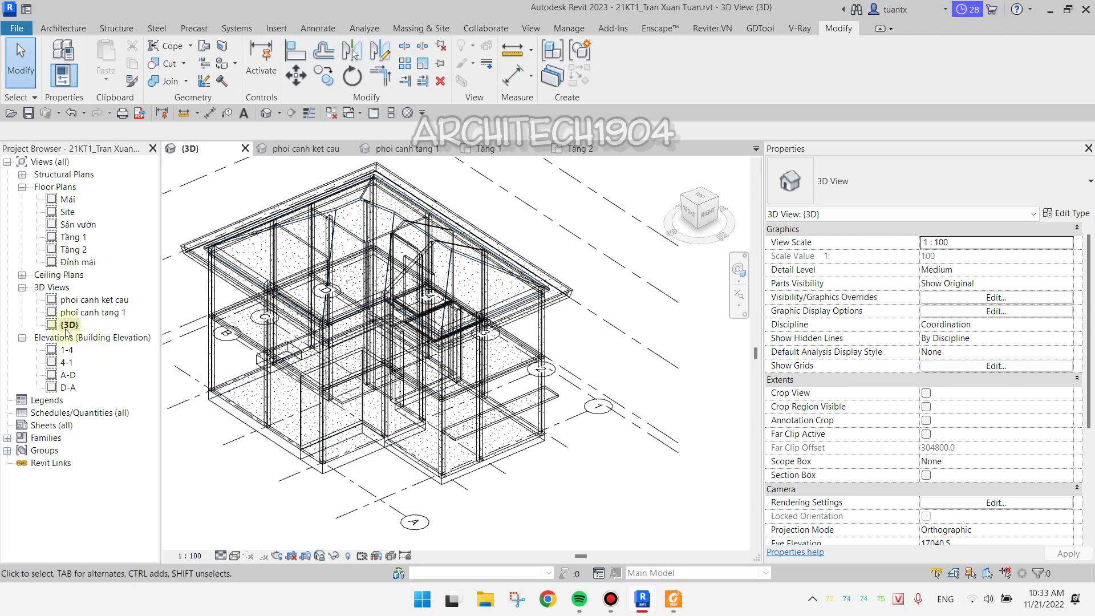
{"action": "left_click", "coordinate": [235, 557]}
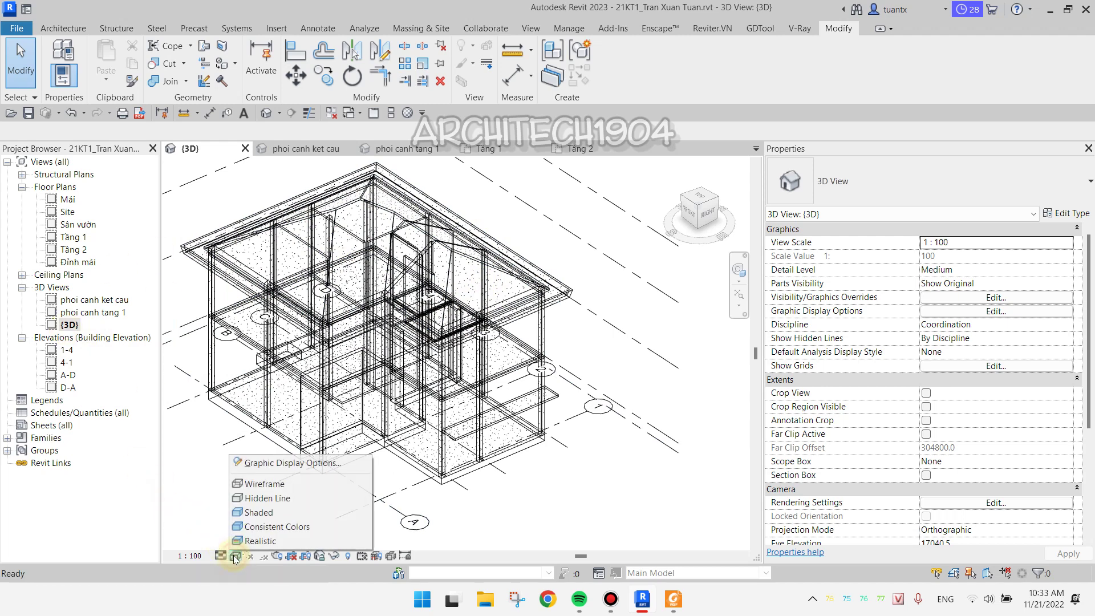
{"action": "left_click", "coordinate": [247, 498]}
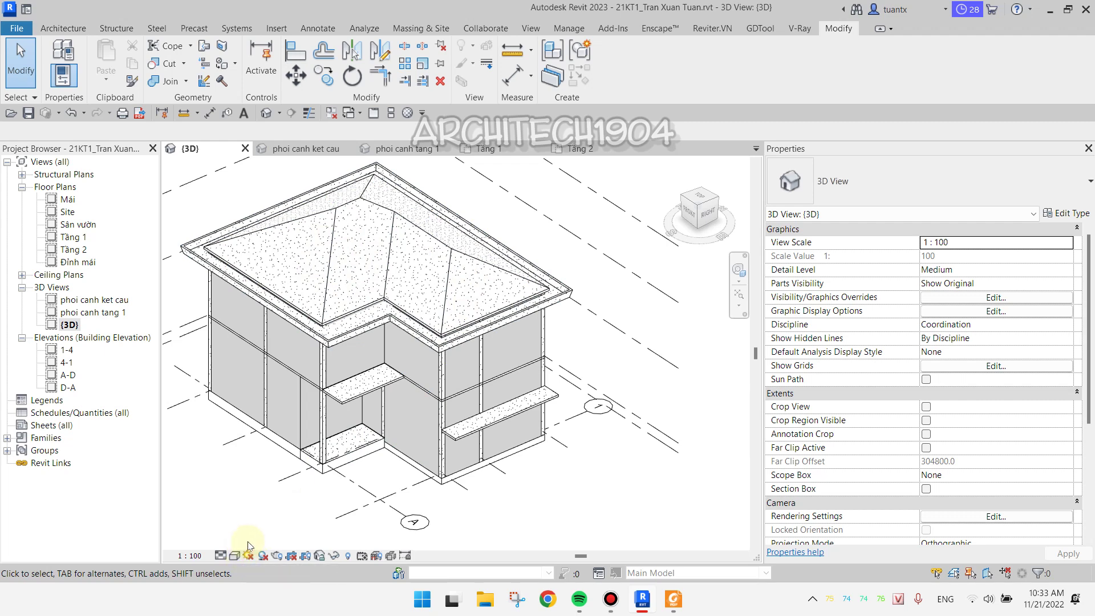
Open the Tầng 1 plan and 4-1 elevation, then return to phoi canh tang 1
{"action": "double_click", "coordinate": [70, 237]}
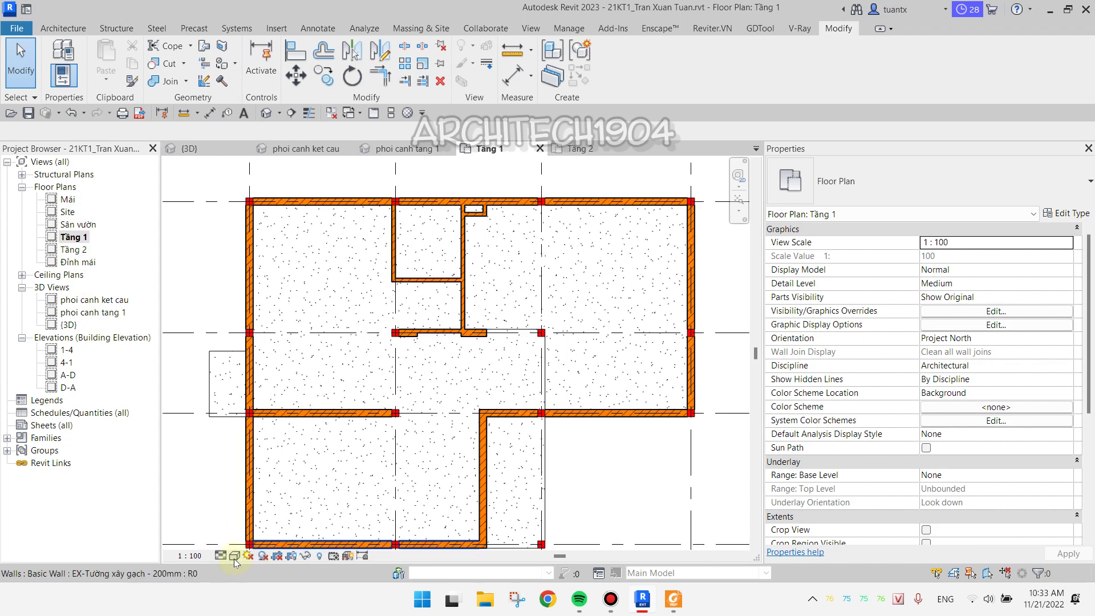
{"action": "double_click", "coordinate": [67, 362]}
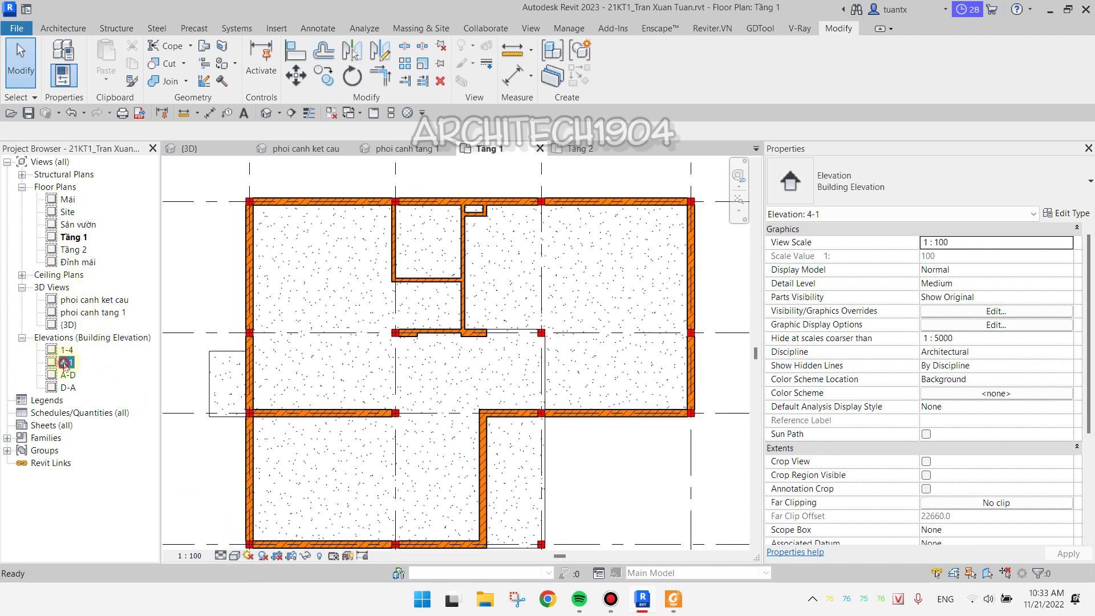
{"action": "double_click", "coordinate": [80, 312]}
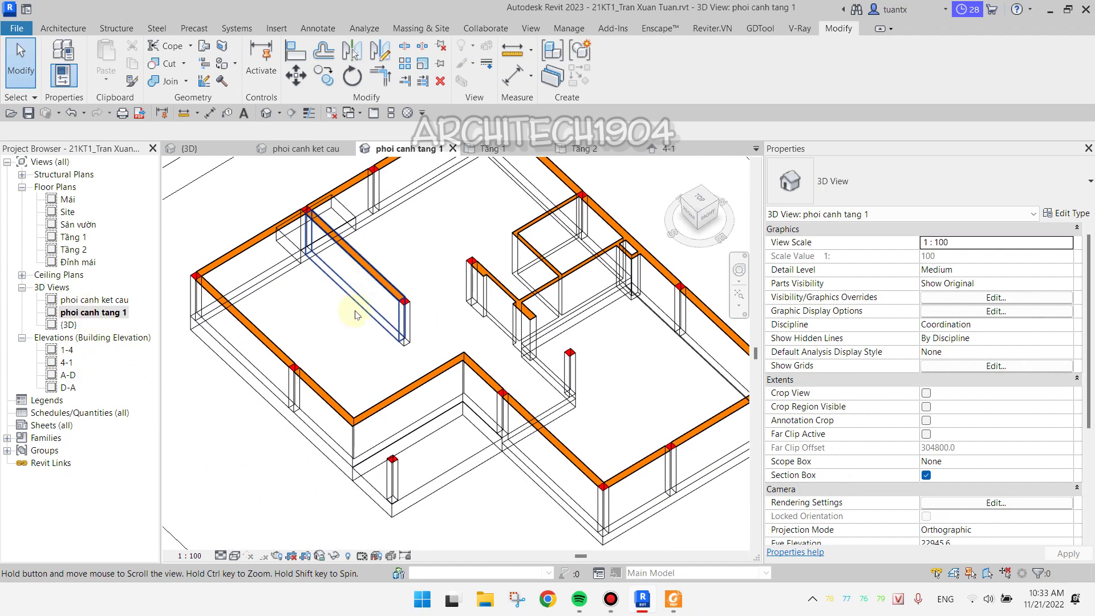
{"action": "left_click", "coordinate": [234, 555]}
{"action": "left_click", "coordinate": [248, 498]}
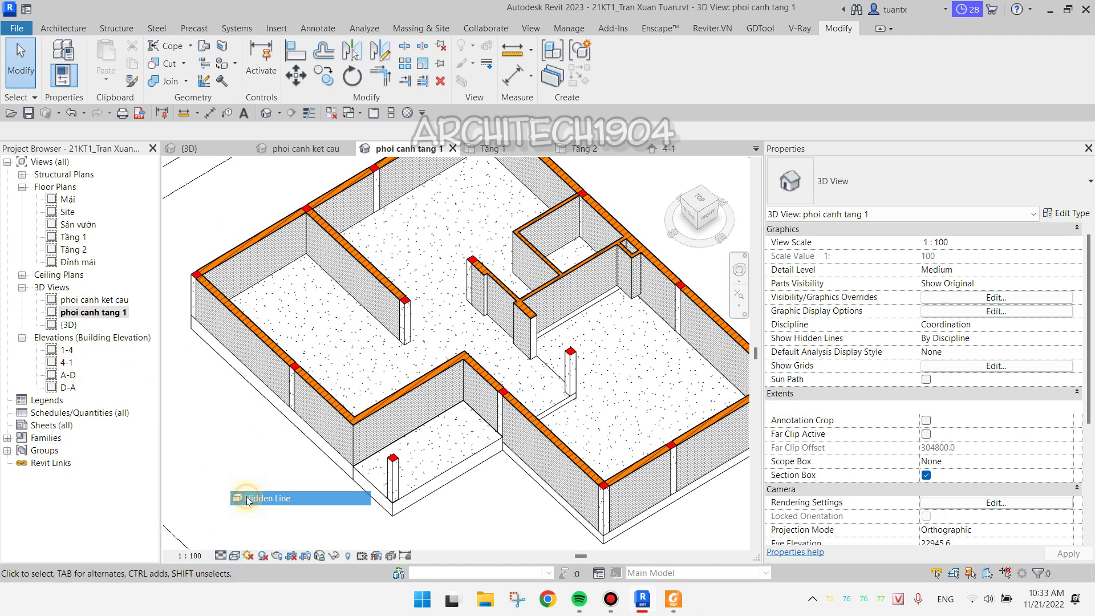
{"action": "left_click", "coordinate": [234, 559]}
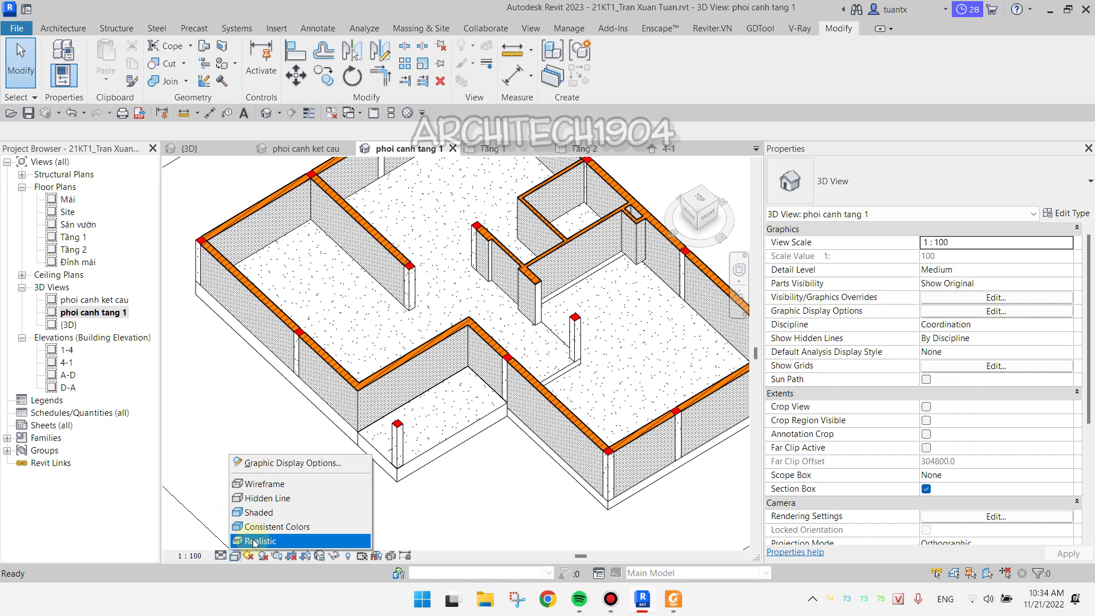
{"action": "left_click", "coordinate": [254, 542]}
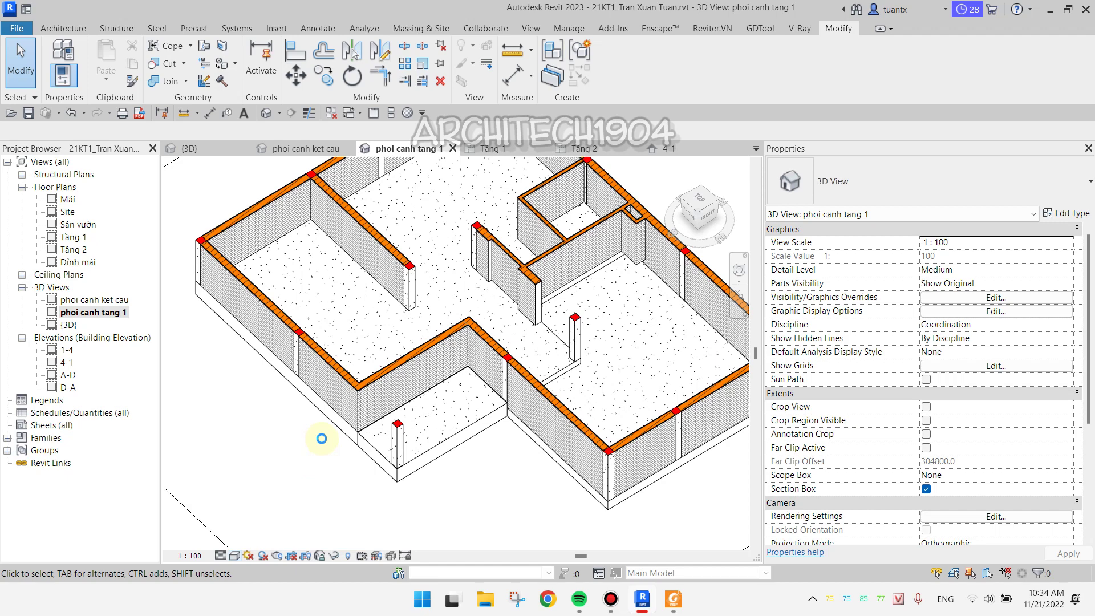
{"action": "scroll", "coordinate": [323, 443], "scroll_direction": "up", "scroll_amount": 2}
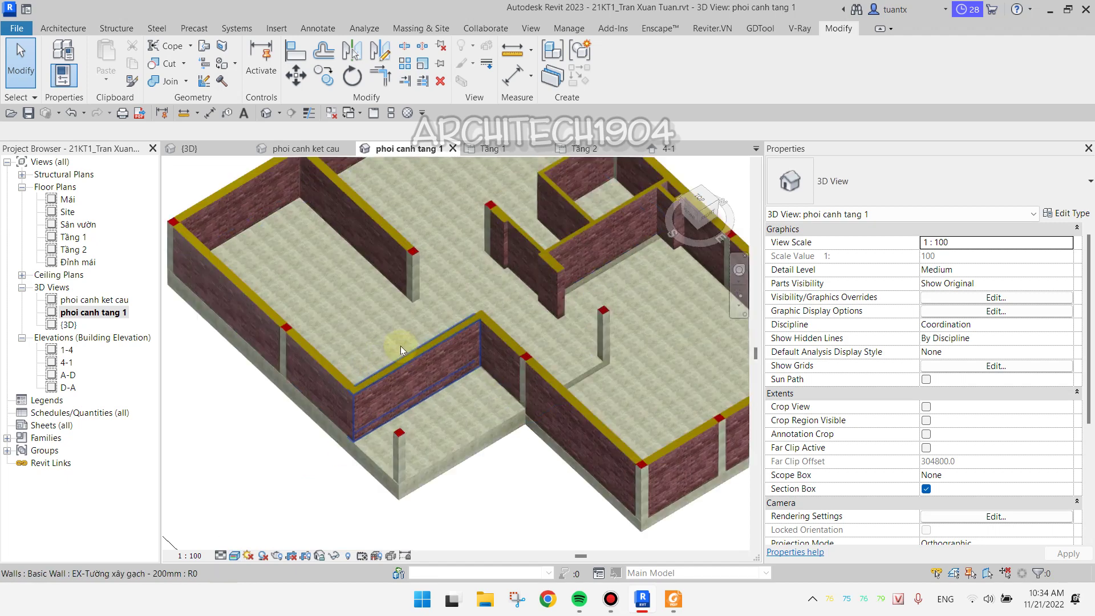
{"action": "scroll", "coordinate": [381, 265], "scroll_direction": "up", "scroll_amount": 2}
{"action": "scroll", "coordinate": [378, 290], "scroll_direction": "up", "scroll_amount": 2}
{"action": "scroll", "coordinate": [334, 283], "scroll_direction": "up", "scroll_amount": 2}
{"action": "scroll", "coordinate": [306, 316], "scroll_direction": "up", "scroll_amount": 1}
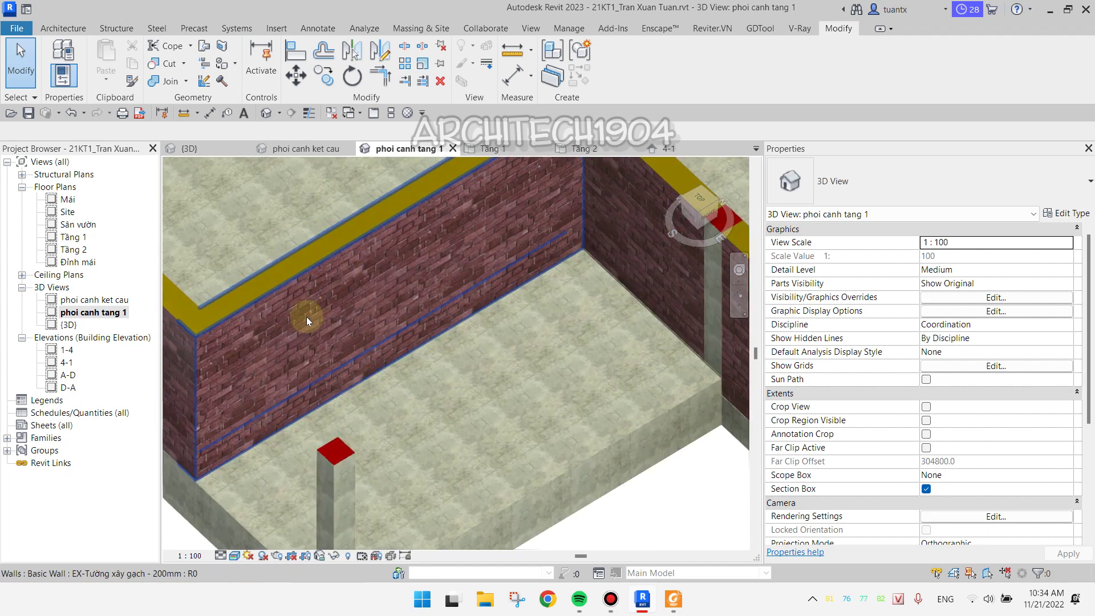
{"action": "scroll", "coordinate": [290, 341], "scroll_direction": "up", "scroll_amount": 1}
{"action": "scroll", "coordinate": [314, 294], "scroll_direction": "up", "scroll_amount": 1}
{"action": "scroll", "coordinate": [365, 272], "scroll_direction": "up", "scroll_amount": 1}
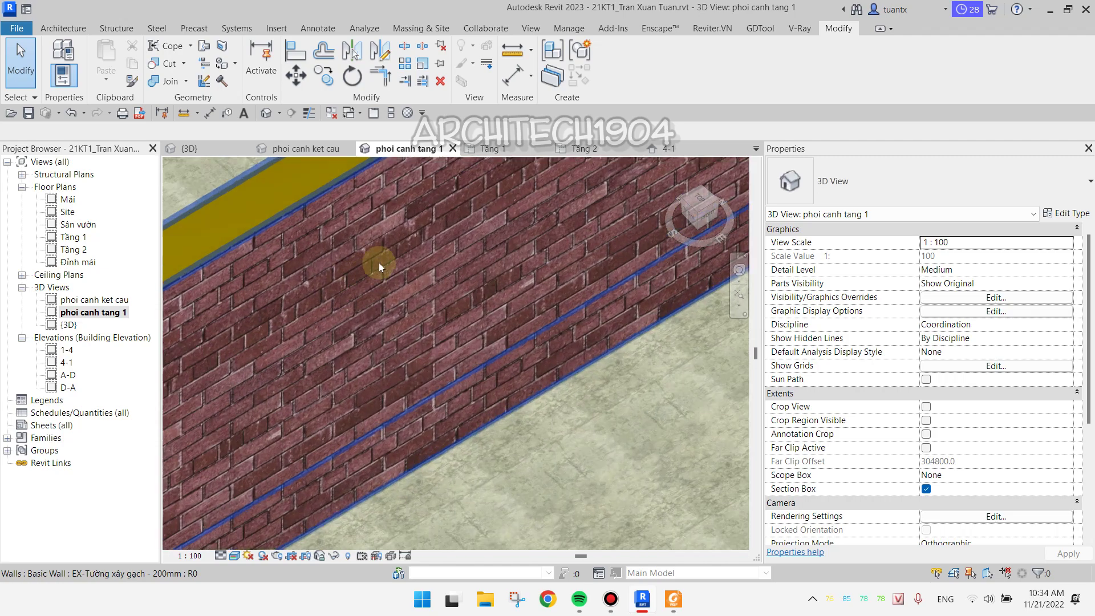
{"action": "scroll", "coordinate": [378, 262], "scroll_direction": "up", "scroll_amount": 2}
{"action": "scroll", "coordinate": [381, 268], "scroll_direction": "down", "scroll_amount": 3}
{"action": "middle_click_drag", "start_coordinate": [385, 276], "coordinate": [331, 253]}
{"action": "scroll", "coordinate": [419, 251], "scroll_direction": "down", "scroll_amount": 2}
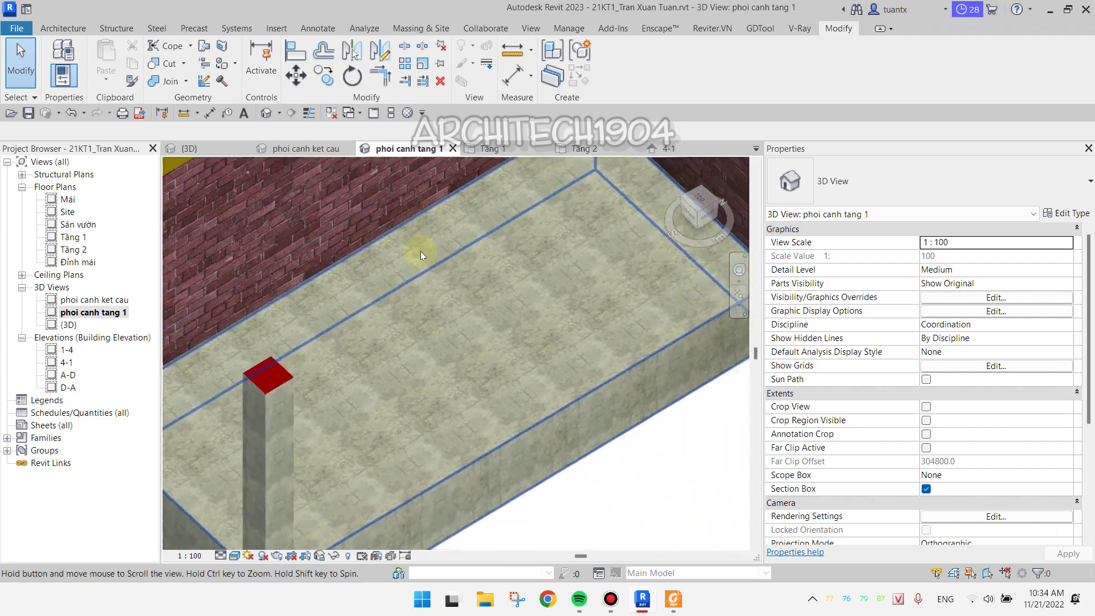
{"action": "scroll", "coordinate": [474, 313], "scroll_direction": "up", "scroll_amount": 3}
{"action": "scroll", "coordinate": [481, 307], "scroll_direction": "up", "scroll_amount": 2}
{"action": "scroll", "coordinate": [481, 303], "scroll_direction": "up", "scroll_amount": 1}
{"action": "scroll", "coordinate": [481, 304], "scroll_direction": "down", "scroll_amount": 3}
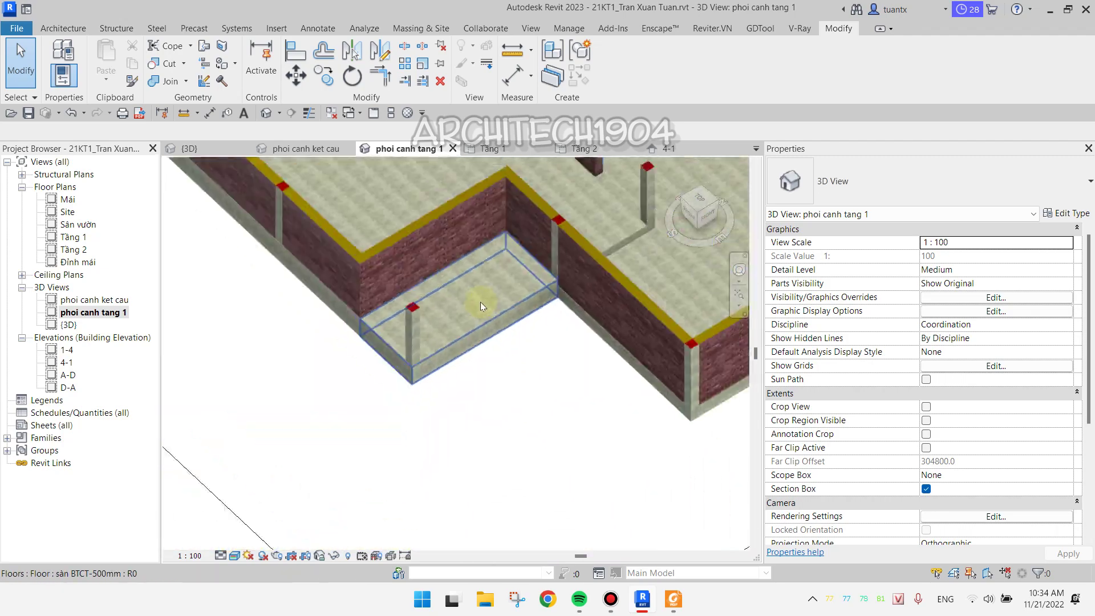
{"action": "scroll", "coordinate": [434, 313], "scroll_direction": "up", "scroll_amount": 2}
{"action": "middle_click_drag", "start_coordinate": [340, 216], "coordinate": [317, 252]}
{"action": "scroll", "coordinate": [292, 273], "scroll_direction": "down", "scroll_amount": 2}
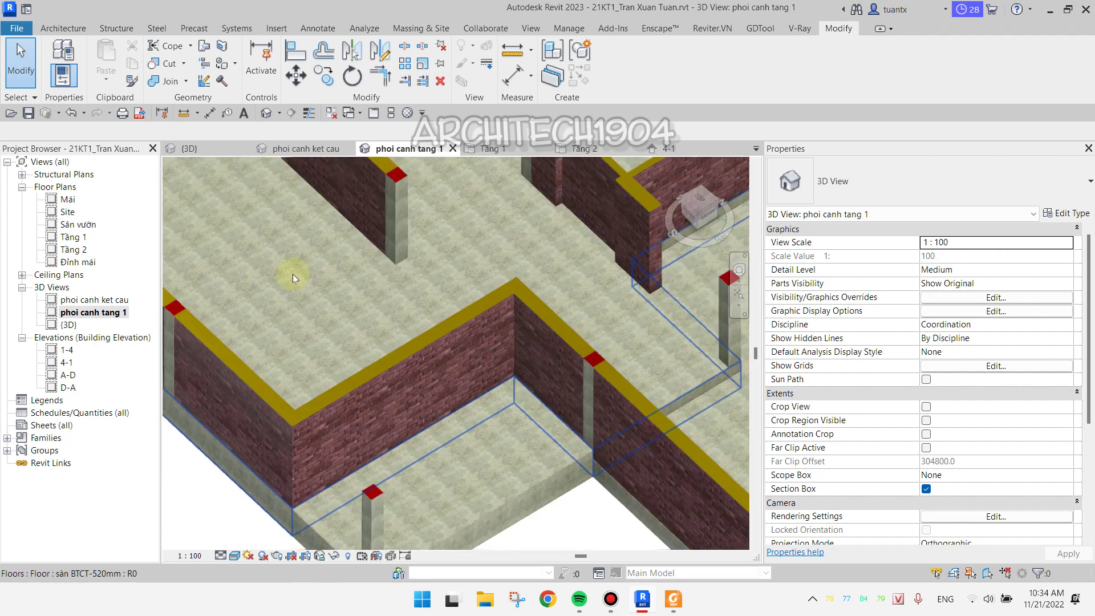
{"action": "scroll", "coordinate": [304, 310], "scroll_direction": "down", "scroll_amount": 2}
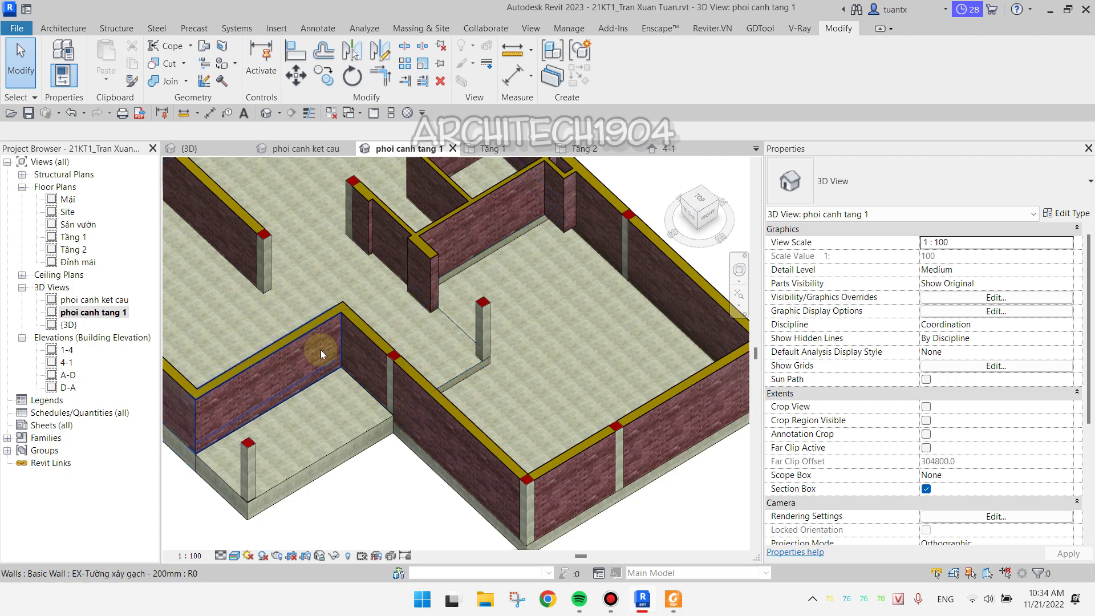
{"action": "middle_click_drag", "start_coordinate": [320, 351], "coordinate": [453, 302]}
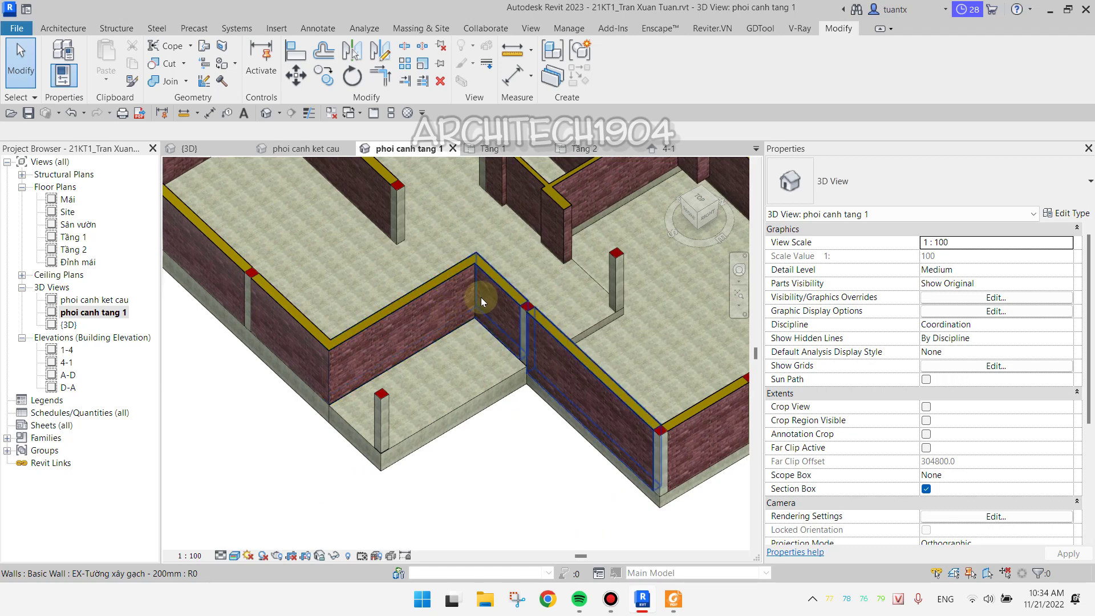
Select the brick wall and open its GACH XÂY structure material from the wall type
{"action": "left_click", "coordinate": [439, 313]}
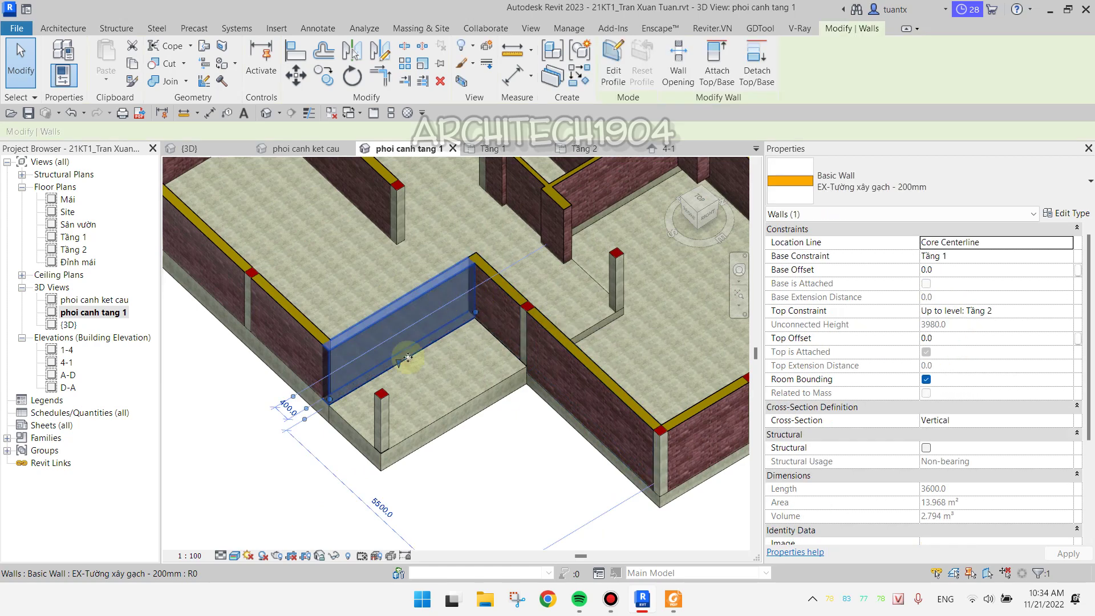
{"action": "left_click", "coordinate": [509, 485]}
{"action": "scroll", "coordinate": [460, 437], "scroll_direction": "up", "scroll_amount": 2}
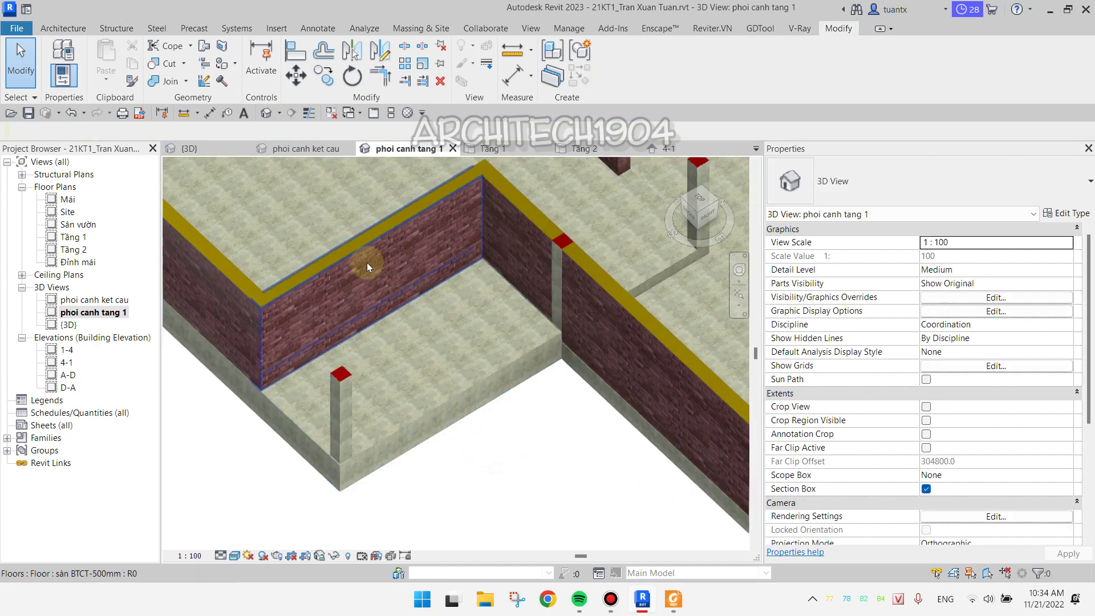
{"action": "left_click", "coordinate": [388, 263]}
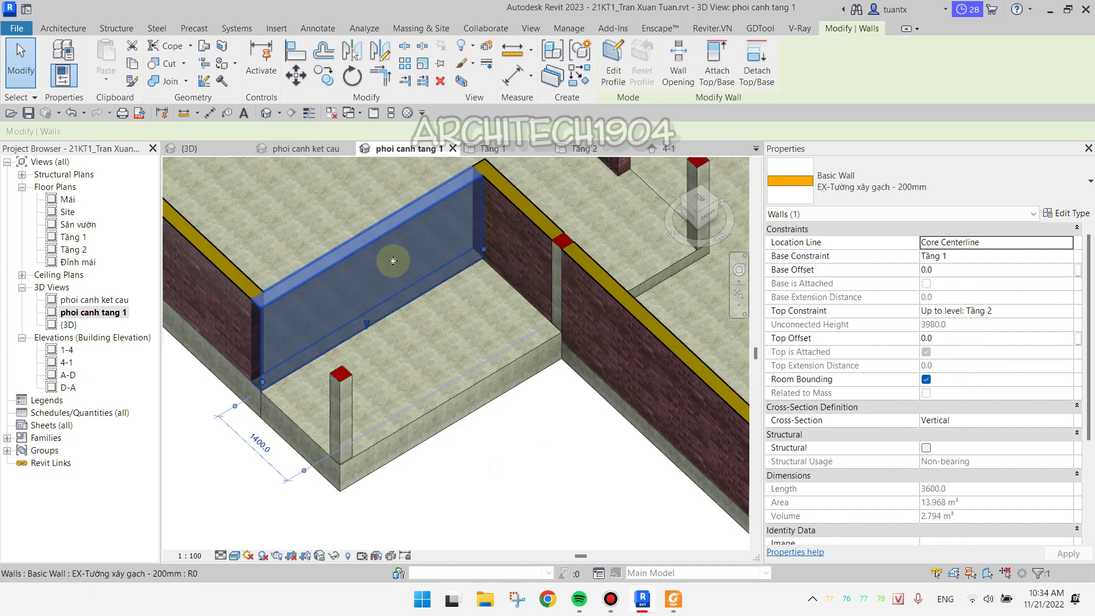
{"action": "left_click", "coordinate": [1048, 215]}
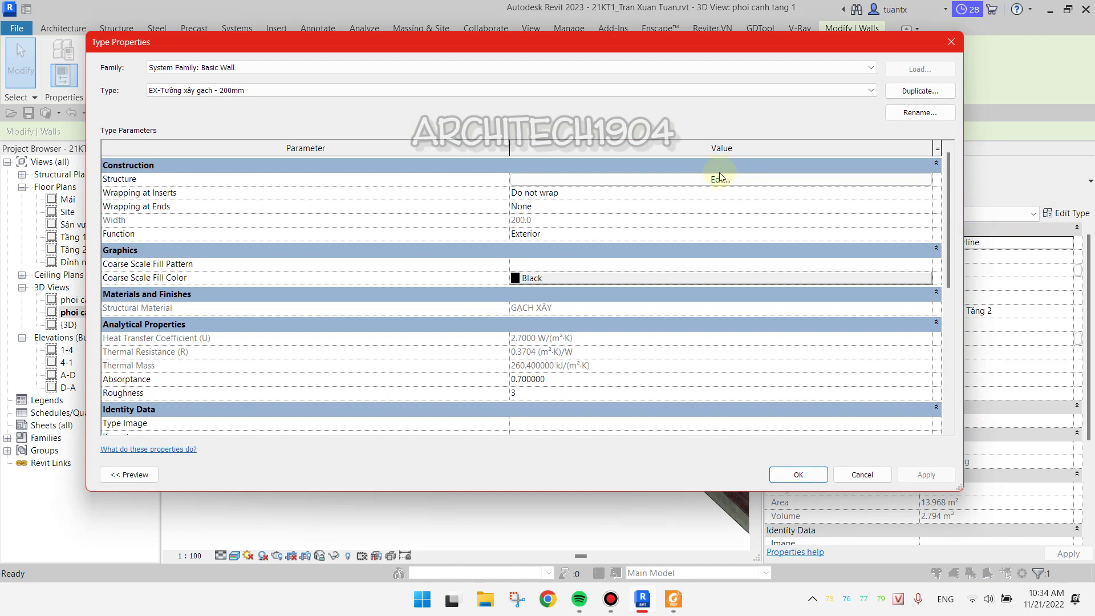
{"action": "left_click", "coordinate": [717, 180]}
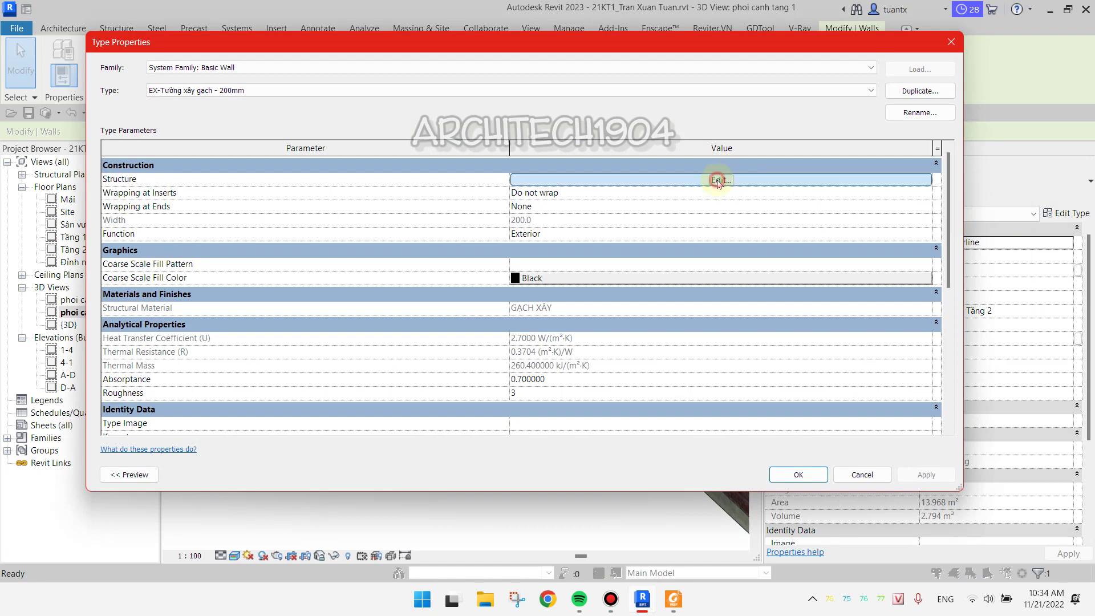
{"action": "left_click", "coordinate": [341, 177]}
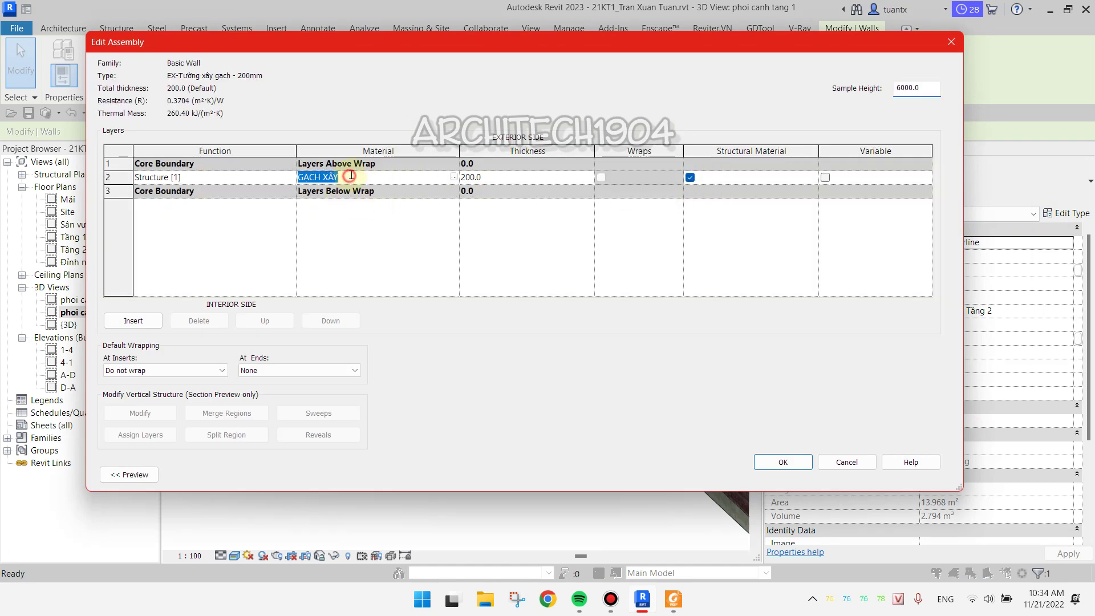
{"action": "left_click", "coordinate": [453, 177]}
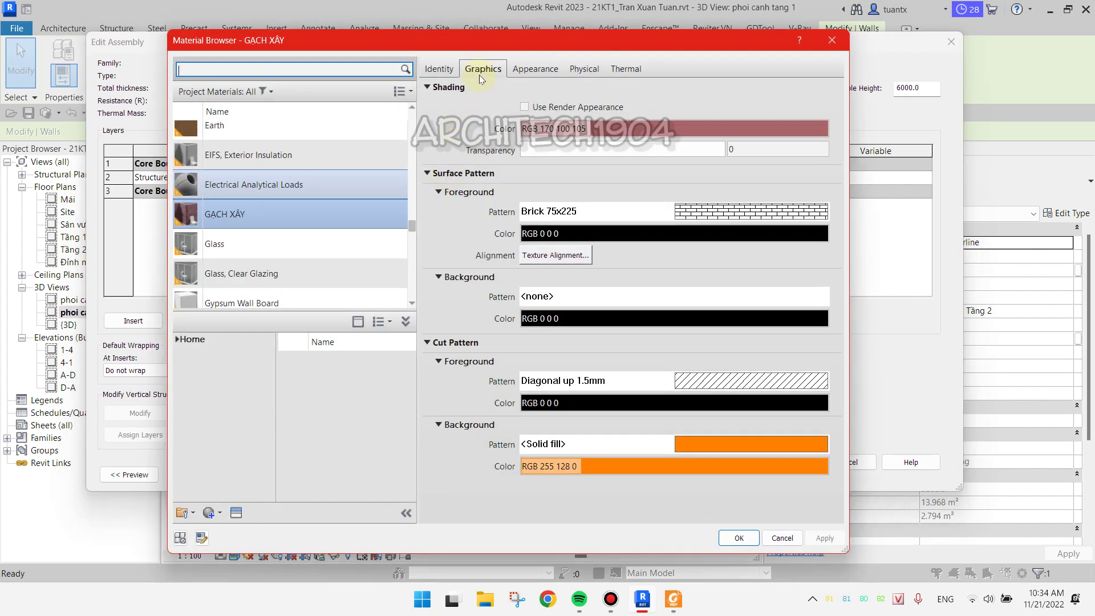
Open the brick image texture settings and browse for a new image in thumbnail view
{"action": "left_click", "coordinate": [534, 71]}
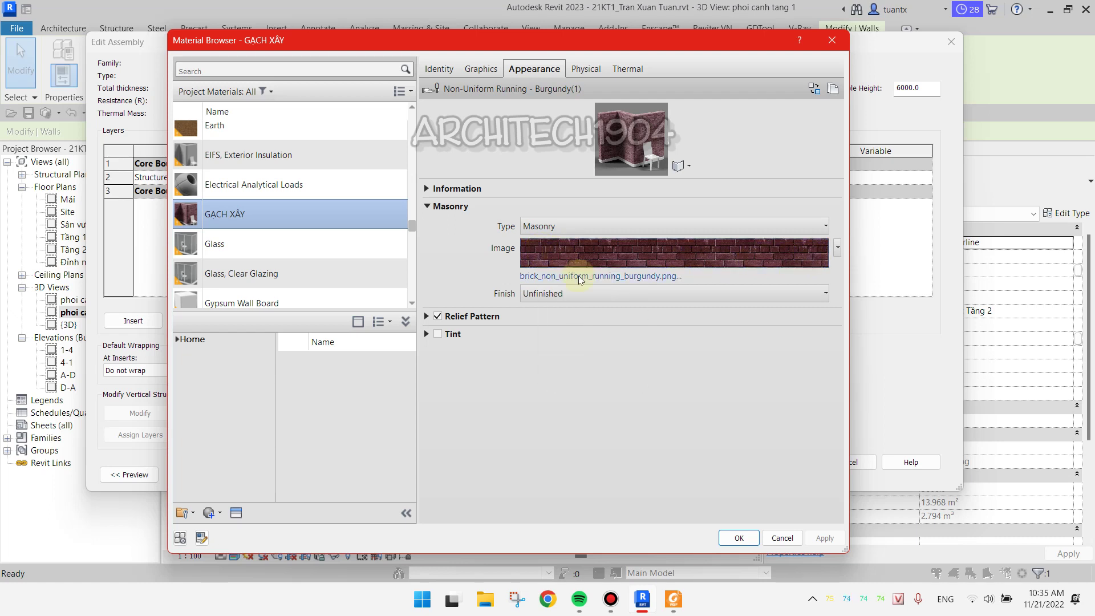
{"action": "left_click", "coordinate": [817, 252]}
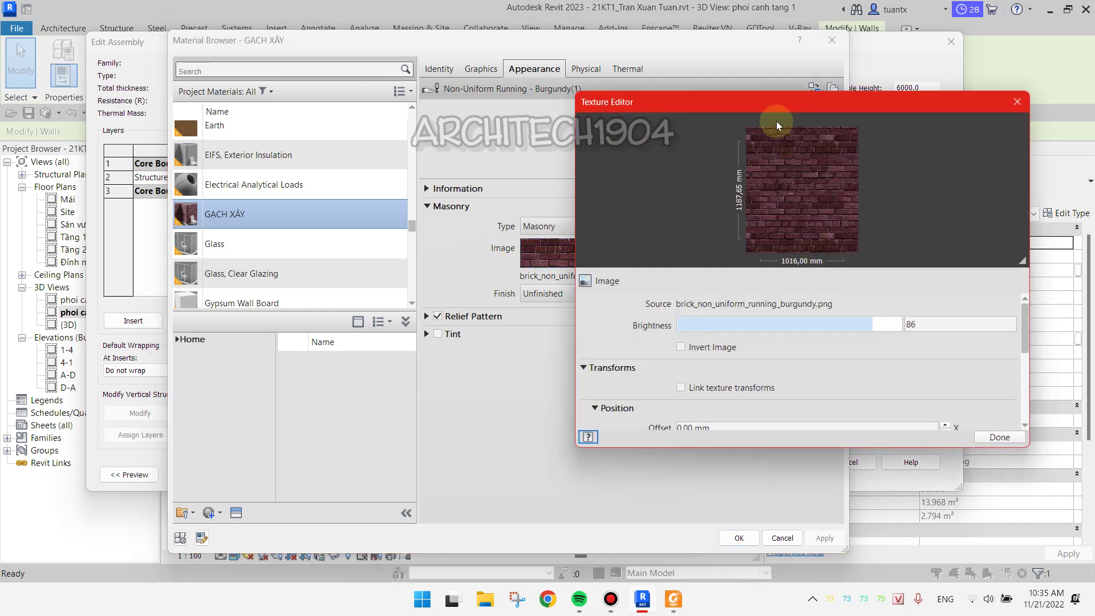
{"action": "left_click_drag", "start_coordinate": [774, 108], "coordinate": [701, 67]}
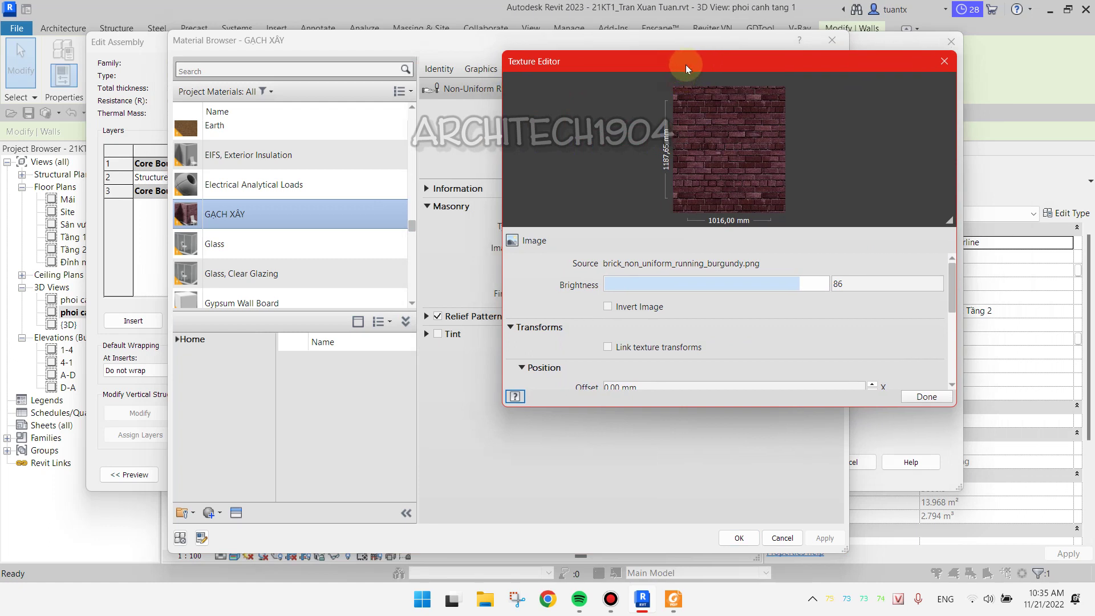
{"action": "mouse_move", "coordinate": [685, 64]}
{"action": "left_mouse_down"}
{"action": "mouse_move", "coordinate": [702, 114]}
{"action": "mouse_move", "coordinate": [618, 69]}
{"action": "mouse_move", "coordinate": [658, 61]}
{"action": "left_mouse_up"}
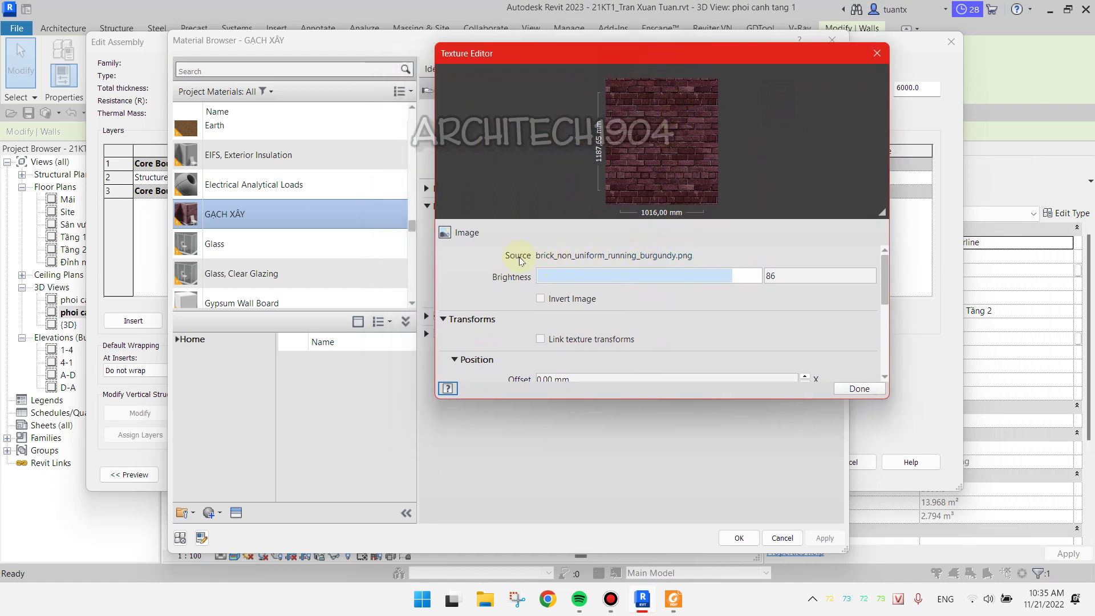
{"action": "left_click", "coordinate": [552, 257]}
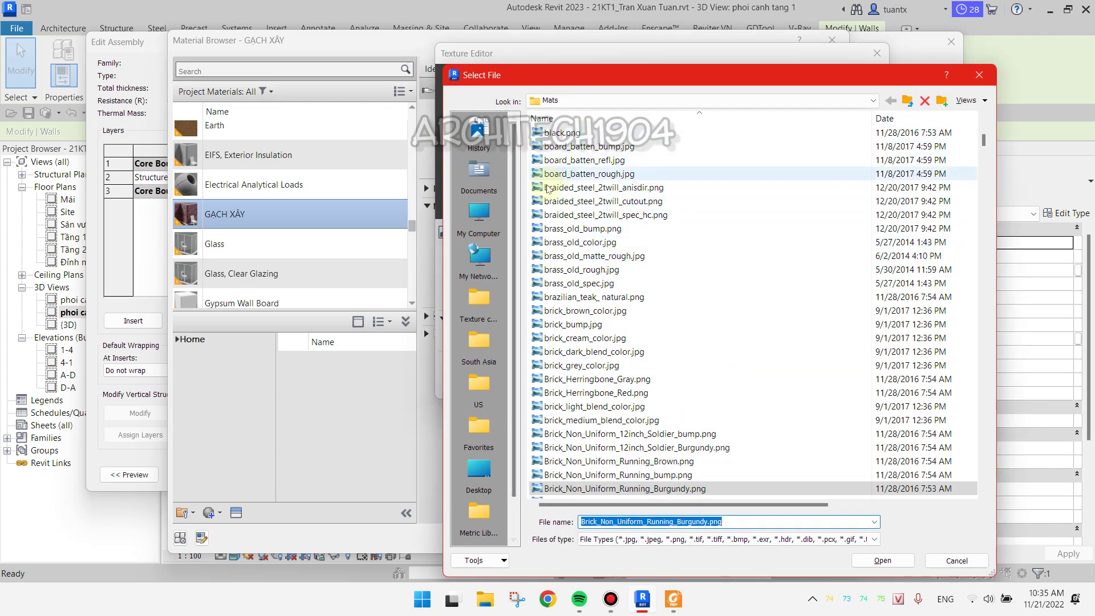
{"action": "scroll", "coordinate": [589, 229], "scroll_direction": "down", "scroll_amount": 7}
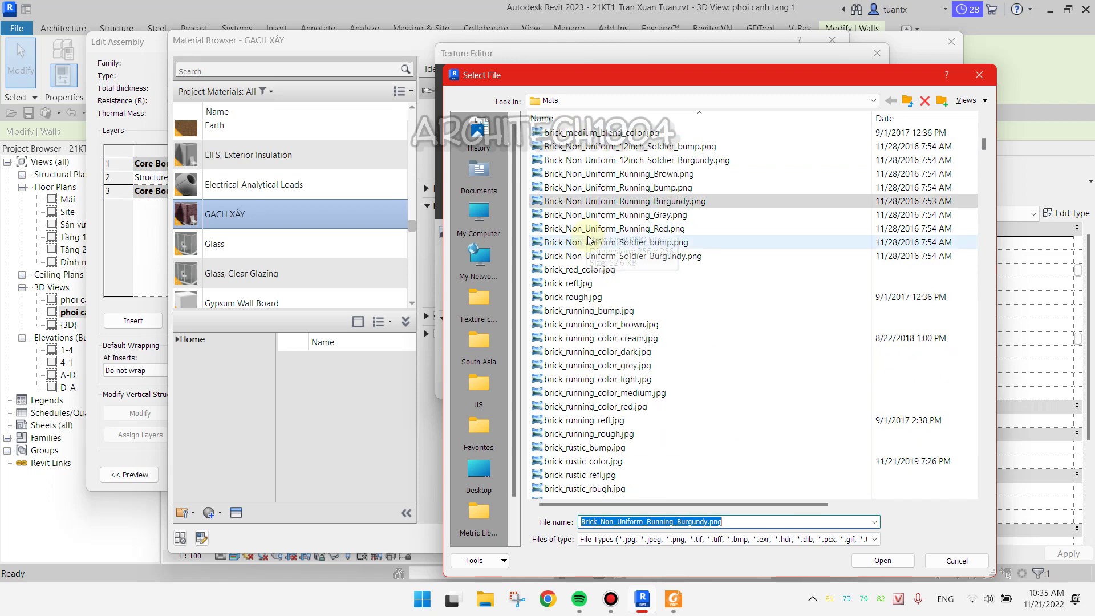
{"action": "scroll", "coordinate": [589, 228], "scroll_direction": "up", "scroll_amount": 2}
{"action": "left_click", "coordinate": [969, 103]}
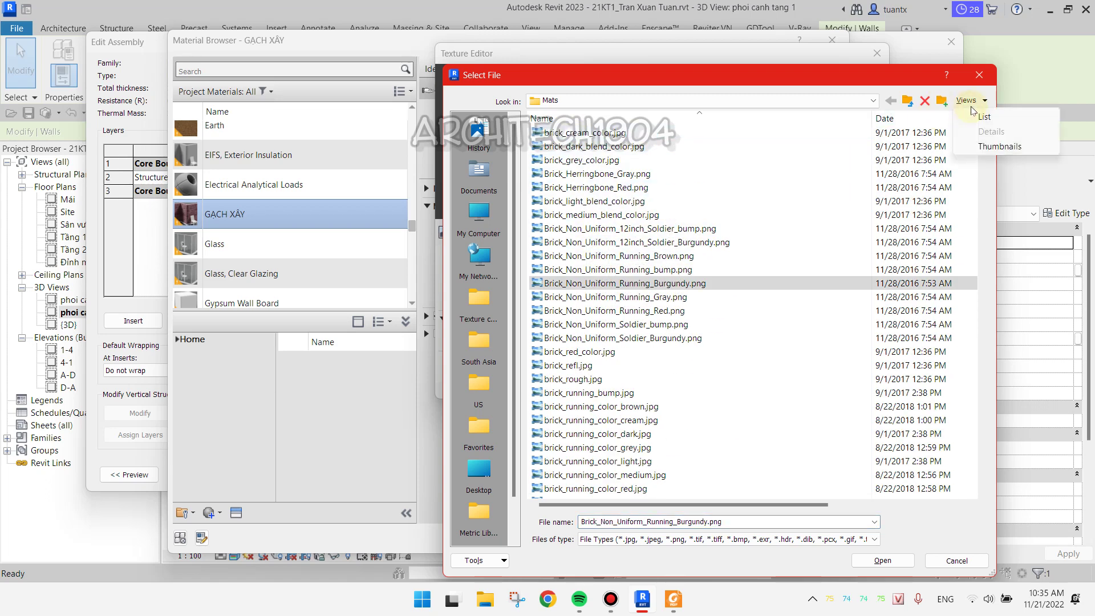
{"action": "left_click", "coordinate": [981, 147]}
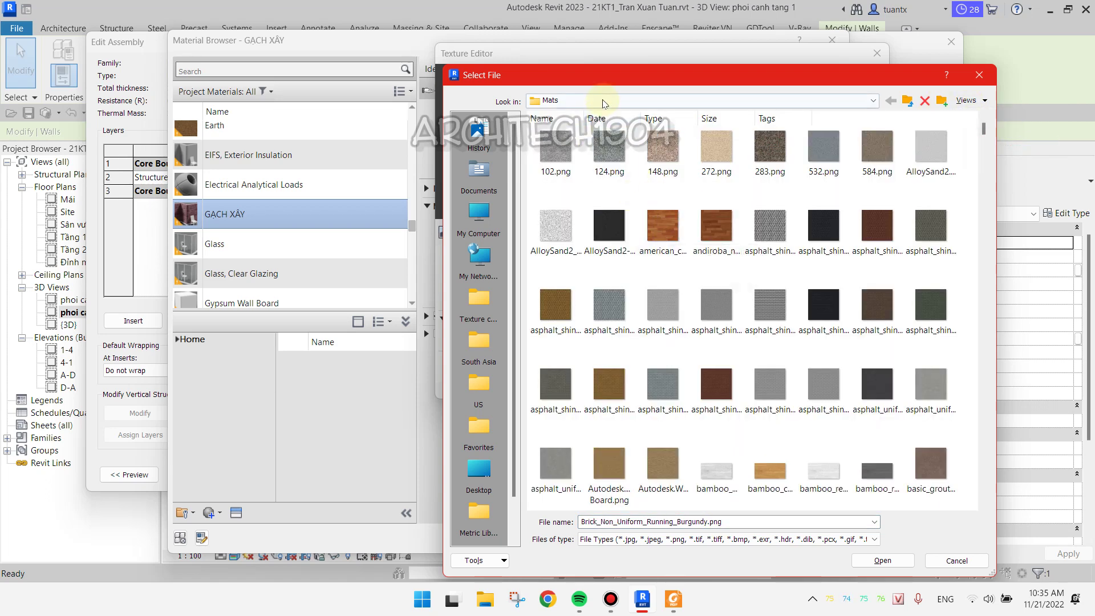
Load da ong da quy cach.jpg from D:\Thu vien\Map\Tile as the texture
{"action": "left_click", "coordinate": [581, 100]}
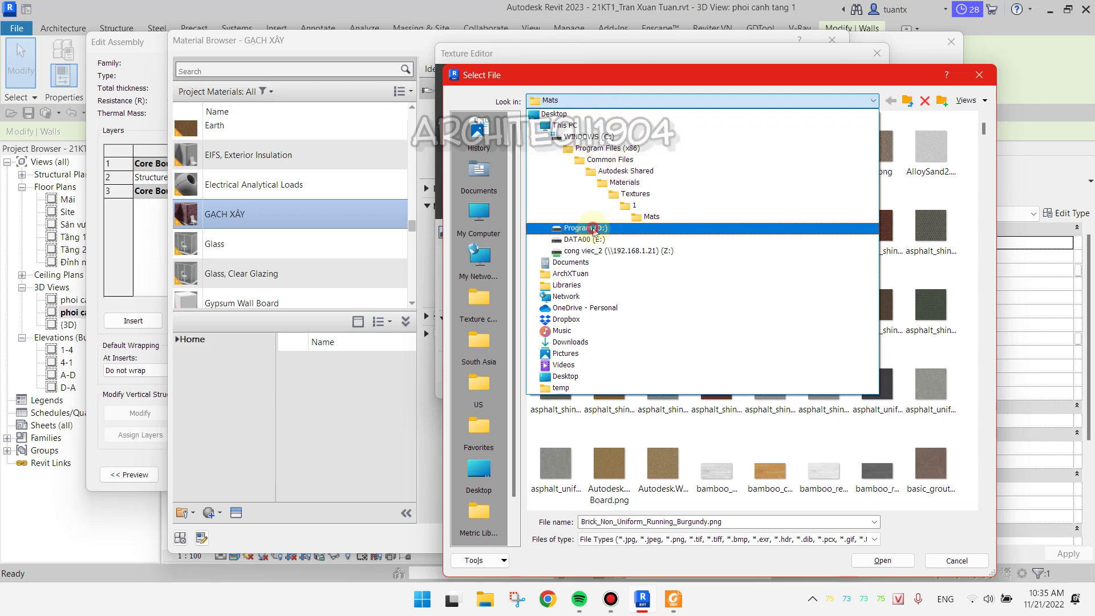
{"action": "left_click", "coordinate": [591, 227]}
{"action": "left_click", "coordinate": [716, 233]}
{"action": "double_click", "coordinate": [716, 235]}
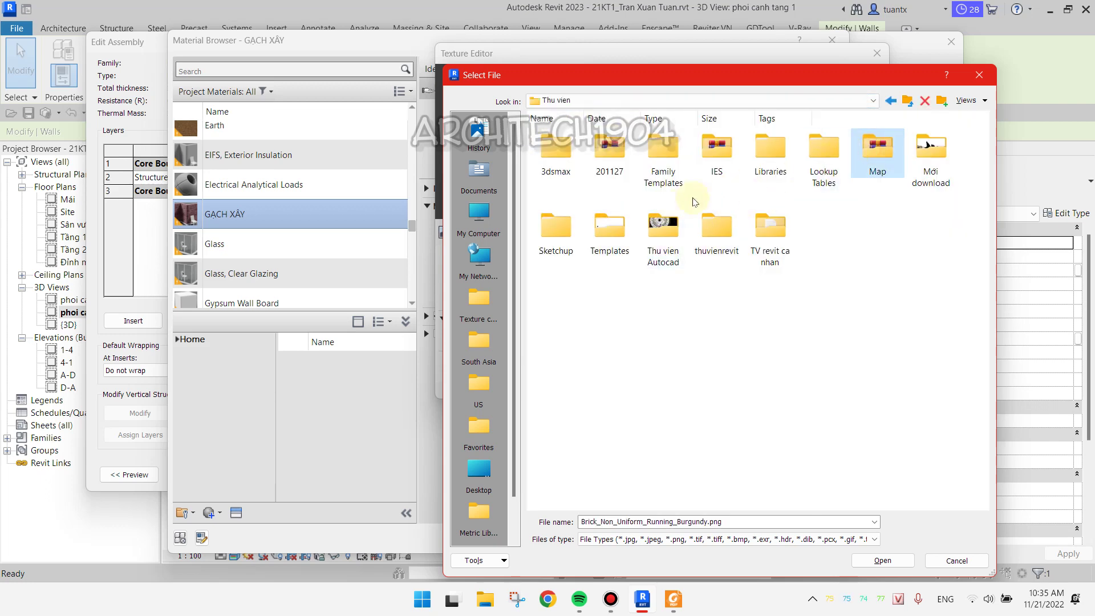
{"action": "double_click", "coordinate": [879, 147]}
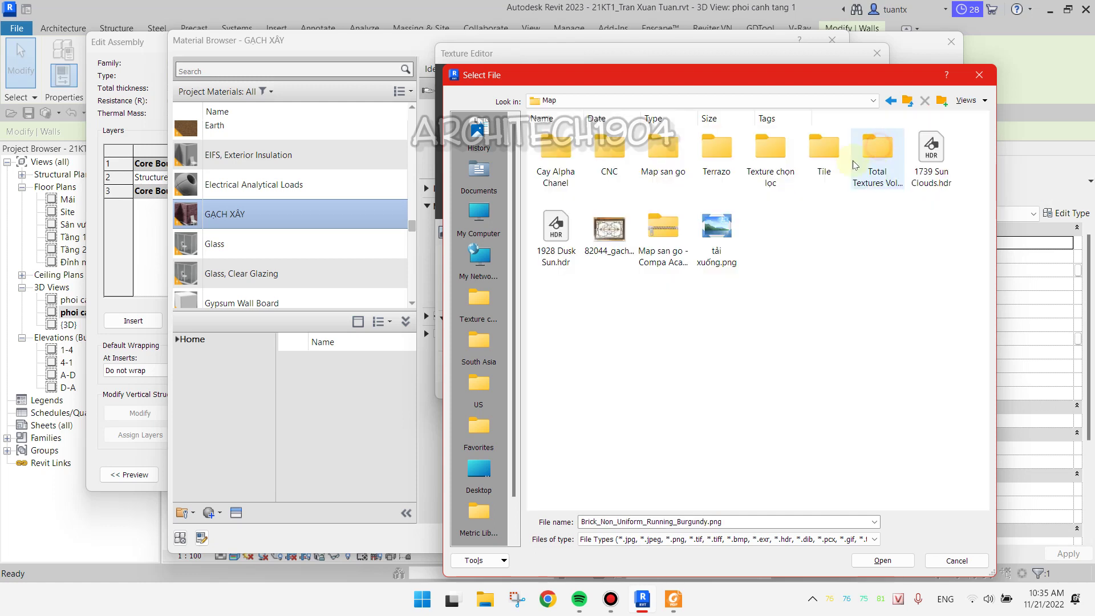
{"action": "double_click", "coordinate": [823, 147]}
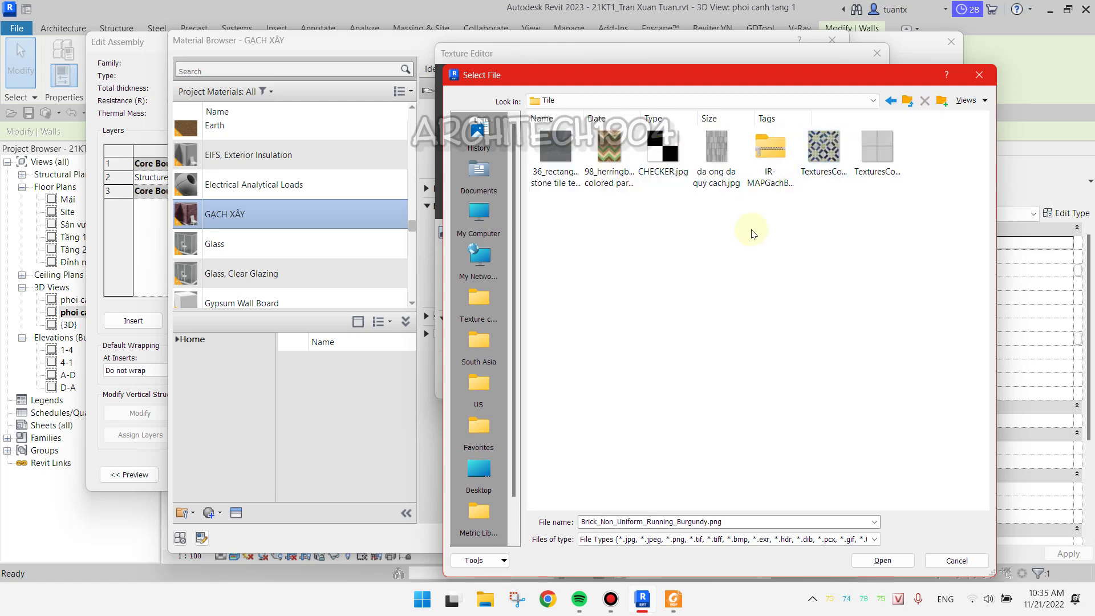
{"action": "left_click", "coordinate": [718, 146]}
{"action": "double_click", "coordinate": [719, 146]}
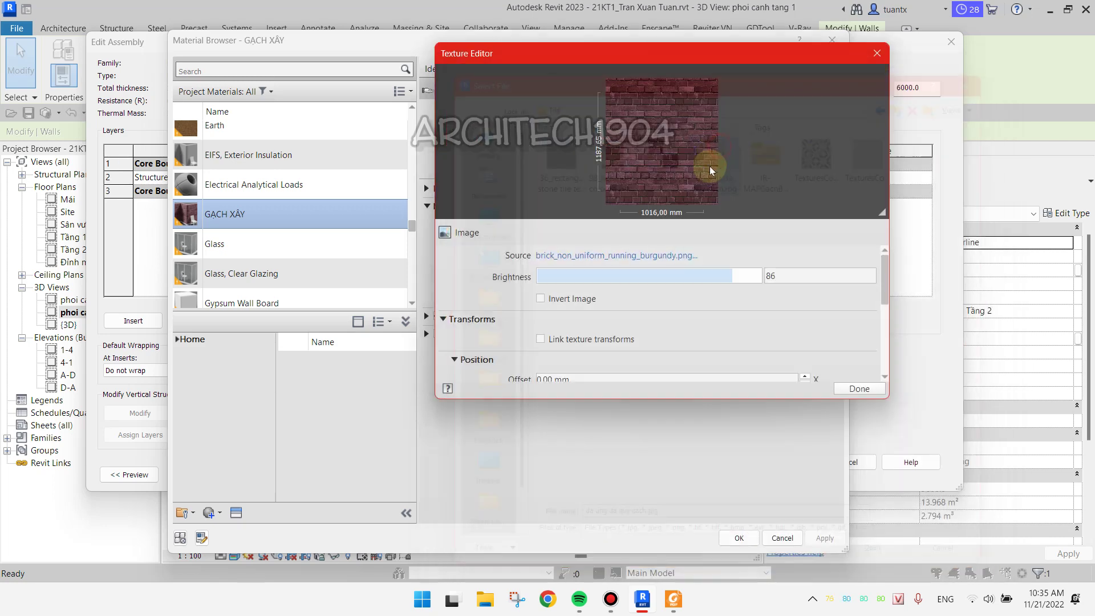
Finish the texture edit and confirm the material and wall layer structure
{"action": "left_click", "coordinate": [845, 392]}
{"action": "left_click", "coordinate": [752, 539]}
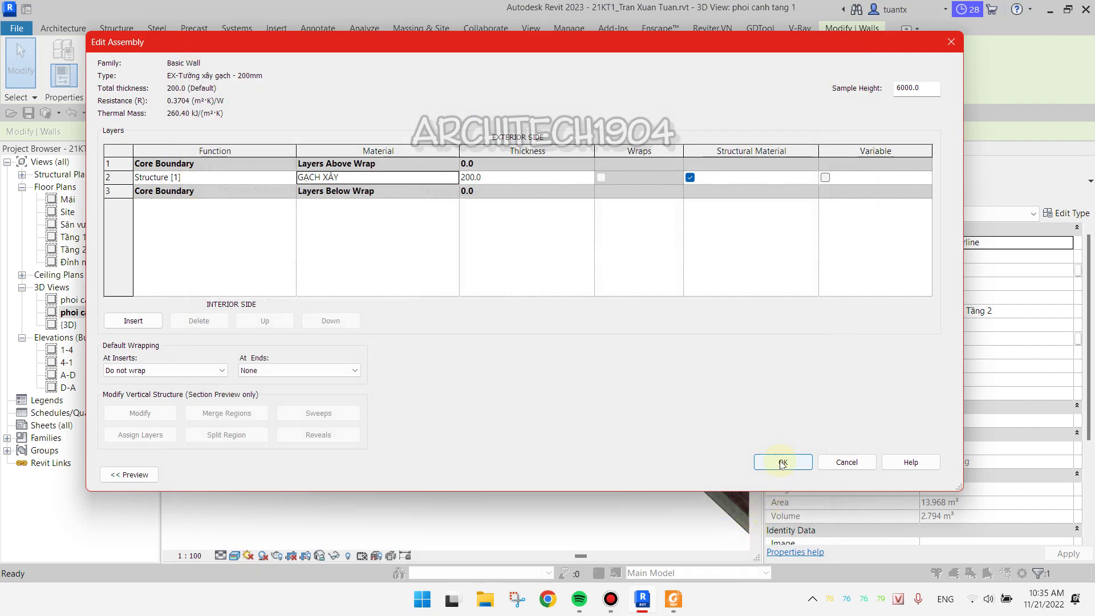
{"action": "left_click", "coordinate": [782, 463]}
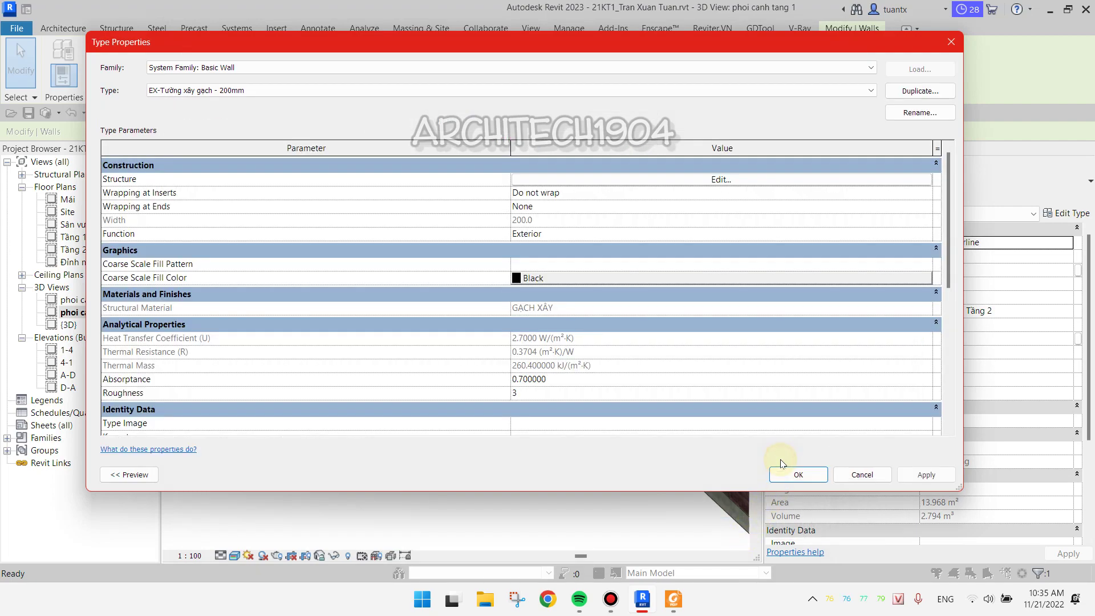
Confirm the wall type changes and clear the wall selection
{"action": "left_click", "coordinate": [791, 477]}
{"action": "key", "text": "Escape"}
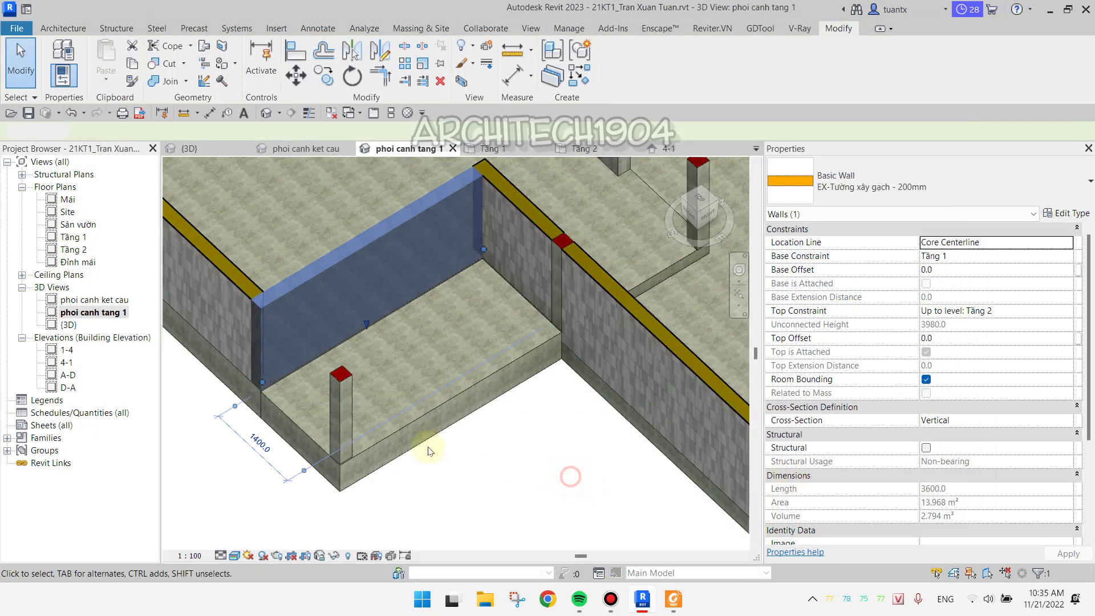
{"action": "scroll", "coordinate": [285, 317], "scroll_direction": "up", "scroll_amount": 5}
{"action": "scroll", "coordinate": [285, 312], "scroll_direction": "up", "scroll_amount": 3}
{"action": "scroll", "coordinate": [314, 304], "scroll_direction": "up", "scroll_amount": 3}
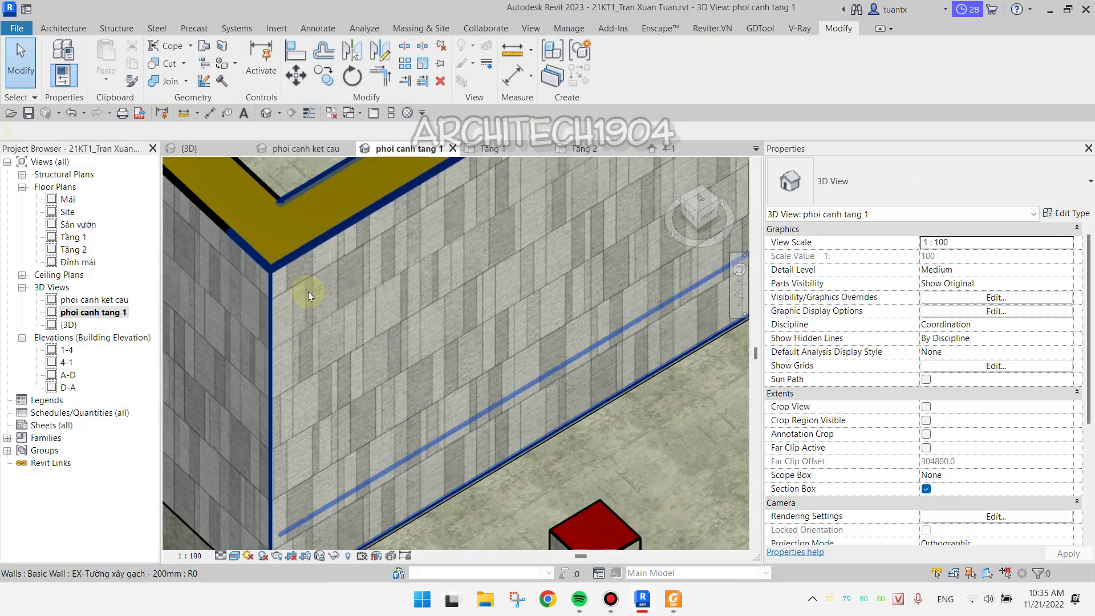
{"action": "scroll", "coordinate": [399, 331], "scroll_direction": "down", "scroll_amount": 5}
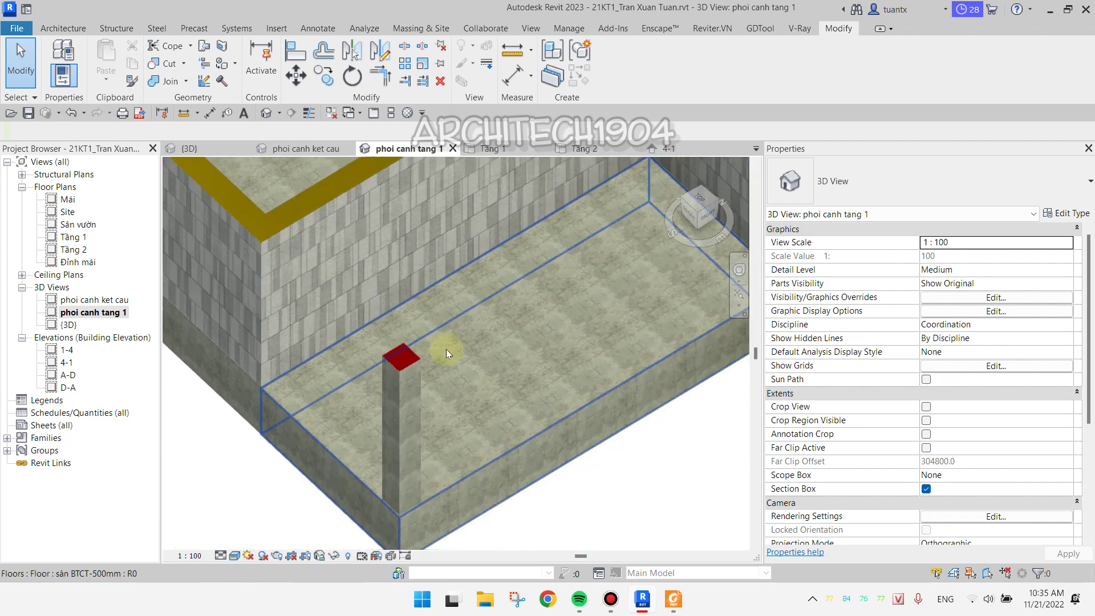
Open the floor slab's concrete structure material texture settings
{"action": "left_click", "coordinate": [509, 372]}
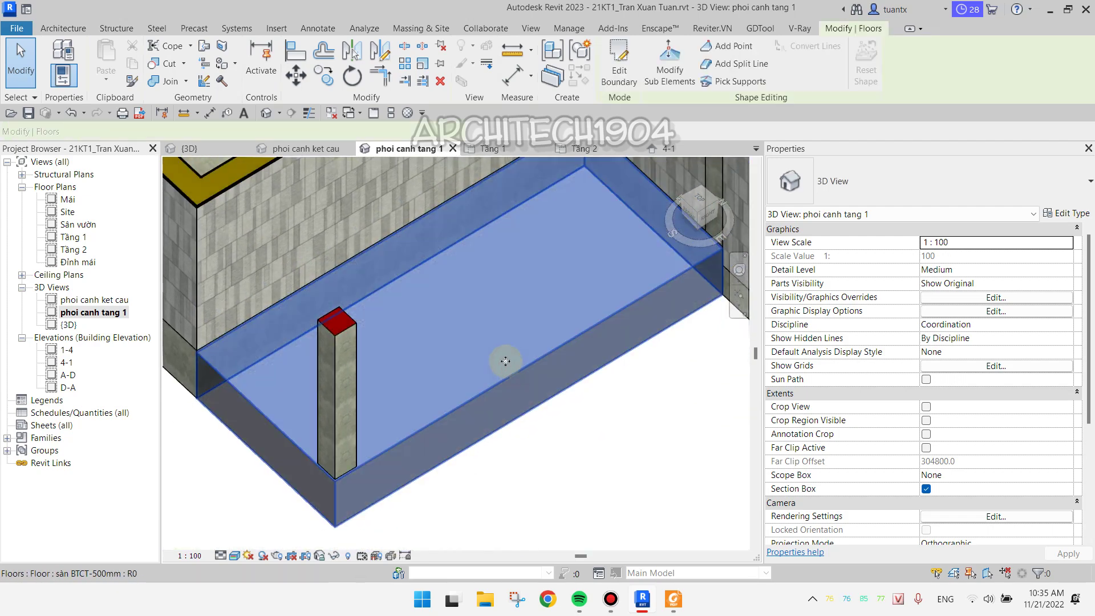
{"action": "left_click", "coordinate": [1074, 216]}
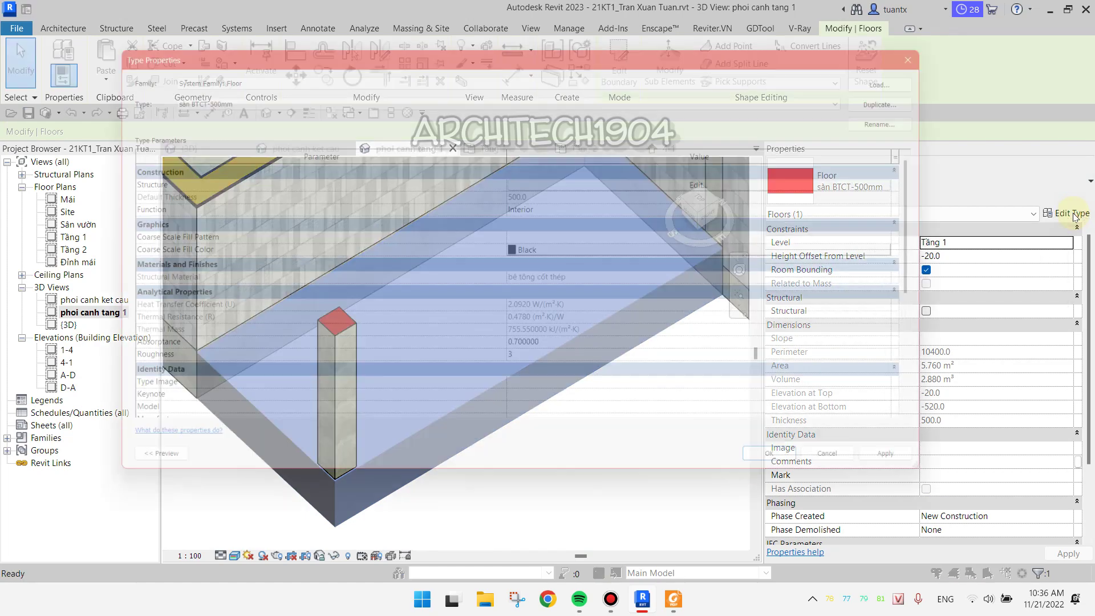
{"action": "left_click", "coordinate": [708, 179]}
{"action": "left_click", "coordinate": [409, 177]}
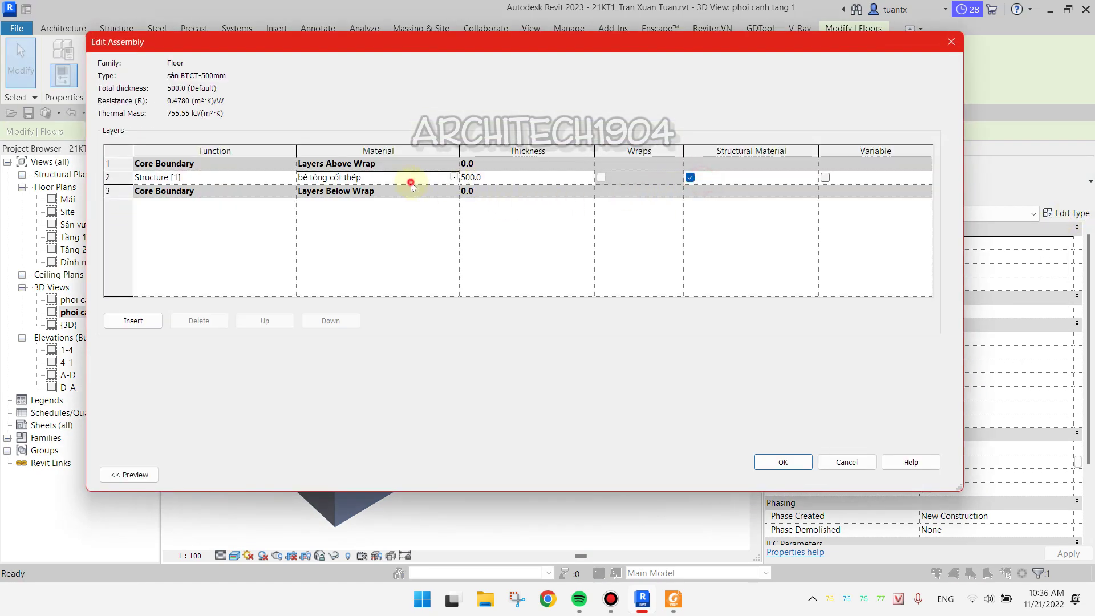
{"action": "left_click", "coordinate": [453, 178]}
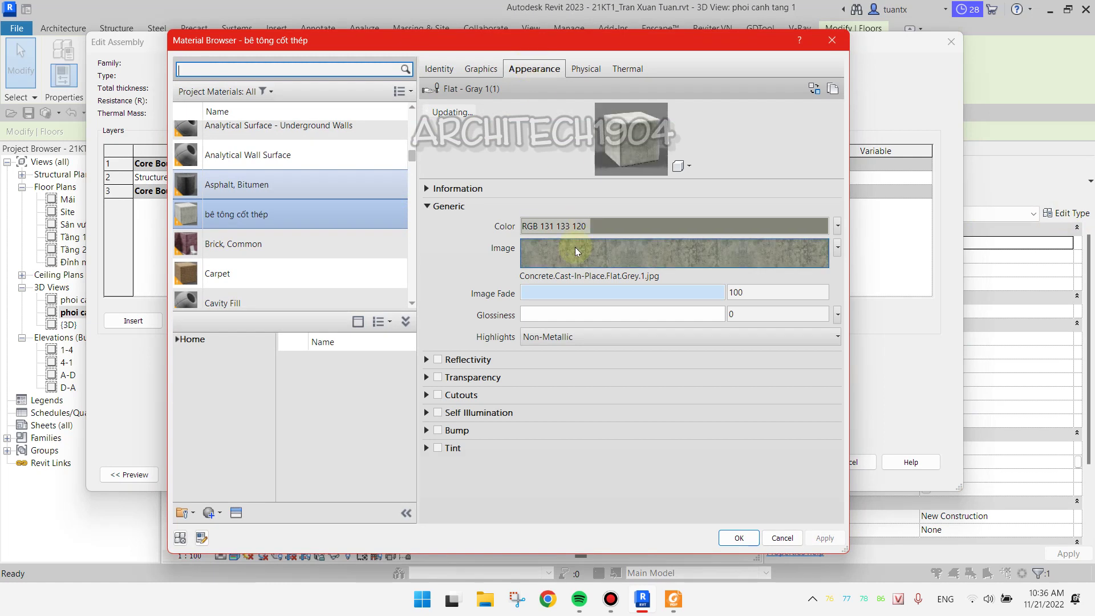
{"action": "left_click", "coordinate": [574, 247]}
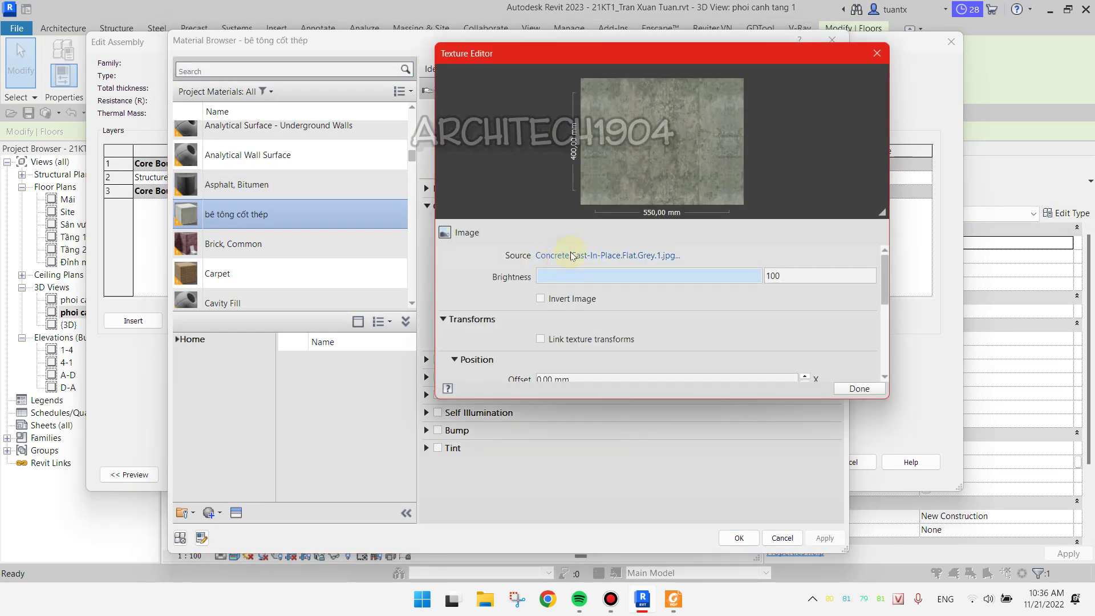
Load ASH_04_HB_3M.jpg from D:\Thu vien\Map\Map san go as the texture
{"action": "left_click", "coordinate": [570, 255]}
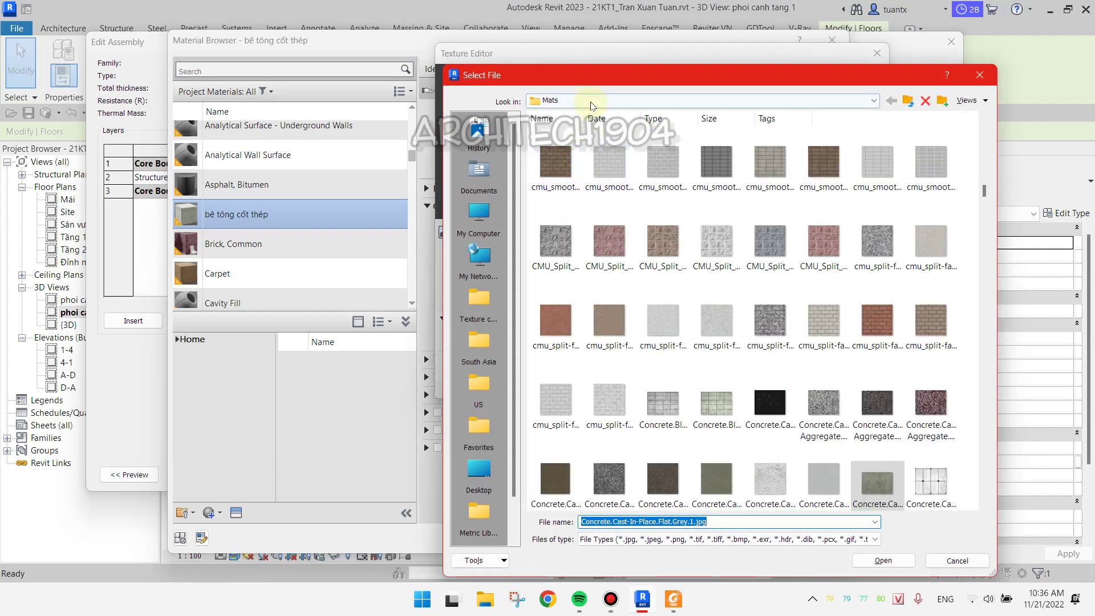
{"action": "left_click", "coordinate": [590, 104]}
{"action": "left_click", "coordinate": [657, 229]}
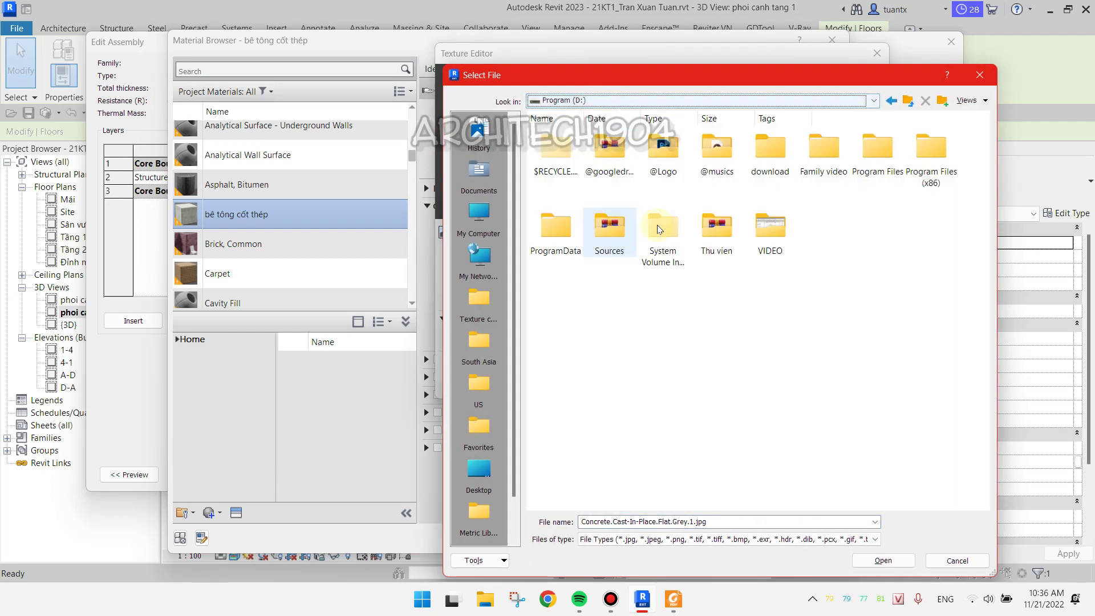
{"action": "double_click", "coordinate": [716, 228]}
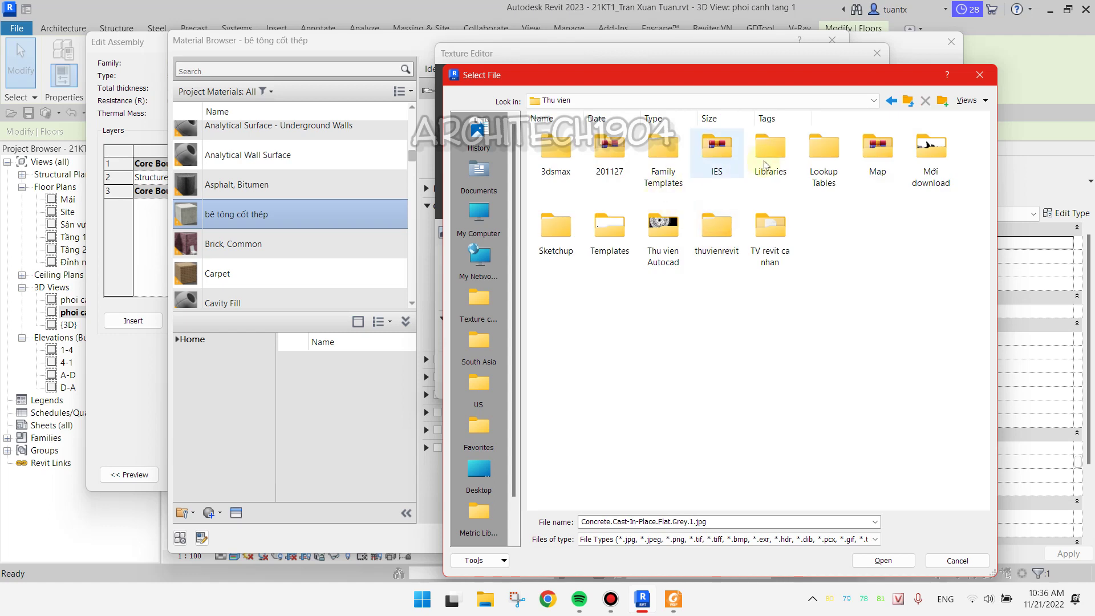
{"action": "double_click", "coordinate": [877, 147]}
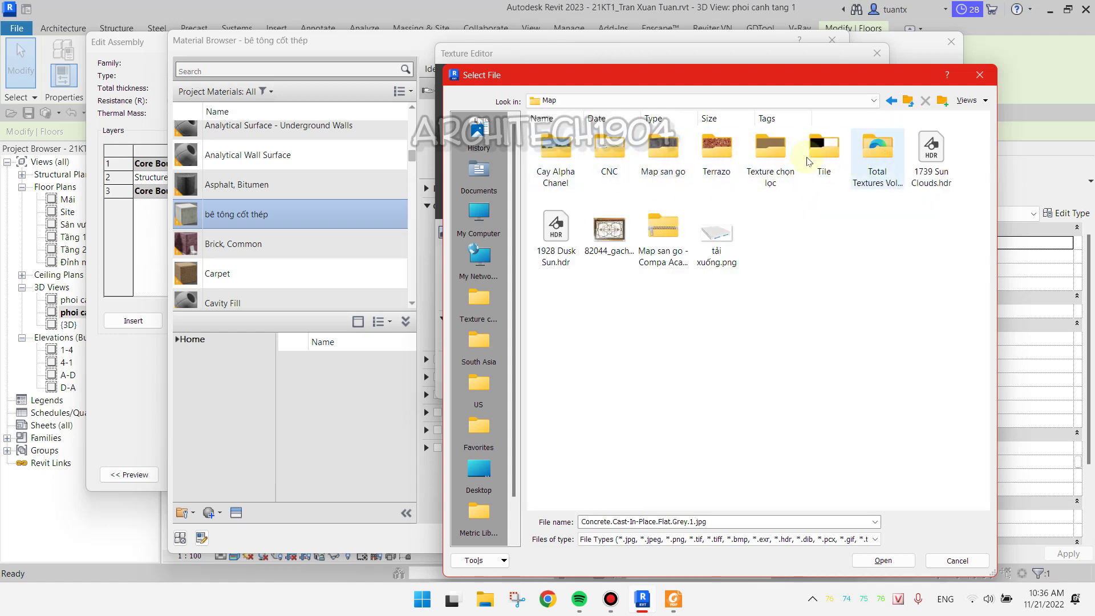
{"action": "left_click", "coordinate": [759, 155]}
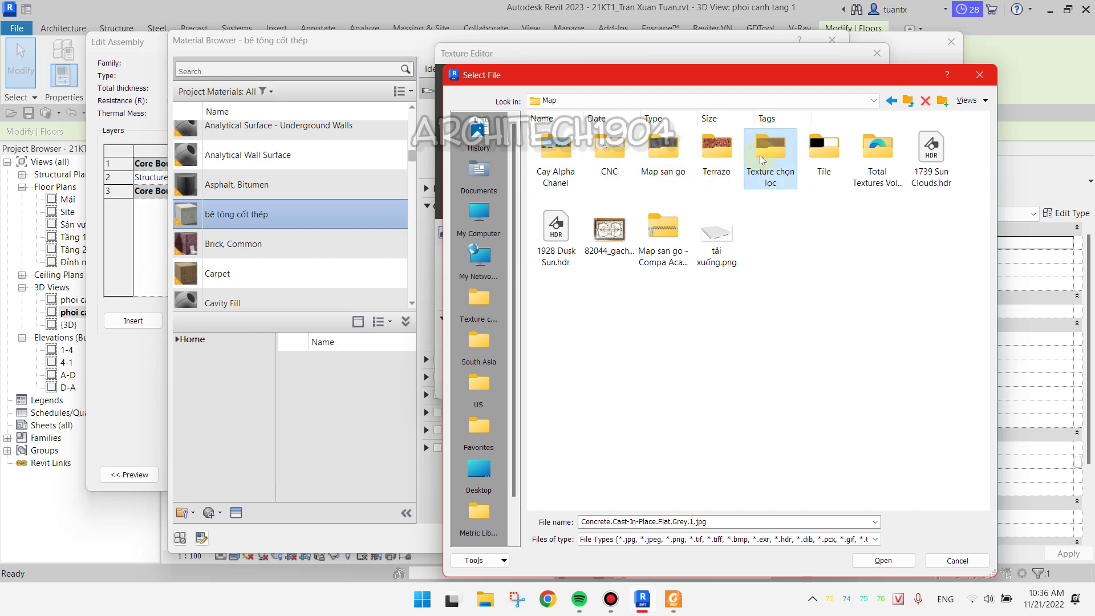
{"action": "double_click", "coordinate": [668, 161]}
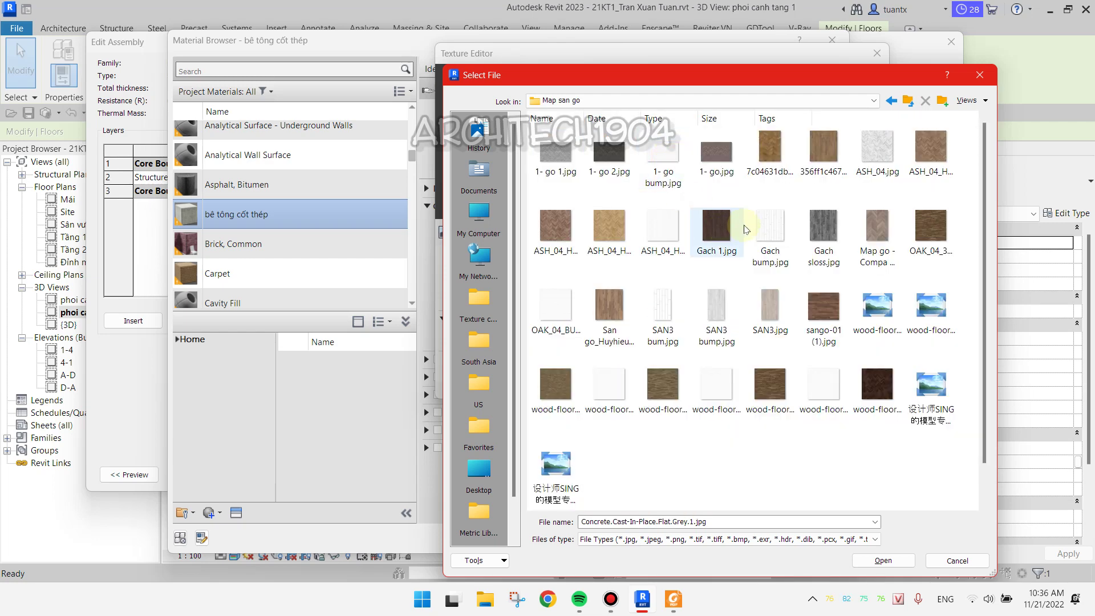
{"action": "left_click", "coordinate": [609, 239]}
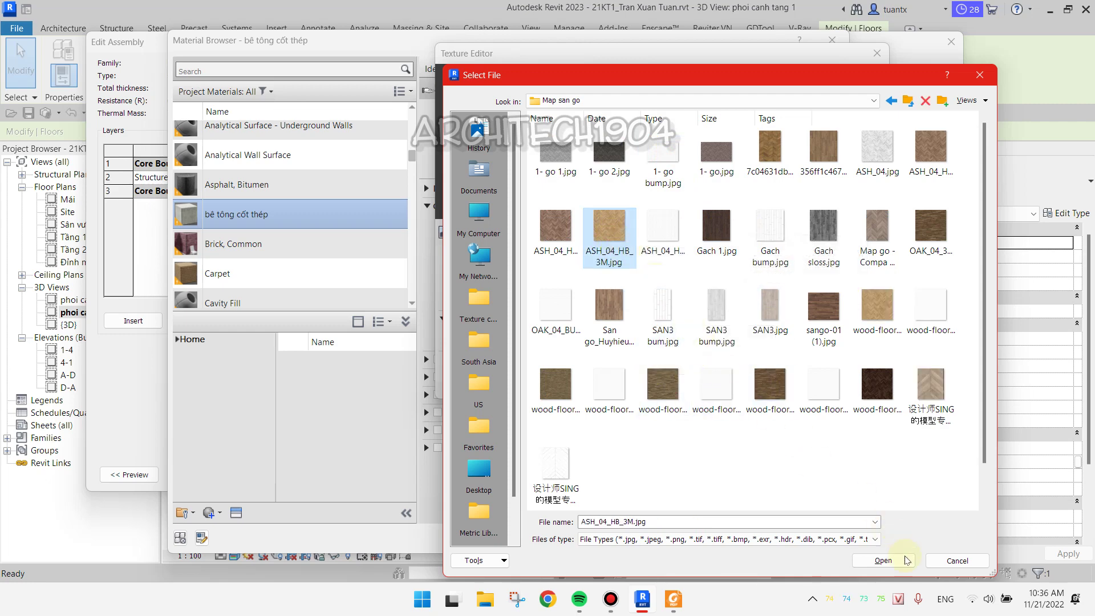
{"action": "left_click", "coordinate": [883, 561]}
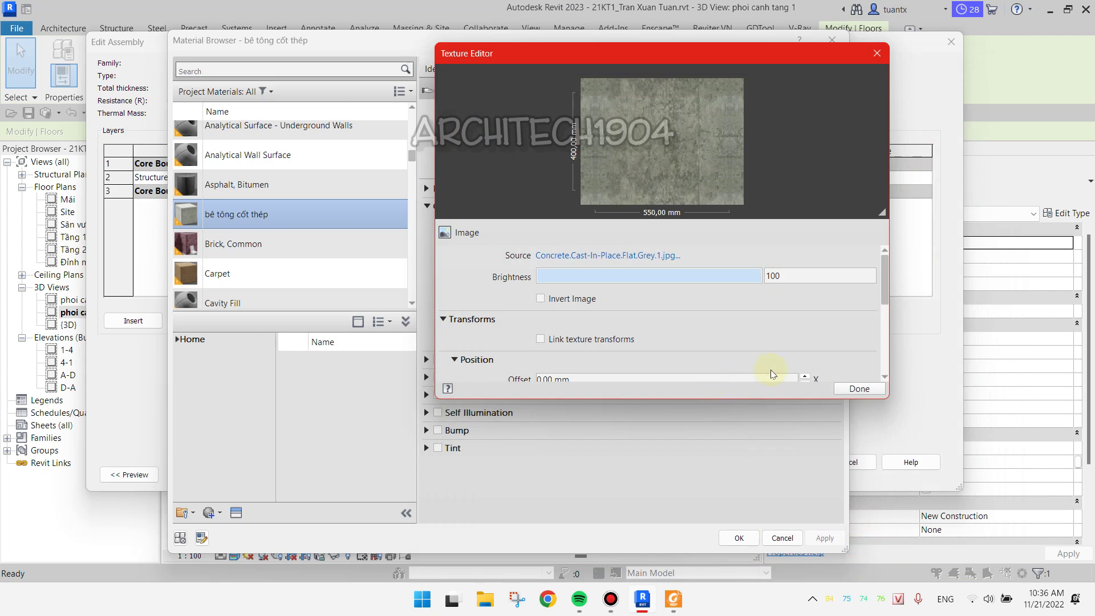
Finish the texture edit and confirm the material and floor layer structure
{"action": "left_click", "coordinate": [850, 390]}
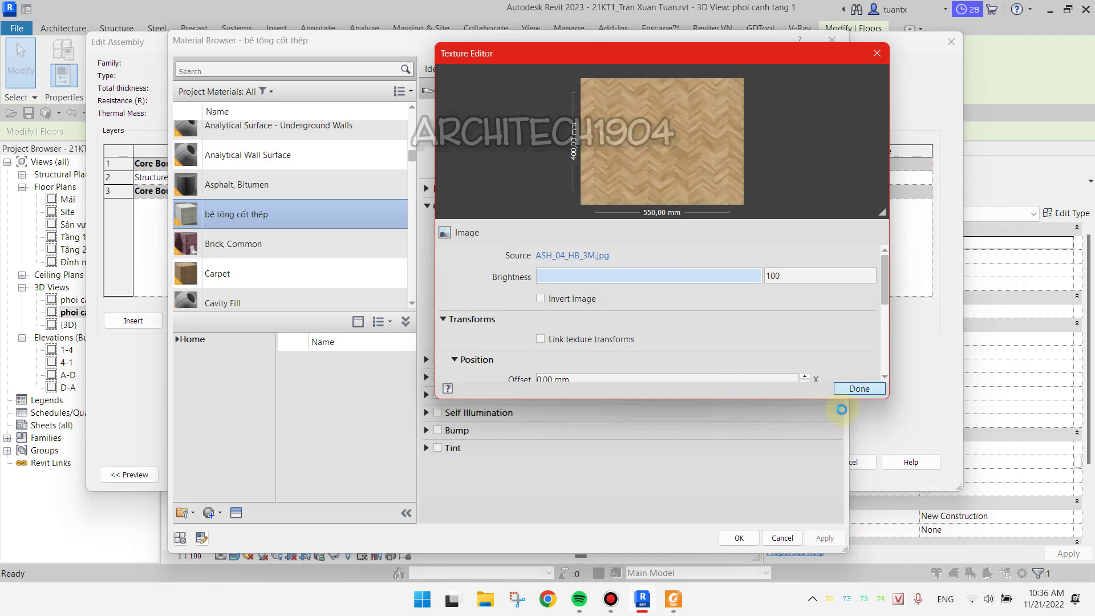
{"action": "left_click", "coordinate": [745, 546]}
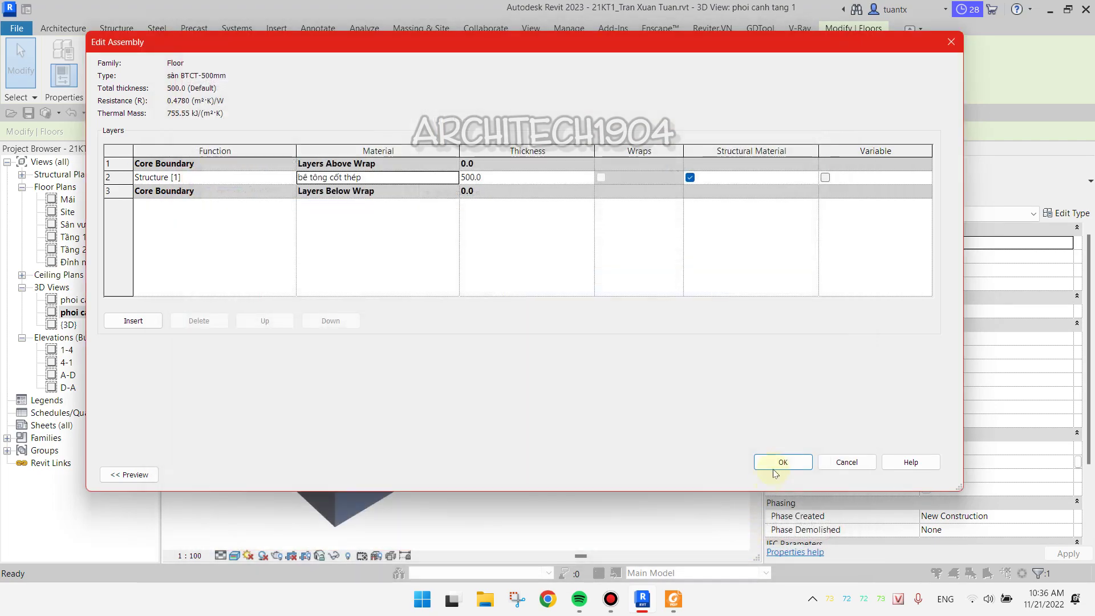
{"action": "left_click", "coordinate": [775, 463]}
Apply the floor type changes and deselect to view the wood texture
{"action": "left_click", "coordinate": [782, 476]}
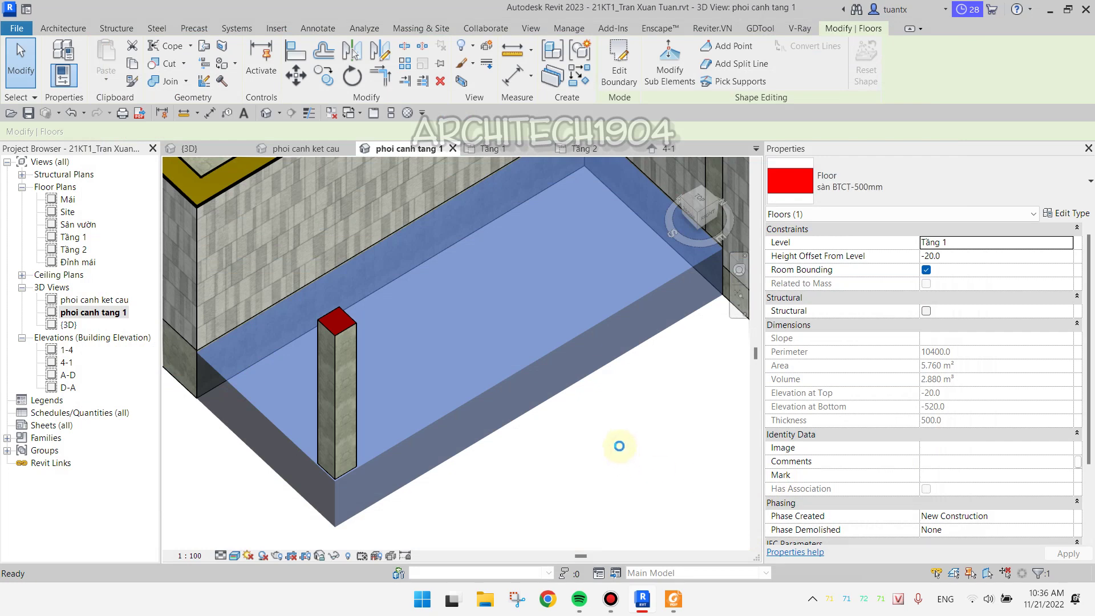
{"action": "left_click", "coordinate": [561, 428]}
{"action": "scroll", "coordinate": [563, 440], "scroll_direction": "up", "scroll_amount": 2}
{"action": "scroll", "coordinate": [313, 415], "scroll_direction": "up", "scroll_amount": 2}
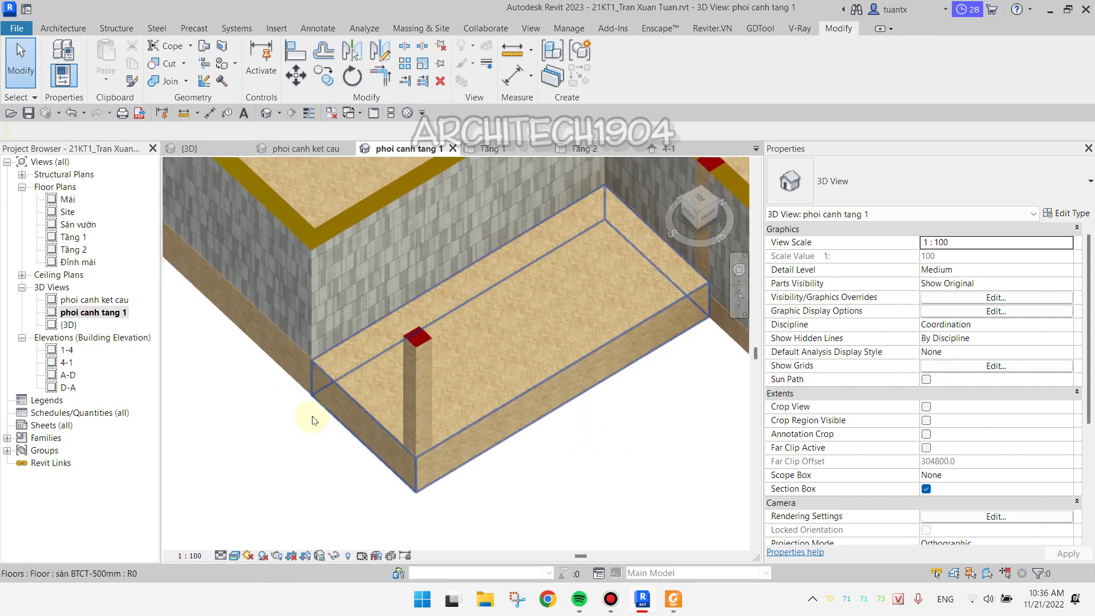
{"action": "scroll", "coordinate": [298, 357], "scroll_direction": "up", "scroll_amount": 3}
{"action": "scroll", "coordinate": [298, 356], "scroll_direction": "up", "scroll_amount": 1}
{"action": "scroll", "coordinate": [275, 364], "scroll_direction": "up", "scroll_amount": 1}
{"action": "scroll", "coordinate": [288, 366], "scroll_direction": "up", "scroll_amount": 1}
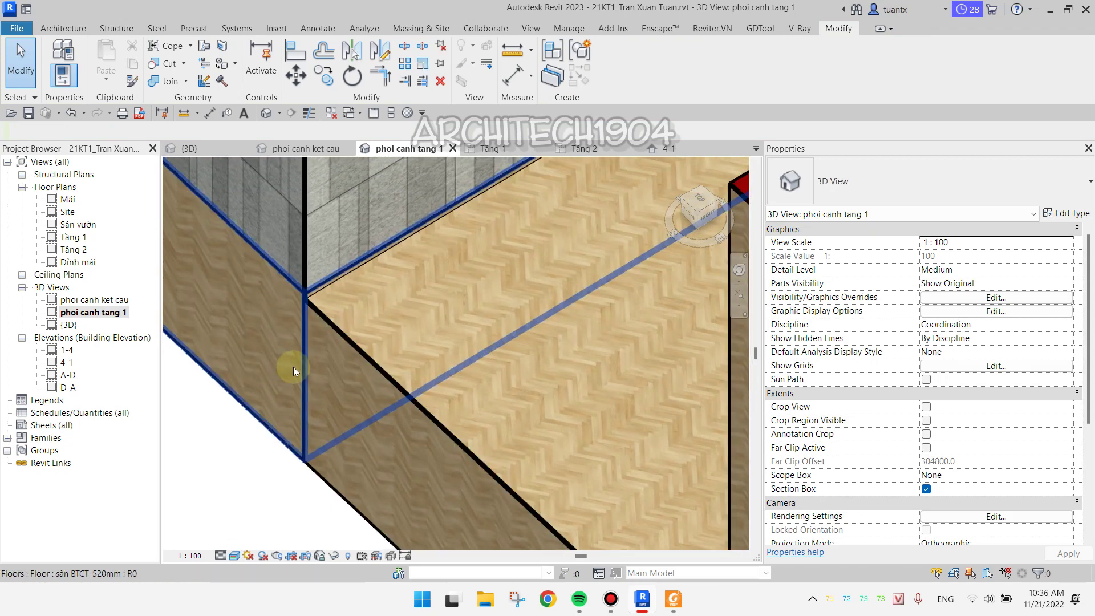
Check the visual style list twice without changing the style
{"action": "left_click", "coordinate": [234, 556]}
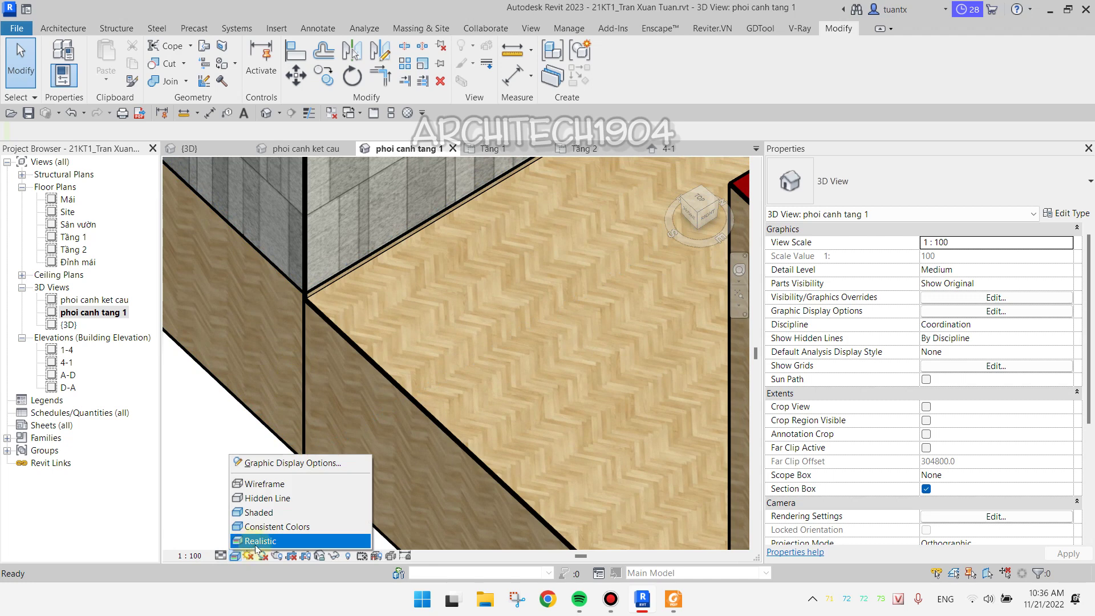
{"action": "left_click", "coordinate": [209, 446]}
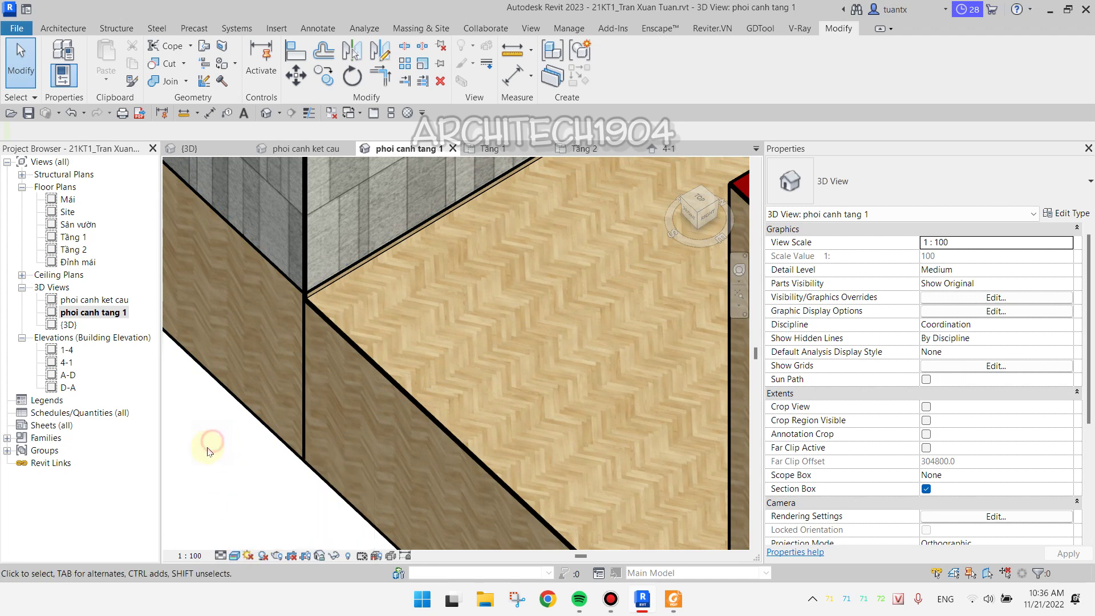
{"action": "left_click", "coordinate": [235, 556]}
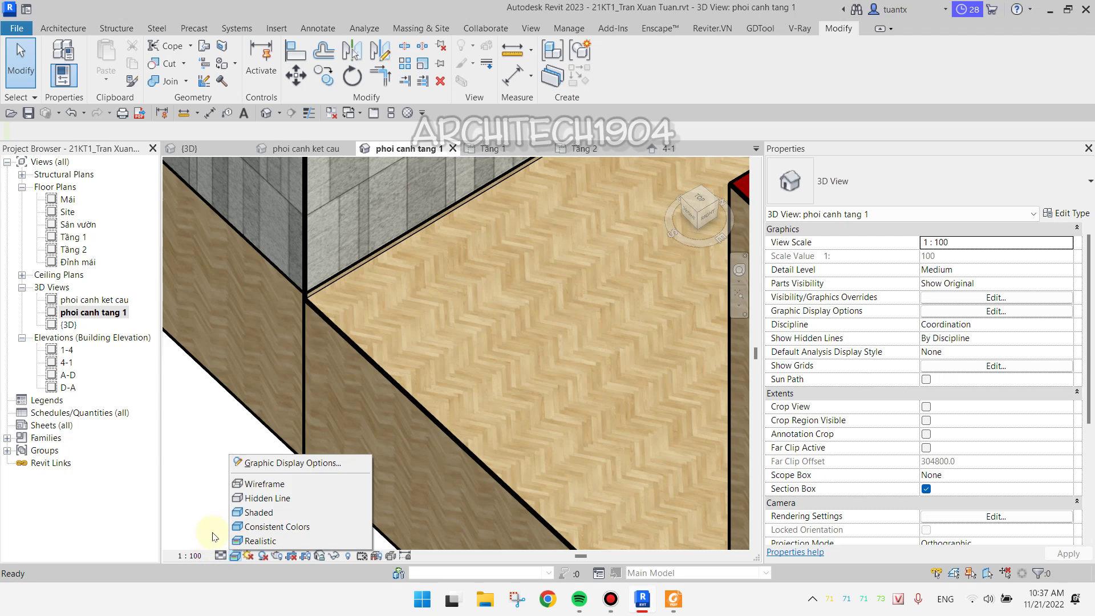
{"action": "left_click", "coordinate": [210, 486]}
{"action": "scroll", "coordinate": [222, 456], "scroll_direction": "down", "scroll_amount": 3}
{"action": "scroll", "coordinate": [279, 404], "scroll_direction": "down", "scroll_amount": 2}
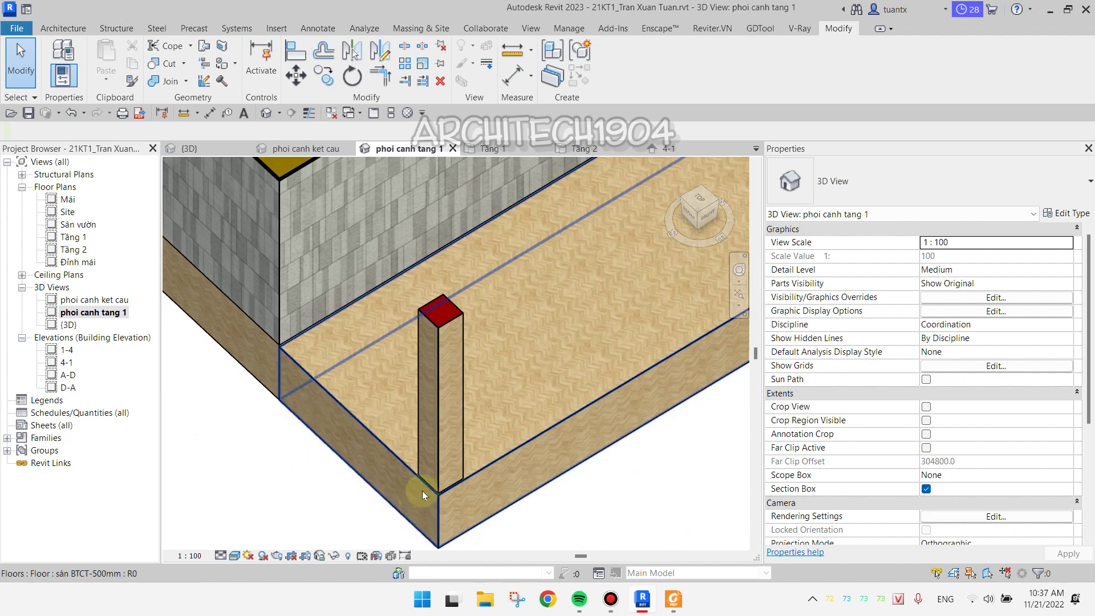
{"action": "scroll", "coordinate": [394, 459], "scroll_direction": "up", "scroll_amount": 2}
{"action": "scroll", "coordinate": [388, 455], "scroll_direction": "down", "scroll_amount": 2}
{"action": "scroll", "coordinate": [293, 482], "scroll_direction": "down", "scroll_amount": 3}
{"action": "scroll", "coordinate": [400, 445], "scroll_direction": "down", "scroll_amount": 2}
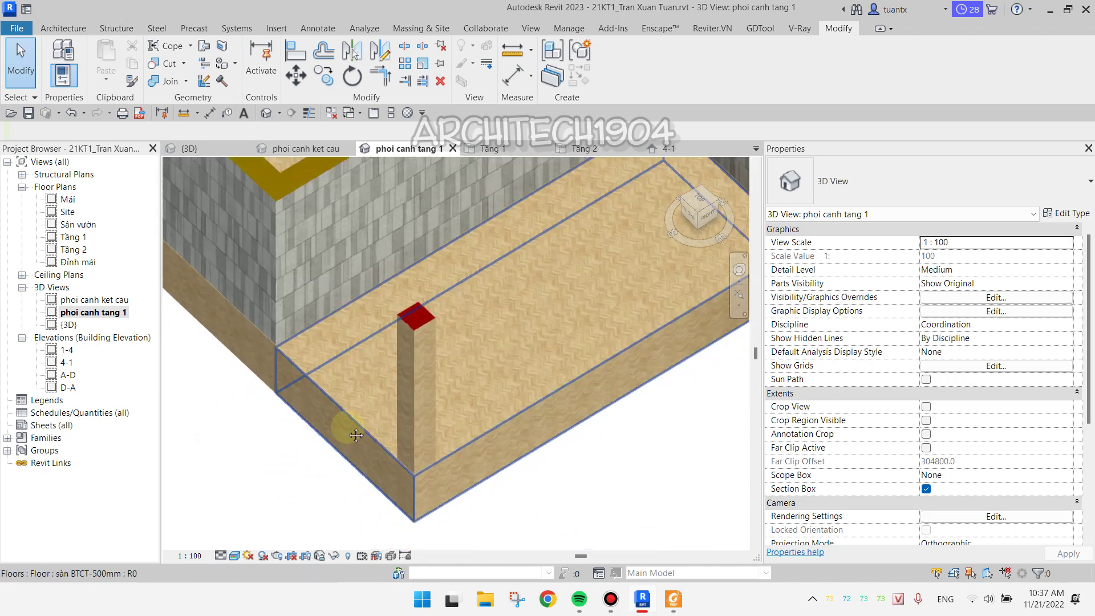
{"action": "middle_click_drag", "start_coordinate": [368, 392], "coordinate": [487, 385]}
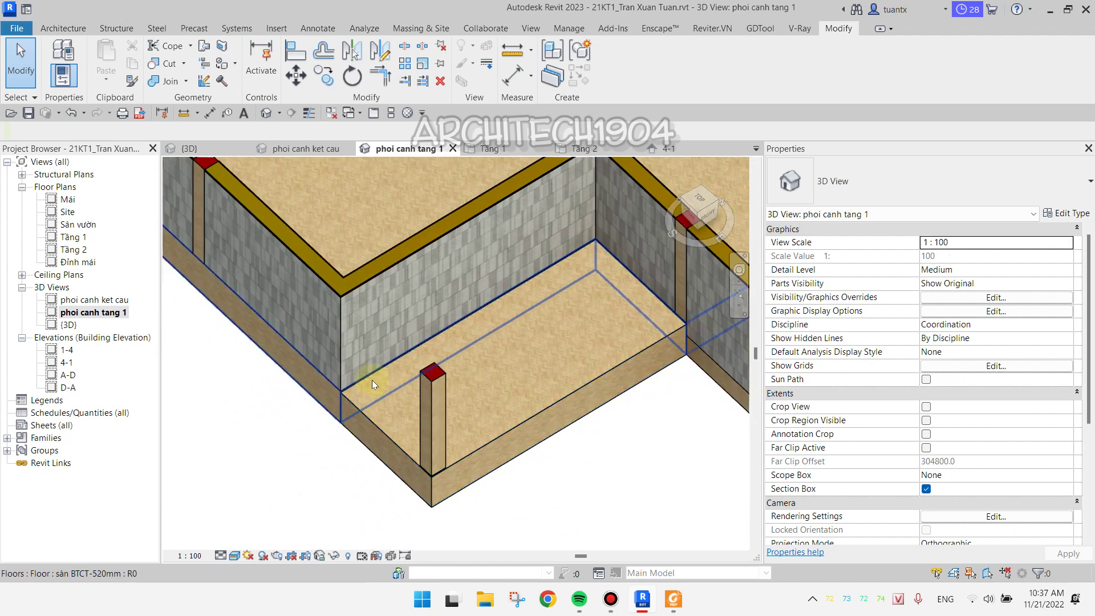
Switch the 3D view to Shaded display
{"action": "scroll", "coordinate": [319, 405], "scroll_direction": "up", "scroll_amount": 1}
{"action": "scroll", "coordinate": [285, 382], "scroll_direction": "up", "scroll_amount": 1}
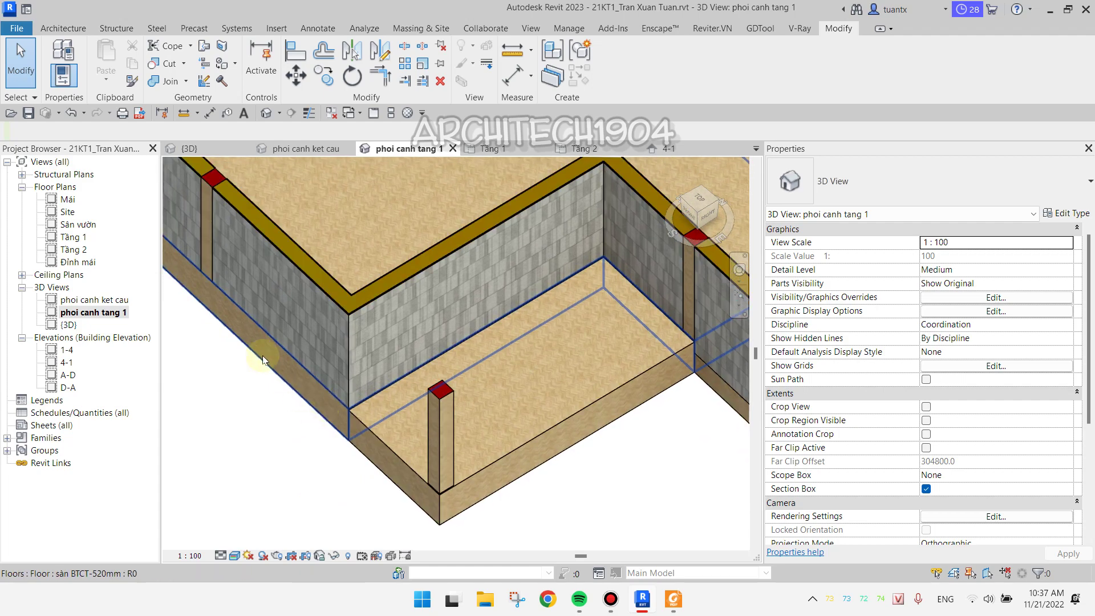
{"action": "scroll", "coordinate": [303, 365], "scroll_direction": "up", "scroll_amount": 1}
{"action": "scroll", "coordinate": [263, 265], "scroll_direction": "up", "scroll_amount": 1}
{"action": "scroll", "coordinate": [227, 297], "scroll_direction": "up", "scroll_amount": 1}
{"action": "scroll", "coordinate": [300, 334], "scroll_direction": "up", "scroll_amount": 2}
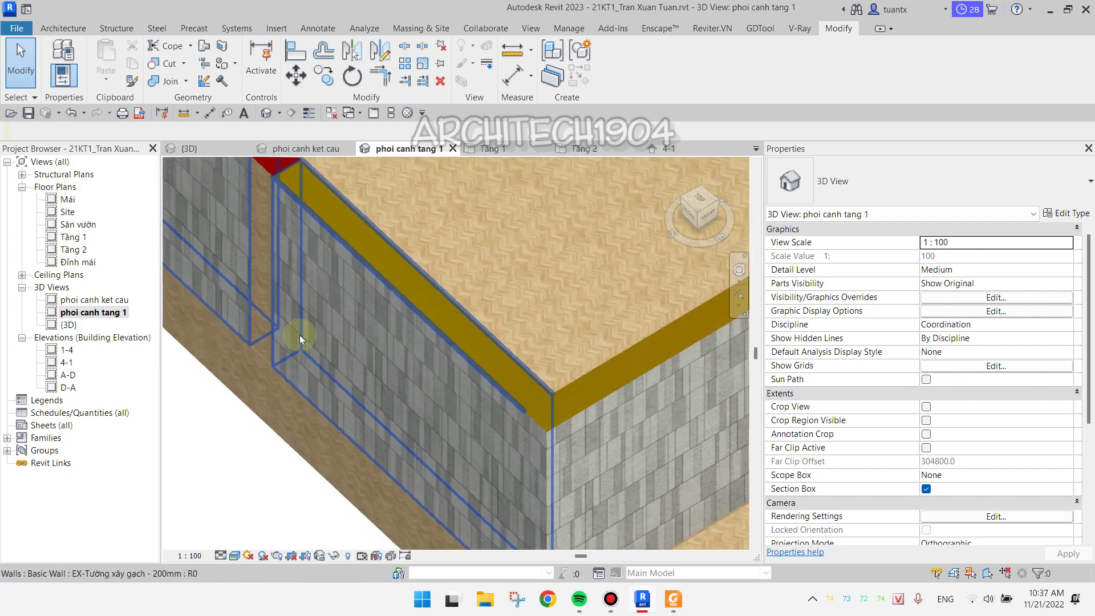
{"action": "scroll", "coordinate": [303, 321], "scroll_direction": "up", "scroll_amount": 1}
{"action": "scroll", "coordinate": [303, 320], "scroll_direction": "down", "scroll_amount": 4}
{"action": "scroll", "coordinate": [274, 464], "scroll_direction": "up", "scroll_amount": 2}
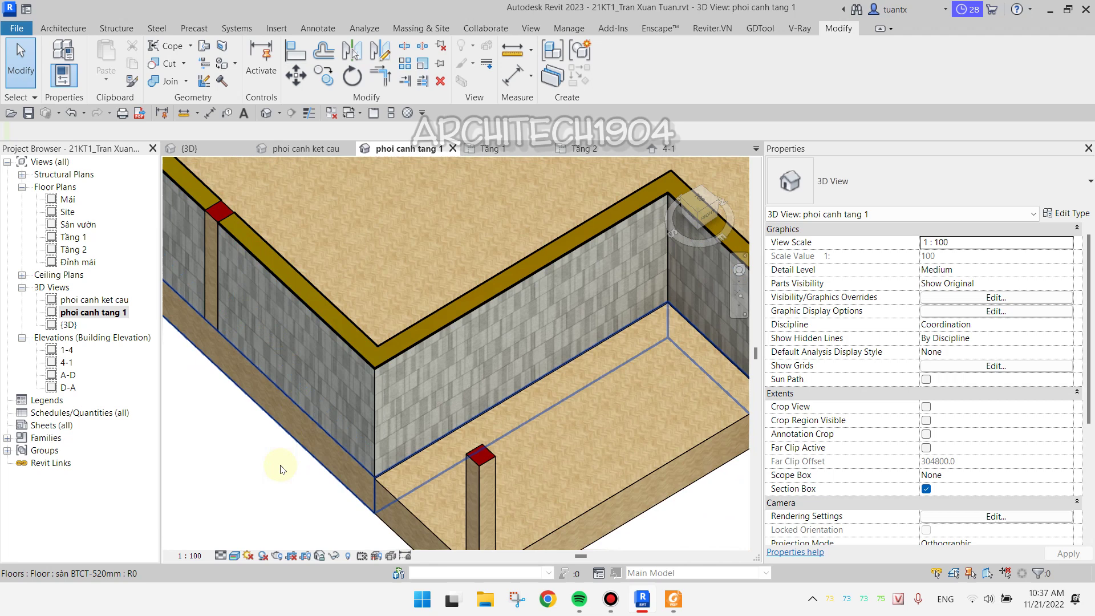
{"action": "left_click", "coordinate": [235, 556]}
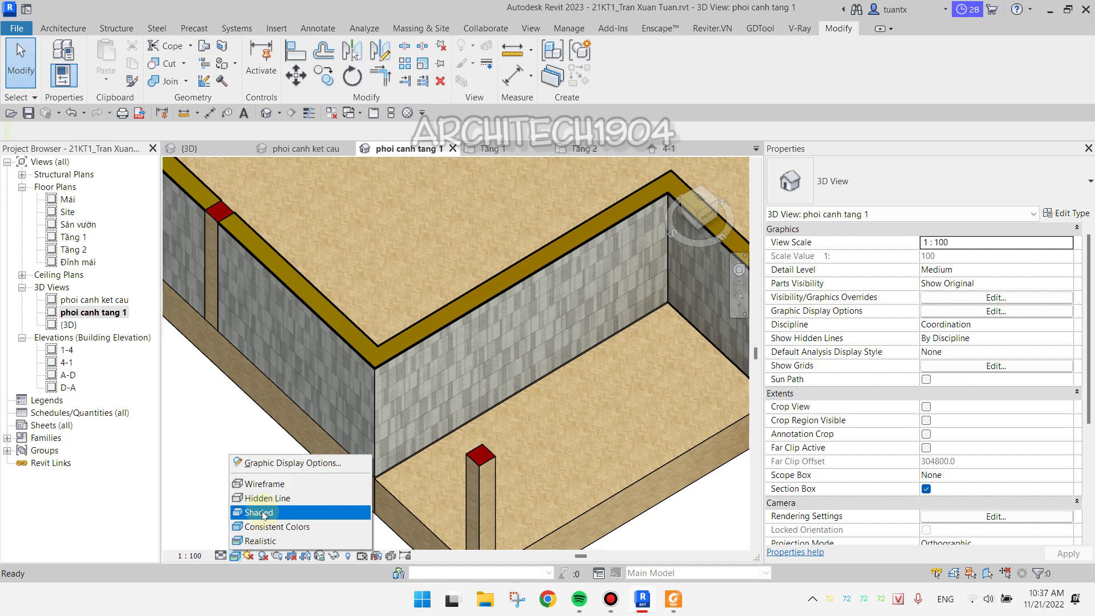
{"action": "left_click", "coordinate": [263, 513]}
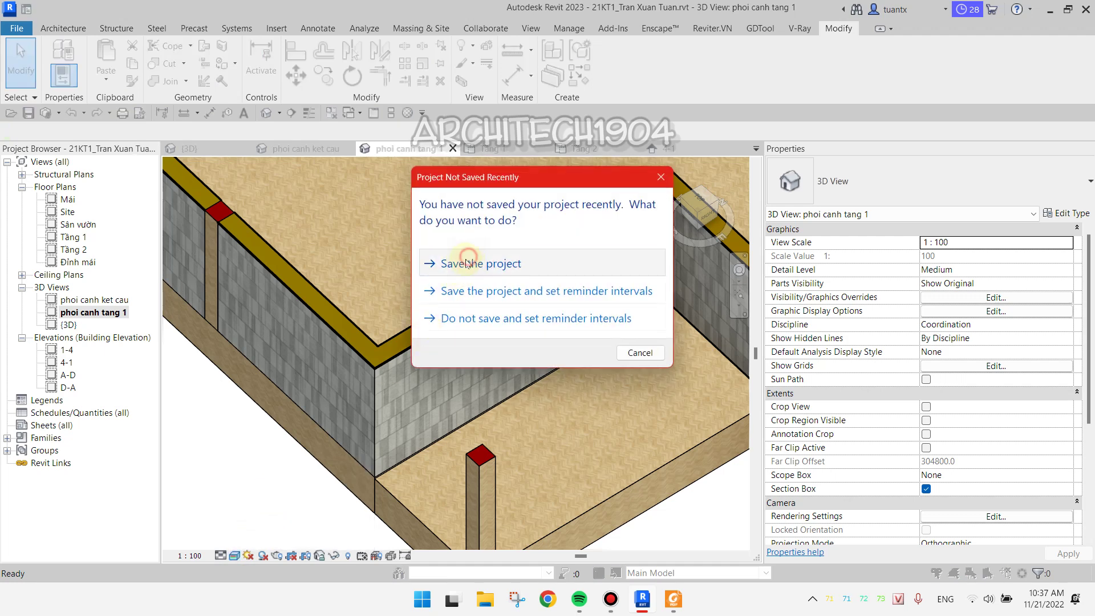
Save the project and show the model in Consistent Colors style
{"action": "left_click", "coordinate": [467, 263]}
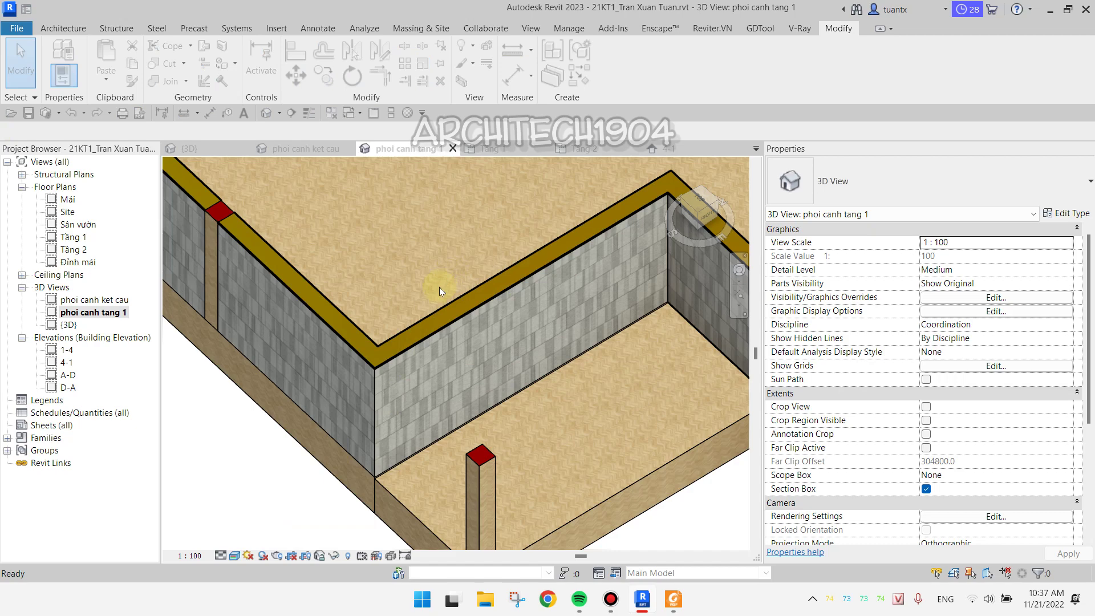
{"action": "scroll", "coordinate": [410, 319], "scroll_direction": "down", "scroll_amount": 3}
{"action": "scroll", "coordinate": [347, 420], "scroll_direction": "up", "scroll_amount": 3}
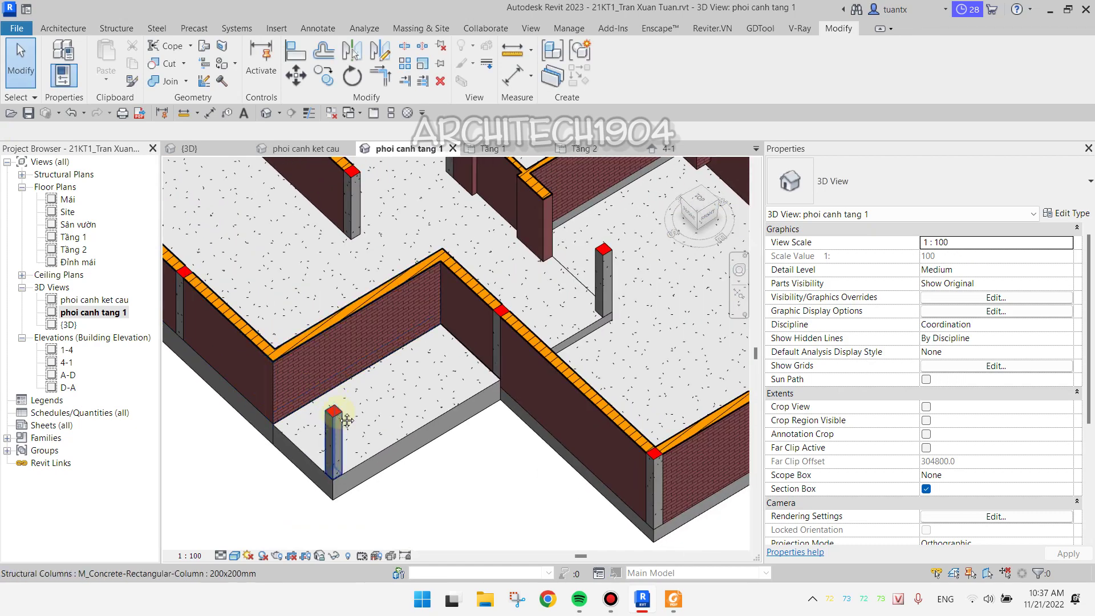
{"action": "scroll", "coordinate": [251, 484], "scroll_direction": "down", "scroll_amount": 3}
{"action": "scroll", "coordinate": [238, 541], "scroll_direction": "up", "scroll_amount": 5}
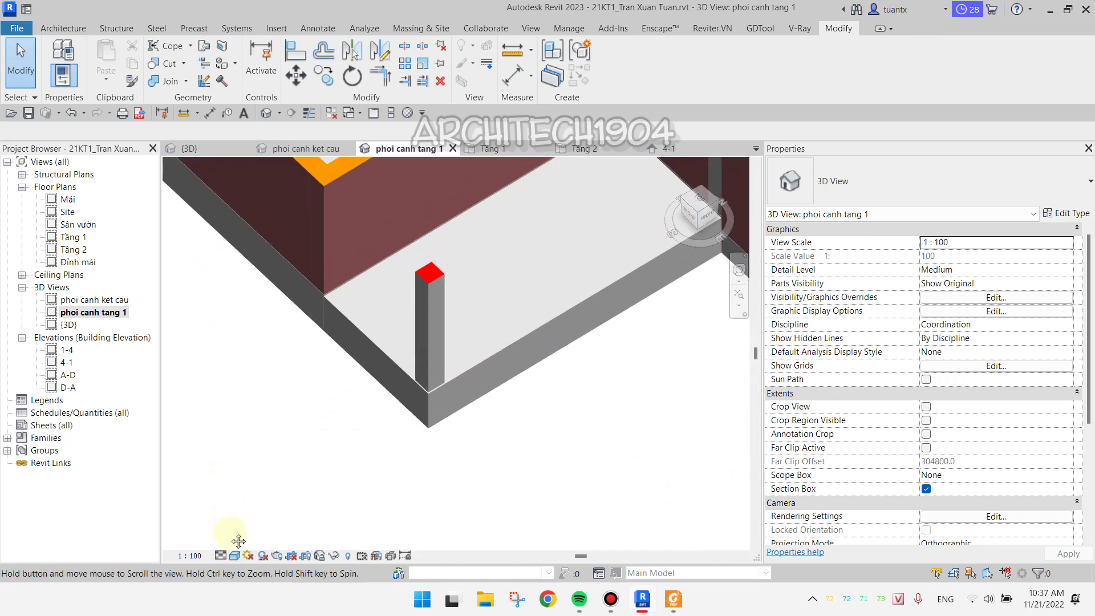
{"action": "middle_click_drag", "start_coordinate": [239, 540], "coordinate": [236, 564]}
{"action": "left_click", "coordinate": [234, 555]}
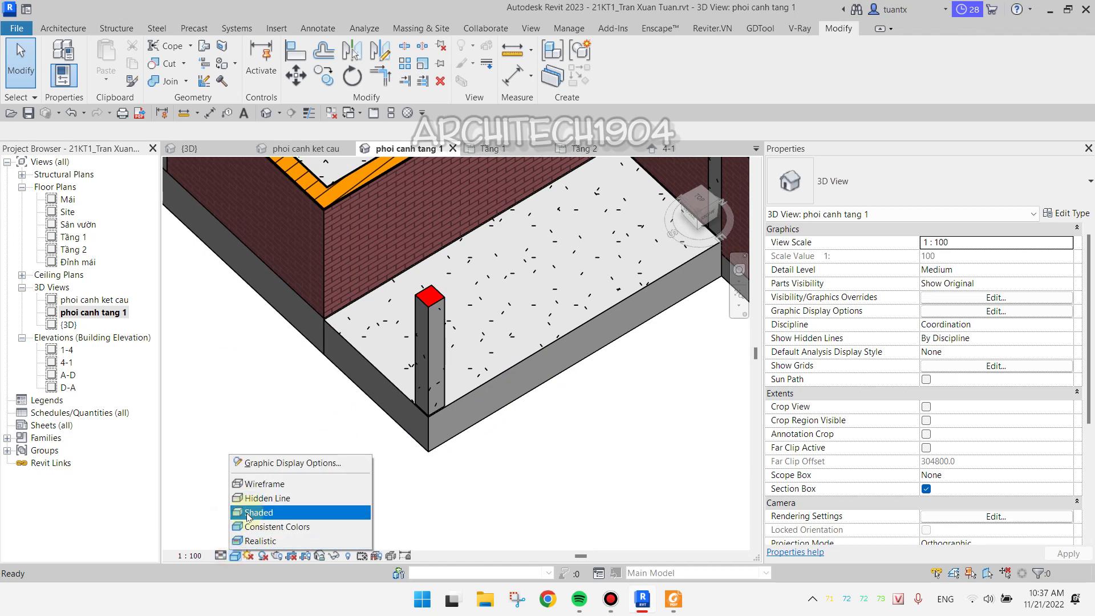
{"action": "left_click", "coordinate": [247, 527]}
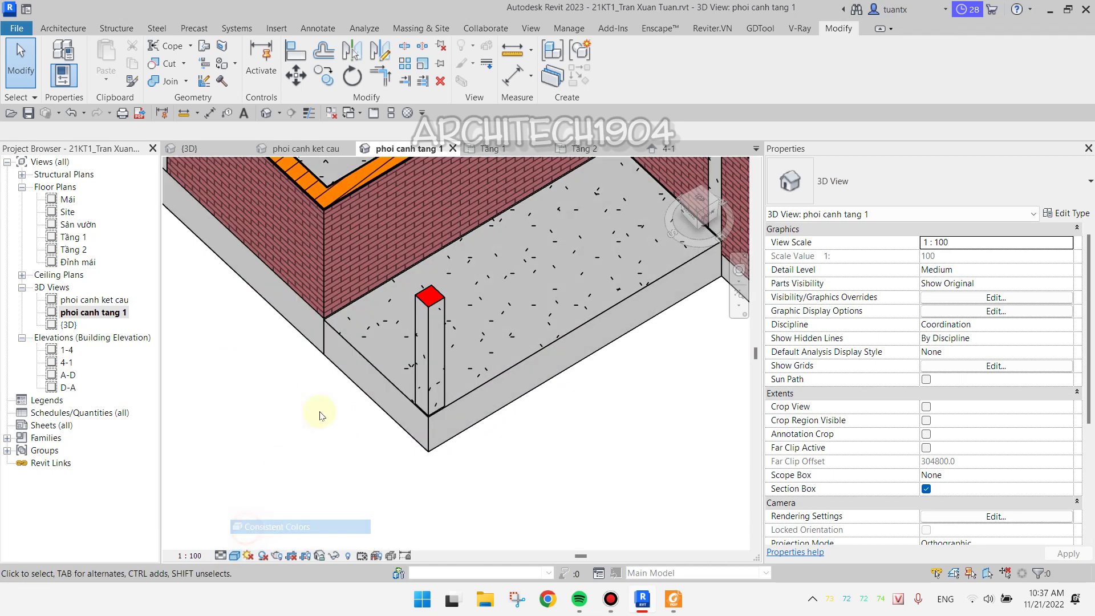
Switch the view to Hidden Line and re-centre on the wall corner
{"action": "scroll", "coordinate": [285, 469], "scroll_direction": "down", "scroll_amount": 2}
{"action": "scroll", "coordinate": [281, 391], "scroll_direction": "up", "scroll_amount": 3}
{"action": "scroll", "coordinate": [281, 420], "scroll_direction": "down", "scroll_amount": 2}
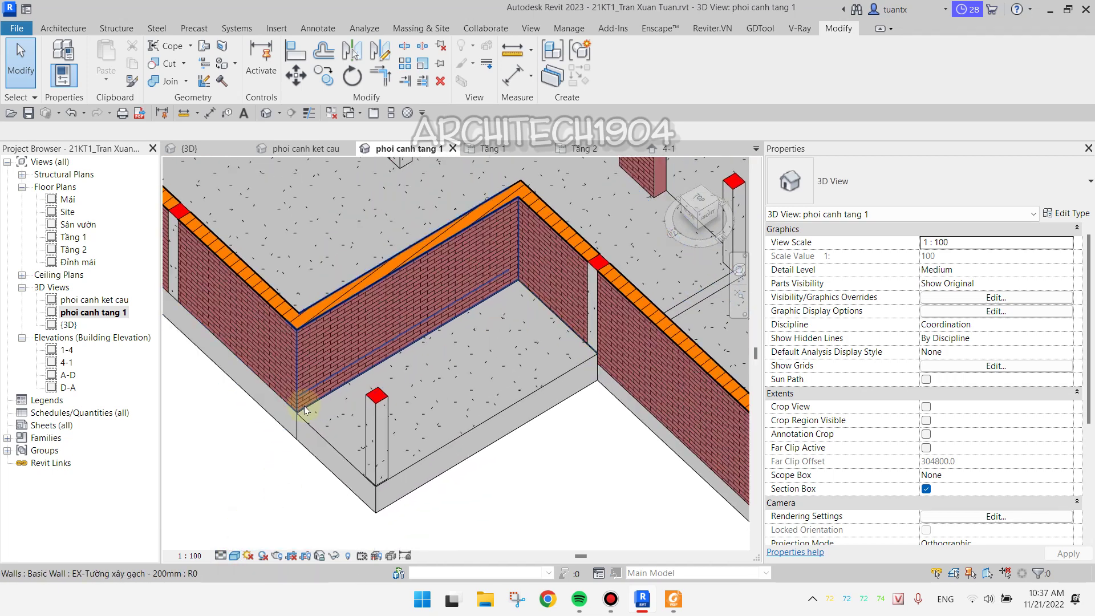
{"action": "middle_click_drag", "start_coordinate": [329, 456], "coordinate": [305, 433]}
{"action": "scroll", "coordinate": [305, 433], "scroll_direction": "up", "scroll_amount": 2}
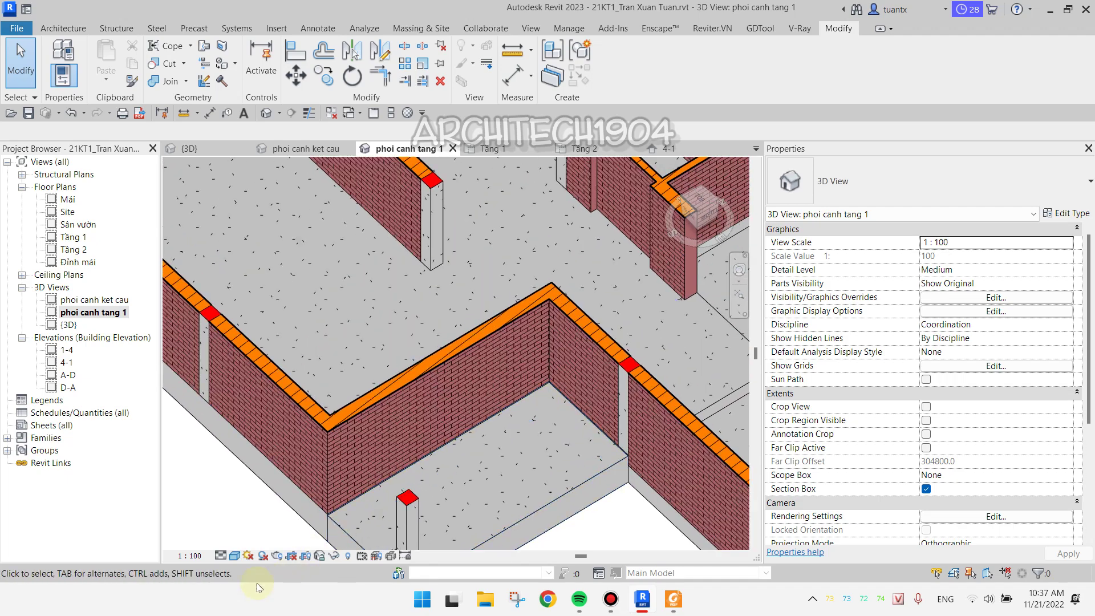
{"action": "left_click", "coordinate": [234, 555]}
{"action": "left_click", "coordinate": [254, 499]}
{"action": "middle_click_drag", "start_coordinate": [253, 501], "coordinate": [294, 425]}
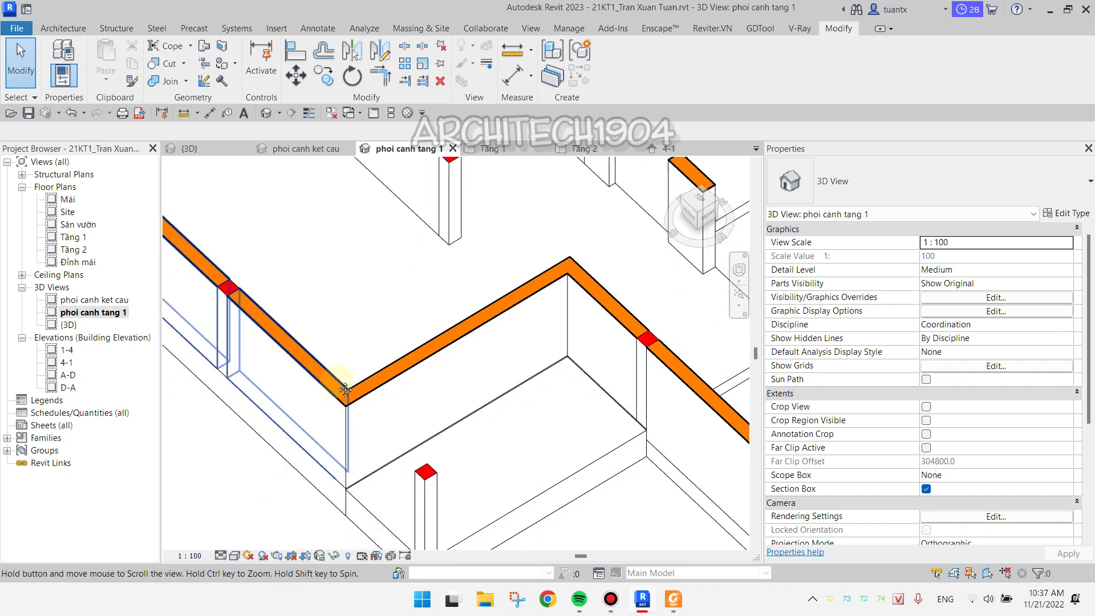
Settle the view on the Consistent Colors visual style
{"action": "left_click", "coordinate": [234, 555]}
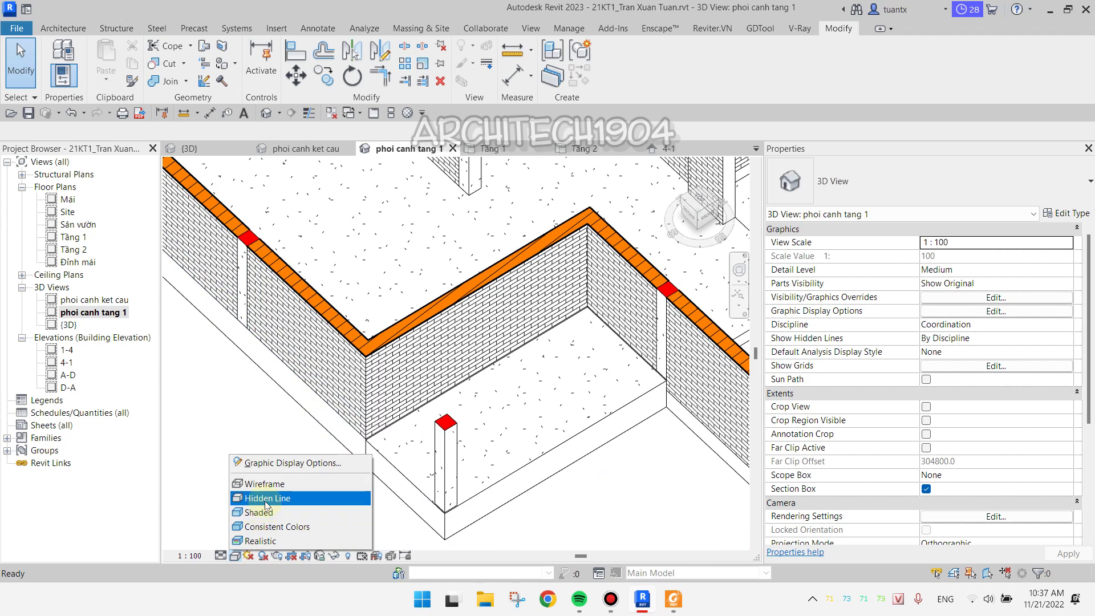
{"action": "left_click", "coordinate": [265, 499]}
{"action": "left_click", "coordinate": [234, 556]}
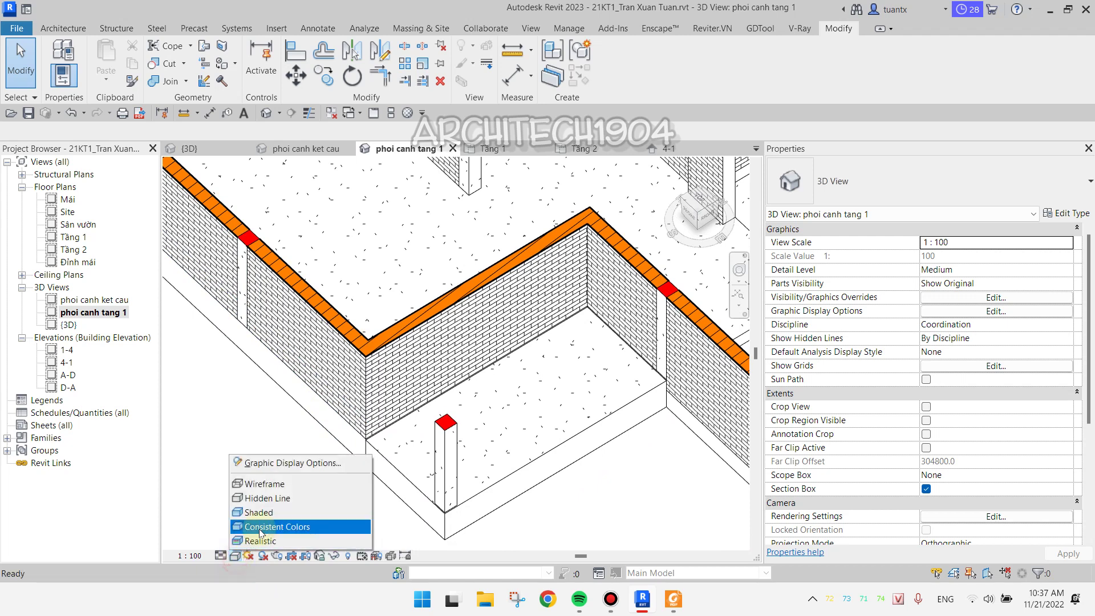
{"action": "left_click", "coordinate": [265, 517]}
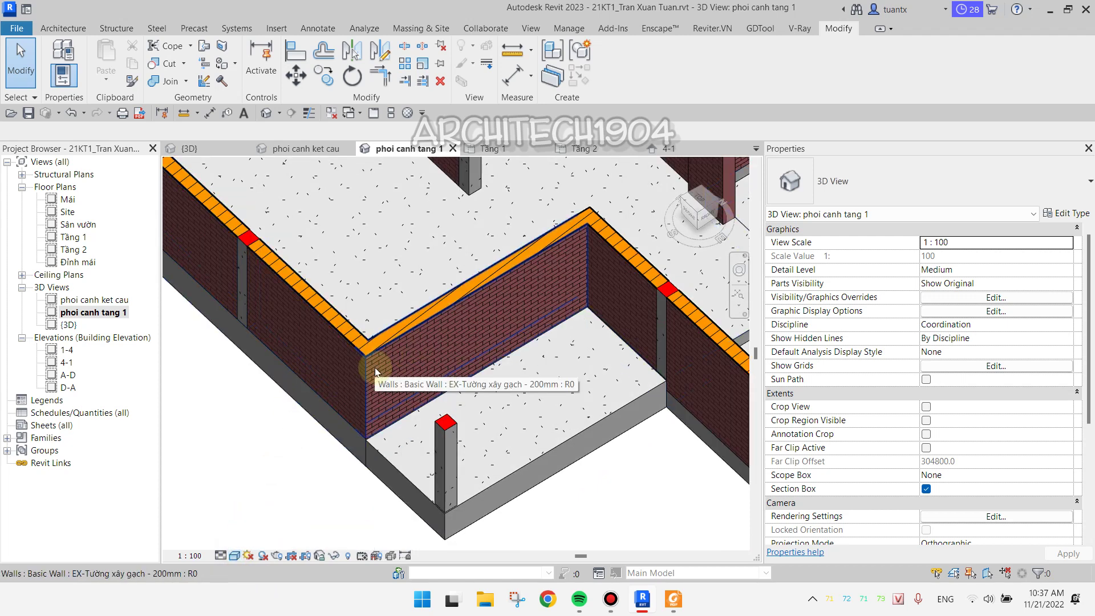
Open the GẠCH XÂY material's graphics settings from the selected wall's layer structure
{"action": "left_click", "coordinate": [394, 355]}
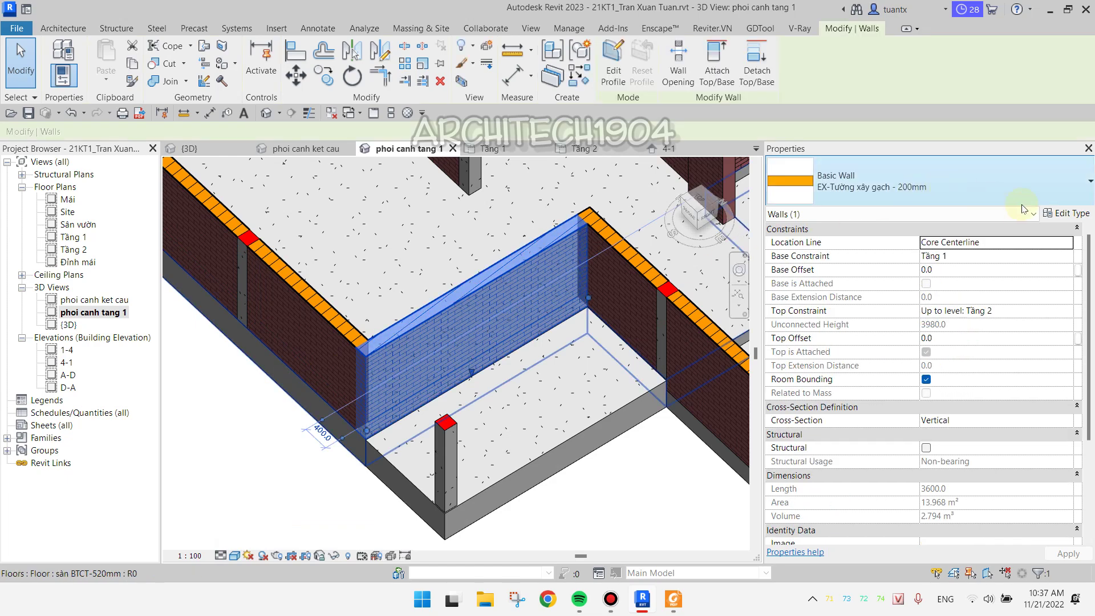
{"action": "left_click", "coordinate": [1065, 212]}
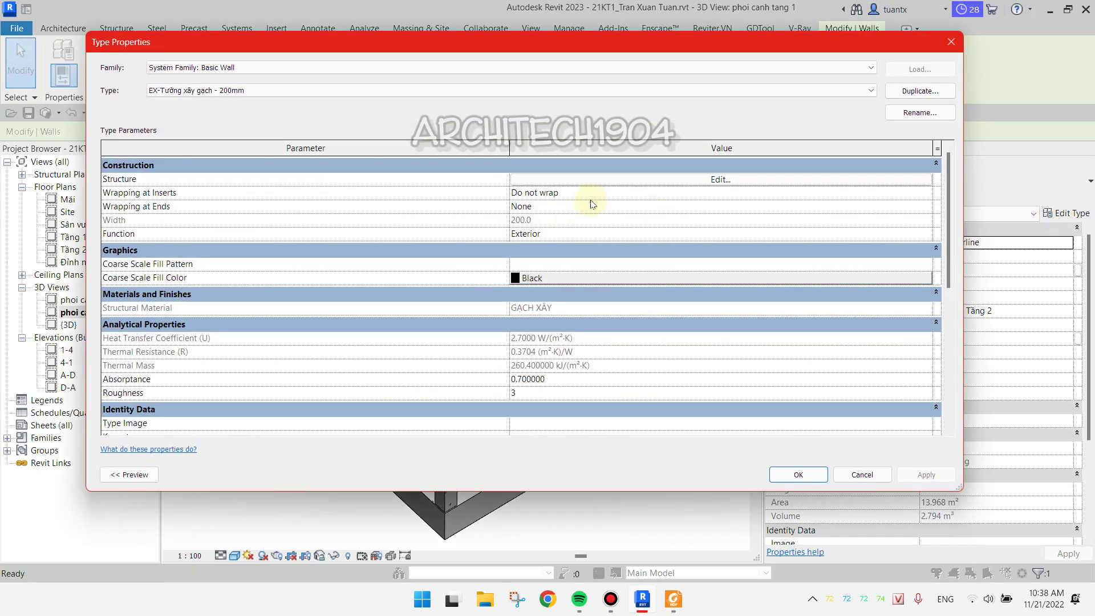
{"action": "left_click", "coordinate": [606, 187]}
{"action": "left_click", "coordinate": [394, 178]}
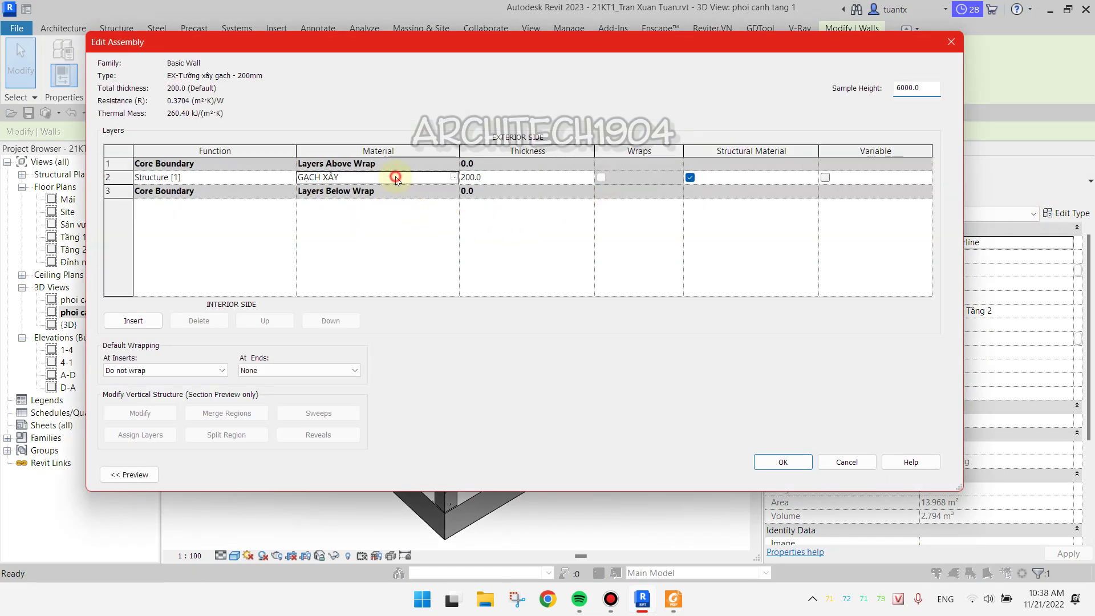
{"action": "left_click", "coordinate": [454, 177]}
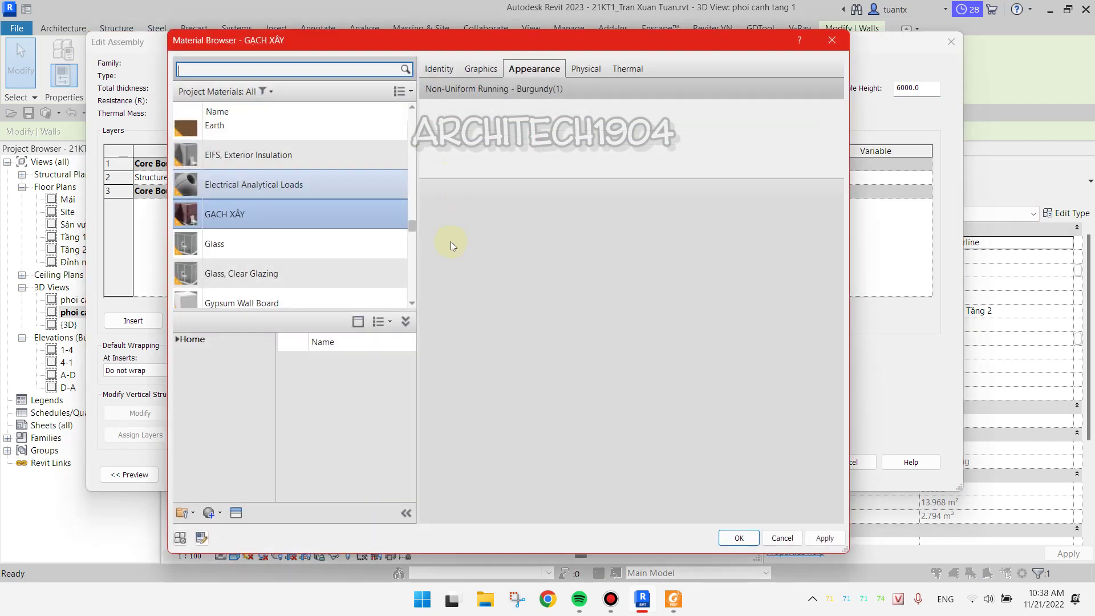
{"action": "left_click", "coordinate": [488, 69]}
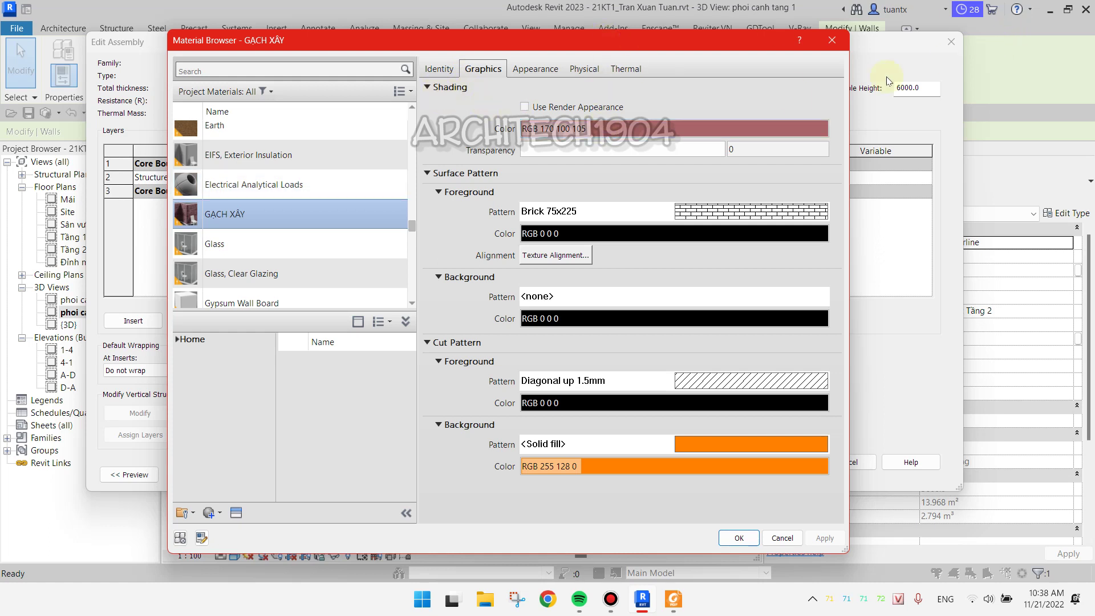
Set the GẠCH XÂY shading colour to dark red RGB 64 0 0 and close the editors
{"action": "left_click", "coordinate": [611, 129]}
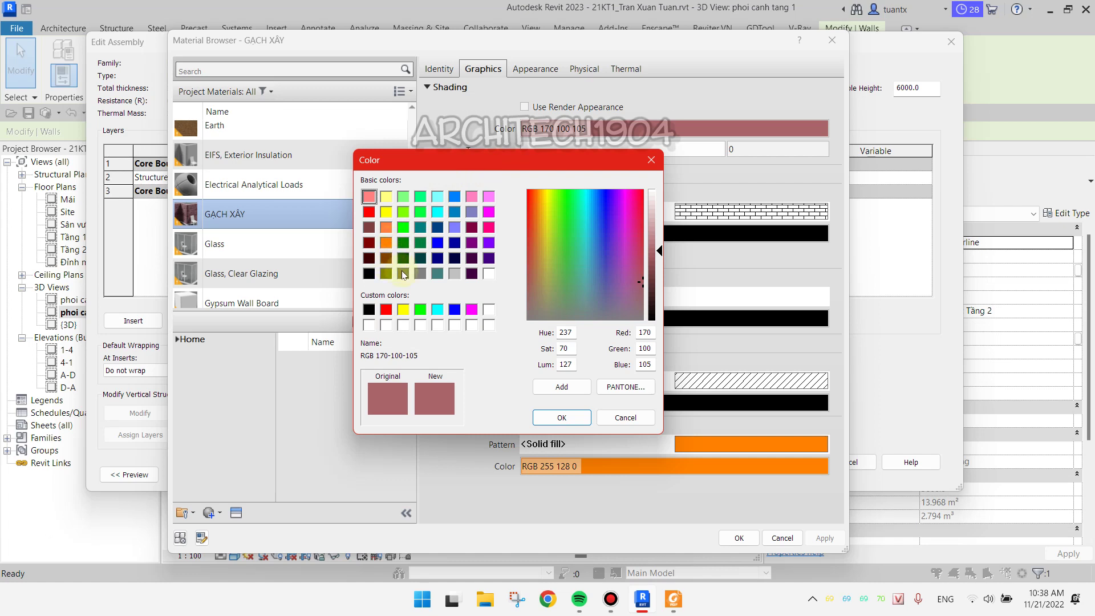
{"action": "left_click", "coordinate": [401, 271]}
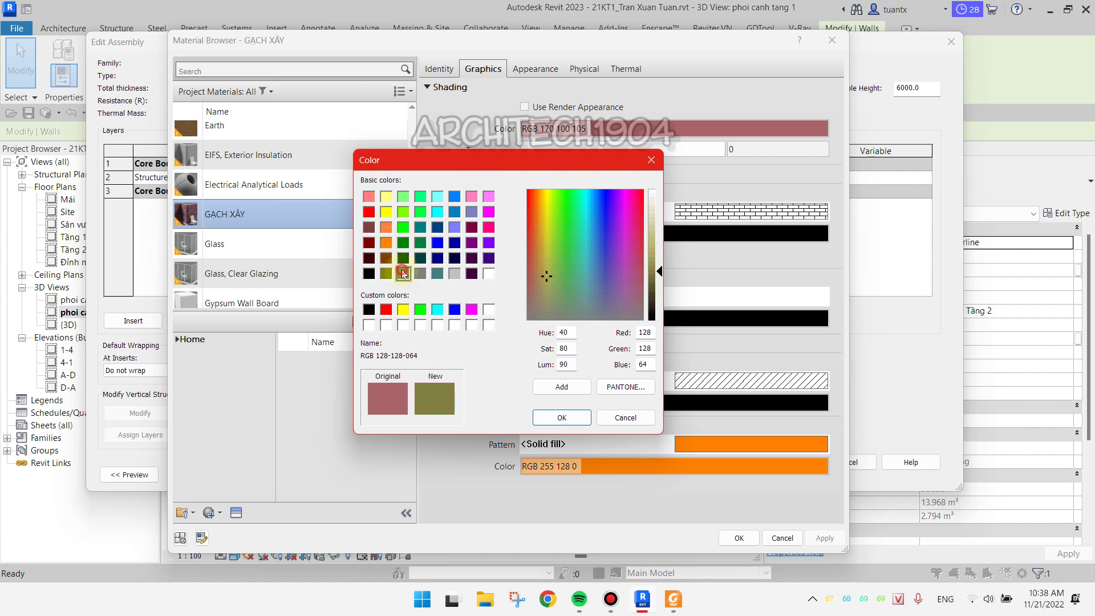
{"action": "left_click", "coordinate": [386, 242]}
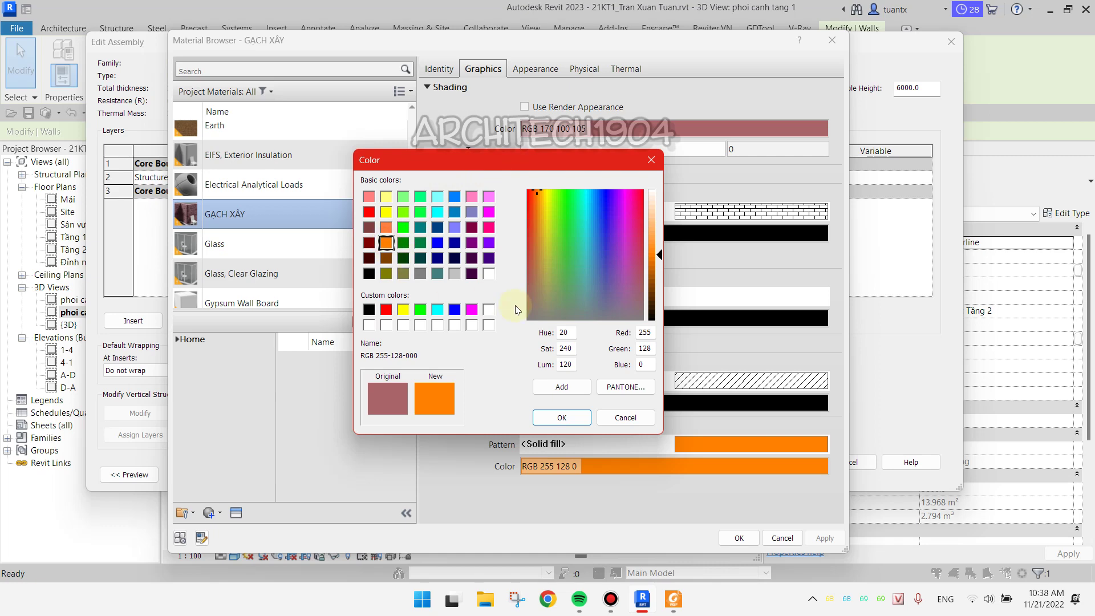
{"action": "left_click", "coordinate": [387, 229]}
{"action": "left_click", "coordinate": [368, 257]}
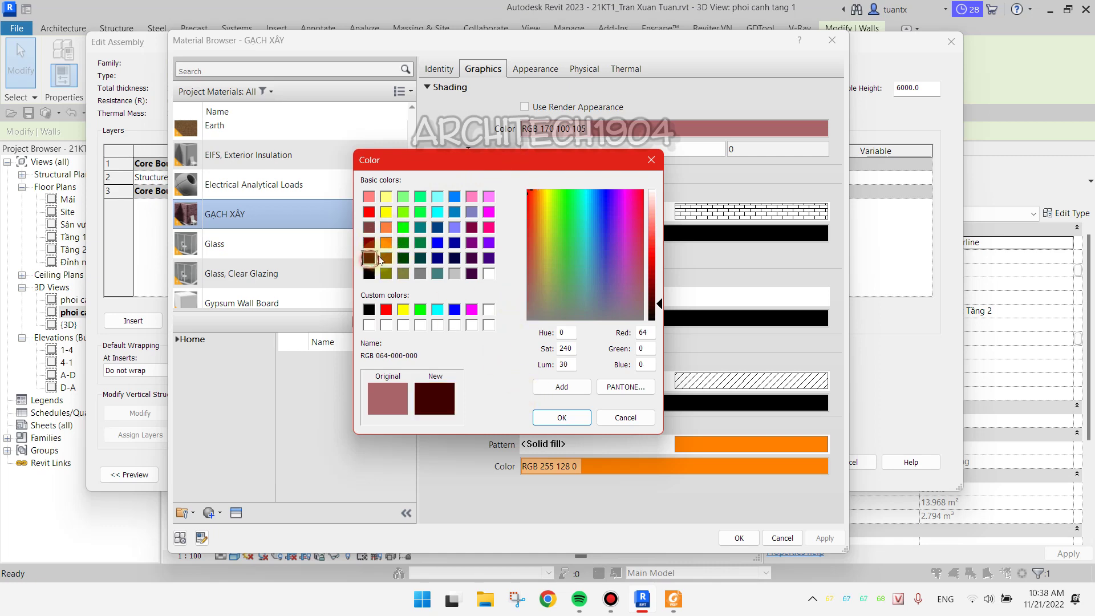
{"action": "left_click", "coordinate": [560, 417]}
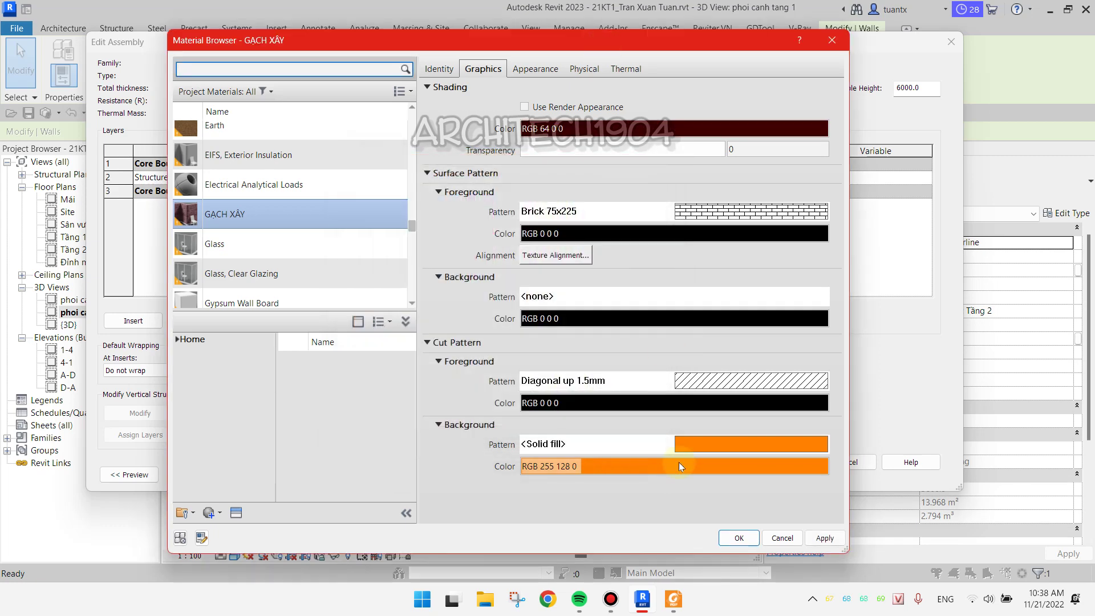
{"action": "left_click", "coordinate": [737, 536]}
{"action": "left_click", "coordinate": [787, 461]}
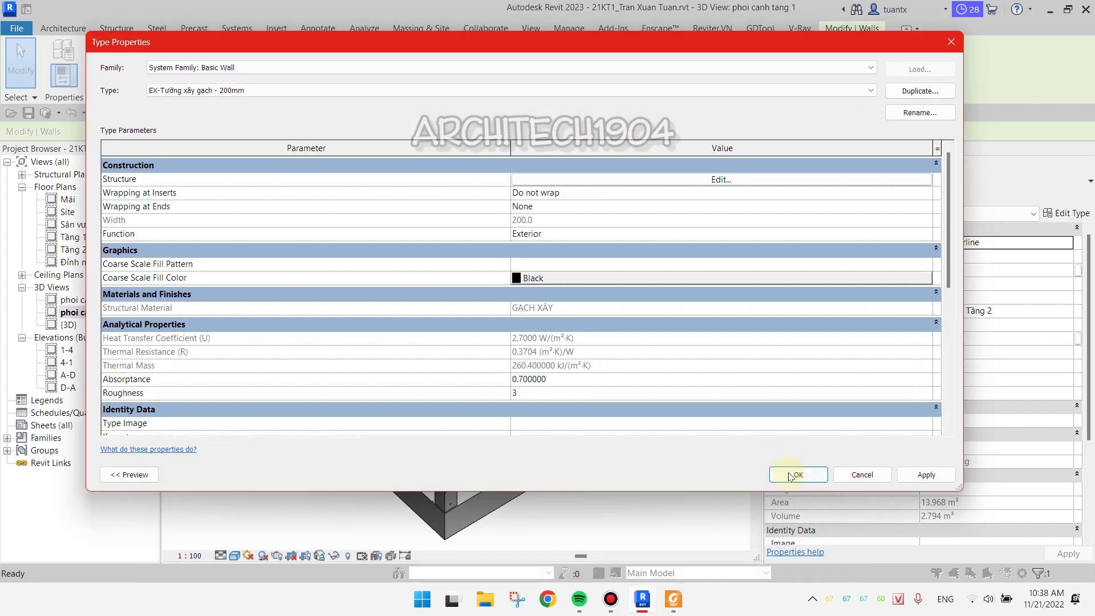
Close the wall type dialog and open the floor slab's bê tông cốt thép material settings
{"action": "left_click", "coordinate": [788, 477]}
{"action": "left_click", "coordinate": [698, 515]}
{"action": "scroll", "coordinate": [391, 300], "scroll_direction": "up", "scroll_amount": 2}
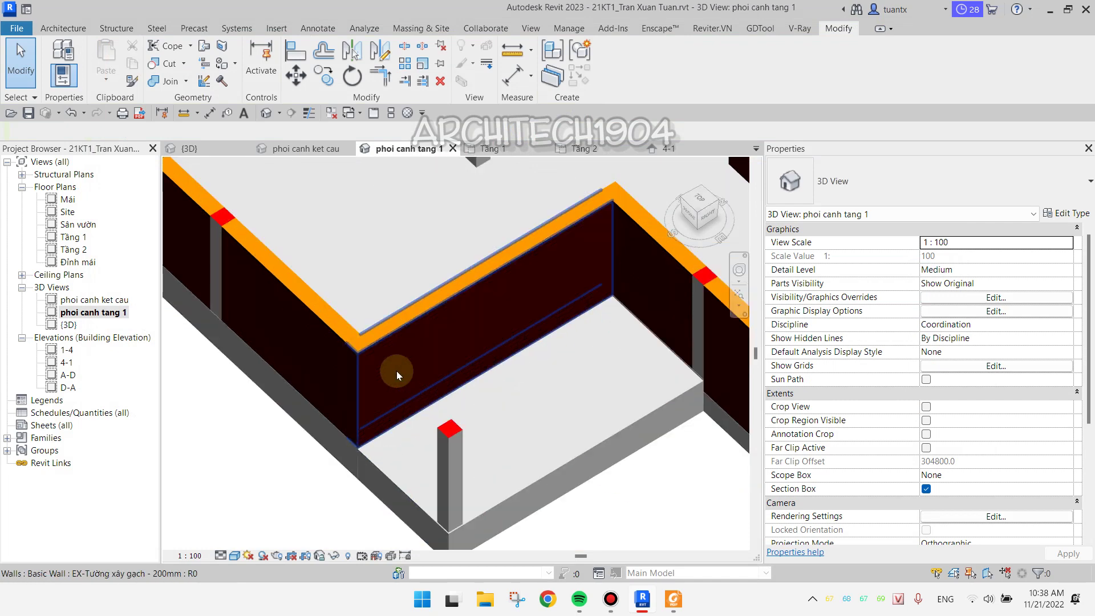
{"action": "scroll", "coordinate": [390, 308], "scroll_direction": "up", "scroll_amount": 2}
{"action": "scroll", "coordinate": [374, 309], "scroll_direction": "up", "scroll_amount": 2}
{"action": "scroll", "coordinate": [375, 306], "scroll_direction": "down", "scroll_amount": 3}
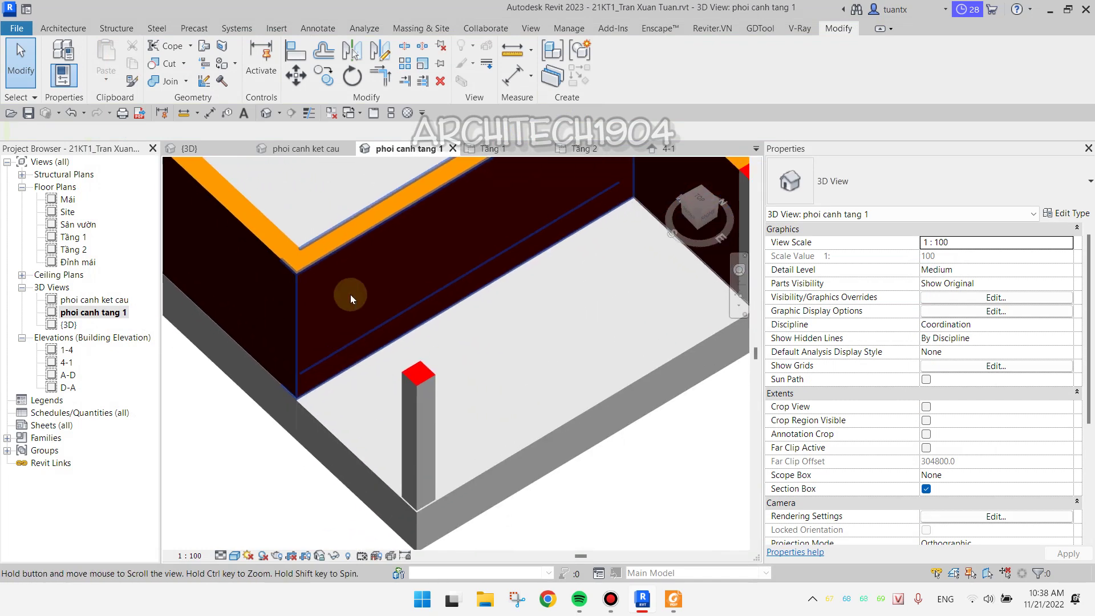
{"action": "left_click", "coordinate": [548, 402]}
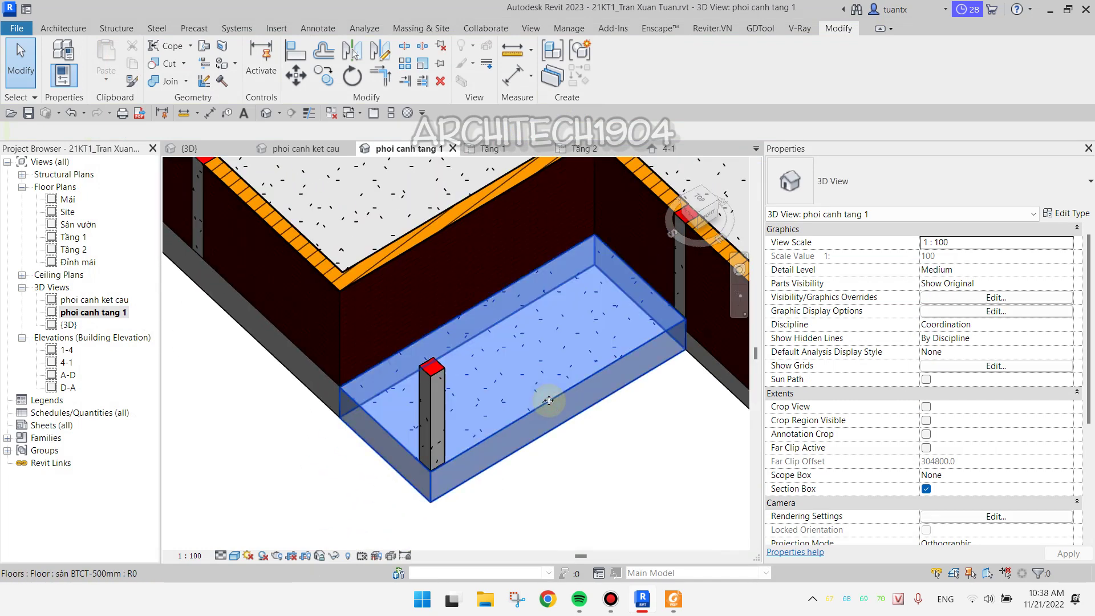
{"action": "left_click", "coordinate": [1065, 213]}
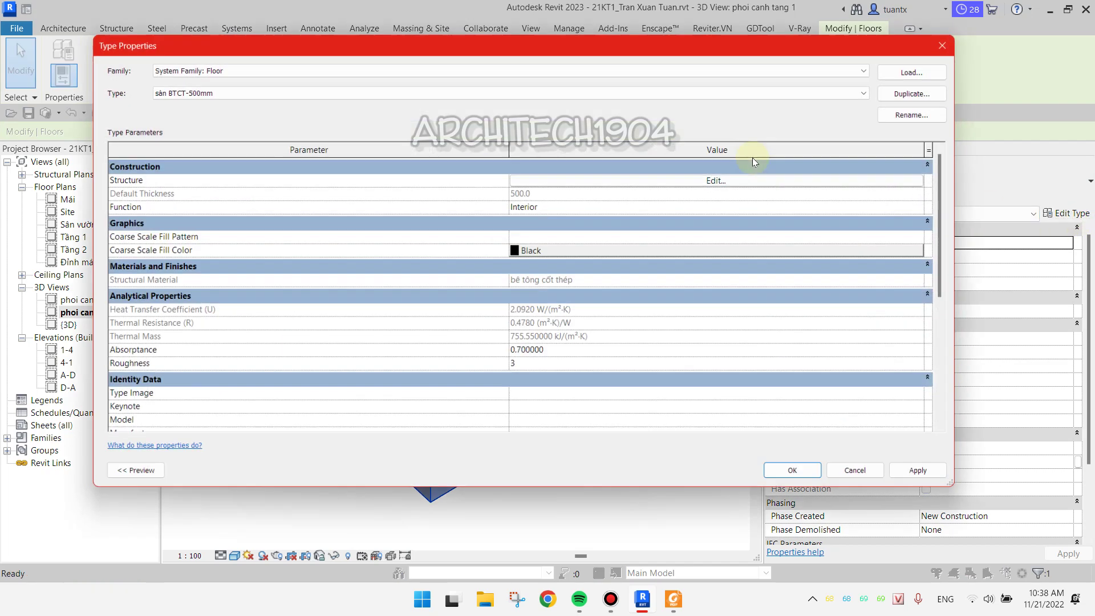
{"action": "left_click", "coordinate": [642, 178]}
{"action": "left_click", "coordinate": [435, 180]}
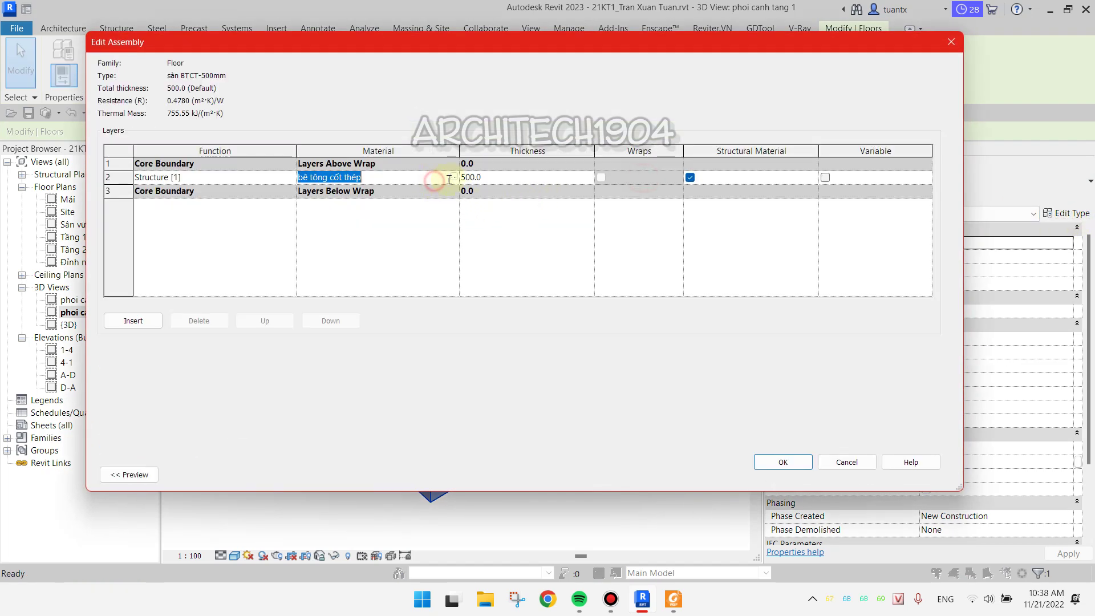
{"action": "left_click", "coordinate": [453, 177]}
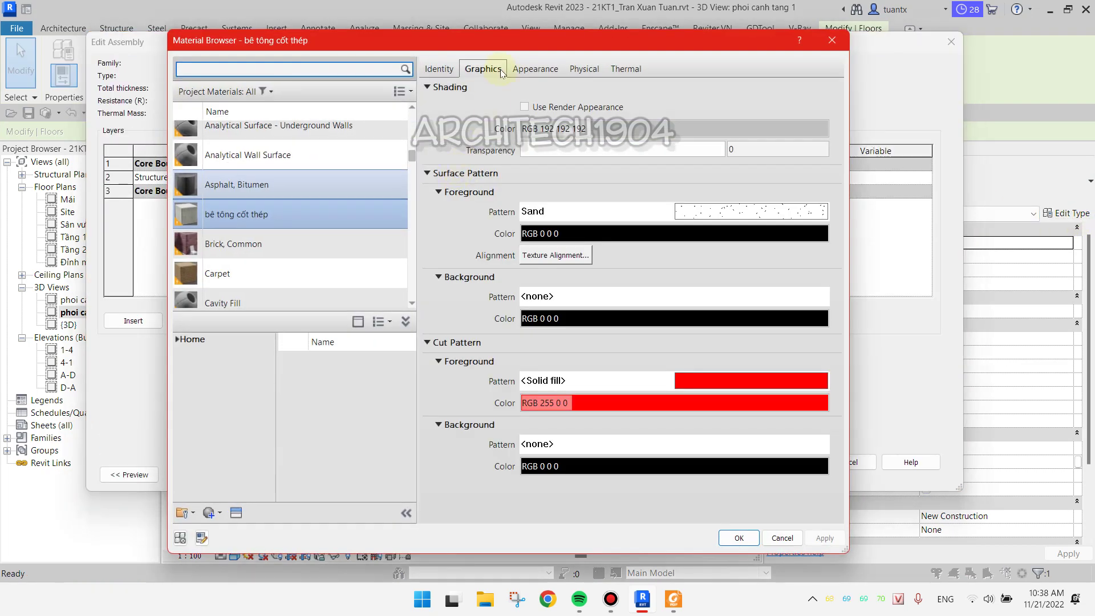
Set the floor material's shading to blue RGB 0 128 255 and apply it to the floor type
{"action": "left_click", "coordinate": [597, 130]}
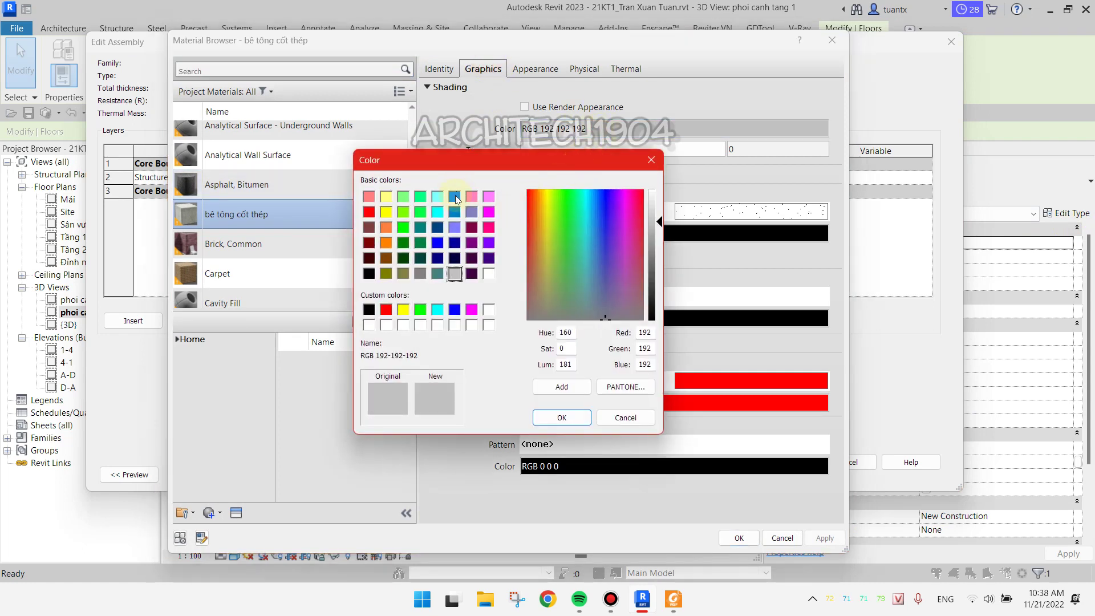
{"action": "left_click", "coordinate": [458, 197]}
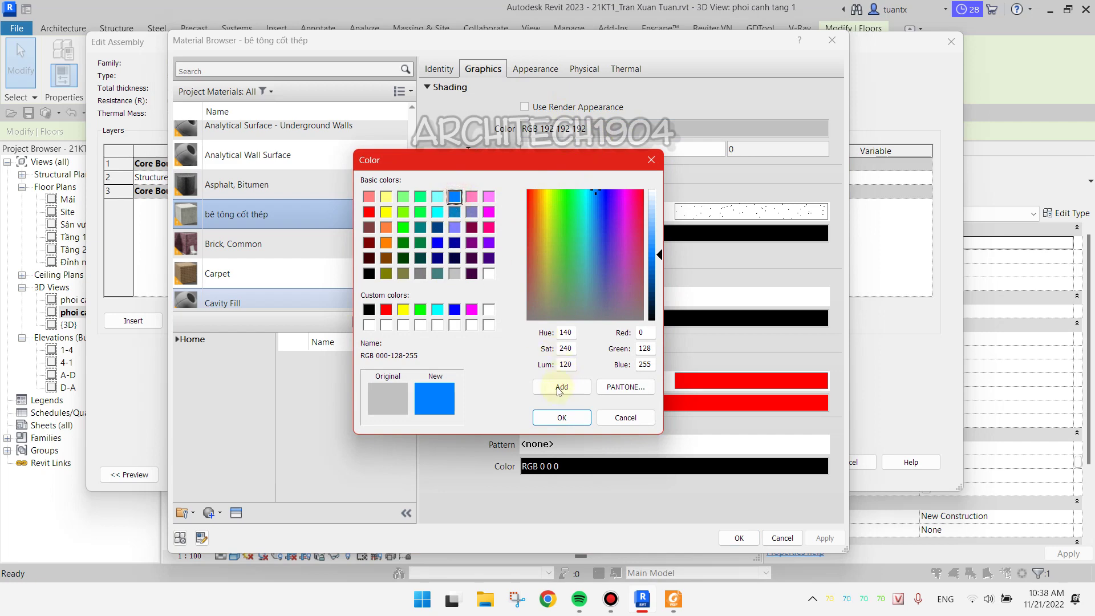
{"action": "left_click", "coordinate": [559, 418]}
{"action": "left_click", "coordinate": [728, 540]}
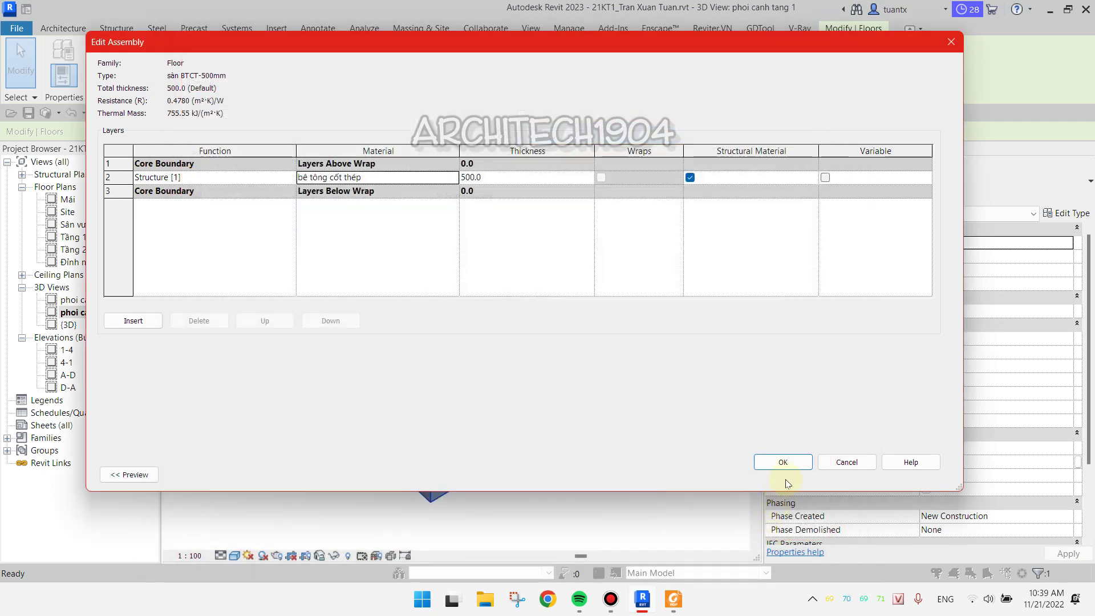
{"action": "left_click", "coordinate": [787, 463]}
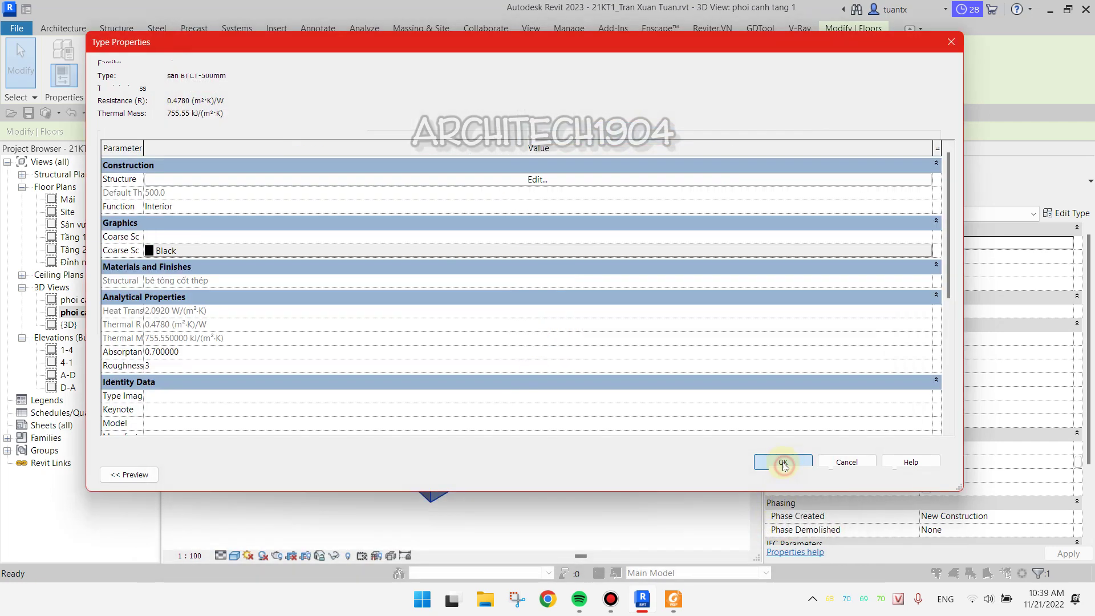
{"action": "left_click", "coordinate": [792, 475]}
Zoom and pan to frame the wall corner and blue floor, then select the brick exterior wall
{"action": "left_click", "coordinate": [516, 440]}
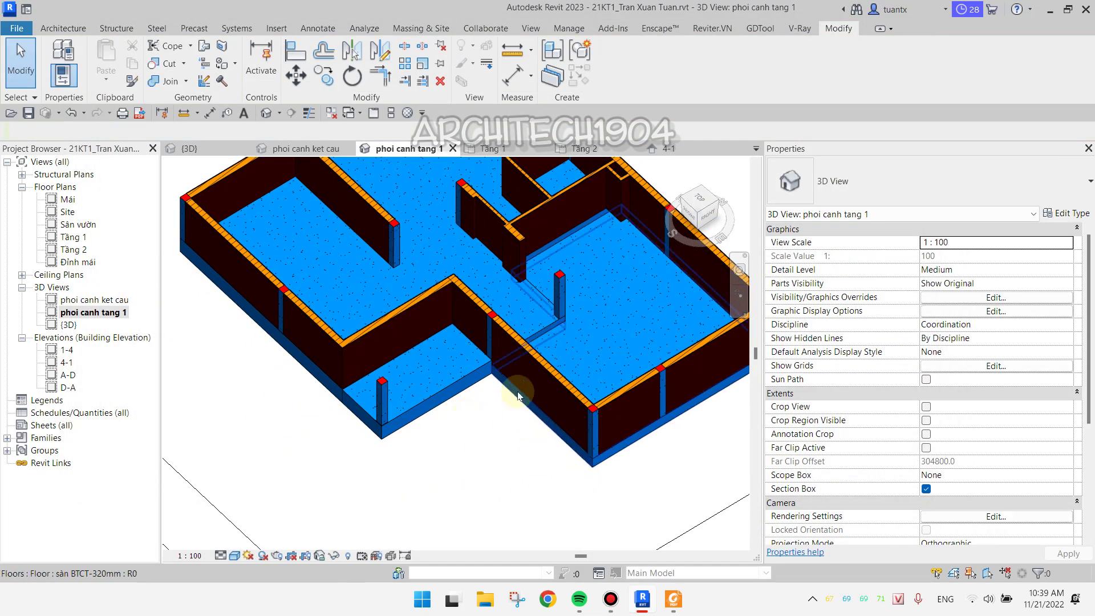
{"action": "scroll", "coordinate": [512, 422], "scroll_direction": "up", "scroll_amount": 3}
{"action": "scroll", "coordinate": [385, 302], "scroll_direction": "up", "scroll_amount": 2}
{"action": "scroll", "coordinate": [317, 355], "scroll_direction": "up", "scroll_amount": 2}
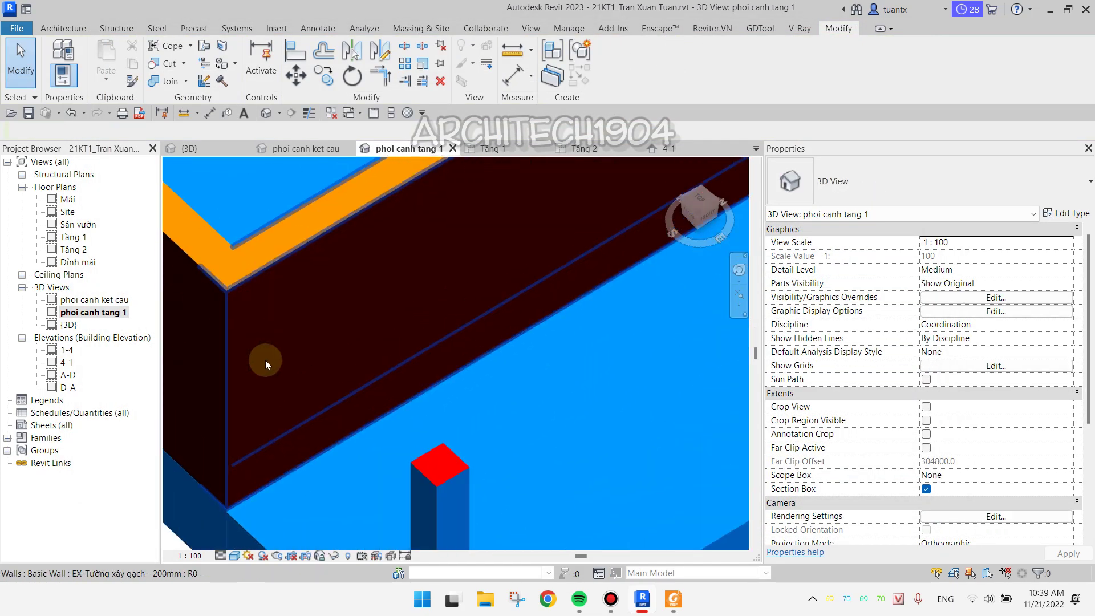
{"action": "scroll", "coordinate": [265, 360], "scroll_direction": "up", "scroll_amount": 2}
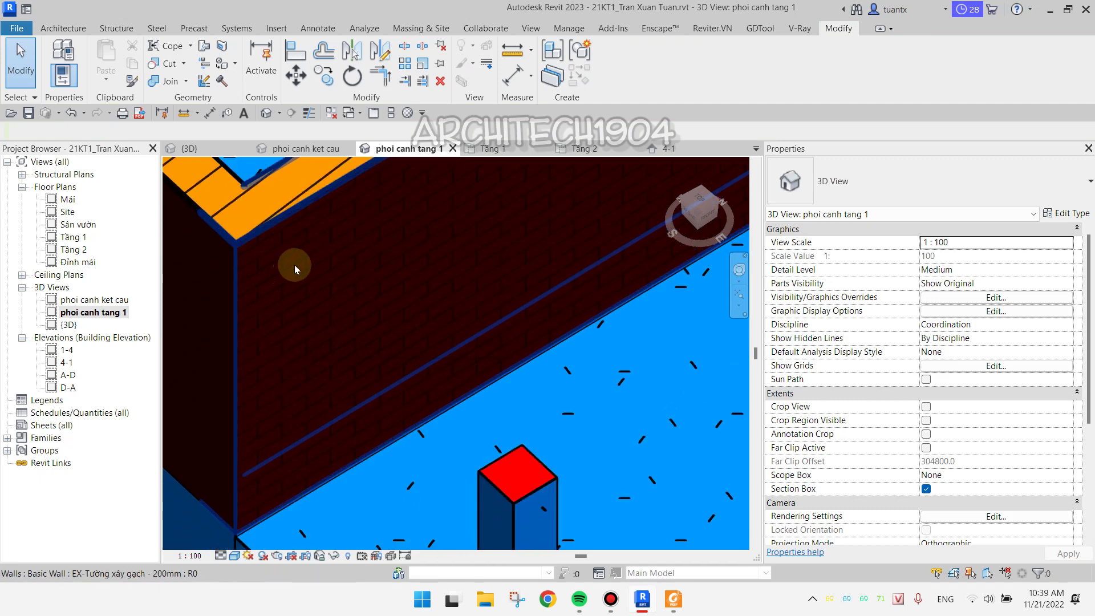
{"action": "scroll", "coordinate": [285, 279], "scroll_direction": "up", "scroll_amount": 2}
{"action": "scroll", "coordinate": [370, 308], "scroll_direction": "down", "scroll_amount": 3}
{"action": "scroll", "coordinate": [464, 324], "scroll_direction": "up", "scroll_amount": 3}
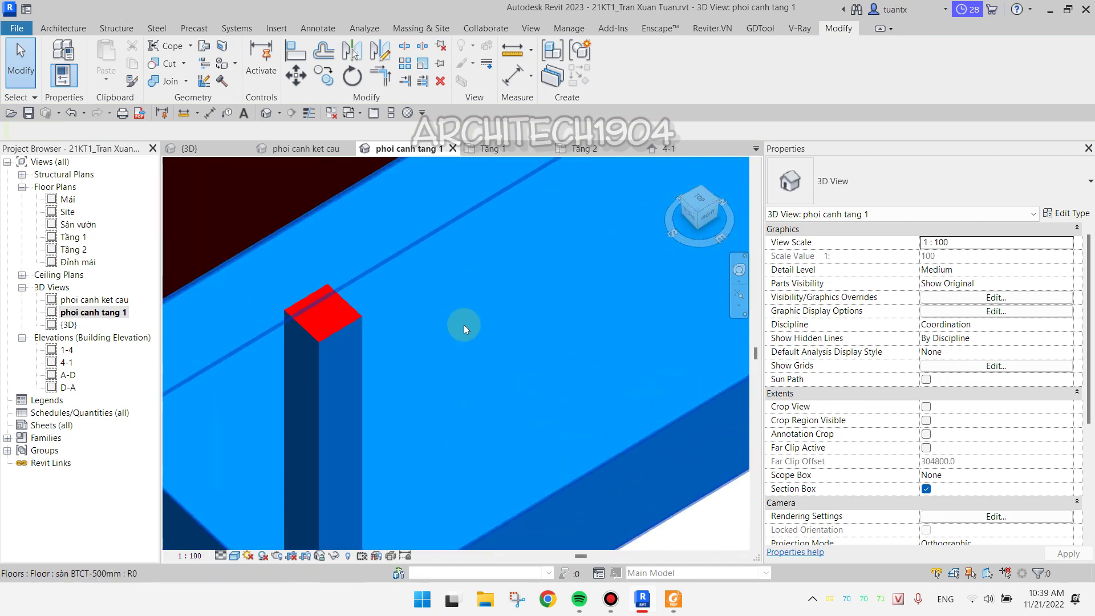
{"action": "scroll", "coordinate": [448, 317], "scroll_direction": "down", "scroll_amount": 3}
{"action": "scroll", "coordinate": [344, 280], "scroll_direction": "up", "scroll_amount": 2}
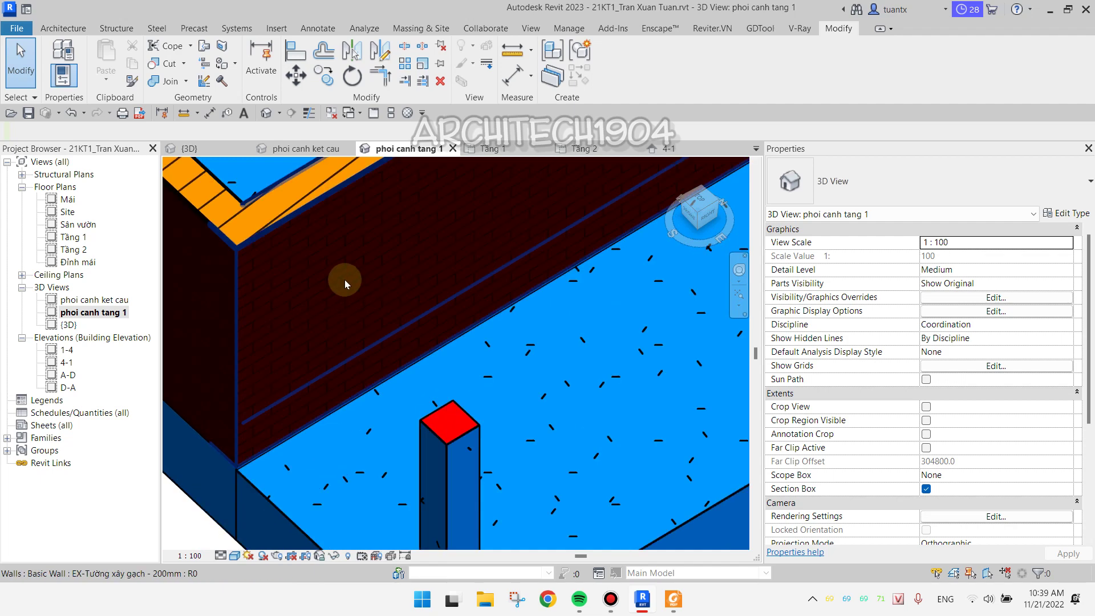
{"action": "scroll", "coordinate": [330, 276], "scroll_direction": "up", "scroll_amount": 2}
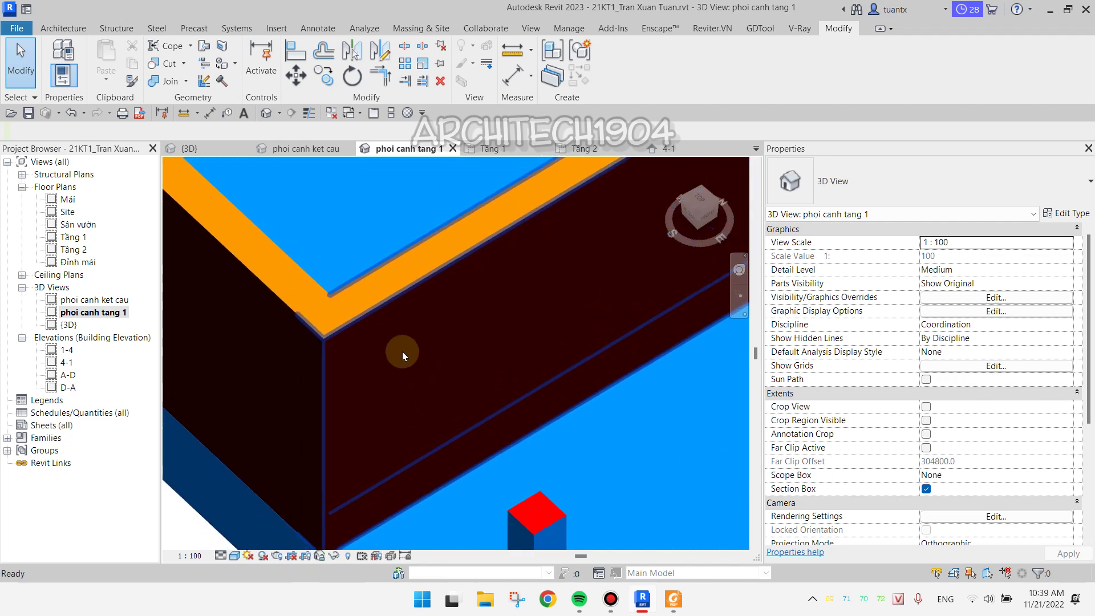
{"action": "middle_click_drag", "start_coordinate": [336, 308], "coordinate": [403, 391]}
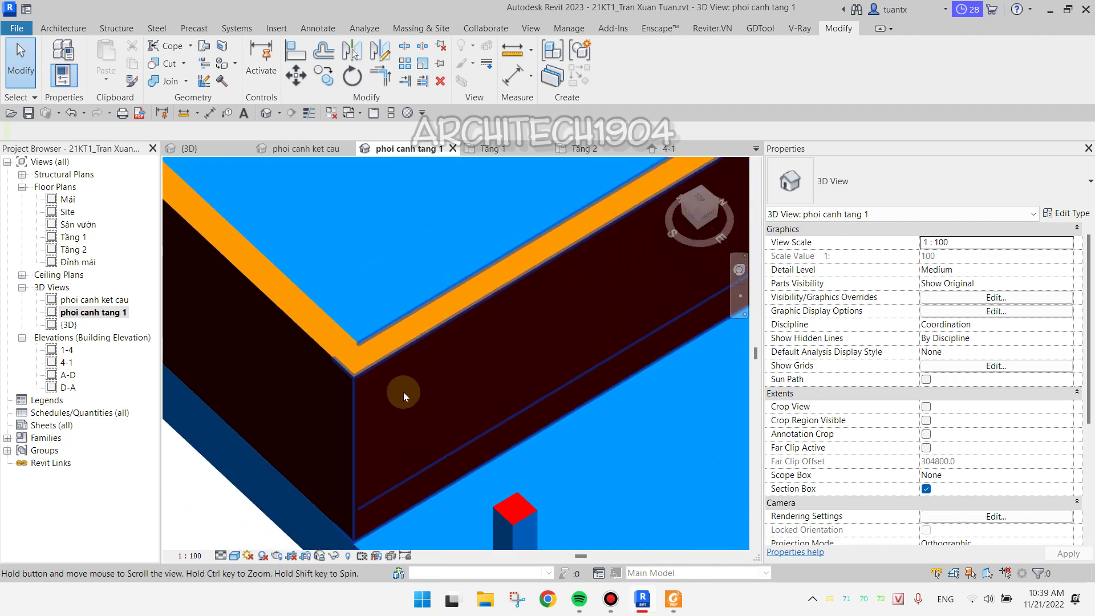
{"action": "left_click", "coordinate": [596, 288]}
Open the GẠCH XÂY material settings from the wall's layer structure, arranging windows to see the model
{"action": "left_click", "coordinate": [1074, 214]}
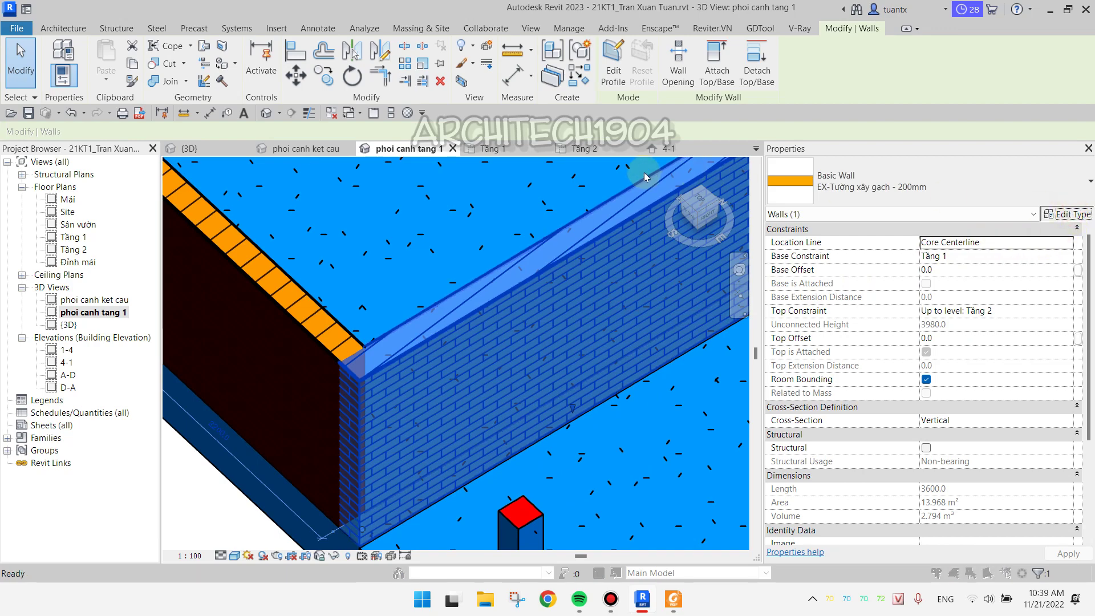
{"action": "left_click_drag", "start_coordinate": [379, 50], "coordinate": [488, 102]}
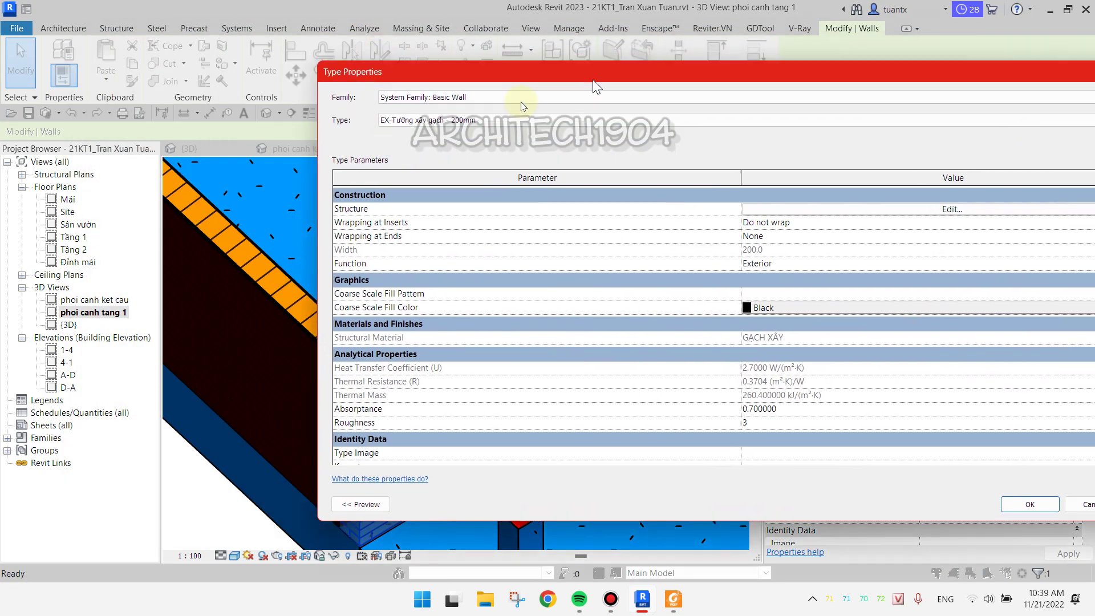
{"action": "left_click_drag", "start_coordinate": [196, 180], "coordinate": [665, 180]}
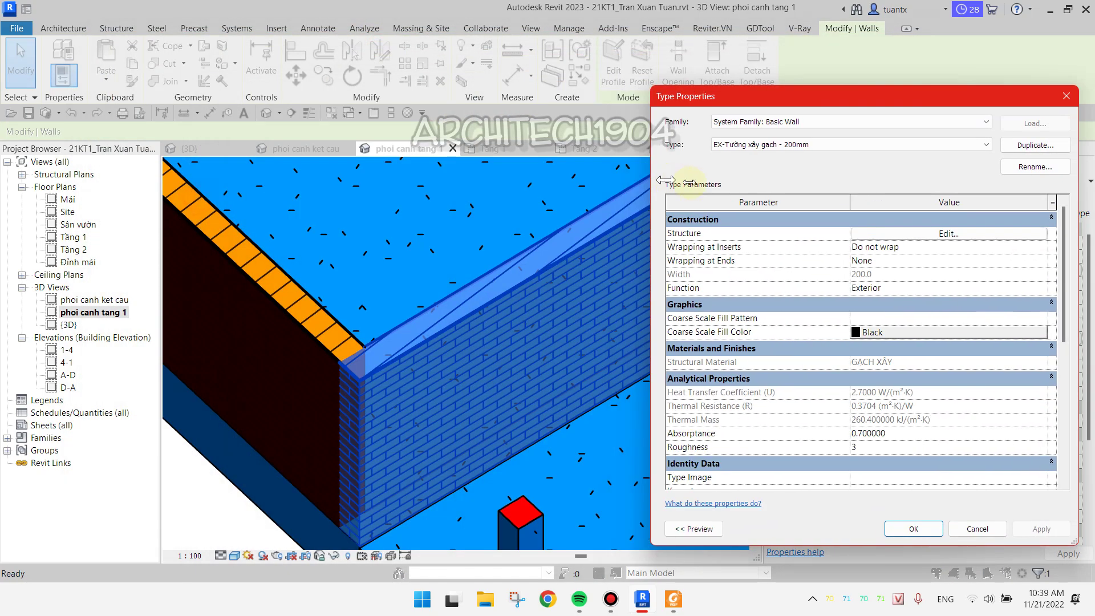
{"action": "left_click", "coordinate": [907, 234]}
{"action": "left_click", "coordinate": [841, 244]}
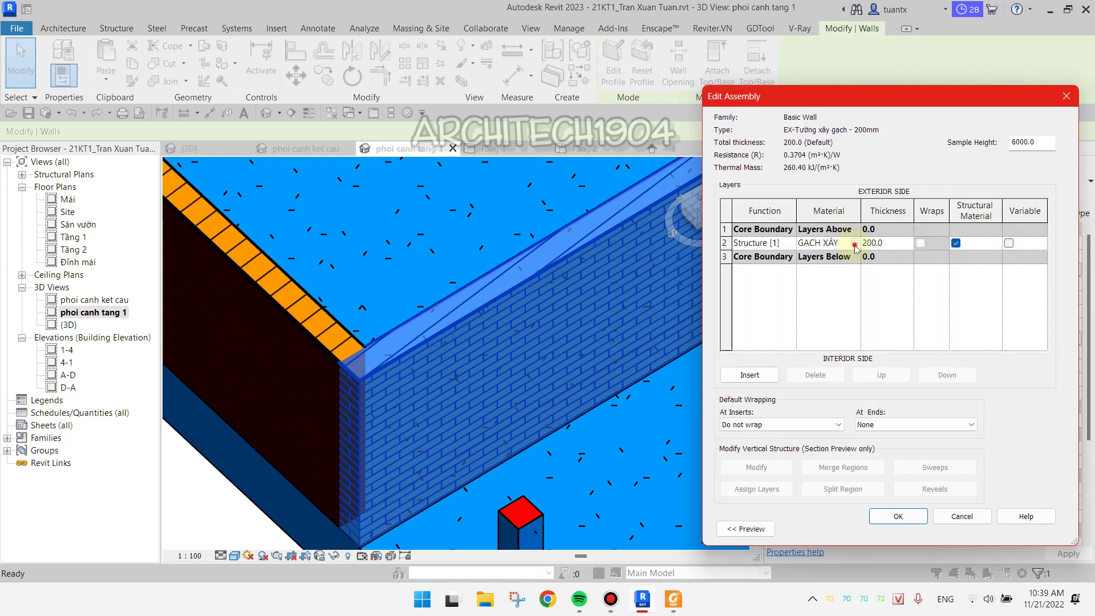
{"action": "left_click", "coordinate": [855, 242]}
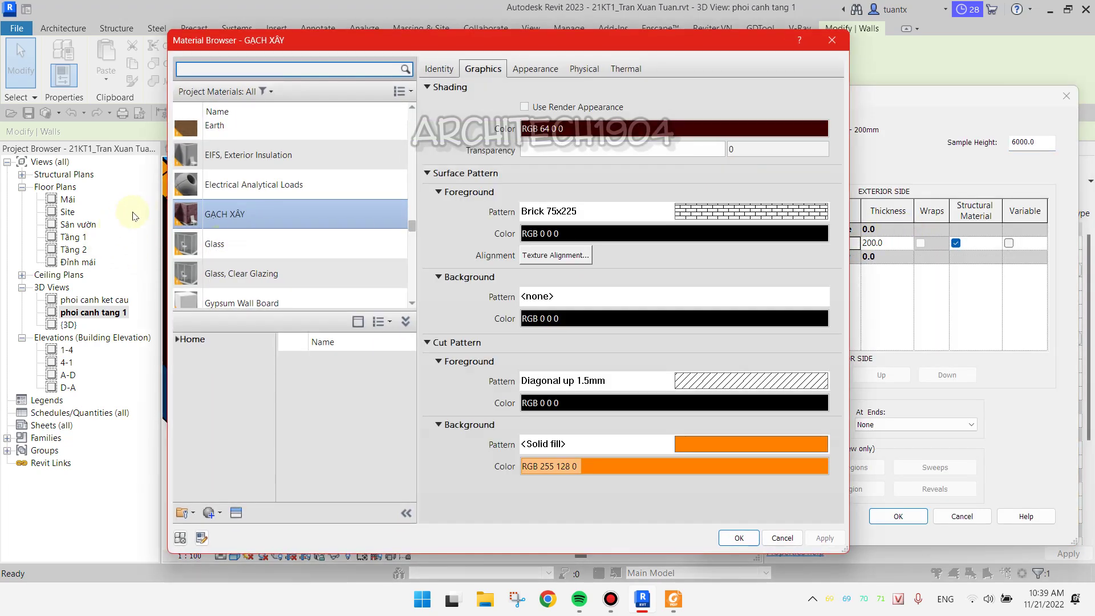
{"action": "left_click_drag", "start_coordinate": [169, 197], "coordinate": [432, 197]}
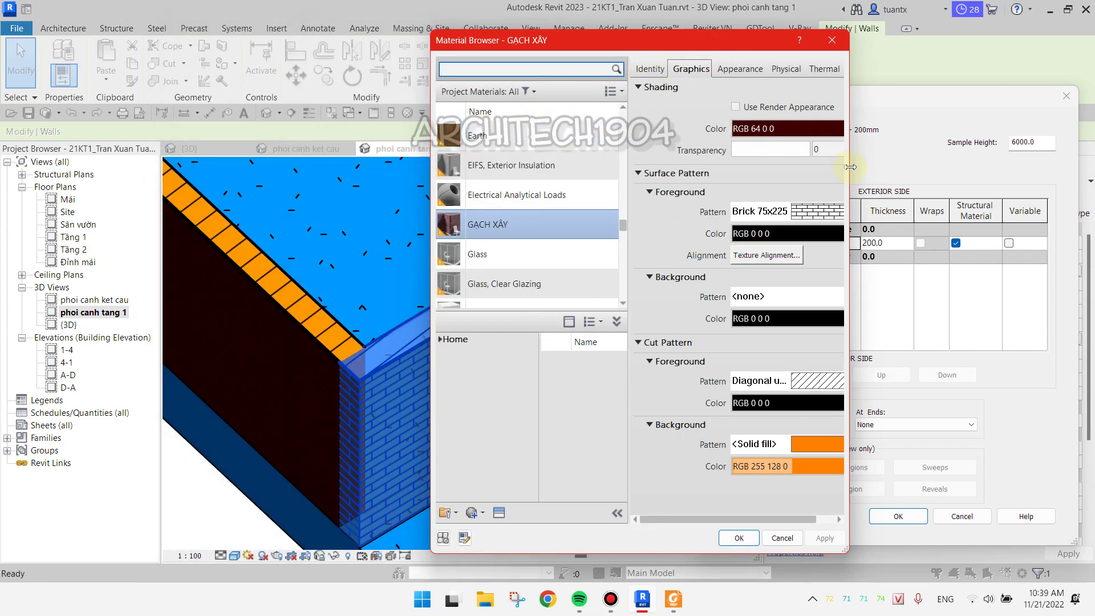
{"action": "left_click_drag", "start_coordinate": [847, 169], "coordinate": [991, 169]}
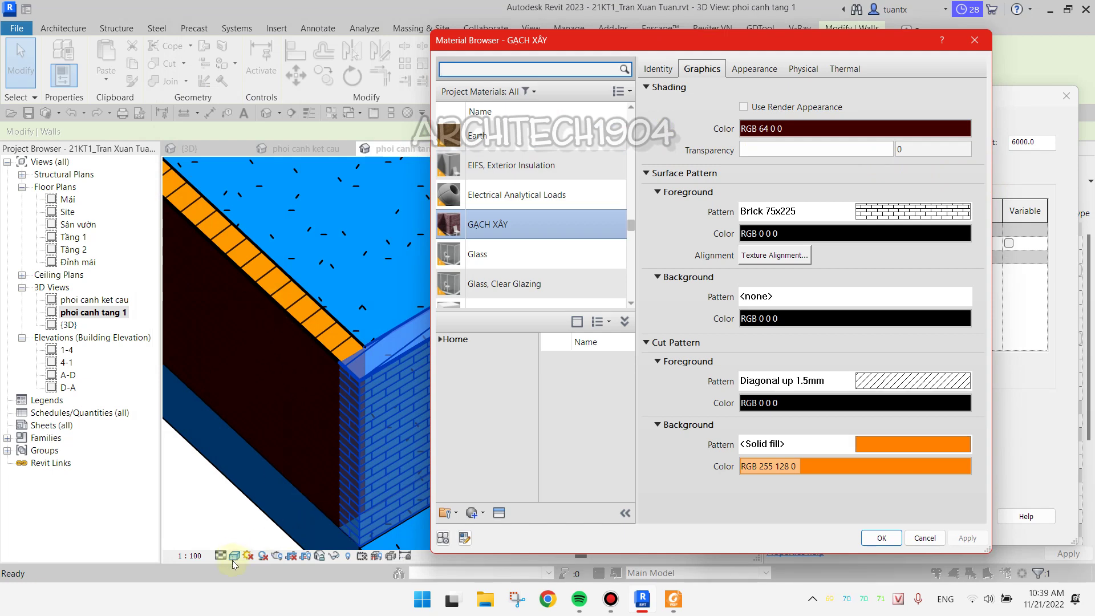
Set the GẠCH XÂY shading colour to yellow RGB 255 255 0
{"action": "left_click", "coordinate": [866, 129]}
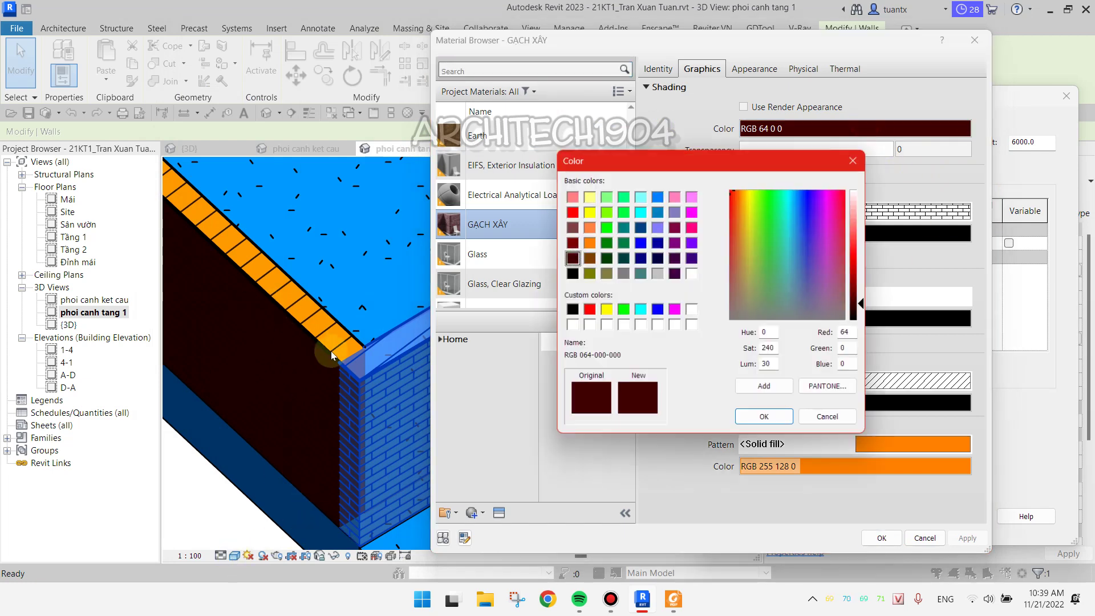
{"action": "left_click", "coordinate": [607, 213]}
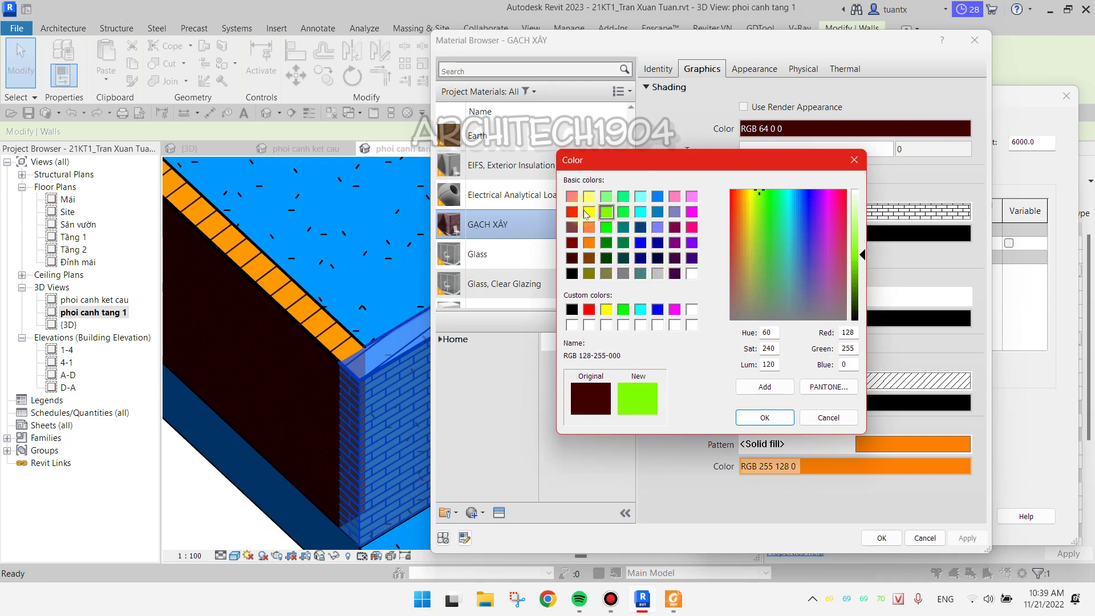
{"action": "left_click", "coordinate": [589, 213]}
{"action": "left_click", "coordinate": [764, 417]}
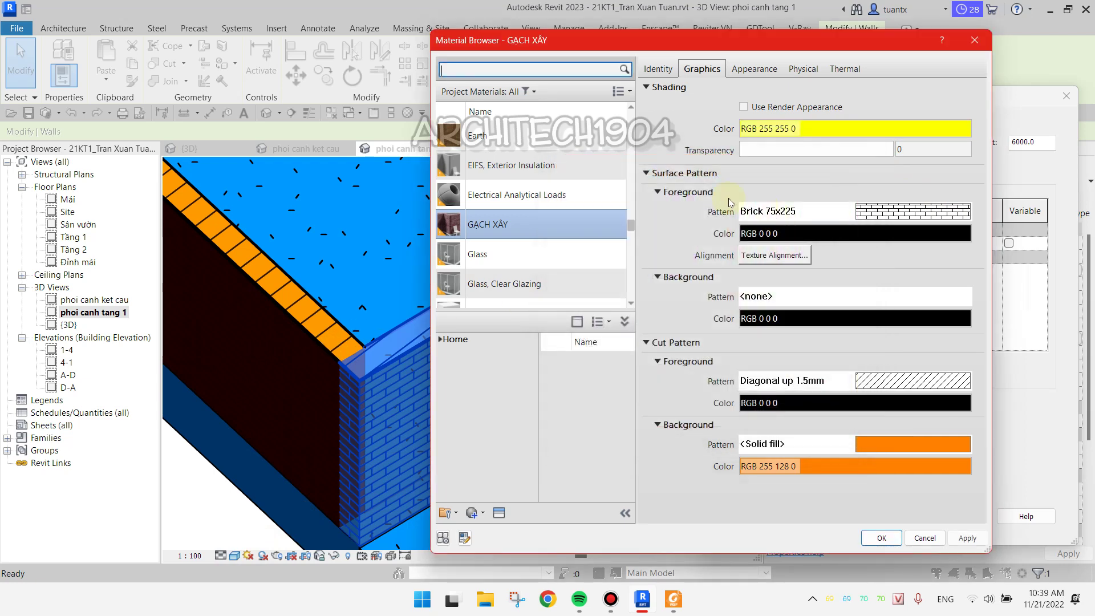
{"action": "scroll", "coordinate": [530, 239], "scroll_direction": "down", "scroll_amount": 1}
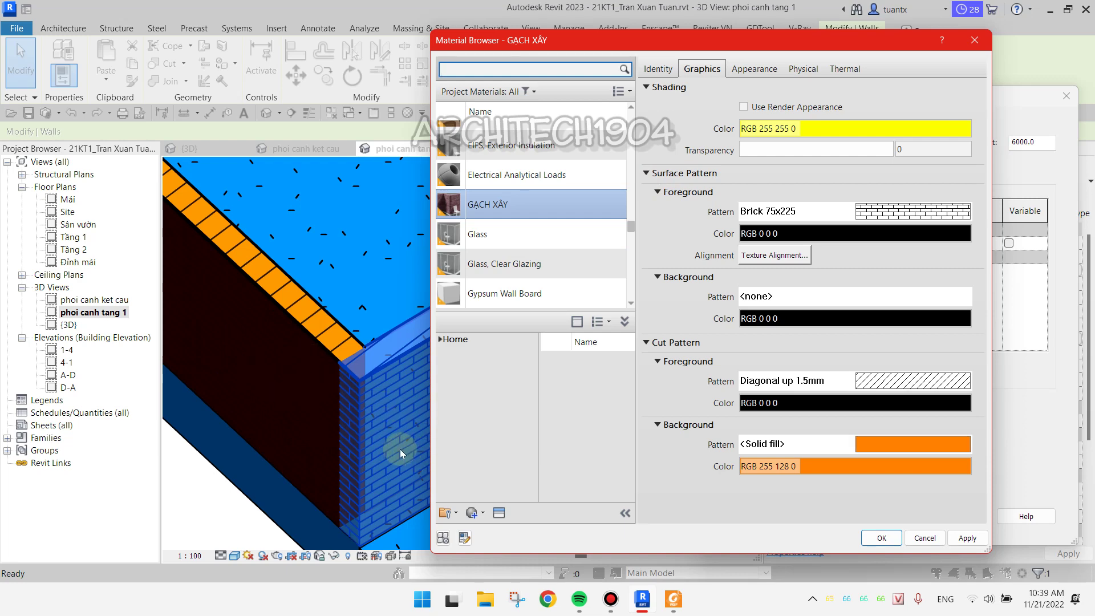
{"action": "type", "text": "D"}
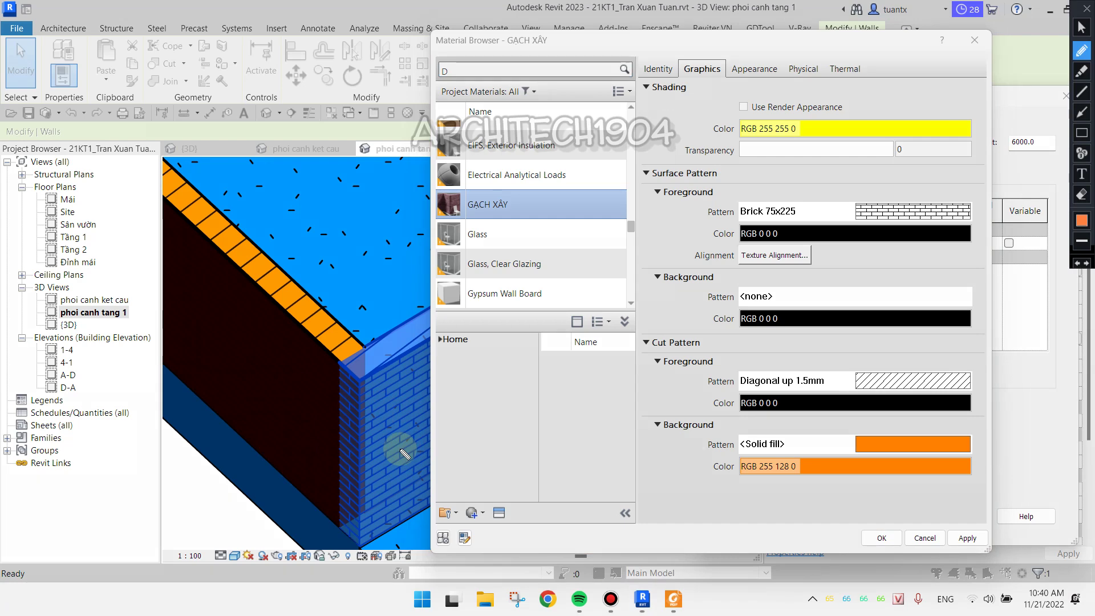
{"action": "mouse_move", "coordinate": [968, 195]}
{"action": "left_mouse_down"}
{"action": "mouse_move", "coordinate": [985, 278]}
{"action": "mouse_move", "coordinate": [393, 422]}
{"action": "mouse_move", "coordinate": [411, 453]}
{"action": "left_mouse_up"}
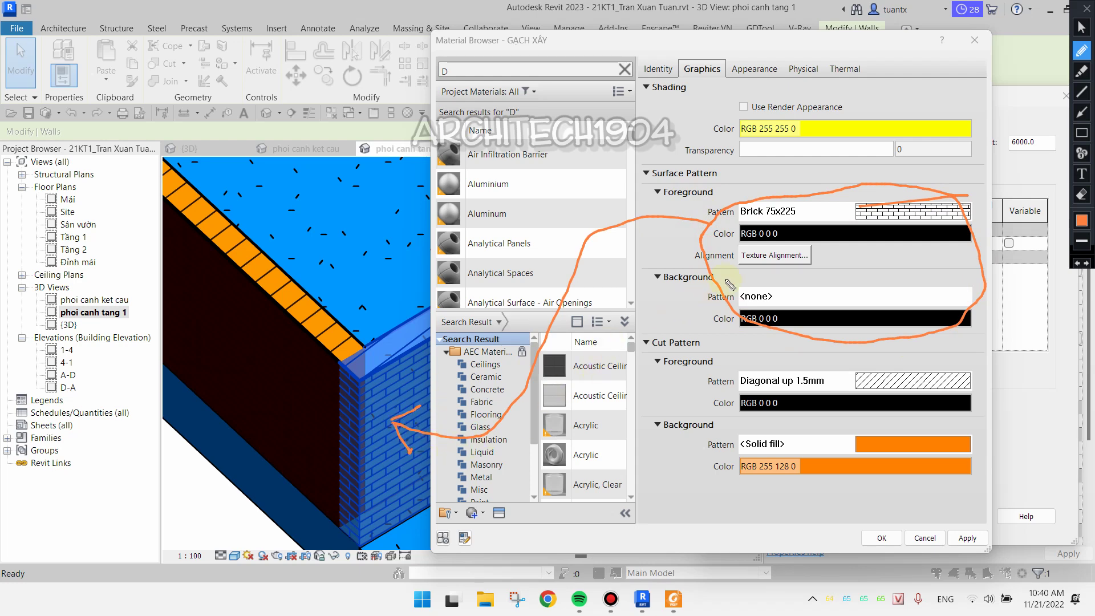
{"action": "mouse_move", "coordinate": [652, 190]}
{"action": "left_mouse_down"}
{"action": "mouse_move", "coordinate": [679, 180]}
{"action": "mouse_move", "coordinate": [650, 182]}
{"action": "left_mouse_up"}
{"action": "mouse_move", "coordinate": [663, 330]}
{"action": "left_mouse_down"}
{"action": "mouse_move", "coordinate": [666, 351]}
{"action": "mouse_move", "coordinate": [667, 335]}
{"action": "mouse_move", "coordinate": [707, 349]}
{"action": "mouse_move", "coordinate": [336, 273]}
{"action": "mouse_move", "coordinate": [302, 293]}
{"action": "mouse_move", "coordinate": [296, 312]}
{"action": "left_mouse_up"}
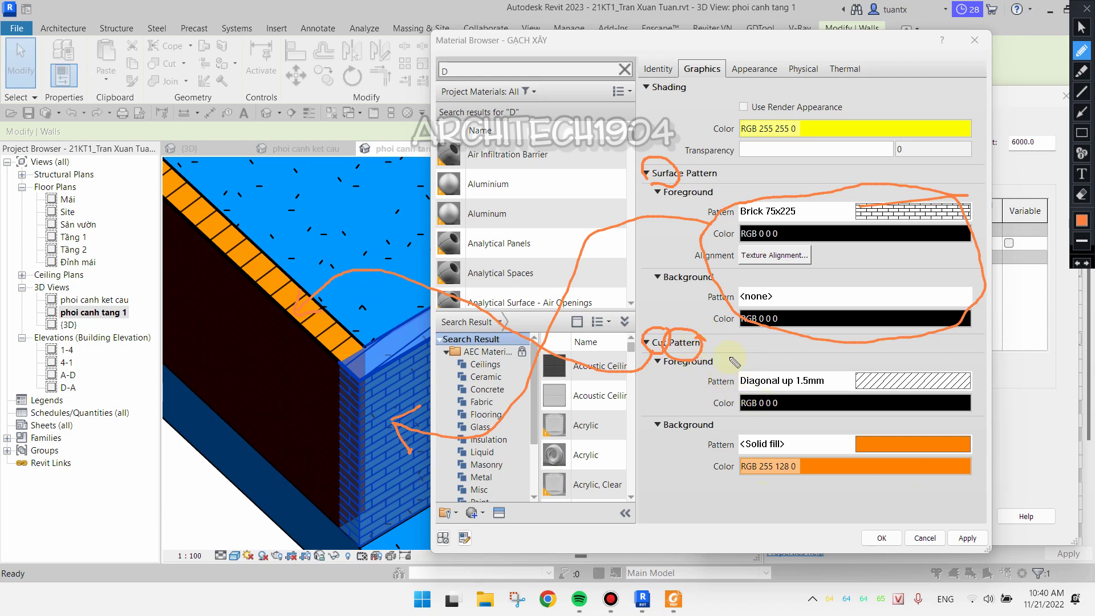
{"action": "left_click_drag", "start_coordinate": [664, 204], "coordinate": [724, 200]}
{"action": "left_click_drag", "start_coordinate": [687, 273], "coordinate": [725, 278]}
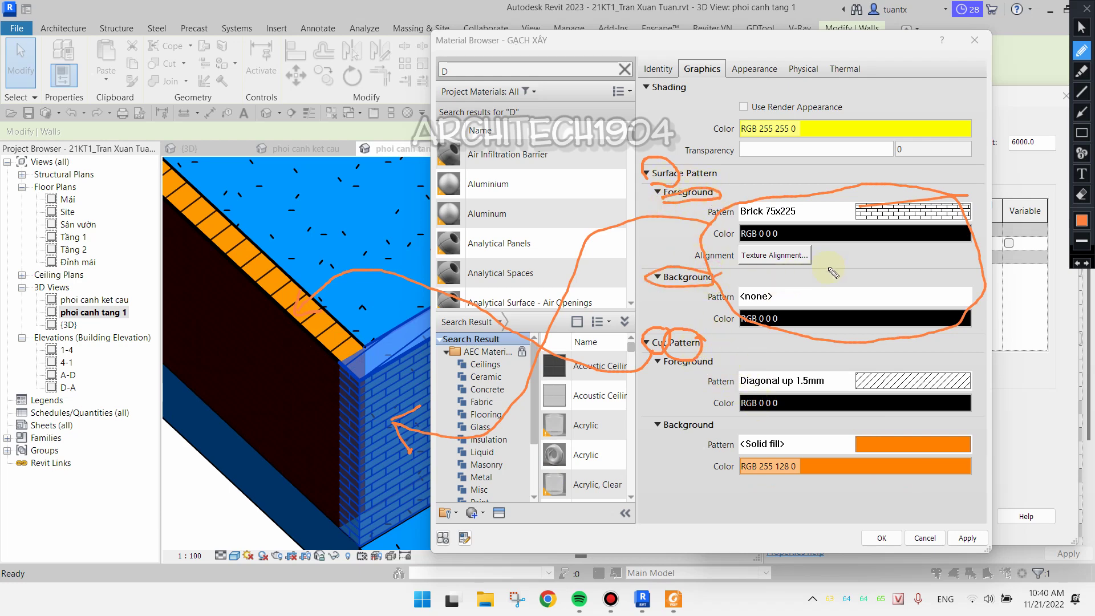
{"action": "left_click_drag", "start_coordinate": [713, 365], "coordinate": [735, 371]}
{"action": "left_click_drag", "start_coordinate": [723, 417], "coordinate": [716, 432]}
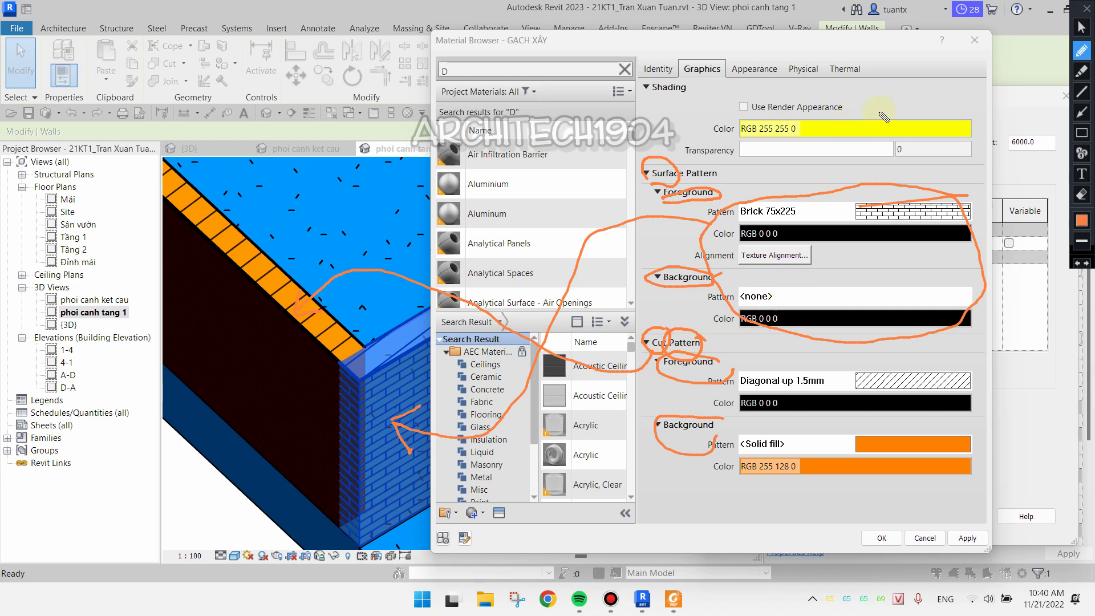
Give the brick material a Herringbone 100x200 surface pattern and apply it to the wall type
{"action": "left_click", "coordinate": [1086, 11]}
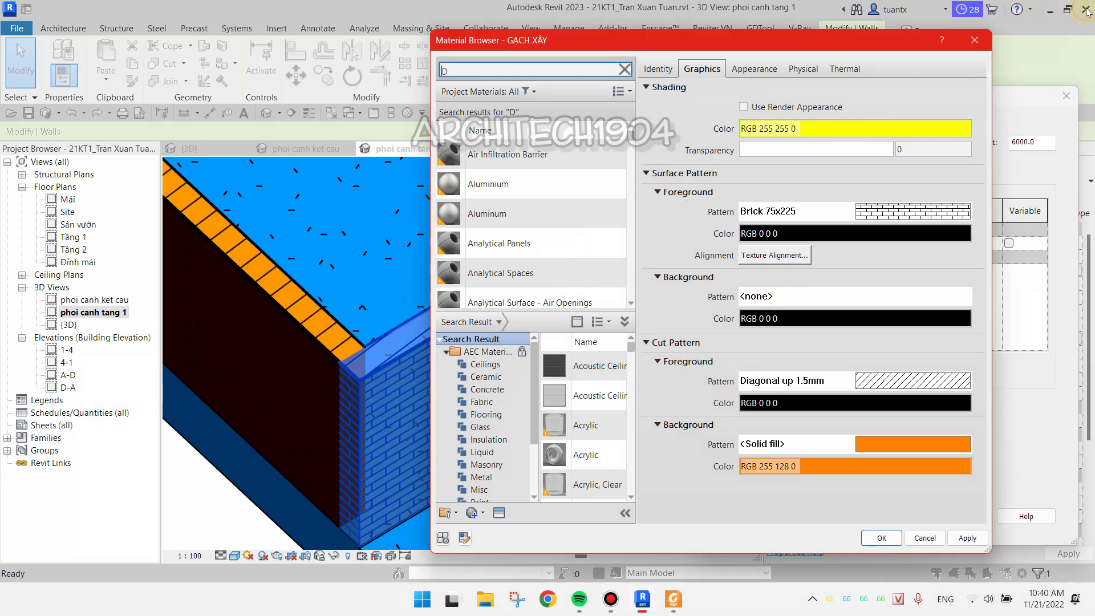
{"action": "left_click", "coordinate": [904, 213]}
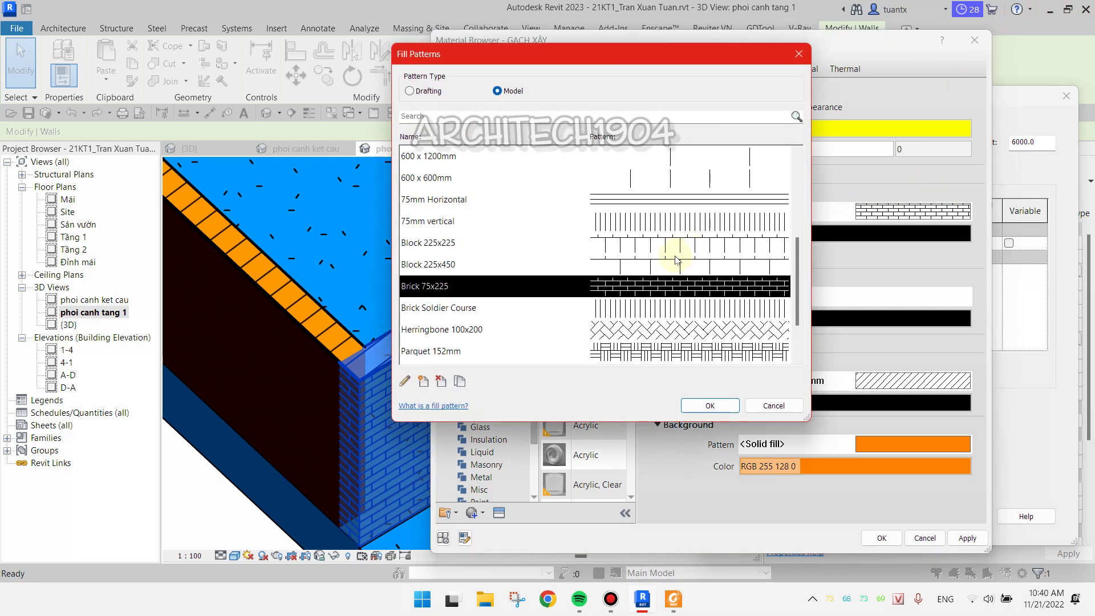
{"action": "left_click", "coordinate": [646, 246]}
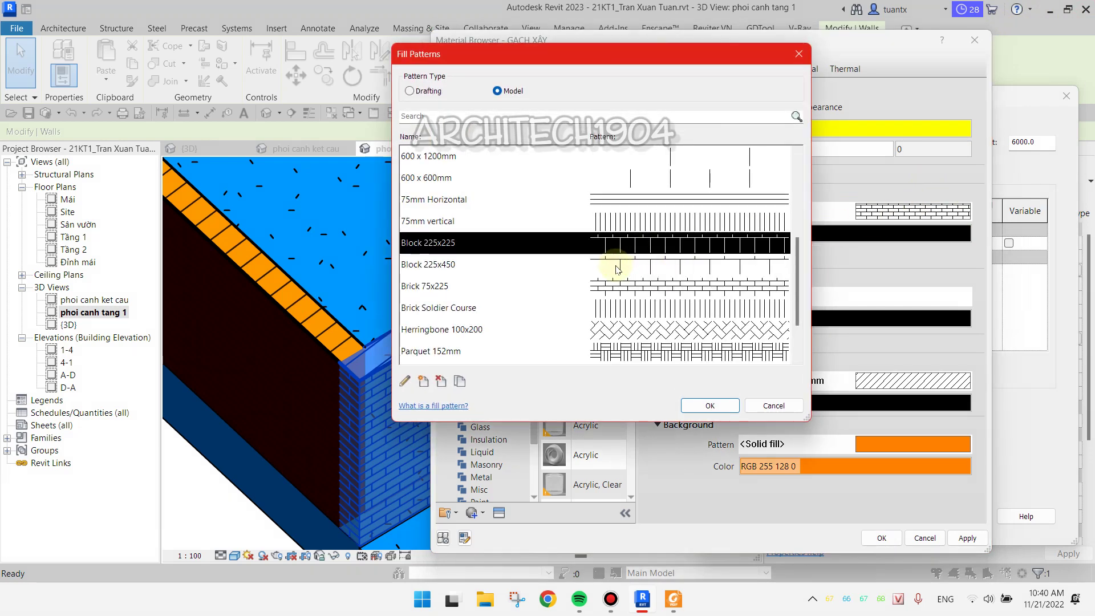
{"action": "left_click", "coordinate": [633, 333]}
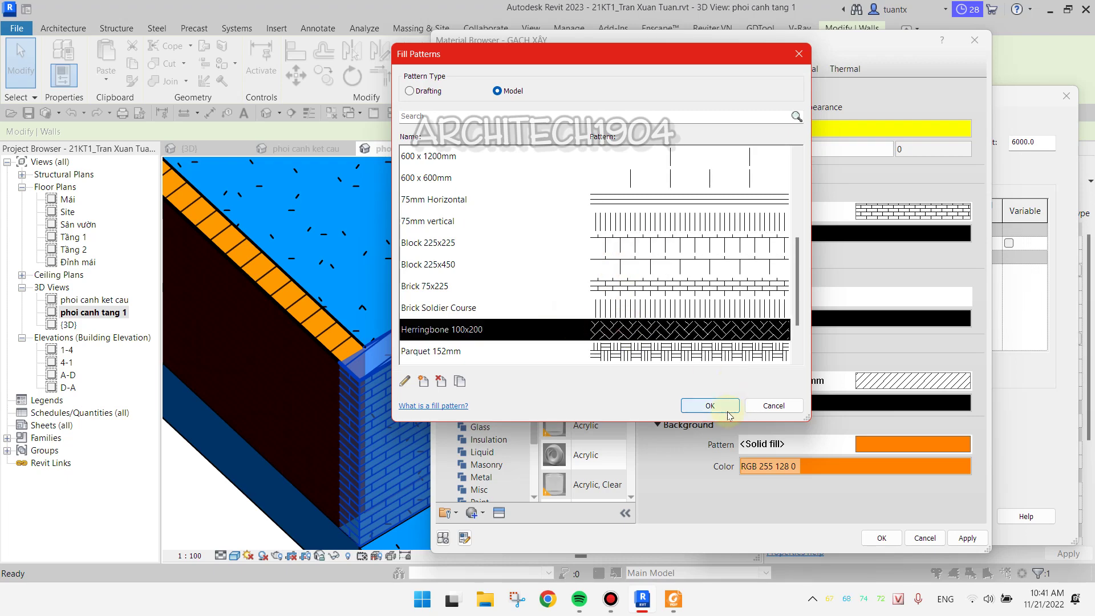
{"action": "left_click", "coordinate": [710, 405]}
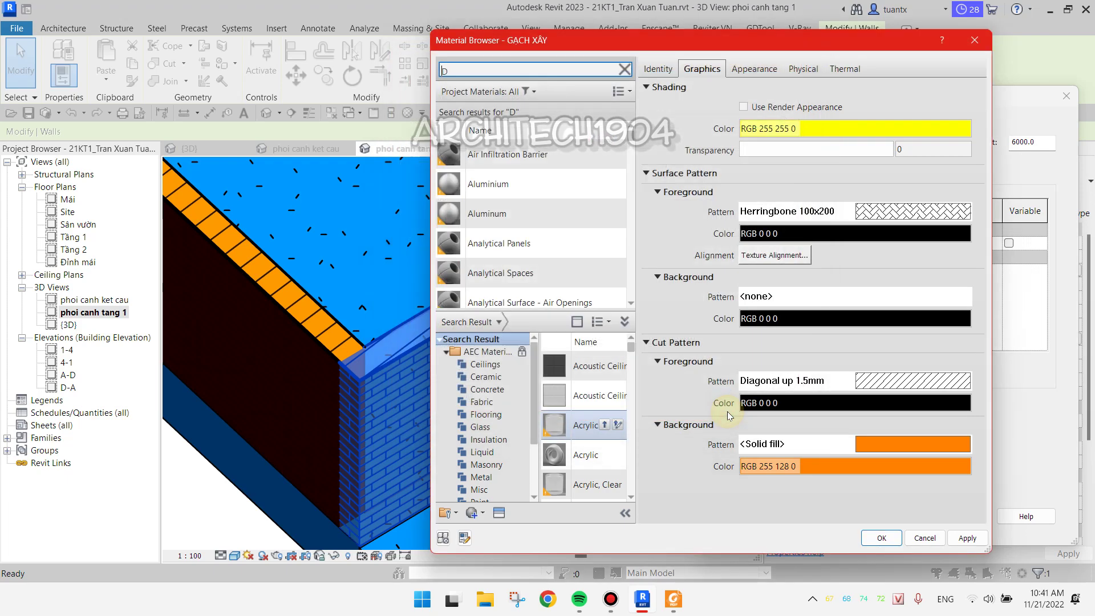
{"action": "left_click", "coordinate": [882, 539]}
{"action": "left_click", "coordinate": [883, 516]}
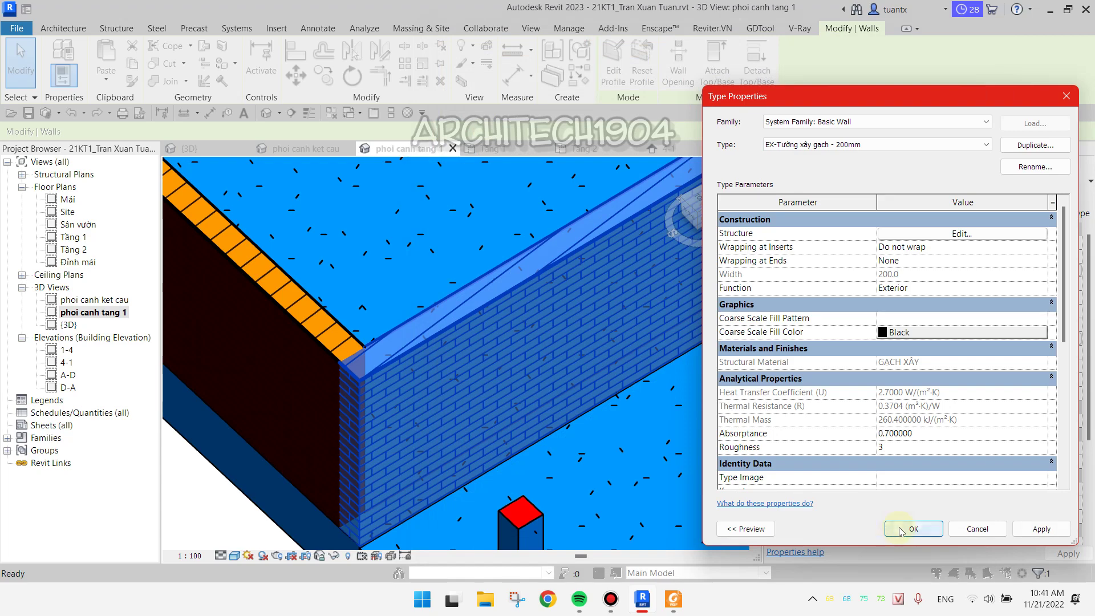
{"action": "left_click", "coordinate": [907, 528]}
Orbit and zoom to inspect the herringbone wall, then reselect it and check its type settings
{"action": "middle_click_drag", "start_coordinate": [391, 488], "coordinate": [328, 507], "text": "shift"}
{"action": "left_click", "coordinate": [329, 507]}
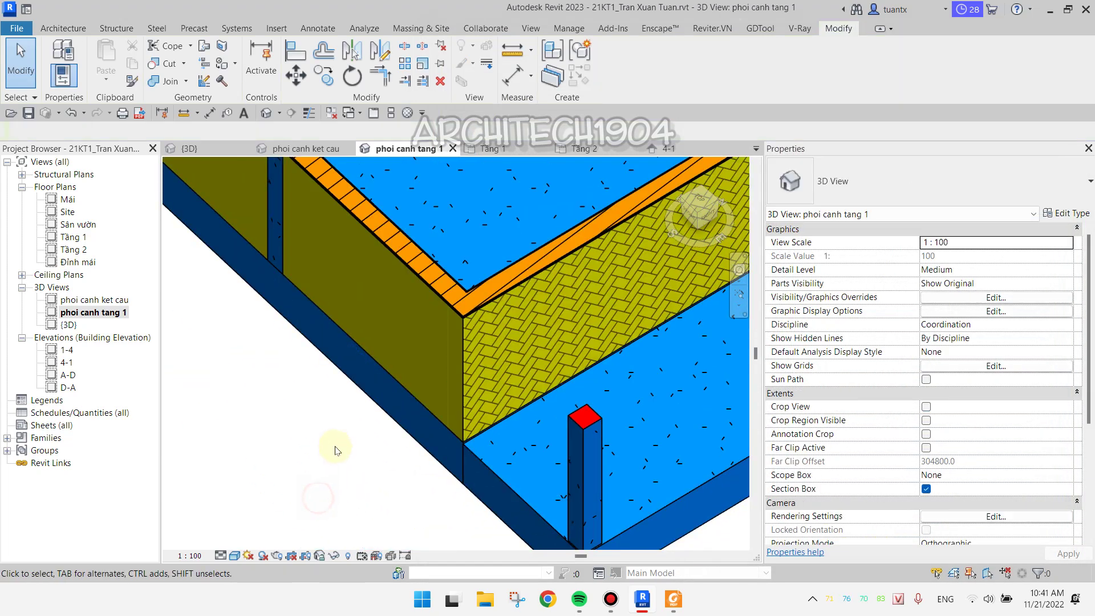
{"action": "scroll", "coordinate": [331, 448], "scroll_direction": "up", "scroll_amount": 3}
{"action": "scroll", "coordinate": [448, 395], "scroll_direction": "up", "scroll_amount": 3}
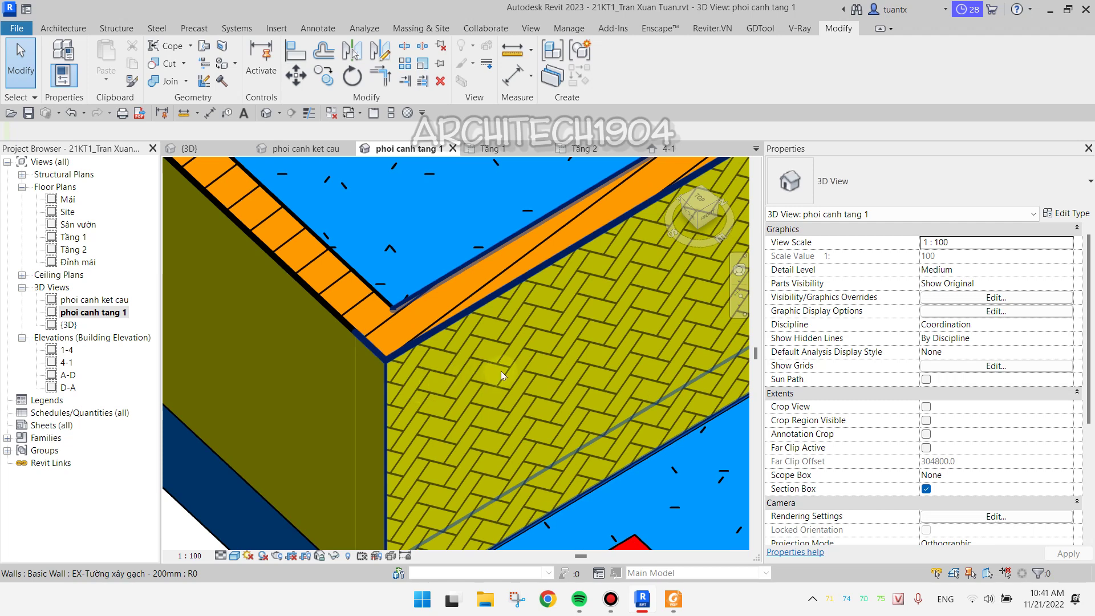
{"action": "scroll", "coordinate": [452, 390], "scroll_direction": "down", "scroll_amount": 2}
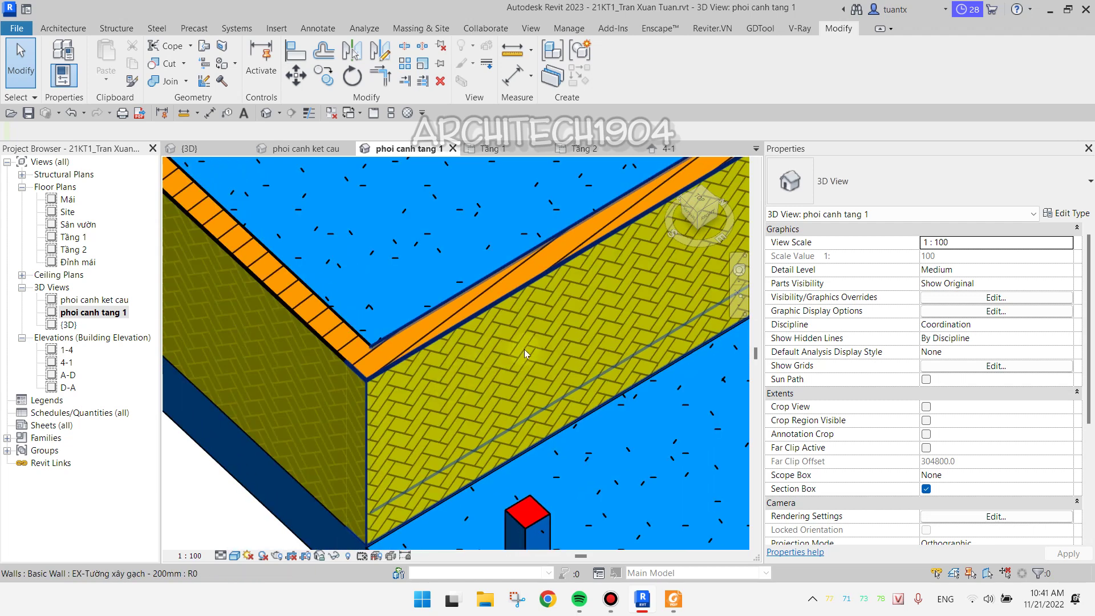
{"action": "left_click", "coordinate": [514, 321]}
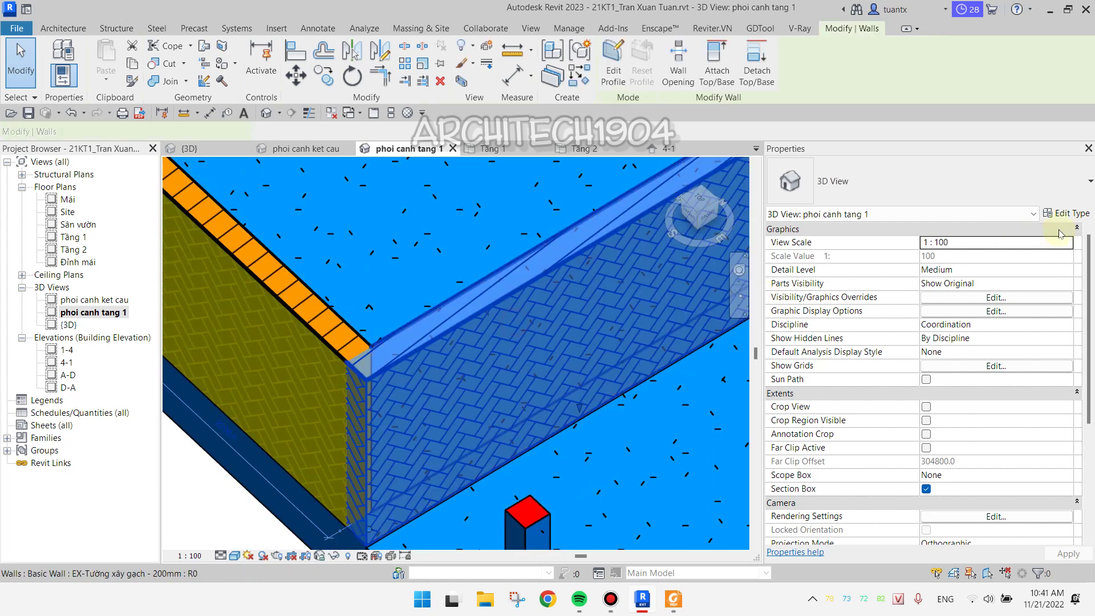
{"action": "left_click", "coordinate": [1082, 212]}
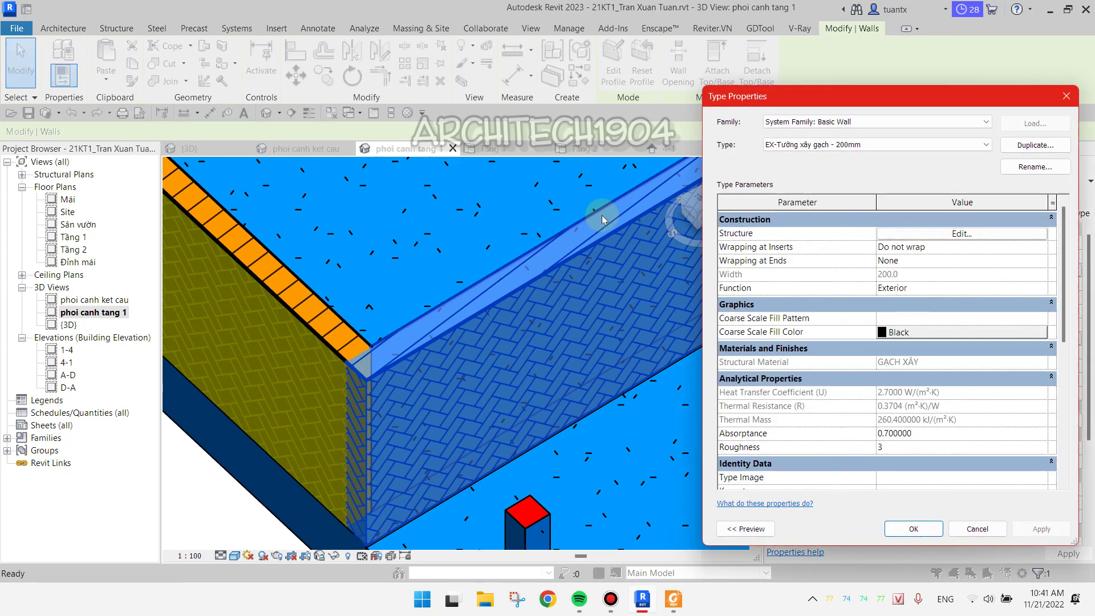
{"action": "left_click", "coordinate": [1065, 96]}
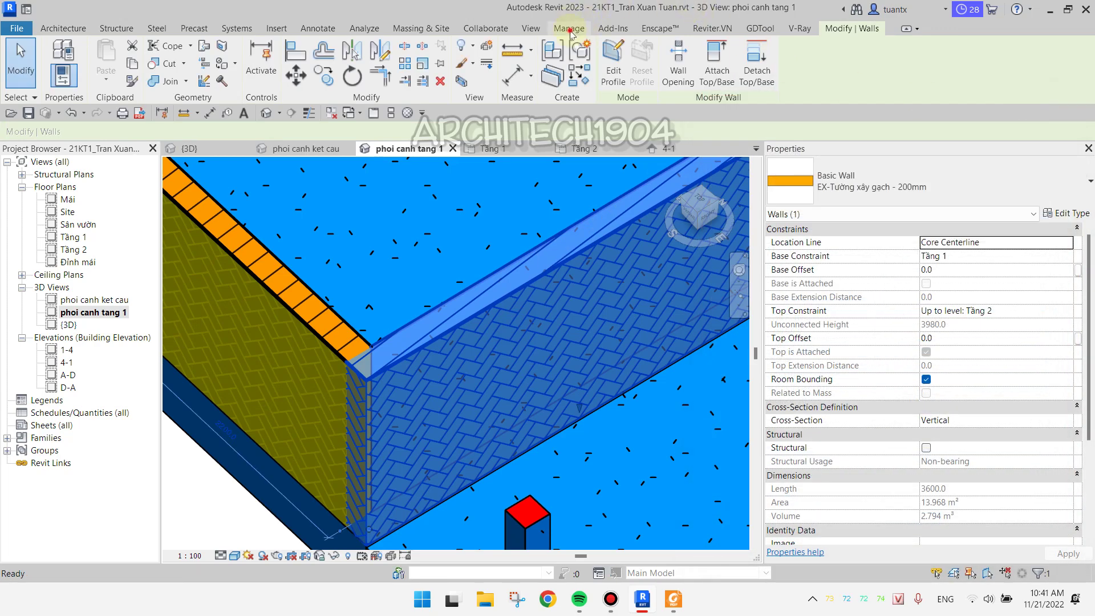
From Manage > Materials, set GẠCH XÂY's shading colour to orange RGB 255 128 0
{"action": "left_click", "coordinate": [569, 30]}
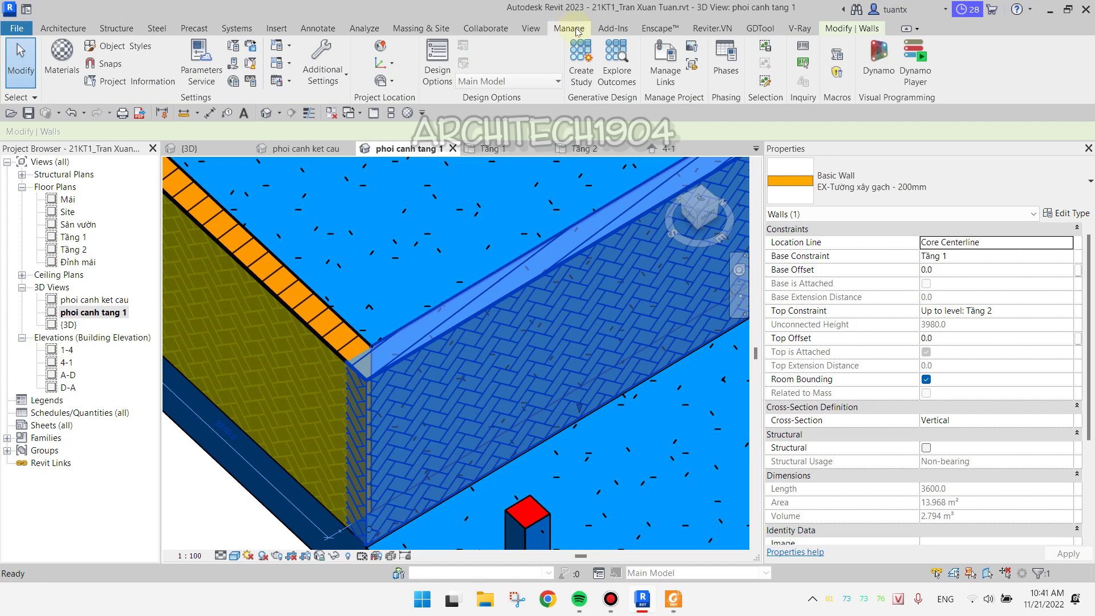
{"action": "left_click", "coordinate": [63, 57]}
{"action": "type", "text": "gach"}
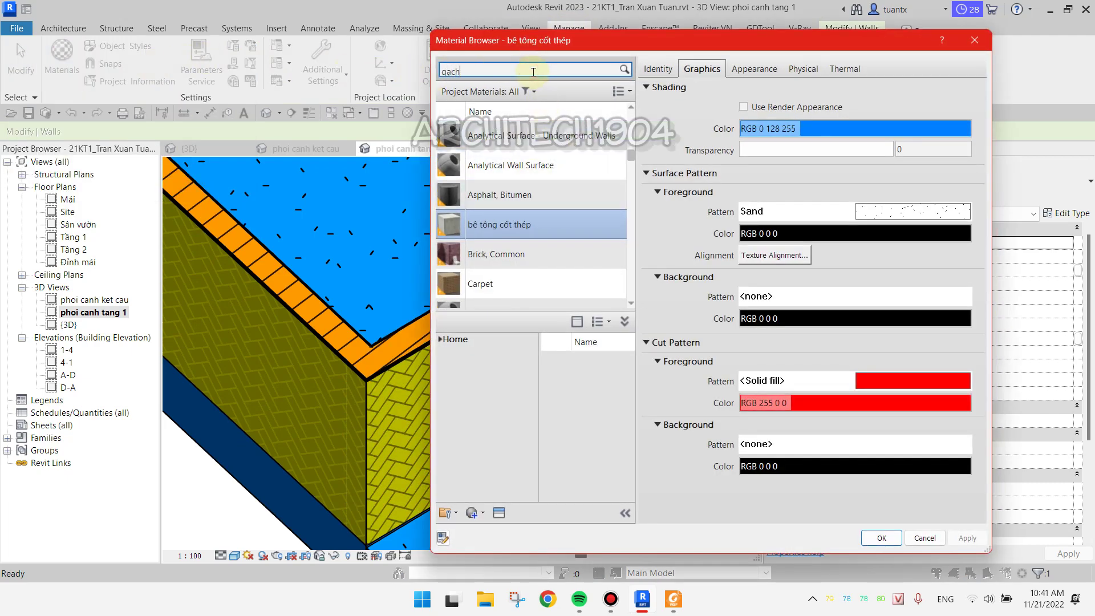
{"action": "left_click", "coordinate": [504, 154]}
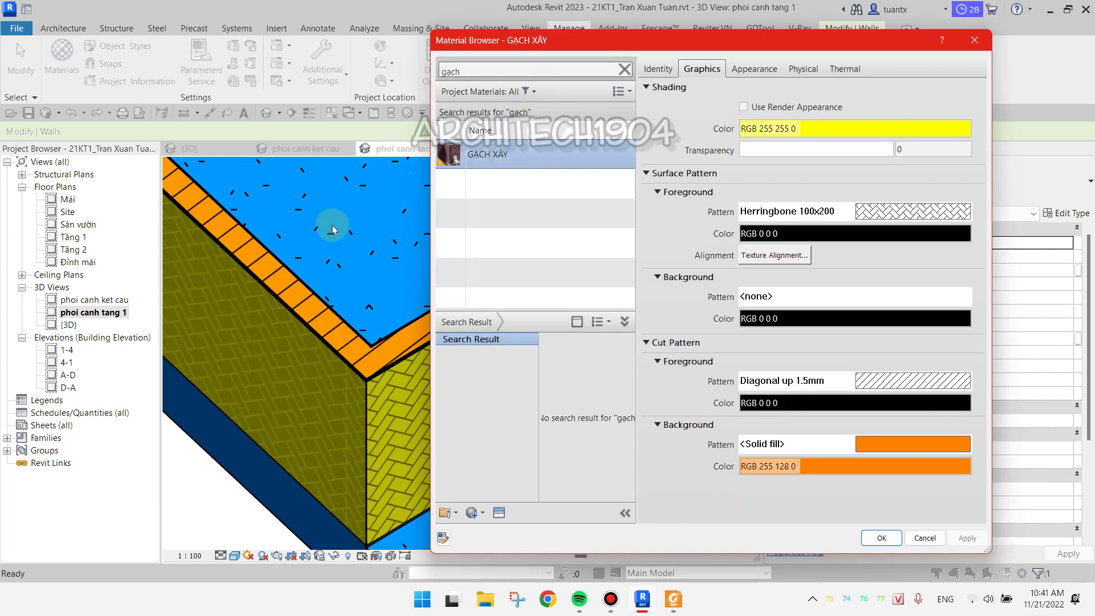
{"action": "left_click", "coordinate": [875, 129]}
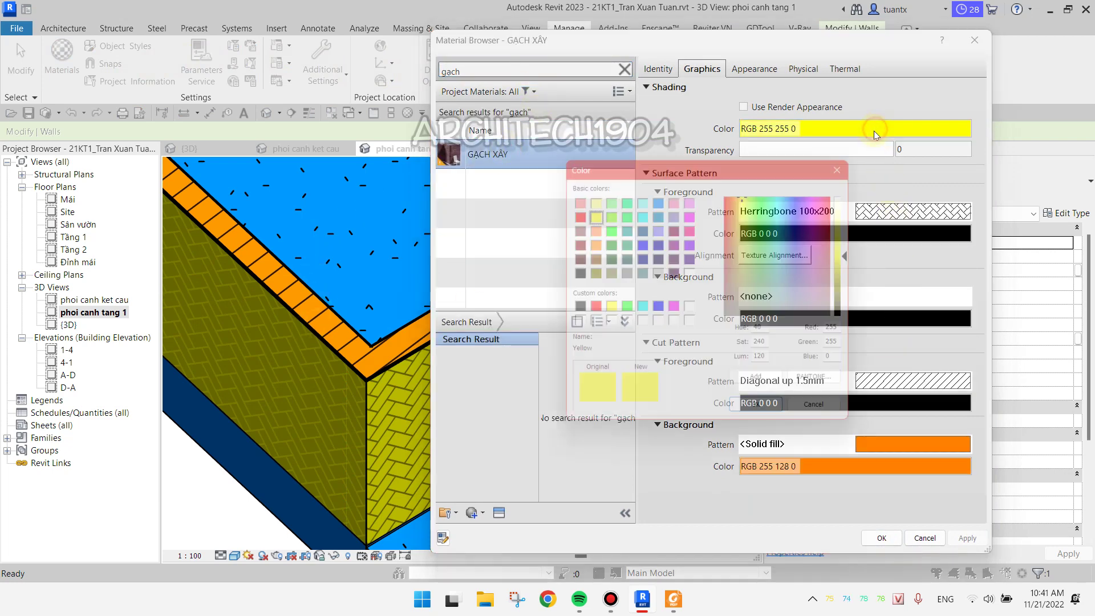
{"action": "left_click", "coordinate": [575, 228]}
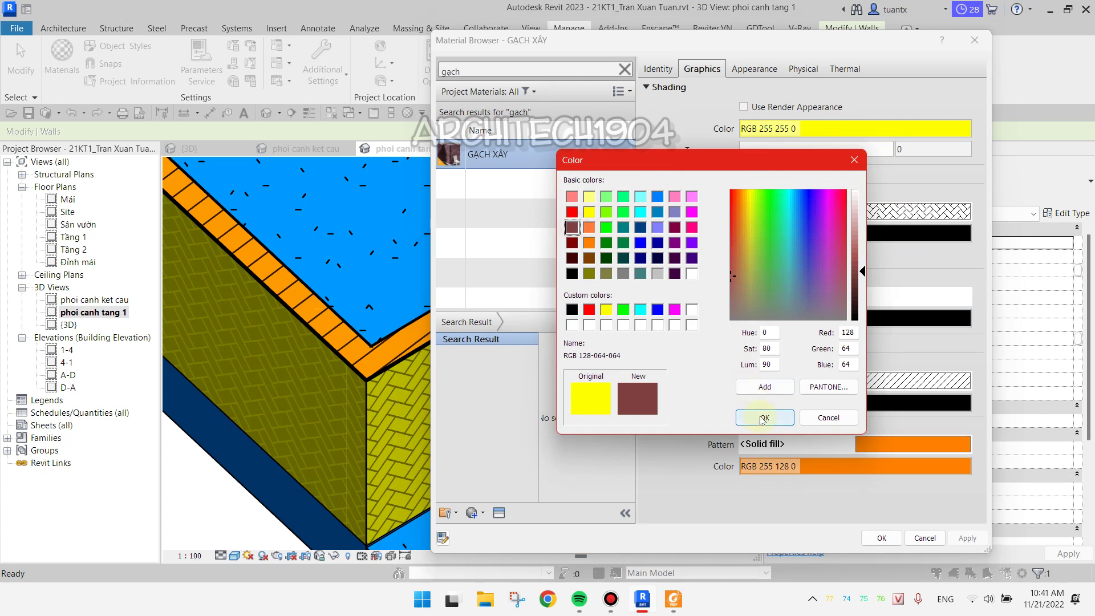
{"action": "left_click", "coordinate": [590, 229]}
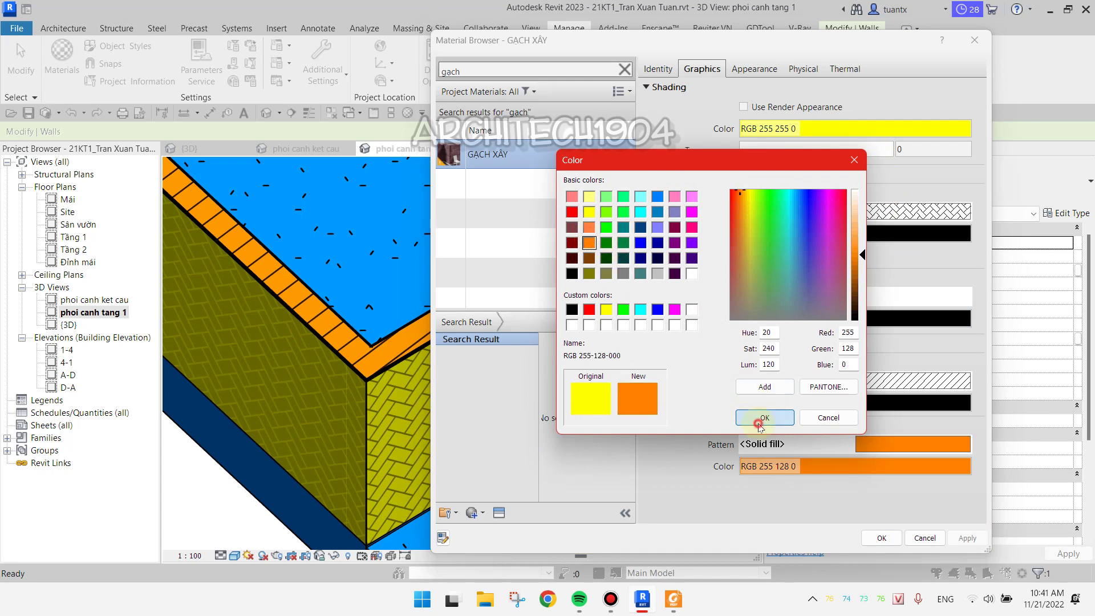
{"action": "left_click", "coordinate": [764, 418]}
Set GẠCH XÂY's surface foreground pattern to <No pattern> and apply the material
{"action": "left_click", "coordinate": [881, 212]}
{"action": "scroll", "coordinate": [623, 229], "scroll_direction": "up", "scroll_amount": 5}
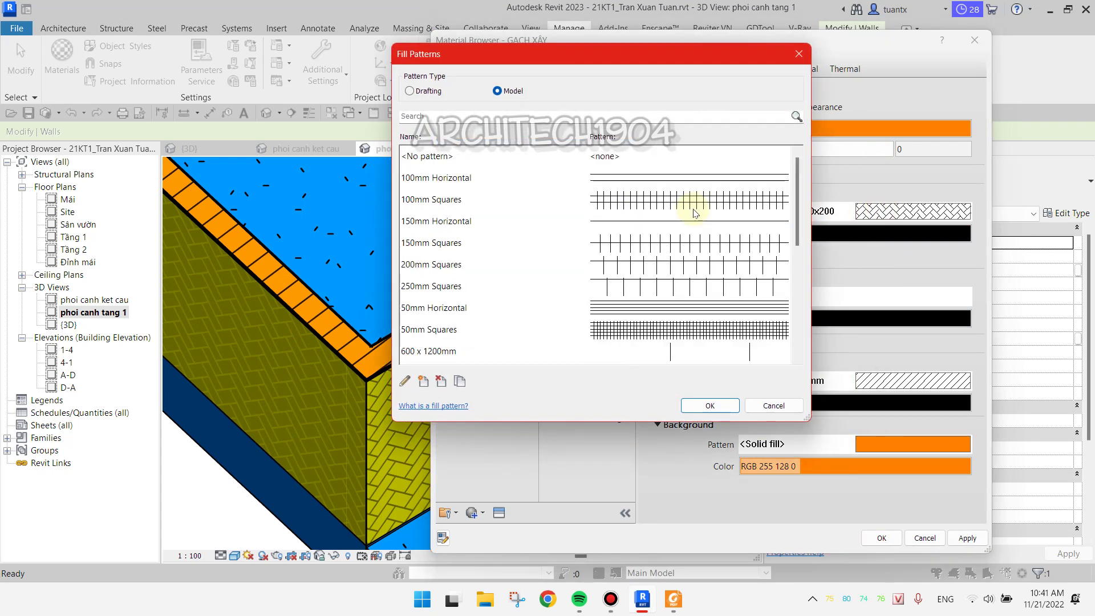
{"action": "left_click", "coordinate": [531, 158]}
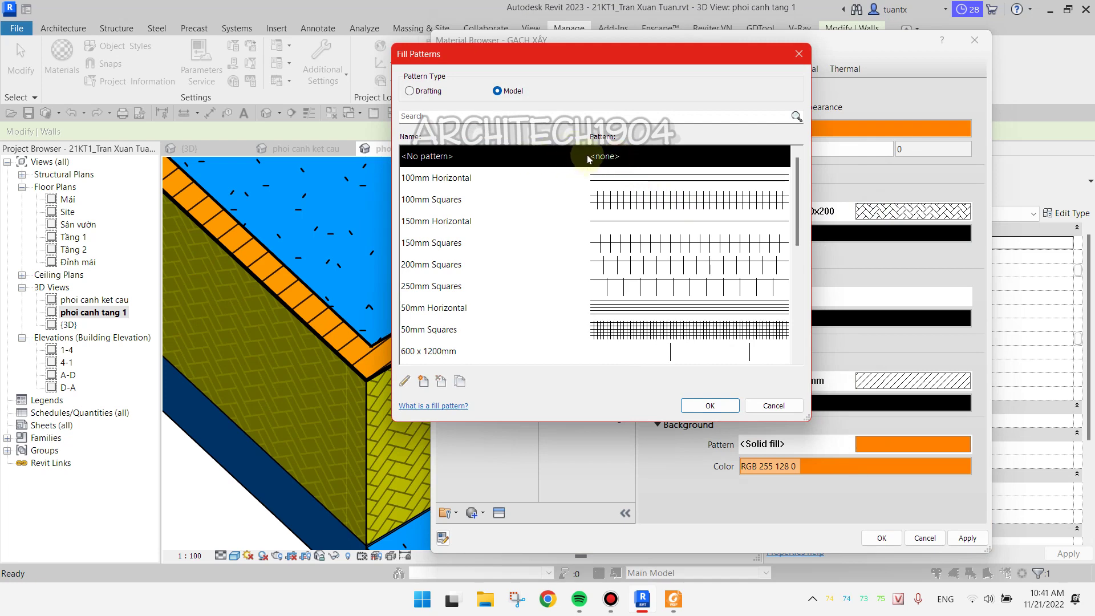
{"action": "left_click", "coordinate": [709, 405]}
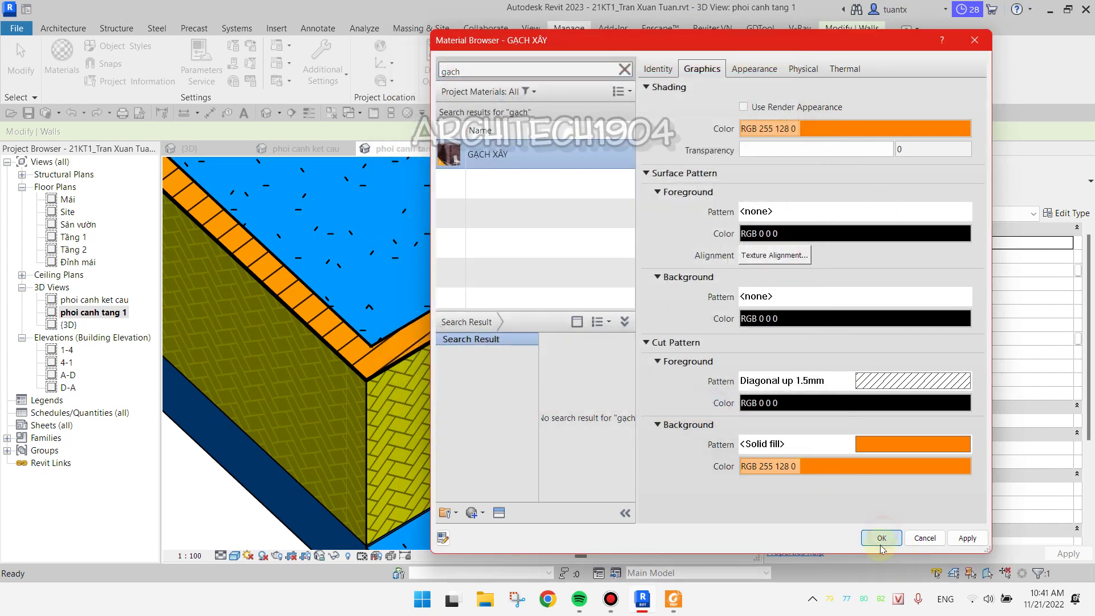
{"action": "left_click", "coordinate": [881, 537]}
Zoom the 3D view to show the whole house with orange walls beneath the hipped roof
{"action": "scroll", "coordinate": [391, 392], "scroll_direction": "down", "scroll_amount": 2}
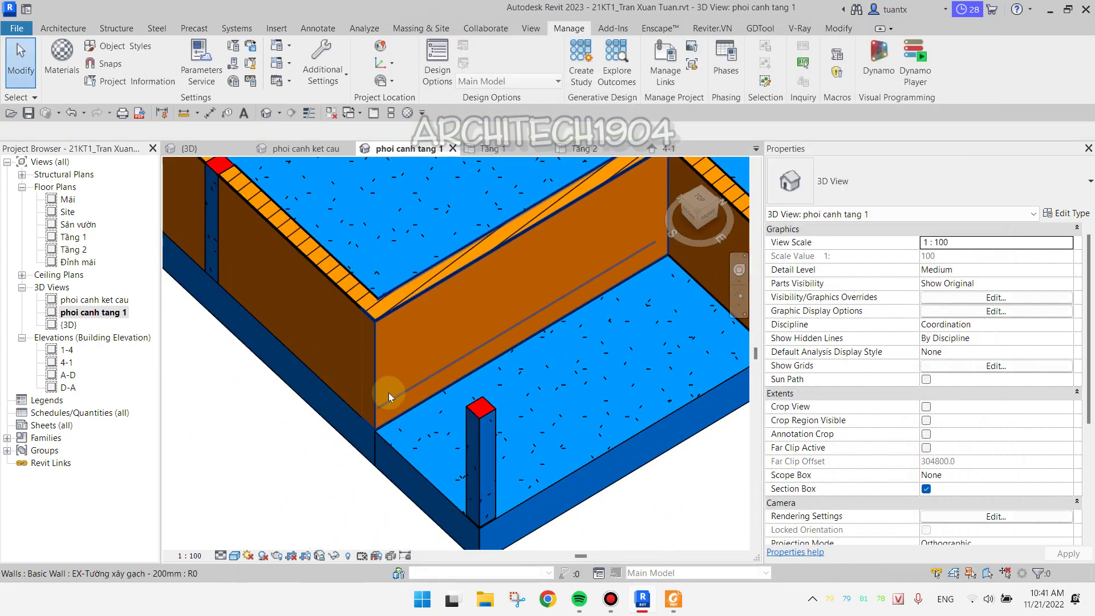
{"action": "scroll", "coordinate": [270, 494], "scroll_direction": "down", "scroll_amount": 2}
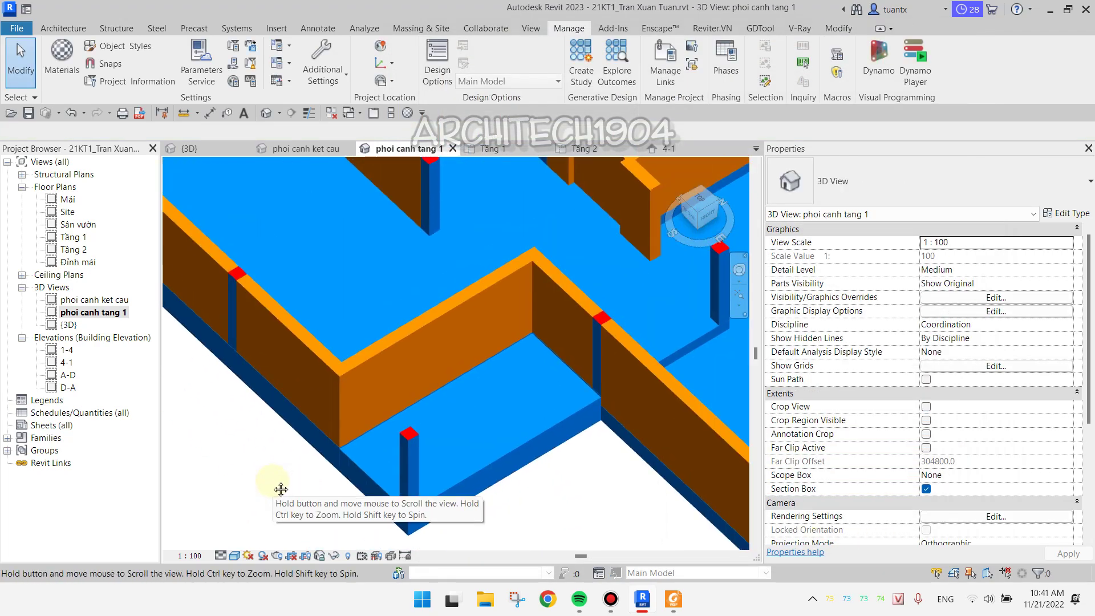
{"action": "scroll", "coordinate": [273, 489], "scroll_direction": "up", "scroll_amount": 1}
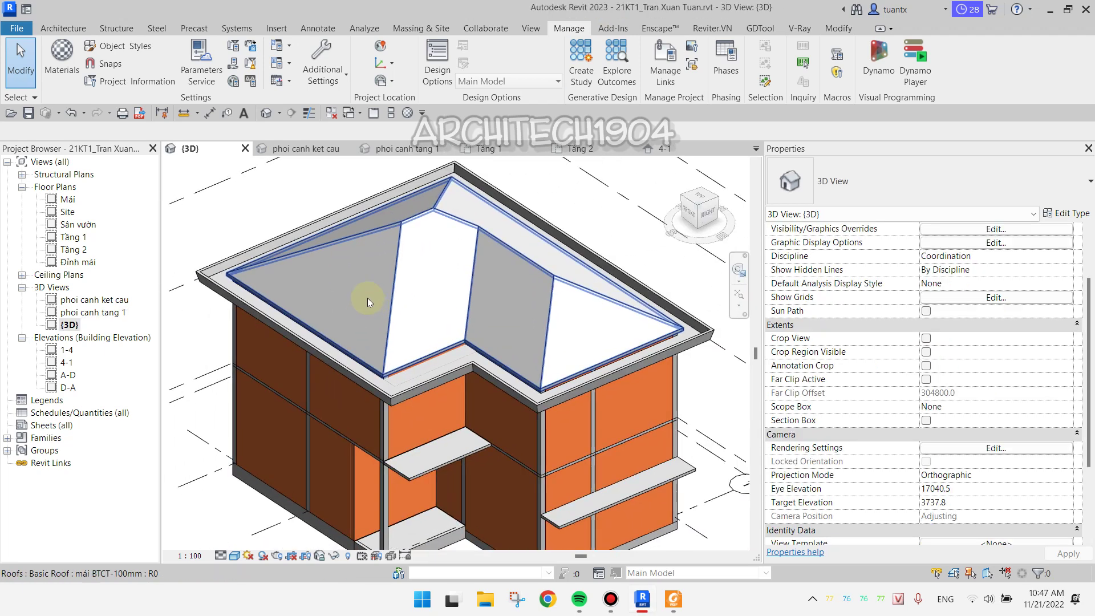
{"action": "scroll", "coordinate": [337, 257], "scroll_direction": "up", "scroll_amount": 2}
{"action": "scroll", "coordinate": [317, 240], "scroll_direction": "up", "scroll_amount": 2}
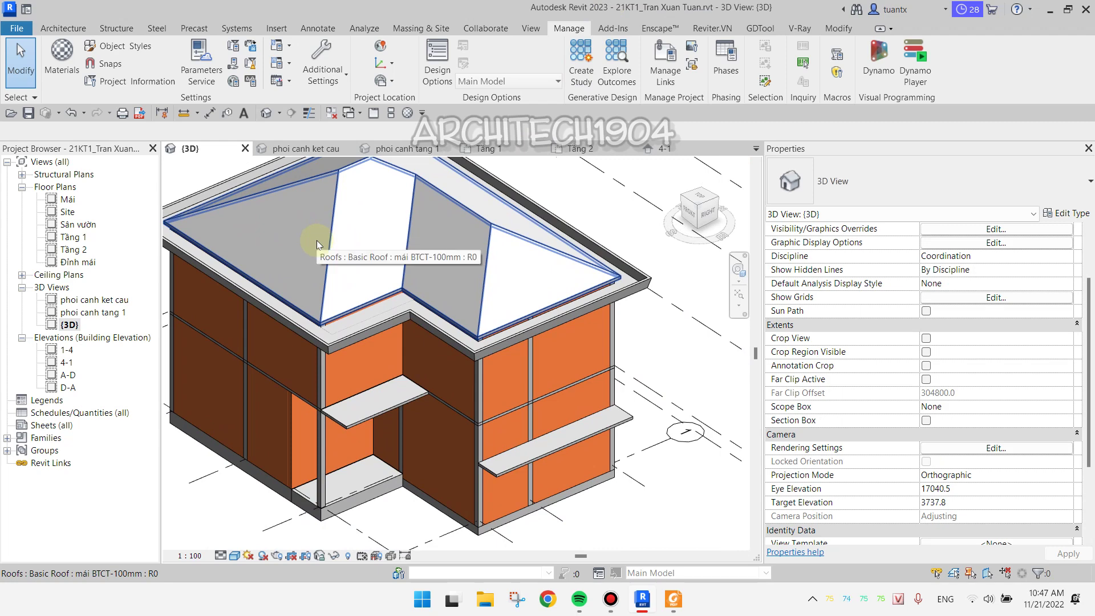
Open the material library for the roof's structure layer via its type properties
{"action": "left_click", "coordinate": [316, 240]}
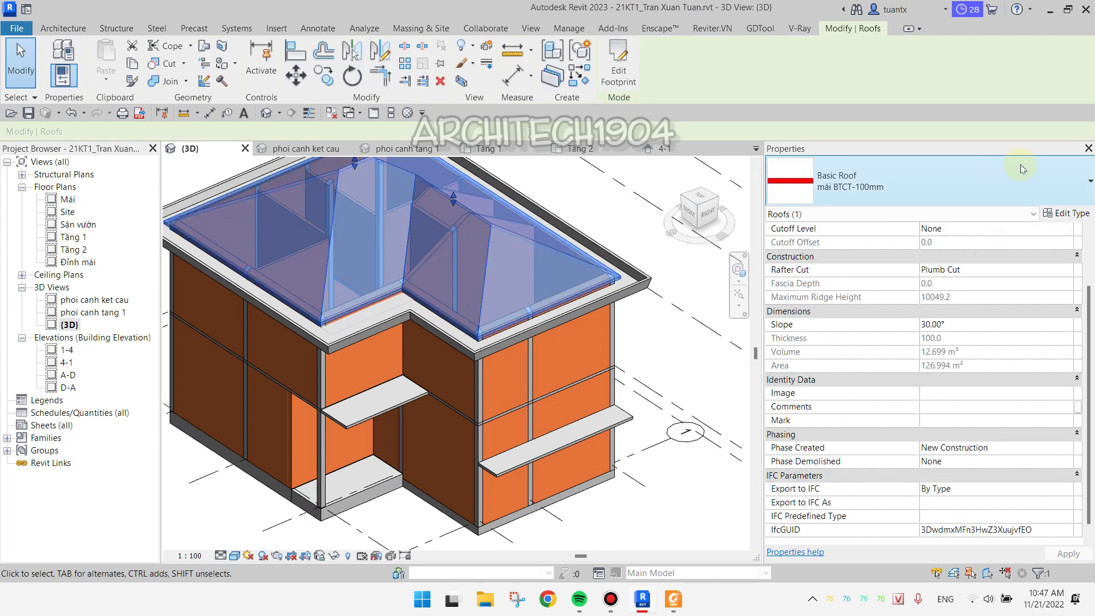
{"action": "left_click", "coordinate": [1072, 214]}
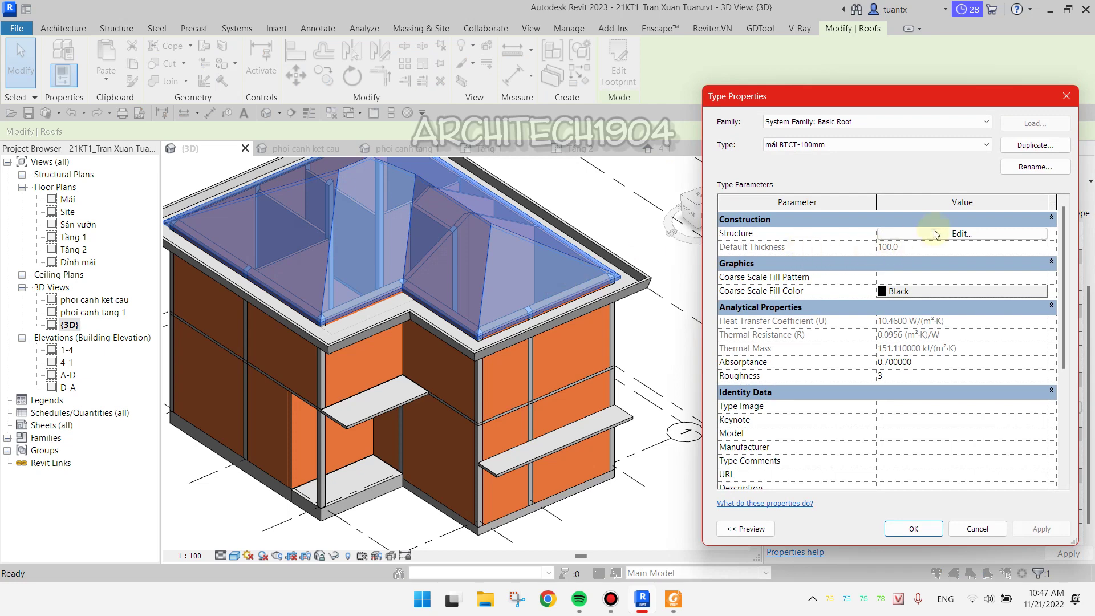
{"action": "left_click", "coordinate": [934, 235]}
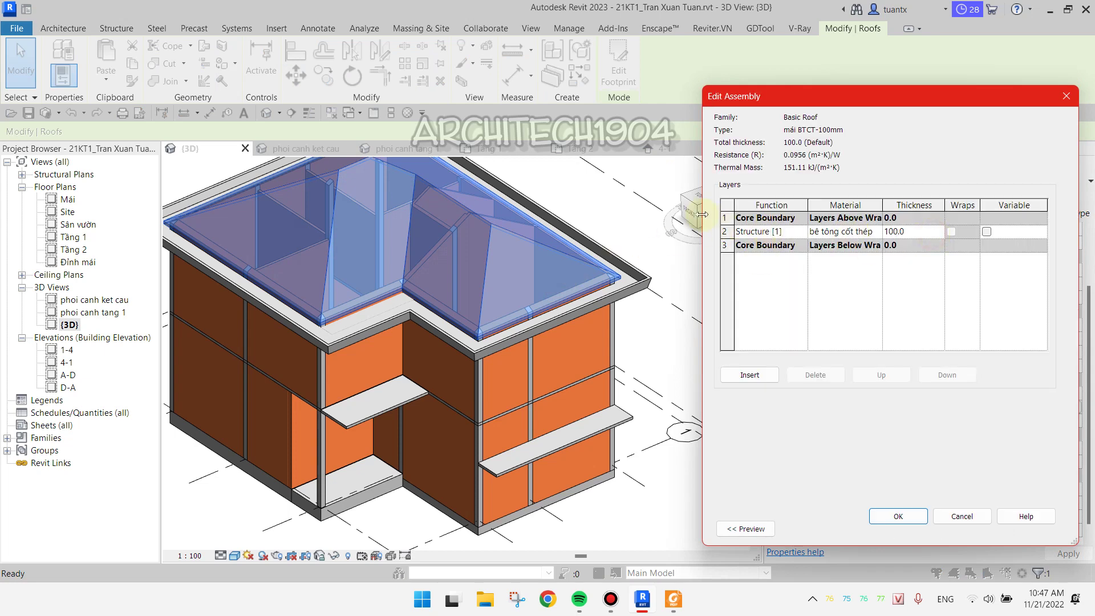
{"action": "left_click_drag", "start_coordinate": [701, 215], "coordinate": [636, 216]}
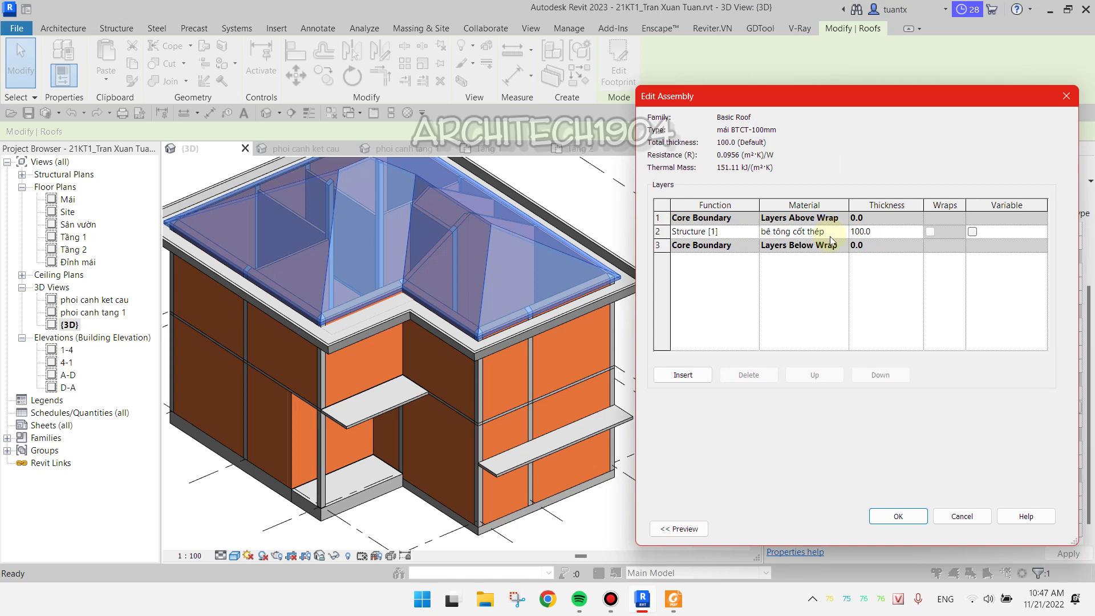
{"action": "left_click", "coordinate": [846, 235]}
{"action": "left_click", "coordinate": [845, 232]}
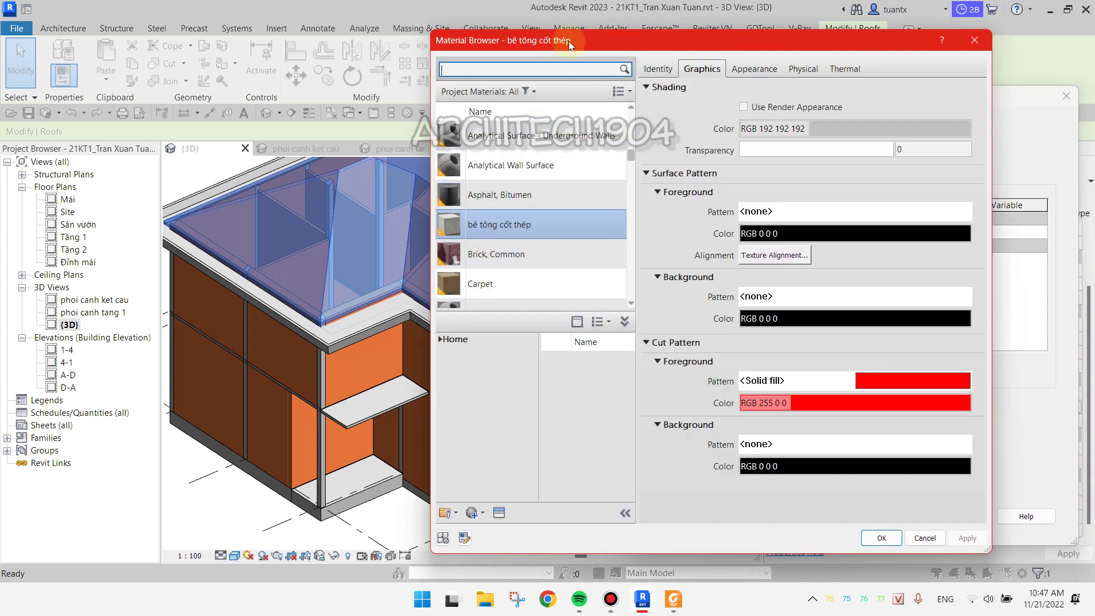
{"action": "left_click_drag", "start_coordinate": [569, 45], "coordinate": [716, 76]}
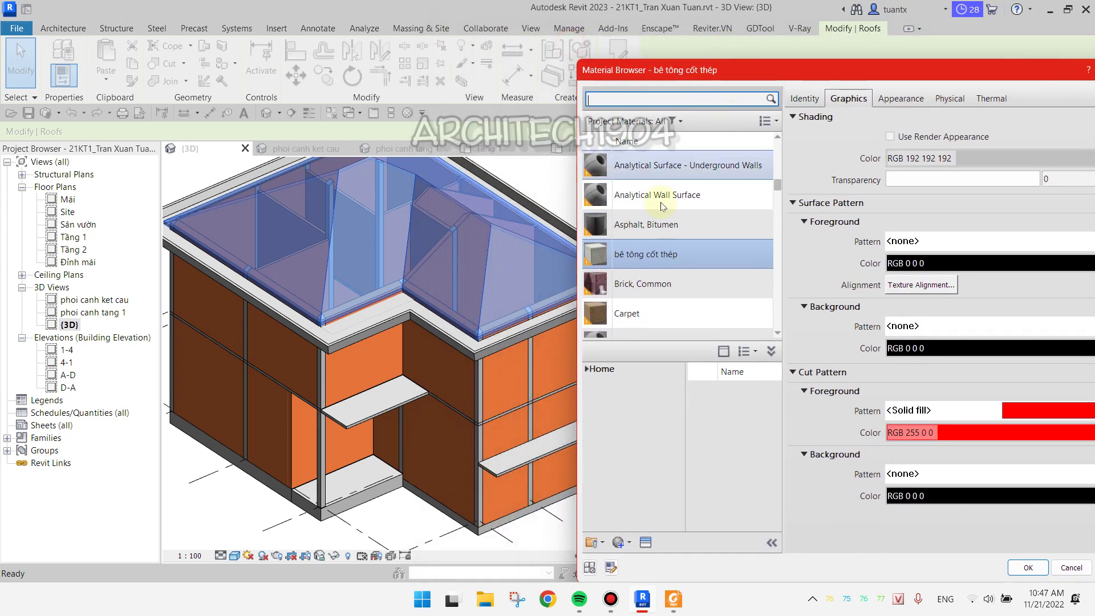
Duplicate the bê tông cốt thép material as a new roof material named 'mái nhÀ'
{"action": "right_click", "coordinate": [634, 251]}
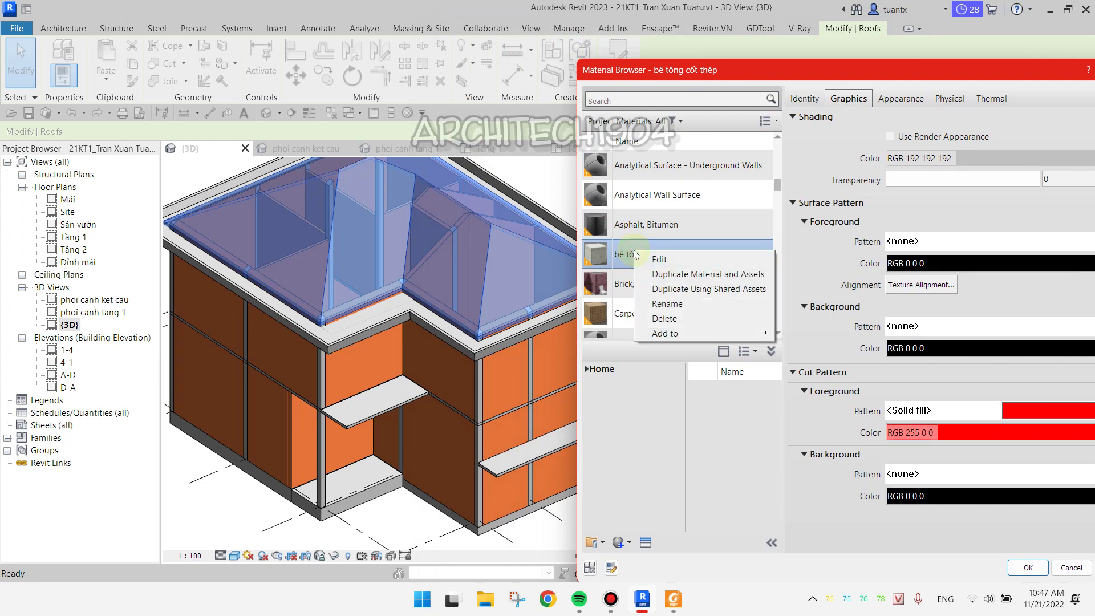
{"action": "left_click", "coordinate": [660, 275]}
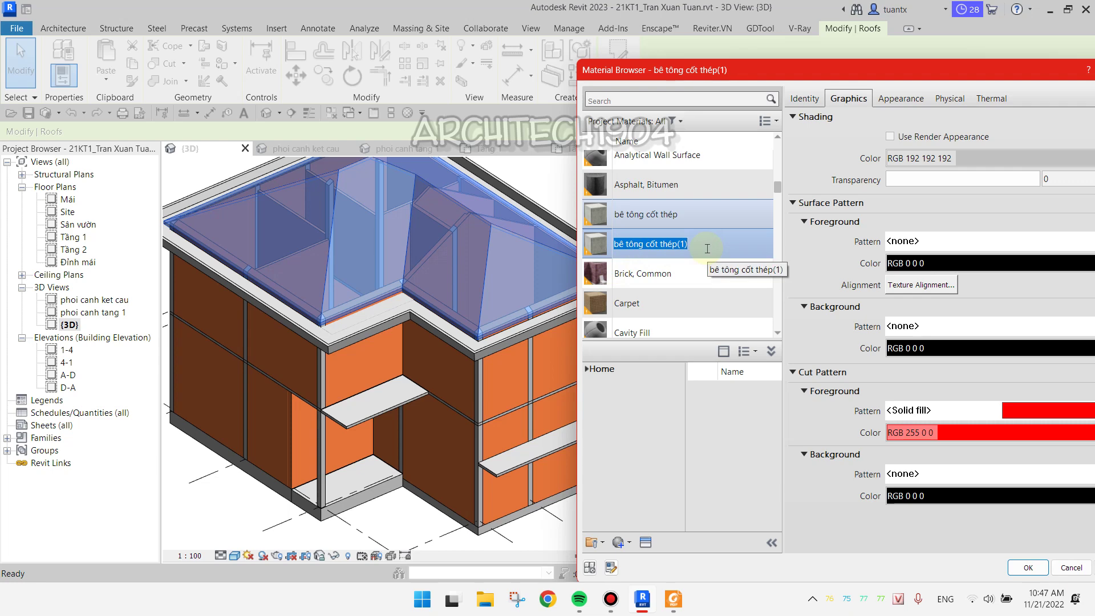
{"action": "type", "text": "mái nh"}
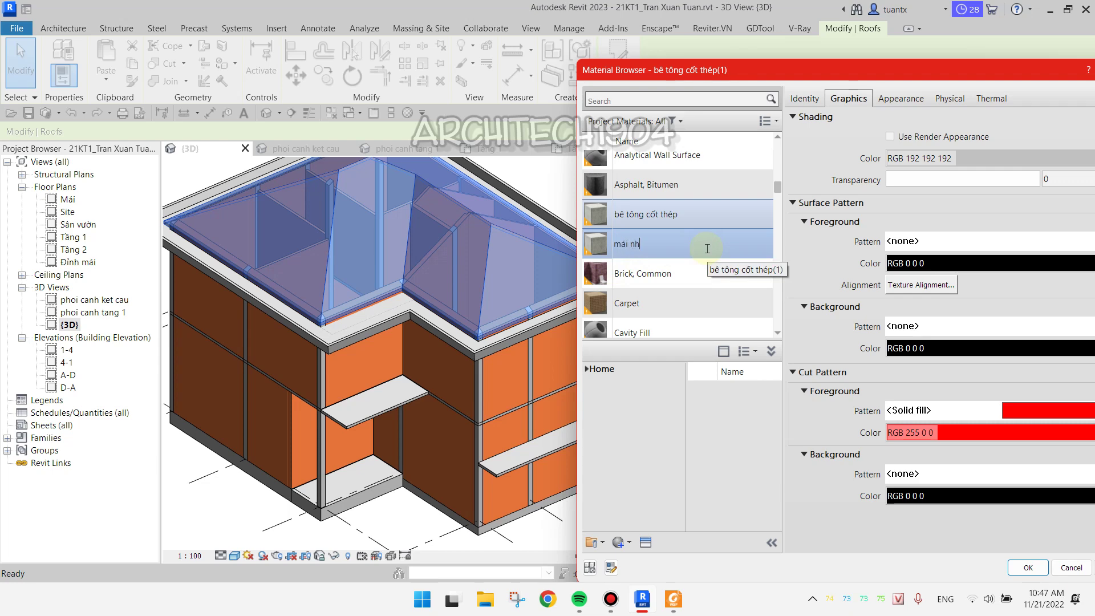
{"action": "key", "text": "Caps_Lock"}
{"action": "type", "text": "A"}
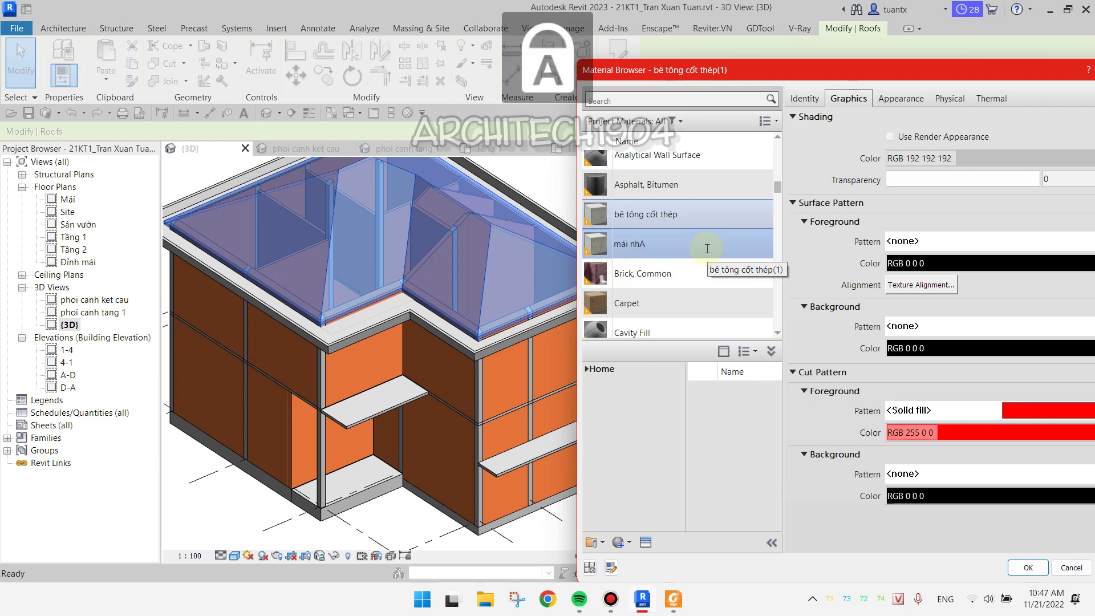
{"action": "key", "text": "BackSpace"}
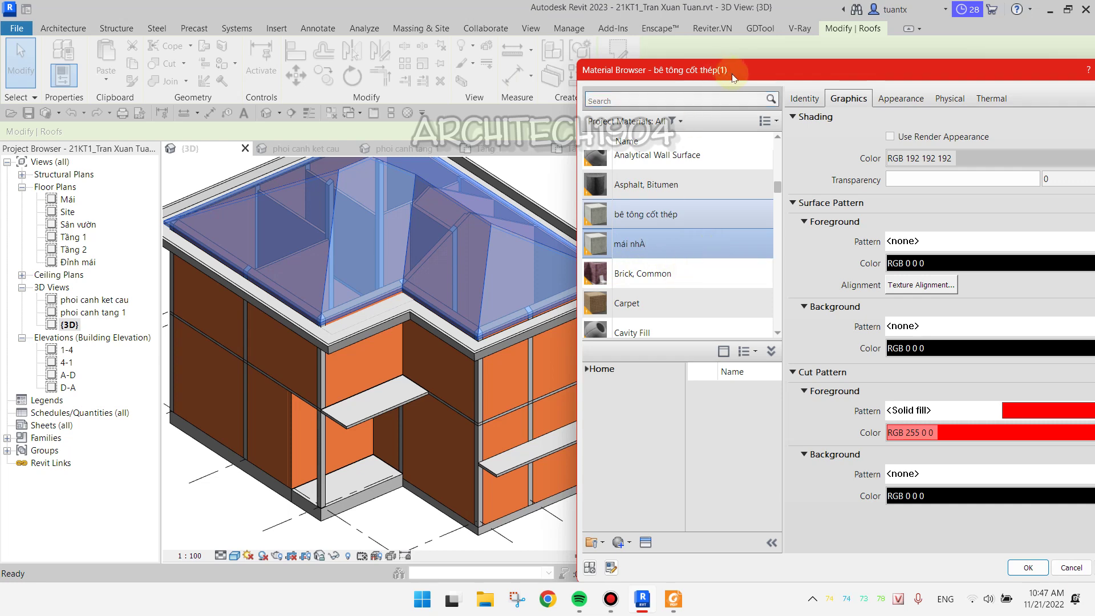
{"action": "left_click_drag", "start_coordinate": [713, 69], "coordinate": [561, 29]}
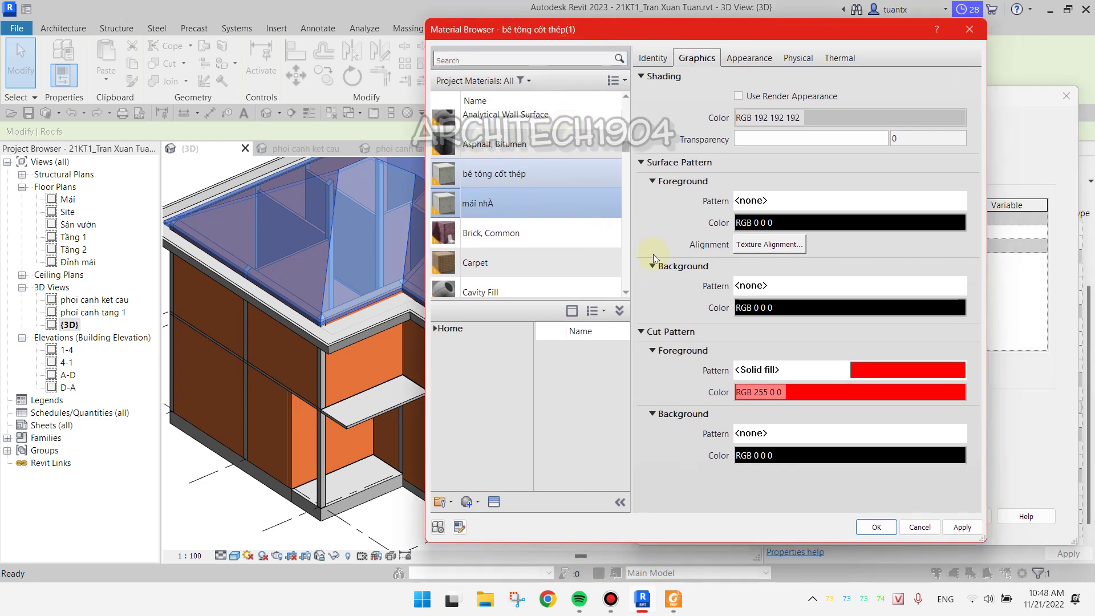
{"action": "left_click", "coordinate": [684, 96]}
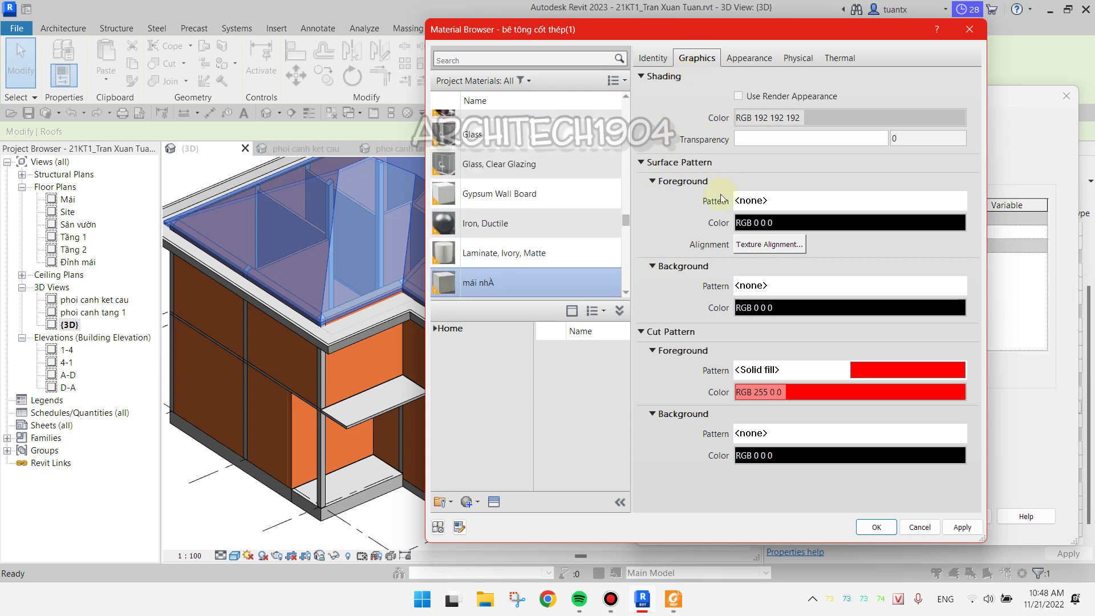
{"action": "left_click", "coordinate": [757, 200]}
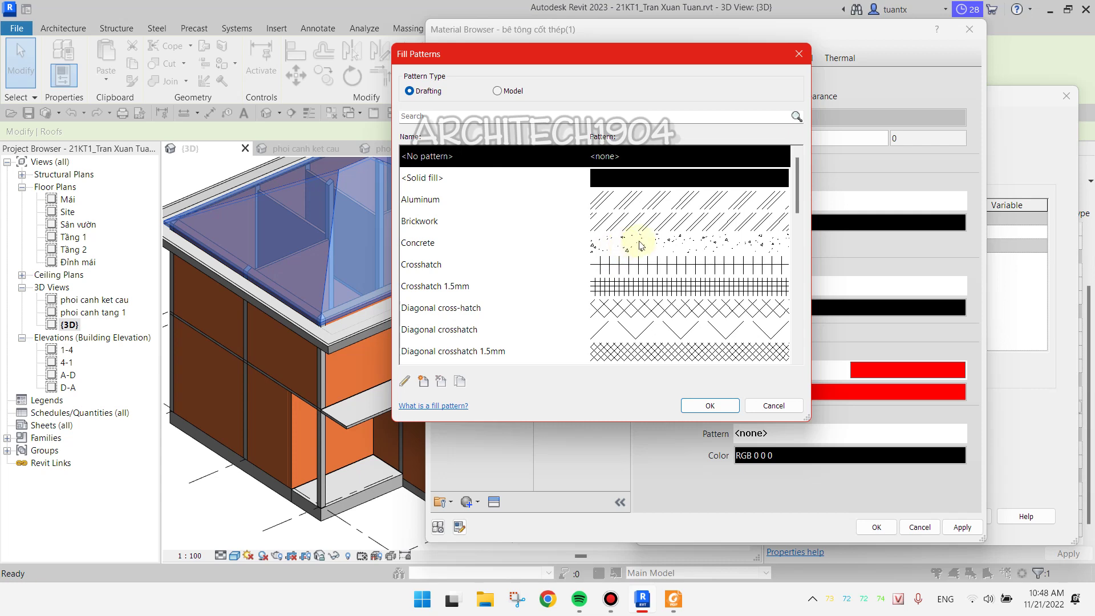
Browse the drafting and model fill pattern lists for a roof surface pattern
{"action": "scroll", "coordinate": [653, 233], "scroll_direction": "down", "scroll_amount": 3}
{"action": "scroll", "coordinate": [654, 232], "scroll_direction": "down", "scroll_amount": 4}
{"action": "scroll", "coordinate": [655, 231], "scroll_direction": "down", "scroll_amount": 1}
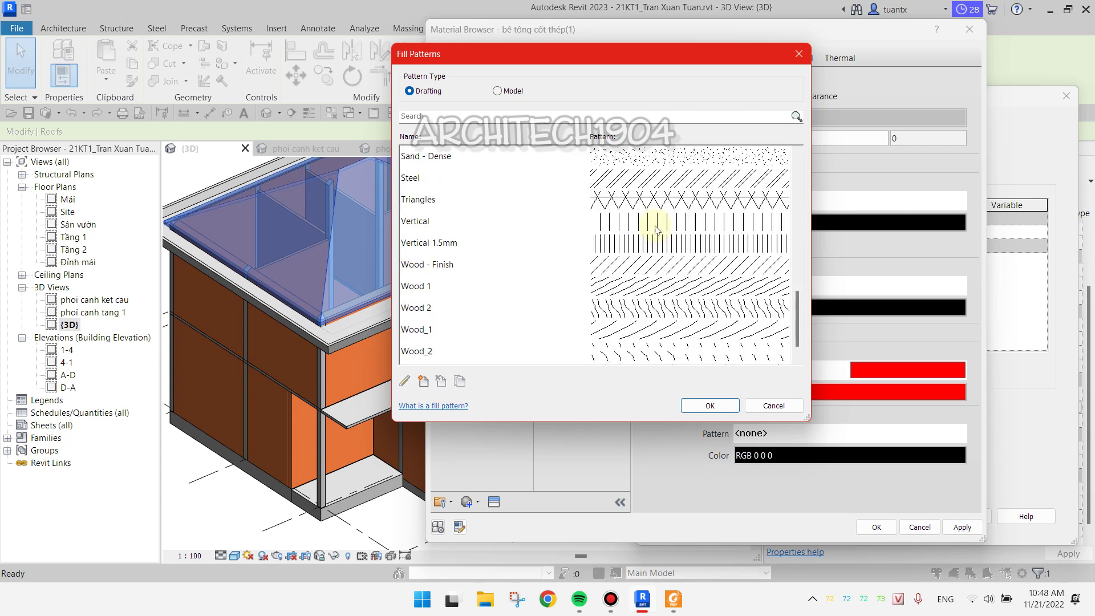
{"action": "scroll", "coordinate": [656, 229], "scroll_direction": "down", "scroll_amount": 1}
{"action": "scroll", "coordinate": [658, 231], "scroll_direction": "up", "scroll_amount": 1}
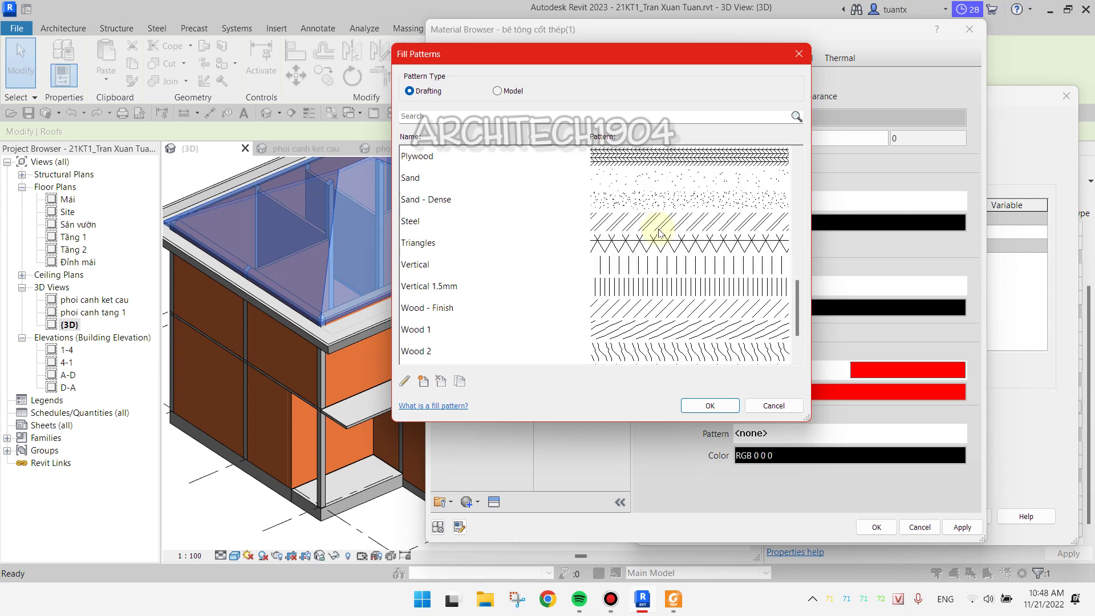
{"action": "scroll", "coordinate": [633, 198], "scroll_direction": "up", "scroll_amount": 4}
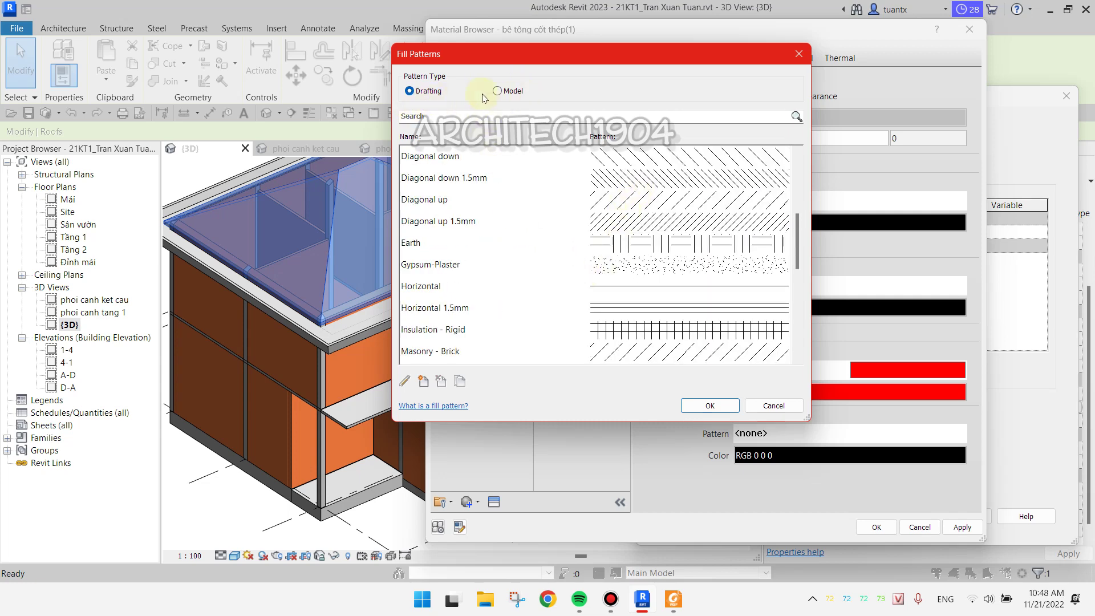
{"action": "scroll", "coordinate": [633, 248], "scroll_direction": "up", "scroll_amount": 1}
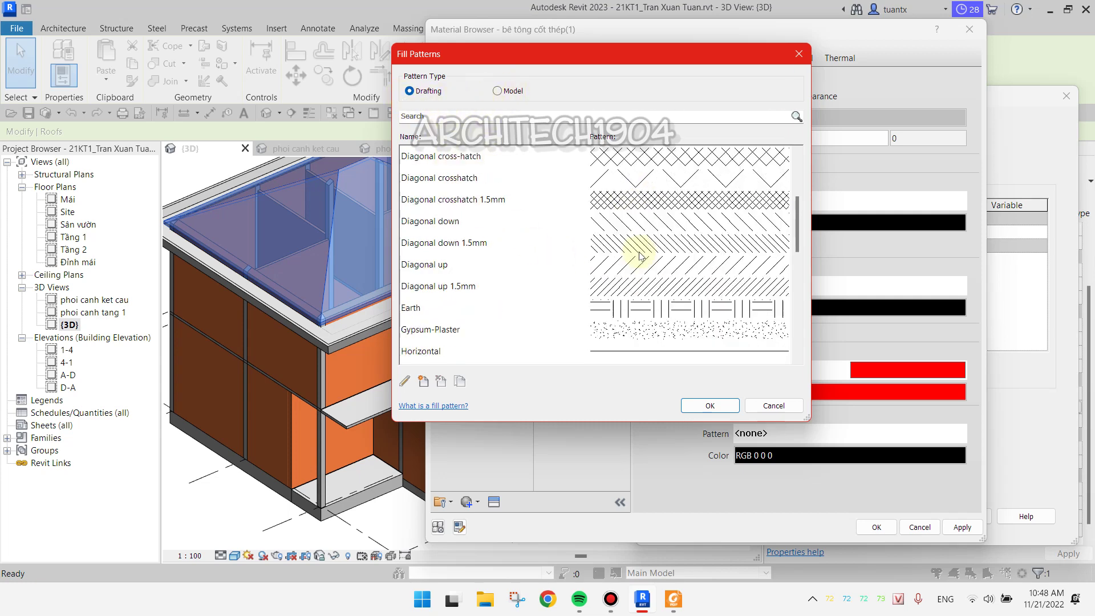
{"action": "scroll", "coordinate": [595, 245], "scroll_direction": "up", "scroll_amount": 3}
{"action": "left_click", "coordinate": [498, 88]}
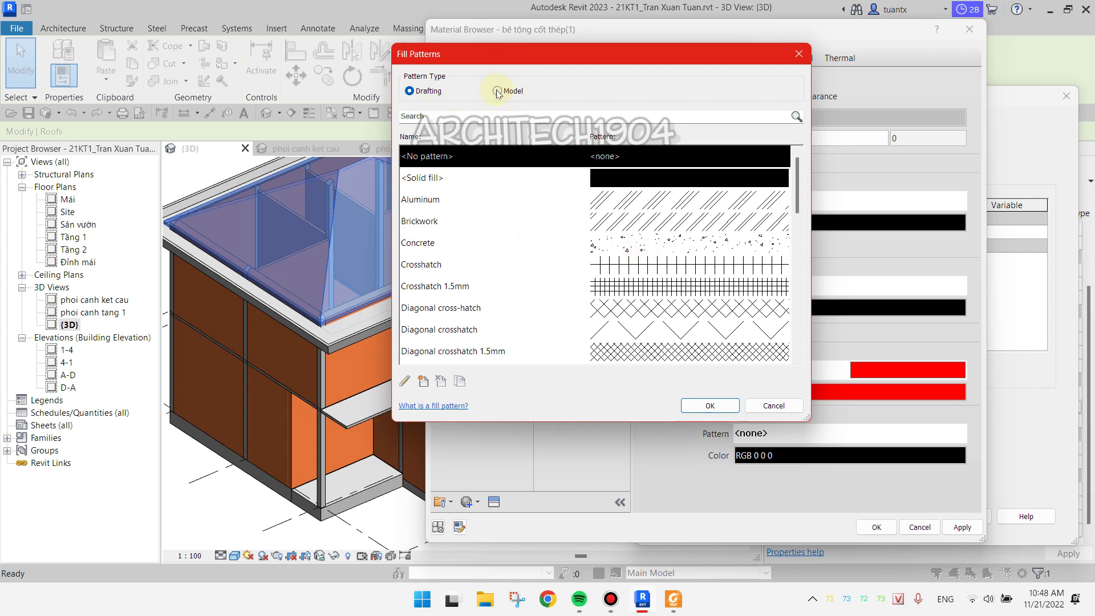
{"action": "scroll", "coordinate": [638, 236], "scroll_direction": "down", "scroll_amount": 2}
{"action": "scroll", "coordinate": [638, 236], "scroll_direction": "down", "scroll_amount": 1}
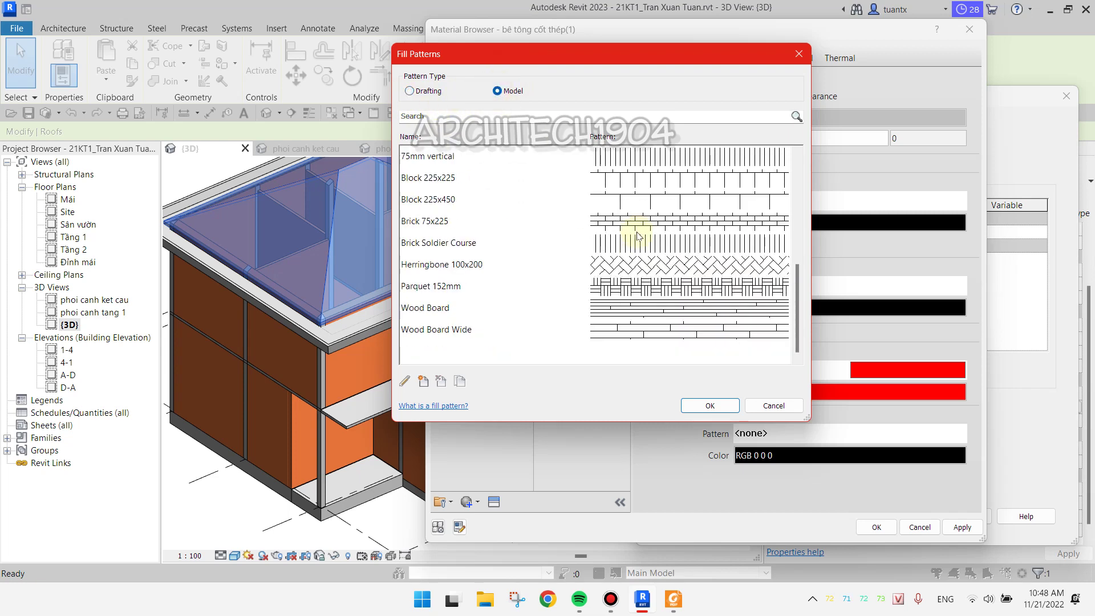
{"action": "scroll", "coordinate": [638, 236], "scroll_direction": "up", "scroll_amount": 3}
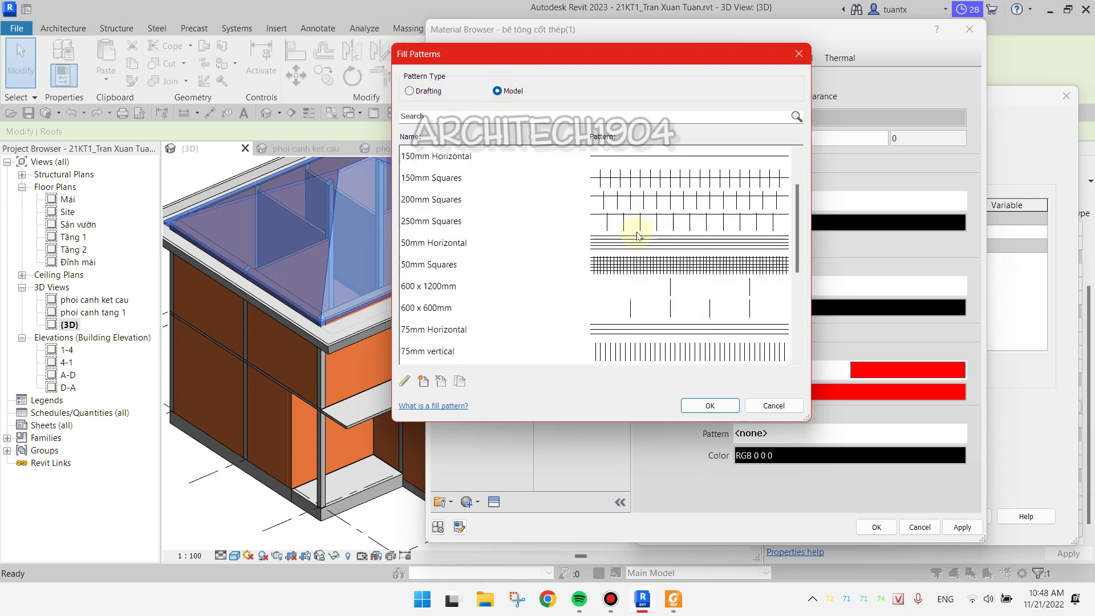
{"action": "left_click", "coordinate": [408, 91]}
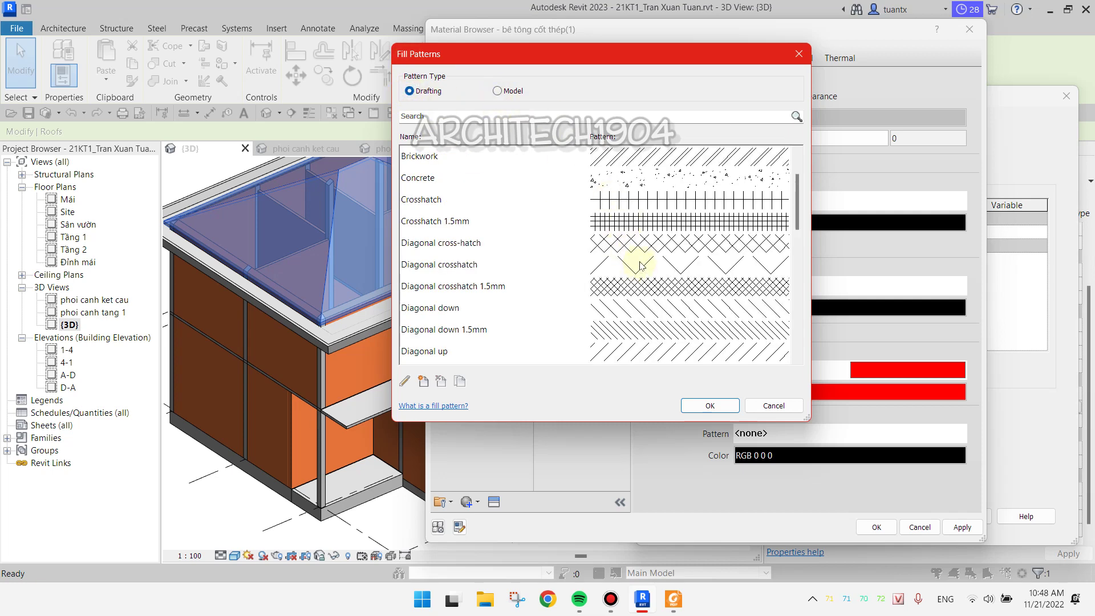
Choose the model pattern Block 225x450 as mái nhÀ's surface foreground pattern
{"action": "scroll", "coordinate": [637, 251], "scroll_direction": "down", "scroll_amount": 2}
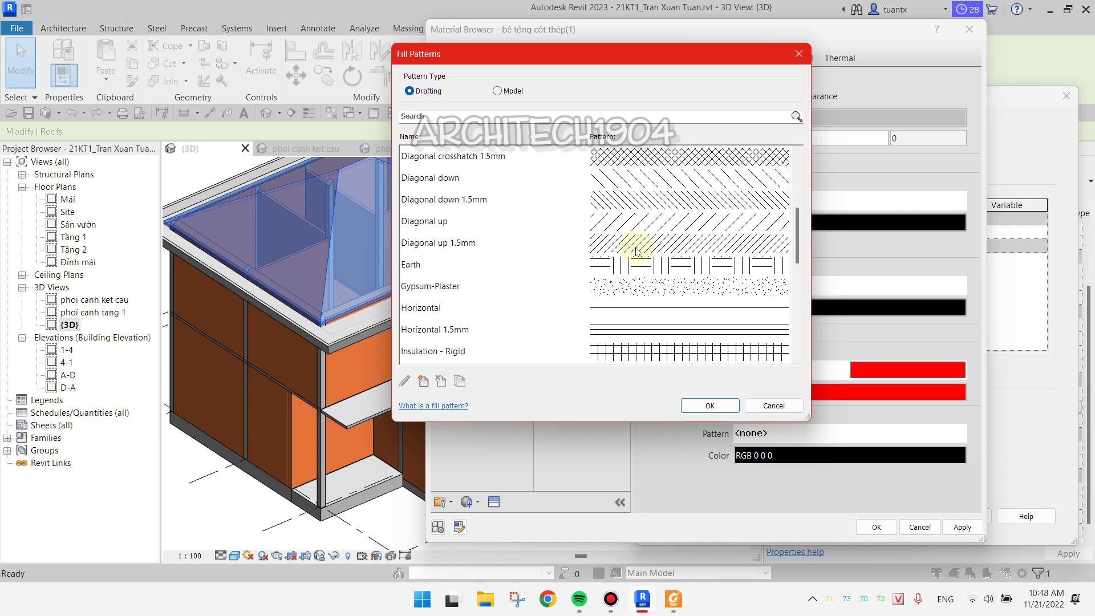
{"action": "scroll", "coordinate": [637, 251], "scroll_direction": "down", "scroll_amount": 1}
{"action": "scroll", "coordinate": [637, 251], "scroll_direction": "down", "scroll_amount": 2}
{"action": "scroll", "coordinate": [637, 251], "scroll_direction": "down", "scroll_amount": 2}
{"action": "scroll", "coordinate": [638, 251], "scroll_direction": "down", "scroll_amount": 1}
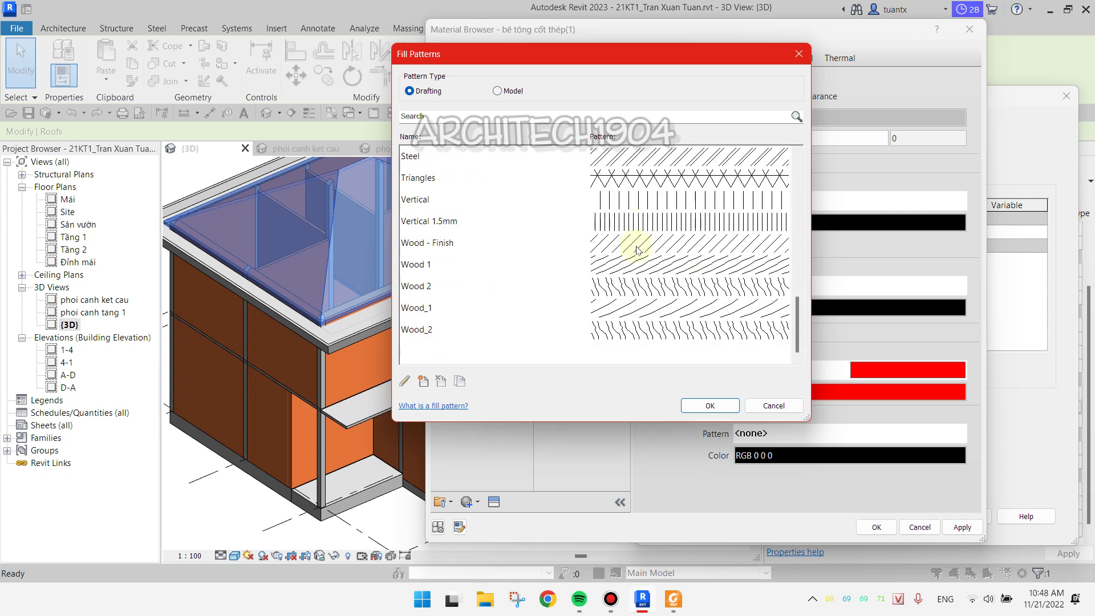
{"action": "scroll", "coordinate": [652, 237], "scroll_direction": "up", "scroll_amount": 3}
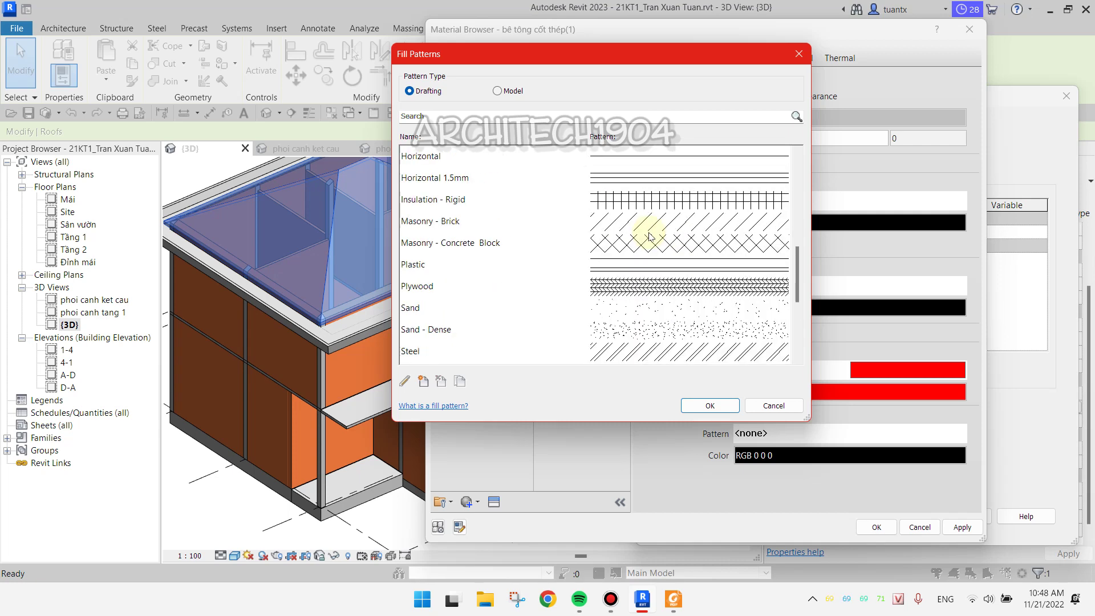
{"action": "scroll", "coordinate": [651, 237], "scroll_direction": "up", "scroll_amount": 3}
{"action": "scroll", "coordinate": [642, 230], "scroll_direction": "up", "scroll_amount": 1}
{"action": "left_click", "coordinate": [497, 92]}
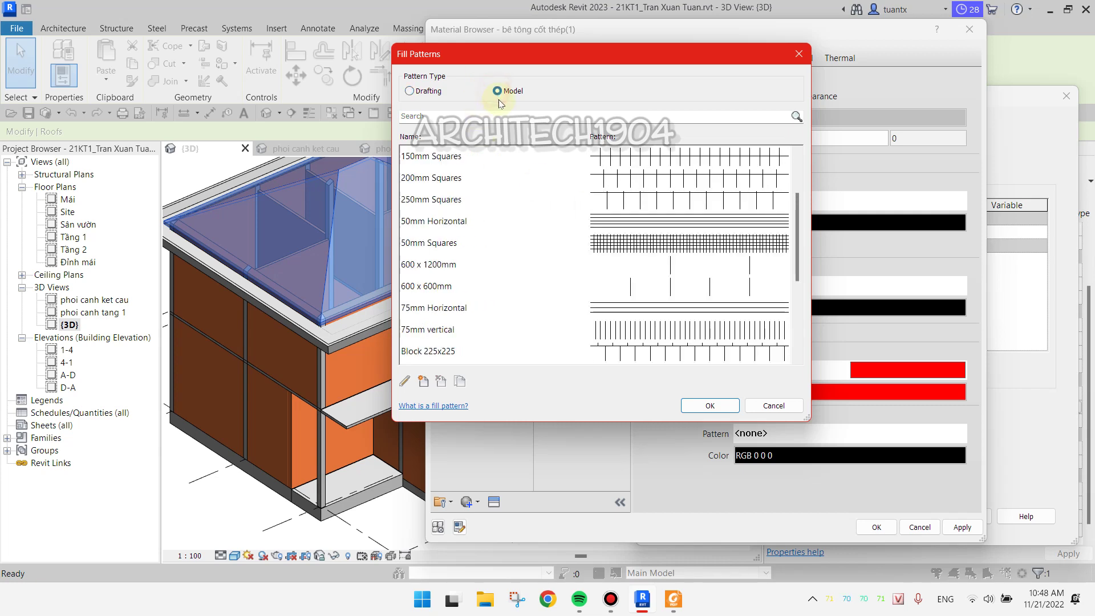
{"action": "scroll", "coordinate": [655, 224], "scroll_direction": "down", "scroll_amount": 4}
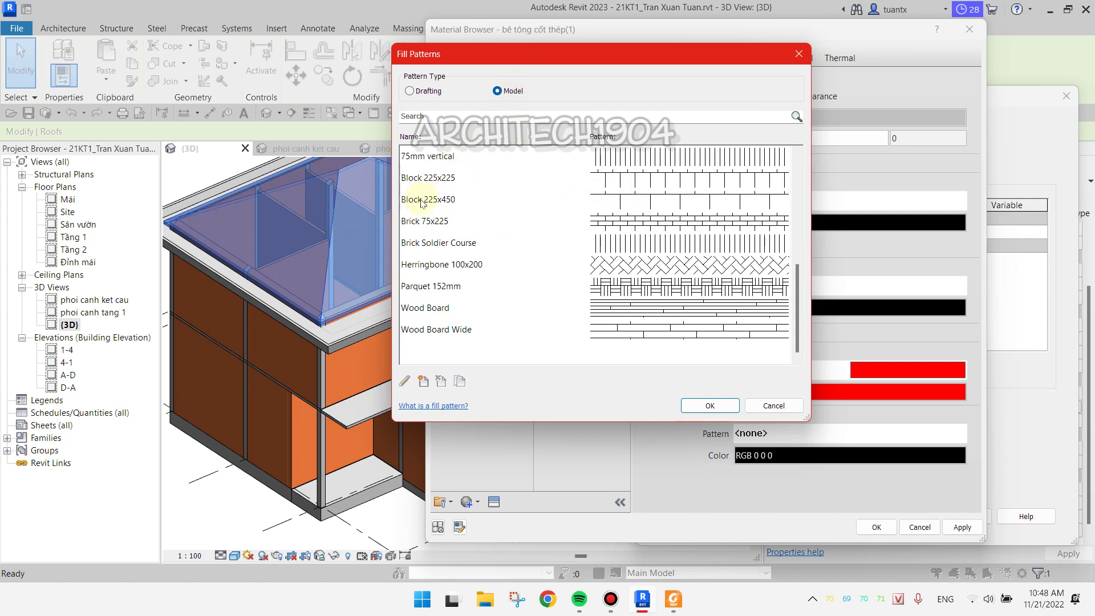
{"action": "left_click", "coordinate": [577, 203]}
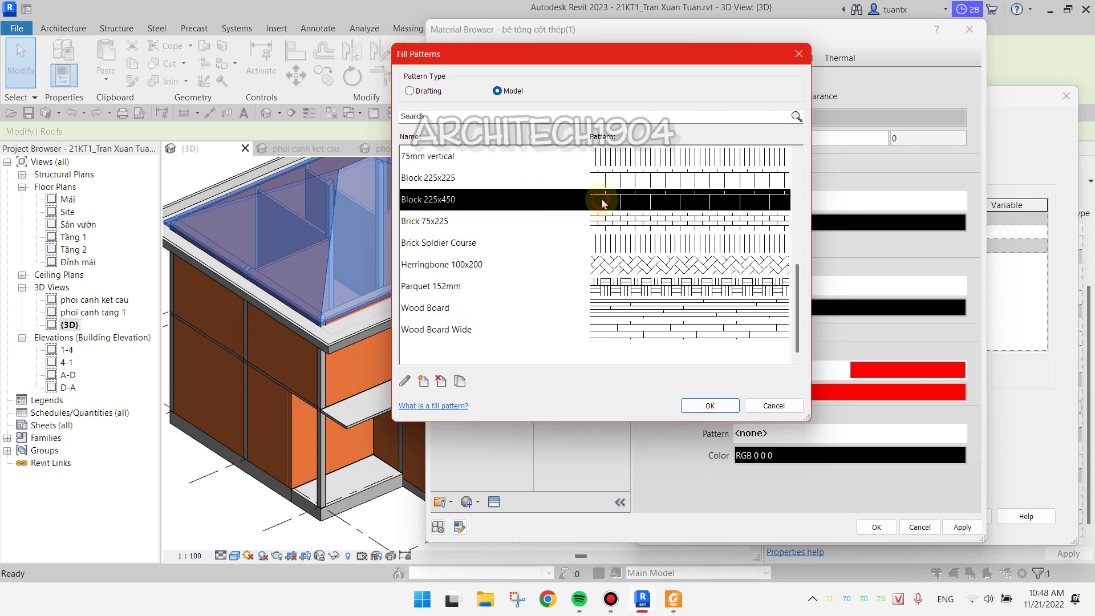
{"action": "left_click", "coordinate": [695, 406]}
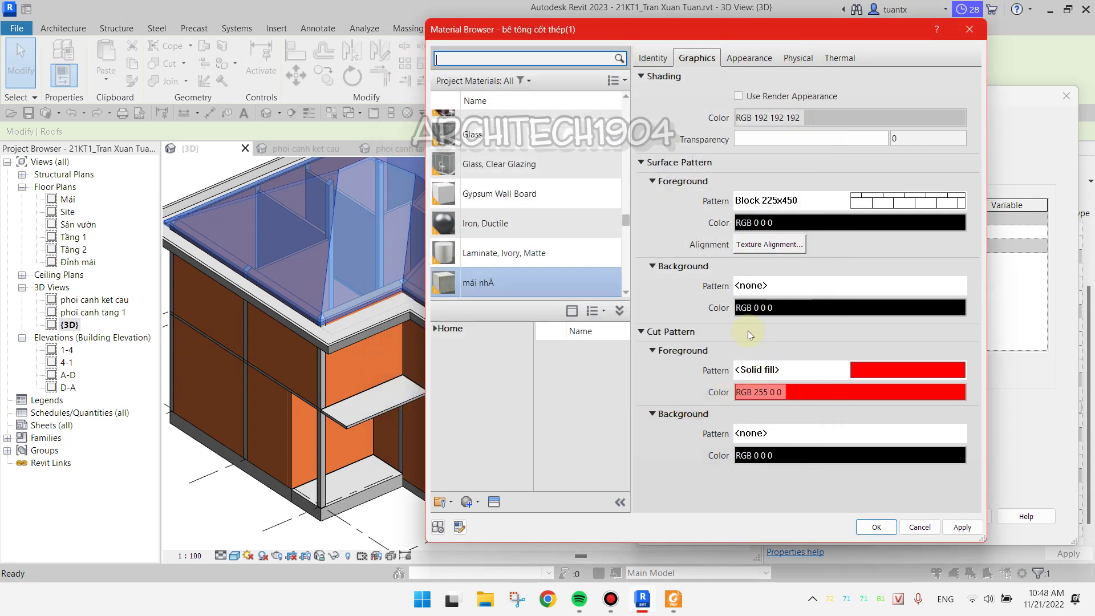
Colour the mái nhÀ surface pattern grey RGB 128 128 128 and apply it to the roof type
{"action": "left_click", "coordinate": [779, 223]}
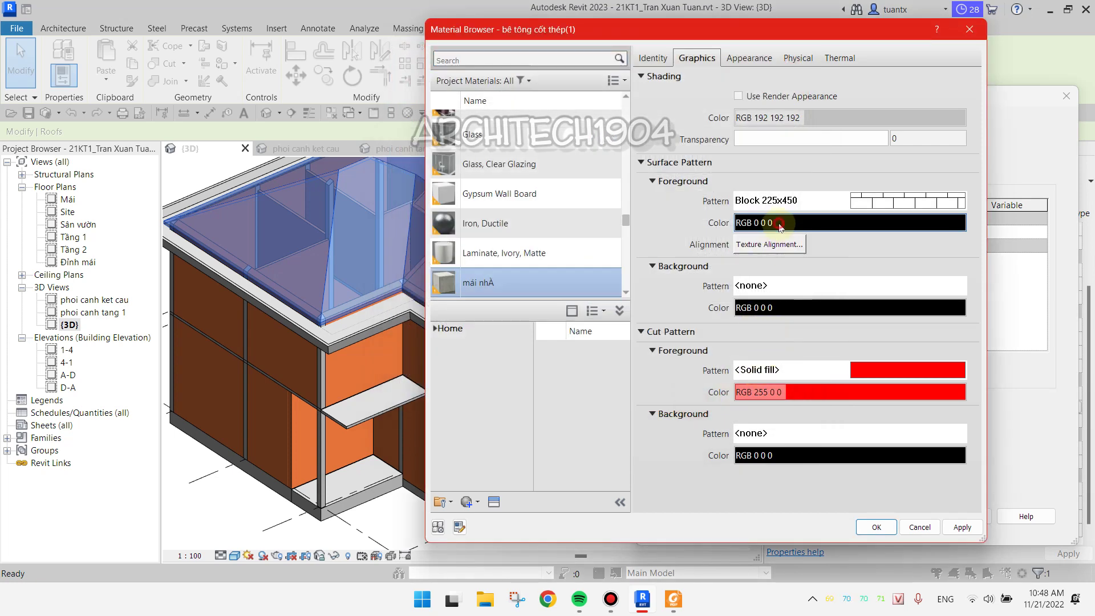
{"action": "left_click", "coordinate": [618, 263]}
{"action": "left_click", "coordinate": [759, 406]}
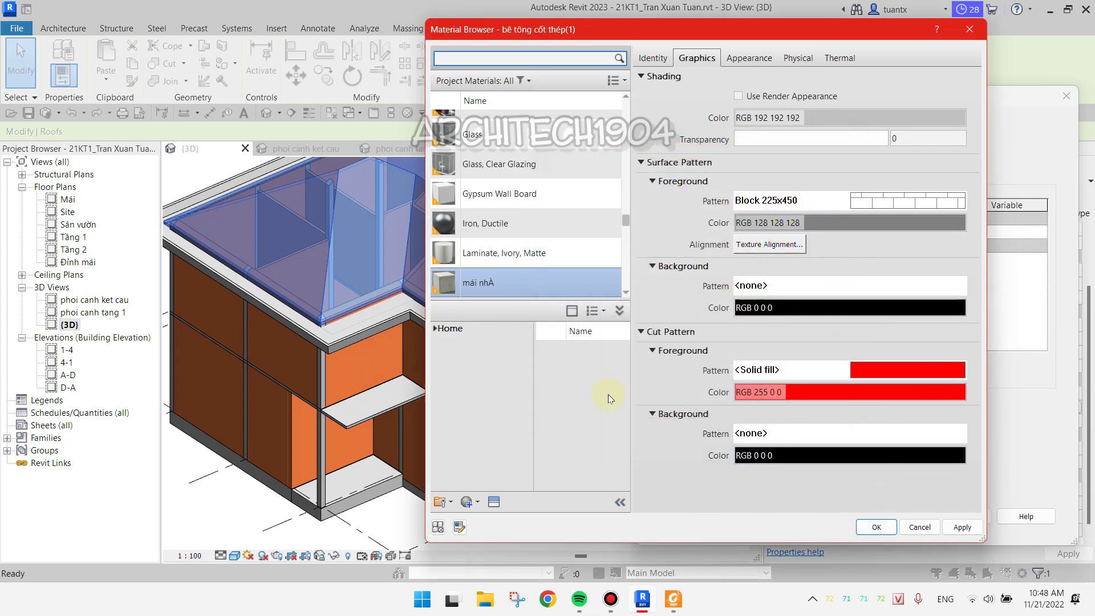
{"action": "left_click", "coordinate": [884, 536]}
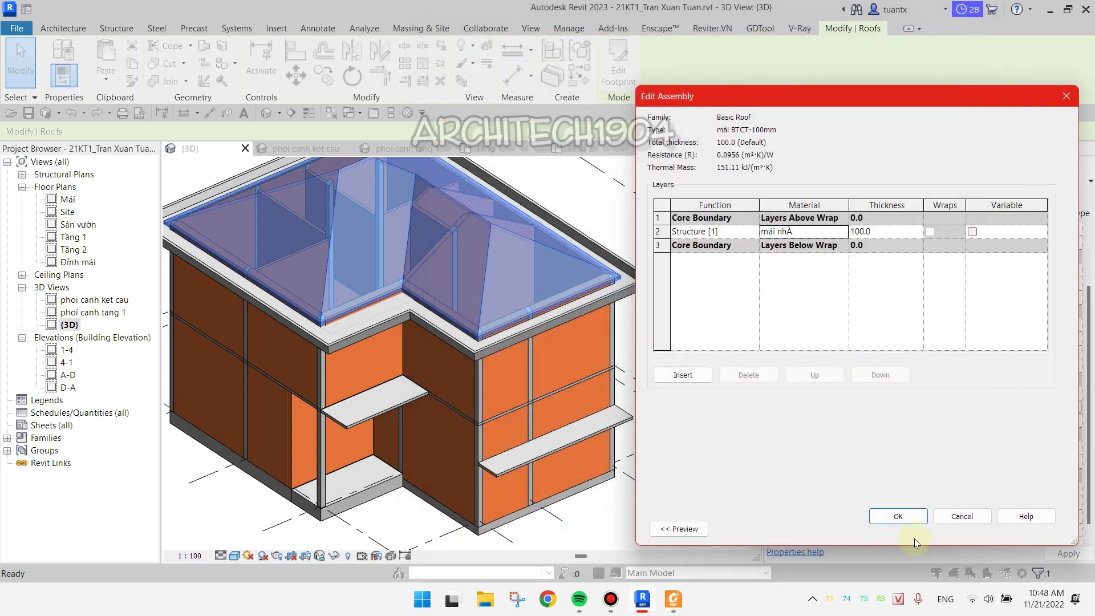
{"action": "left_click", "coordinate": [907, 520]}
{"action": "left_click", "coordinate": [889, 529]}
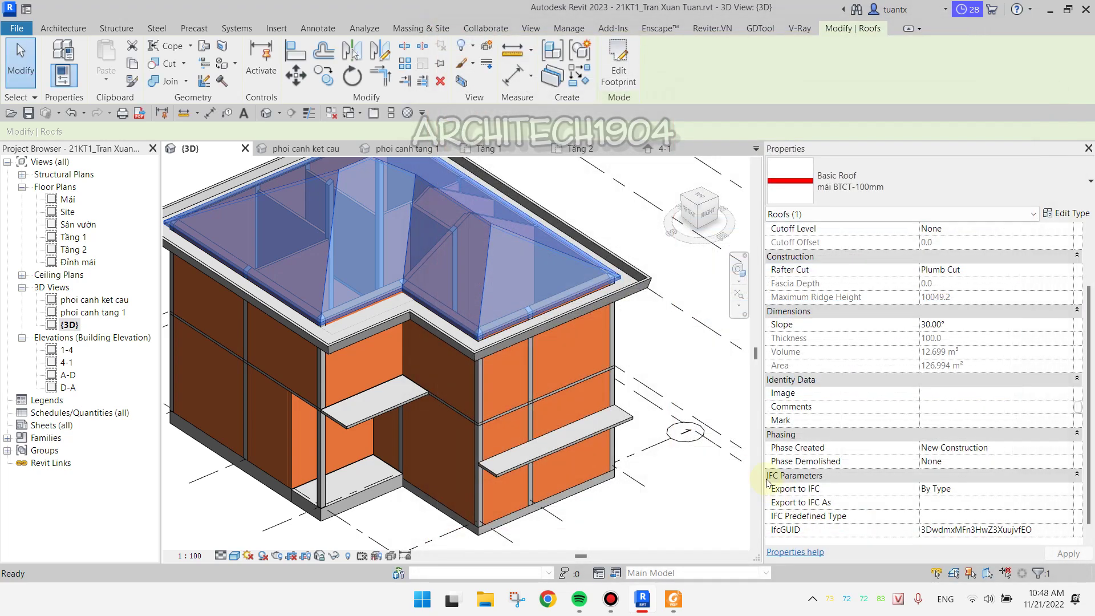
Clear the roof selection and zoom around the roof valley of the 3D house
{"action": "key", "text": "Escape"}
{"action": "scroll", "coordinate": [482, 333], "scroll_direction": "up", "scroll_amount": 2}
{"action": "scroll", "coordinate": [433, 354], "scroll_direction": "up", "scroll_amount": 2}
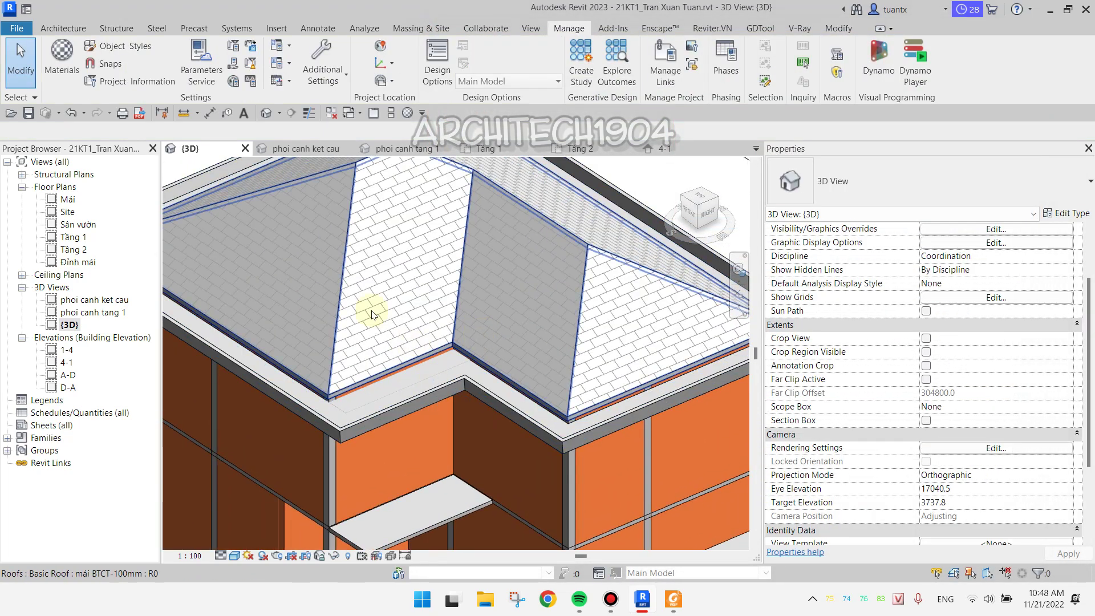
{"action": "scroll", "coordinate": [379, 384], "scroll_direction": "up", "scroll_amount": 2}
{"action": "middle_click_drag", "start_coordinate": [464, 303], "coordinate": [463, 310]}
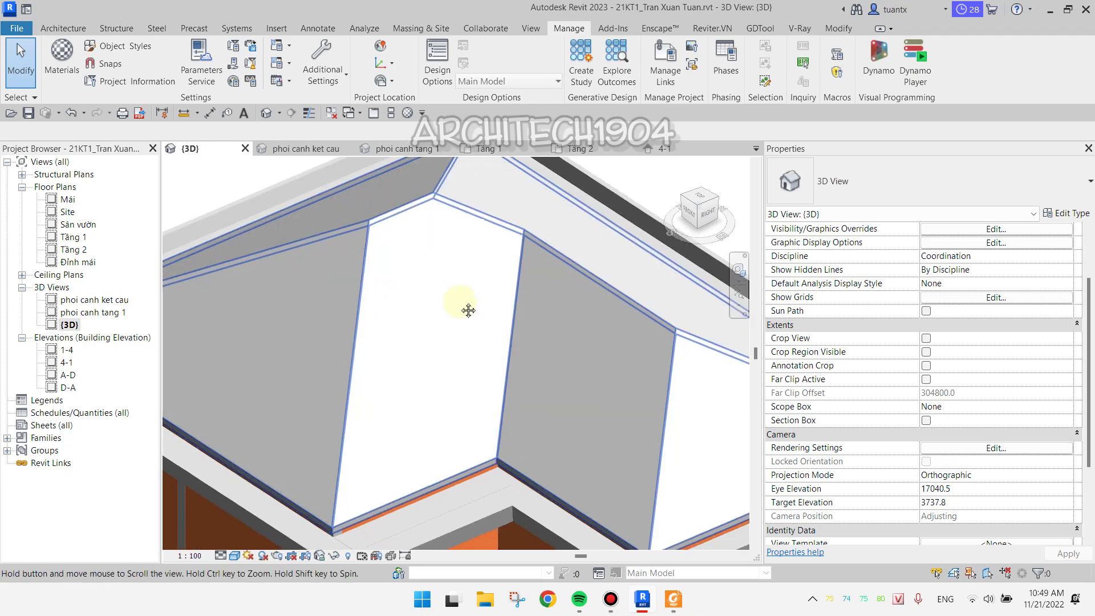
{"action": "scroll", "coordinate": [483, 292], "scroll_direction": "down", "scroll_amount": 3}
{"action": "scroll", "coordinate": [460, 303], "scroll_direction": "down", "scroll_amount": 2}
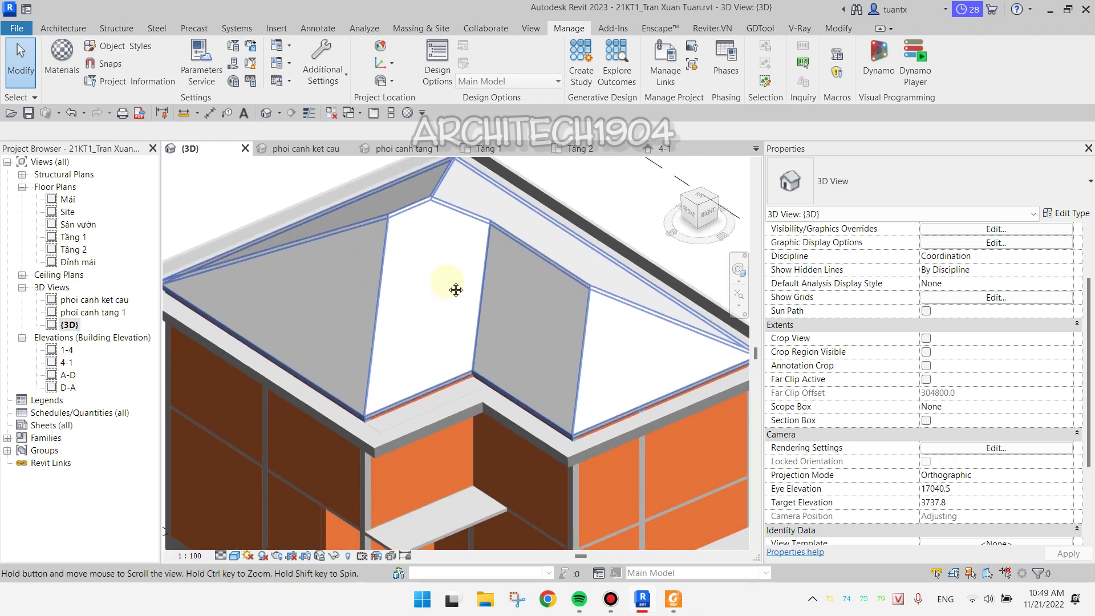
{"action": "scroll", "coordinate": [454, 289], "scroll_direction": "down", "scroll_amount": 2}
{"action": "scroll", "coordinate": [440, 318], "scroll_direction": "down", "scroll_amount": 1}
{"action": "scroll", "coordinate": [354, 310], "scroll_direction": "up", "scroll_amount": 2}
{"action": "scroll", "coordinate": [344, 286], "scroll_direction": "up", "scroll_amount": 1}
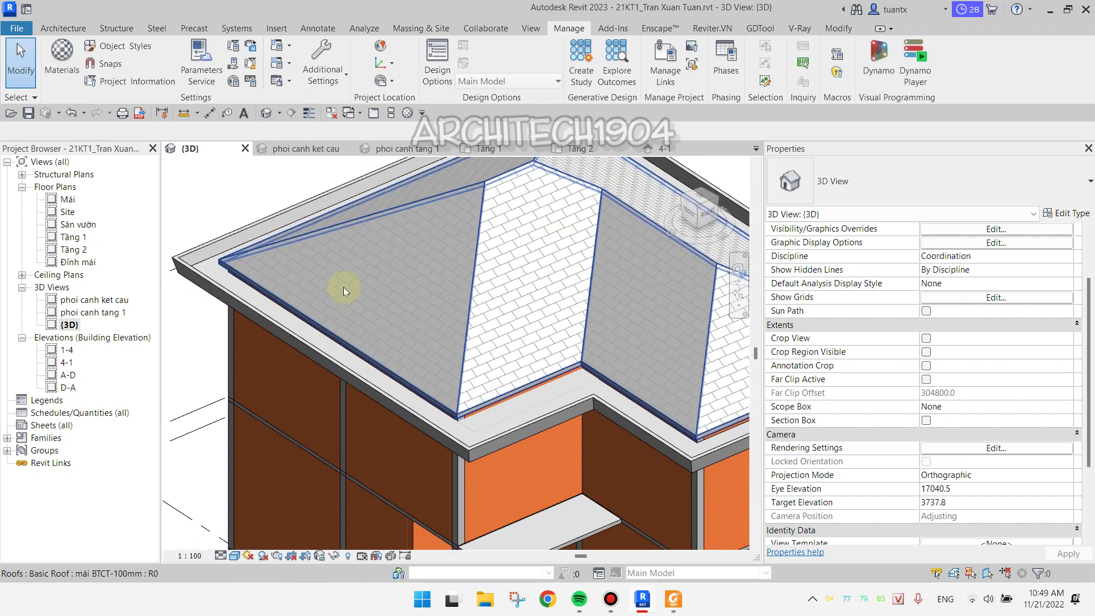
{"action": "scroll", "coordinate": [381, 332], "scroll_direction": "up", "scroll_amount": 2}
{"action": "scroll", "coordinate": [408, 290], "scroll_direction": "up", "scroll_amount": 1}
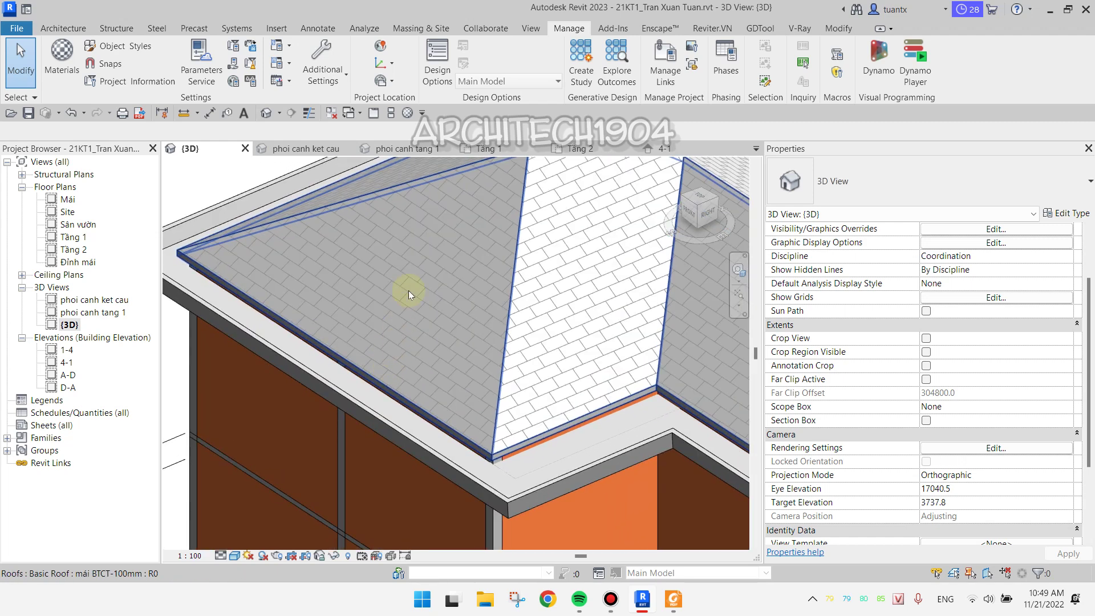
{"action": "scroll", "coordinate": [424, 241], "scroll_direction": "up", "scroll_amount": 2}
{"action": "scroll", "coordinate": [421, 245], "scroll_direction": "down", "scroll_amount": 2}
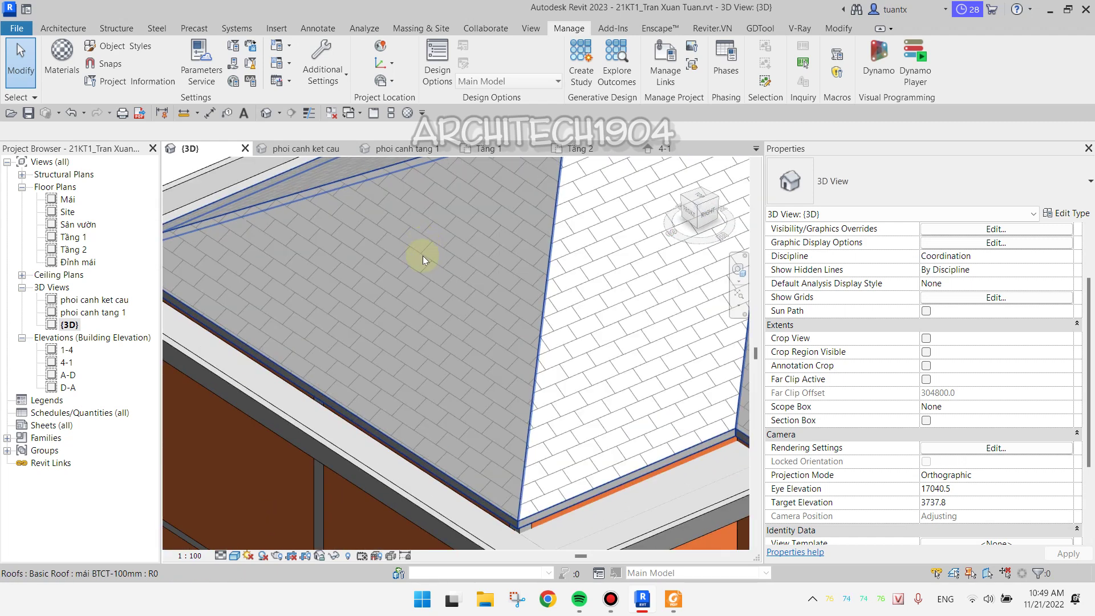
{"action": "scroll", "coordinate": [422, 268], "scroll_direction": "down", "scroll_amount": 1}
{"action": "scroll", "coordinate": [435, 302], "scroll_direction": "up", "scroll_amount": 1}
{"action": "scroll", "coordinate": [437, 319], "scroll_direction": "down", "scroll_amount": 2}
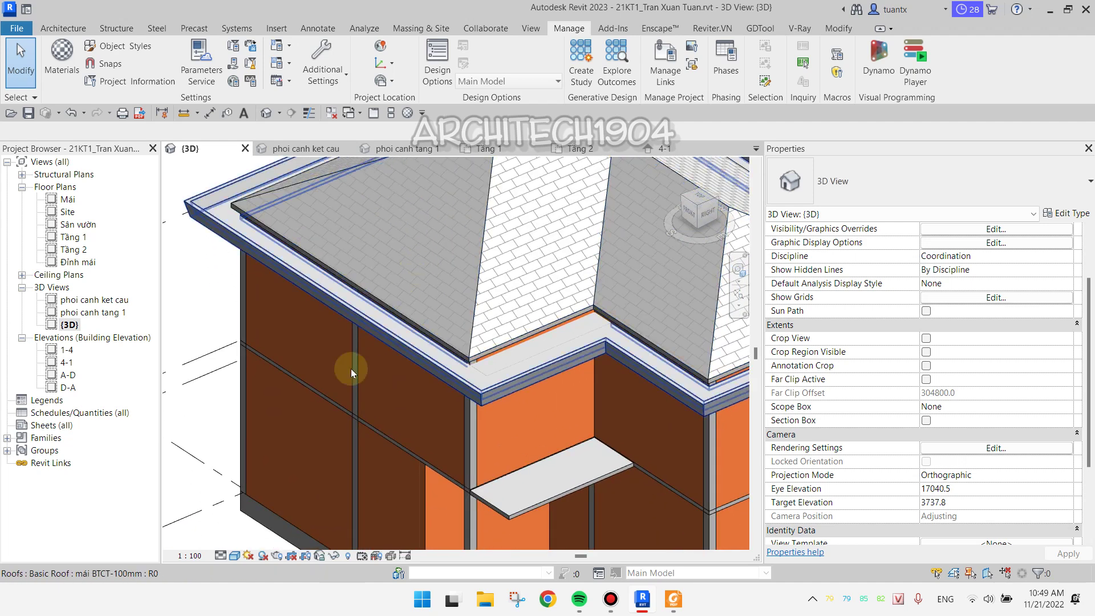
{"action": "scroll", "coordinate": [420, 367], "scroll_direction": "up", "scroll_amount": 2}
Display the 3D house in the Consistent Colors visual style
{"action": "left_click", "coordinate": [235, 555]}
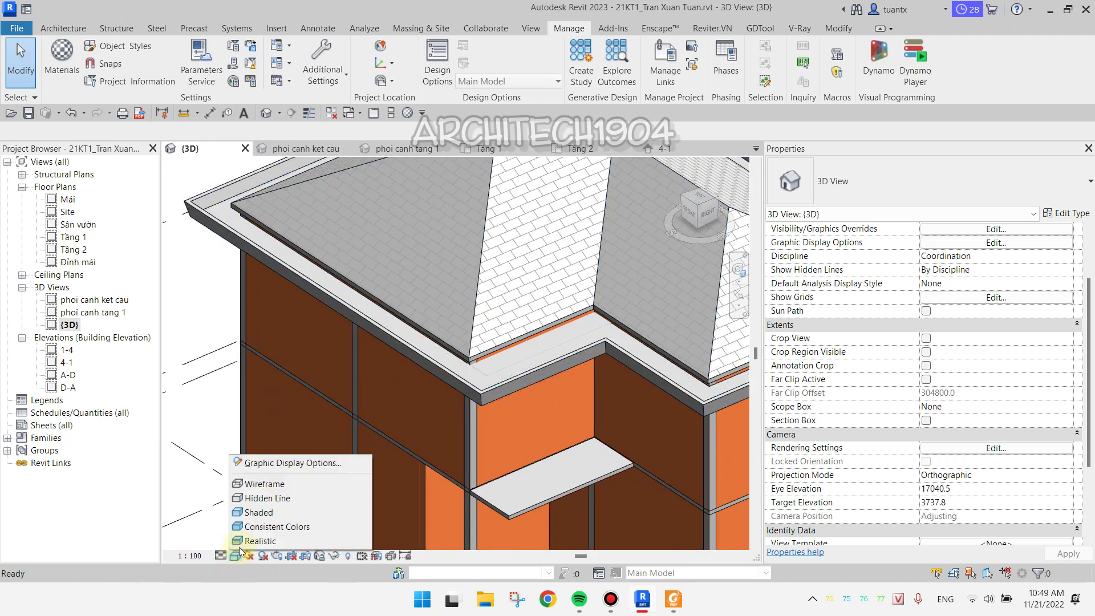
{"action": "left_click", "coordinate": [262, 527]}
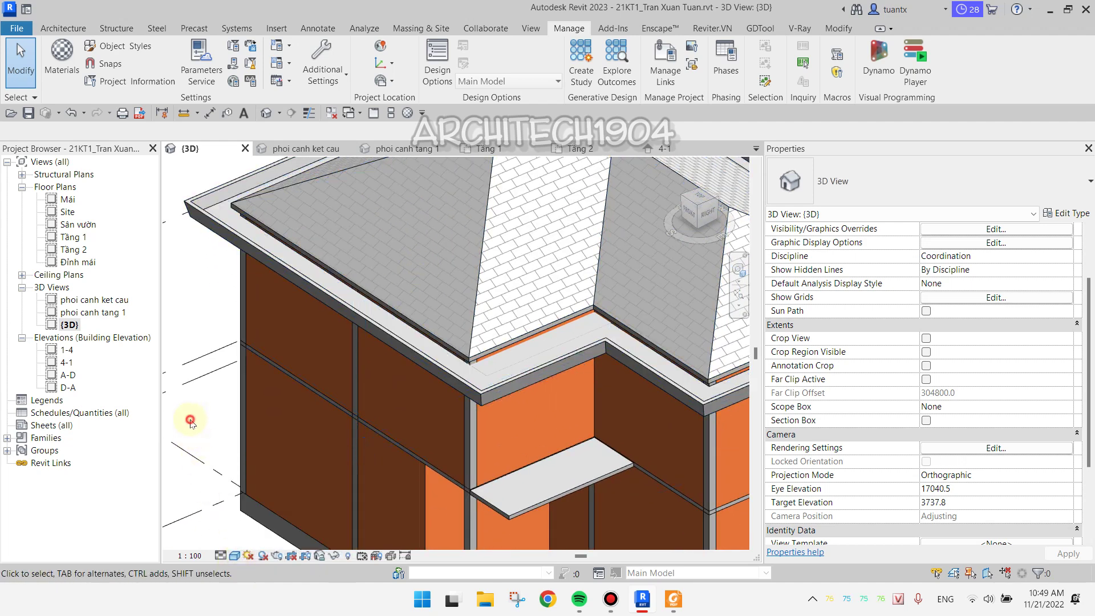
{"action": "mouse_move", "coordinate": [217, 438]}
{"action": "middle_mouse_down"}
{"action": "mouse_move", "coordinate": [236, 422]}
{"action": "mouse_move", "coordinate": [215, 418]}
{"action": "middle_mouse_up"}
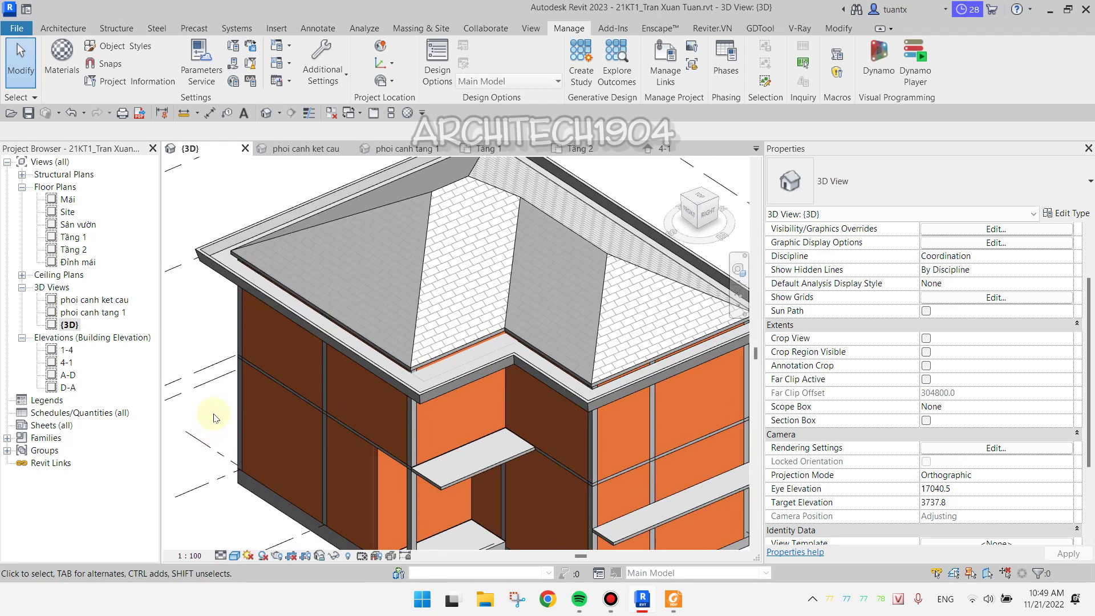
Switch to the Shaded style and inspect the patterned roof and orange walls
{"action": "left_click", "coordinate": [234, 556]}
{"action": "left_click", "coordinate": [259, 512]}
{"action": "scroll", "coordinate": [268, 410], "scroll_direction": "down", "scroll_amount": 2}
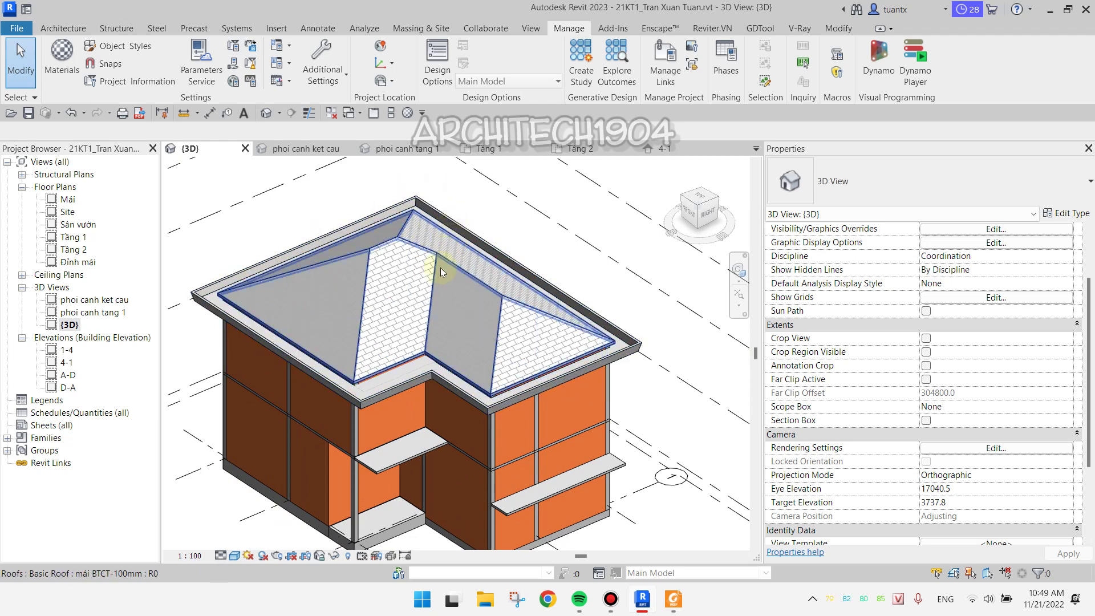
{"action": "middle_click_drag", "start_coordinate": [389, 341], "coordinate": [365, 313]}
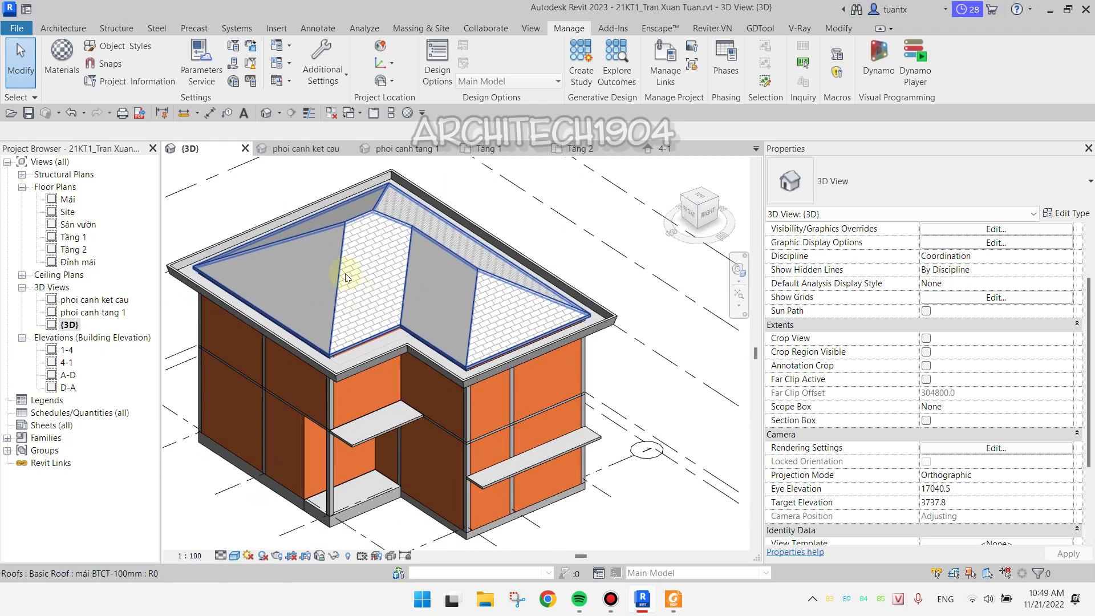
{"action": "scroll", "coordinate": [317, 269], "scroll_direction": "up", "scroll_amount": 2}
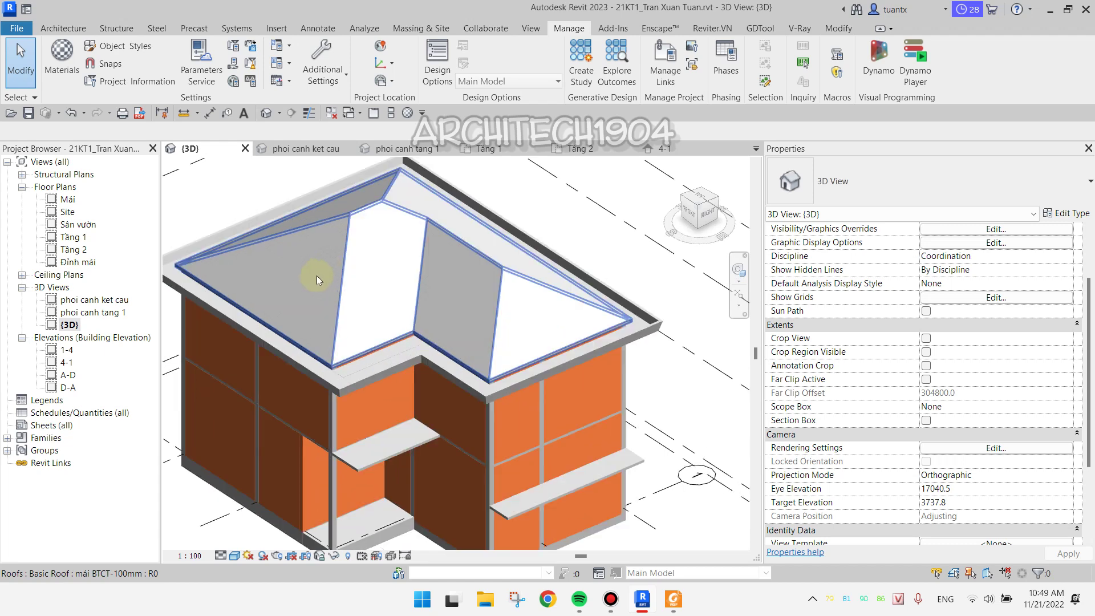
{"action": "scroll", "coordinate": [317, 286], "scroll_direction": "up", "scroll_amount": 1}
{"action": "scroll", "coordinate": [354, 282], "scroll_direction": "down", "scroll_amount": 1}
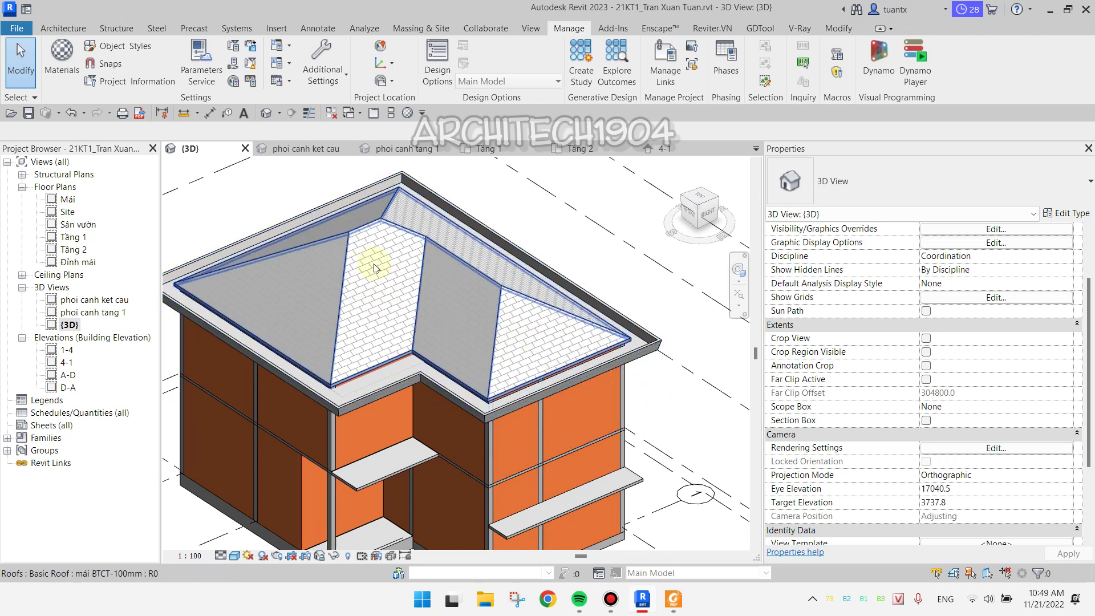
{"action": "scroll", "coordinate": [367, 257], "scroll_direction": "up", "scroll_amount": 2}
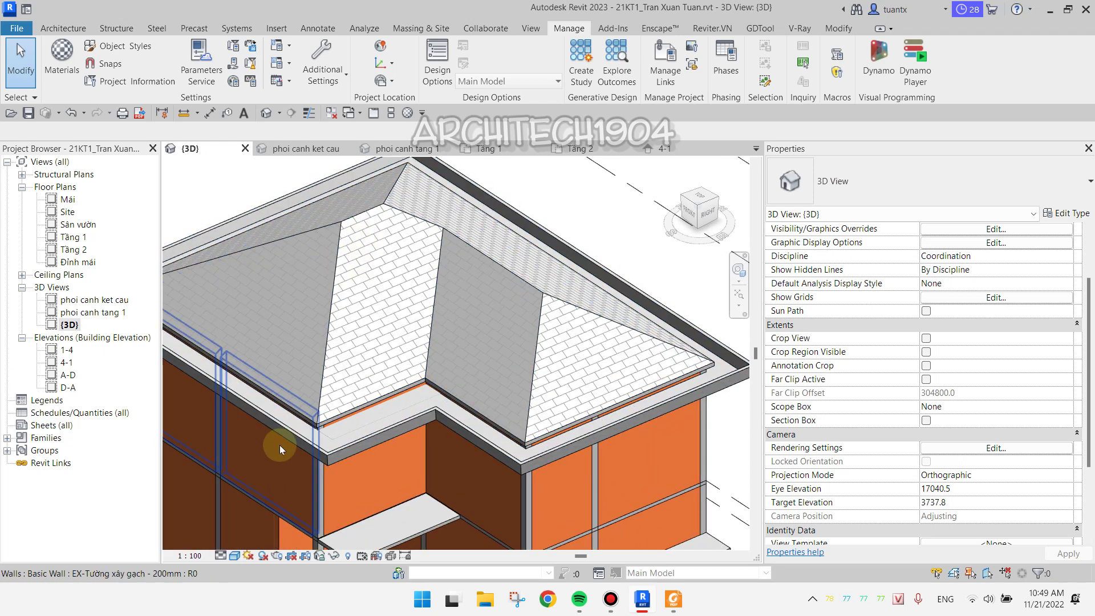
{"action": "scroll", "coordinate": [269, 296], "scroll_direction": "down", "scroll_amount": 1}
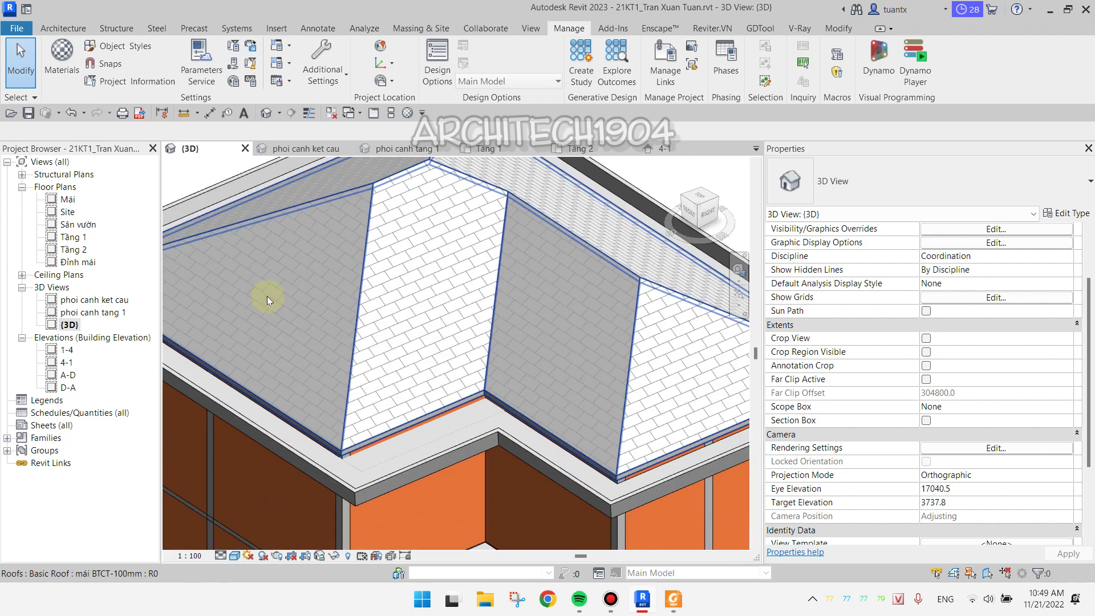
{"action": "middle_click_drag", "start_coordinate": [267, 296], "coordinate": [288, 343]}
{"action": "scroll", "coordinate": [289, 342], "scroll_direction": "down", "scroll_amount": 2}
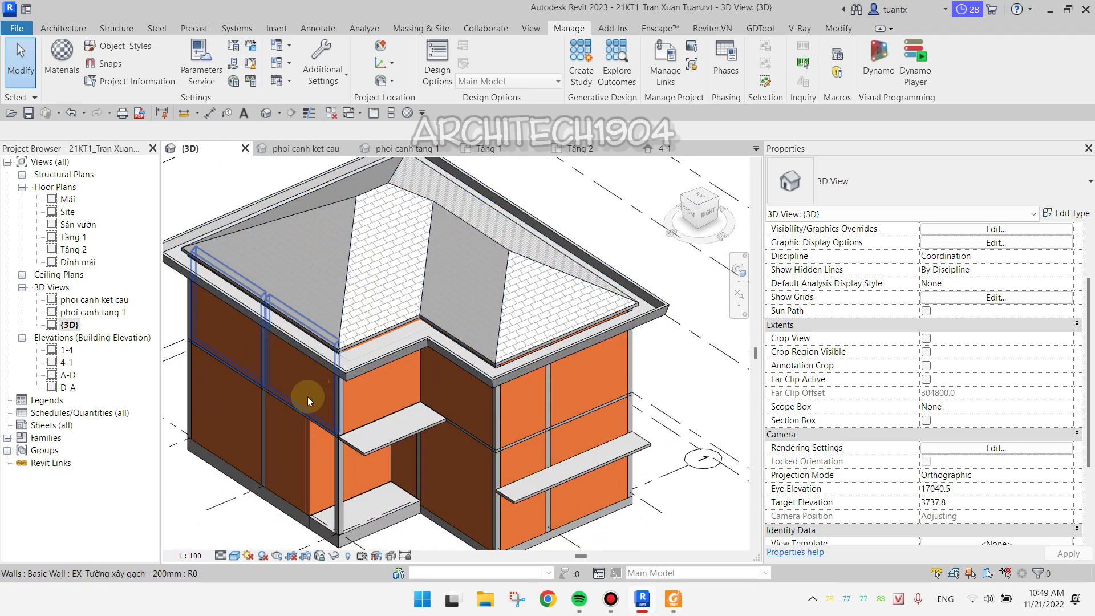
{"action": "middle_click_drag", "start_coordinate": [313, 400], "coordinate": [356, 331]}
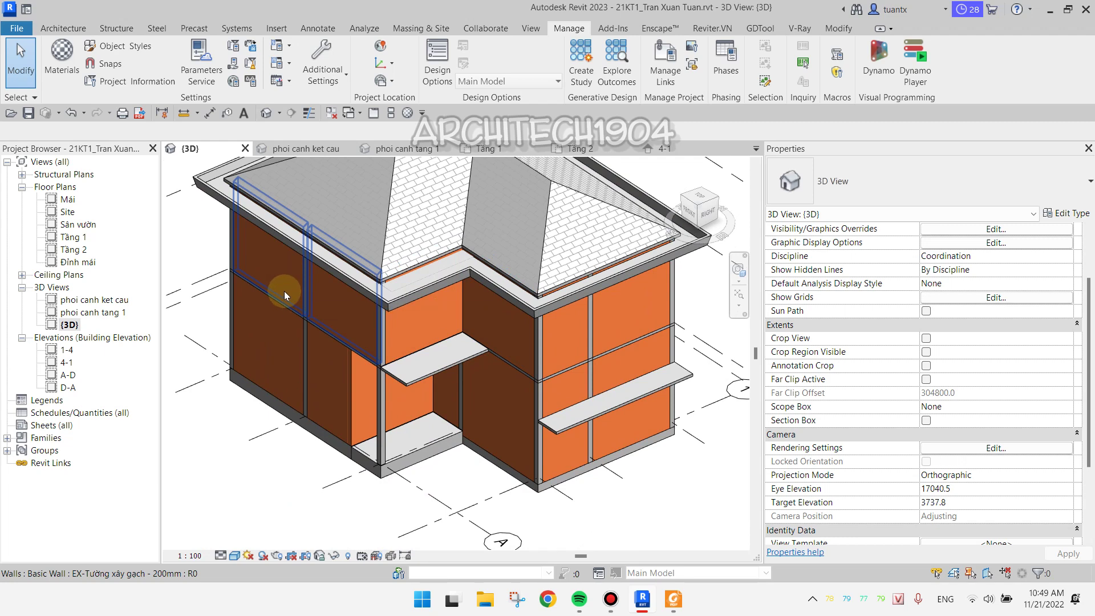
{"action": "left_click", "coordinate": [238, 557]}
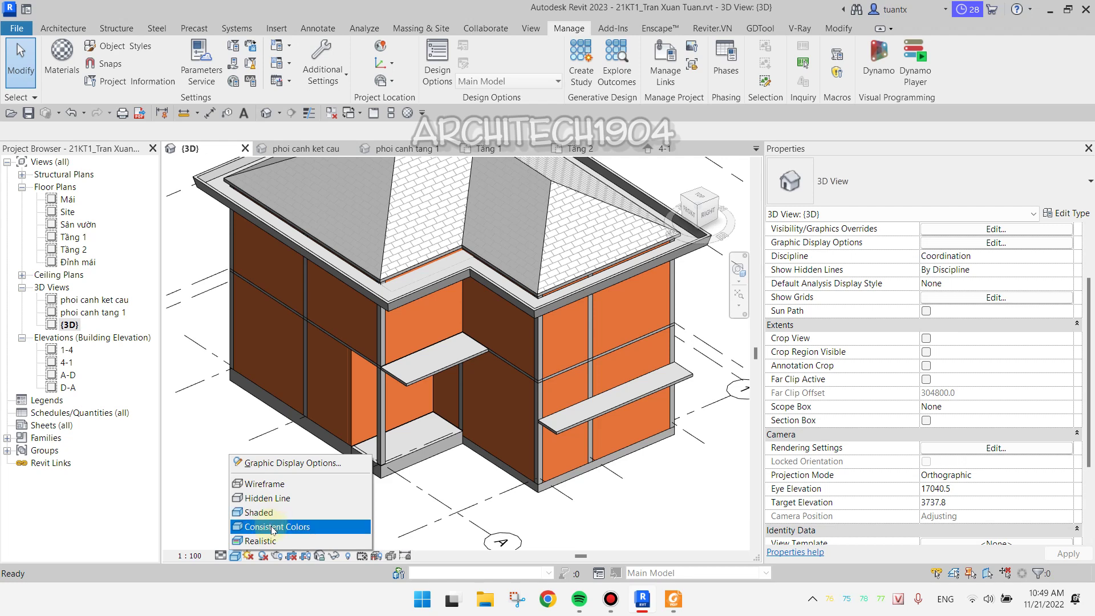
{"action": "left_click", "coordinate": [273, 528]}
{"action": "scroll", "coordinate": [280, 522], "scroll_direction": "down", "scroll_amount": 2}
{"action": "scroll", "coordinate": [288, 507], "scroll_direction": "down", "scroll_amount": 2}
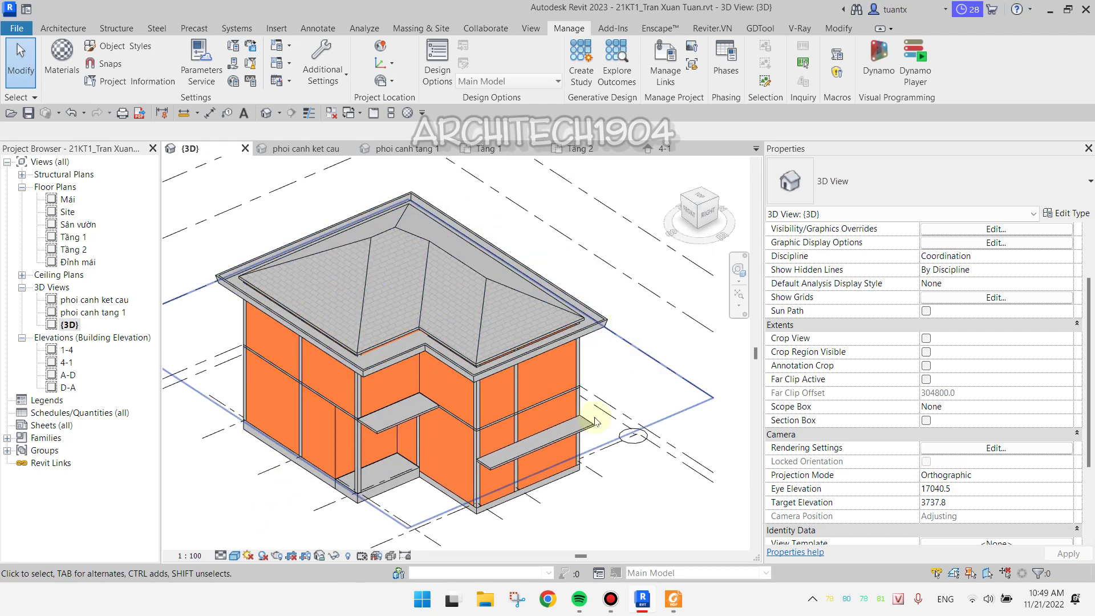
{"action": "scroll", "coordinate": [269, 330], "scroll_direction": "up", "scroll_amount": 2}
{"action": "scroll", "coordinate": [269, 330], "scroll_direction": "up", "scroll_amount": 1}
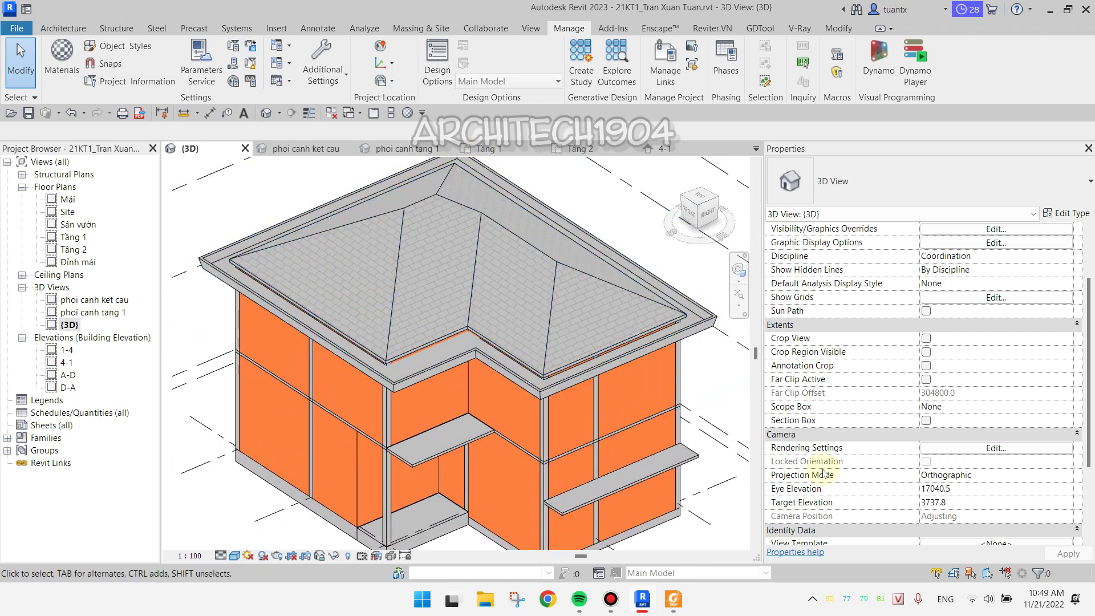
{"action": "middle_click_drag", "start_coordinate": [539, 399], "coordinate": [529, 307]}
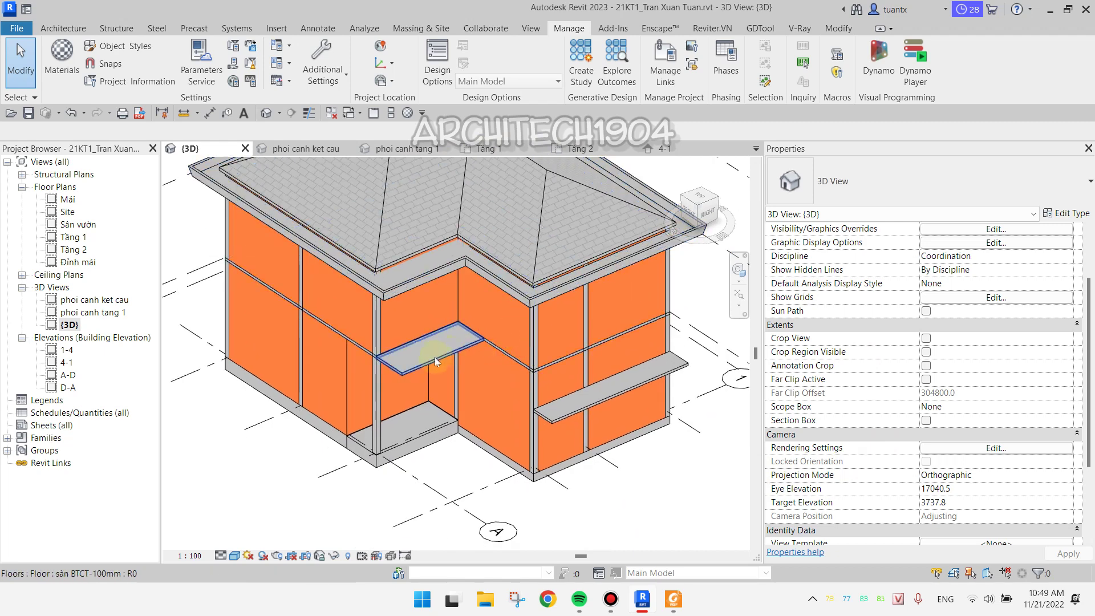
{"action": "scroll", "coordinate": [434, 357], "scroll_direction": "down", "scroll_amount": 1}
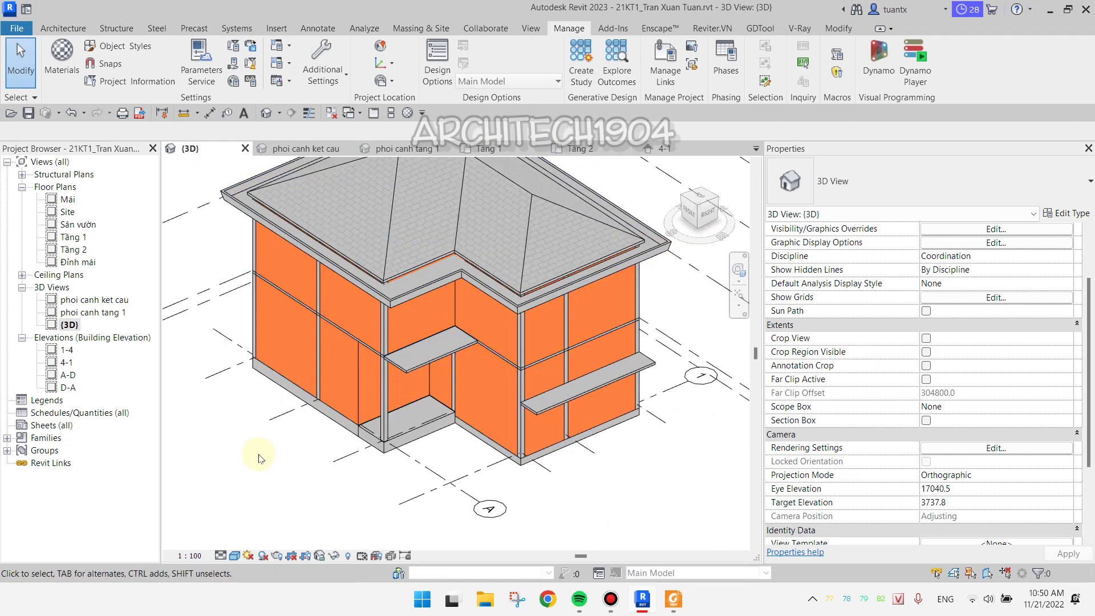
{"action": "left_click", "coordinate": [236, 557]}
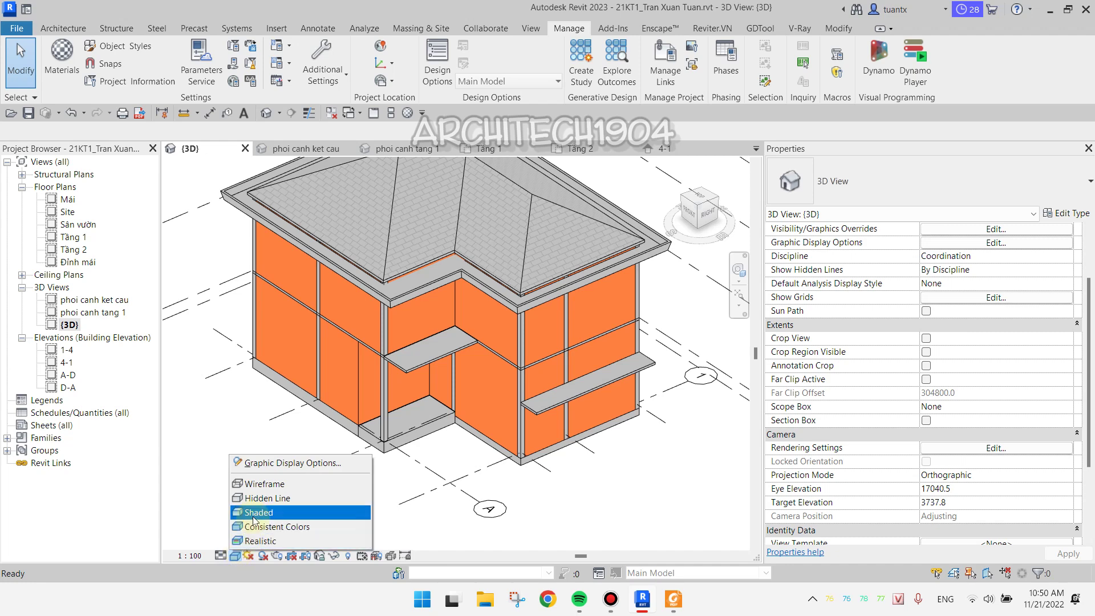
{"action": "left_click", "coordinate": [253, 516]}
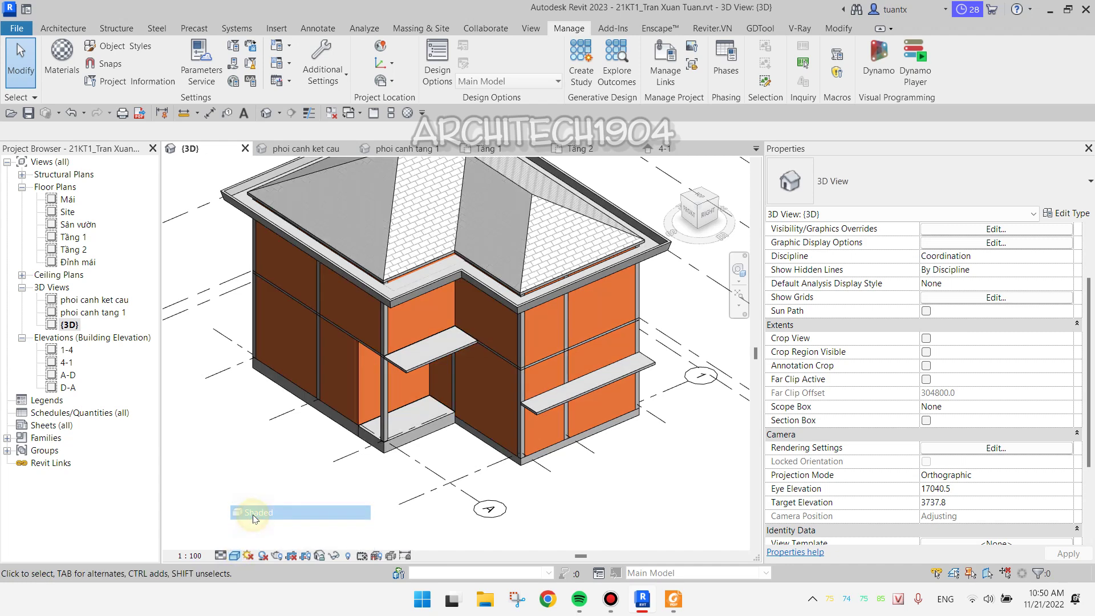
{"action": "scroll", "coordinate": [281, 481], "scroll_direction": "down", "scroll_amount": 1}
{"action": "scroll", "coordinate": [281, 482], "scroll_direction": "down", "scroll_amount": 1}
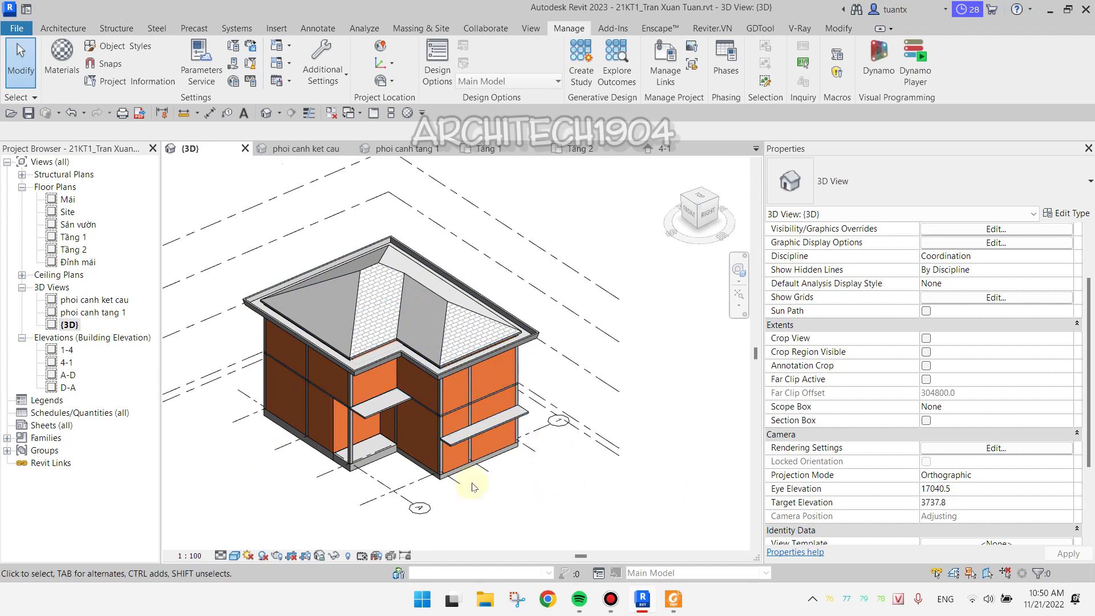
{"action": "double_click", "coordinate": [86, 312]}
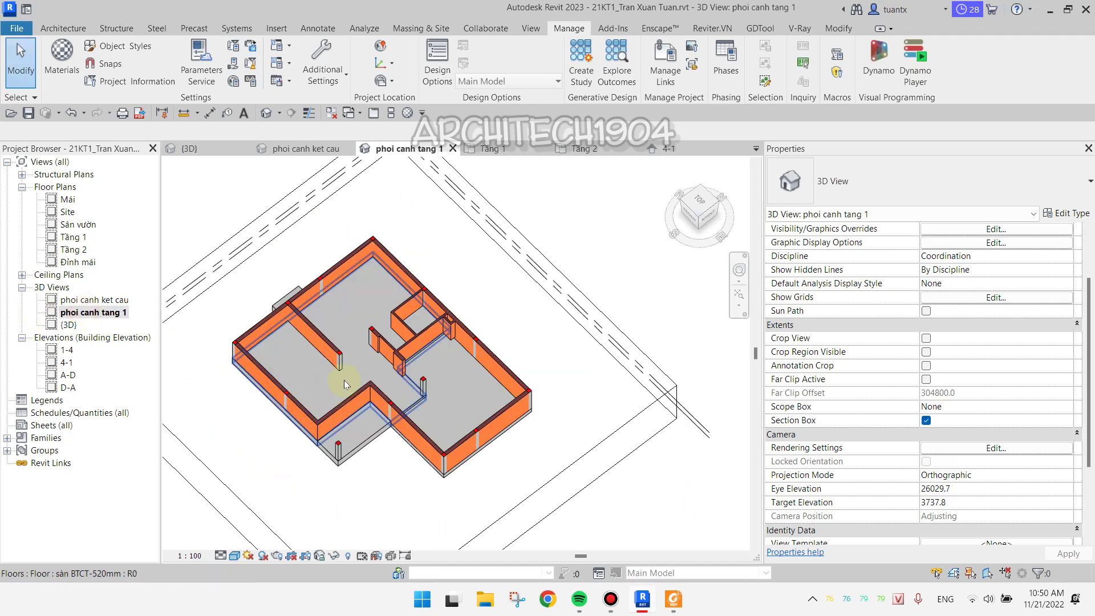
{"action": "scroll", "coordinate": [433, 342], "scroll_direction": "up", "scroll_amount": 2}
{"action": "scroll", "coordinate": [325, 287], "scroll_direction": "up", "scroll_amount": 2}
{"action": "scroll", "coordinate": [325, 286], "scroll_direction": "down", "scroll_amount": 1}
{"action": "scroll", "coordinate": [445, 343], "scroll_direction": "down", "scroll_amount": 1}
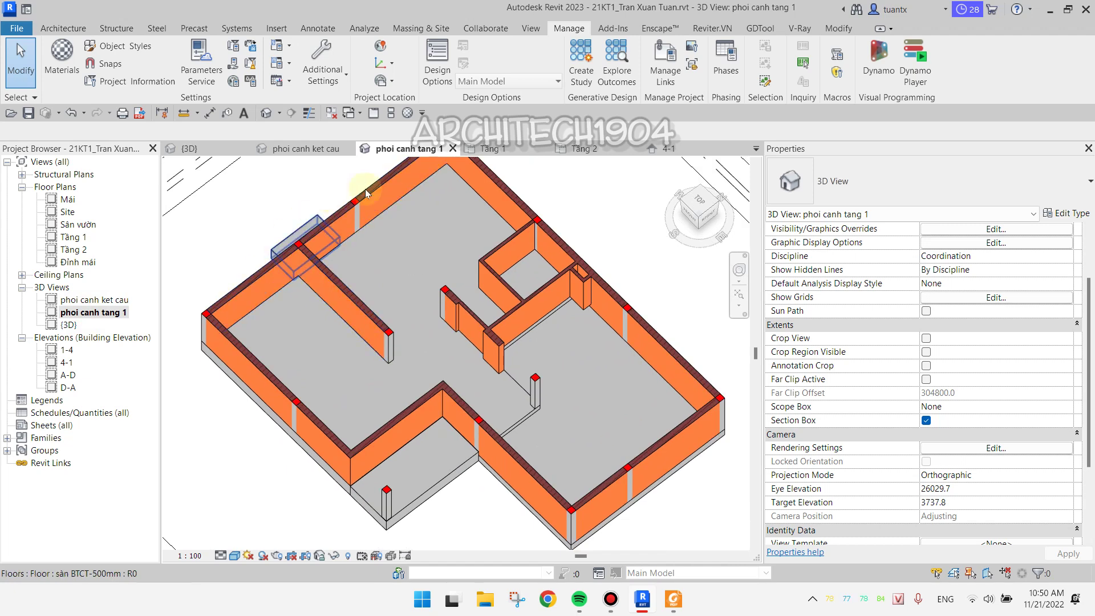
{"action": "scroll", "coordinate": [575, 406], "scroll_direction": "down", "scroll_amount": 1}
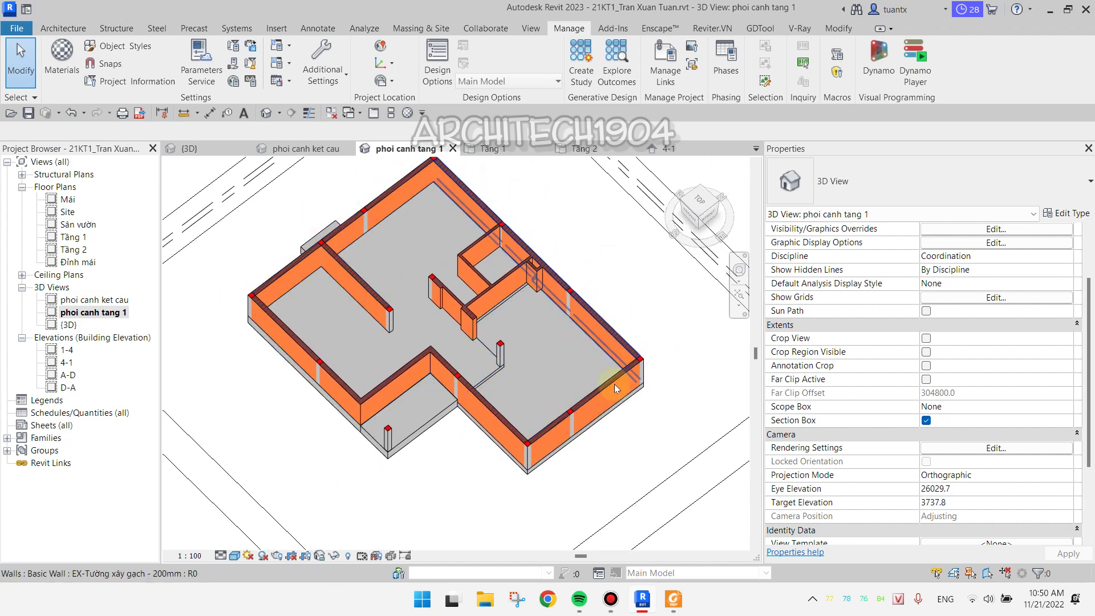
{"action": "left_click", "coordinate": [234, 555]}
{"action": "left_click", "coordinate": [254, 527]}
{"action": "scroll", "coordinate": [326, 334], "scroll_direction": "up", "scroll_amount": 1}
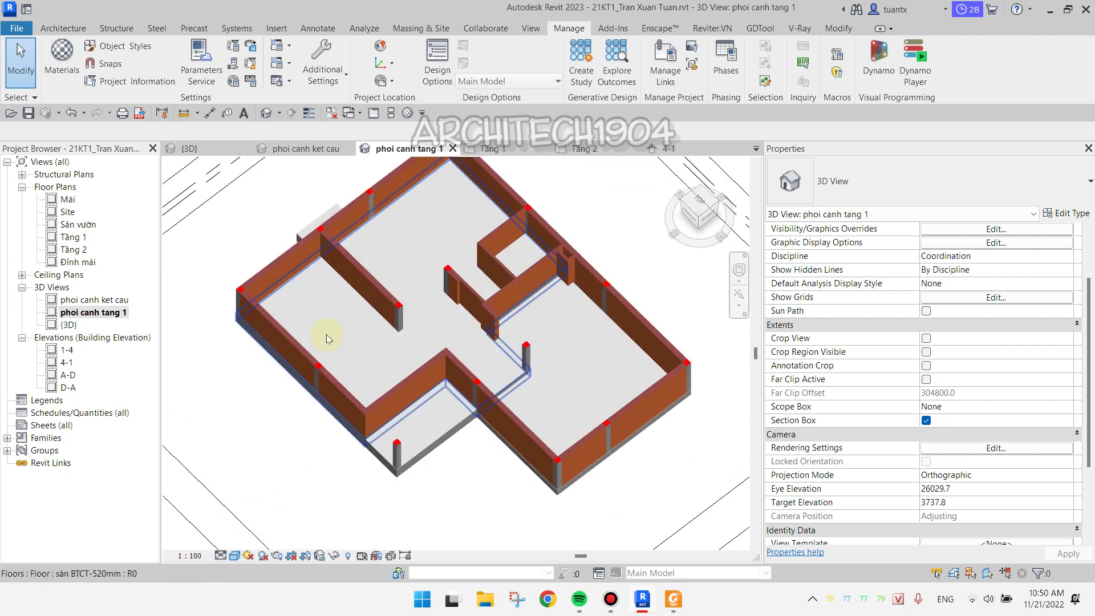
{"action": "scroll", "coordinate": [334, 261], "scroll_direction": "up", "scroll_amount": 1}
{"action": "scroll", "coordinate": [312, 248], "scroll_direction": "up", "scroll_amount": 2}
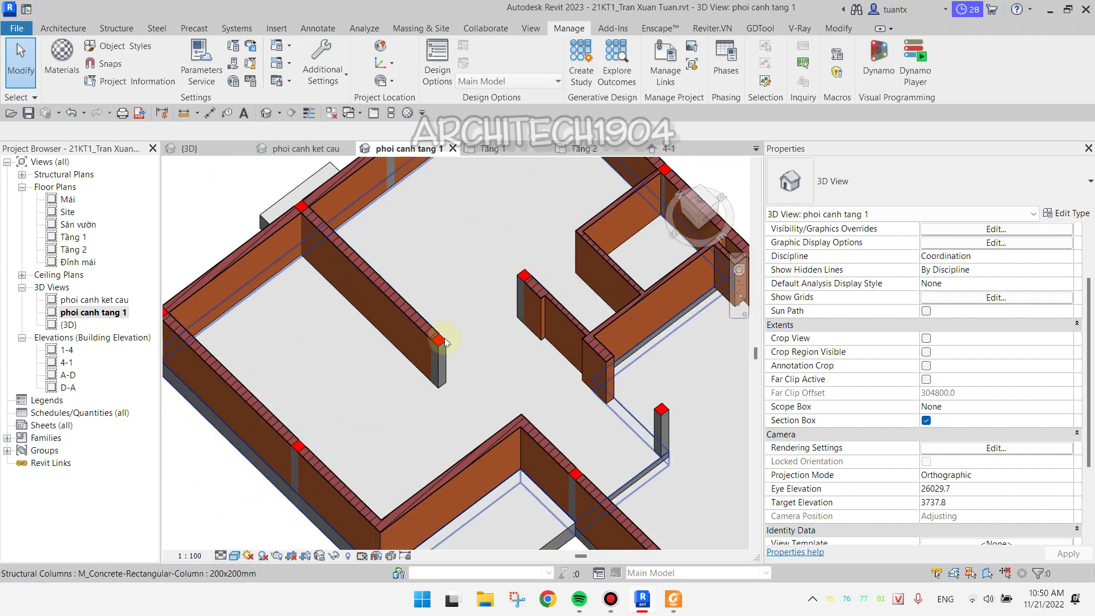
{"action": "left_click", "coordinate": [234, 556]}
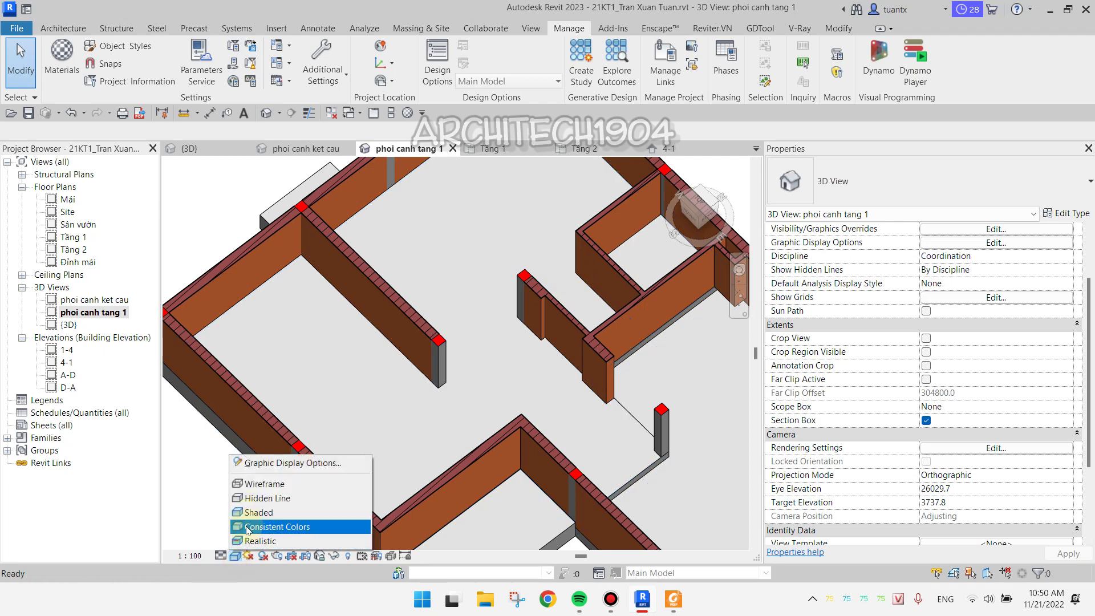
{"action": "left_click", "coordinate": [248, 526]}
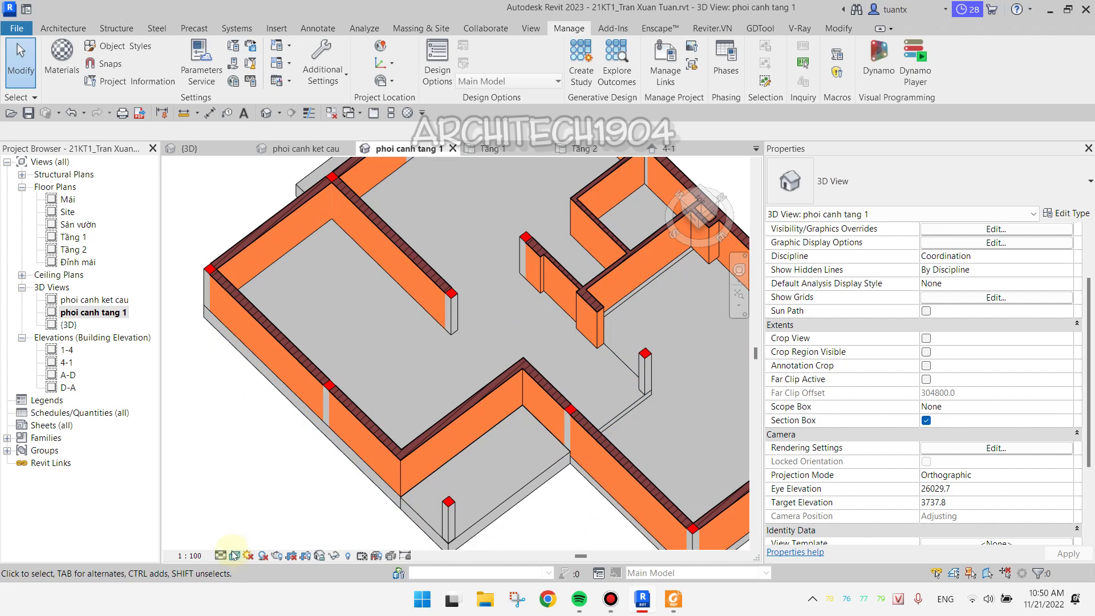
{"action": "left_click", "coordinate": [234, 554]}
{"action": "left_click", "coordinate": [220, 406]}
{"action": "scroll", "coordinate": [238, 392], "scroll_direction": "down", "scroll_amount": 2}
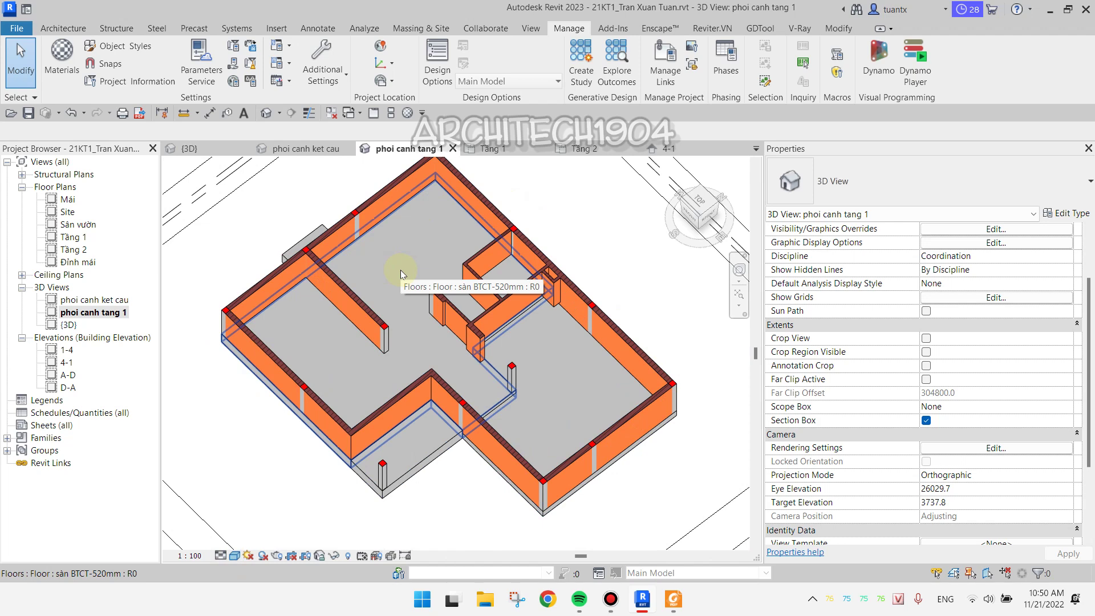
{"action": "left_click", "coordinate": [234, 556]}
{"action": "left_click", "coordinate": [264, 504]}
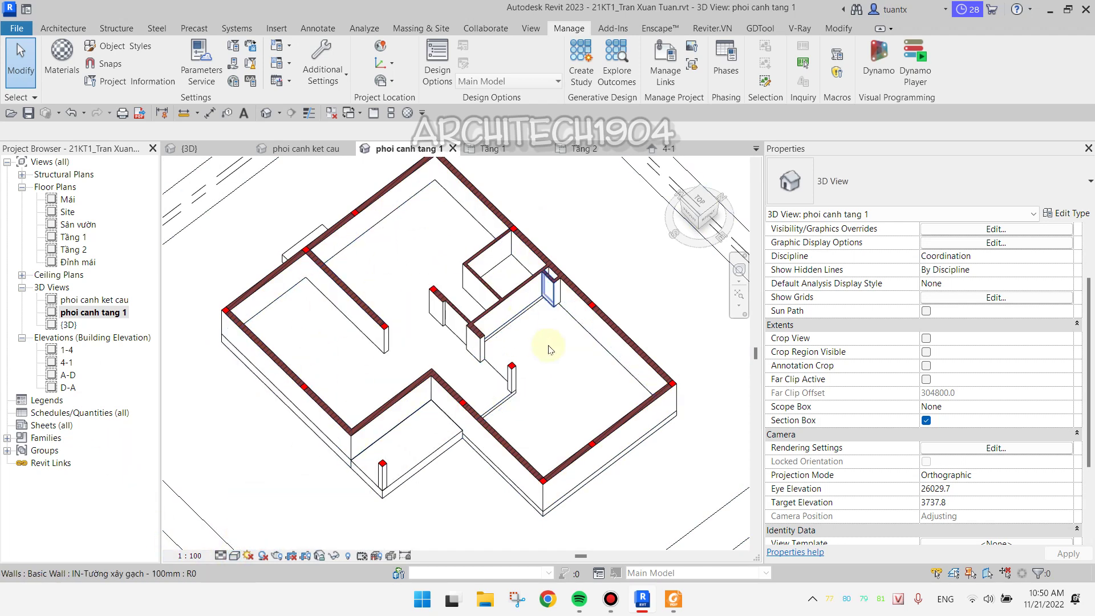
{"action": "left_click", "coordinate": [234, 558]}
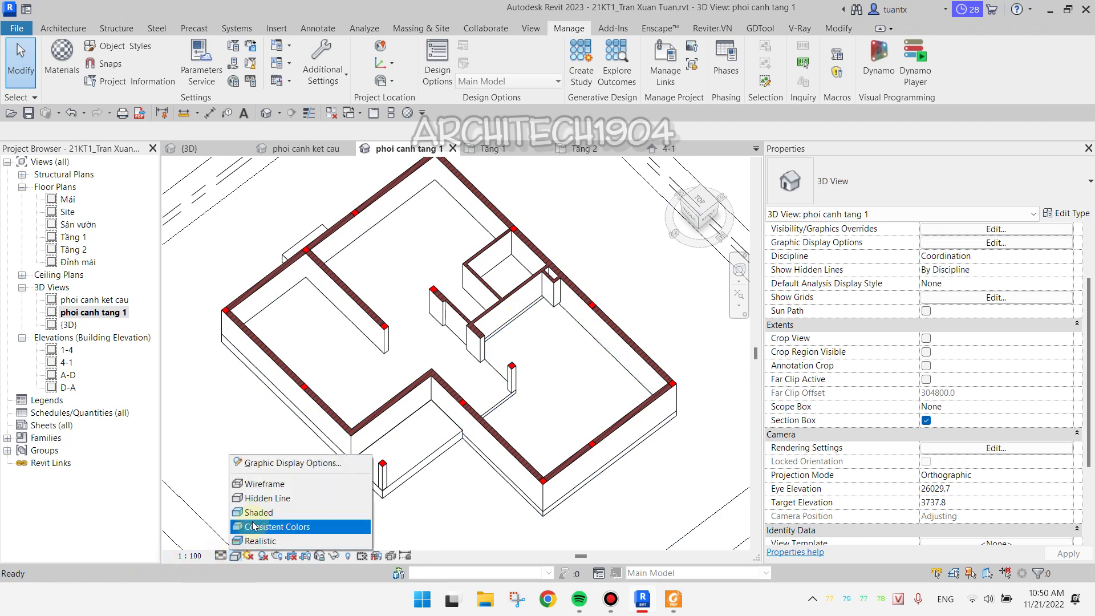
{"action": "left_click", "coordinate": [254, 526]}
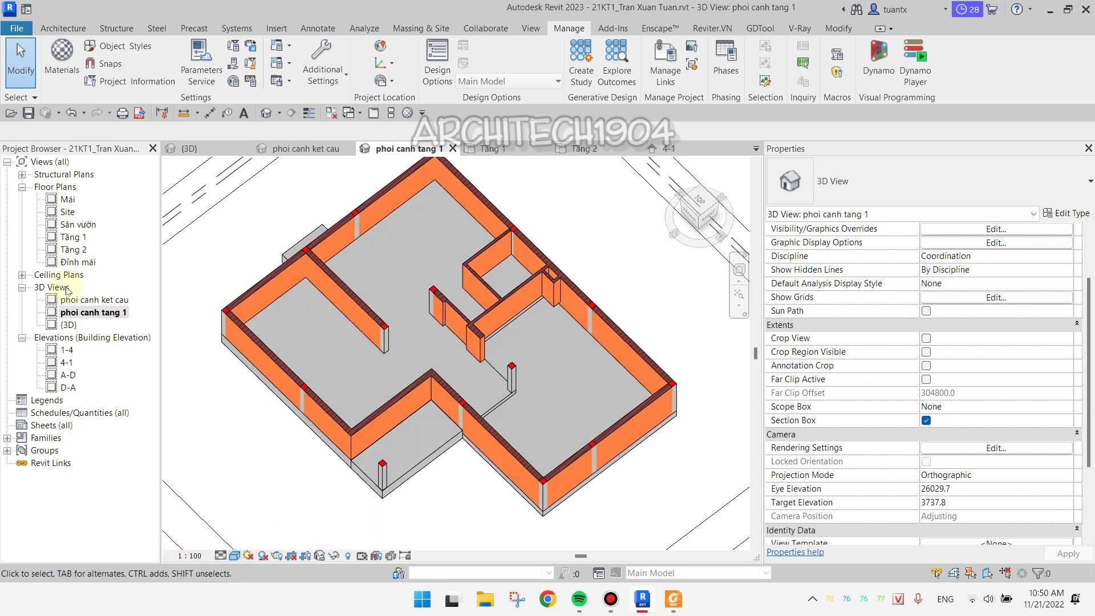
{"action": "double_click", "coordinate": [68, 324]}
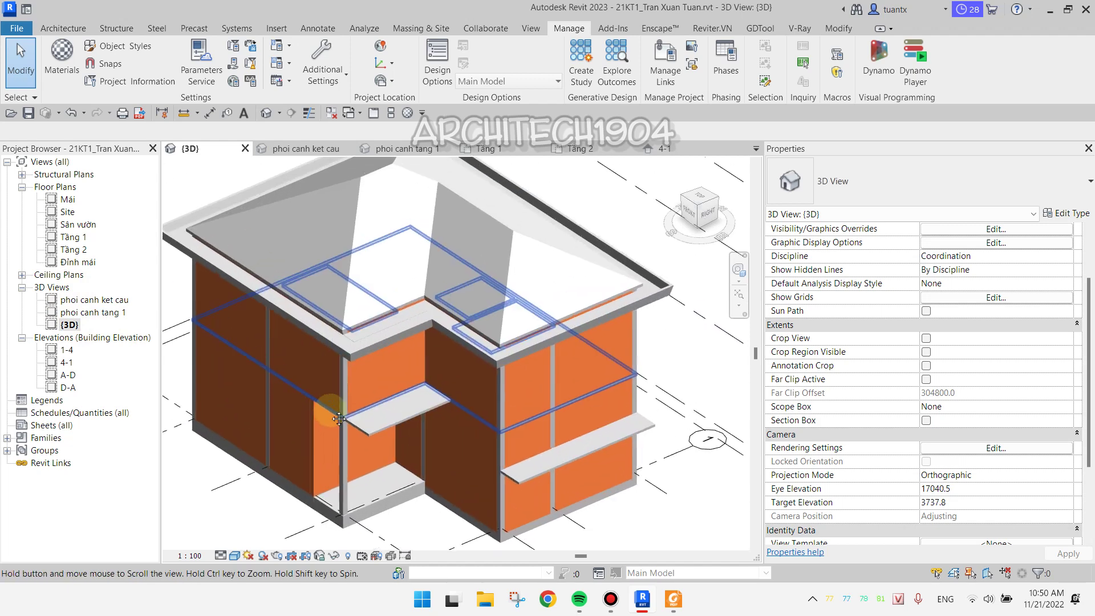
Frame the whole house and its recessed wall corner in the 3D view
{"action": "left_click", "coordinate": [233, 556]}
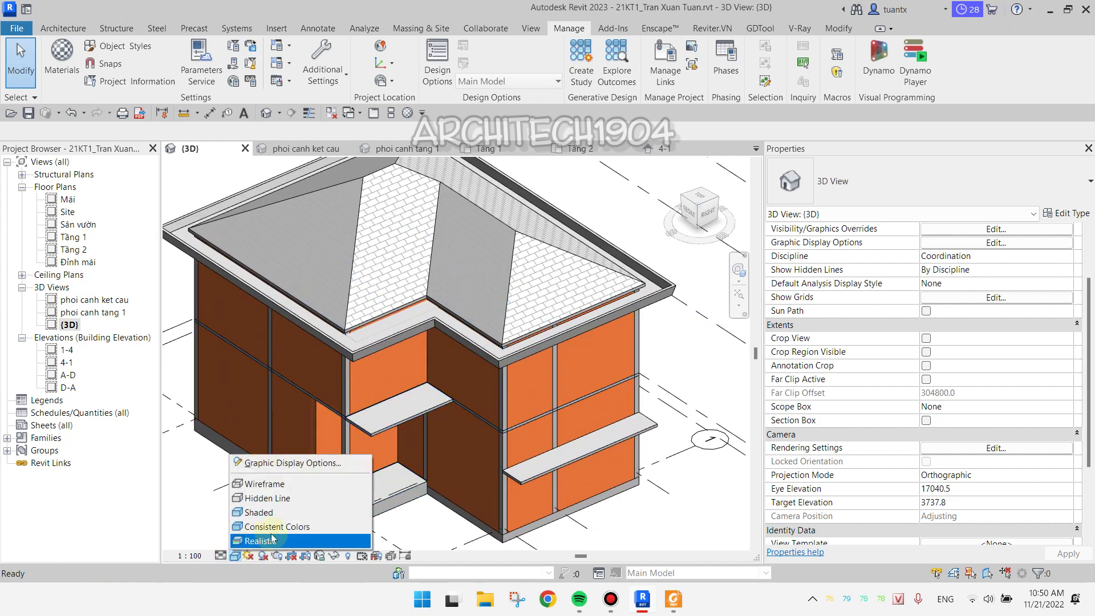
{"action": "left_click", "coordinate": [197, 489]}
{"action": "scroll", "coordinate": [351, 416], "scroll_direction": "down", "scroll_amount": 3}
{"action": "middle_click_drag", "start_coordinate": [352, 422], "coordinate": [357, 416]}
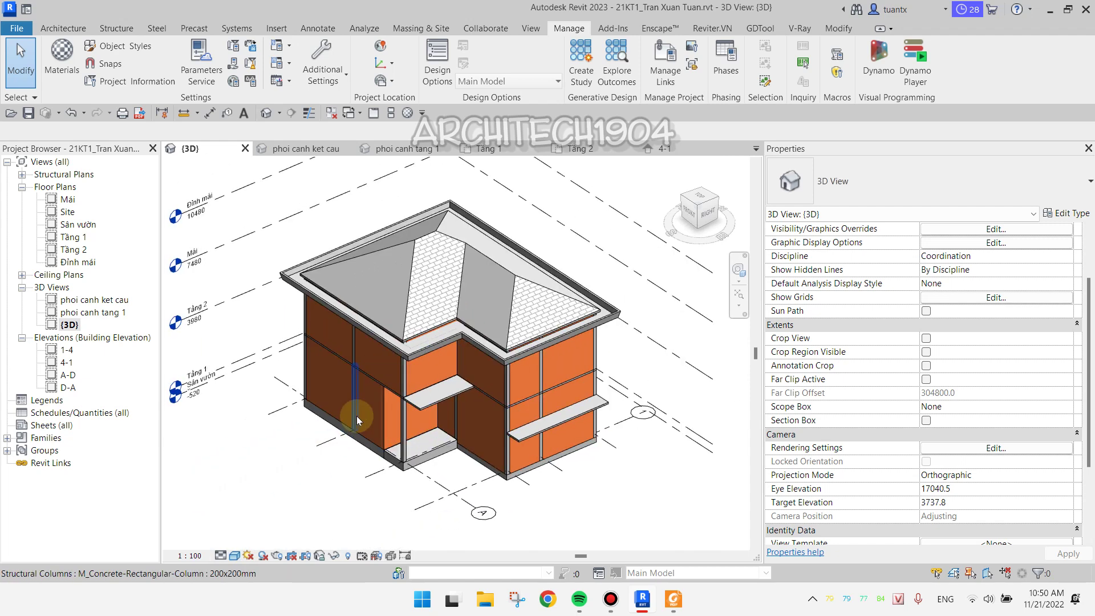
{"action": "left_click", "coordinate": [242, 555]}
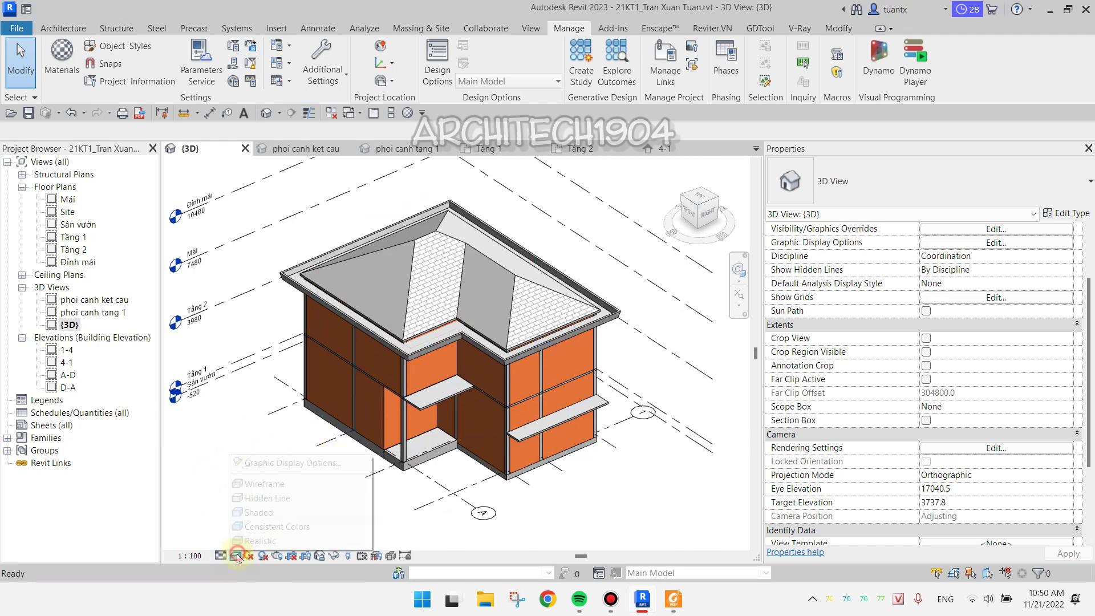
{"action": "left_click", "coordinate": [194, 442]}
{"action": "scroll", "coordinate": [399, 353], "scroll_direction": "up", "scroll_amount": 3}
{"action": "scroll", "coordinate": [319, 348], "scroll_direction": "up", "scroll_amount": 3}
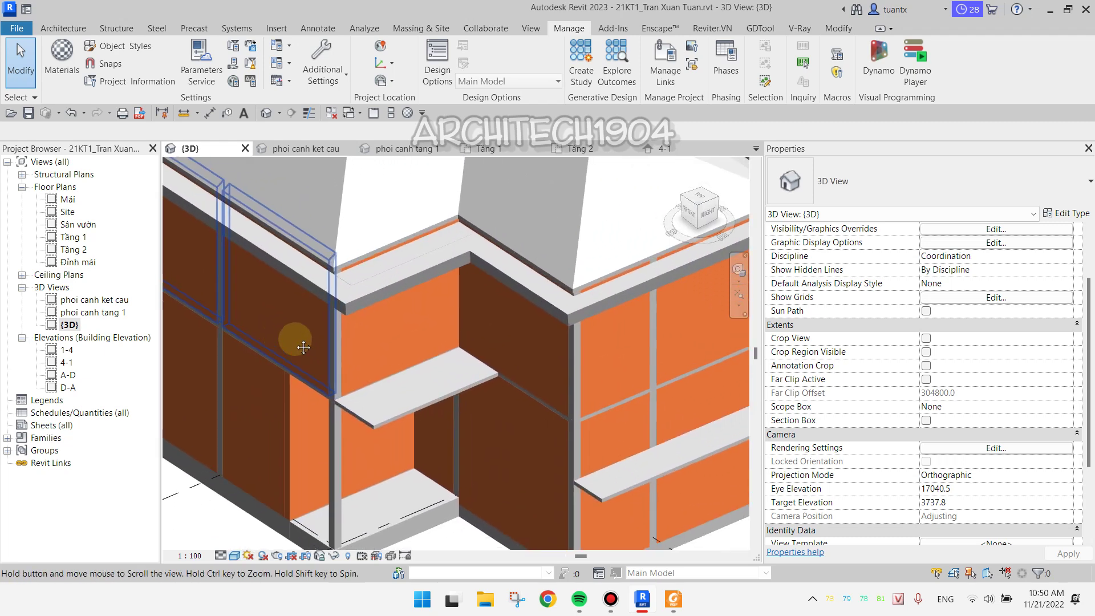
{"action": "scroll", "coordinate": [304, 348], "scroll_direction": "down", "scroll_amount": 4}
{"action": "scroll", "coordinate": [411, 348], "scroll_direction": "up", "scroll_amount": 2}
{"action": "scroll", "coordinate": [422, 343], "scroll_direction": "up", "scroll_amount": 2}
{"action": "scroll", "coordinate": [422, 344], "scroll_direction": "up", "scroll_amount": 1}
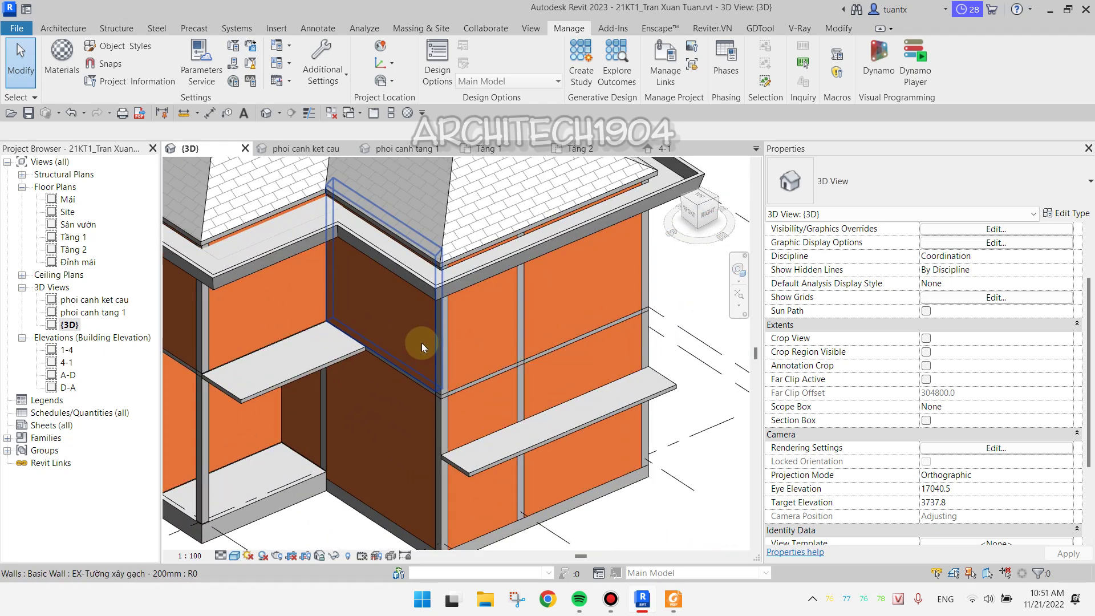
{"action": "scroll", "coordinate": [444, 362], "scroll_direction": "down", "scroll_amount": 2}
{"action": "middle_click_drag", "start_coordinate": [445, 362], "coordinate": [386, 364]}
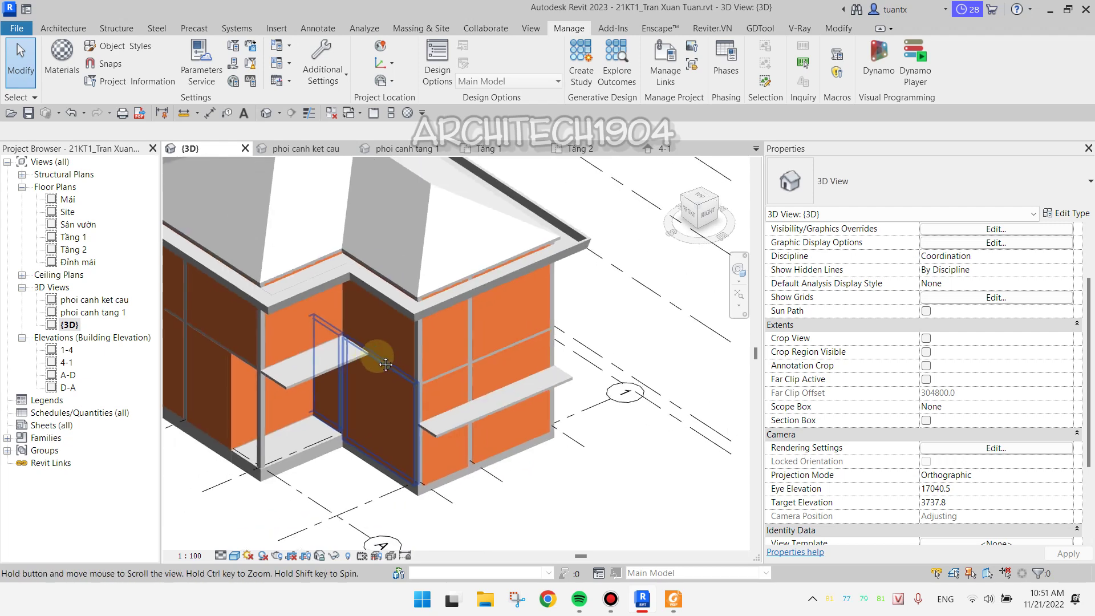
{"action": "scroll", "coordinate": [388, 364], "scroll_direction": "down", "scroll_amount": 2}
{"action": "scroll", "coordinate": [383, 370], "scroll_direction": "up", "scroll_amount": 1}
{"action": "scroll", "coordinate": [393, 368], "scroll_direction": "up", "scroll_amount": 1}
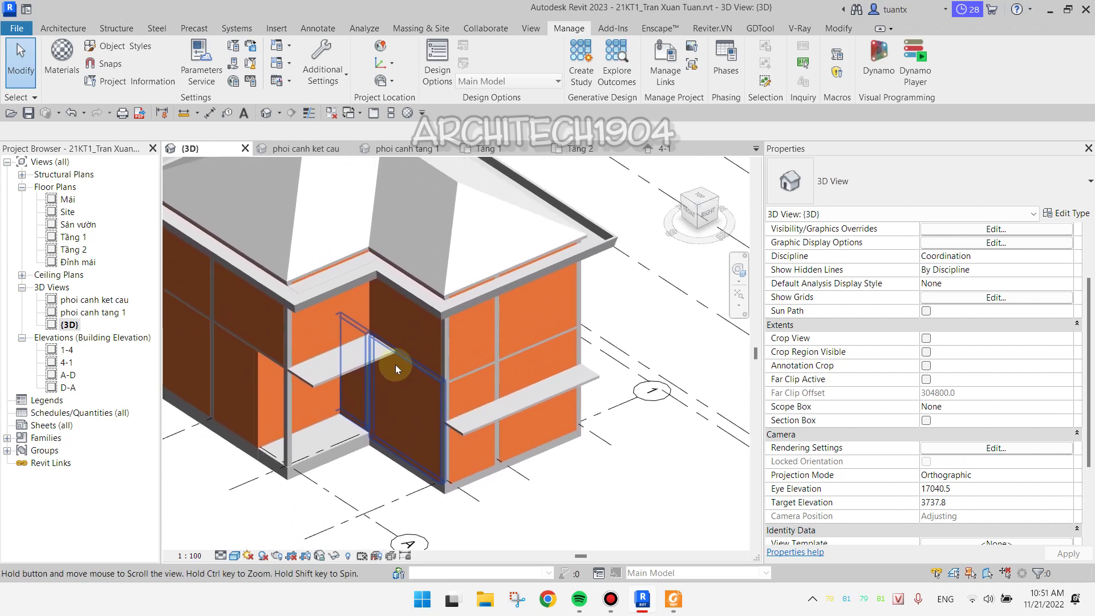
{"action": "scroll", "coordinate": [345, 438], "scroll_direction": "down", "scroll_amount": 2}
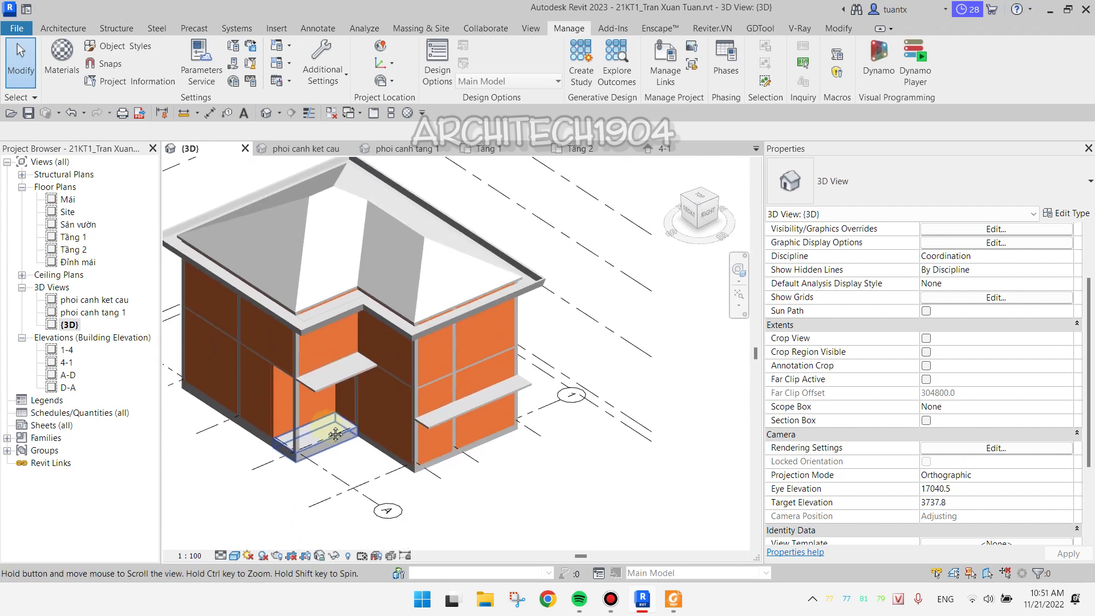
{"action": "middle_click_drag", "start_coordinate": [351, 439], "coordinate": [342, 446]}
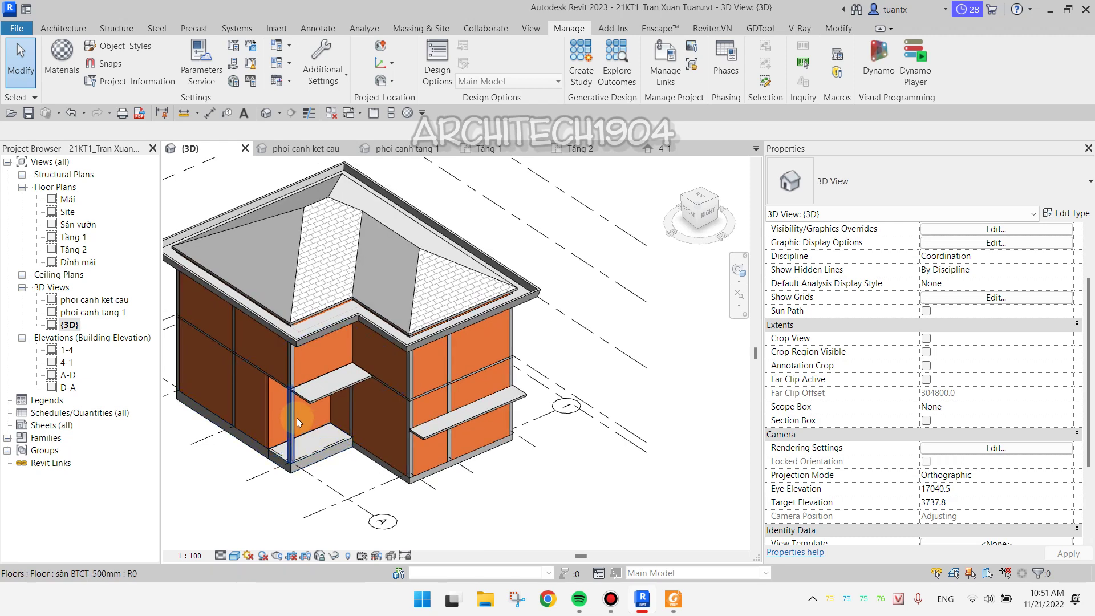
Turn on cast shadows in the 3D view, toggling them off and back on
{"action": "left_click", "coordinate": [263, 557]}
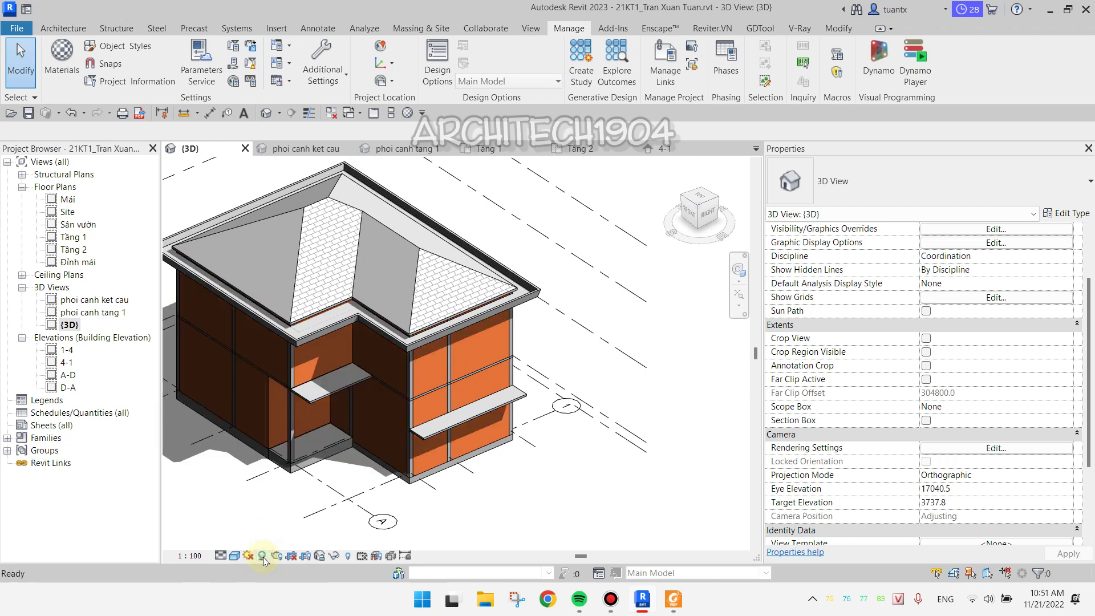
{"action": "middle_click_drag", "start_coordinate": [231, 529], "coordinate": [315, 502]}
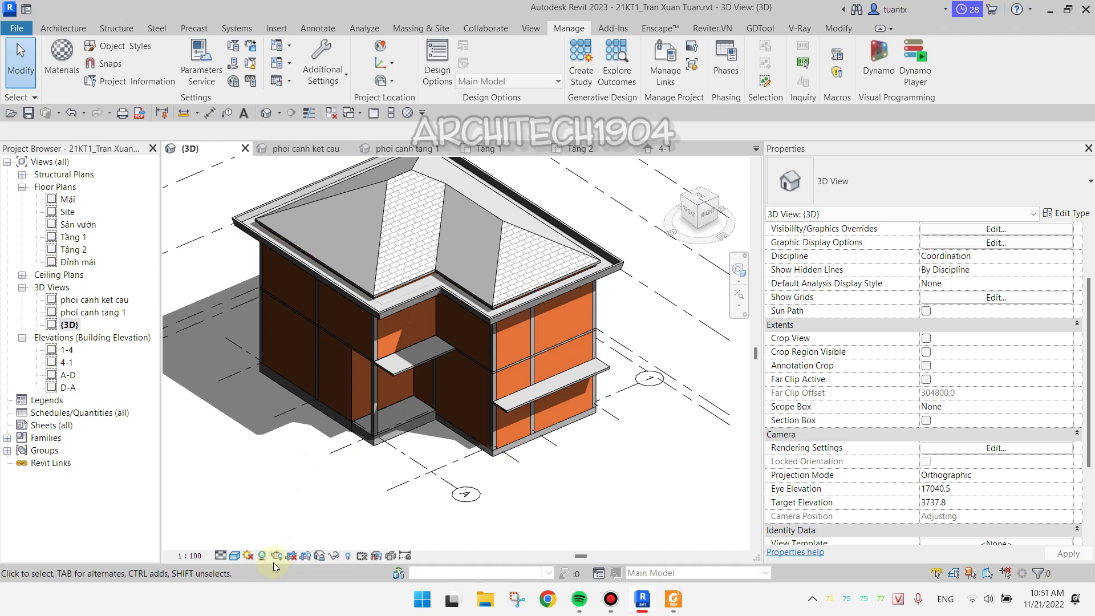
{"action": "left_click", "coordinate": [262, 556]}
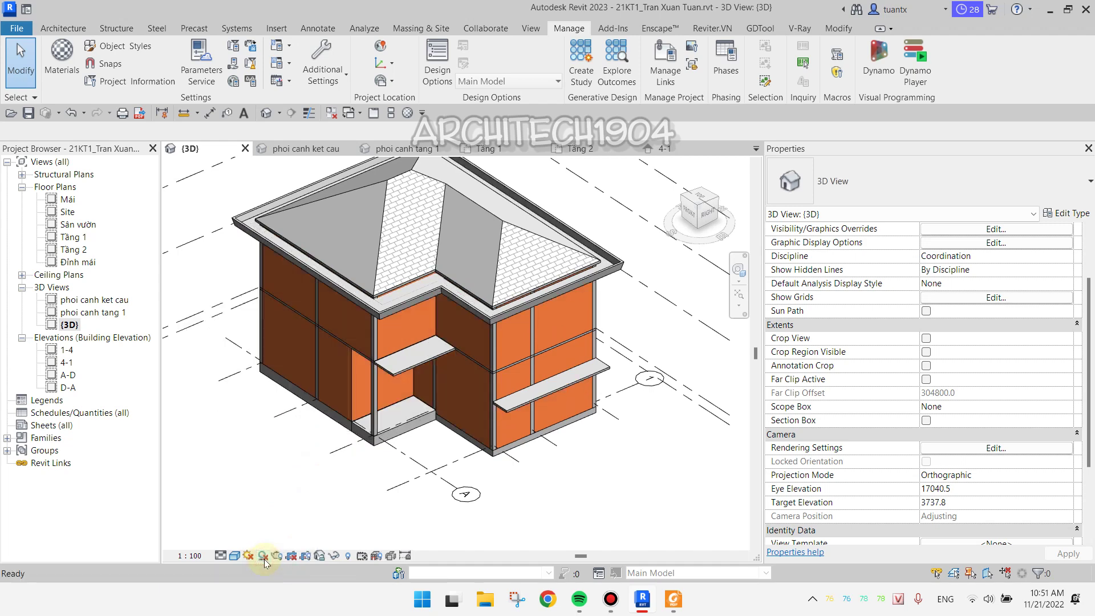
{"action": "left_click", "coordinate": [264, 558]}
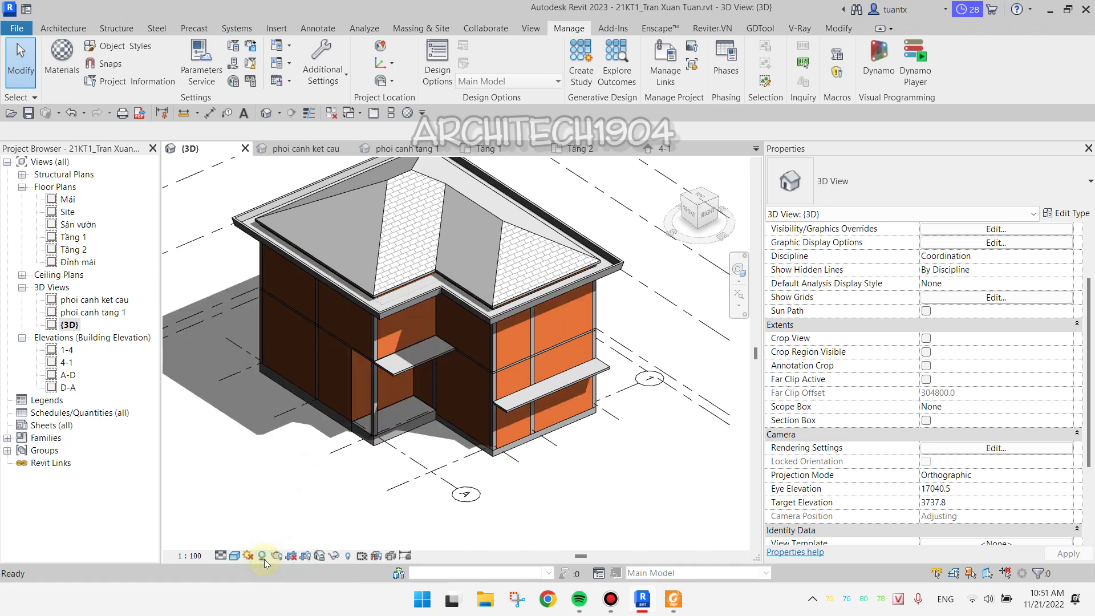
Open the Tầng 1 floor plan and turn on its cast shadows
{"action": "double_click", "coordinate": [70, 238]}
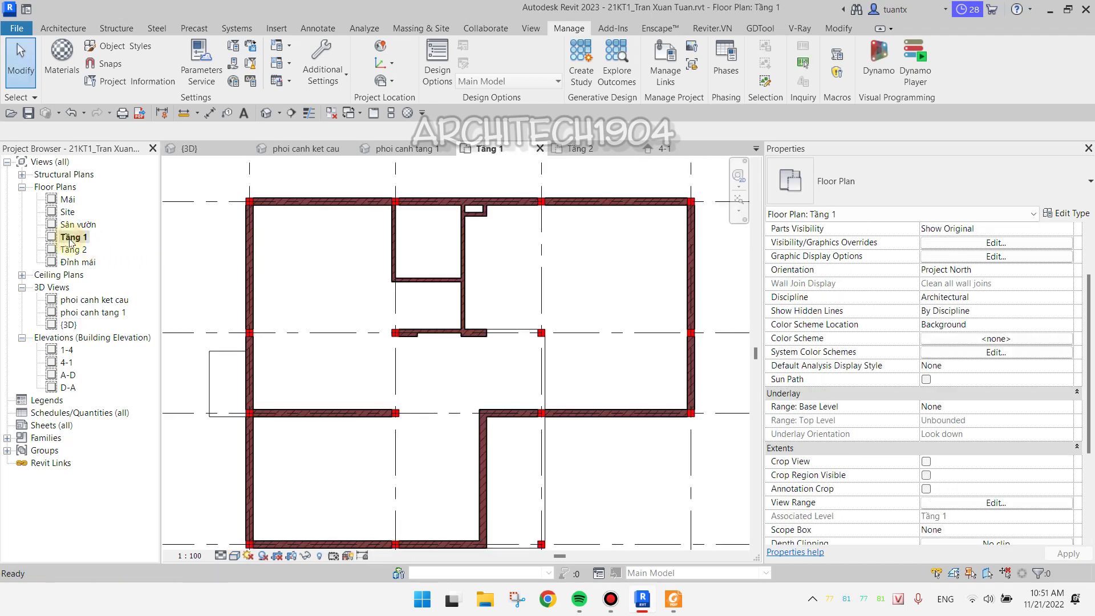
{"action": "scroll", "coordinate": [320, 342], "scroll_direction": "down", "scroll_amount": 2}
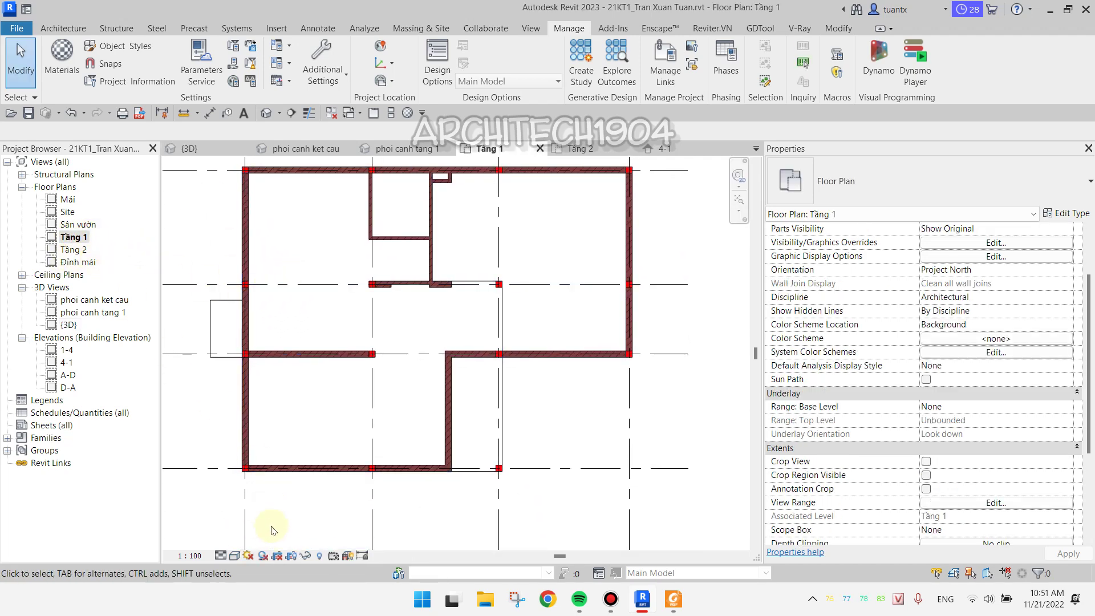
{"action": "left_click", "coordinate": [262, 556]}
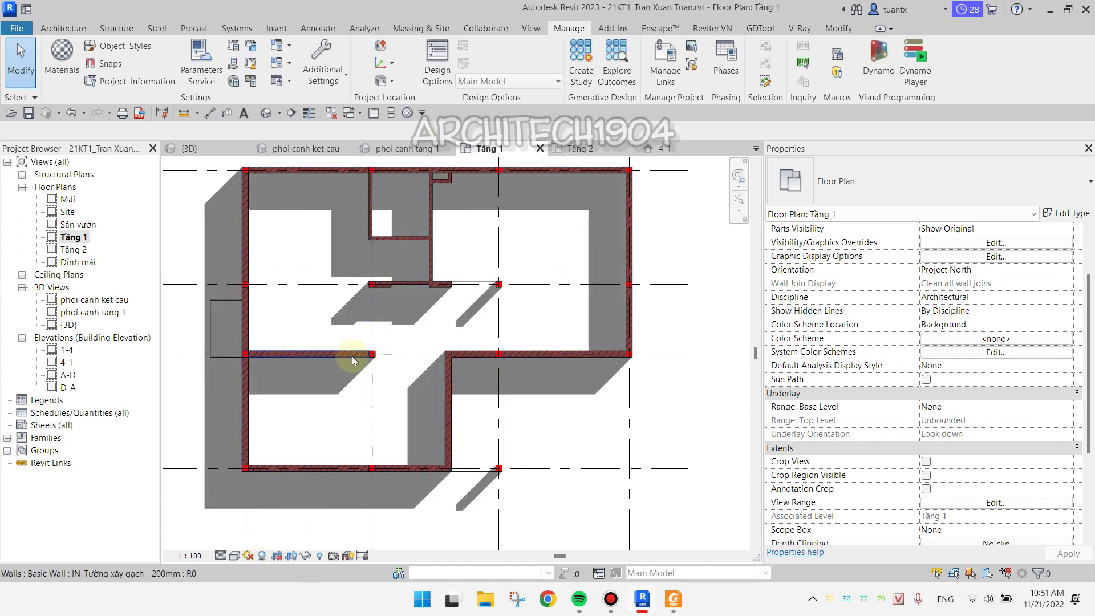
{"action": "left_click", "coordinate": [262, 556]}
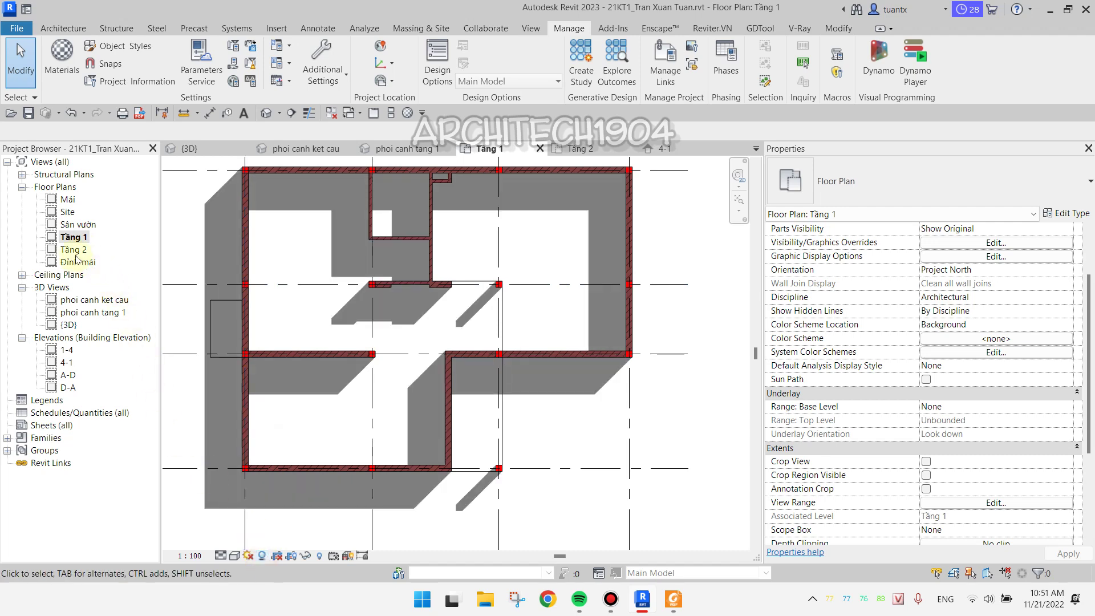
Turn on shadows in elevation 4-1 via Tầng 2, then return to {3D}
{"action": "double_click", "coordinate": [74, 251]}
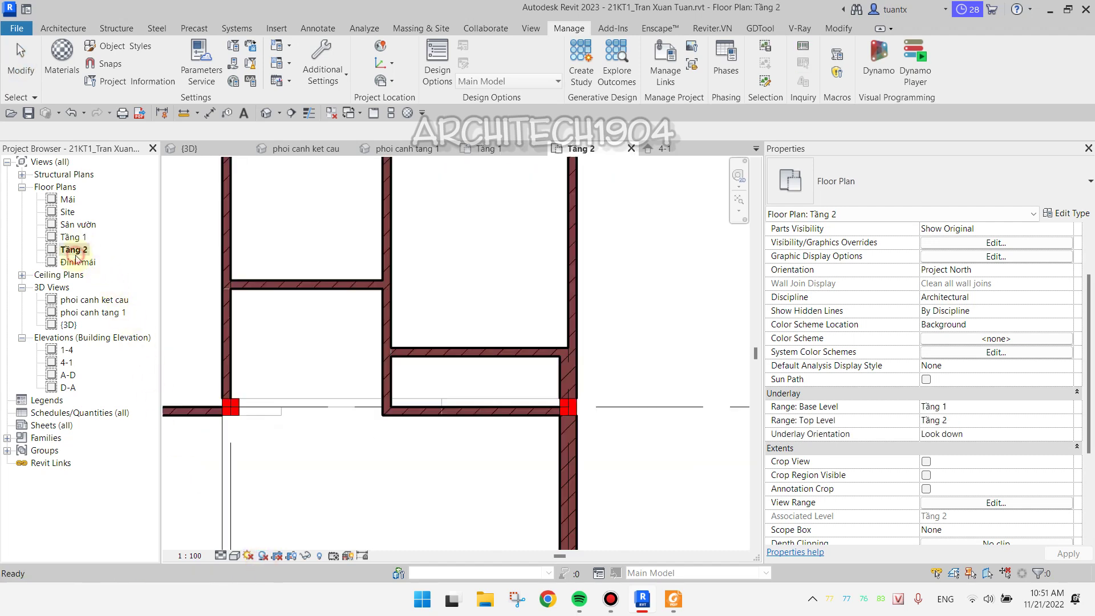
{"action": "double_click", "coordinate": [67, 362]}
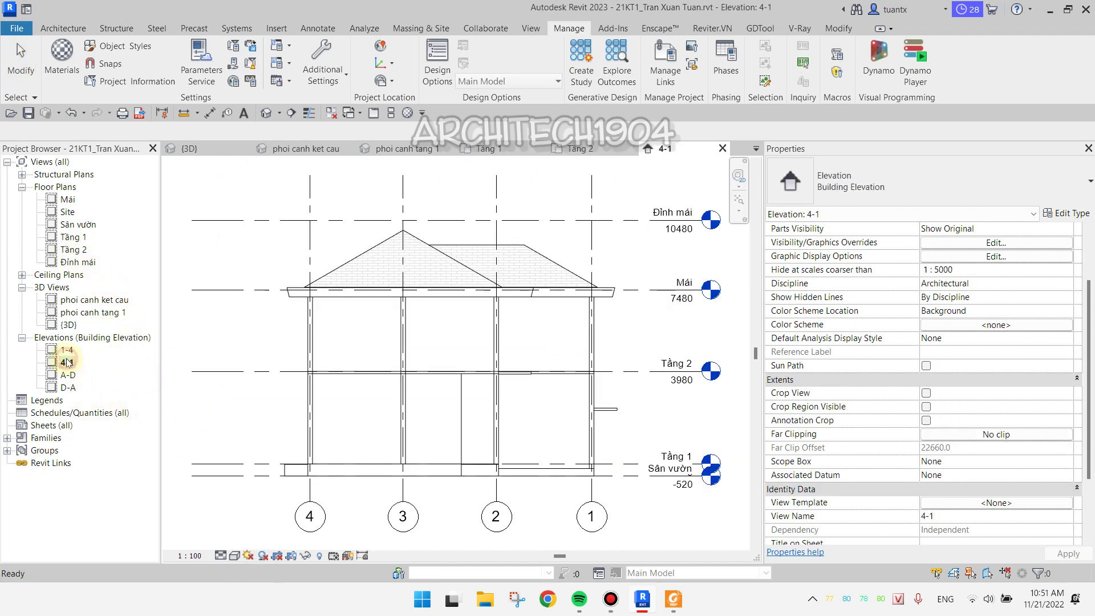
{"action": "left_click", "coordinate": [262, 556]}
{"action": "scroll", "coordinate": [496, 314], "scroll_direction": "up", "scroll_amount": 1}
{"action": "scroll", "coordinate": [479, 331], "scroll_direction": "up", "scroll_amount": 2}
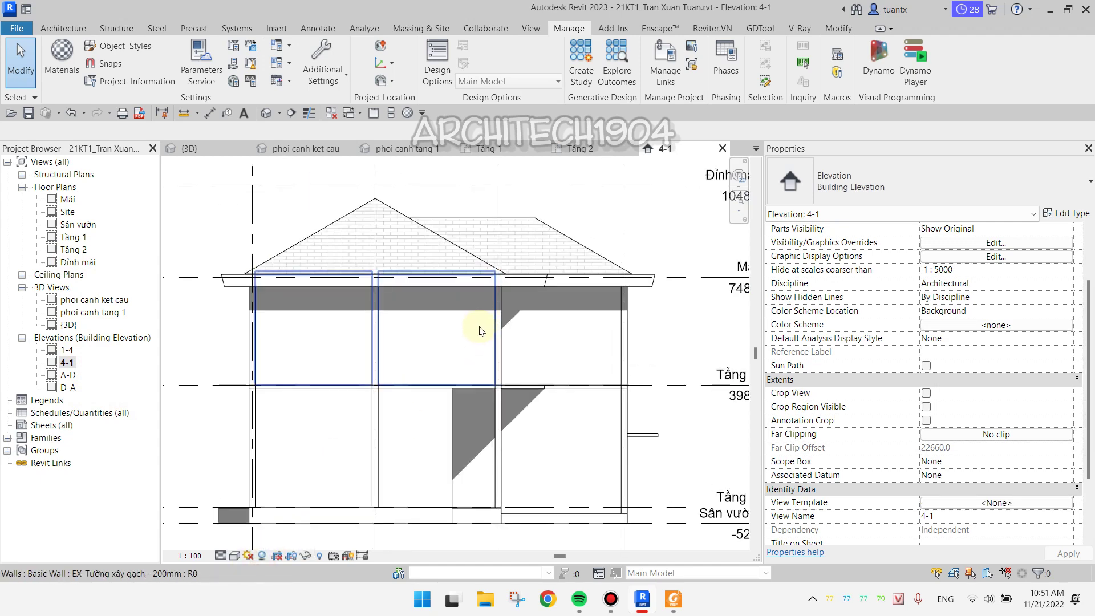
{"action": "double_click", "coordinate": [68, 325]}
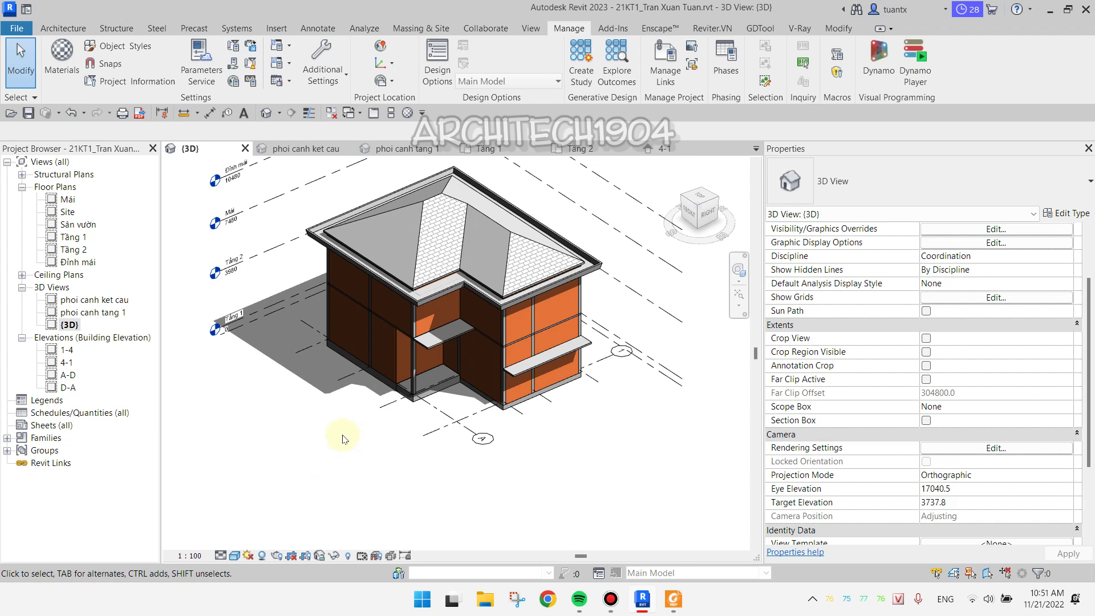
Zoom the shaded, shadowed 3D house and bring up the Visual Style list
{"action": "scroll", "coordinate": [313, 440], "scroll_direction": "up", "scroll_amount": 2}
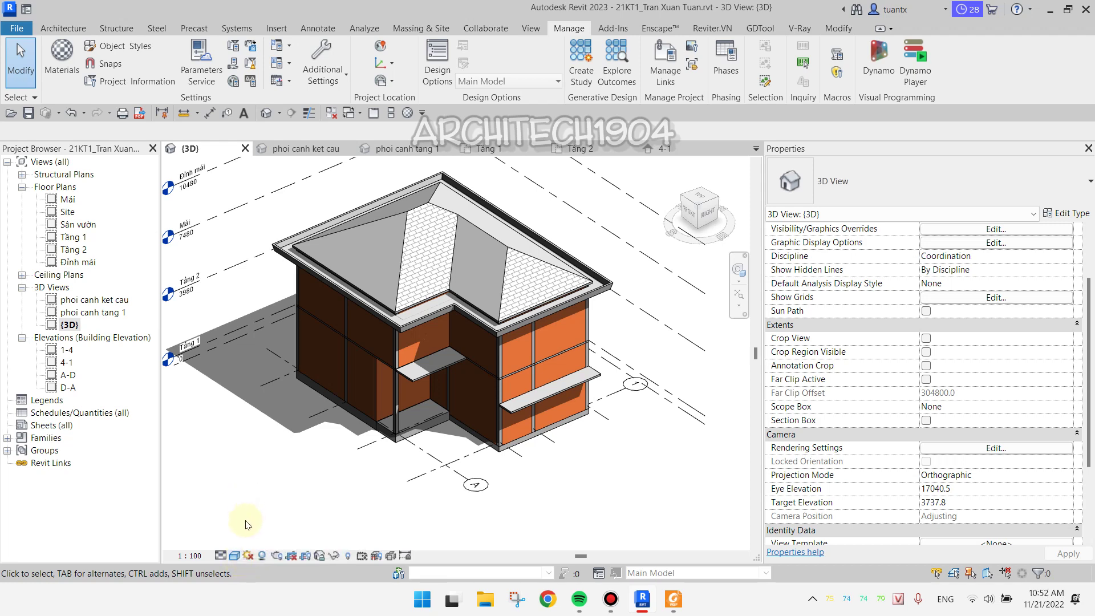
{"action": "left_click", "coordinate": [234, 556]}
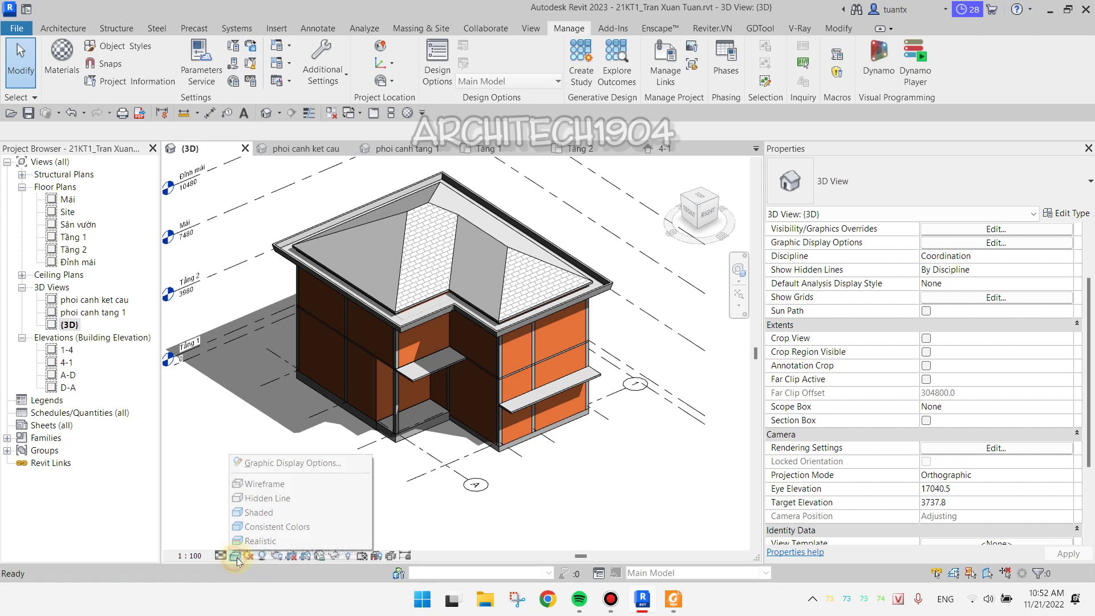
Open Graphic Display Options, move it aside, and expand the Shadows section
{"action": "left_click", "coordinate": [287, 464]}
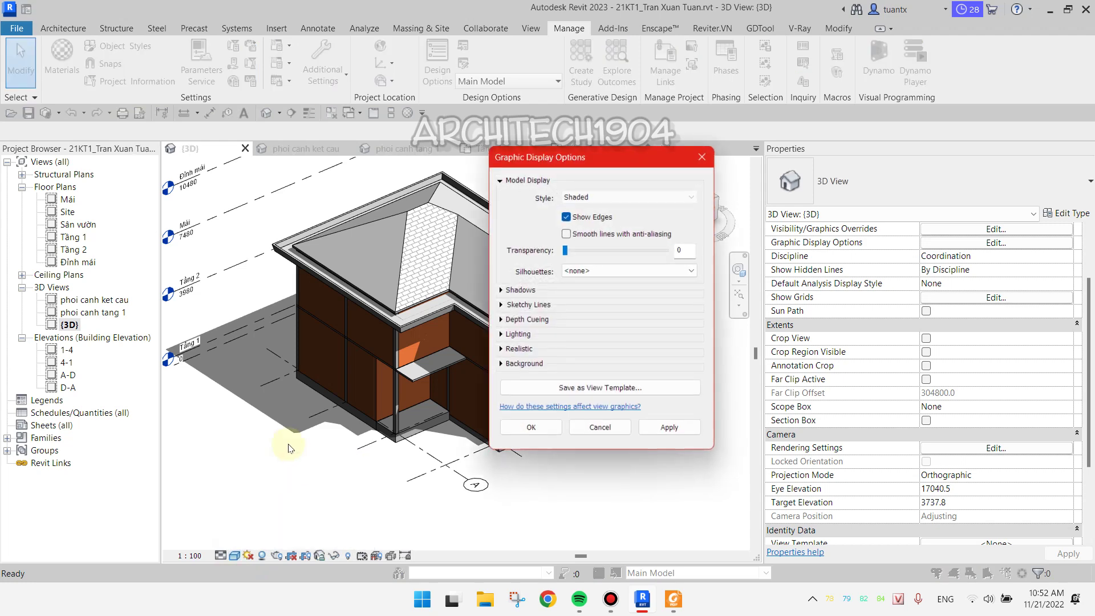
{"action": "left_click_drag", "start_coordinate": [606, 161], "coordinate": [885, 25]}
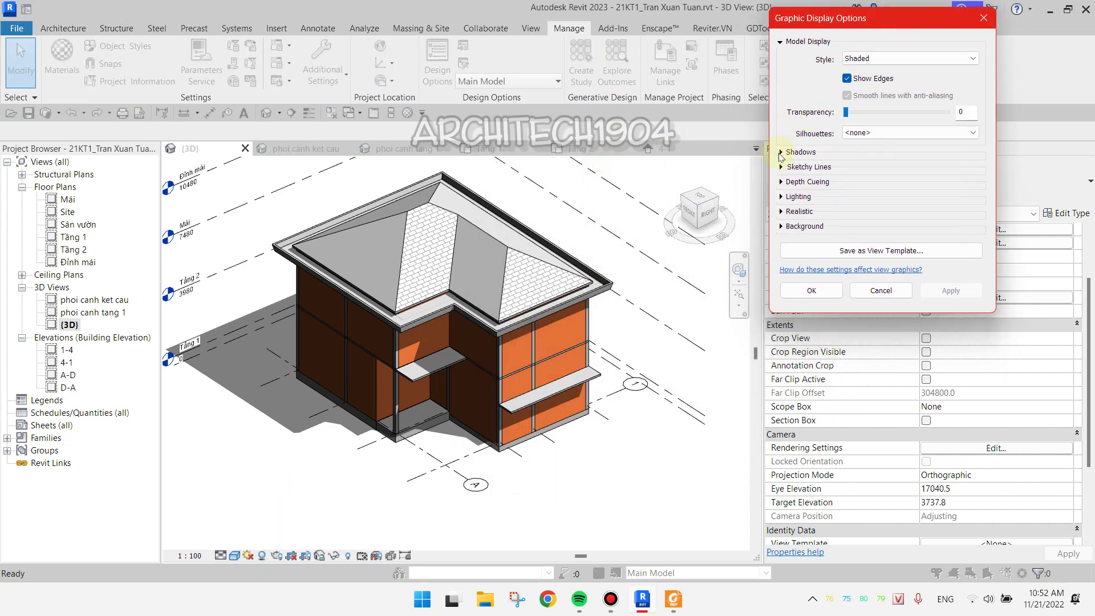
{"action": "left_click", "coordinate": [781, 152]}
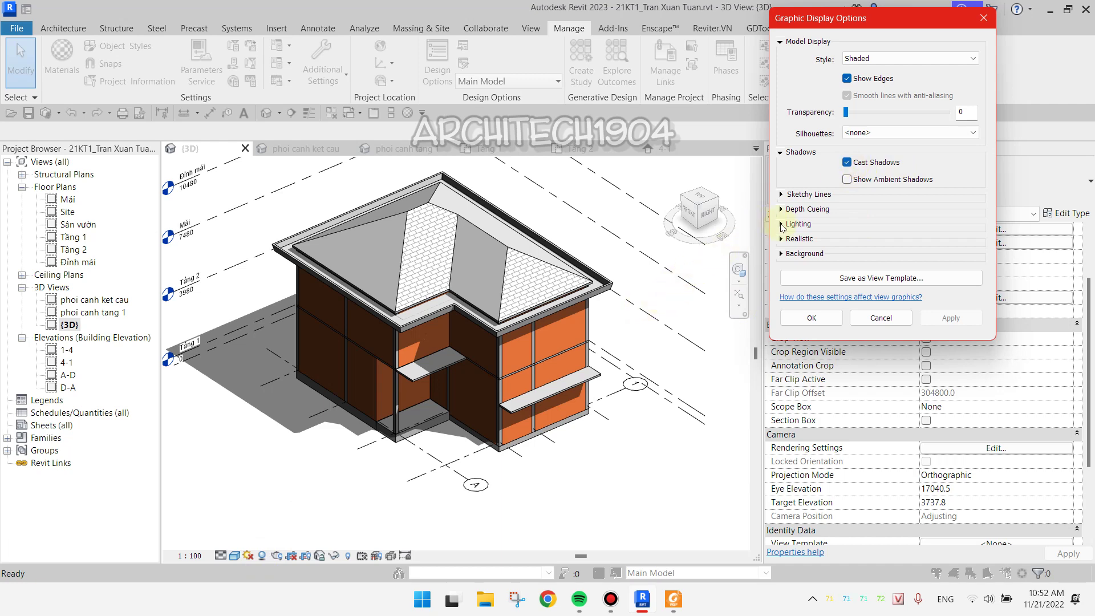
In the Lighting settings, try shadow intensities of 80, 100 and 20, applying each
{"action": "left_click", "coordinate": [781, 224]}
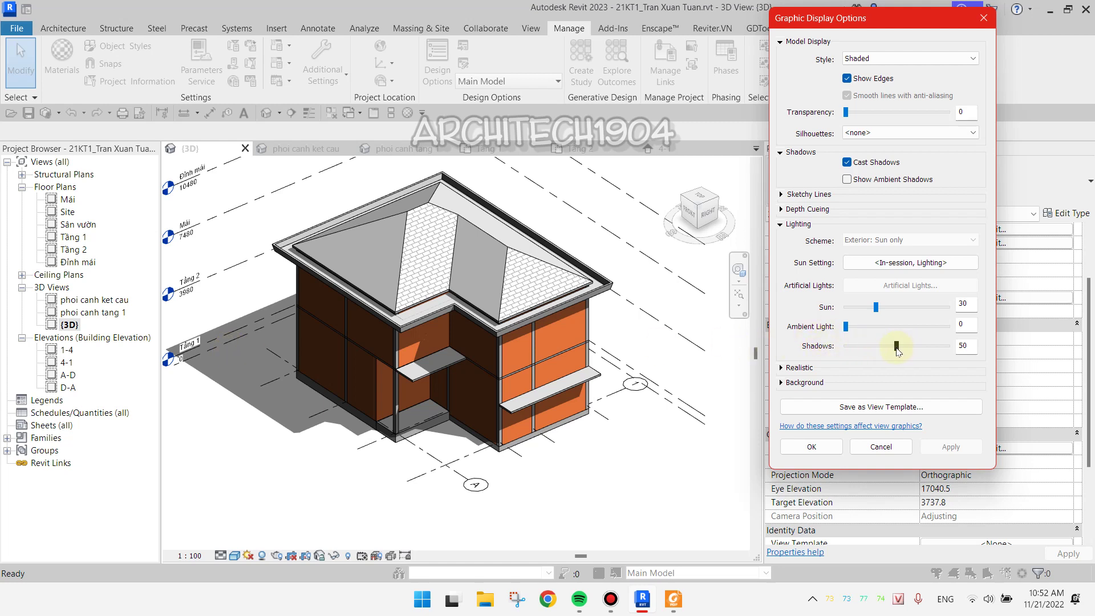
{"action": "left_click_drag", "start_coordinate": [897, 346], "coordinate": [926, 346]}
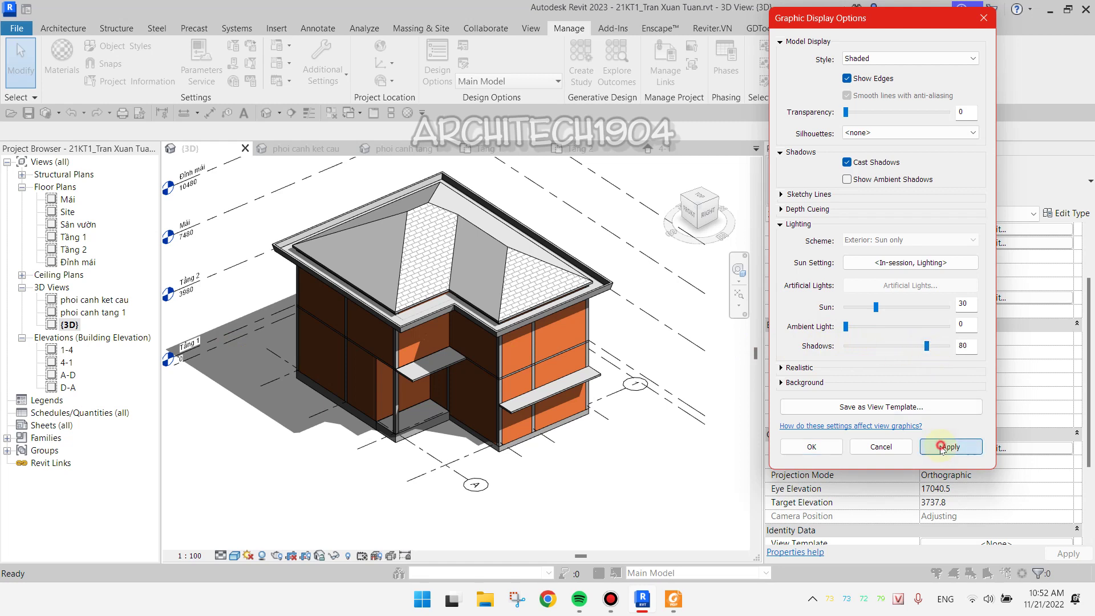
{"action": "left_click", "coordinate": [949, 447]}
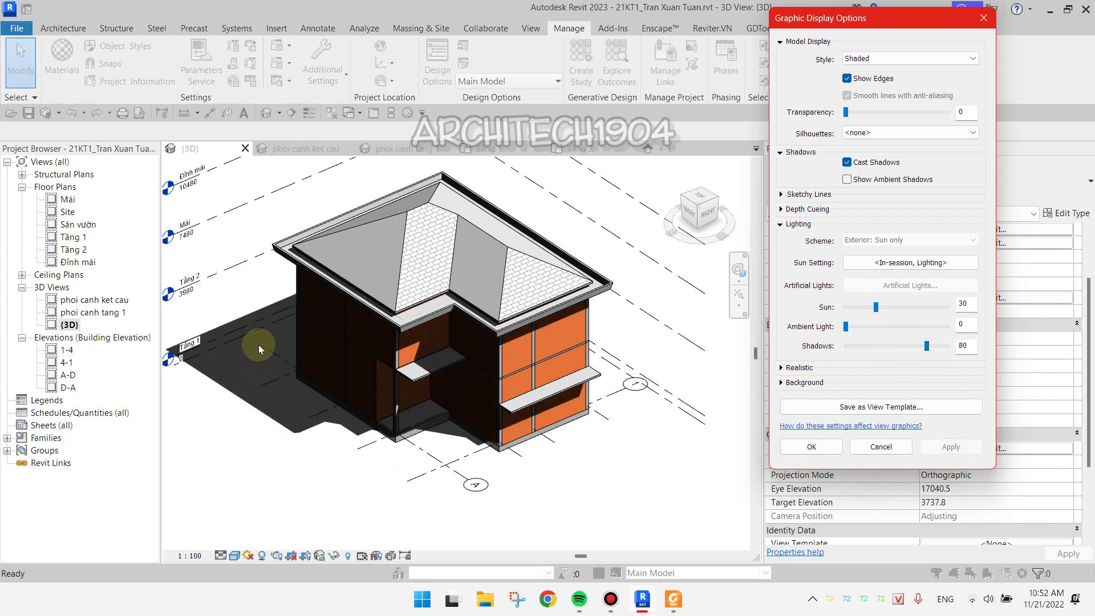
{"action": "left_click_drag", "start_coordinate": [927, 346], "coordinate": [947, 346]}
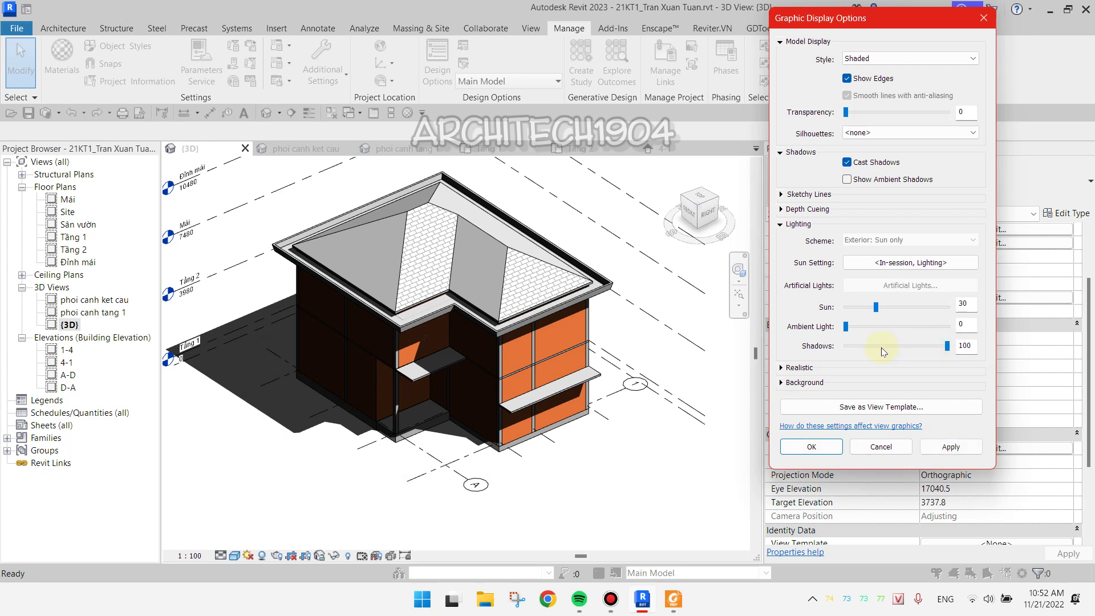
{"action": "left_click_drag", "start_coordinate": [878, 349], "coordinate": [867, 345]}
{"action": "left_click", "coordinate": [948, 448]}
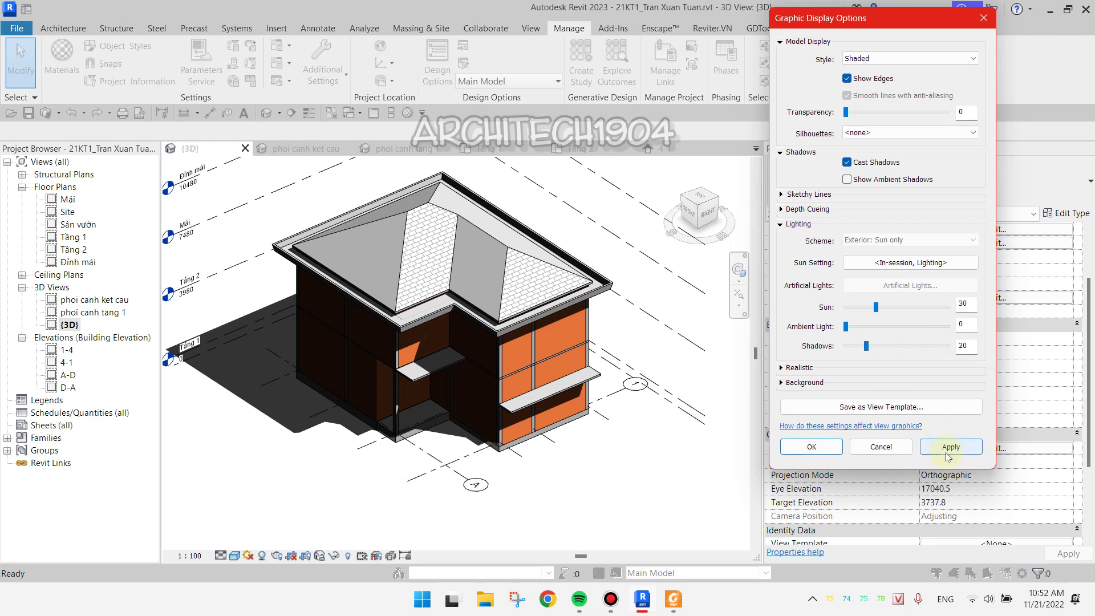
{"action": "left_click", "coordinate": [945, 450]}
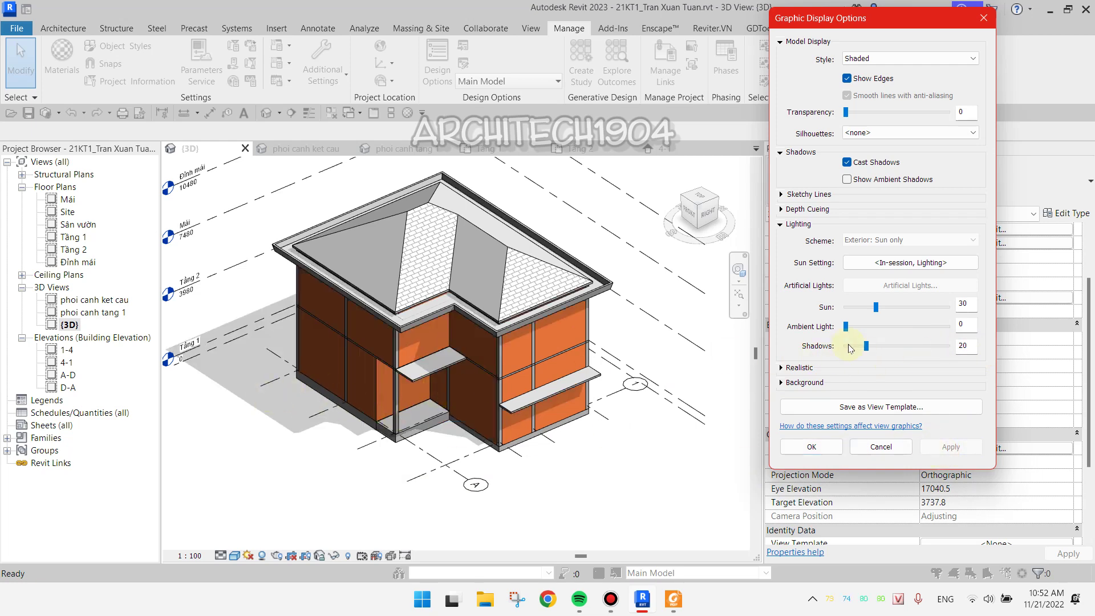
Apply shadow intensity 37 and a darker value, then enter 27 as the Shadows value
{"action": "left_click_drag", "start_coordinate": [867, 346], "coordinate": [882, 345]}
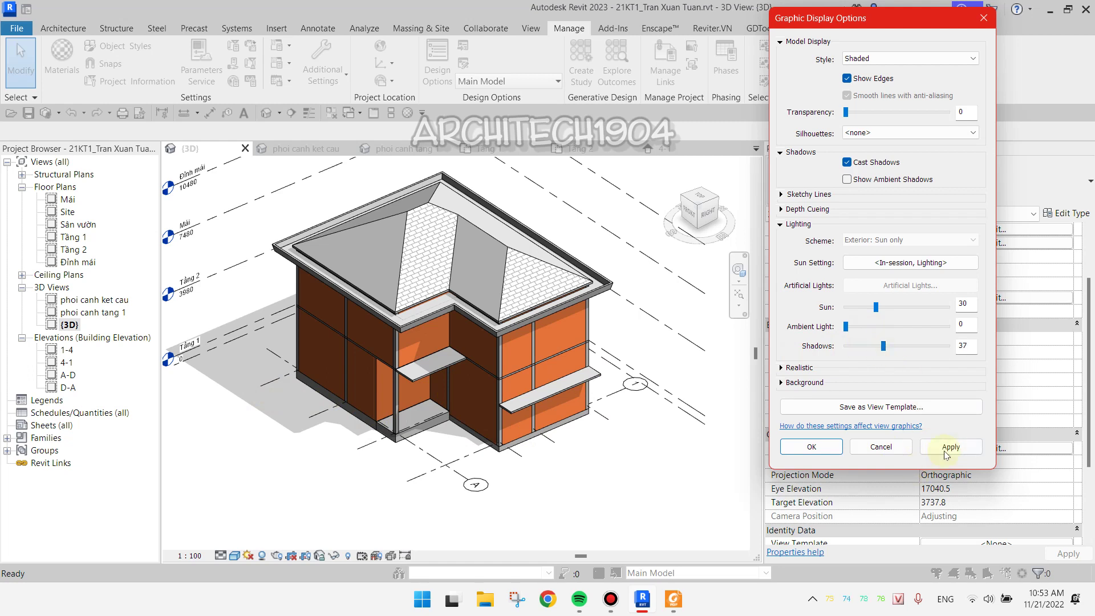
{"action": "left_click", "coordinate": [950, 447]}
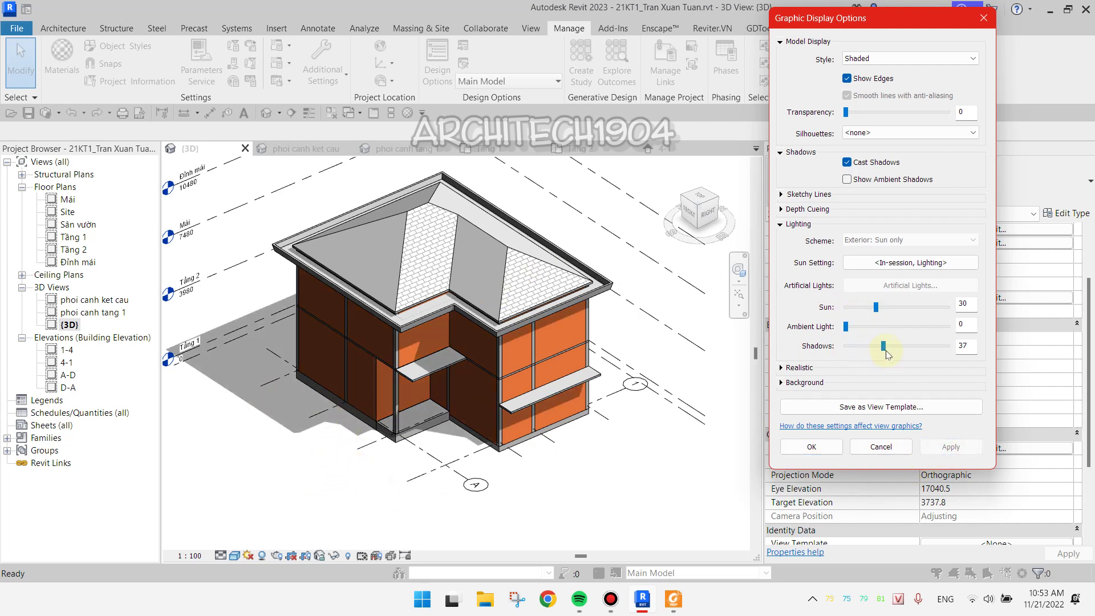
{"action": "left_click_drag", "start_coordinate": [886, 346], "coordinate": [933, 348]}
{"action": "left_click", "coordinate": [949, 447]}
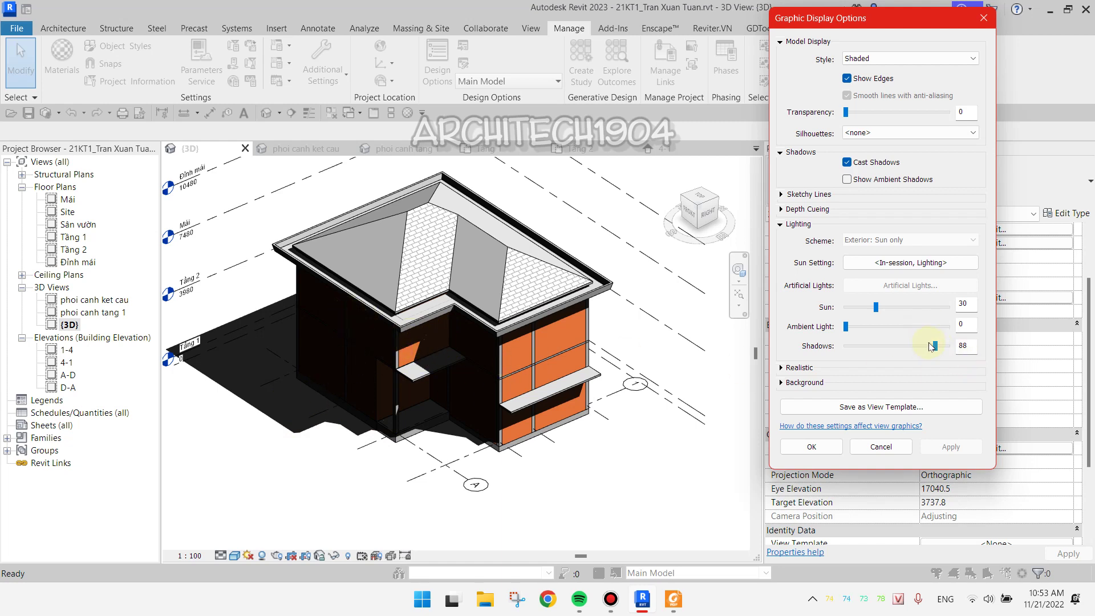
{"action": "left_click", "coordinate": [964, 345]}
{"action": "type", "text": "27"}
Keep shadow intensity 27, zoom in on the house and bring up the sun path options
{"action": "left_click", "coordinate": [812, 446]}
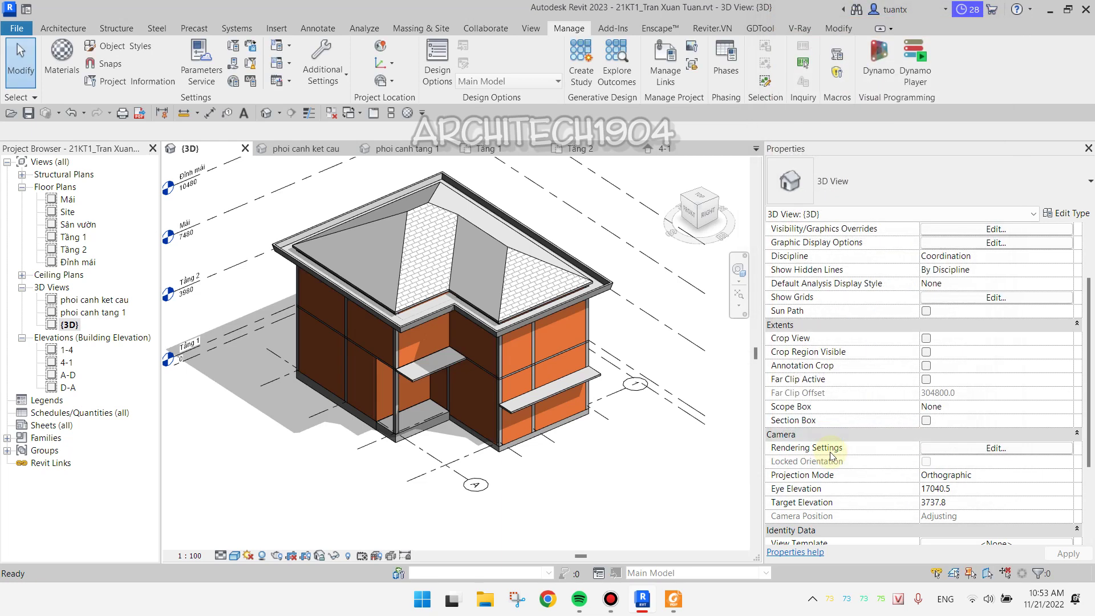
{"action": "scroll", "coordinate": [367, 431], "scroll_direction": "up", "scroll_amount": 2}
{"action": "scroll", "coordinate": [296, 434], "scroll_direction": "up", "scroll_amount": 2}
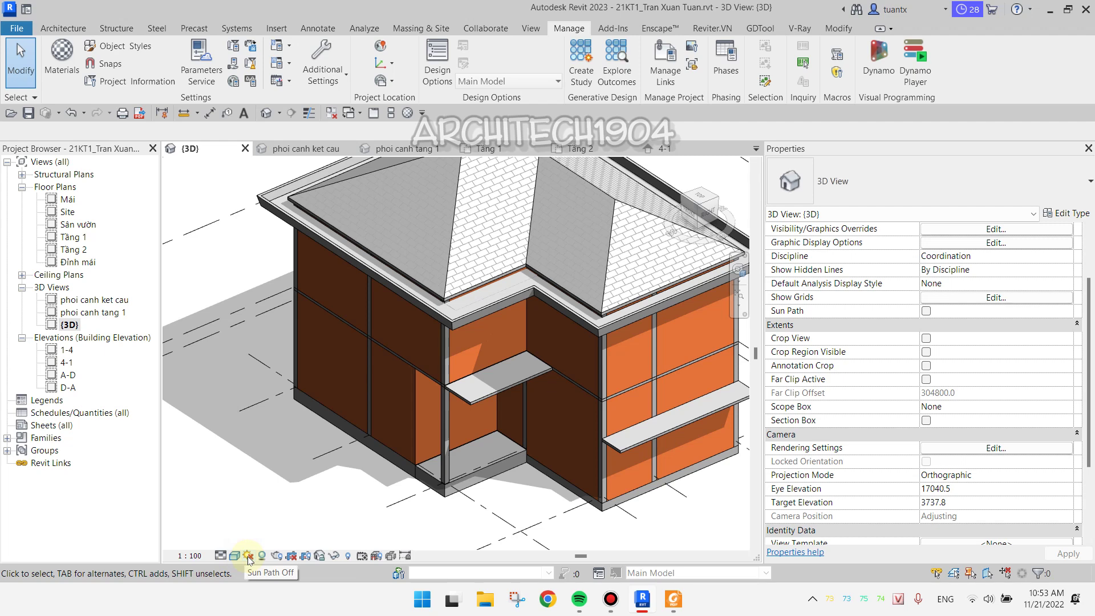
{"action": "left_click", "coordinate": [249, 557]}
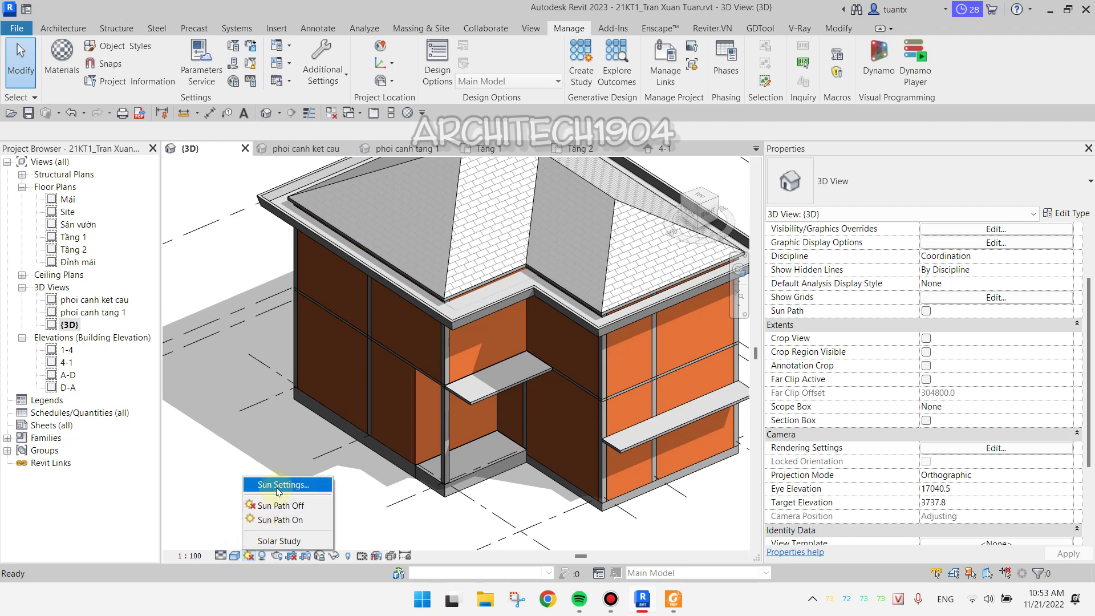
Compare the sunlight presets in Sun Settings and apply Sunlight from Top Right
{"action": "left_click", "coordinate": [279, 485]}
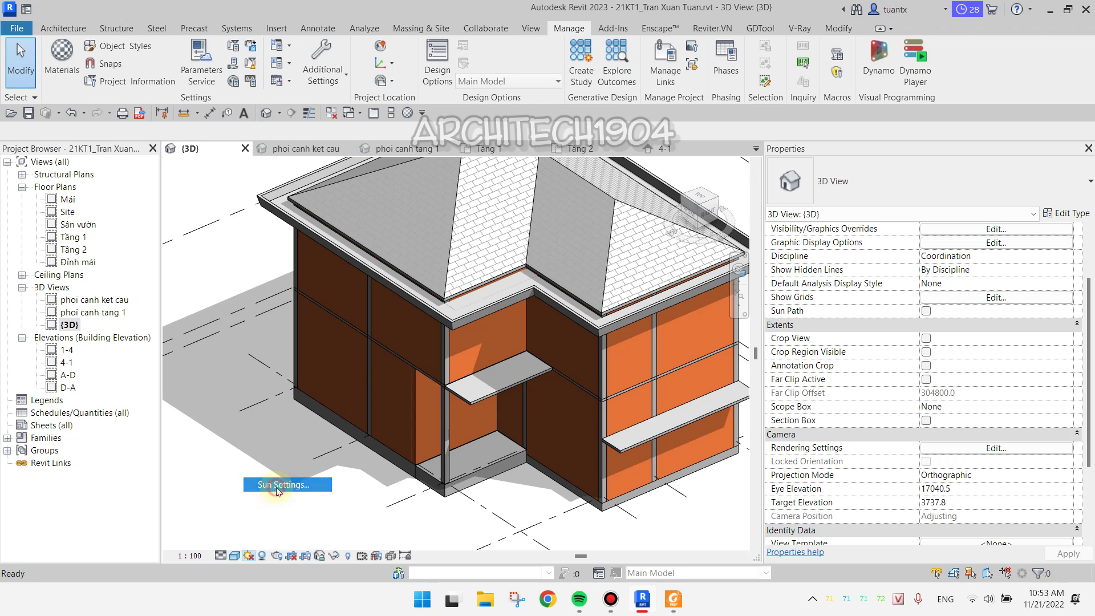
{"action": "left_click_drag", "start_coordinate": [763, 138], "coordinate": [415, 132]}
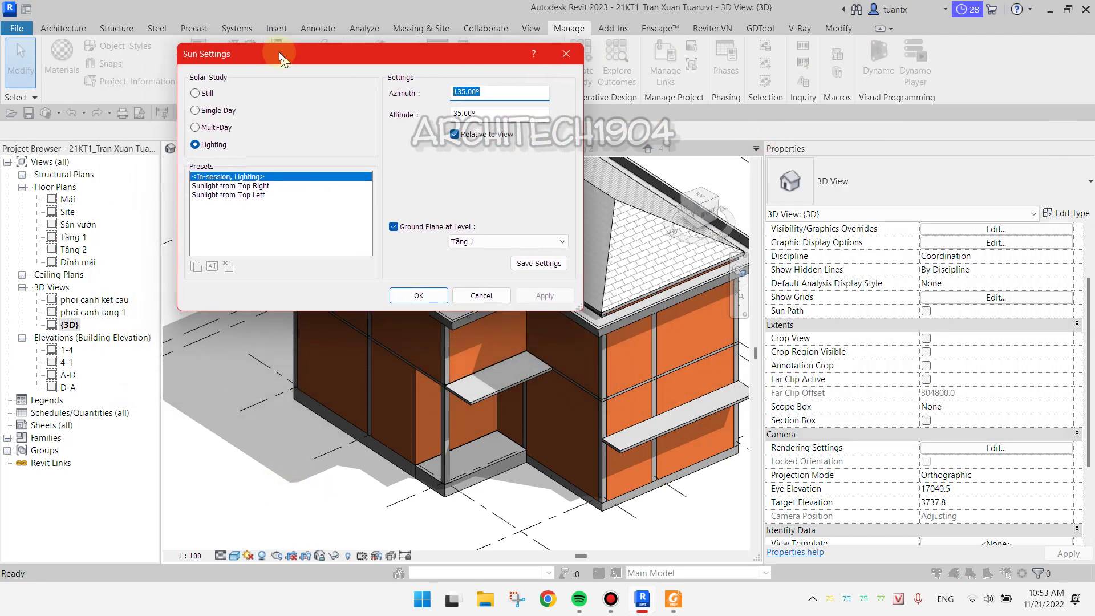
{"action": "left_click_drag", "start_coordinate": [284, 137], "coordinate": [256, 60]}
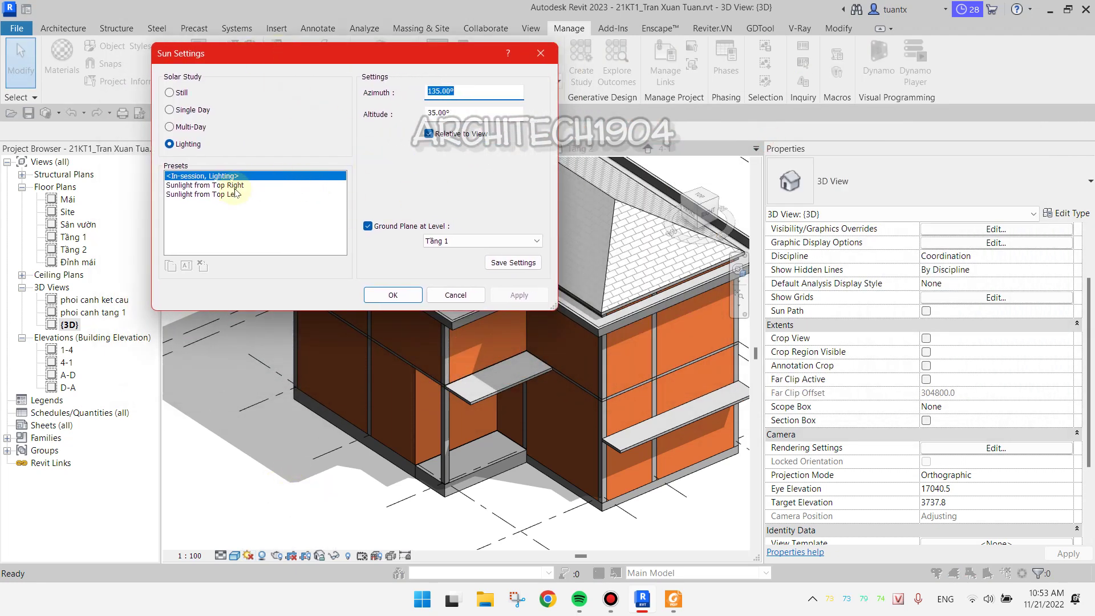
{"action": "left_click", "coordinate": [205, 185]}
{"action": "left_click", "coordinate": [199, 193]}
{"action": "left_click", "coordinate": [205, 175]}
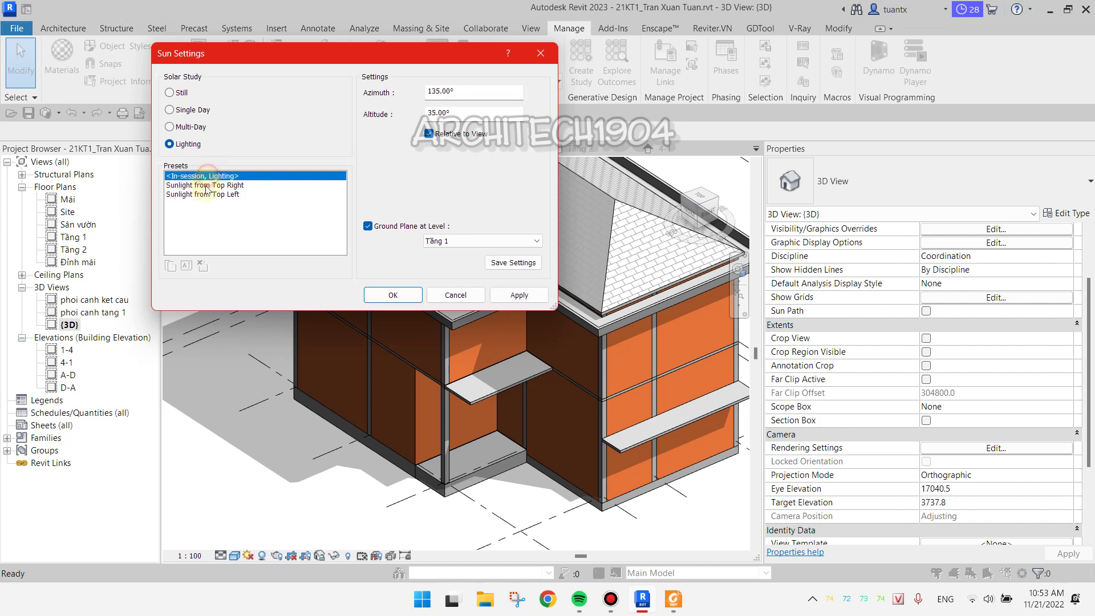
{"action": "left_click", "coordinate": [206, 186]}
{"action": "left_click", "coordinate": [205, 186]}
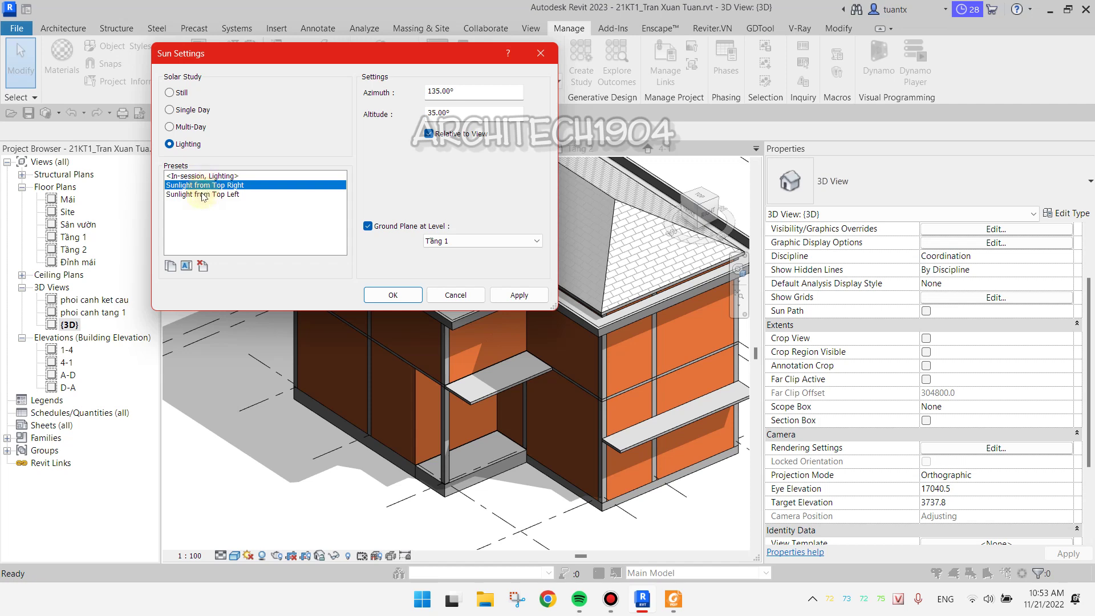
{"action": "left_click", "coordinate": [204, 194]}
{"action": "left_click", "coordinate": [393, 293]}
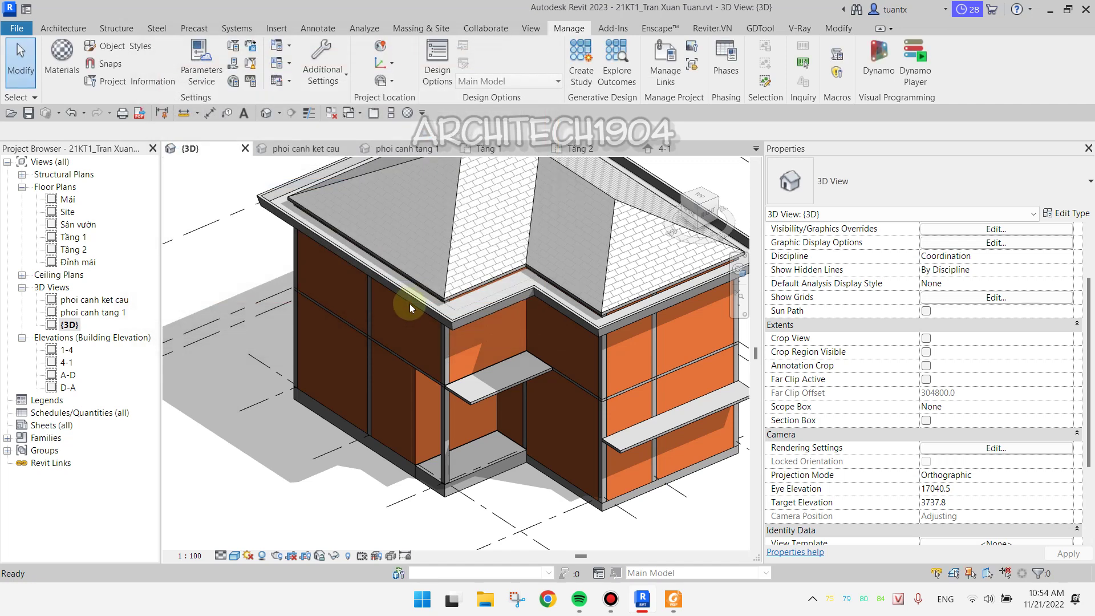
Switch the sun to the Sunlight from Top Left preset and zoom out
{"action": "left_click", "coordinate": [248, 556]}
{"action": "left_click", "coordinate": [268, 484]}
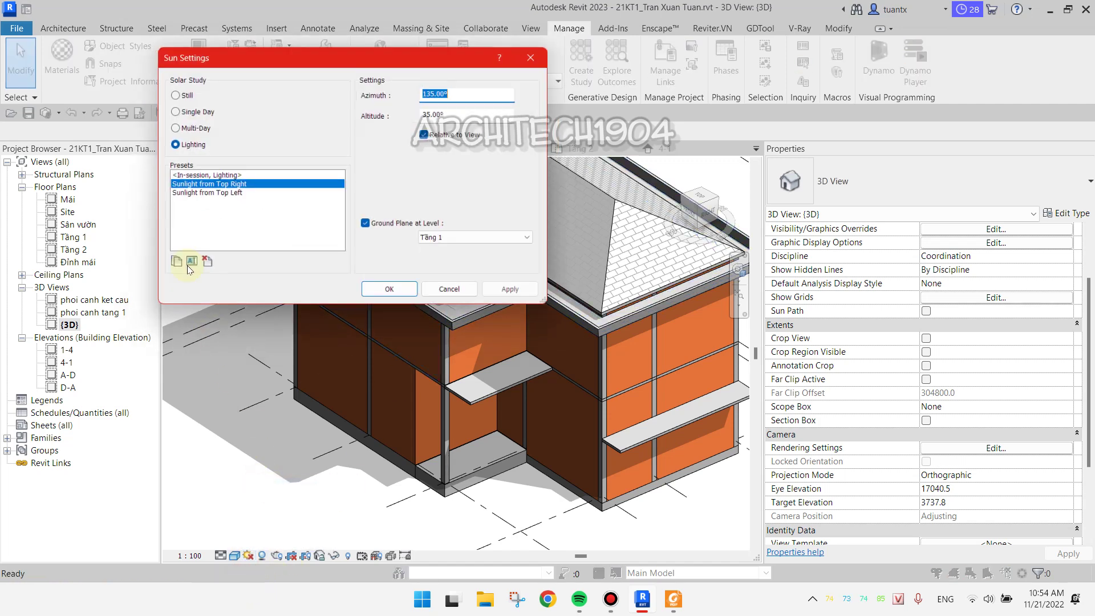
{"action": "left_click", "coordinate": [202, 194]}
{"action": "left_click", "coordinate": [393, 295]}
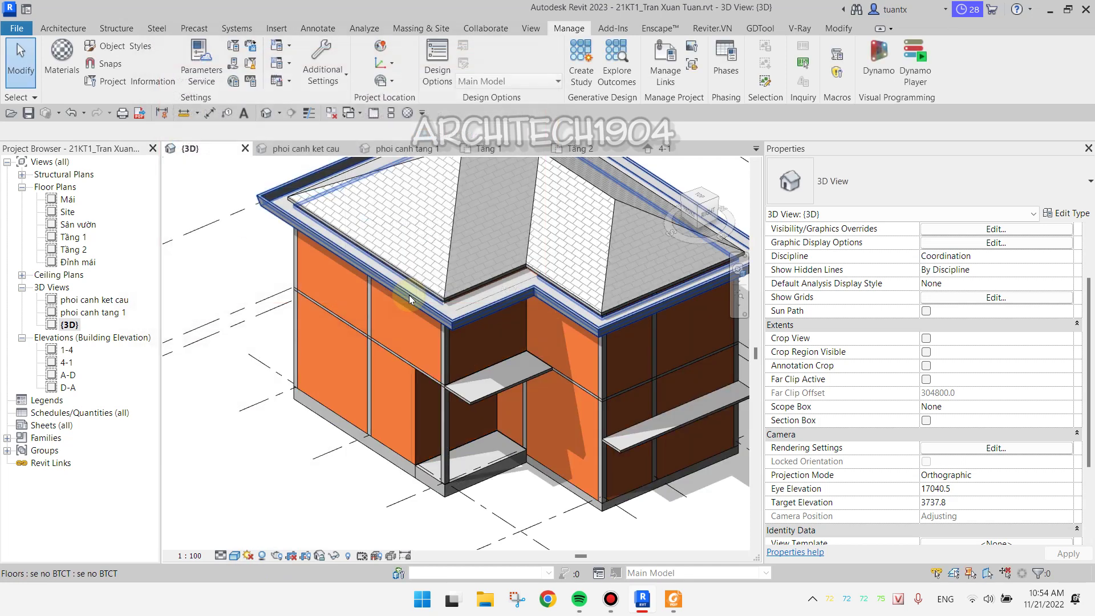
{"action": "scroll", "coordinate": [499, 386], "scroll_direction": "down", "scroll_amount": 5}
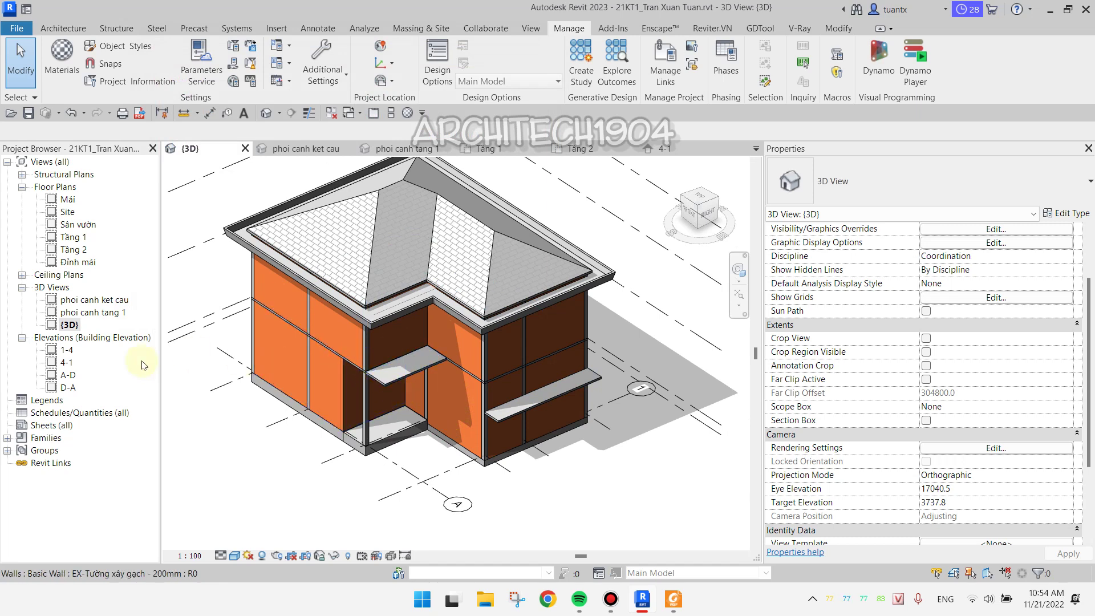
Open the A-D elevation, zoom in and turn its shadows on
{"action": "double_click", "coordinate": [68, 374]}
{"action": "scroll", "coordinate": [442, 369], "scroll_direction": "up", "scroll_amount": 2}
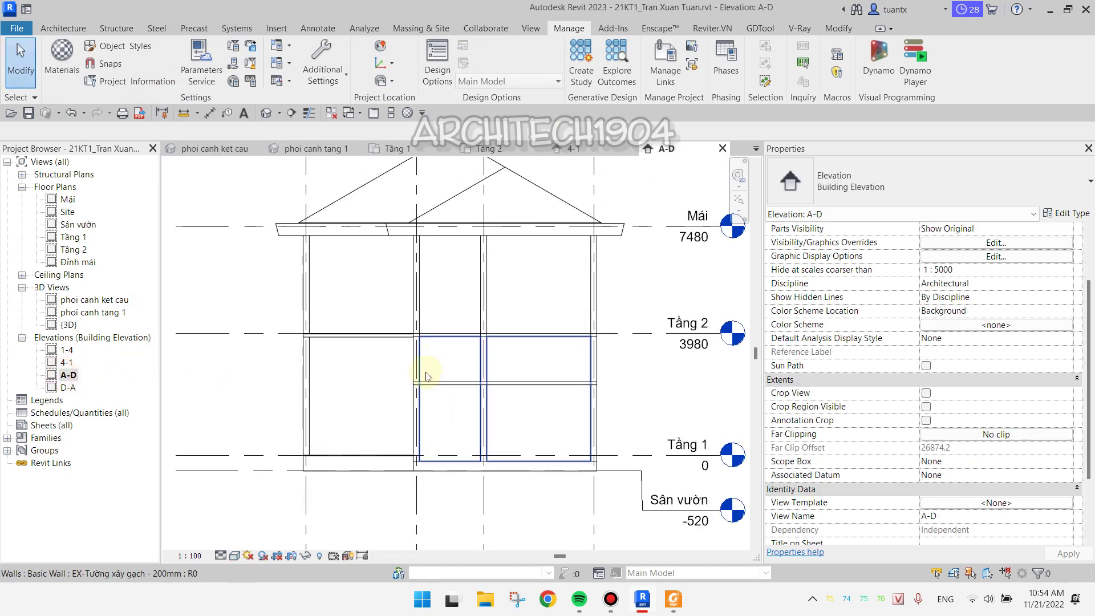
{"action": "scroll", "coordinate": [443, 369], "scroll_direction": "up", "scroll_amount": 1}
{"action": "left_click", "coordinate": [263, 556]}
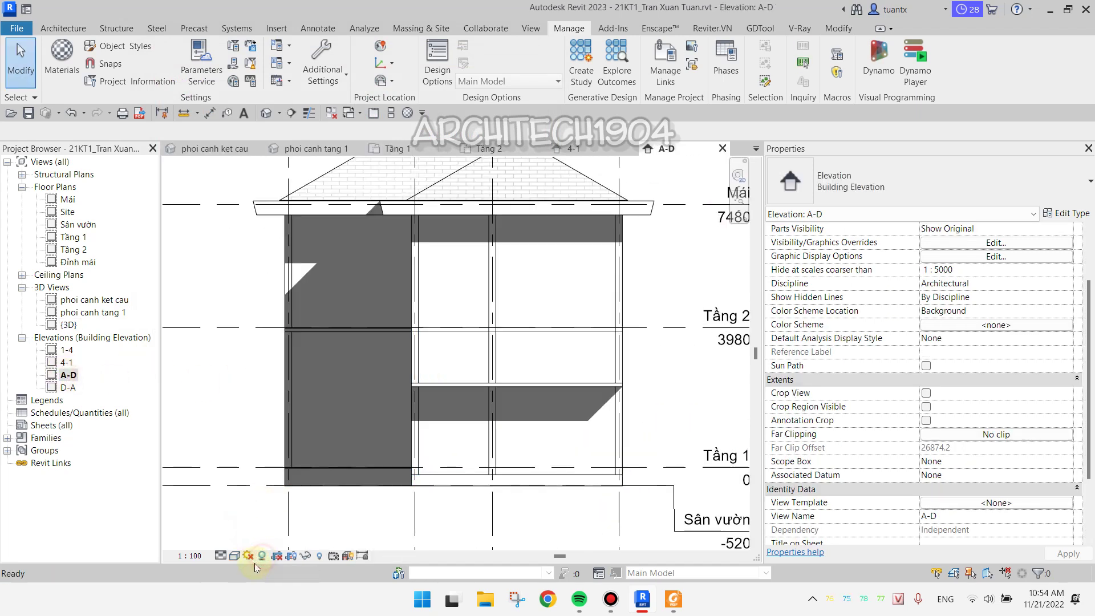
Light the elevation with Sunlight from Top Left, then return to the 3D view
{"action": "left_click", "coordinate": [249, 556]}
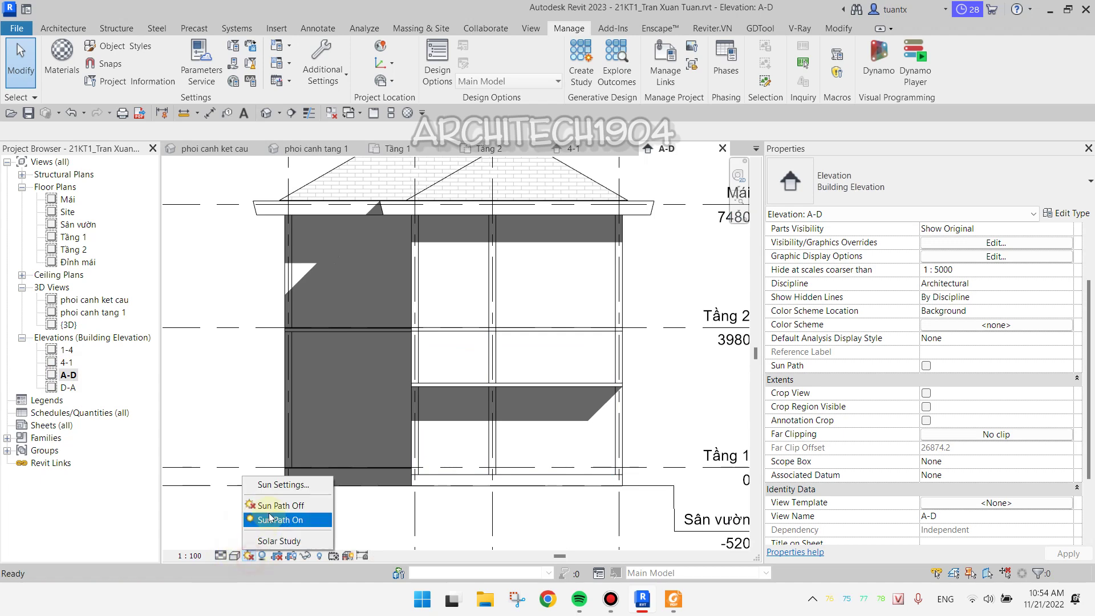
{"action": "left_click", "coordinate": [277, 484]}
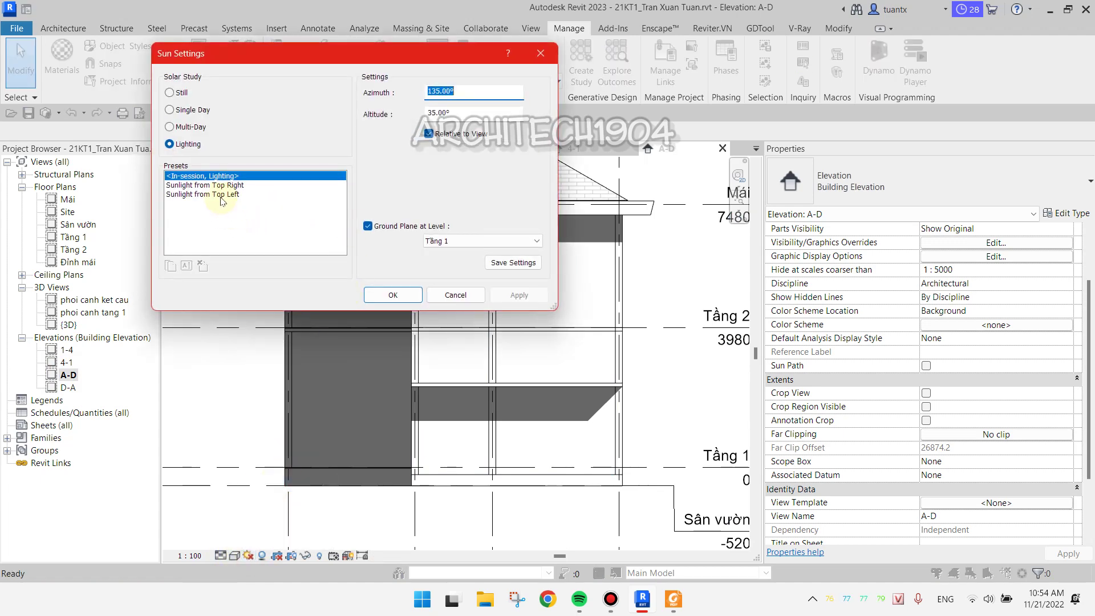
{"action": "left_click_drag", "start_coordinate": [430, 54], "coordinate": [1025, 69]}
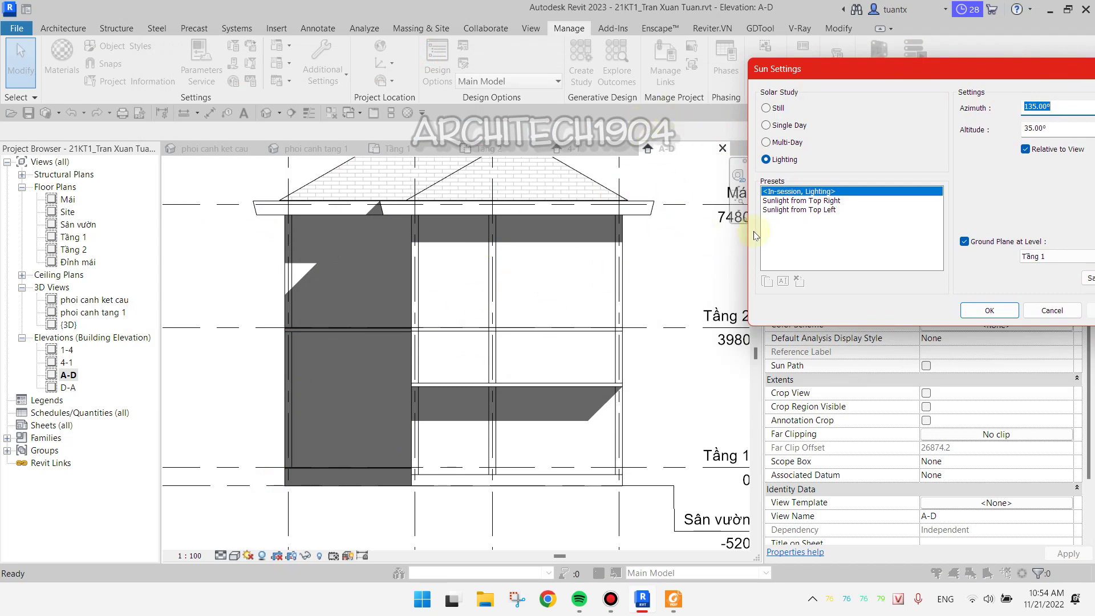
{"action": "left_click", "coordinate": [805, 210]}
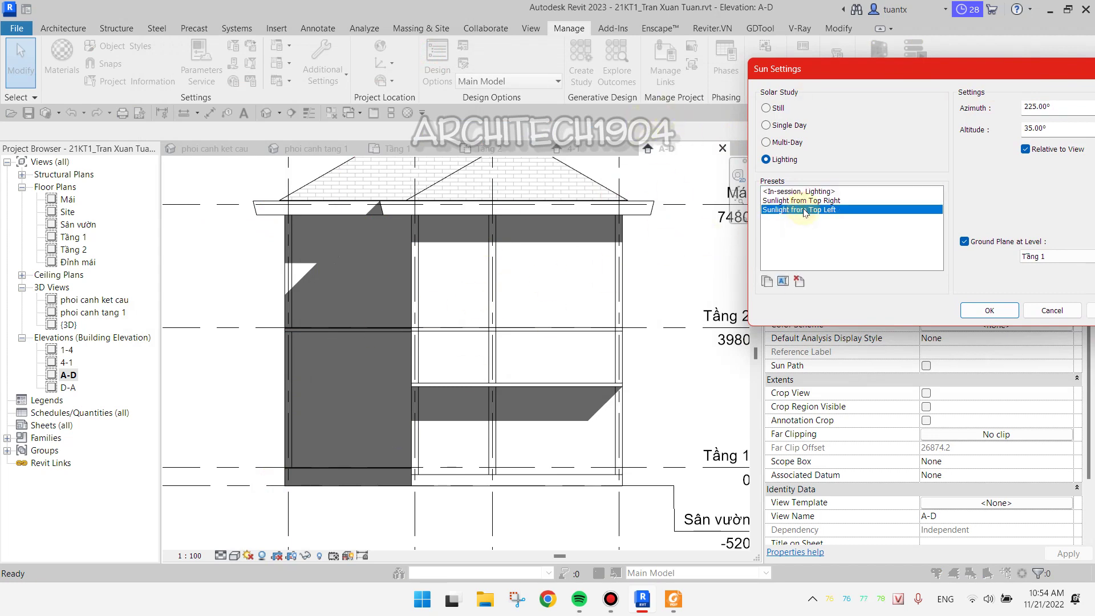
{"action": "left_click", "coordinate": [990, 310]}
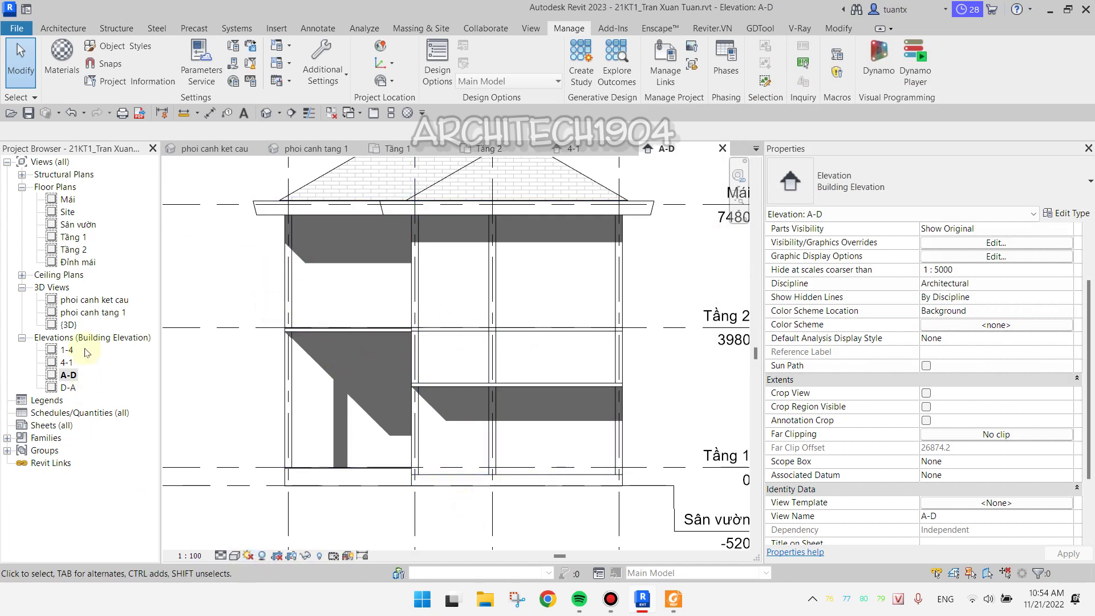
{"action": "double_click", "coordinate": [69, 325]}
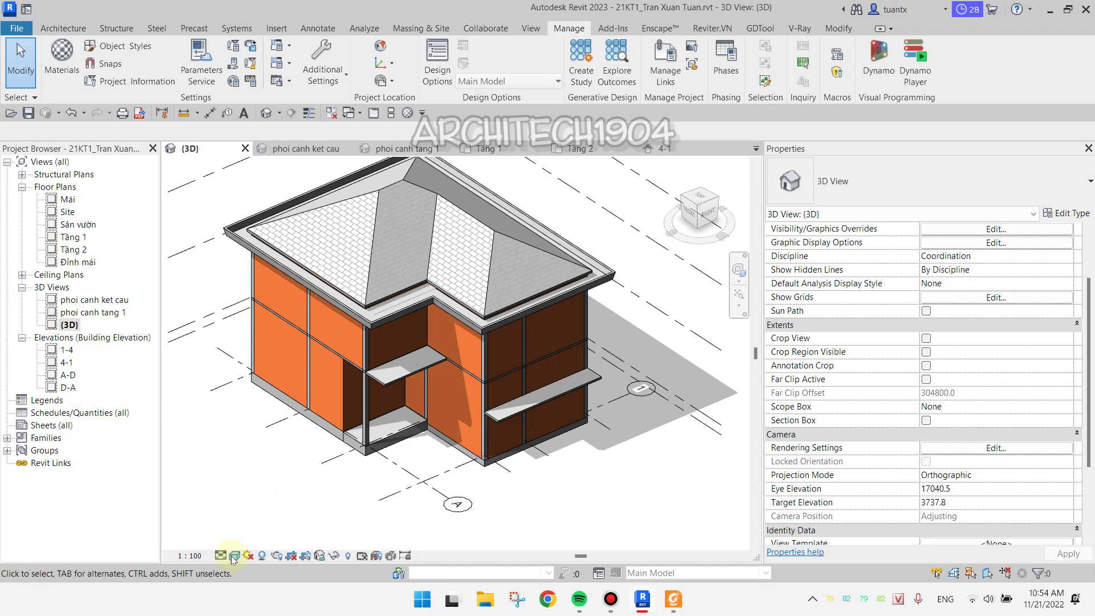
Try the One Day and Multi-Day solar studies with their Summer Solstice and Spring Equinox presets
{"action": "left_click", "coordinate": [248, 555]}
{"action": "left_click", "coordinate": [273, 485]}
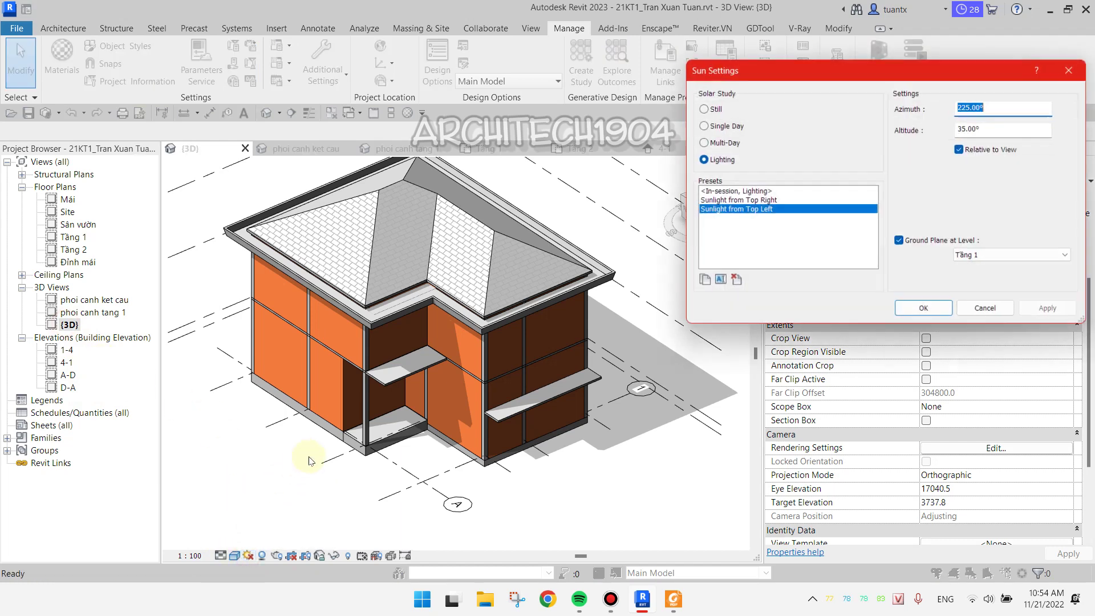
{"action": "left_click_drag", "start_coordinate": [926, 66], "coordinate": [549, 96]}
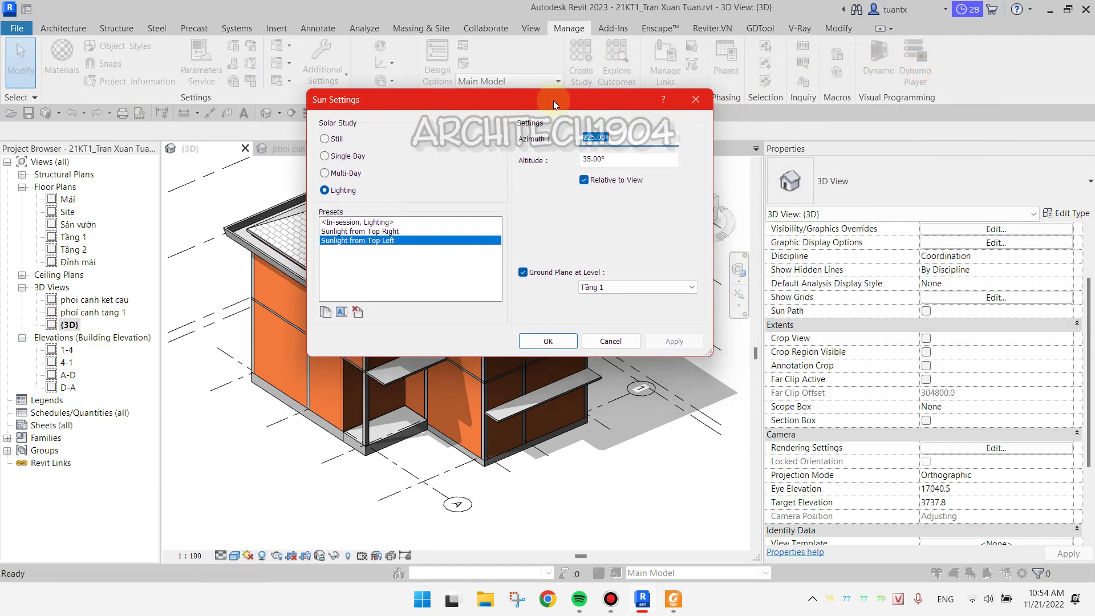
{"action": "left_click", "coordinate": [324, 157]}
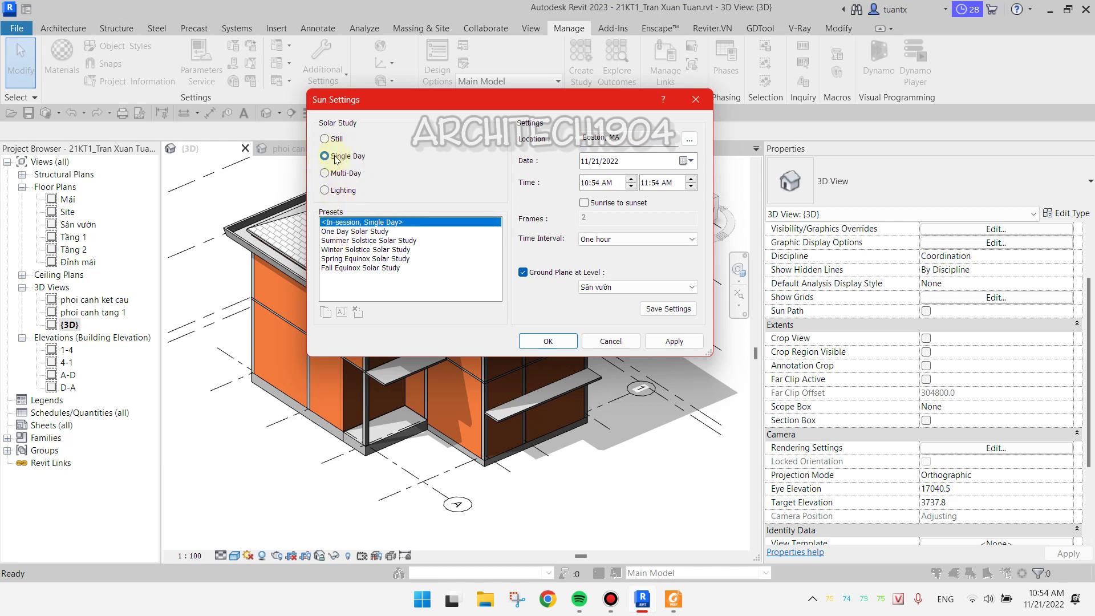
{"action": "left_click", "coordinate": [341, 231]}
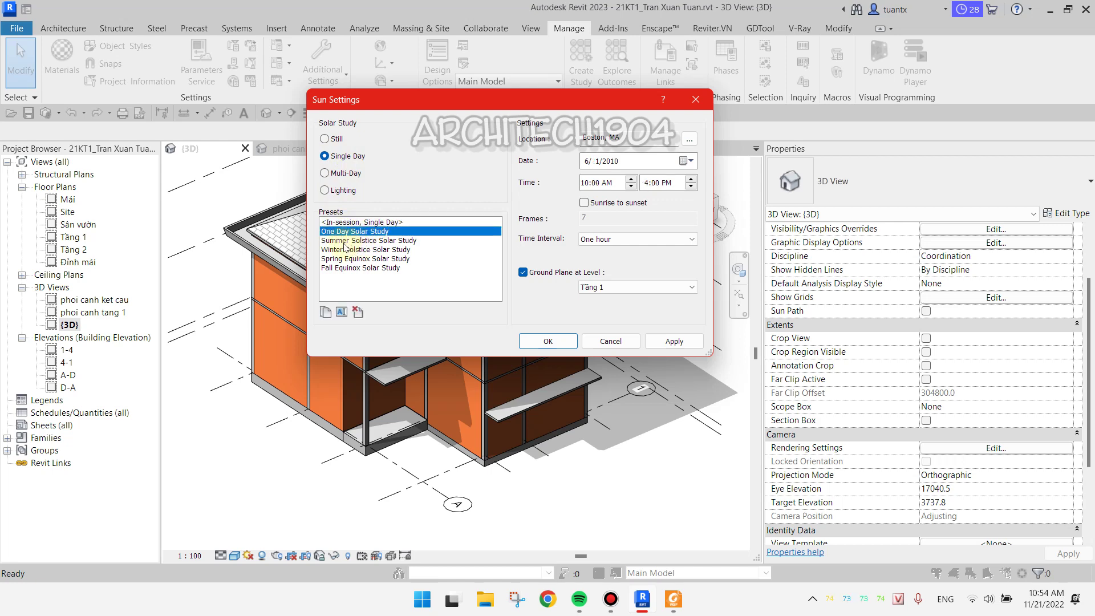
{"action": "left_click", "coordinate": [345, 242]}
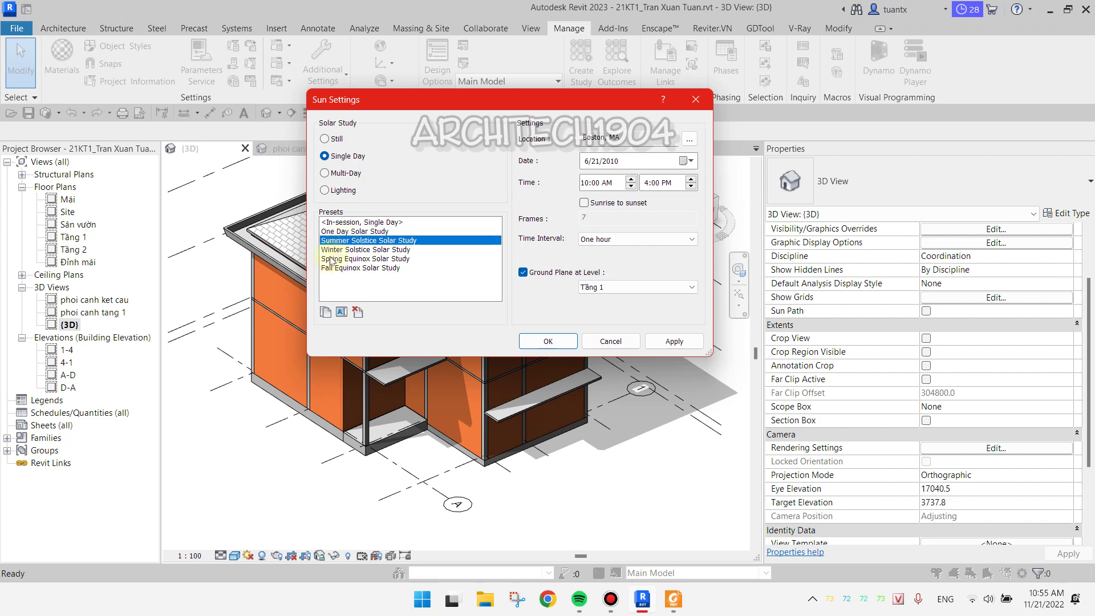
{"action": "left_click", "coordinate": [336, 250]}
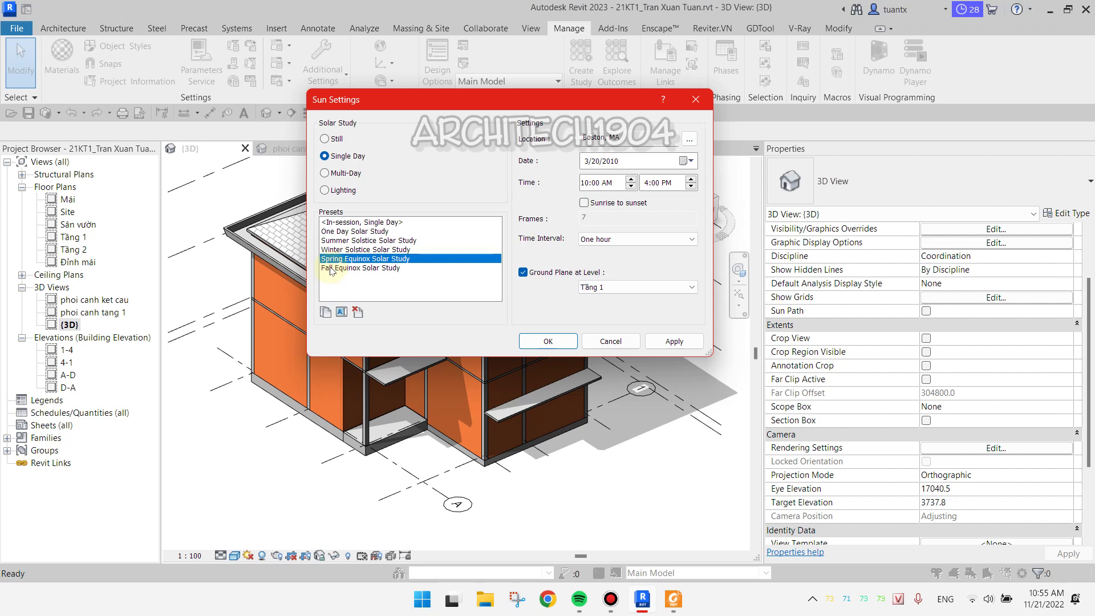
{"action": "left_click", "coordinate": [325, 173]}
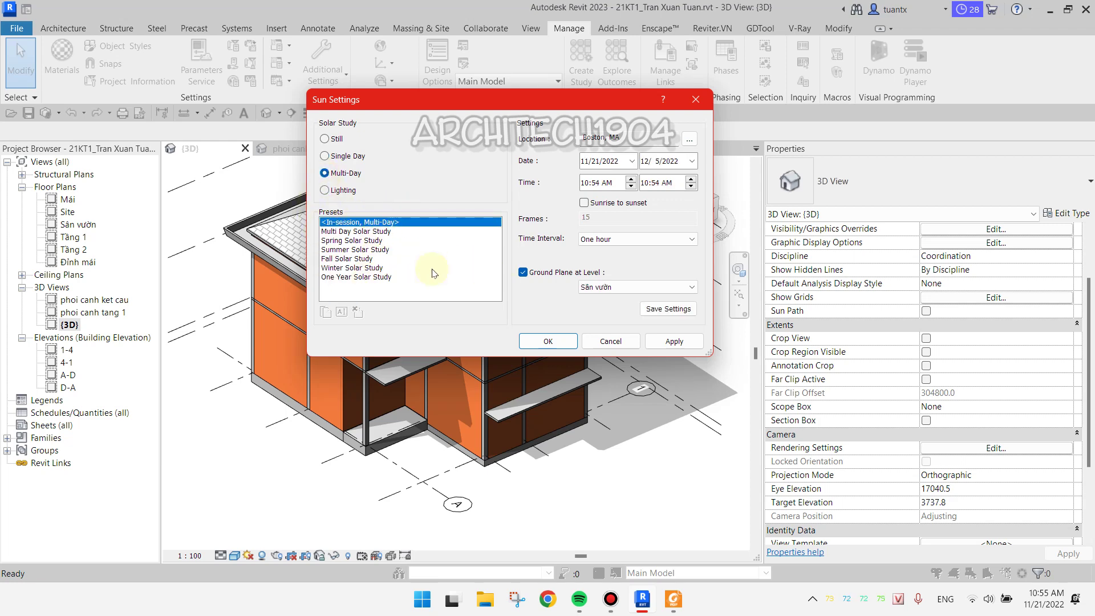
Set the sun to Still with the Winter Solstice preset at 11:00 AM
{"action": "left_click", "coordinate": [324, 139]}
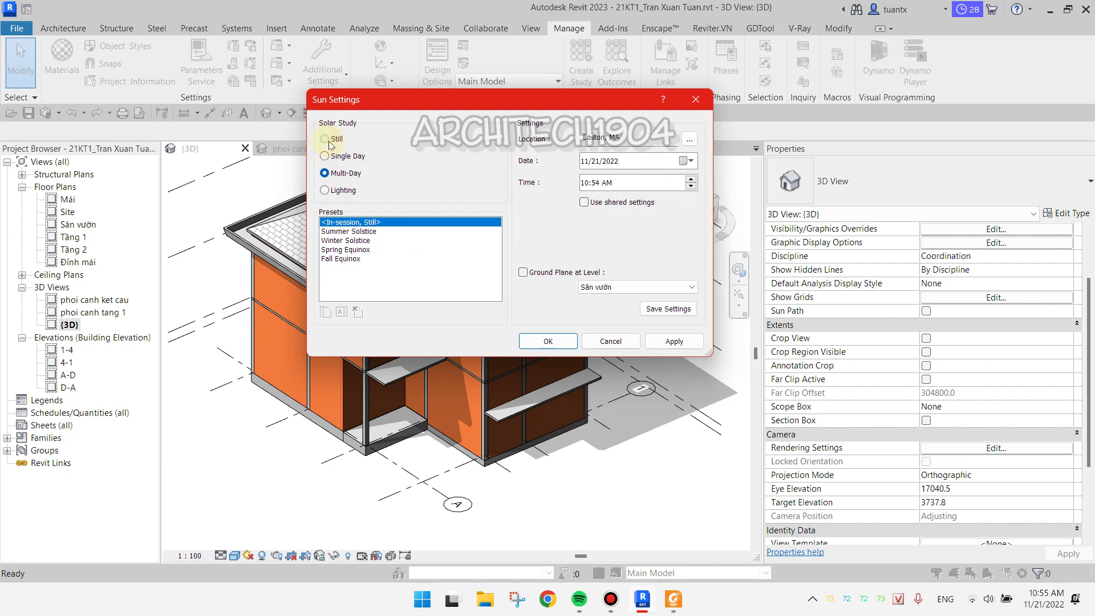
{"action": "left_click", "coordinate": [349, 232]}
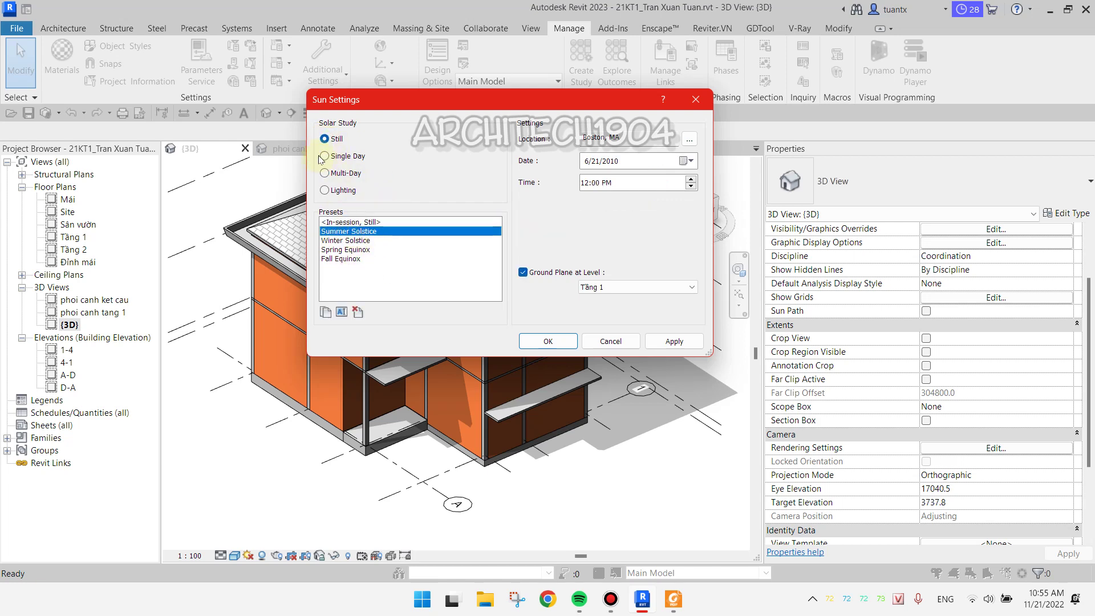
{"action": "left_click", "coordinate": [341, 241]}
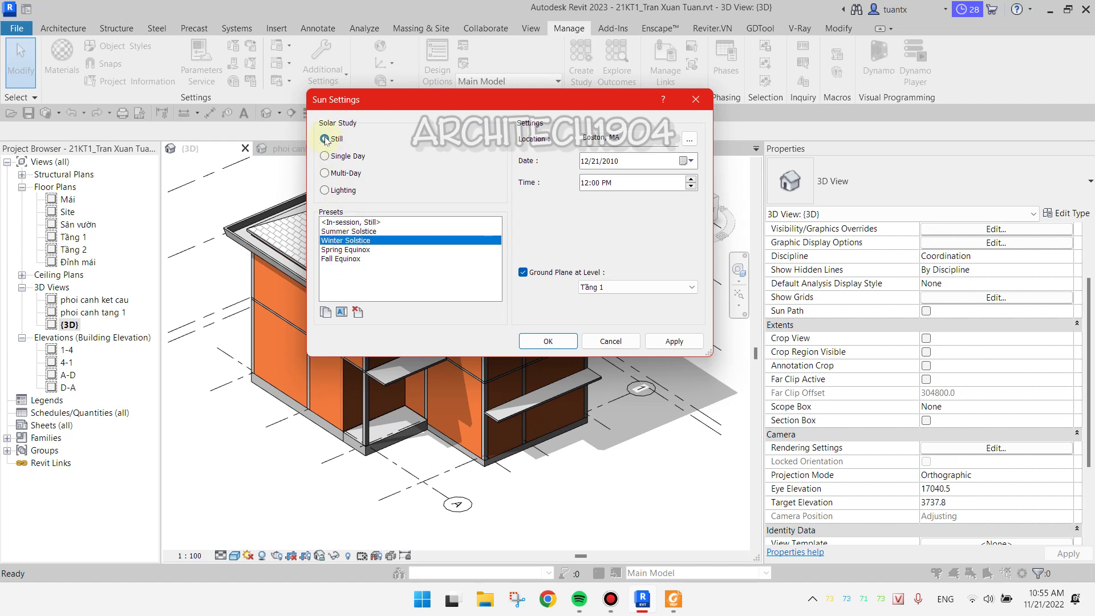
{"action": "left_click", "coordinate": [585, 183]}
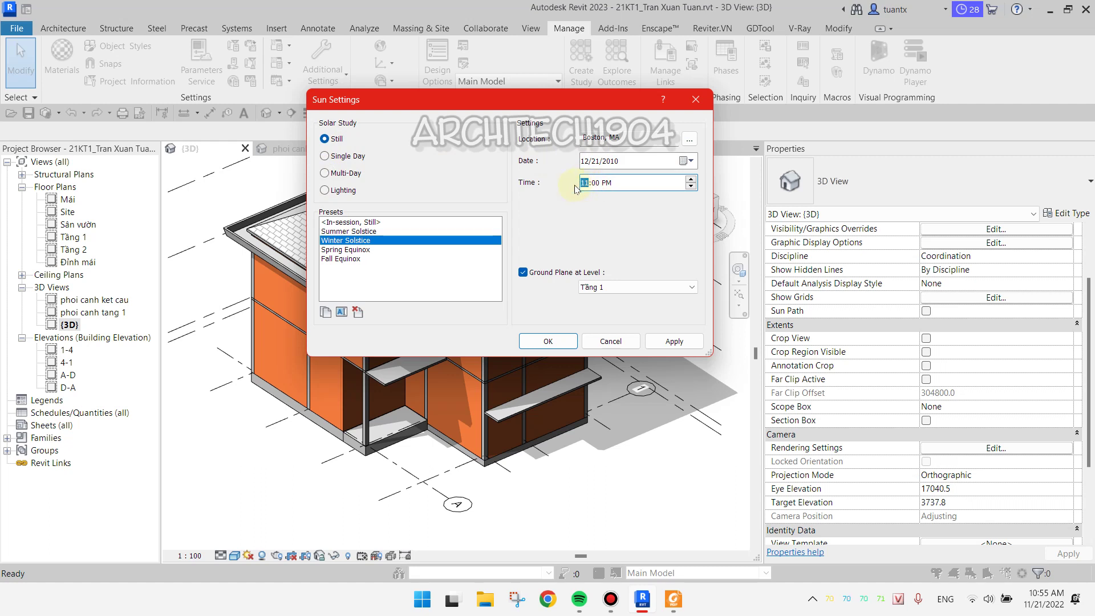
{"action": "type", "text": "11"}
{"action": "left_click", "coordinate": [606, 182]}
{"action": "left_click", "coordinate": [690, 186]}
Apply the sun settings, zoom out, and open the Location and Site dialog from Sun Settings
{"action": "left_click", "coordinate": [561, 343]}
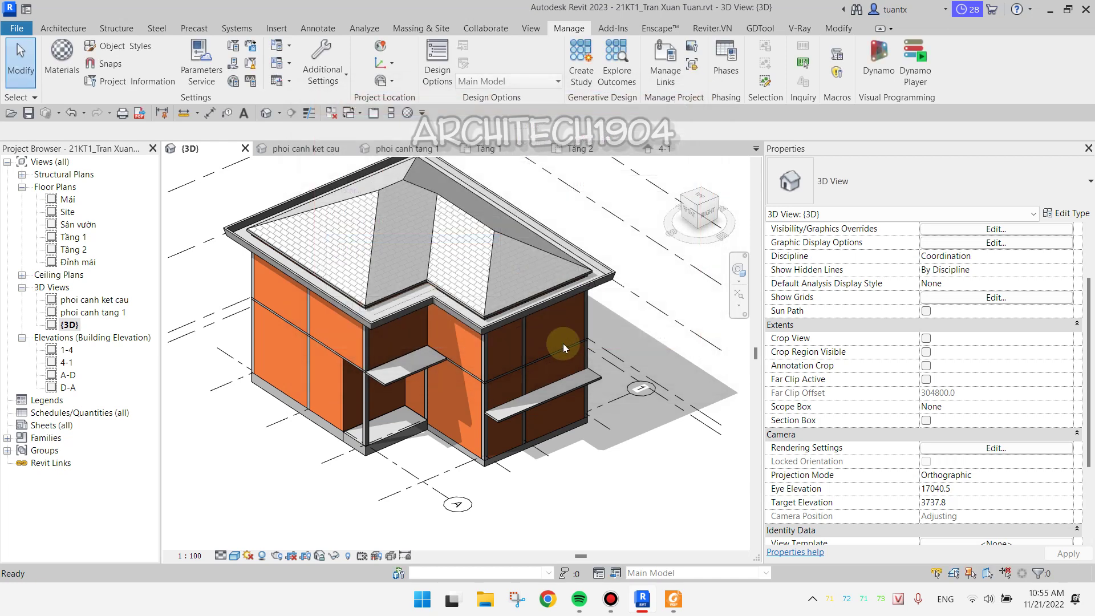
{"action": "scroll", "coordinate": [182, 425], "scroll_direction": "down", "scroll_amount": 2}
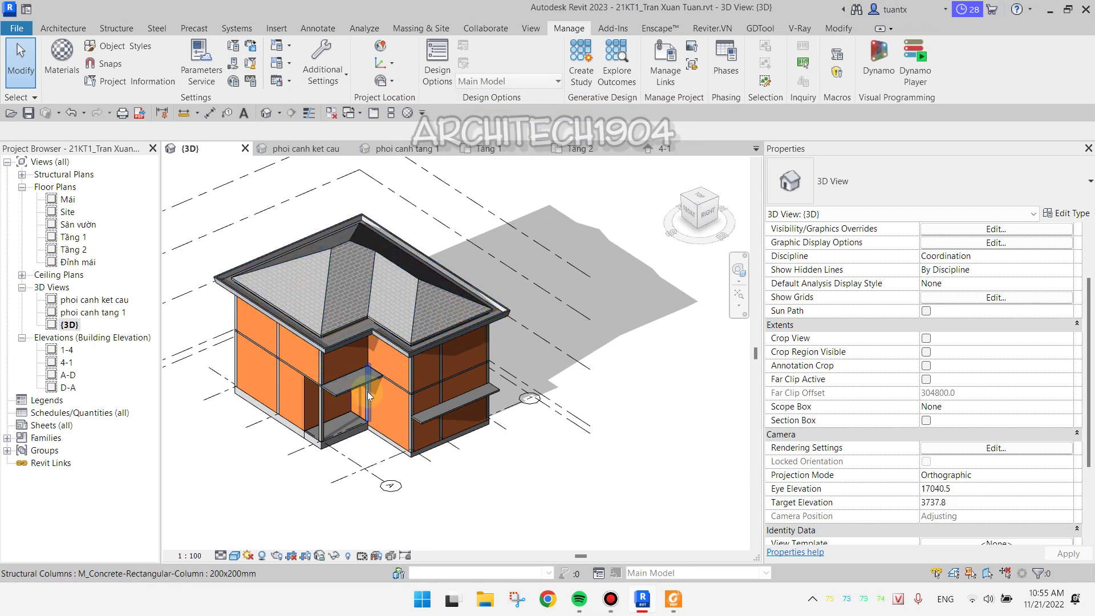
{"action": "left_click", "coordinate": [249, 555]}
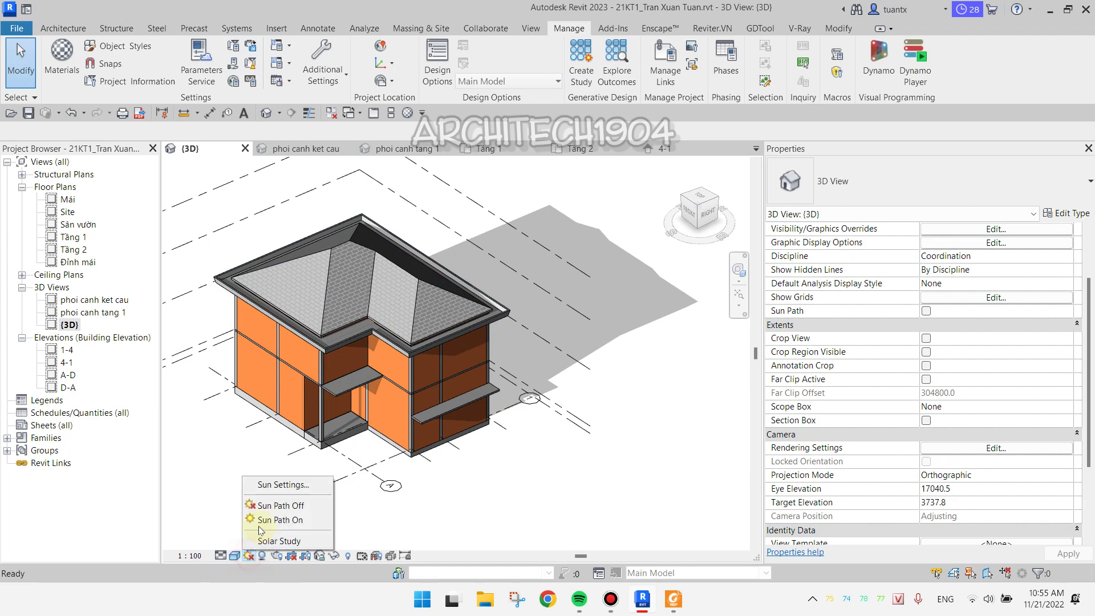
{"action": "left_click", "coordinate": [270, 486]}
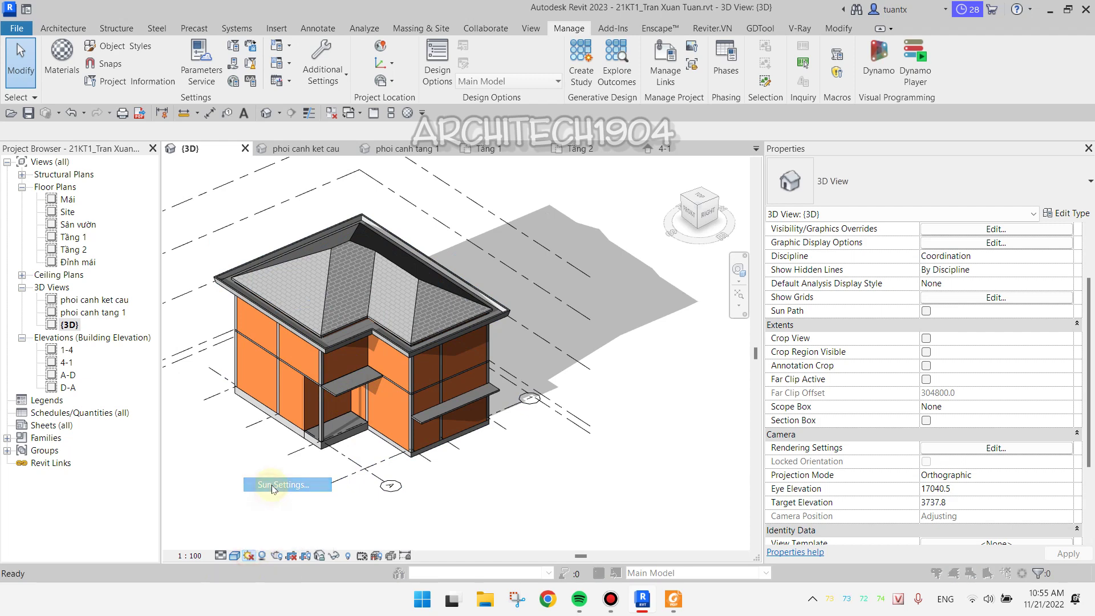
{"action": "left_click_drag", "start_coordinate": [354, 107], "coordinate": [328, 115]}
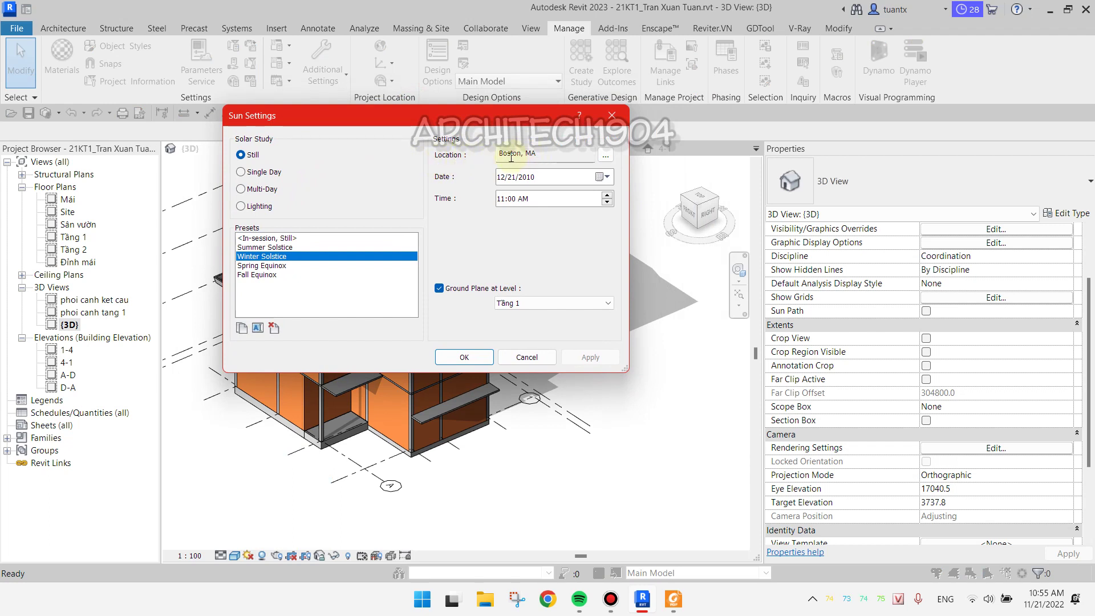
{"action": "left_click", "coordinate": [605, 155]}
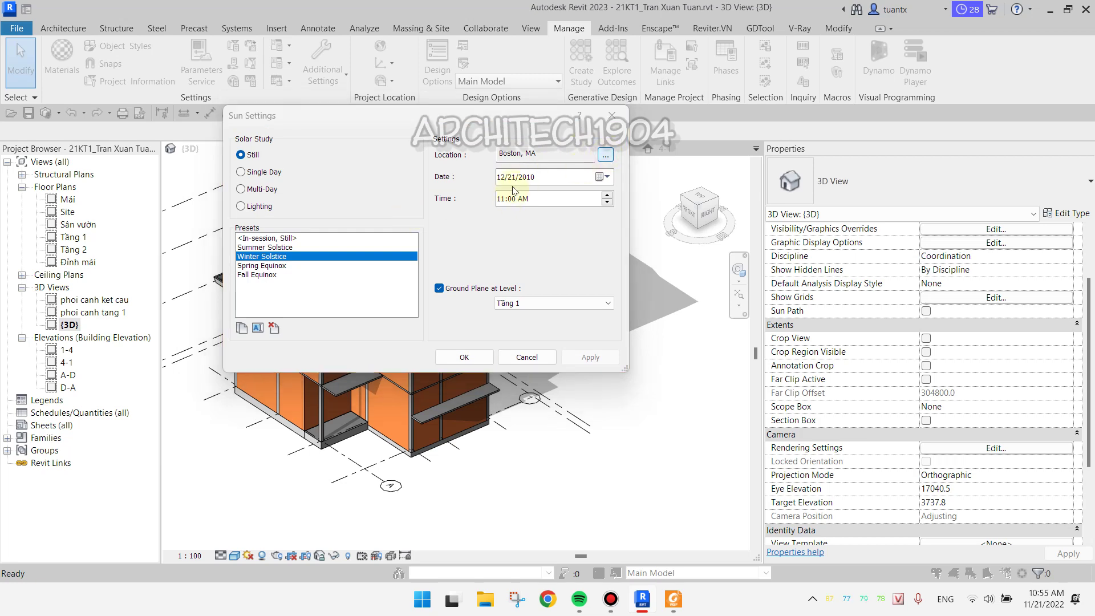
{"action": "left_click_drag", "start_coordinate": [480, 126], "coordinate": [832, 57]}
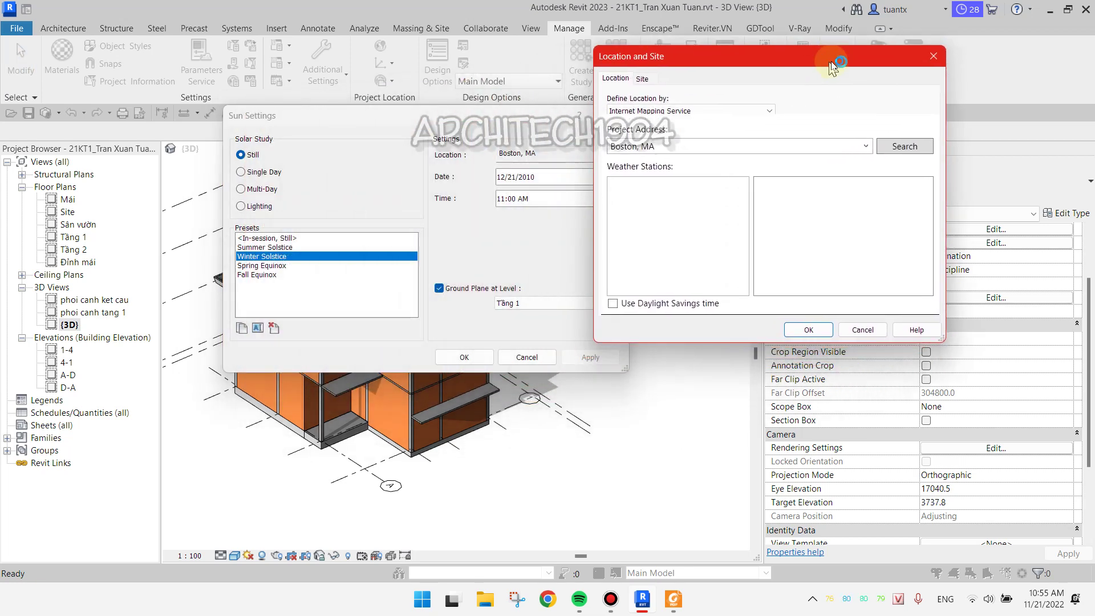
Start a Project Address search for Da Nang and dismiss the script error
{"action": "left_click", "coordinate": [687, 148]}
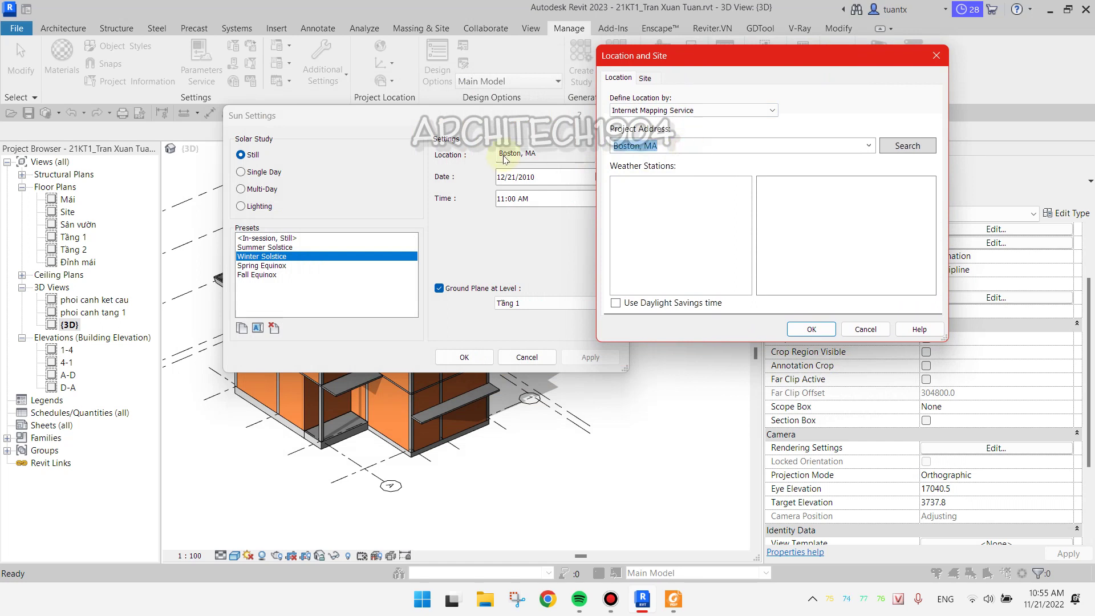
{"action": "type", "text": "Da Nang"}
{"action": "left_click", "coordinate": [895, 145]}
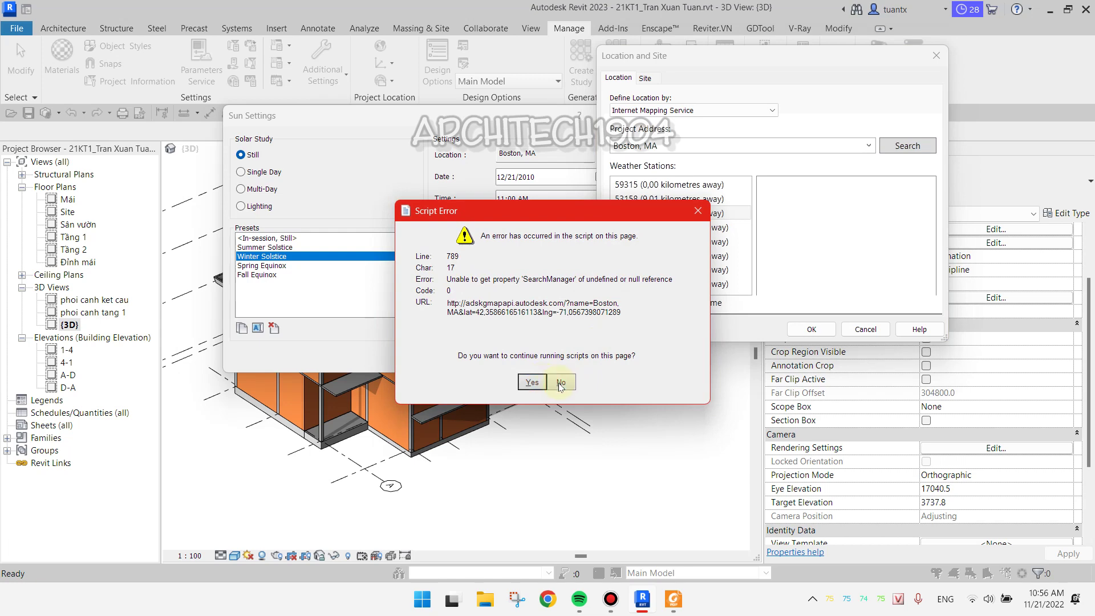
{"action": "left_click", "coordinate": [560, 383]}
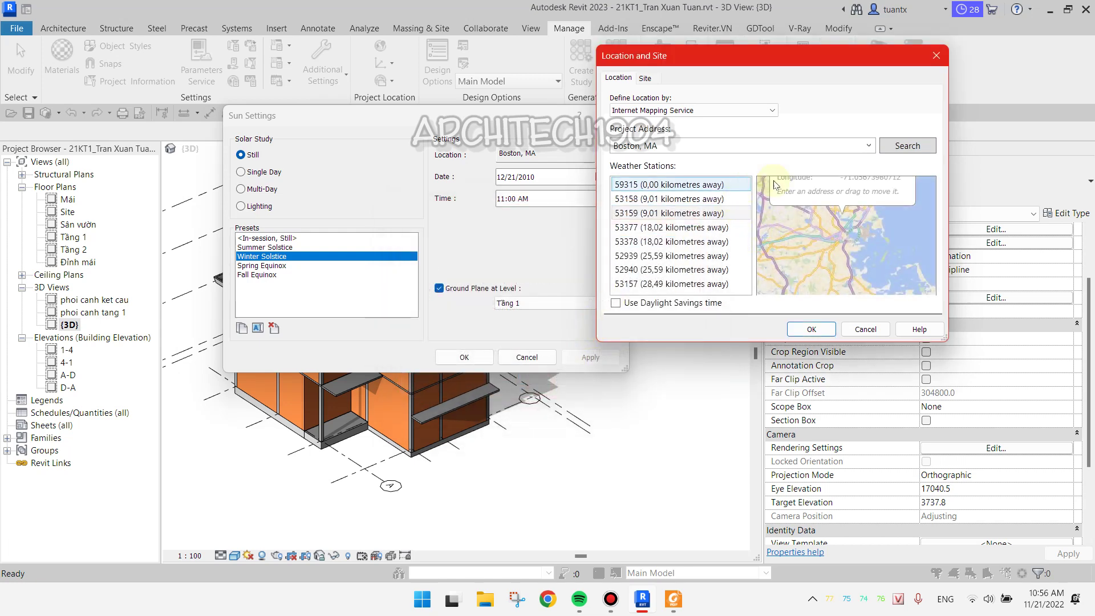
Search Da Nang, choose Da Nang City with weather station 633425, and confirm
{"action": "left_click", "coordinate": [839, 148]}
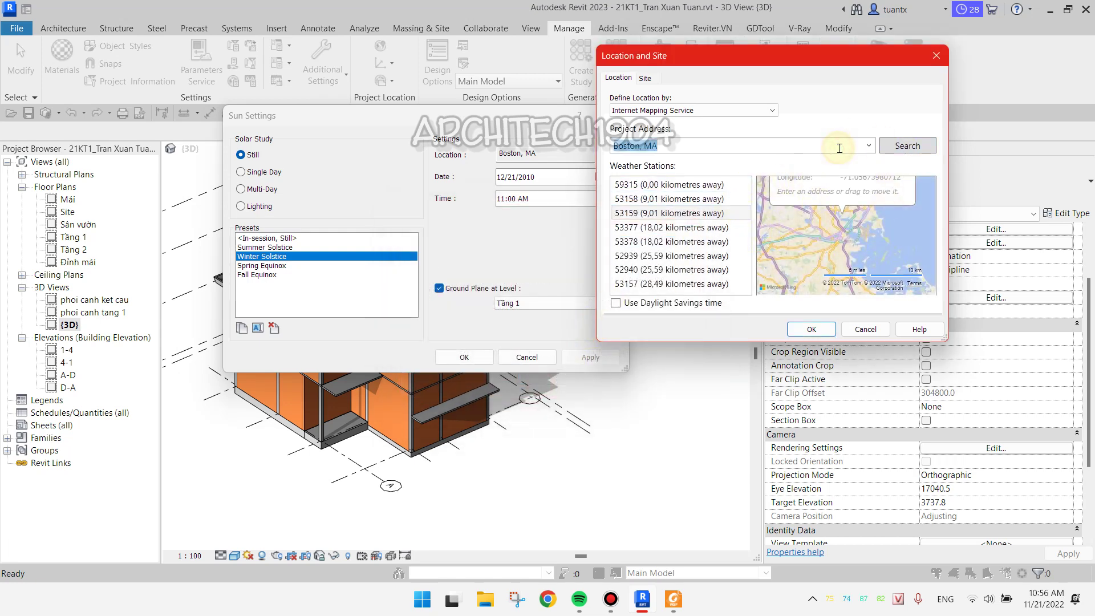
{"action": "type", "text": "Da Nang"}
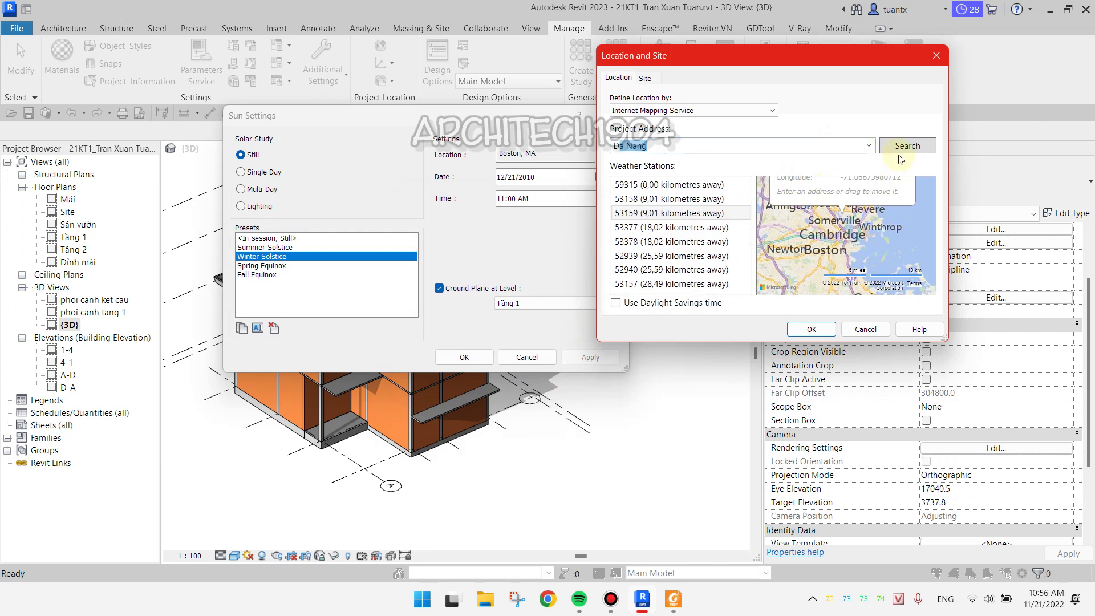
{"action": "left_click", "coordinate": [907, 146]}
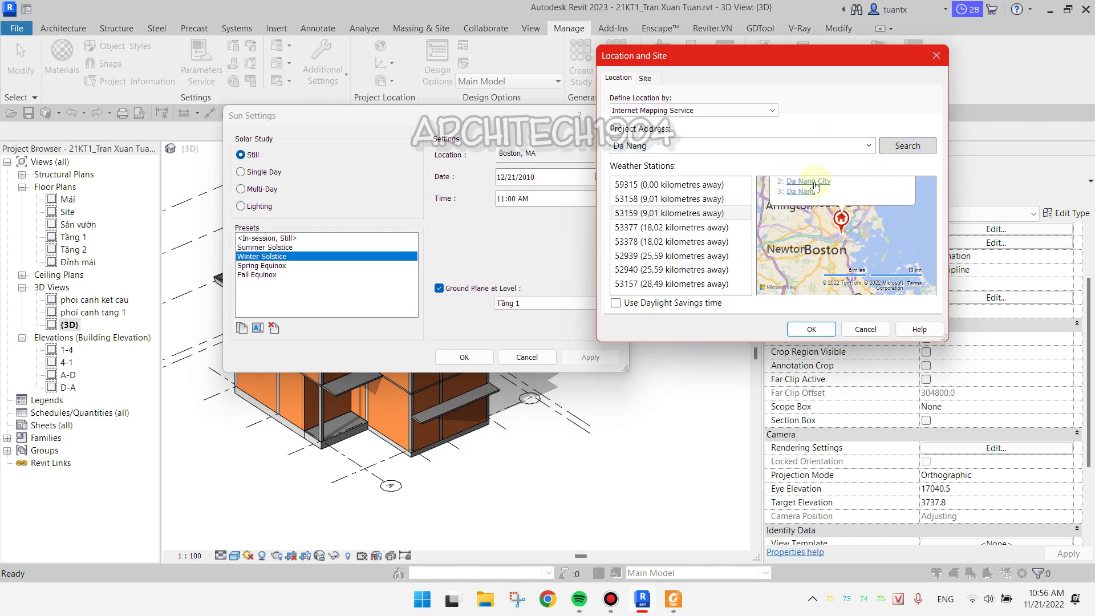
{"action": "left_click", "coordinate": [817, 181]}
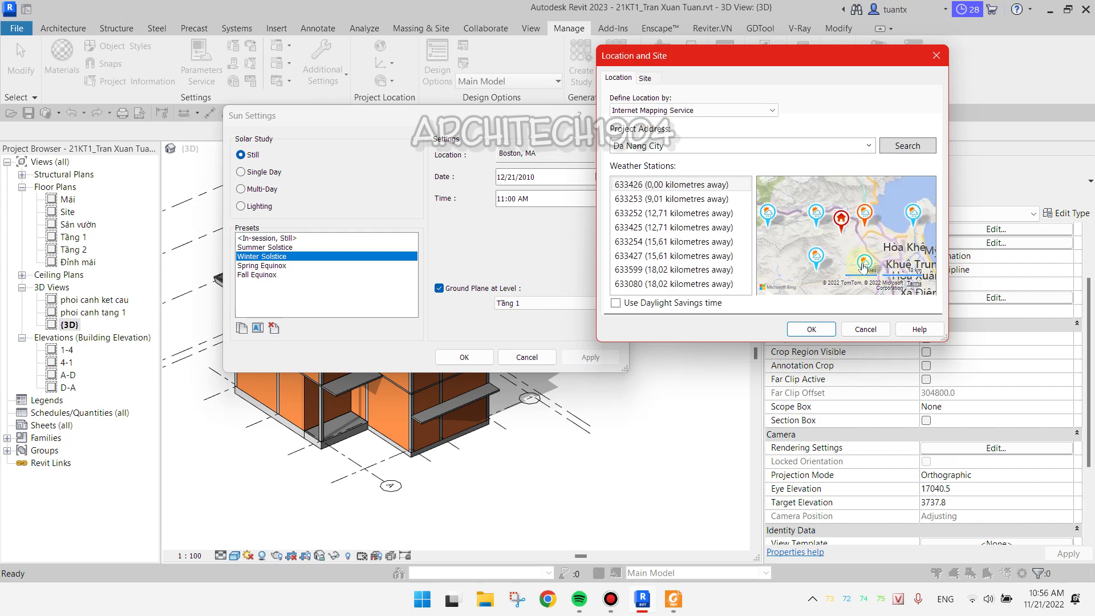
{"action": "mouse_move", "coordinate": [864, 262]}
{"action": "left_click", "coordinate": [865, 265]}
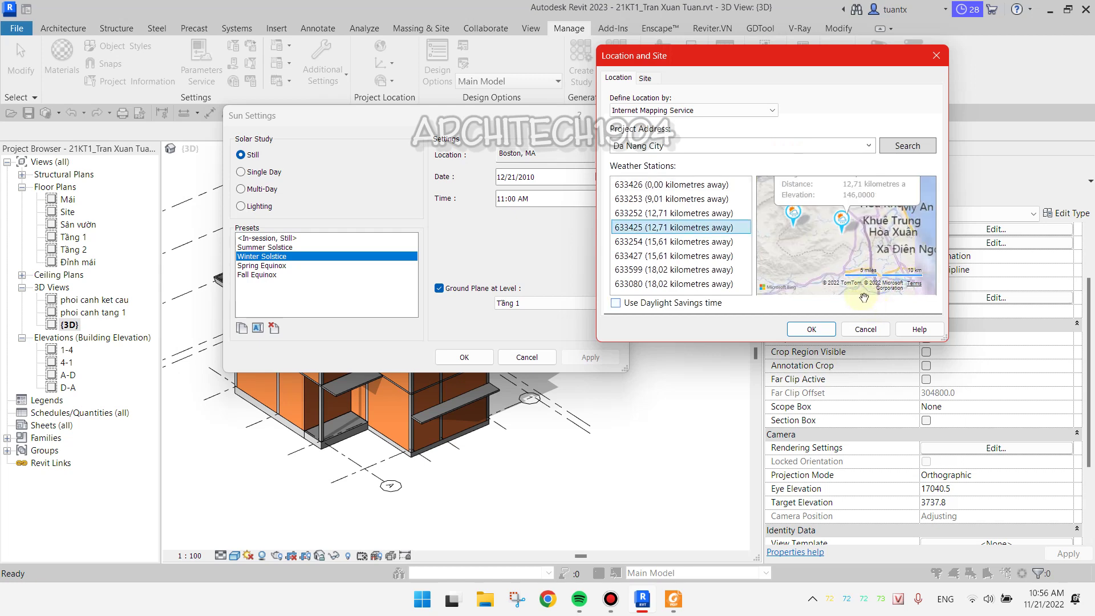
{"action": "left_click", "coordinate": [812, 329]}
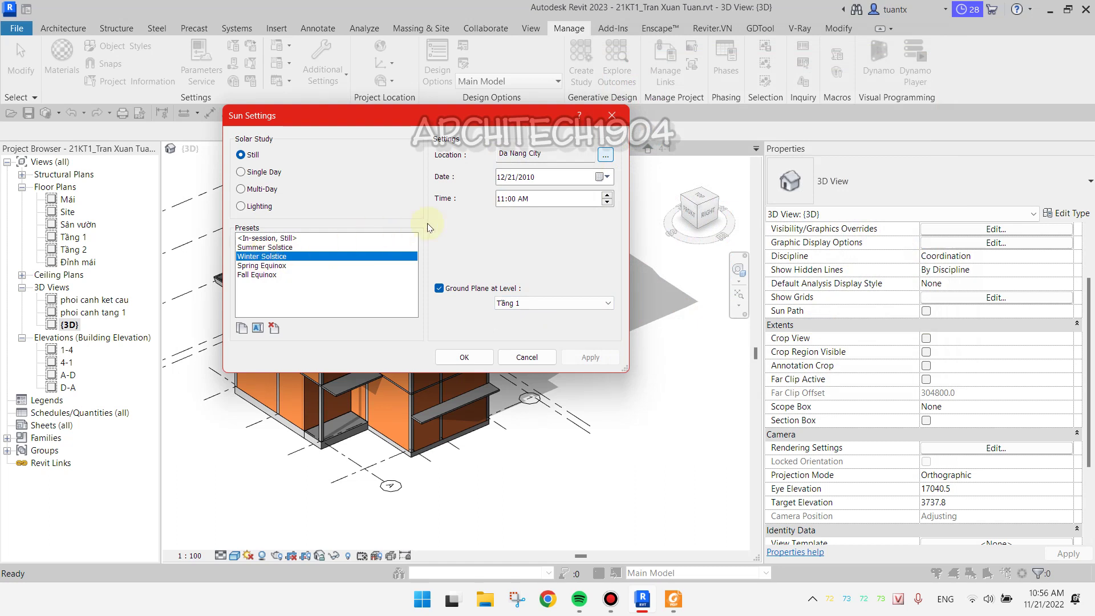
Set the sun date to 11/21/2010
{"action": "left_click", "coordinate": [604, 177]}
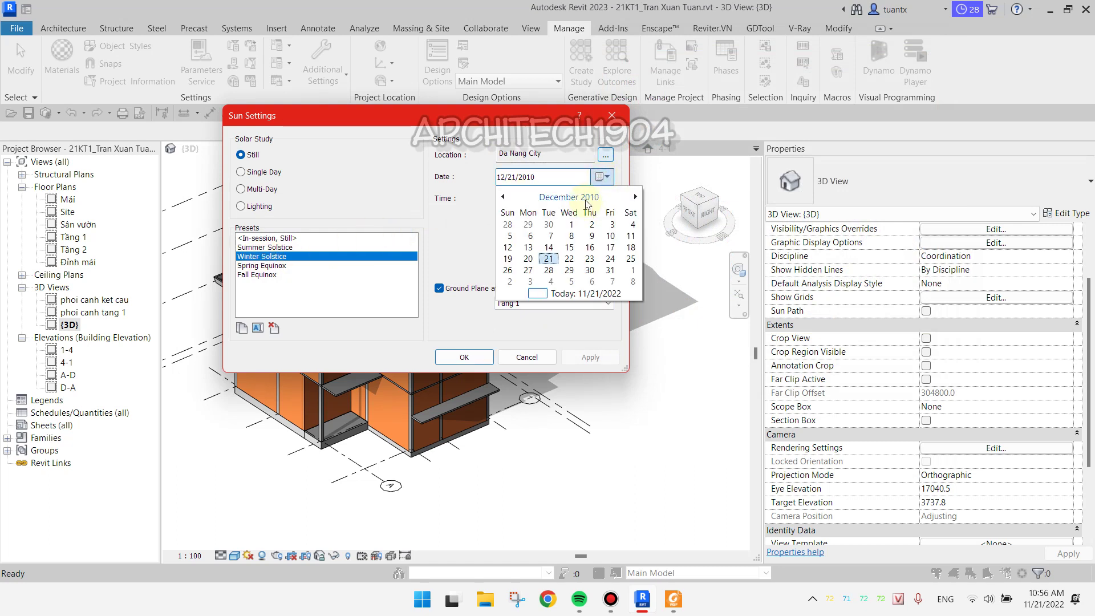
{"action": "left_click", "coordinate": [503, 197]}
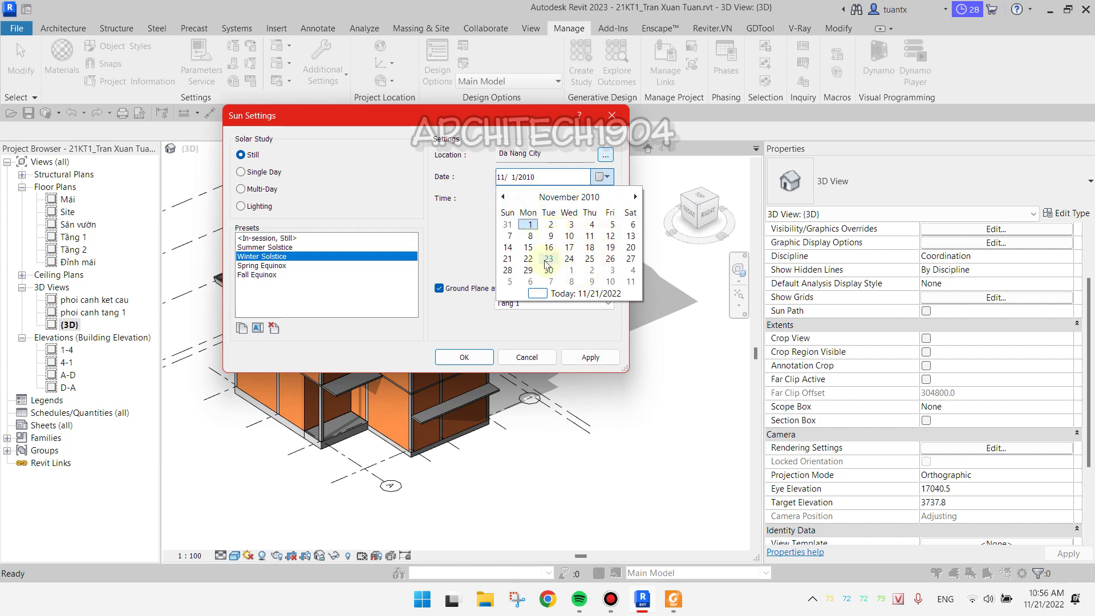
{"action": "left_click", "coordinate": [507, 258]}
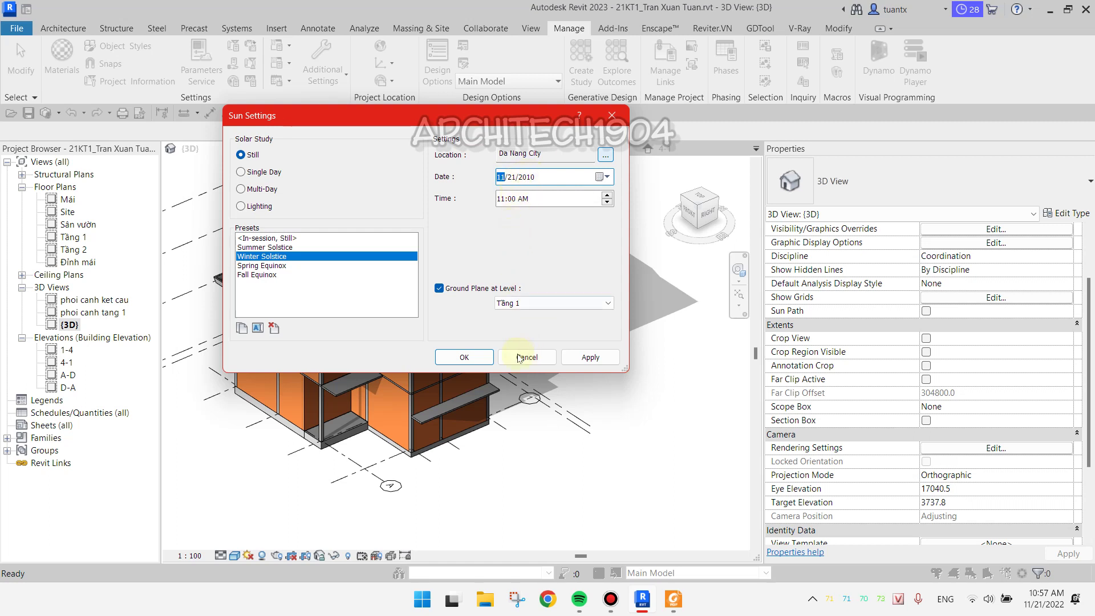
Put the ground plane on level Sân vườn, then apply and close Sun Settings
{"action": "left_click", "coordinate": [567, 305]}
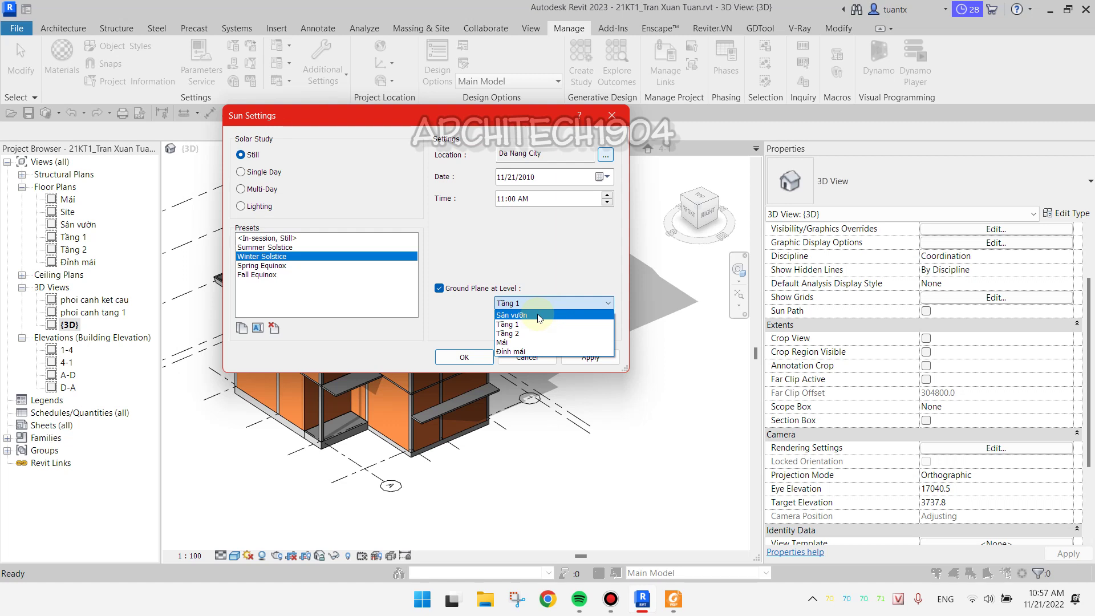
{"action": "left_click", "coordinate": [538, 316]}
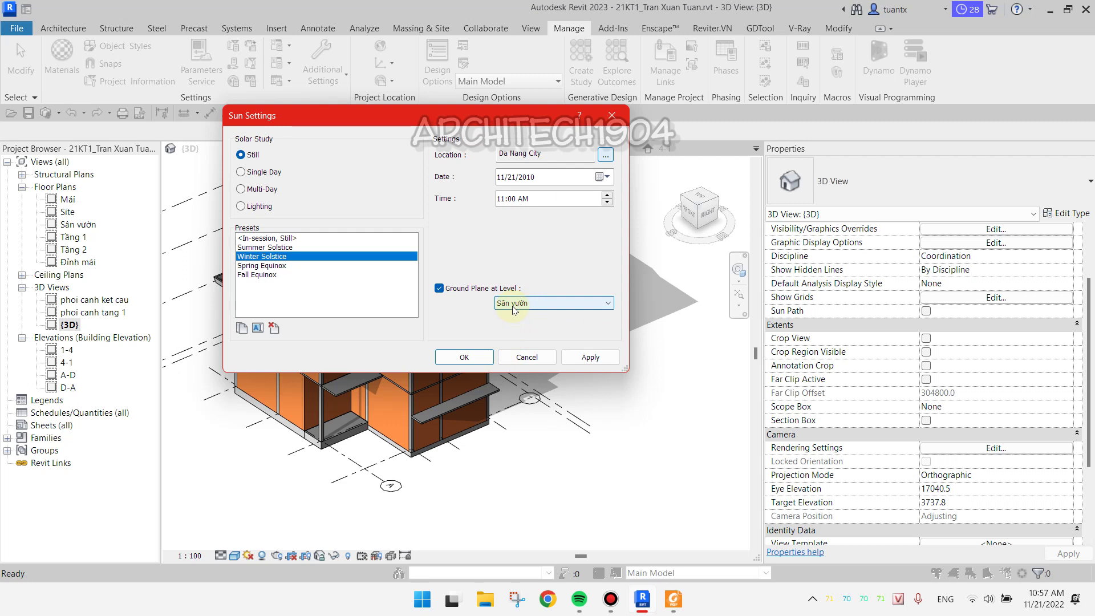
{"action": "left_click", "coordinate": [592, 357]}
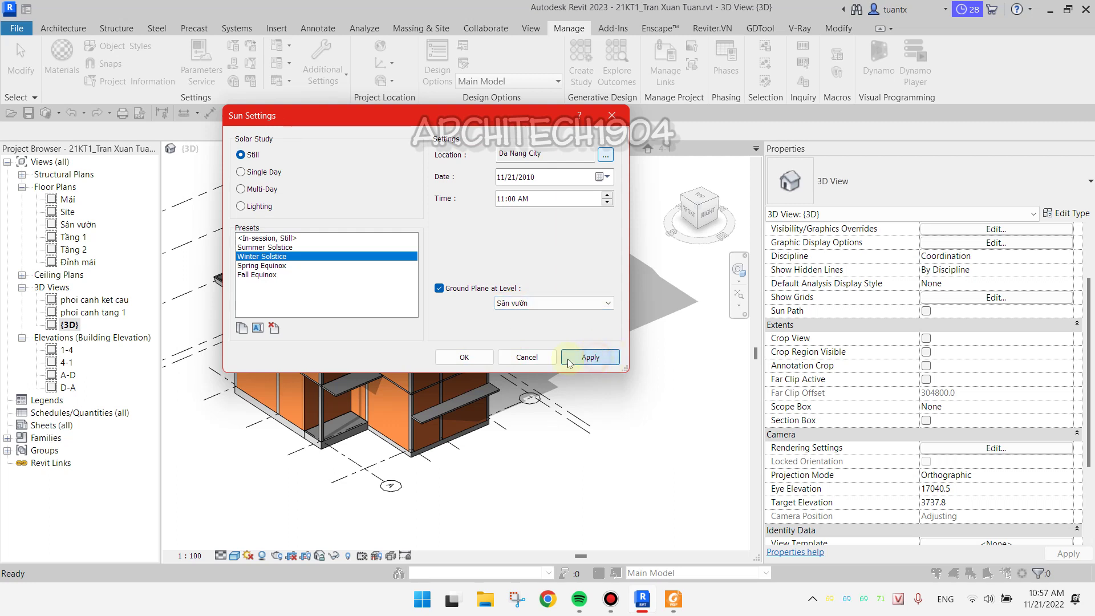
{"action": "left_click", "coordinate": [463, 357]}
{"action": "scroll", "coordinate": [297, 423], "scroll_direction": "up", "scroll_amount": 3}
Zoom in and out on the 3D house to inspect its shadows
{"action": "scroll", "coordinate": [296, 423], "scroll_direction": "down", "scroll_amount": 3}
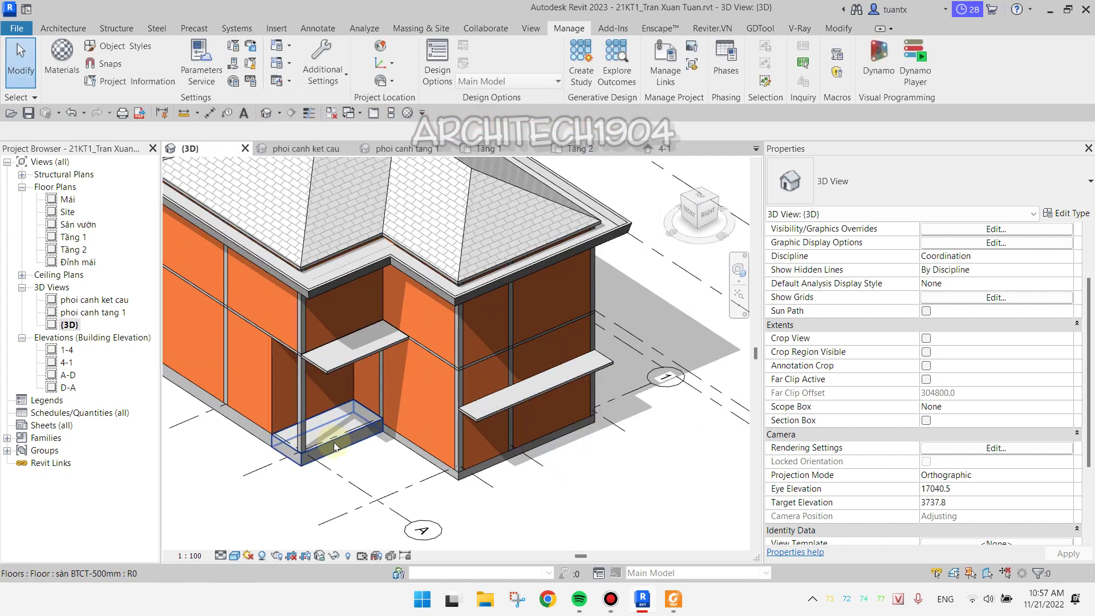
{"action": "scroll", "coordinate": [302, 427], "scroll_direction": "up", "scroll_amount": 3}
{"action": "scroll", "coordinate": [375, 402], "scroll_direction": "up", "scroll_amount": 2}
{"action": "scroll", "coordinate": [376, 402], "scroll_direction": "down", "scroll_amount": 2}
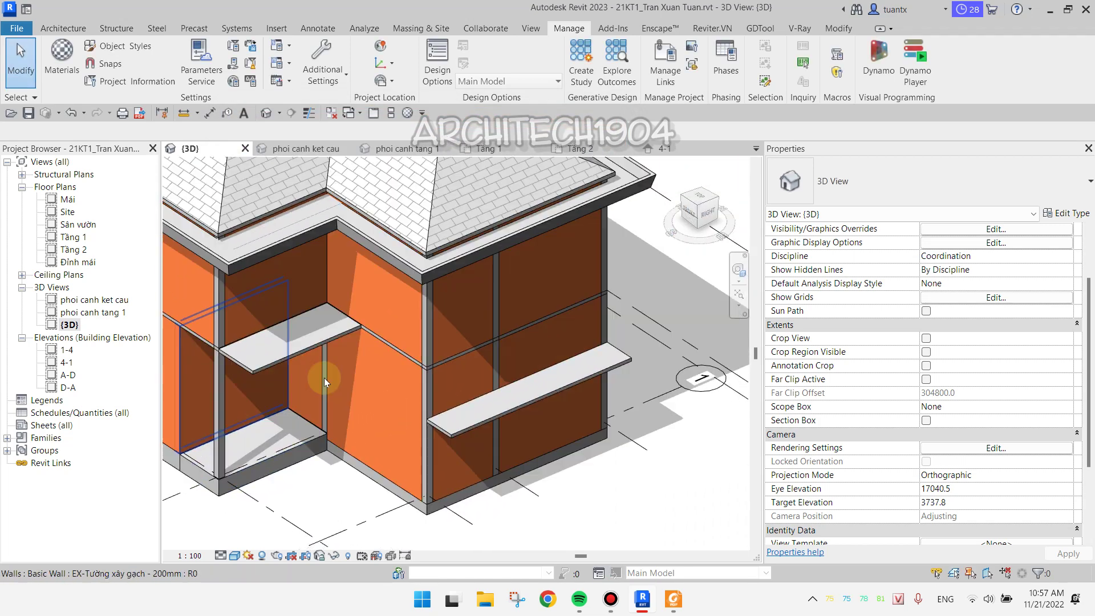
{"action": "scroll", "coordinate": [323, 378], "scroll_direction": "down", "scroll_amount": 2}
{"action": "scroll", "coordinate": [342, 393], "scroll_direction": "up", "scroll_amount": 2}
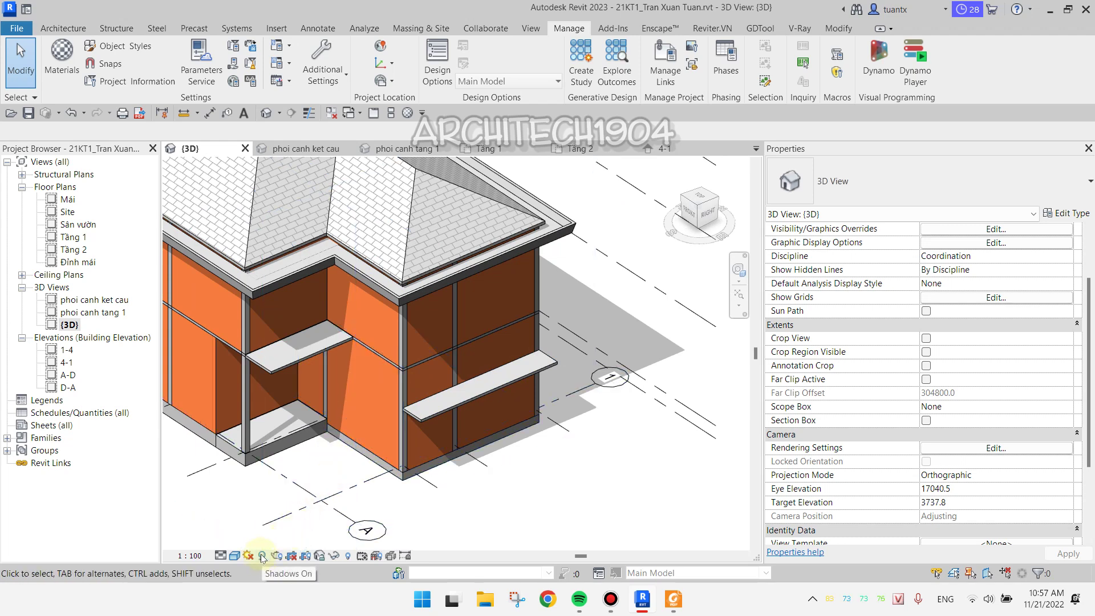
{"action": "scroll", "coordinate": [283, 539], "scroll_direction": "down", "scroll_amount": 2}
{"action": "scroll", "coordinate": [319, 473], "scroll_direction": "down", "scroll_amount": 2}
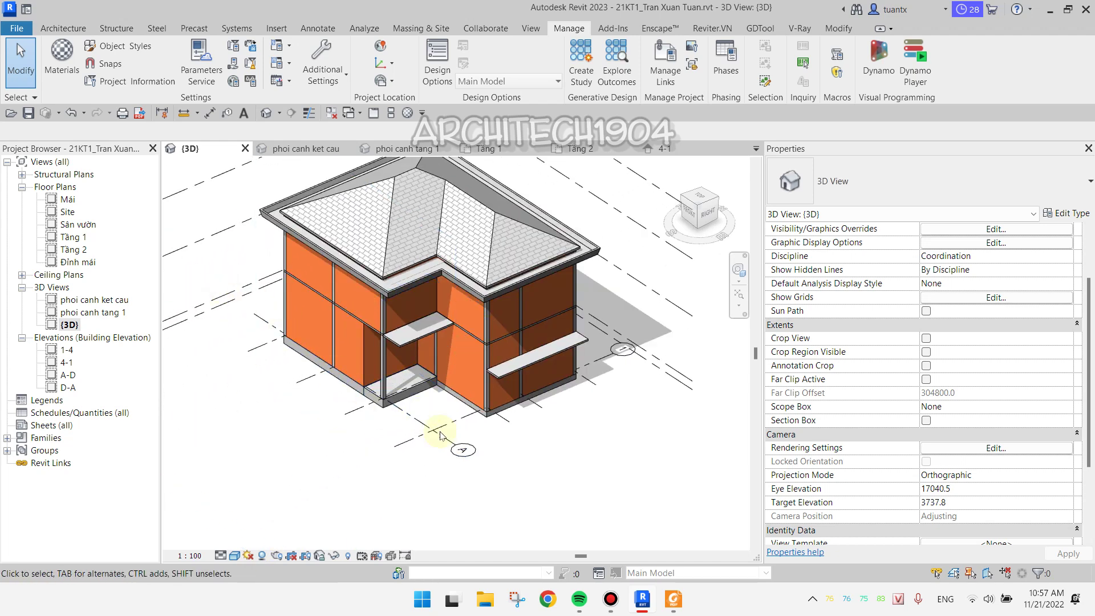
Toggle shadows off and back on, then bring up Graphic Display Options
{"action": "left_click", "coordinate": [260, 556]}
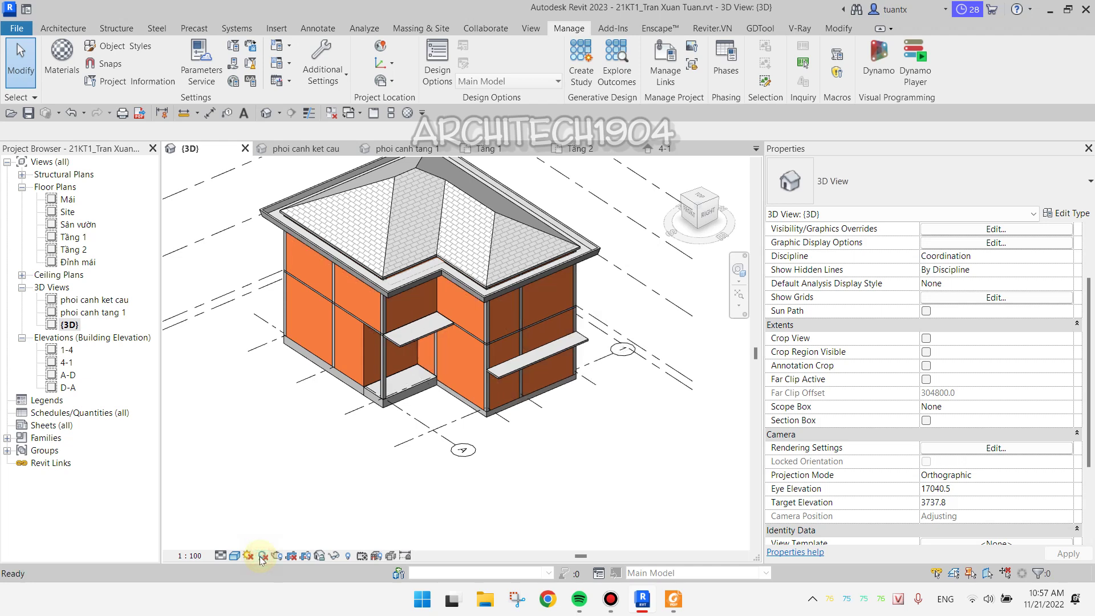
{"action": "left_click", "coordinate": [259, 556]}
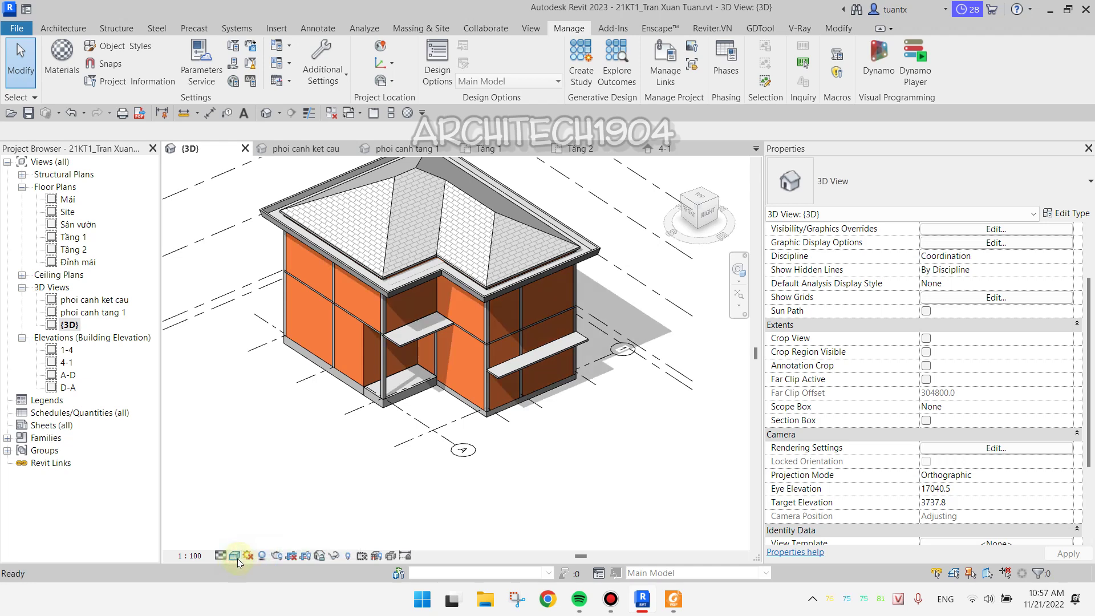
{"action": "left_click", "coordinate": [236, 557]}
{"action": "left_click", "coordinate": [263, 468]}
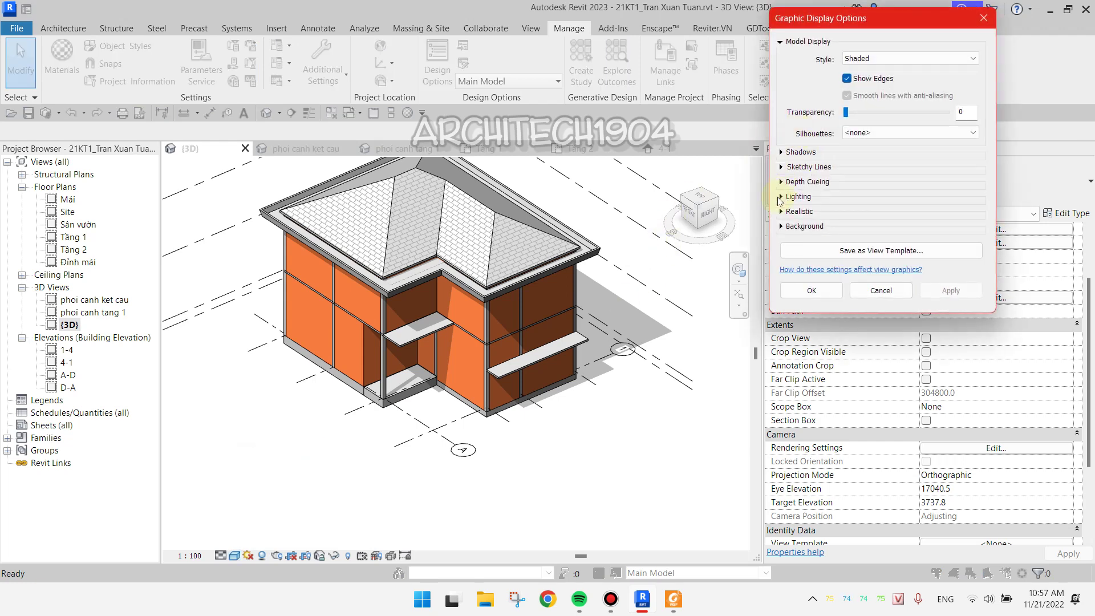
Review Lighting, close Graphic Display Options and Sun Settings unchanged, and show the sun path choices
{"action": "left_click", "coordinate": [780, 197]}
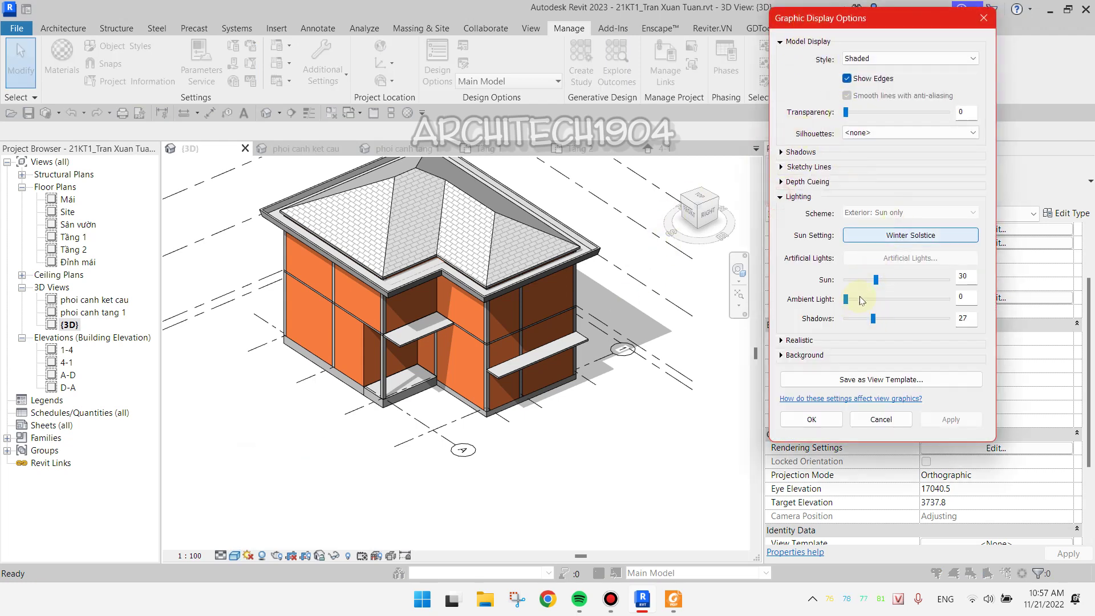
{"action": "left_click", "coordinate": [812, 420]}
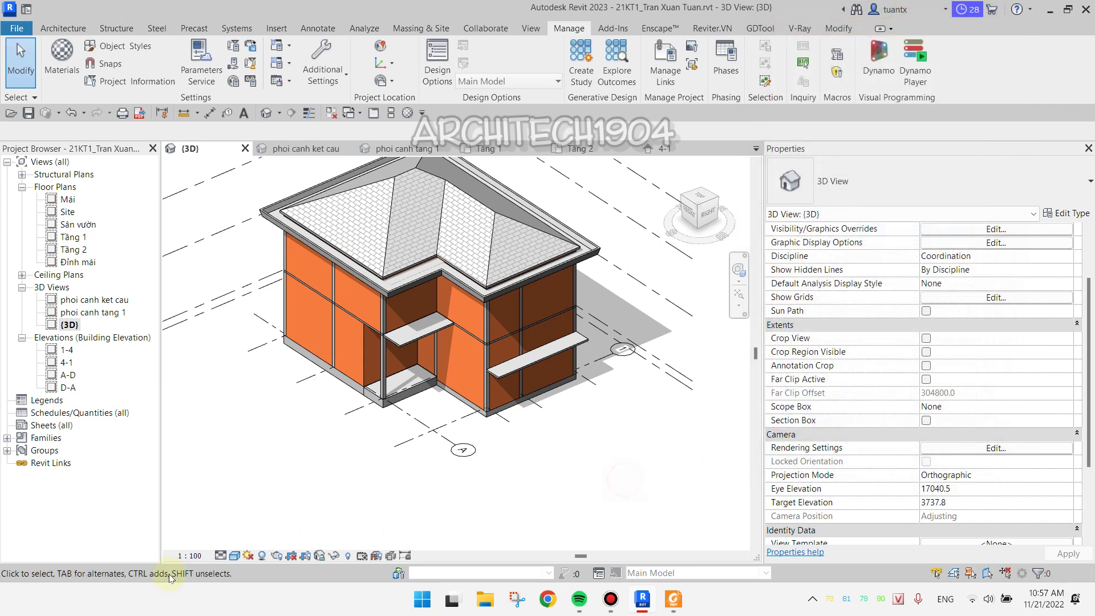
{"action": "left_click", "coordinate": [252, 556]}
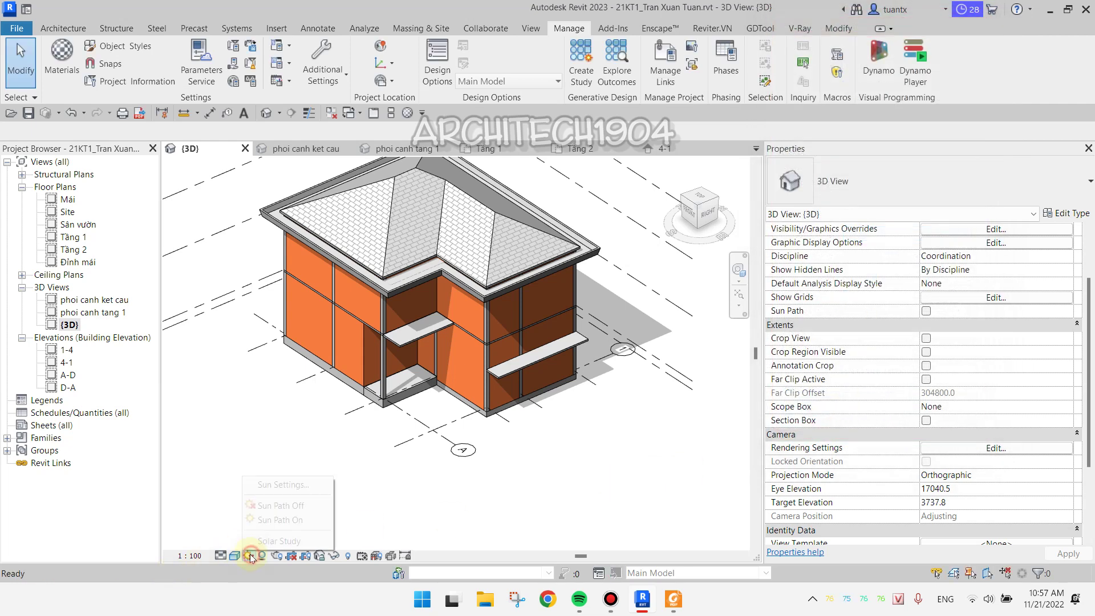
{"action": "left_click", "coordinate": [272, 491]}
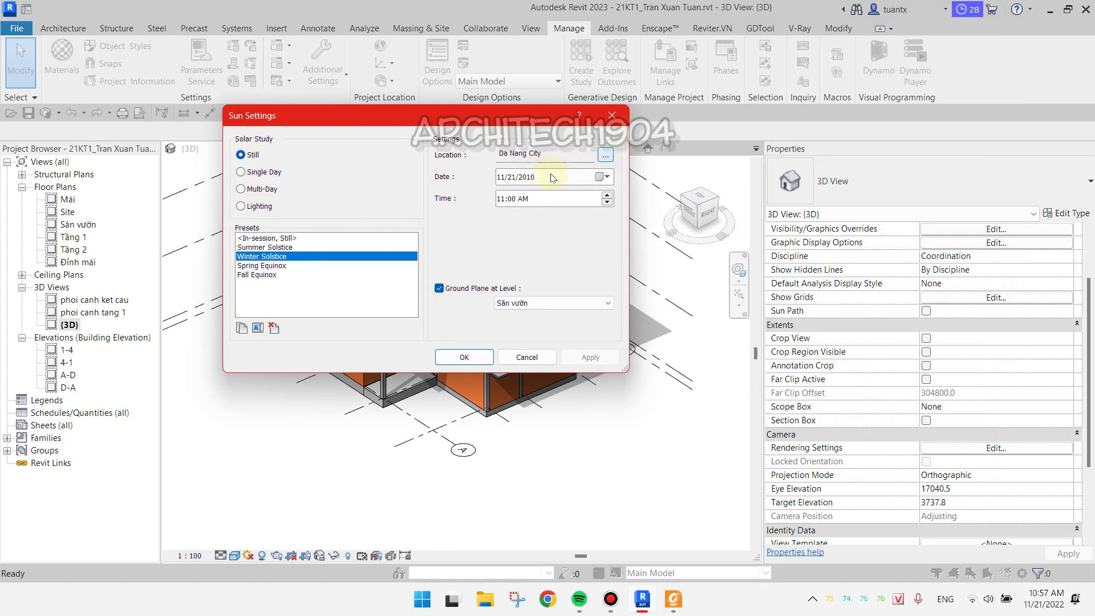
{"action": "left_click", "coordinate": [522, 357]}
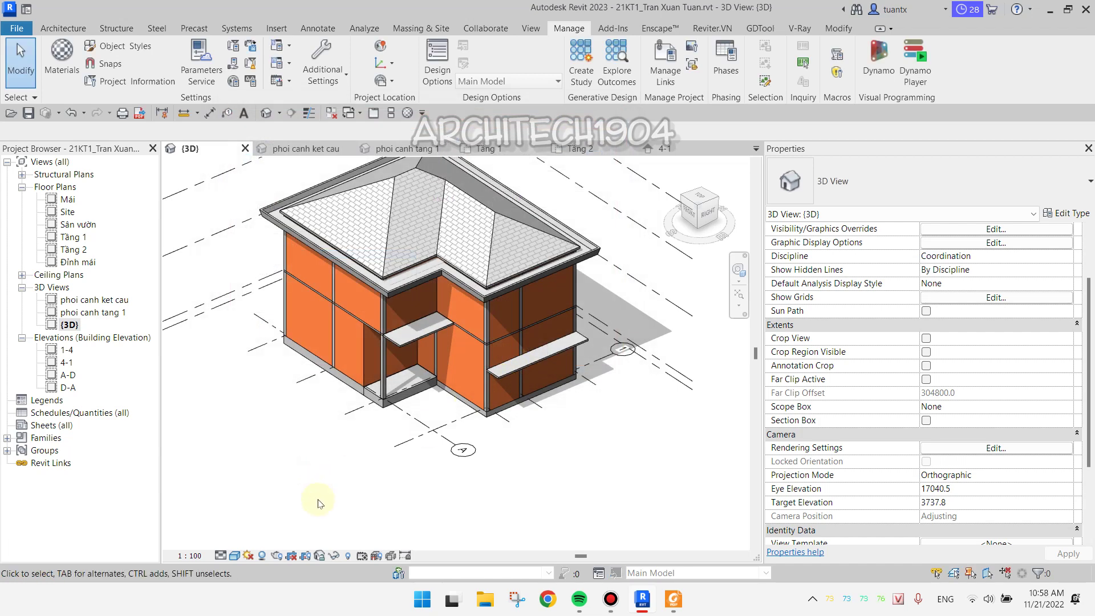
{"action": "left_click", "coordinate": [247, 556]}
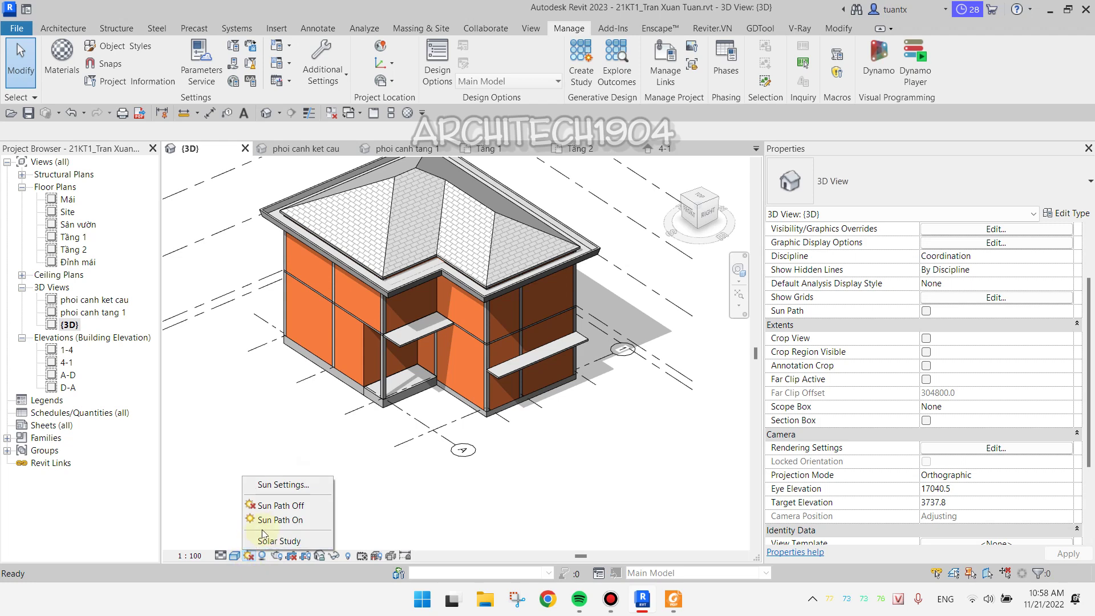
Turn Sun Path on so the sun's path displays around the house
{"action": "left_click", "coordinate": [266, 523]}
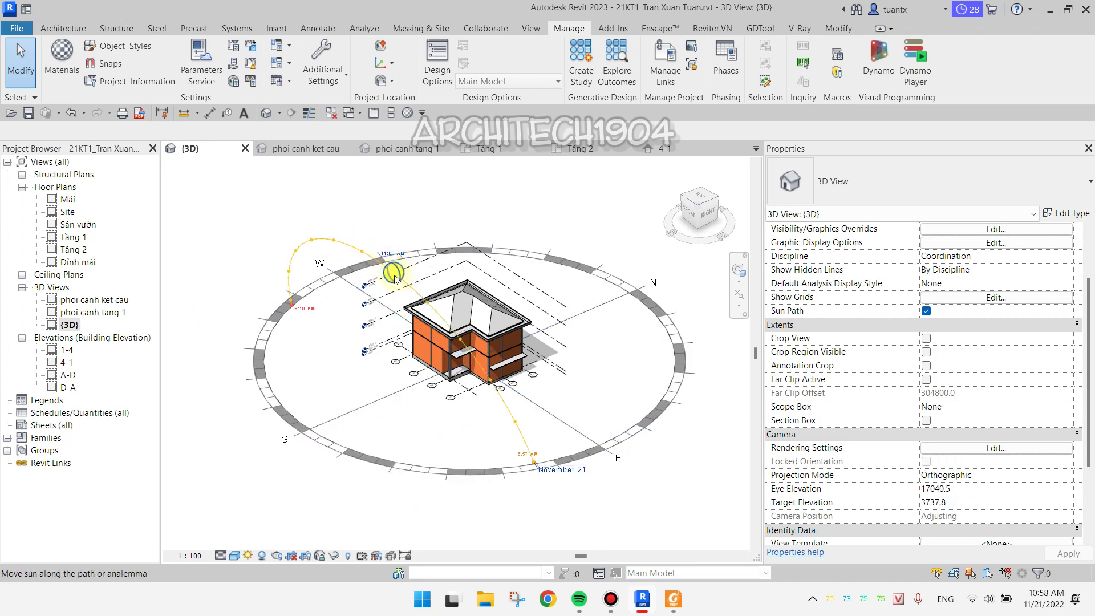
{"action": "left_click", "coordinate": [249, 555]}
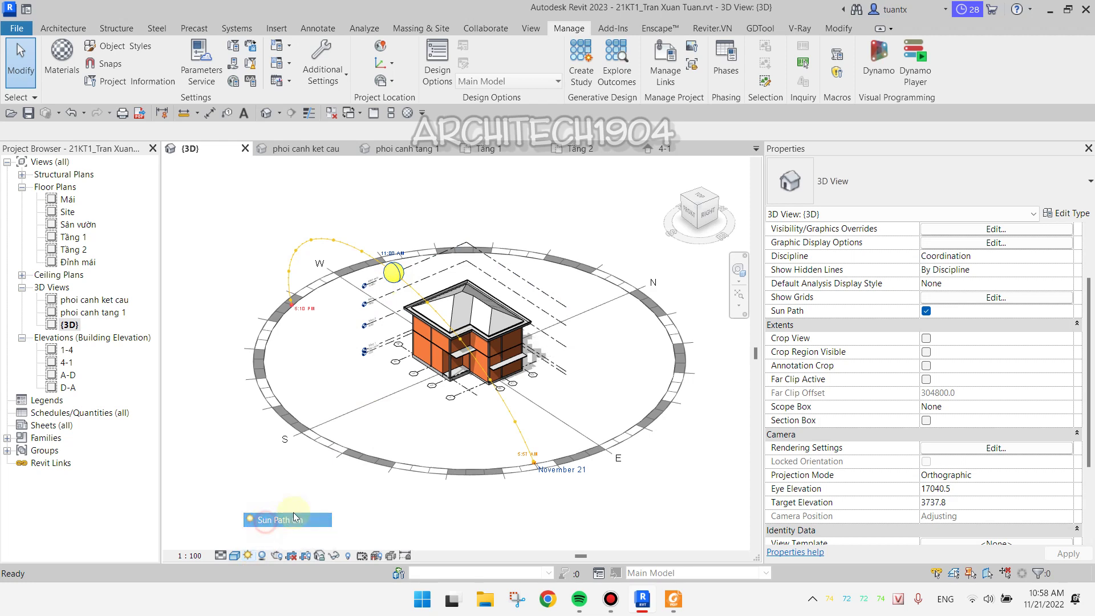
{"action": "left_click", "coordinate": [266, 522]}
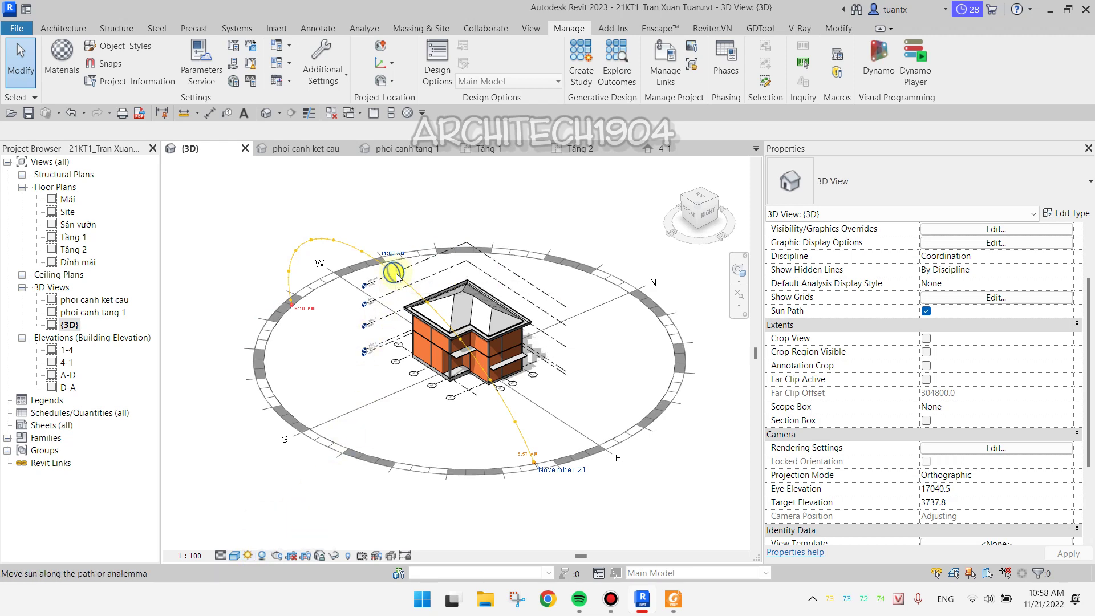
Drag the sun from 11:00 AM to 2:15 PM, then back to about 9:15 AM
{"action": "mouse_move", "coordinate": [393, 273]}
{"action": "left_mouse_down"}
{"action": "mouse_move", "coordinate": [306, 243]}
{"action": "mouse_move", "coordinate": [472, 395]}
{"action": "left_mouse_up"}
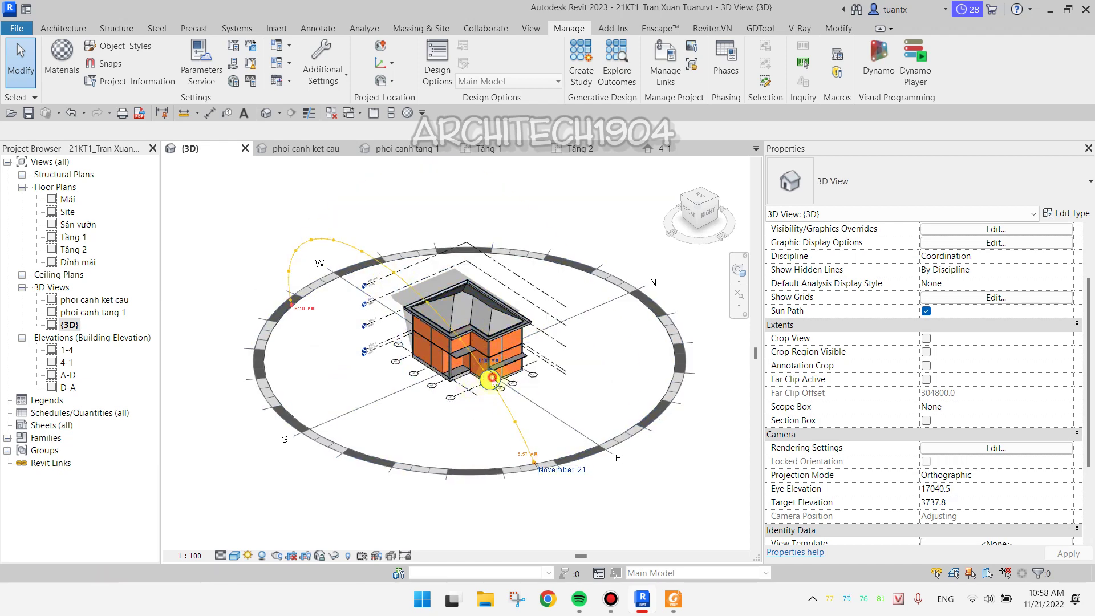
{"action": "mouse_move", "coordinate": [488, 375]}
{"action": "left_mouse_down"}
{"action": "mouse_move", "coordinate": [652, 319]}
{"action": "mouse_move", "coordinate": [598, 340]}
{"action": "left_mouse_up"}
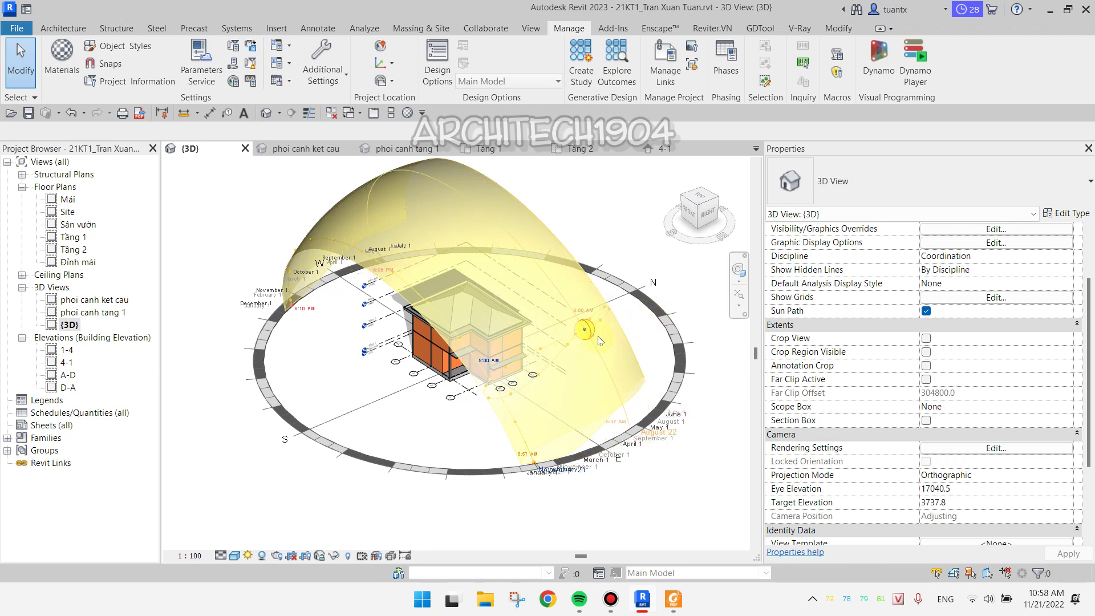
{"action": "scroll", "coordinate": [596, 337], "scroll_direction": "up", "scroll_amount": 2}
{"action": "left_click_drag", "start_coordinate": [596, 337], "coordinate": [503, 187]}
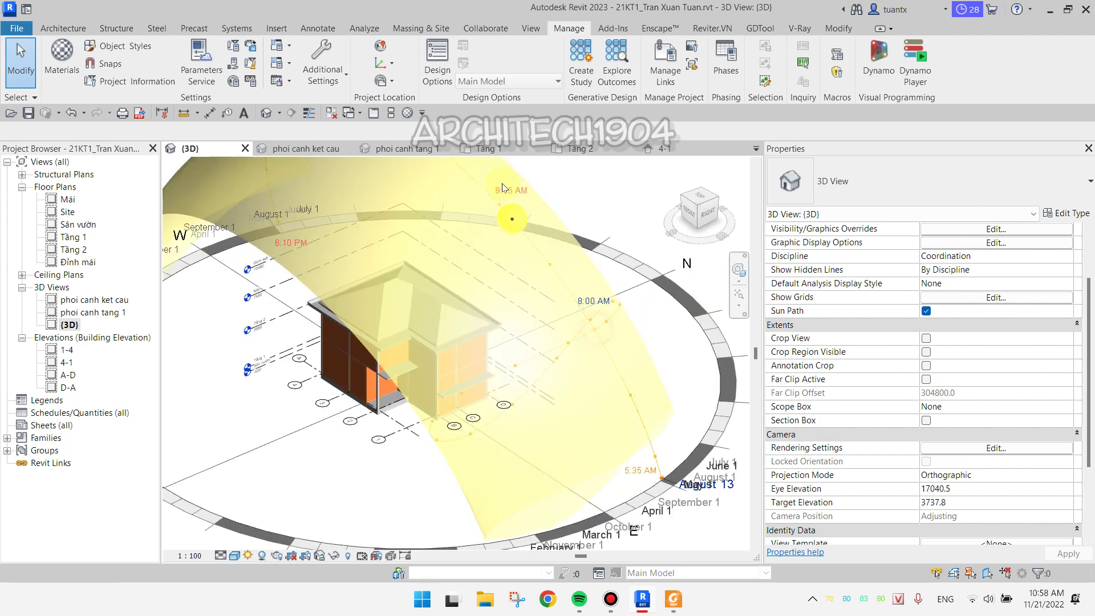
{"action": "scroll", "coordinate": [503, 188], "scroll_direction": "down", "scroll_amount": 3}
{"action": "scroll", "coordinate": [478, 206], "scroll_direction": "down", "scroll_amount": 2}
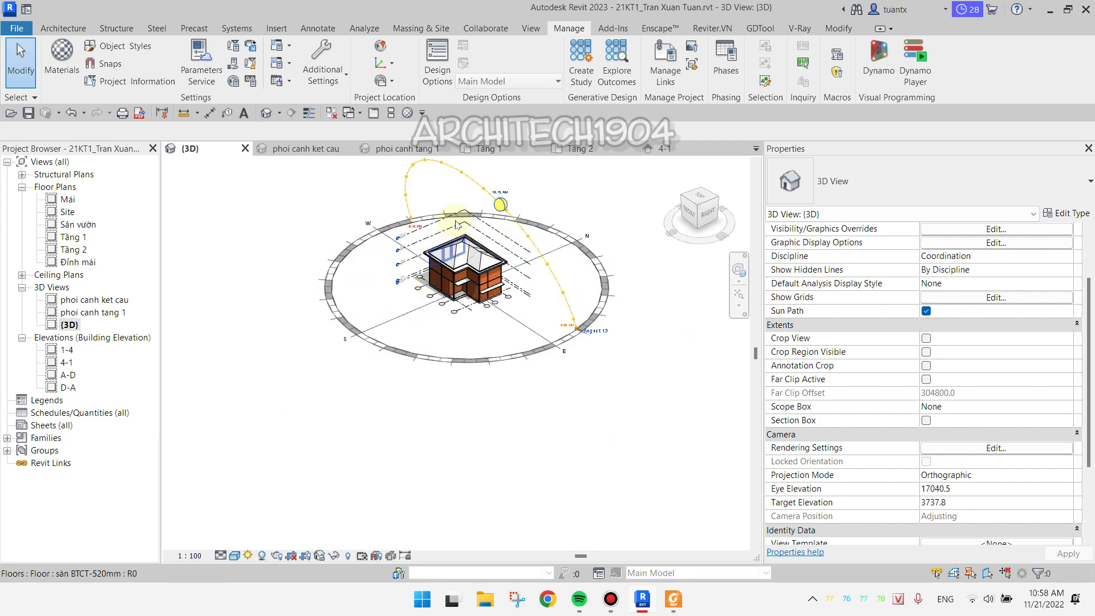
{"action": "scroll", "coordinate": [456, 224], "scroll_direction": "up", "scroll_amount": 2}
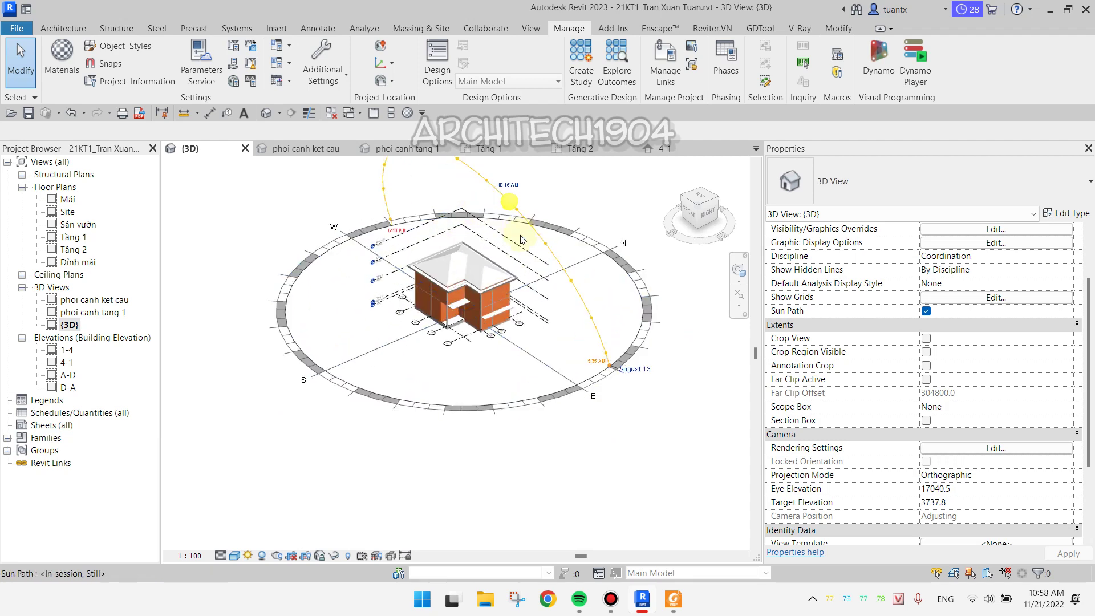
Check the date and time in Sun Settings, then drag the sun to a new spot on its path
{"action": "left_click", "coordinate": [249, 556]}
{"action": "left_click", "coordinate": [281, 482]}
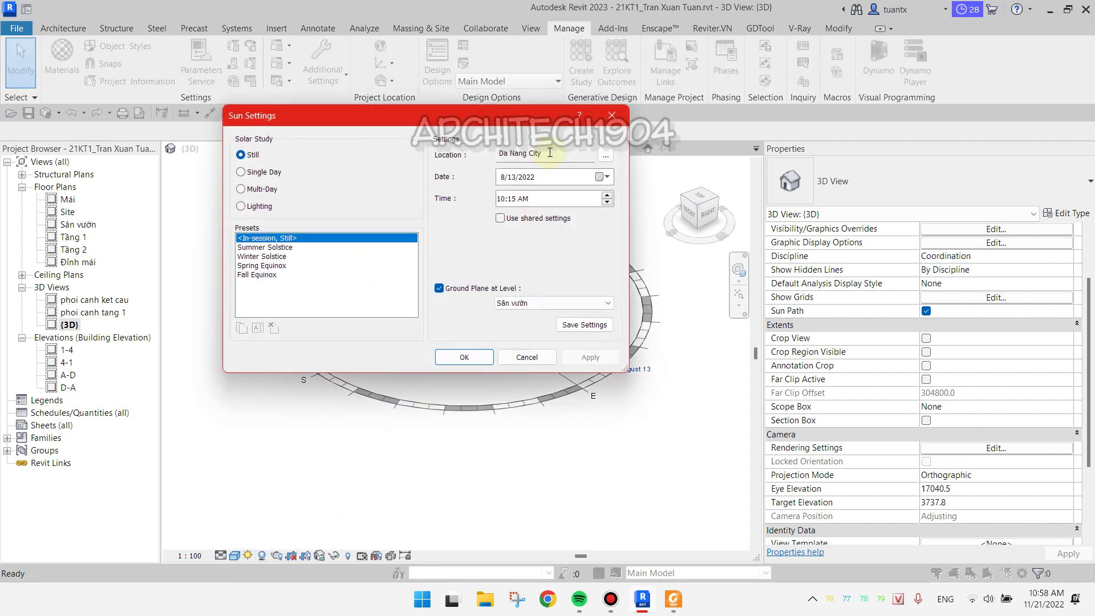
{"action": "left_click", "coordinate": [612, 115]}
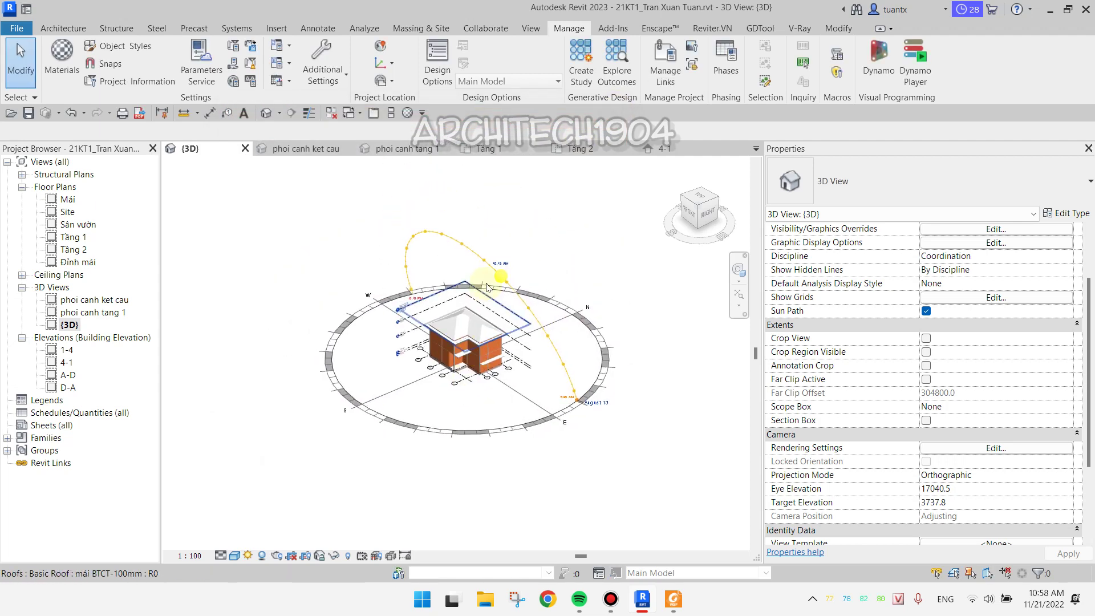
{"action": "scroll", "coordinate": [486, 287], "scroll_direction": "up", "scroll_amount": 2}
{"action": "left_click_drag", "start_coordinate": [516, 270], "coordinate": [361, 254]}
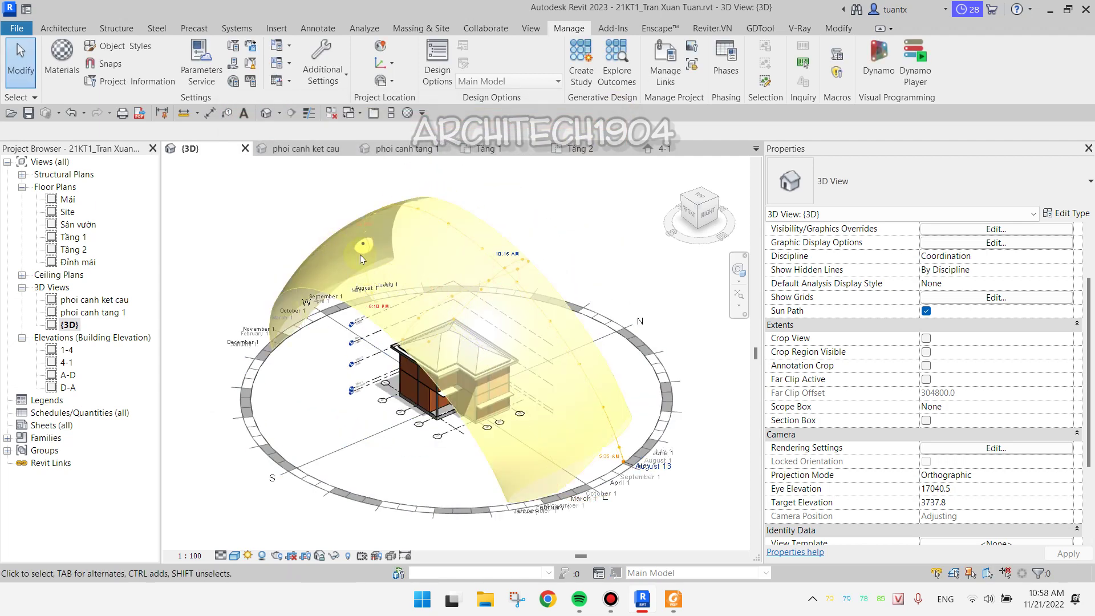
{"action": "scroll", "coordinate": [327, 385], "scroll_direction": "down", "scroll_amount": 3}
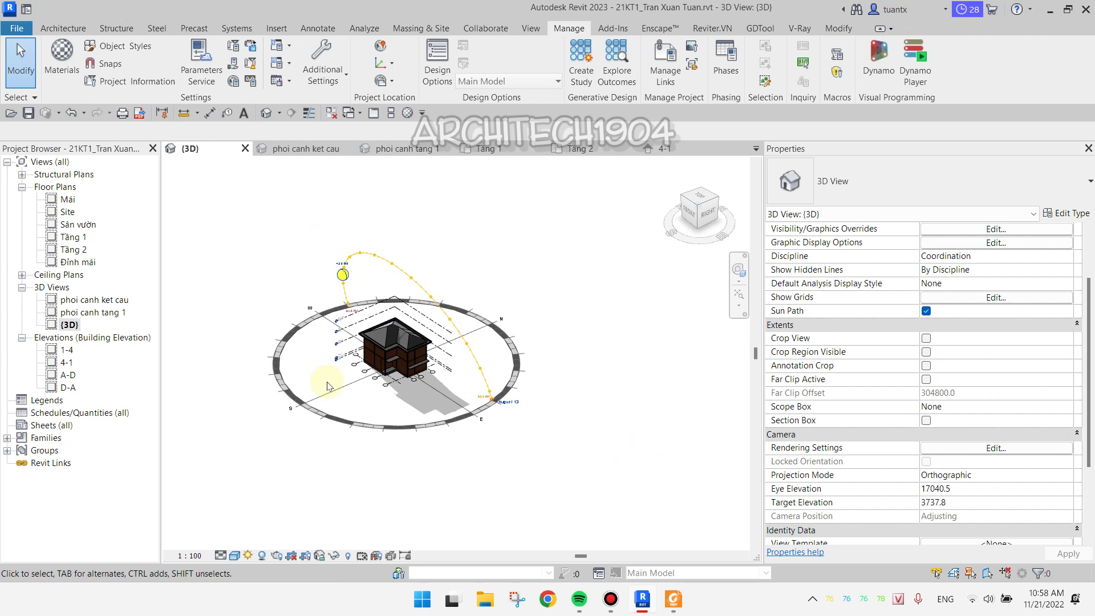